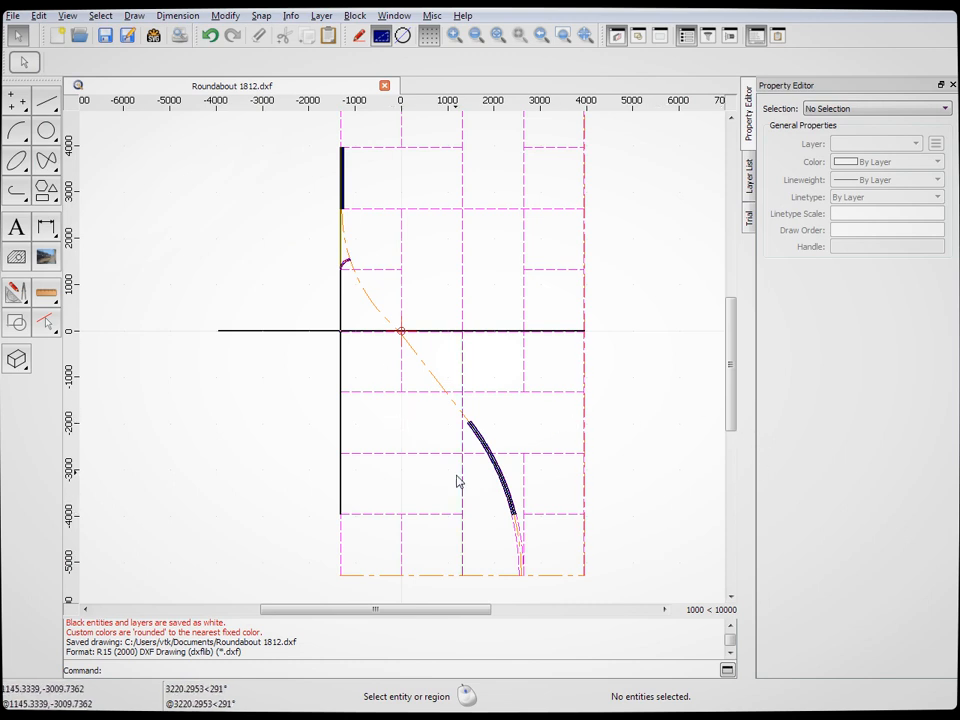
Examine the overall road layout, from the divided highway at the north end to the curved highway in the south
mouse_move(733, 407)
left_mouse_down()
mouse_move(730, 383)
mouse_move(730, 392)
left_mouse_up()
scroll(407, 399, "up", 3)
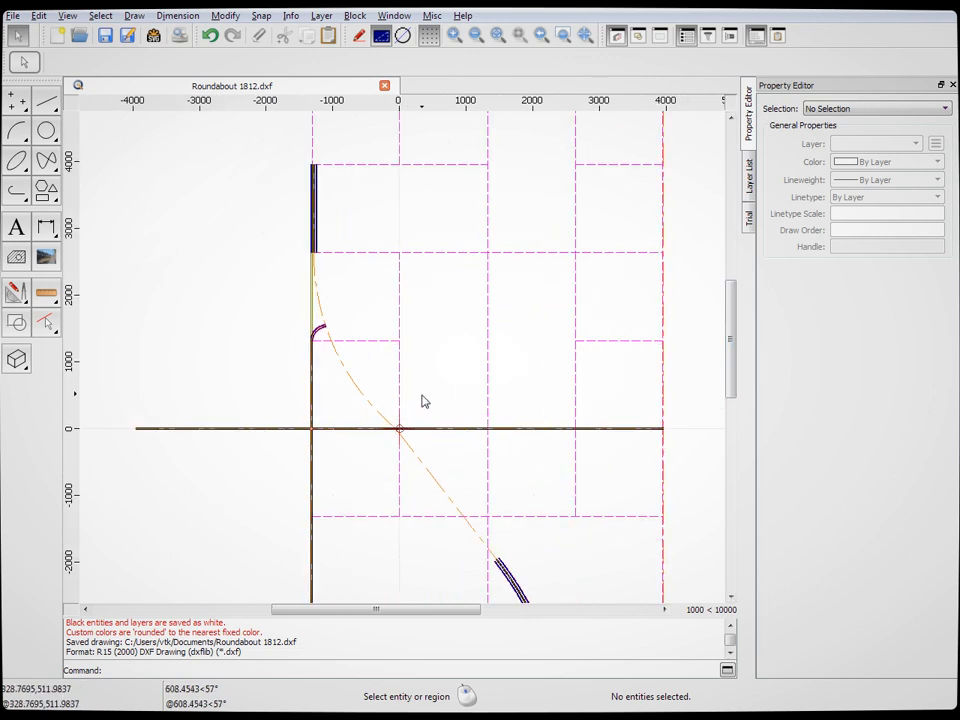
scroll(418, 401, "up", 2)
scroll(339, 499, "up", 4)
scroll(380, 340, "down", 4)
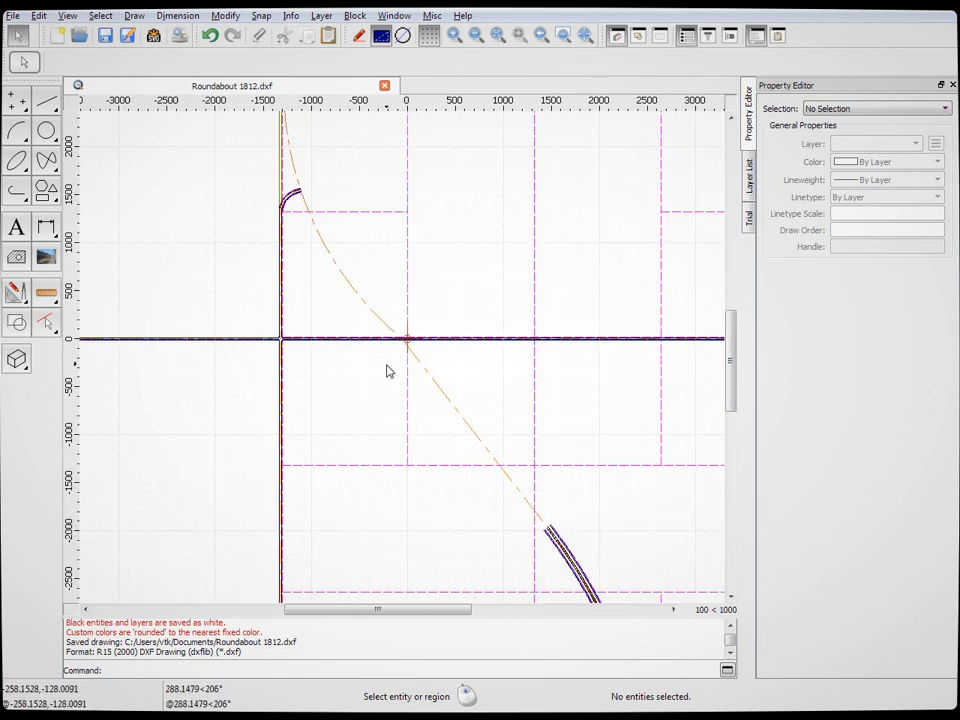
scroll(396, 343, "down", 3)
scroll(467, 529, "up", 2)
scroll(467, 529, "down", 1)
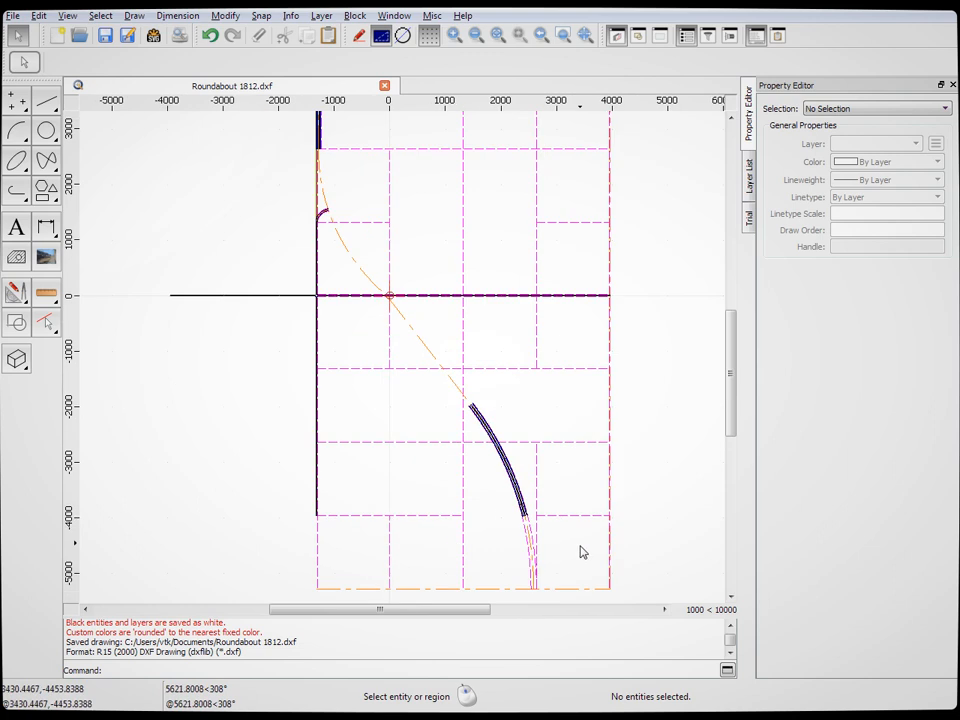
left_click_drag(731, 402, 723, 350)
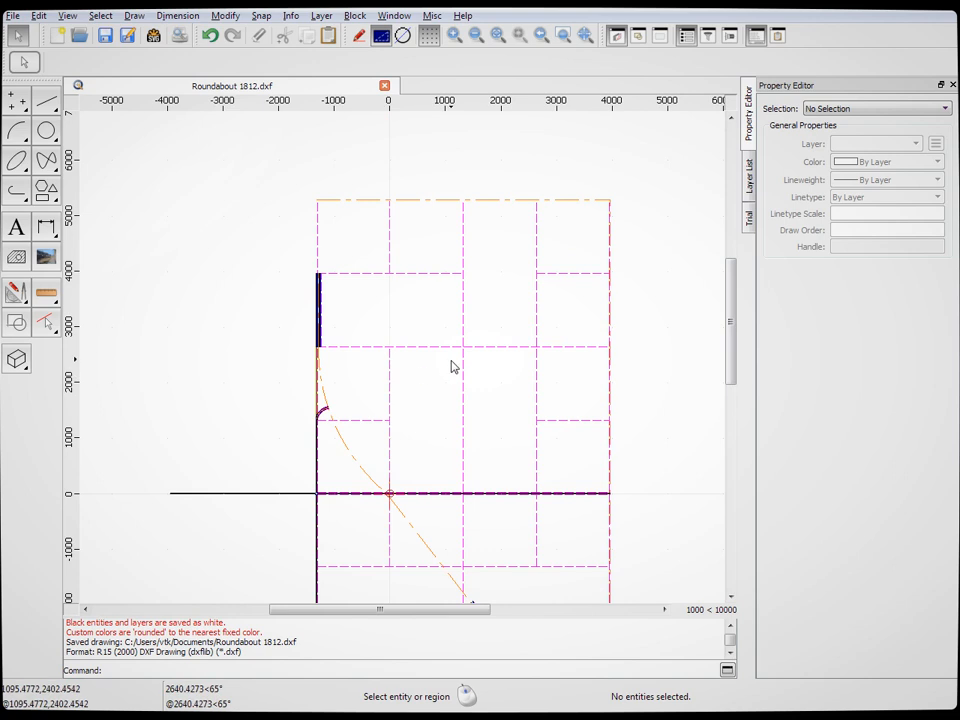
mouse_move(733, 325)
left_mouse_down()
mouse_move(734, 366)
mouse_move(740, 356)
left_mouse_up()
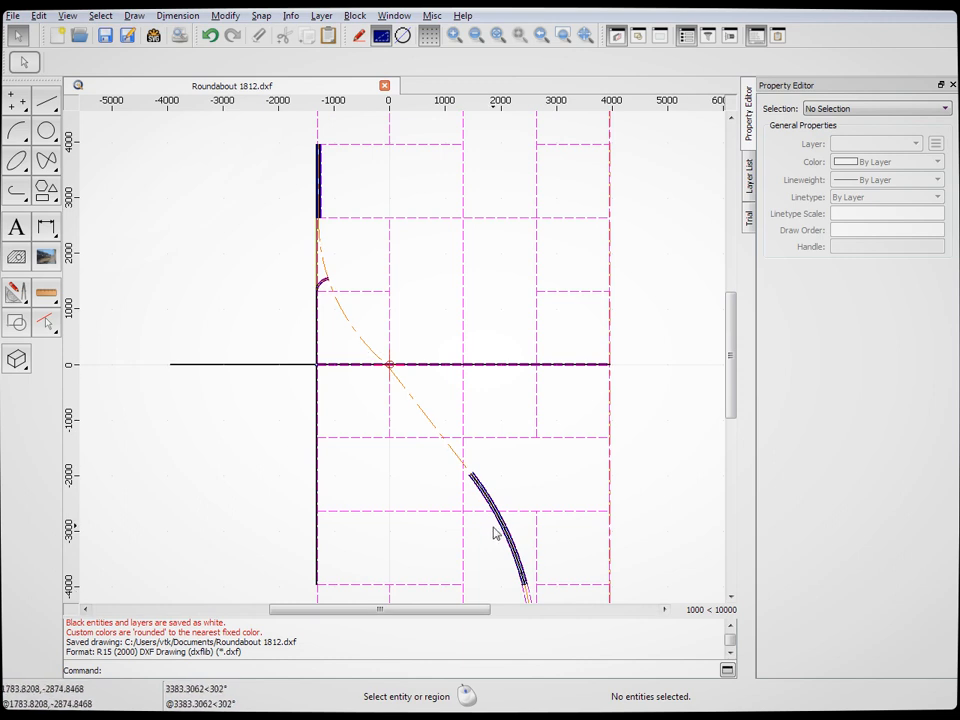
Examine the crossing of the diagonal centerline with the east-west road just west of the origin
scroll(386, 369, "up", 4)
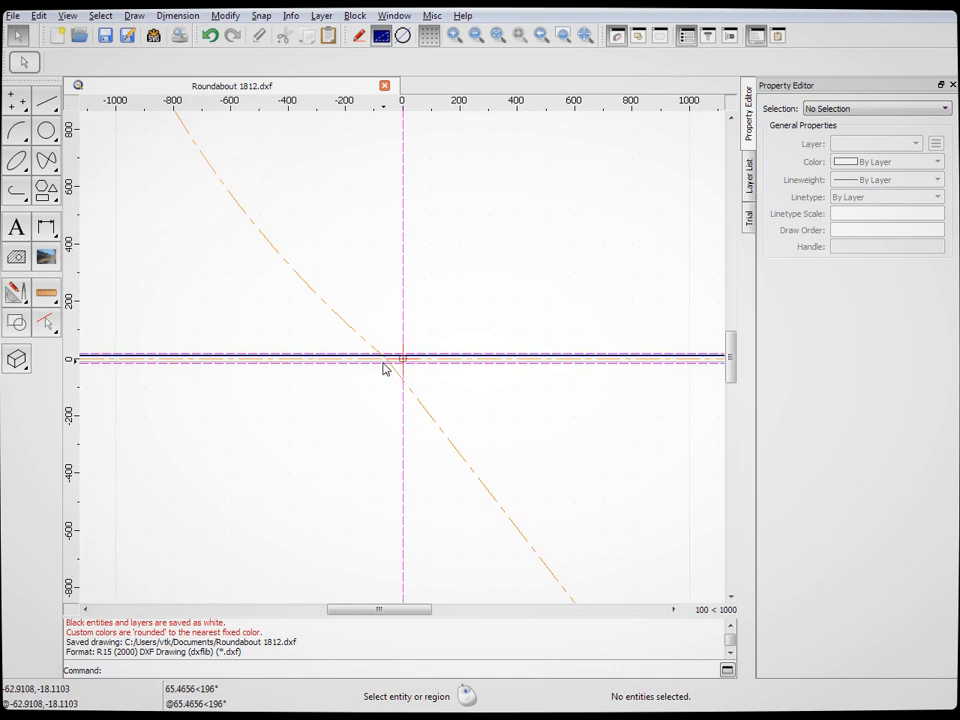
scroll(388, 367, "up", 3)
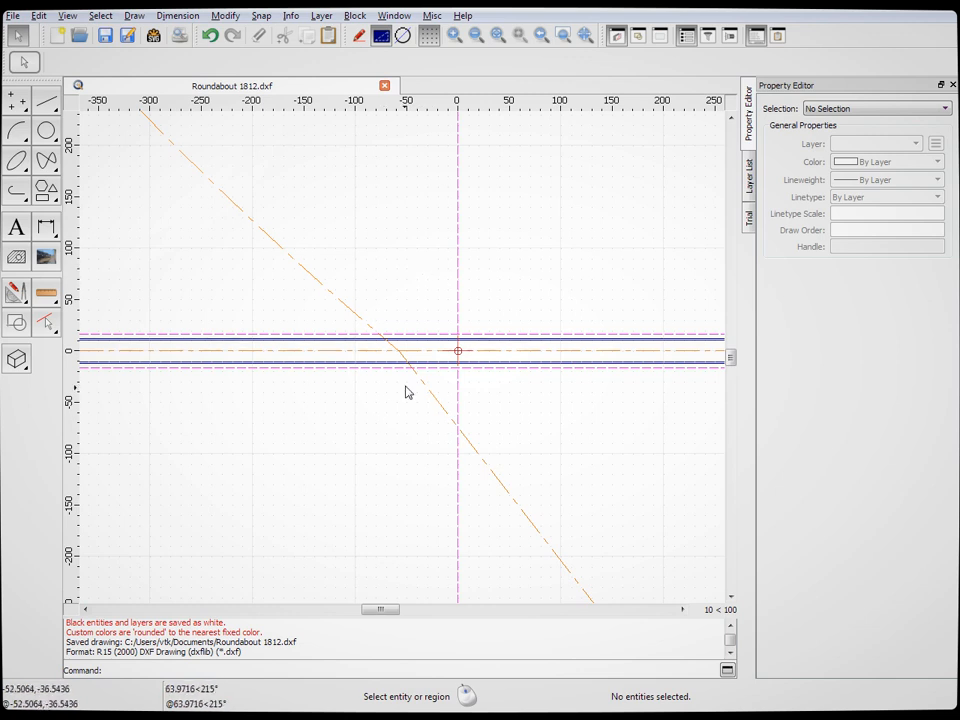
scroll(490, 409, "down", 5)
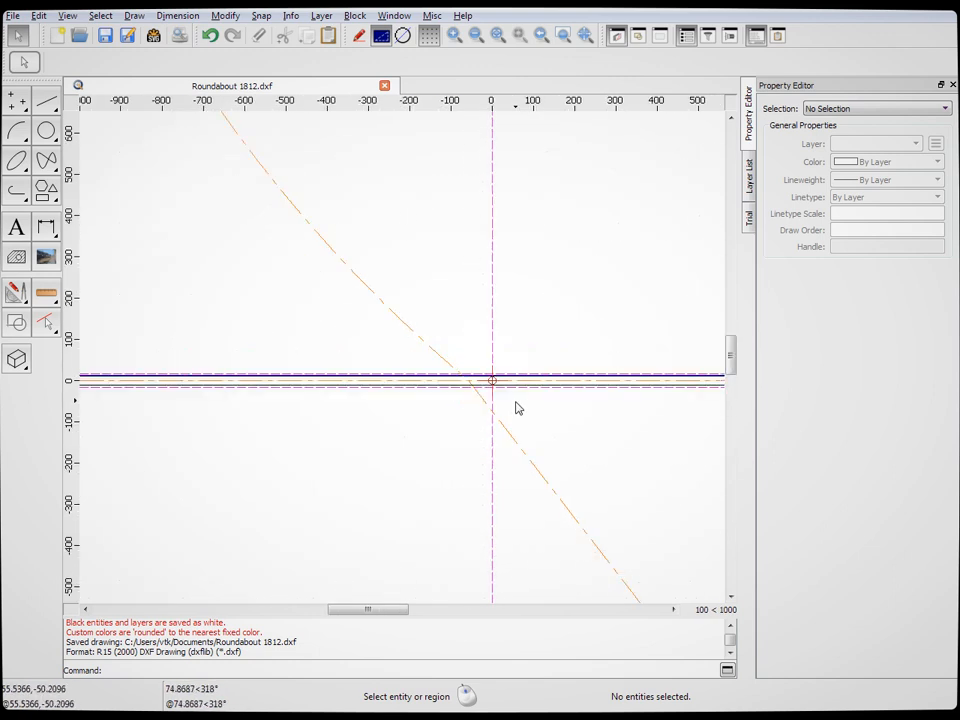
scroll(515, 390, "up", 3)
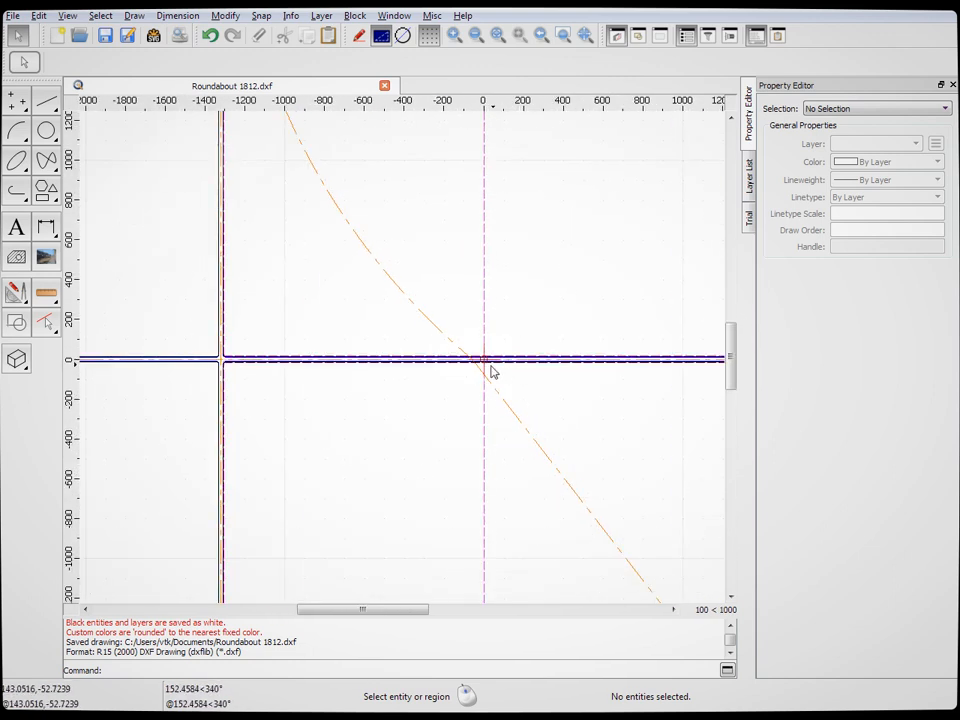
scroll(468, 377, "up", 1)
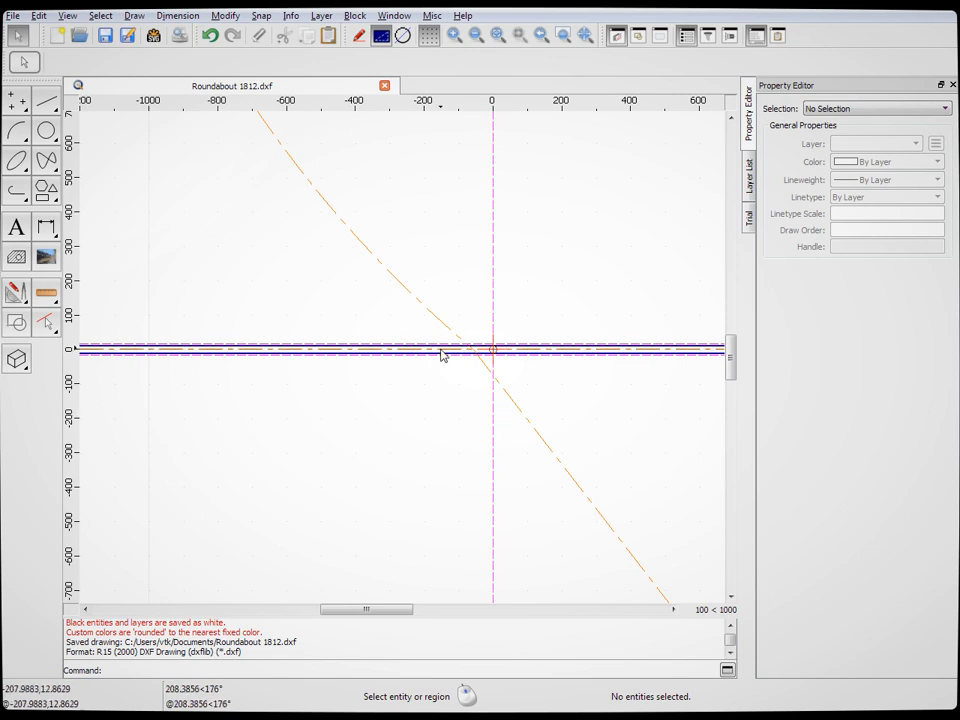
scroll(467, 386, "down", 2)
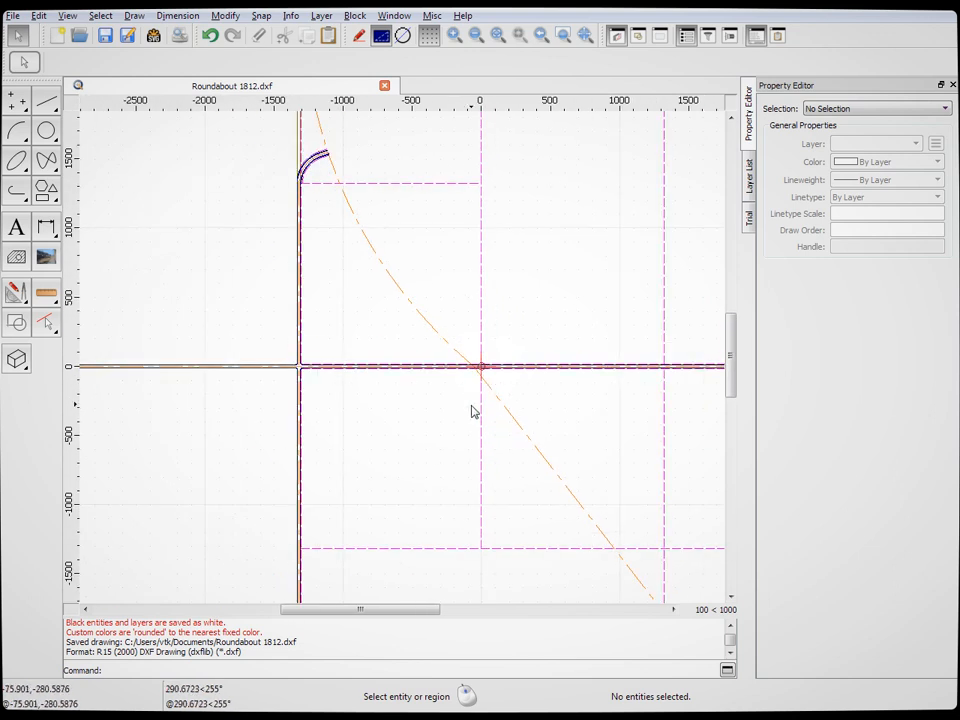
scroll(484, 482, "down", 1)
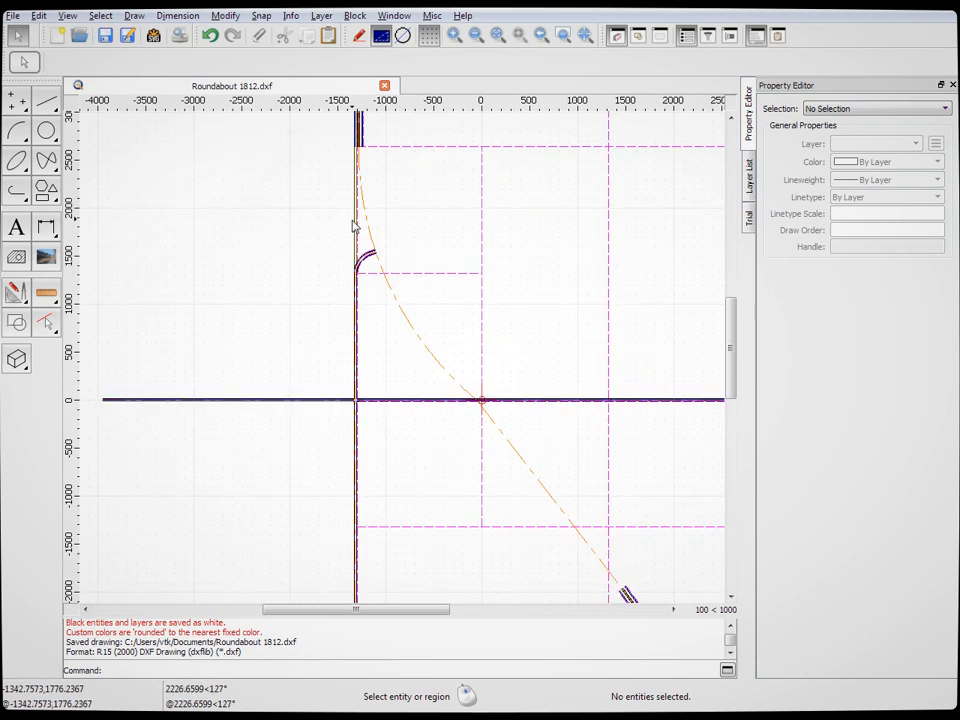
Examine how the north-south road curves to meet the diagonal highway centerline north of the crossing
scroll(355, 214, "up", 2)
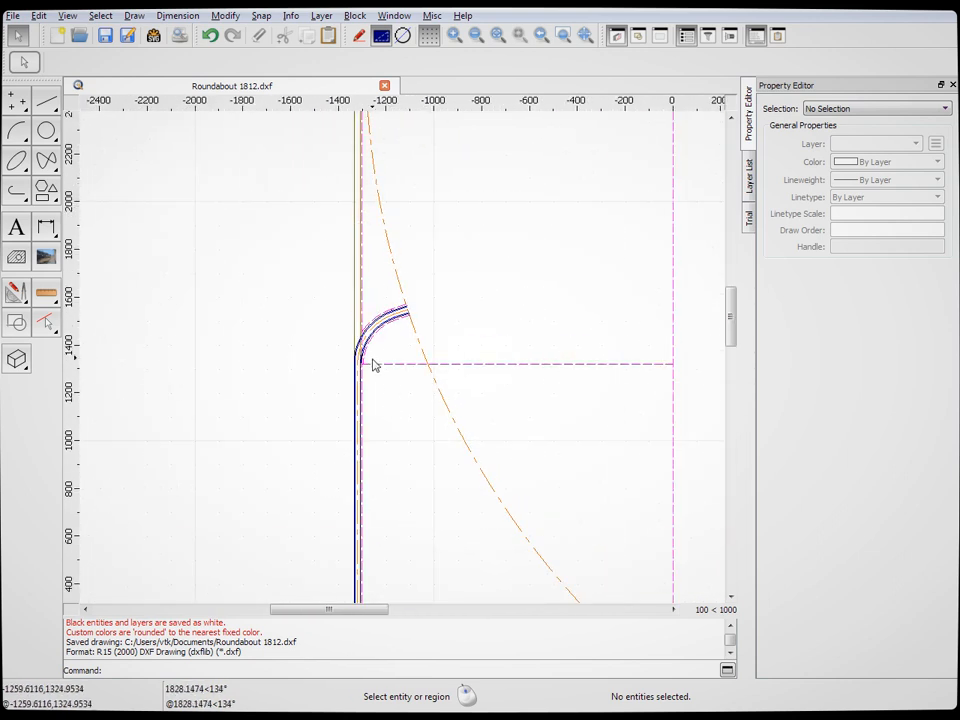
scroll(390, 353, "up", 2)
scroll(390, 355, "up", 1)
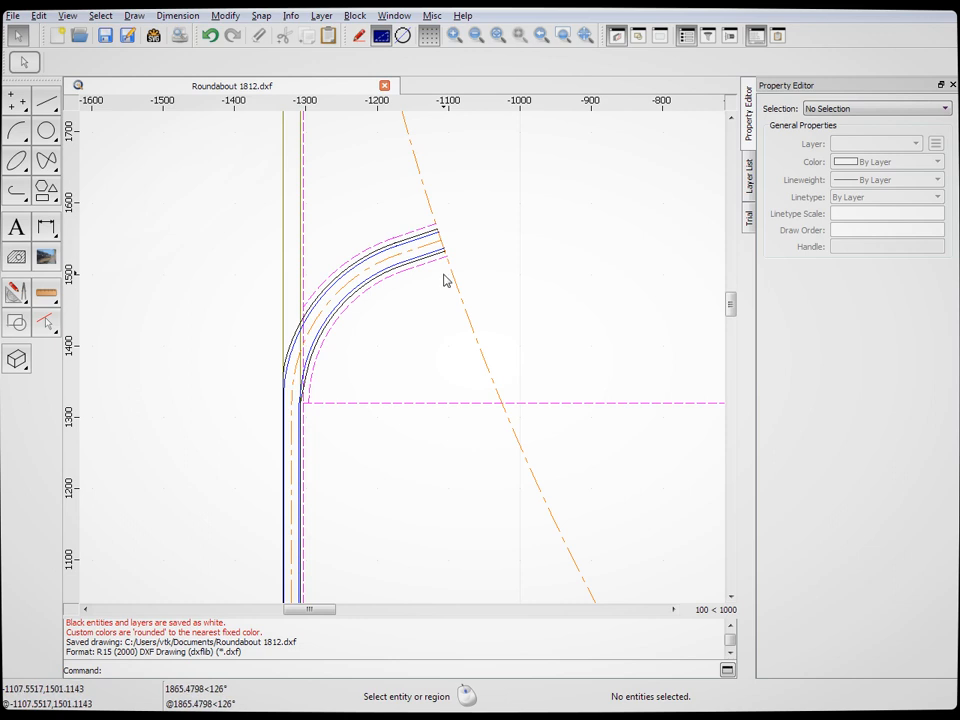
scroll(441, 252, "down", 2)
scroll(445, 380, "down", 1)
scroll(441, 285, "up", 1)
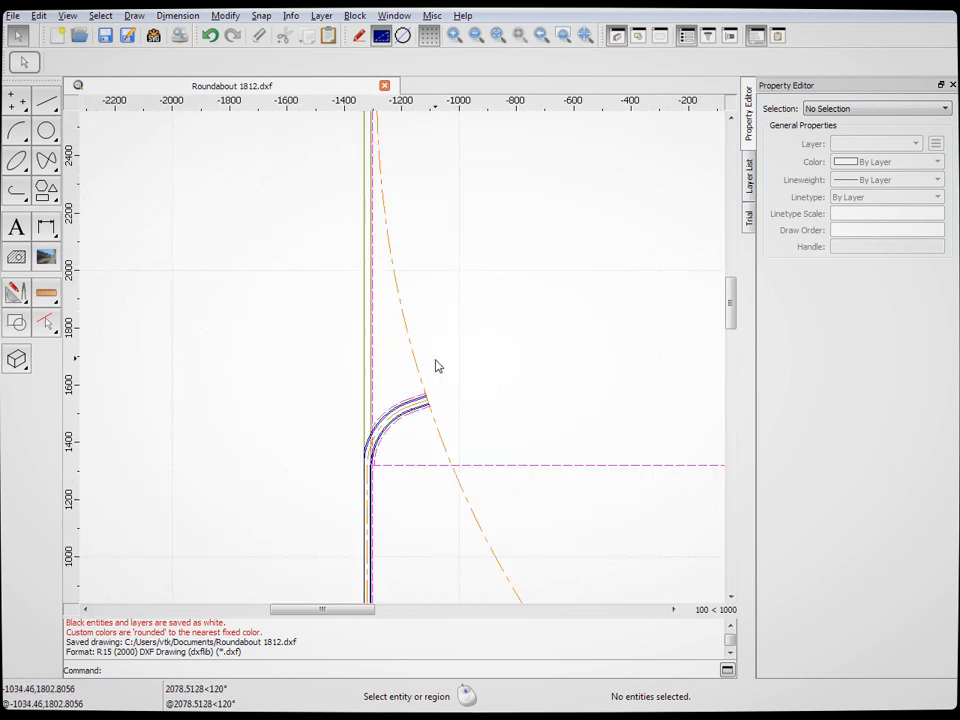
scroll(500, 475, "down", 2)
scroll(438, 254, "down", 2)
scroll(405, 340, "down", 2)
scroll(543, 566, "up", 1)
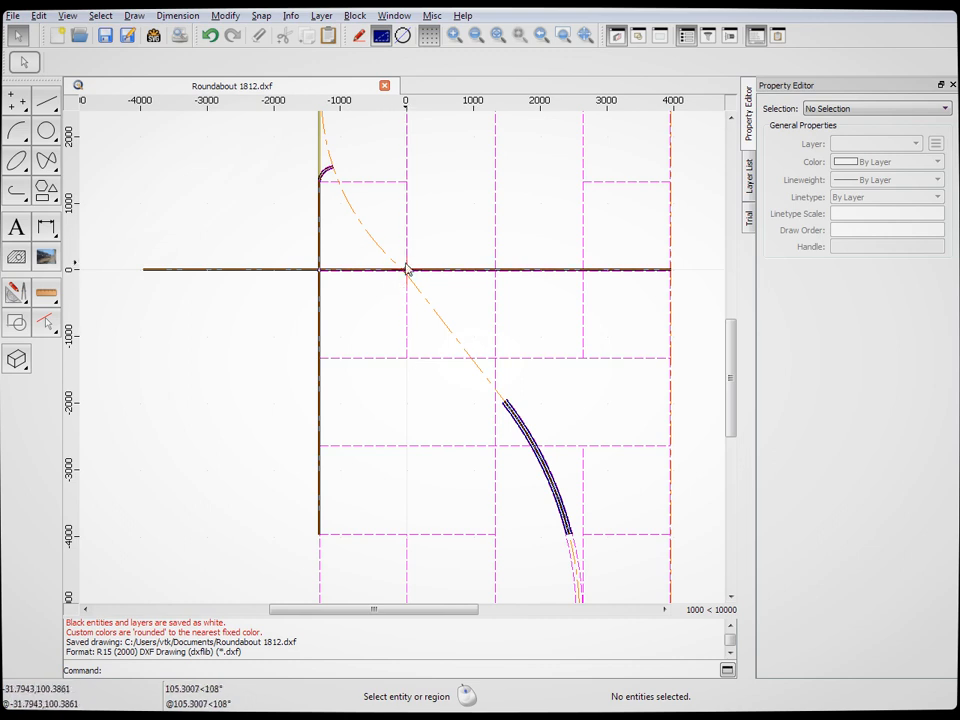
Compare the crossing near the origin with the pavement and lane edges at the start of the southern divided highway
scroll(405, 274, "up", 1)
scroll(405, 278, "up", 3)
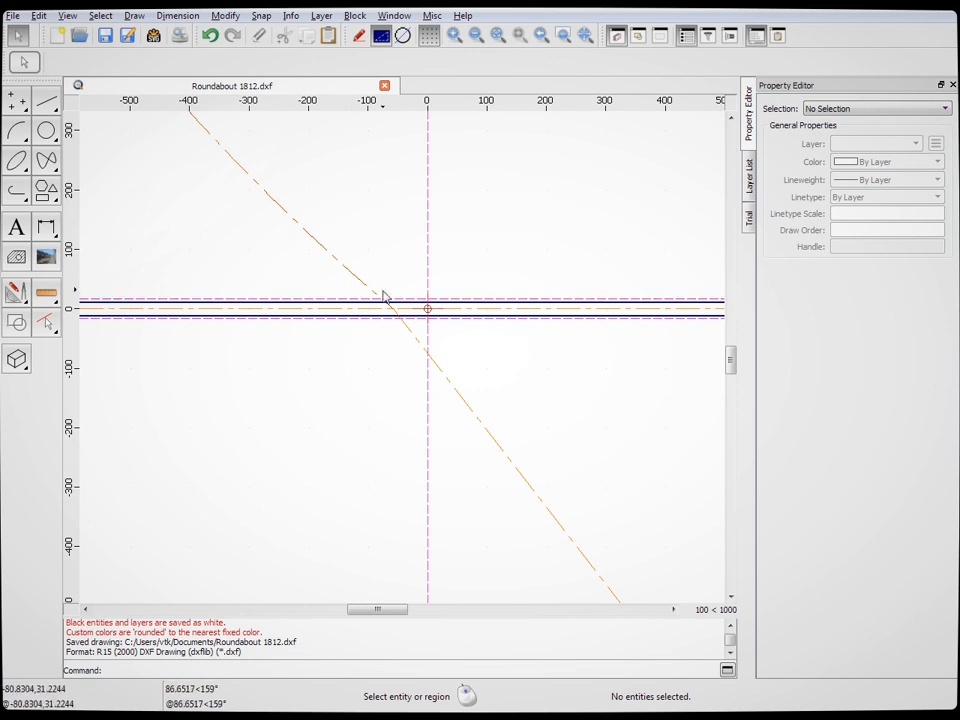
scroll(390, 302, "down", 8)
scroll(505, 470, "up", 10)
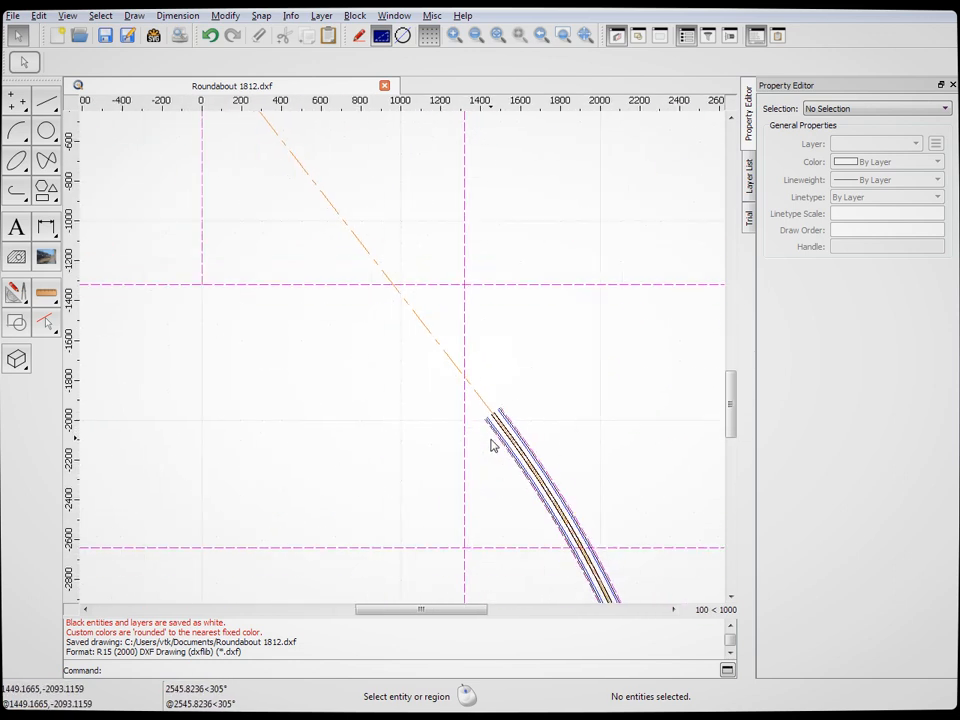
scroll(505, 420, "up", 5)
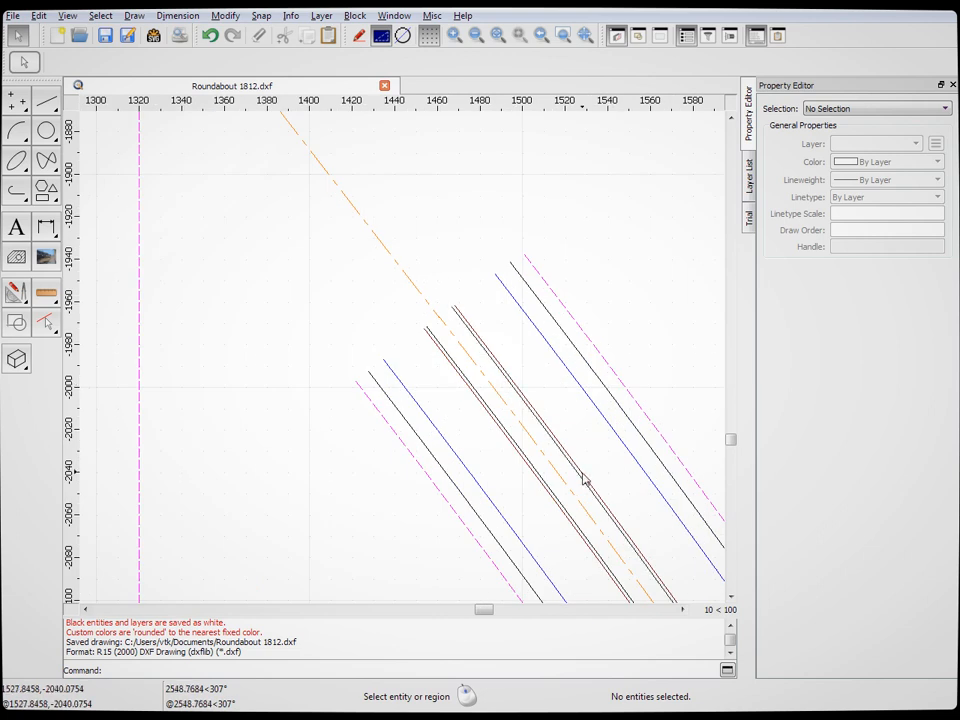
scroll(519, 445, "down", 2)
scroll(519, 445, "down", 8)
scroll(328, 169, "up", 3)
scroll(341, 216, "down", 3)
scroll(418, 332, "up", 10)
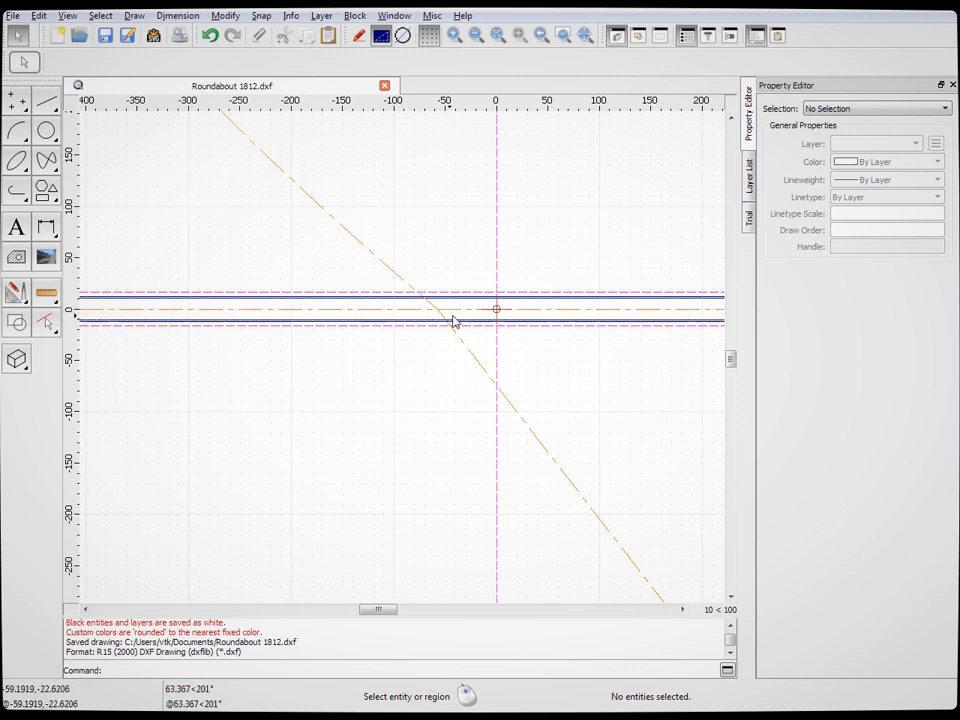
scroll(445, 383, "down", 10)
scroll(333, 175, "up", 3)
scroll(333, 175, "up", 12)
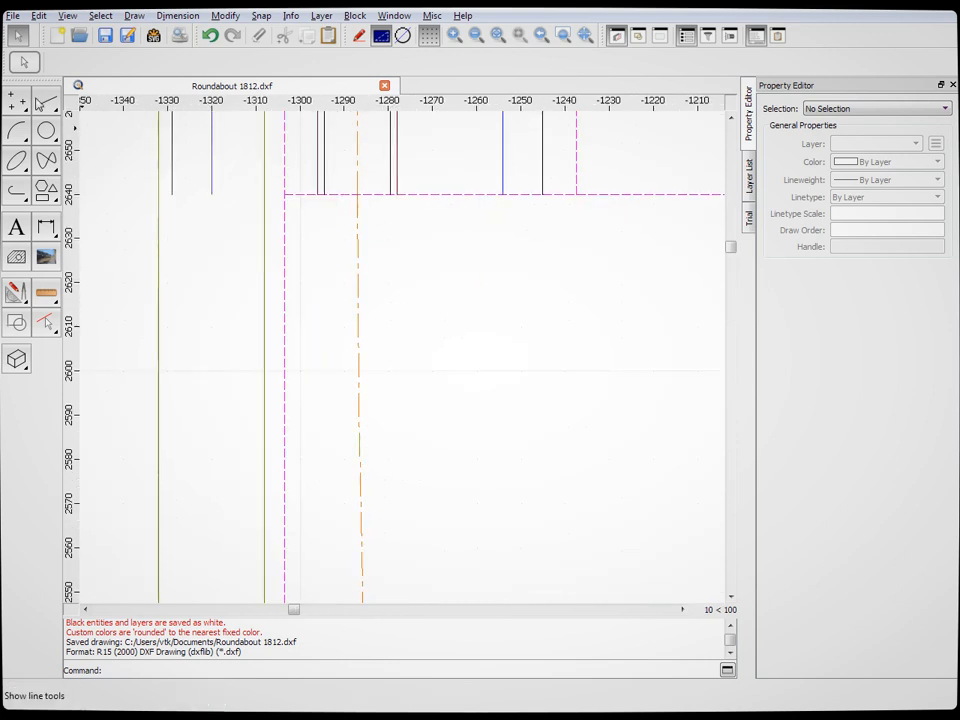
left_click(45, 102)
left_click(16, 130)
left_click(357, 194)
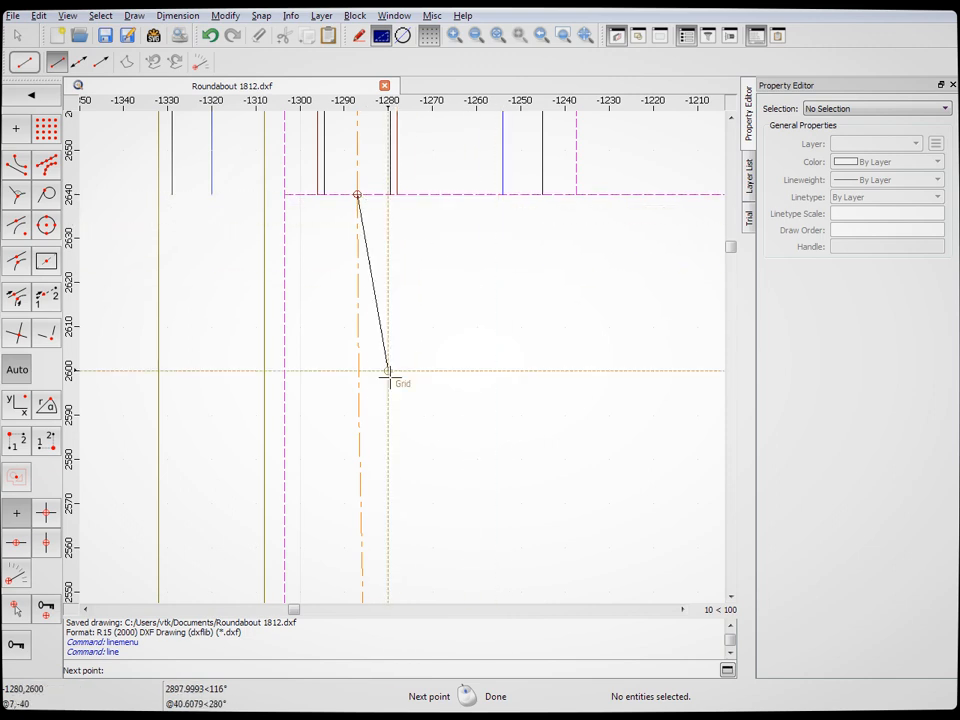
scroll(491, 256, "down", 4)
scroll(491, 256, "down", 2)
right_click(504, 268)
scroll(484, 240, "down", 3)
scroll(489, 266, "down", 5)
scroll(488, 308, "down", 5)
scroll(548, 533, "up", 4)
scroll(503, 350, "down", 4)
scroll(508, 446, "up", 6)
scroll(589, 407, "up", 3)
scroll(621, 407, "up", 3)
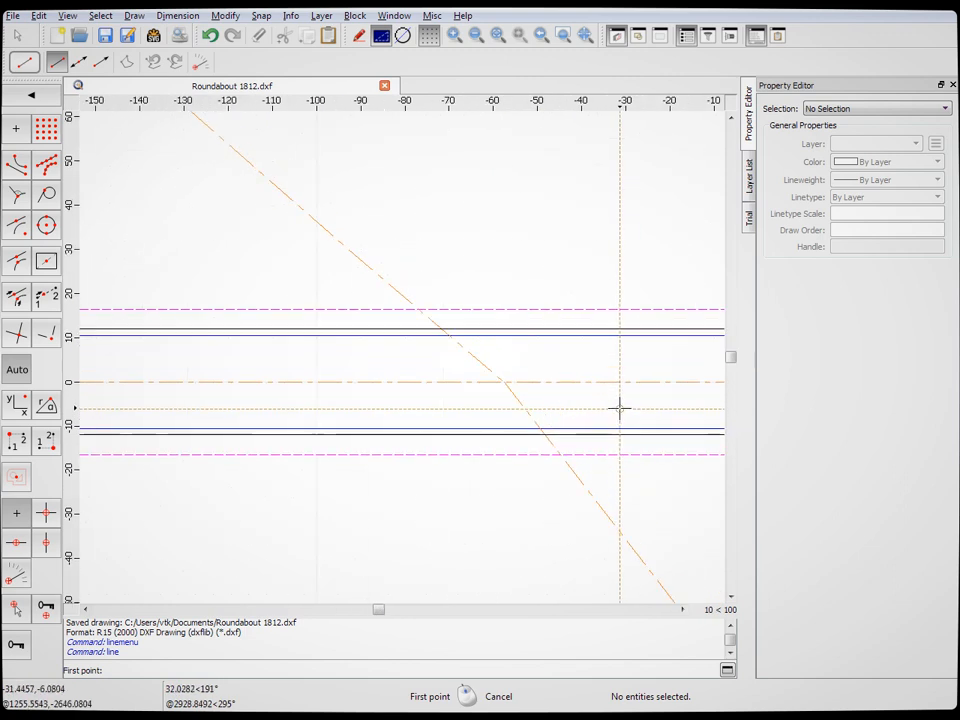
left_click(504, 381)
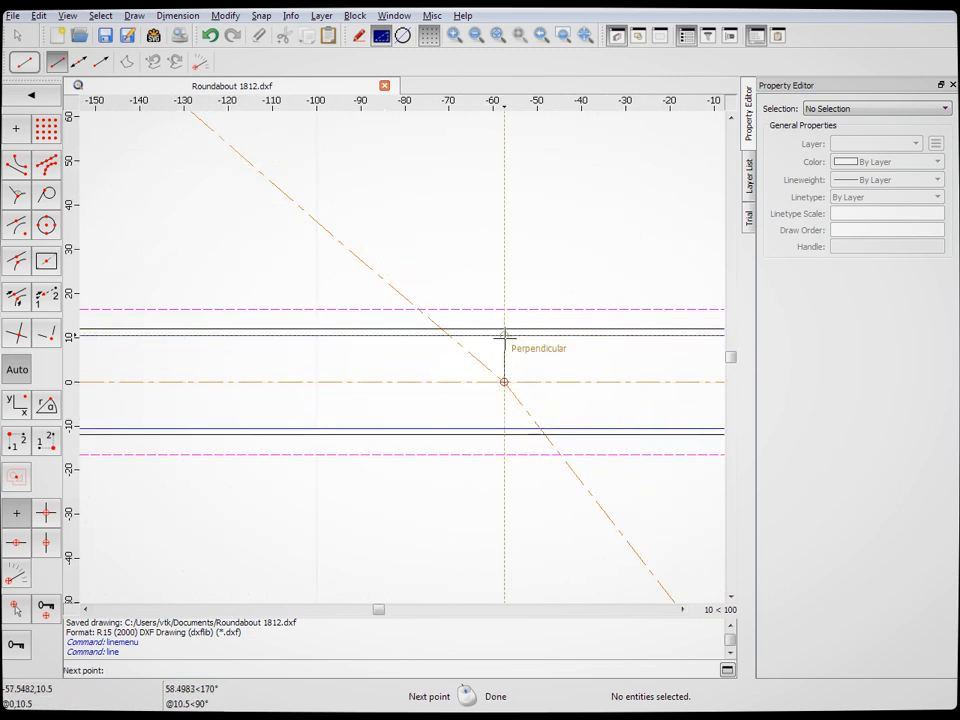
right_click(504, 548)
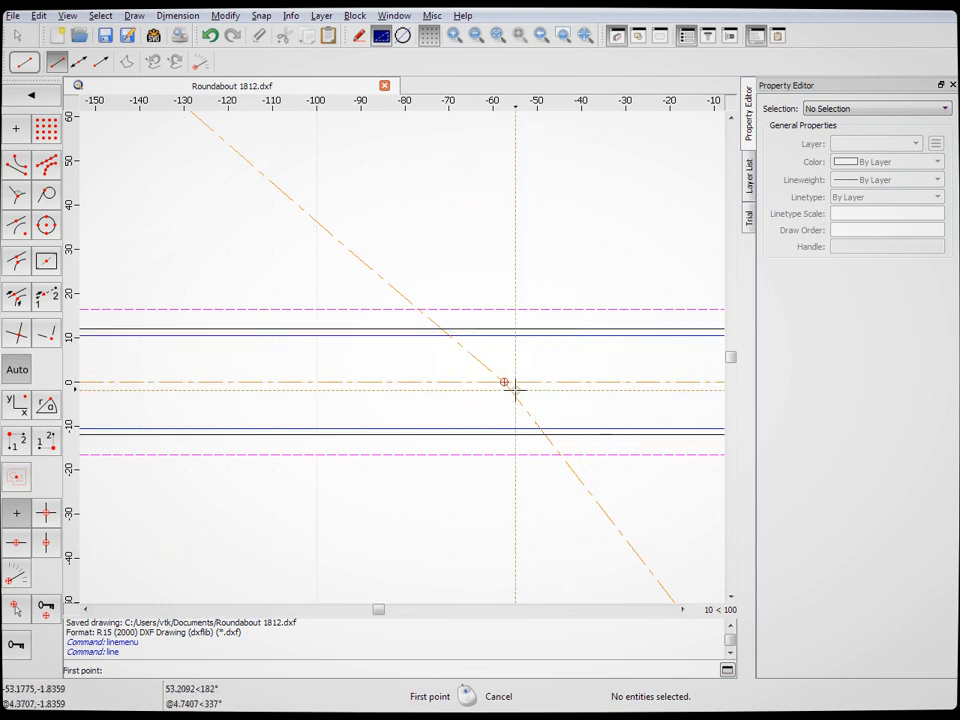
scroll(495, 400, "down", 6)
scroll(505, 457, "up", 3)
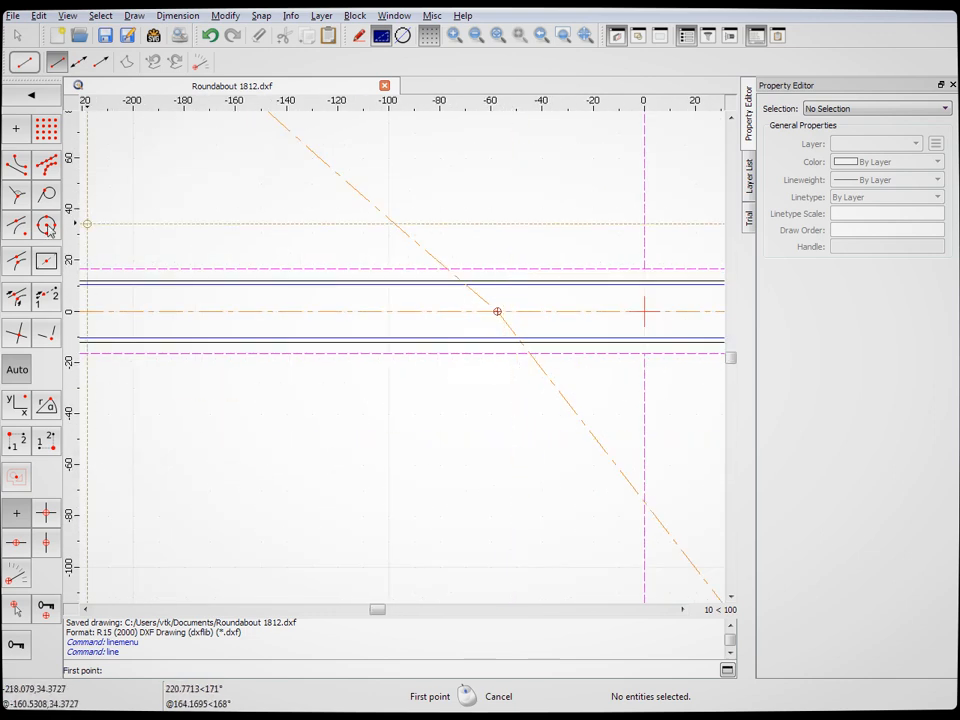
left_click(18, 36)
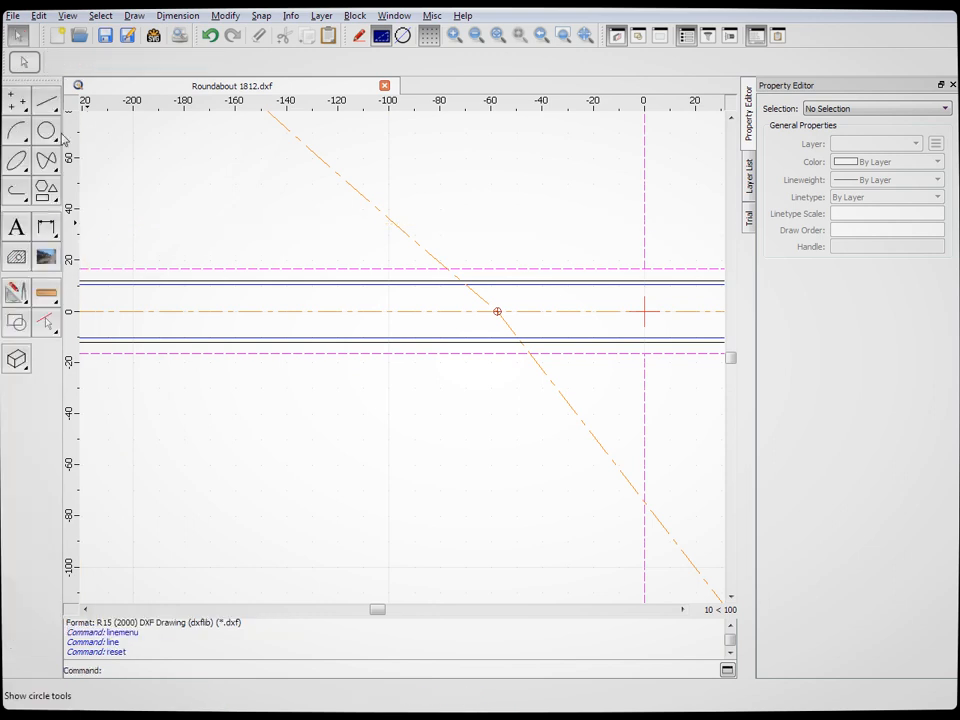
Draw a circle of radius 33 on the Centerlines layer, centred where the diagonal centerline meets the east-west road's centerline
left_click(48, 134)
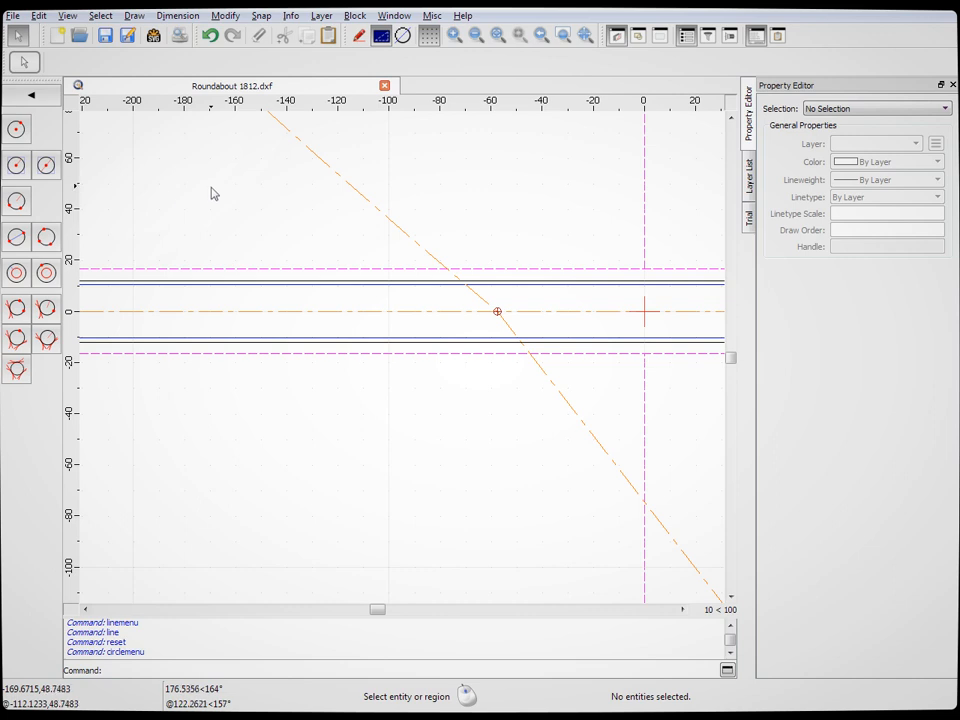
left_click(16, 128)
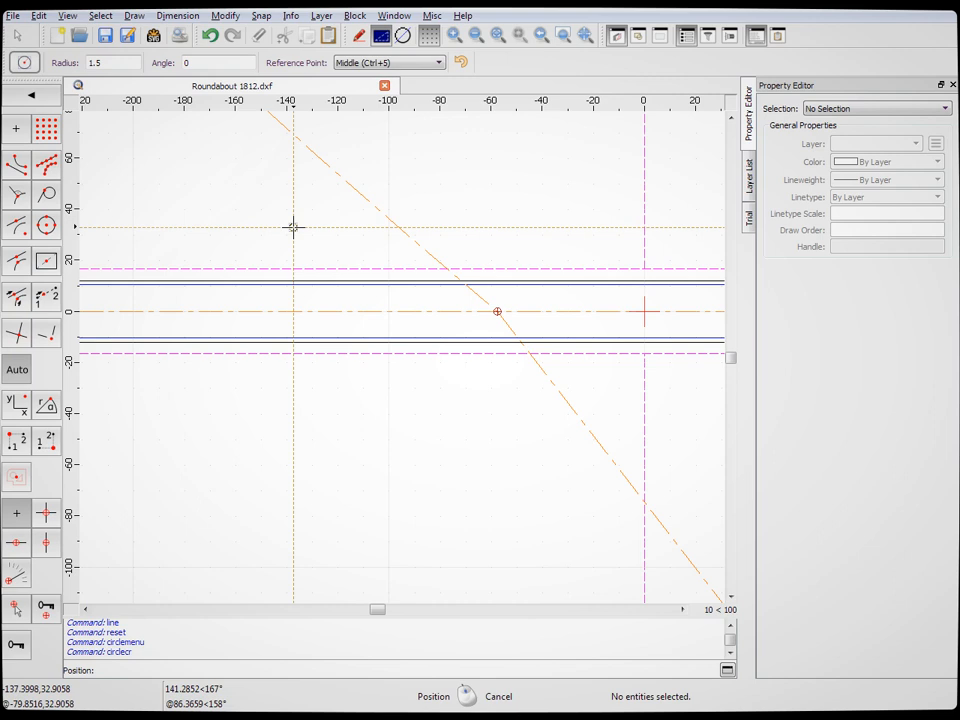
left_click_drag(112, 63, 76, 62)
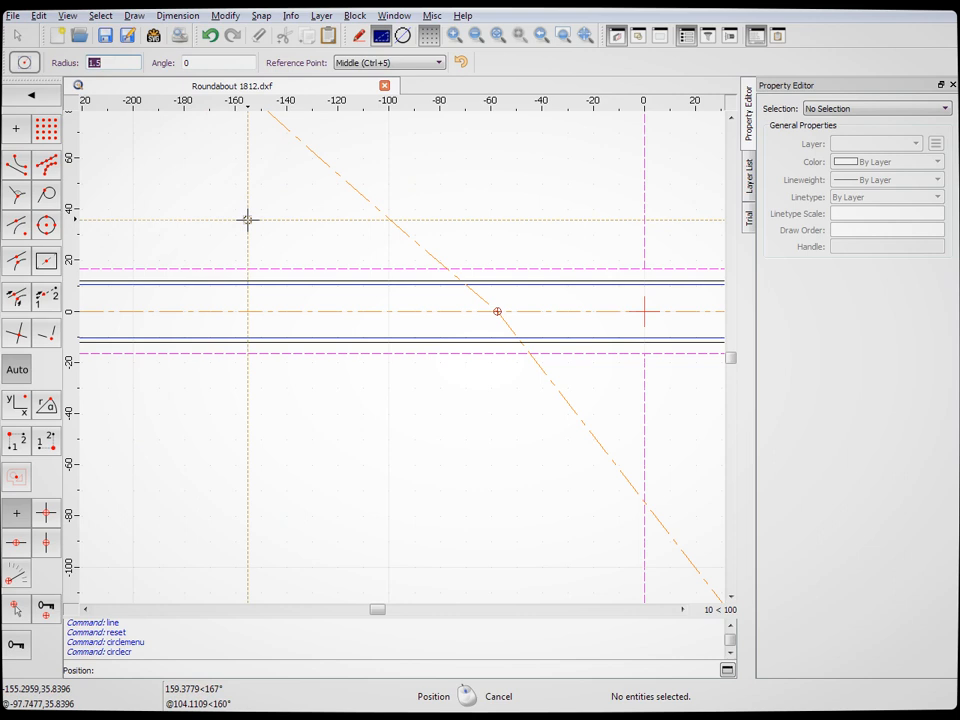
type("33")
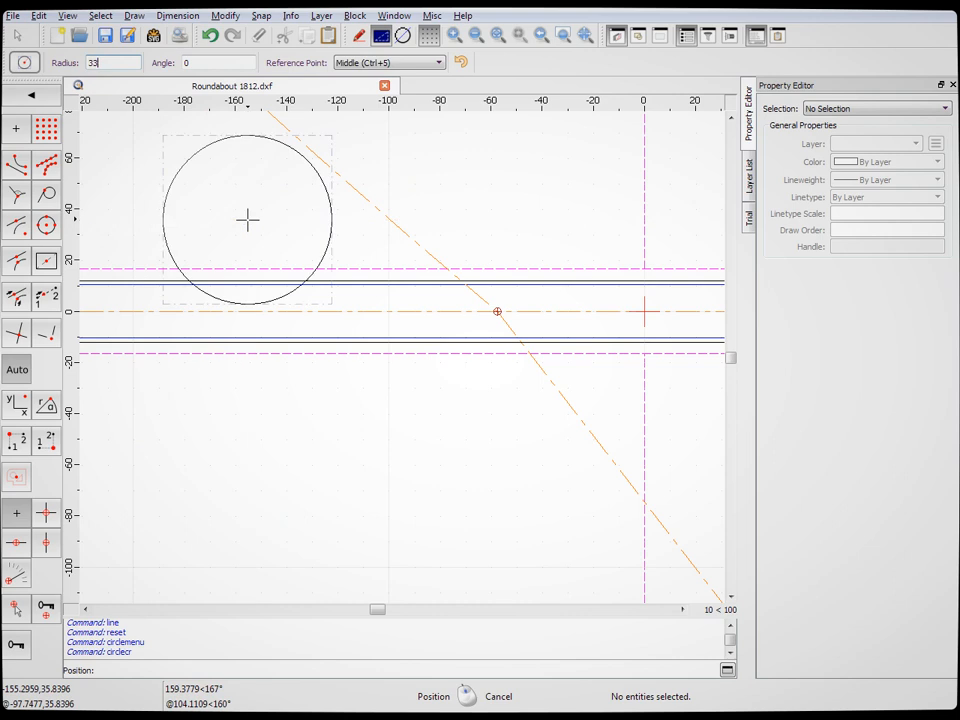
left_click(748, 175)
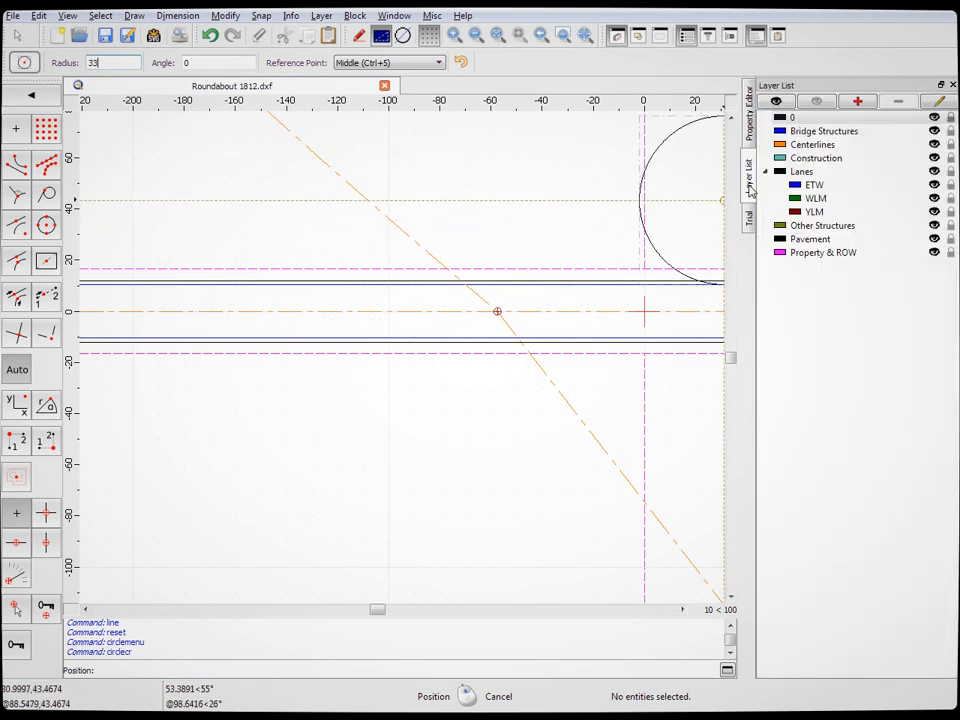
left_click(805, 145)
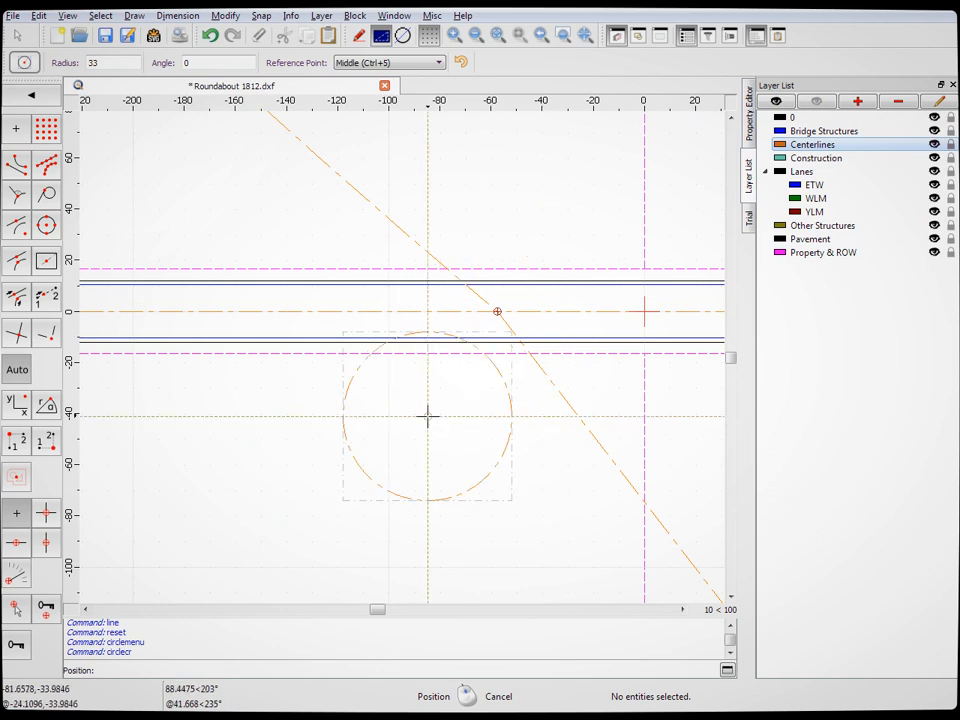
left_click(497, 311)
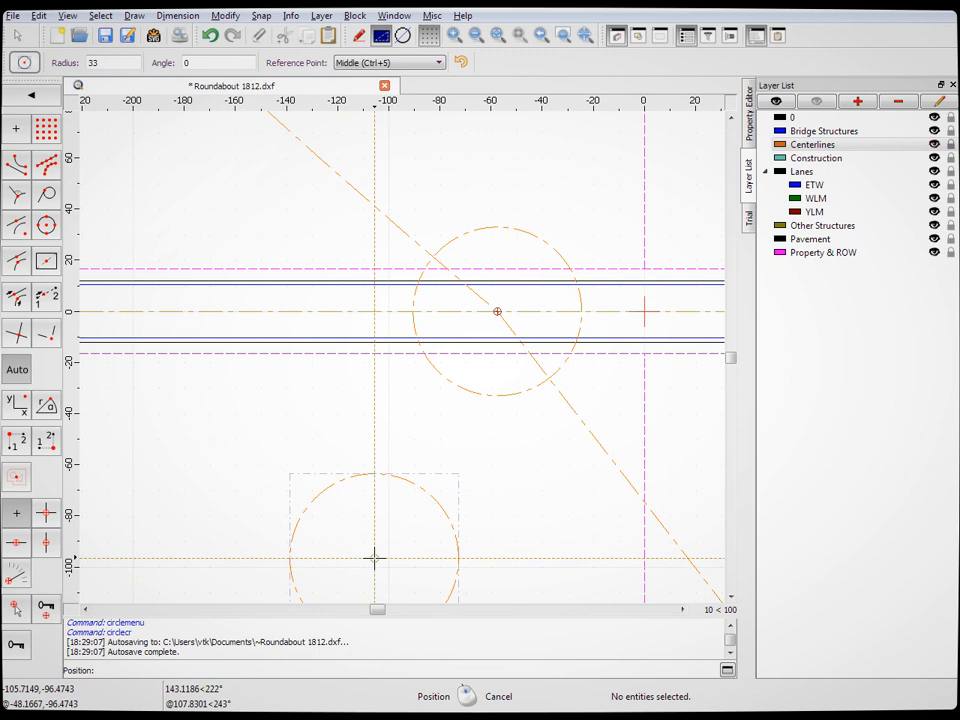
left_click_drag(377, 612, 379, 612)
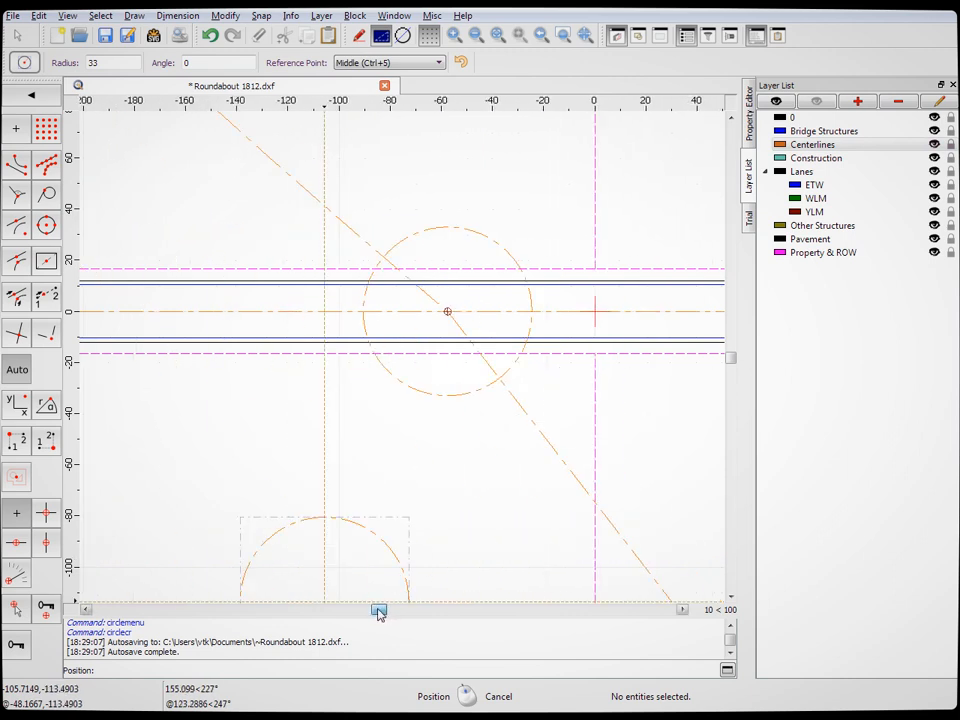
Try to trim the diagonal and east-west centerlines against the roundabout circle
left_click(35, 95)
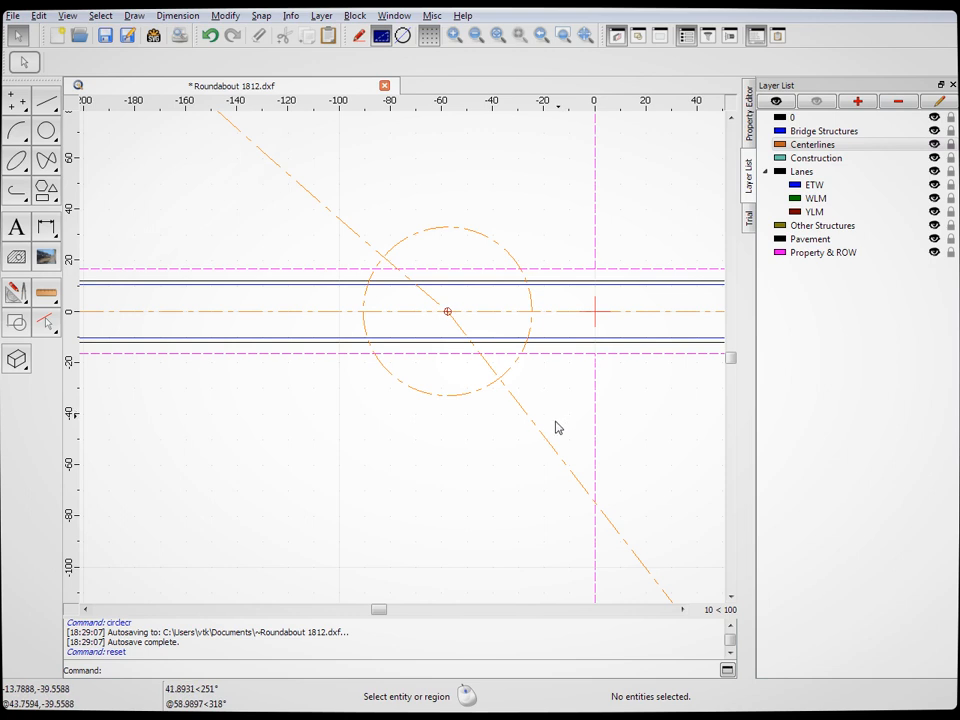
scroll(448, 317, "down", 4)
scroll(455, 357, "up", 8)
scroll(454, 283, "down", 3)
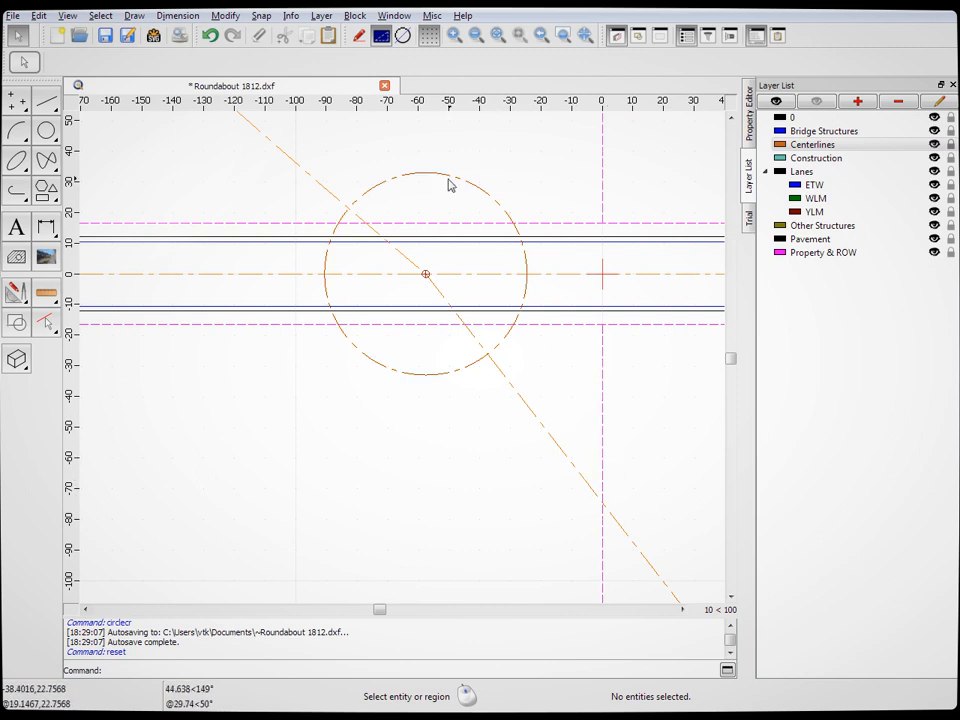
left_click(226, 16)
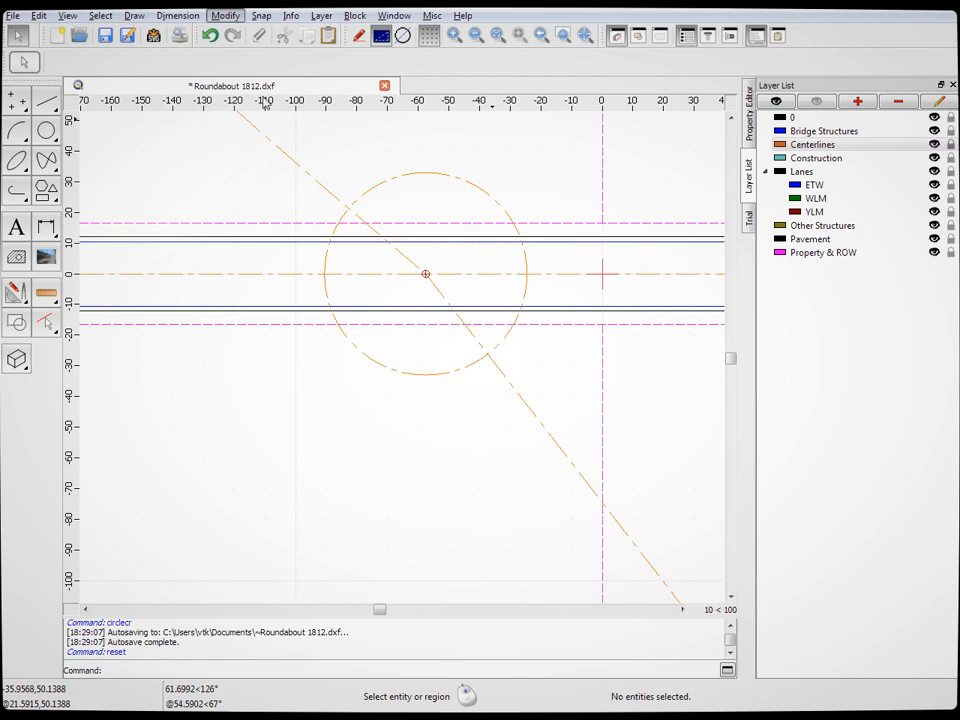
left_click(283, 234)
left_click(439, 173)
left_click(407, 256)
left_click(455, 274)
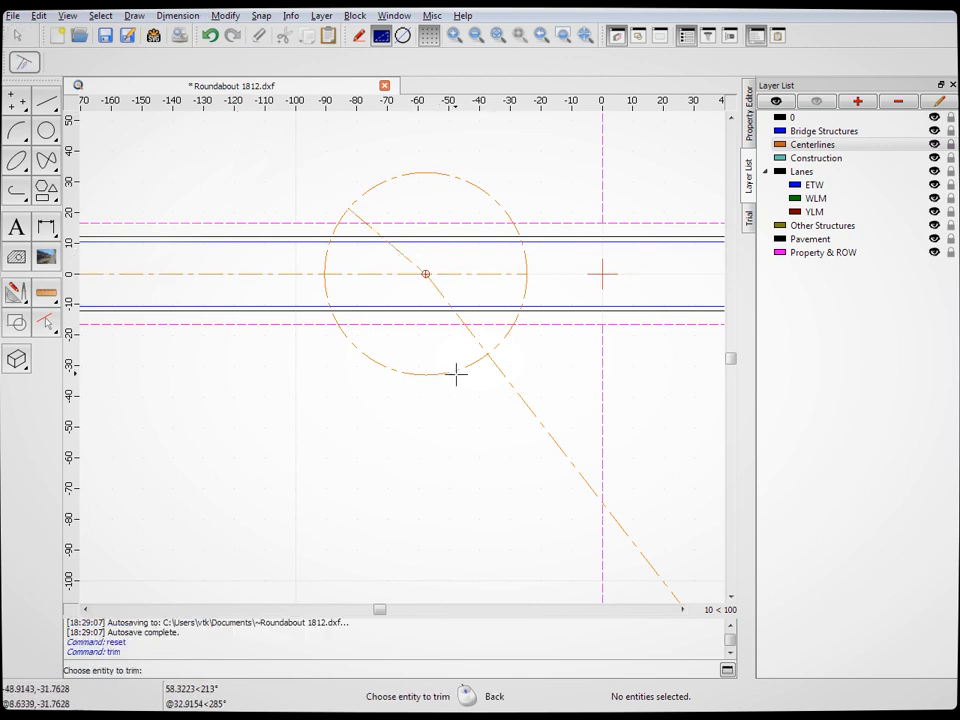
Undo the wrong trims and trim the diagonal centerline so both legs end on the outside of the roundabout circle
key("ctrl+z")
key("ctrl+z")
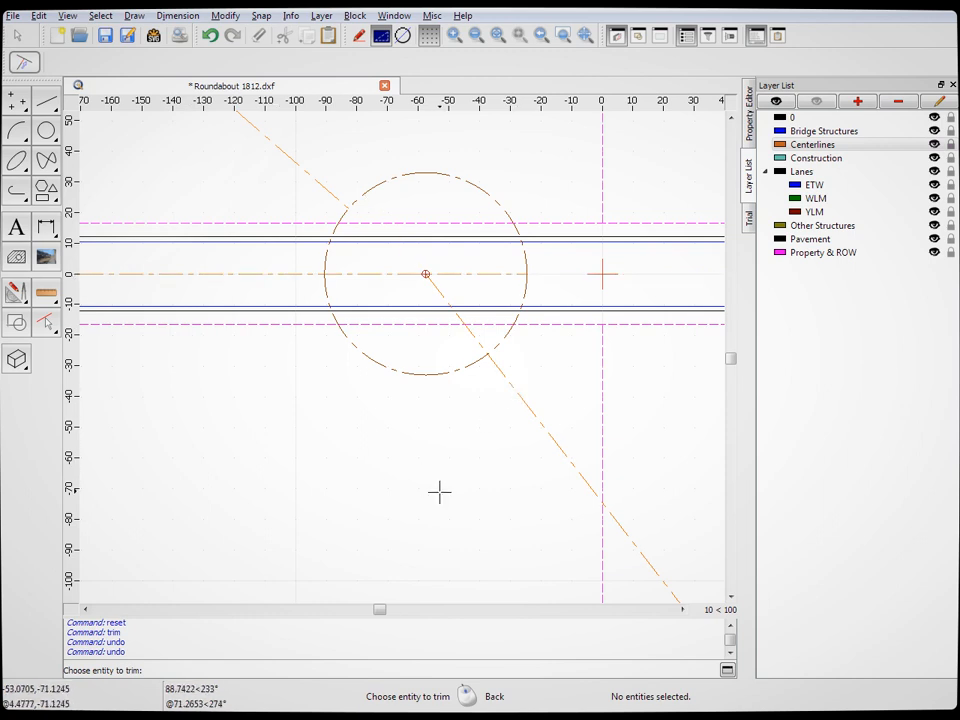
key("ctrl+z")
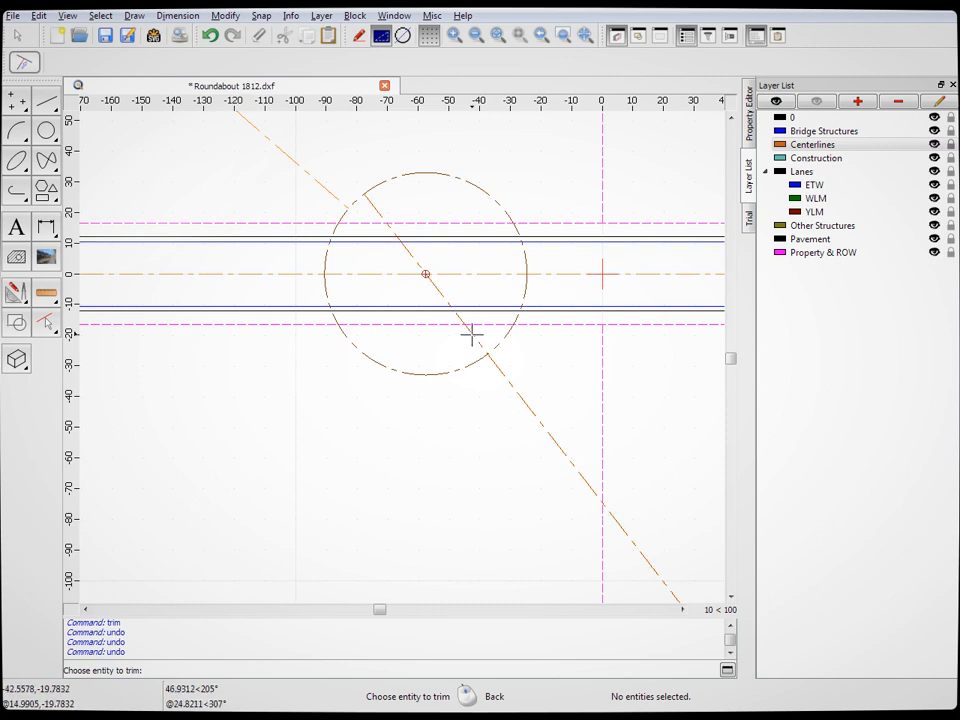
right_click(459, 454)
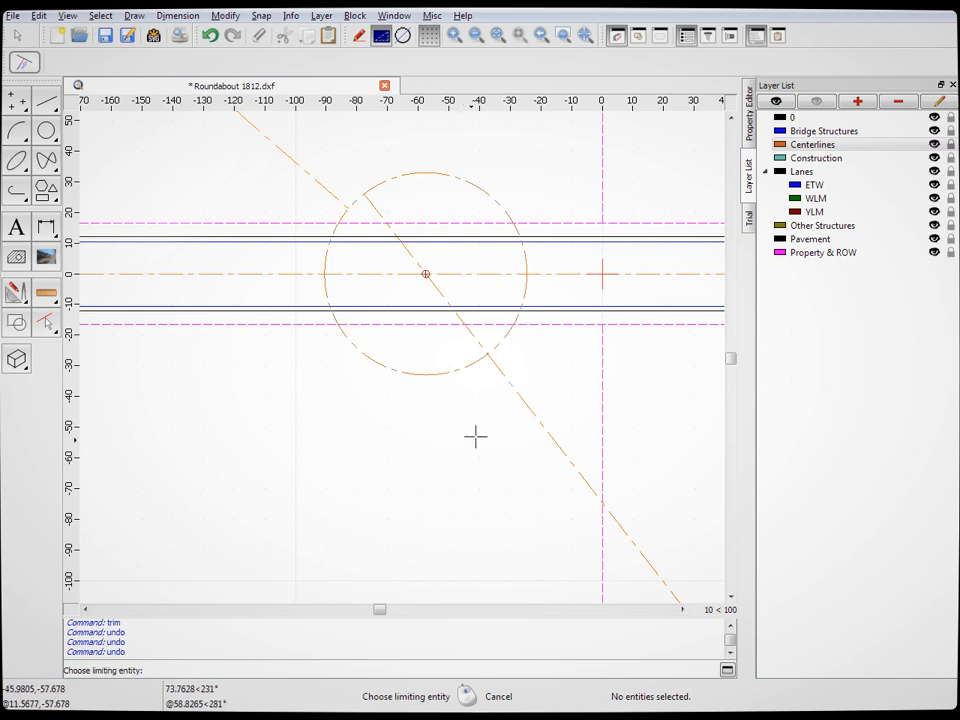
left_click(506, 345)
left_click(510, 380)
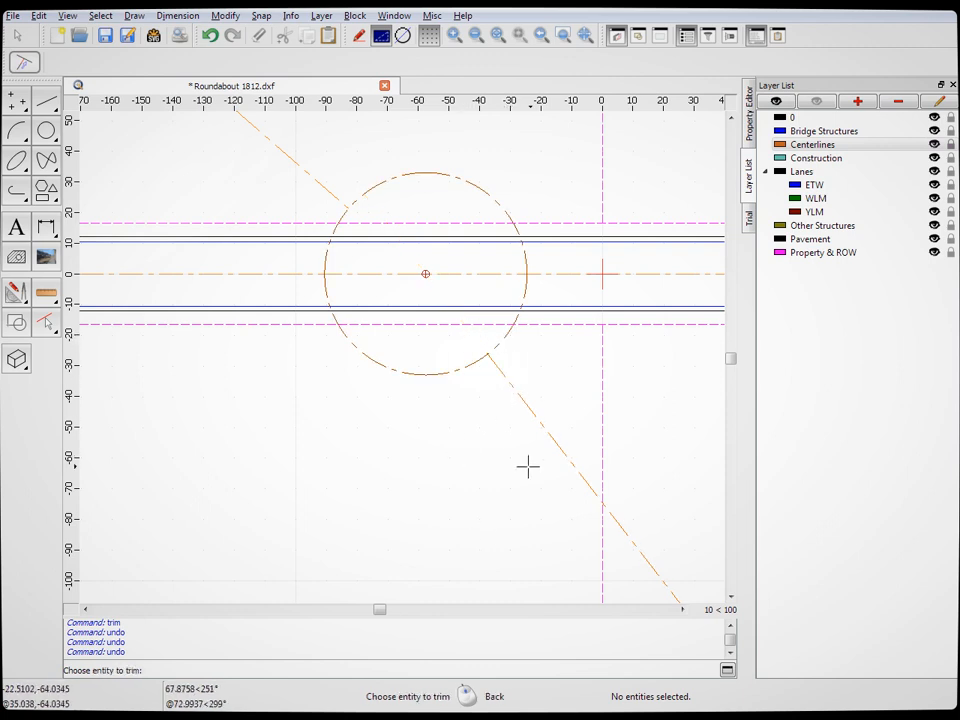
right_click(511, 460)
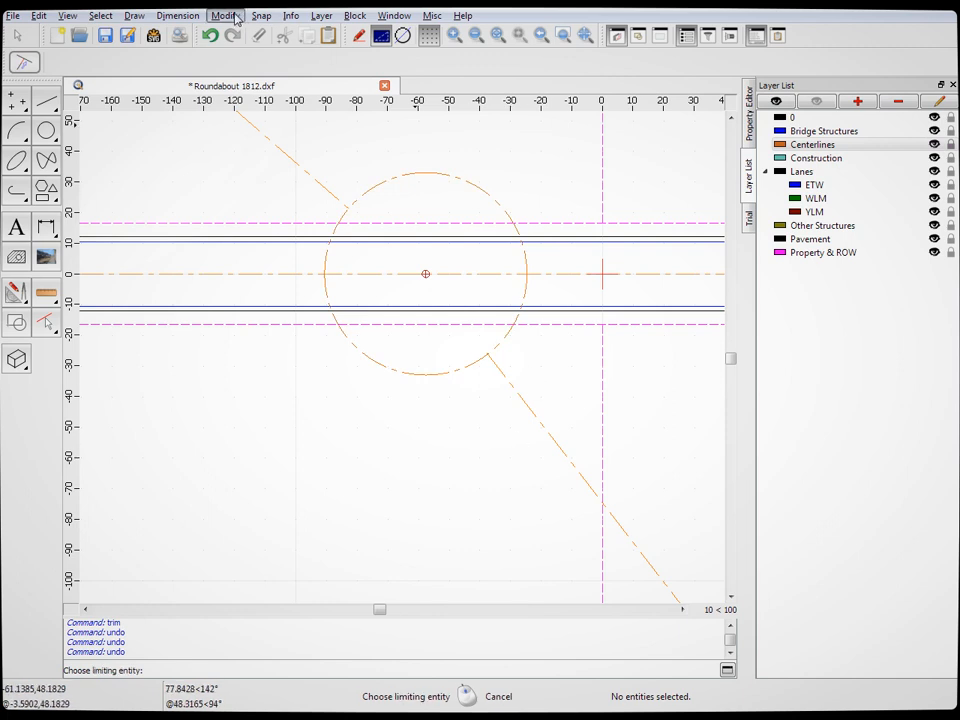
Break out and remove the segment of the east-west centerline that lies inside the roundabout circle
left_click(237, 18)
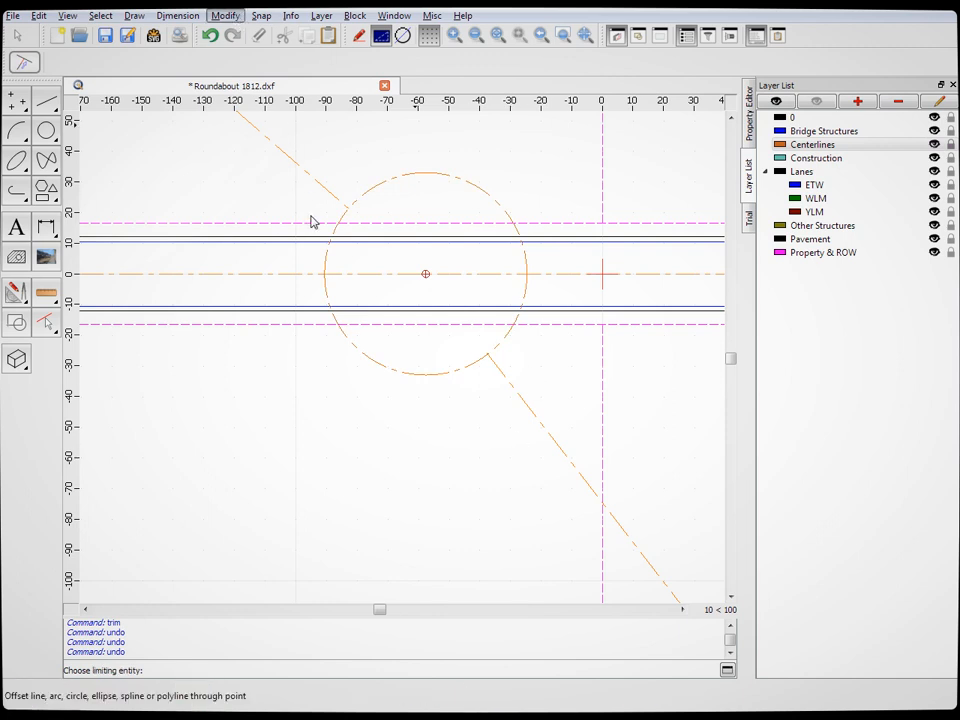
left_click(311, 400)
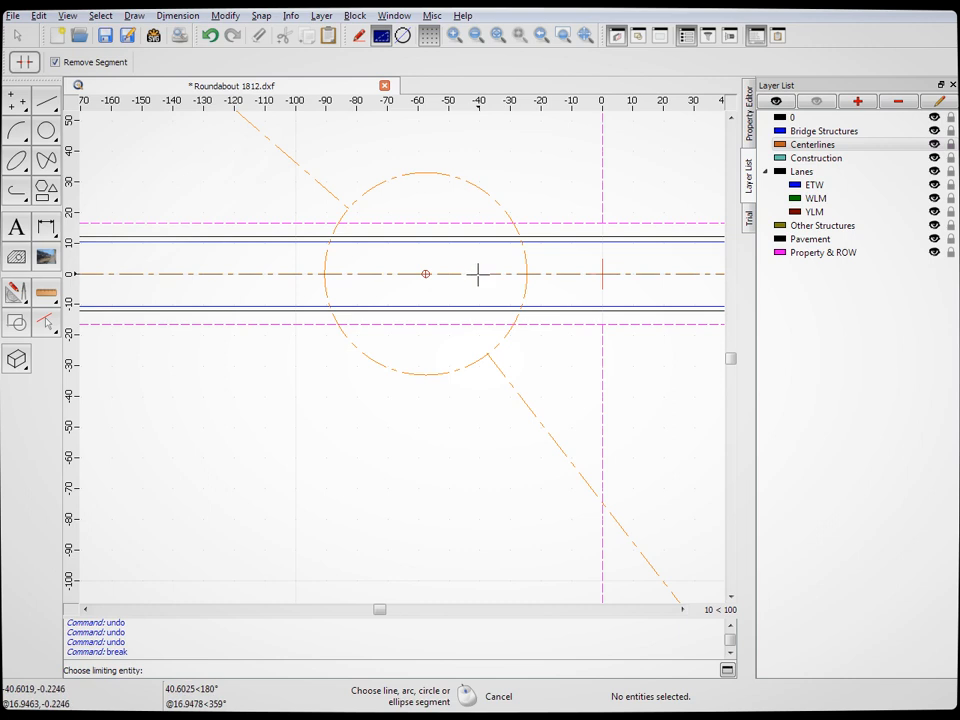
left_click(478, 274)
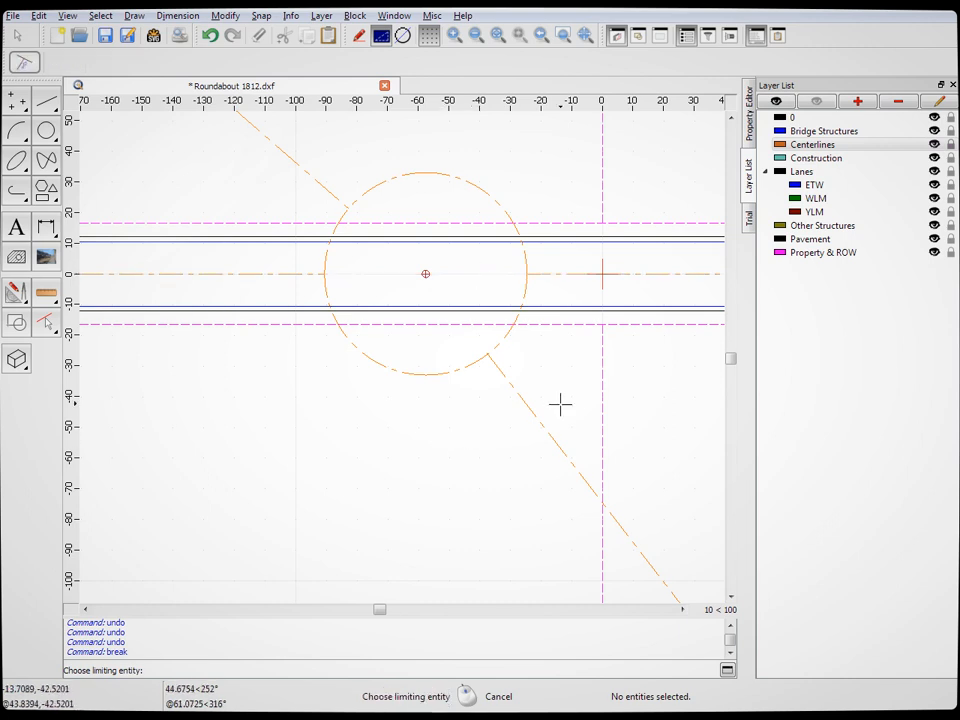
left_click(12, 32)
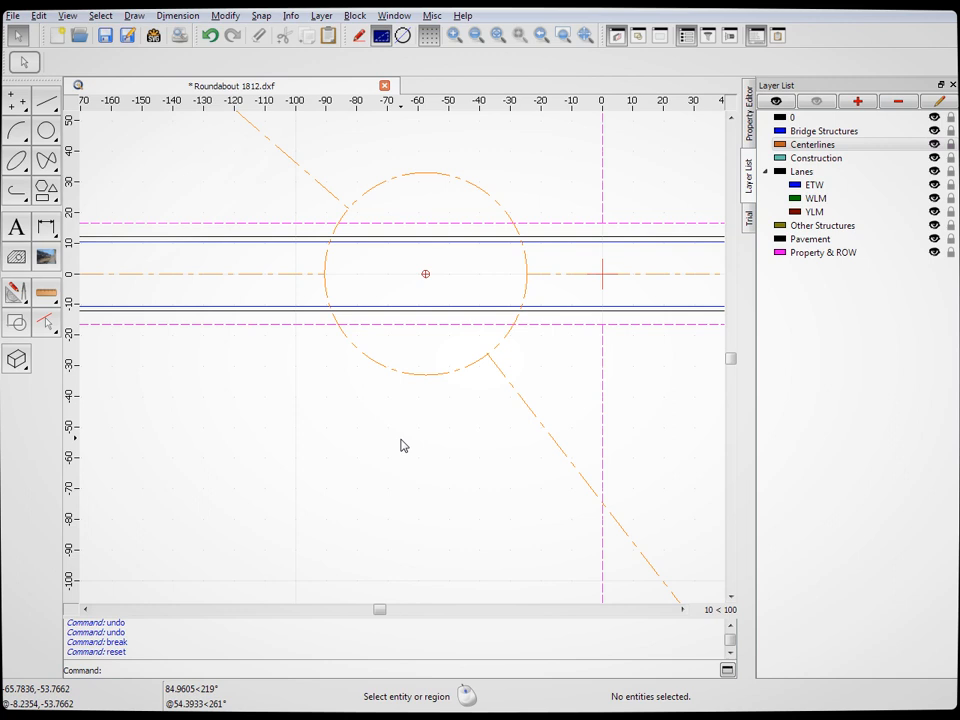
left_click(749, 219)
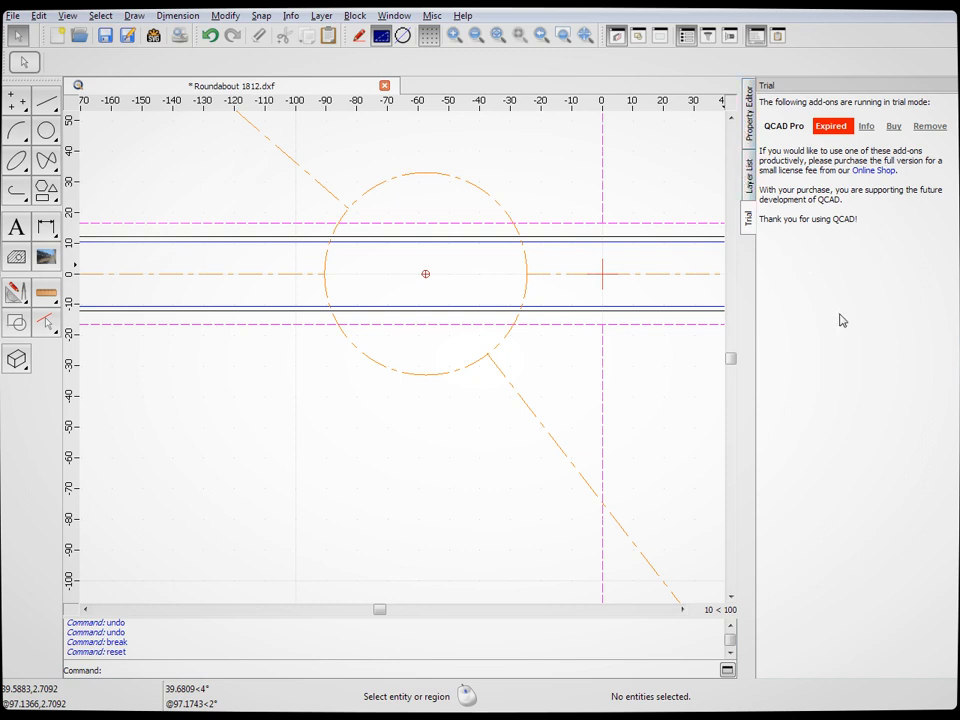
left_click(750, 140)
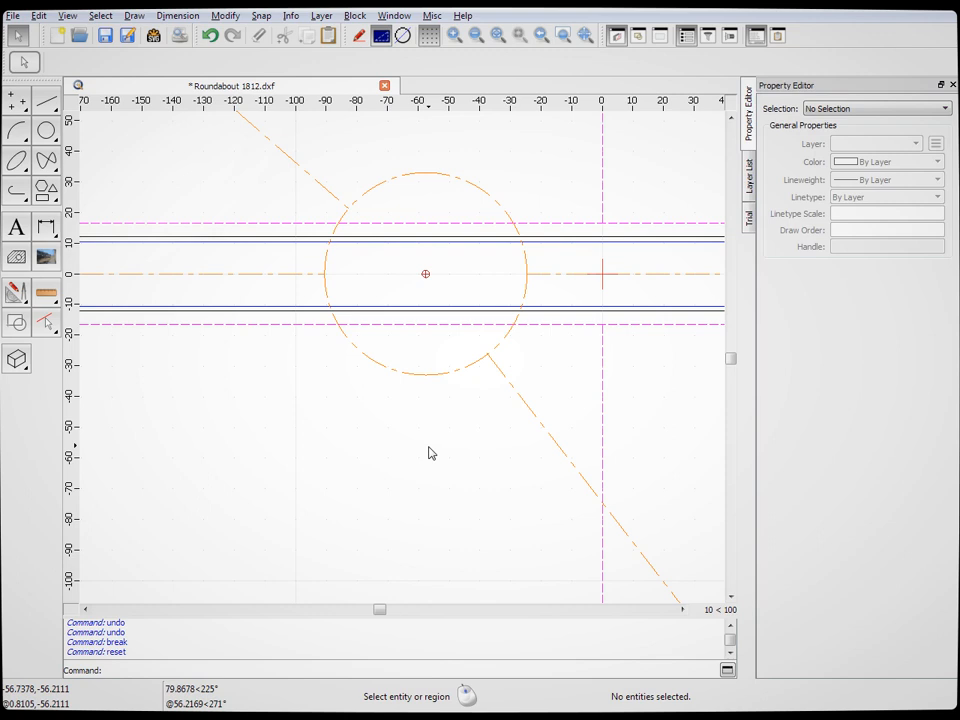
Draw parallel lines at distance 15 on both sides of each diagonal centerline leg, on the Construction layer
left_click(46, 101)
left_click(16, 231)
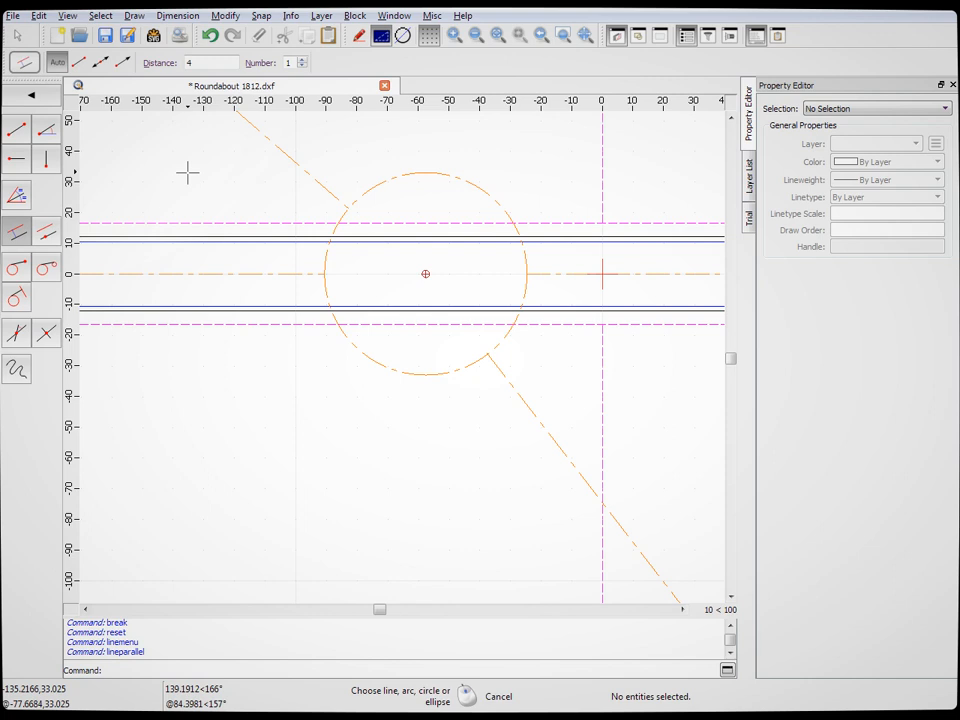
double_click(205, 65)
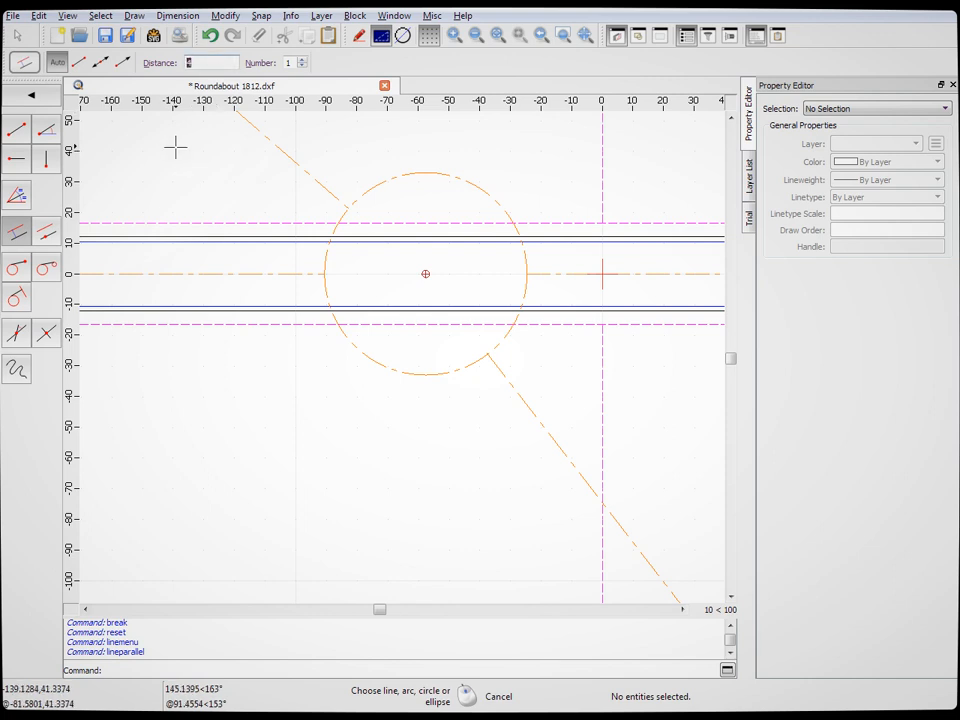
type("15")
left_click(749, 177)
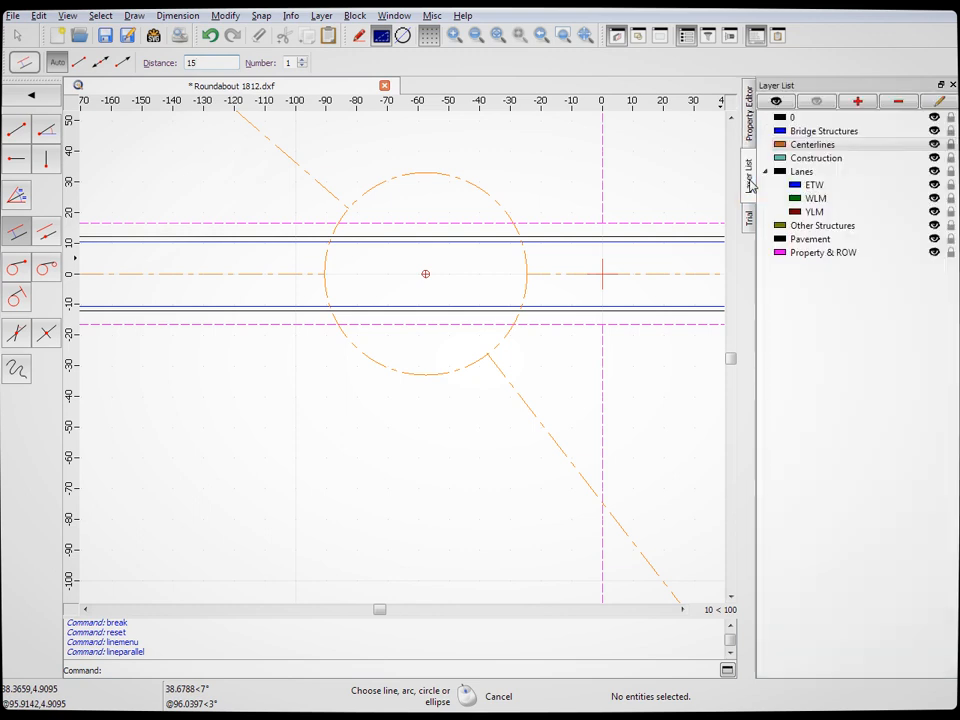
left_click(836, 158)
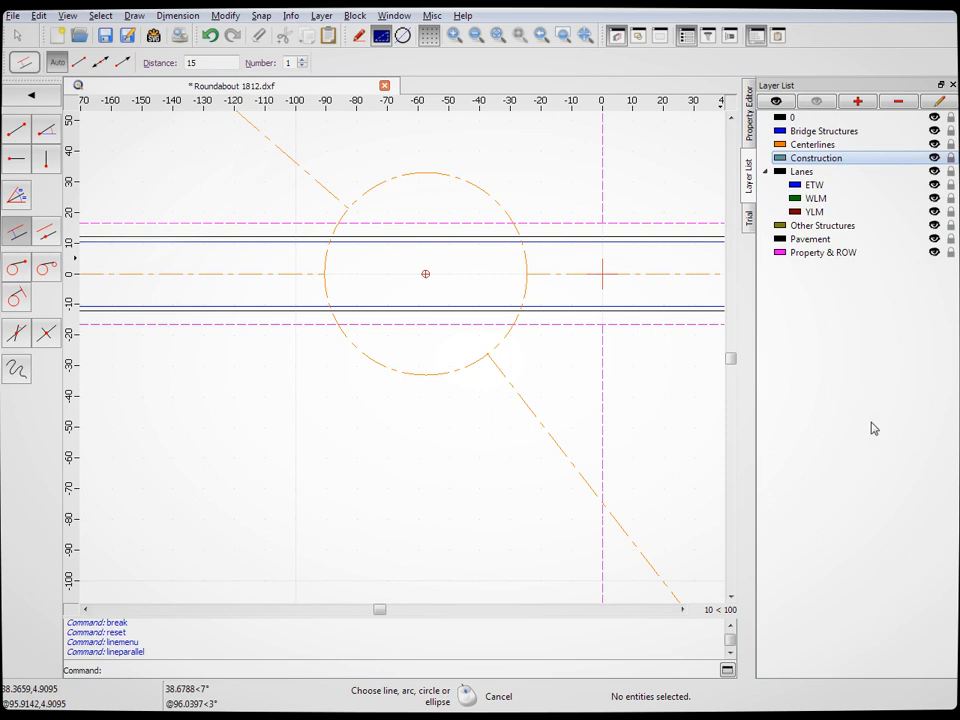
left_click(749, 112)
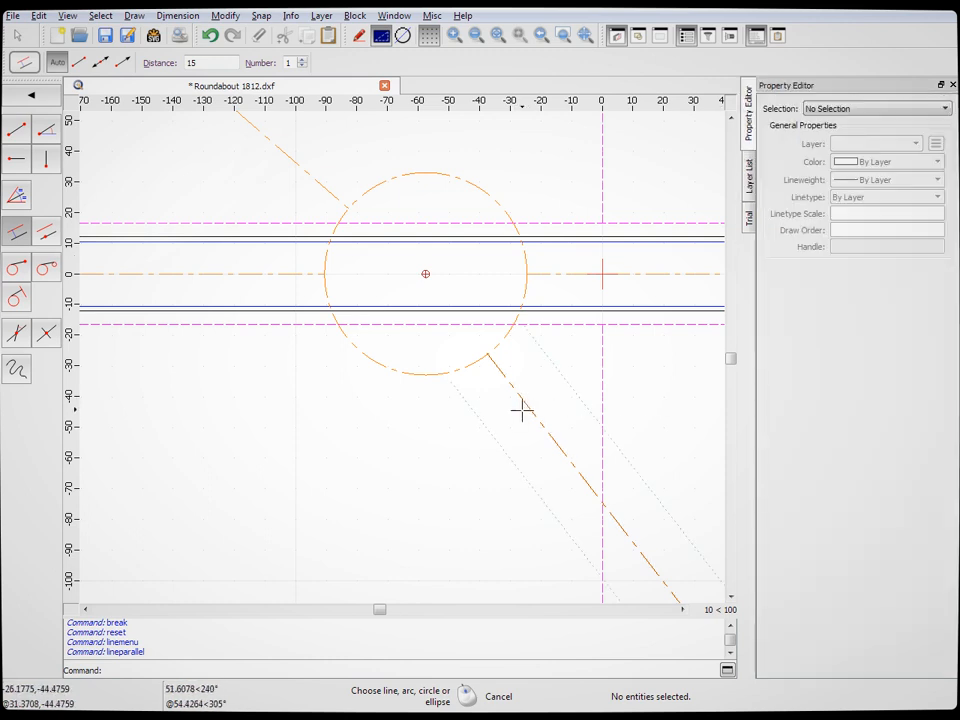
left_click(316, 179)
left_click(314, 179)
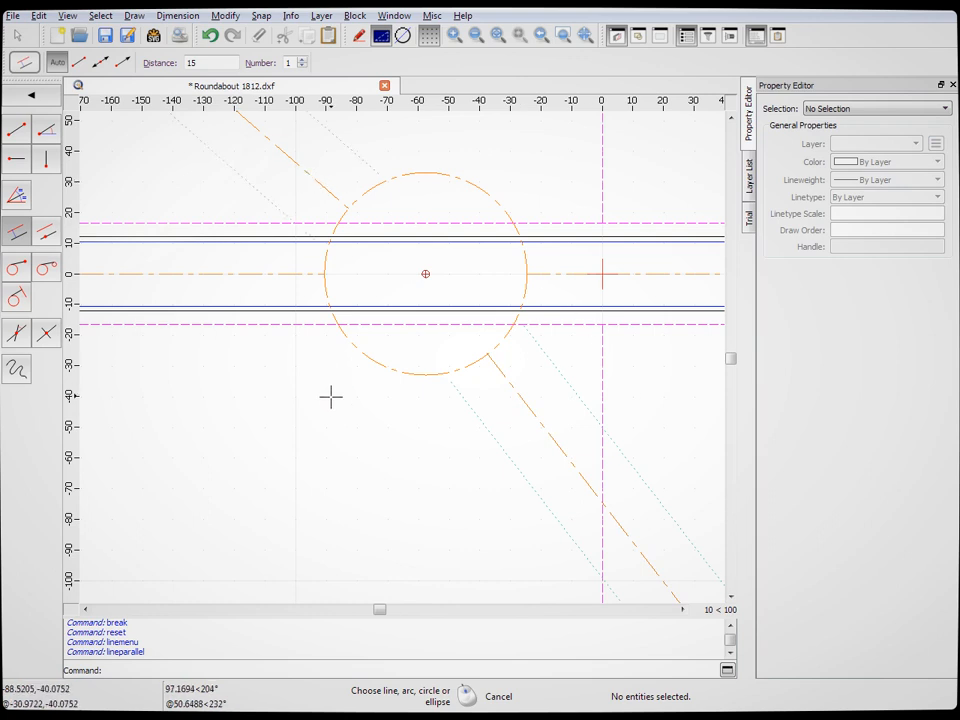
Add construction parallels at distance 5.25 on both sides of the east-west centerline, east and west of the circle
scroll(622, 320, "down", 5)
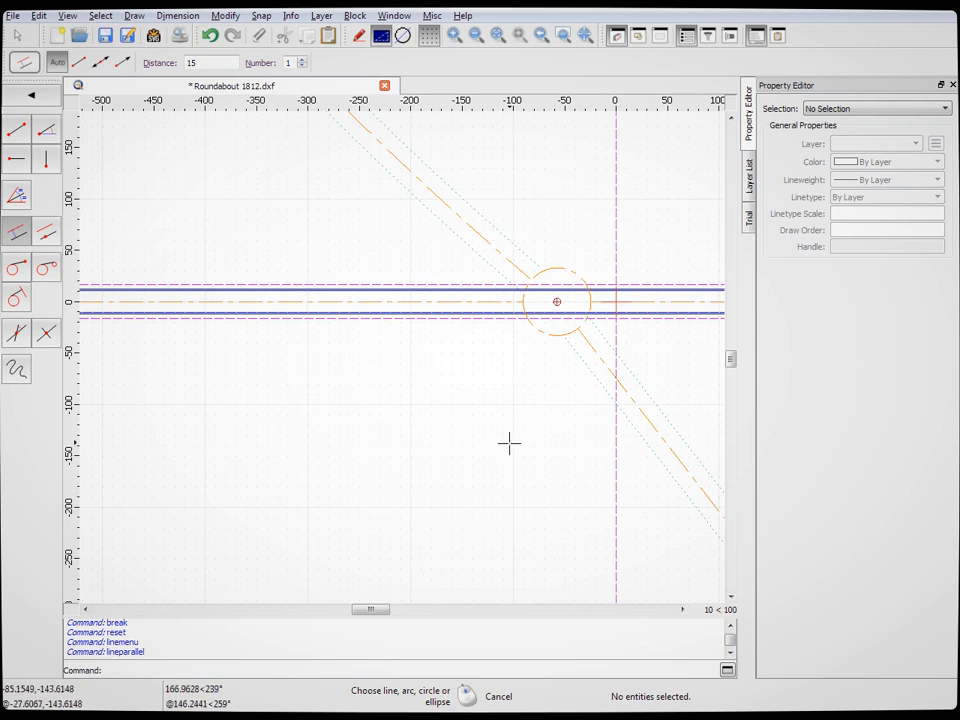
scroll(523, 422, "down", 3)
scroll(583, 386, "up", 10)
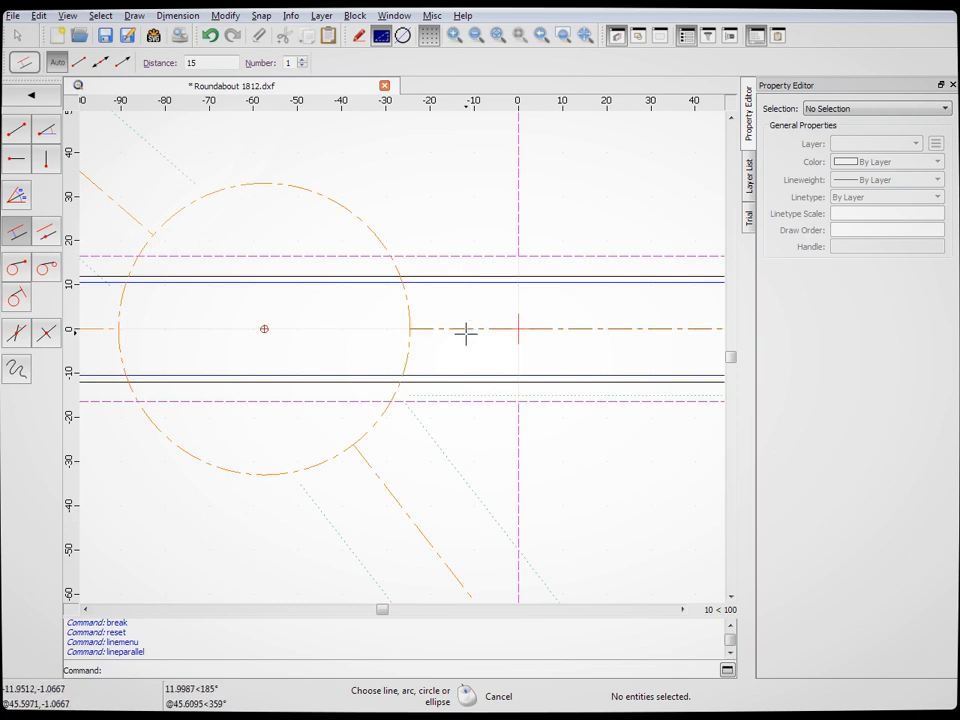
left_click_drag(206, 65, 176, 63)
type("5.25")
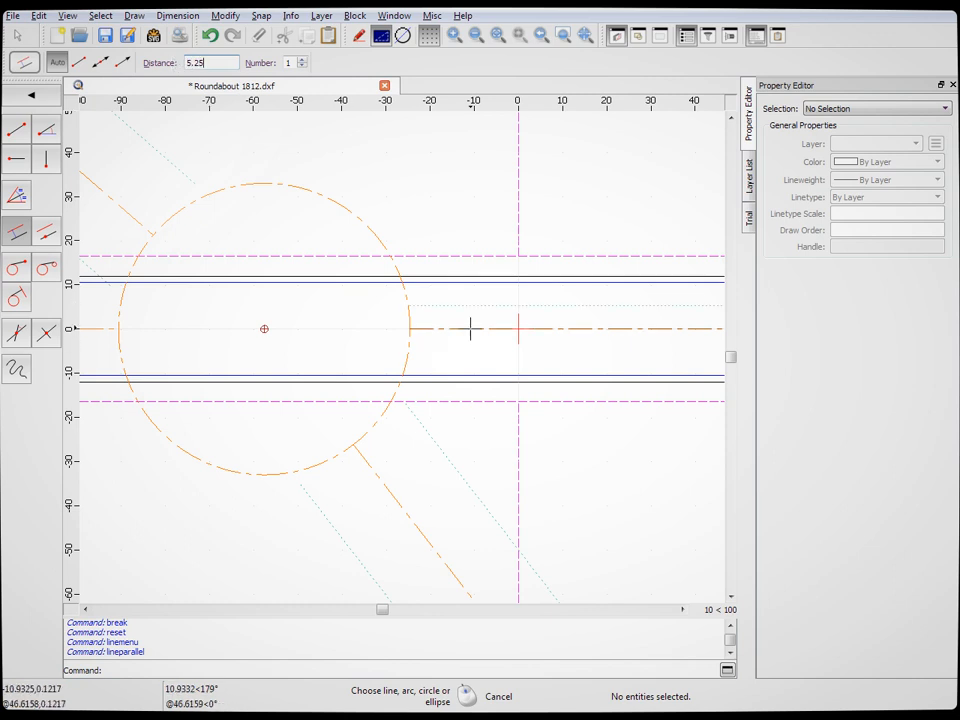
scroll(574, 437, "down", 4)
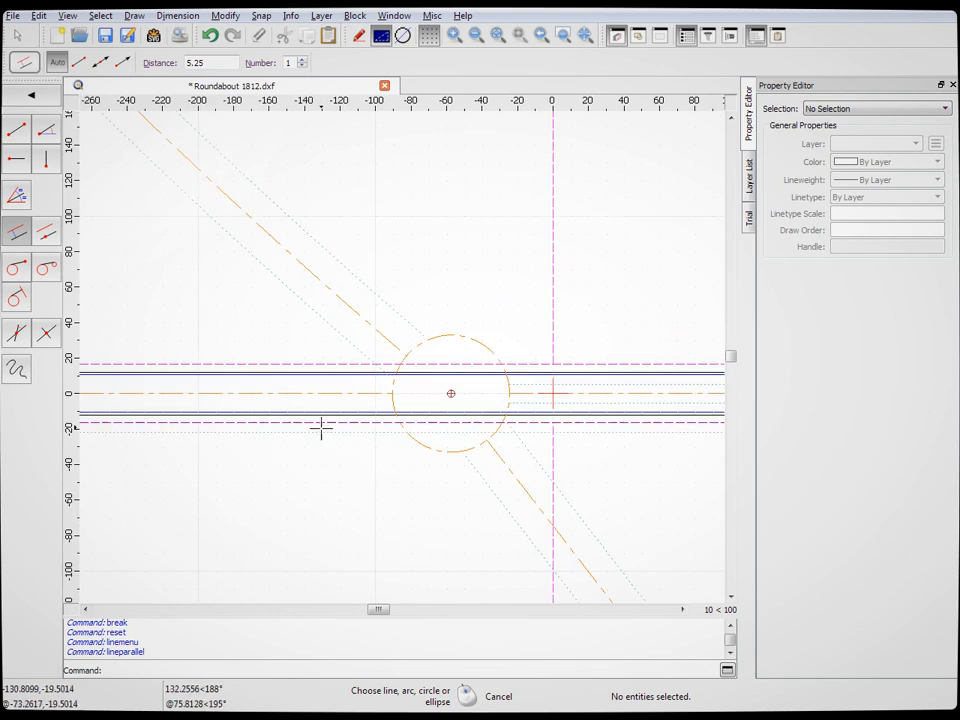
scroll(326, 428, "up", 3)
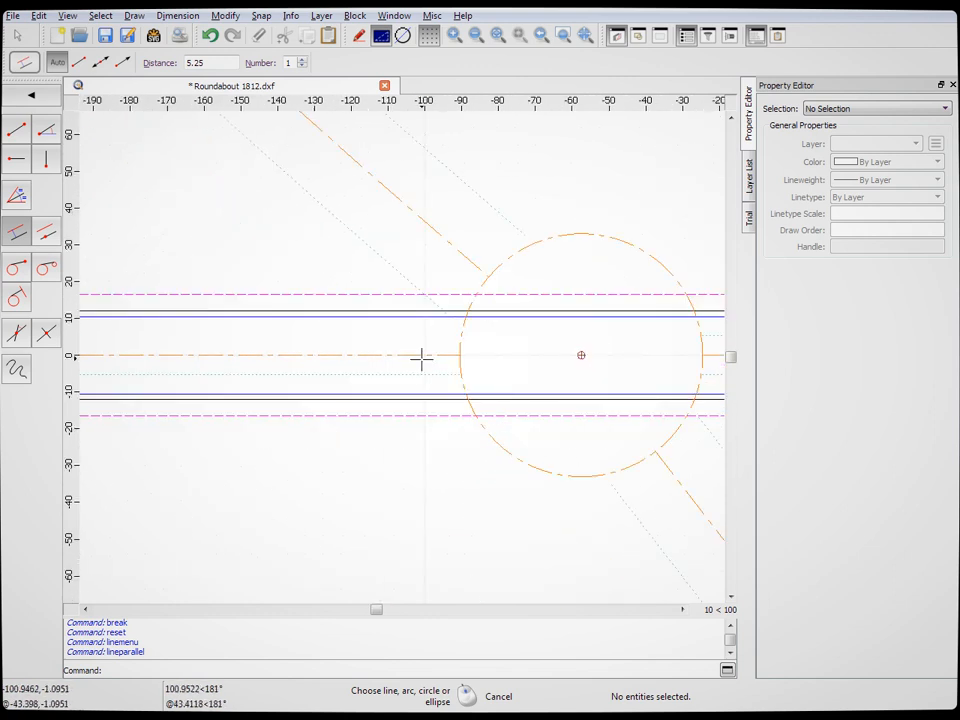
scroll(439, 490, "down", 5)
scroll(531, 446, "up", 2)
scroll(615, 471, "up", 1)
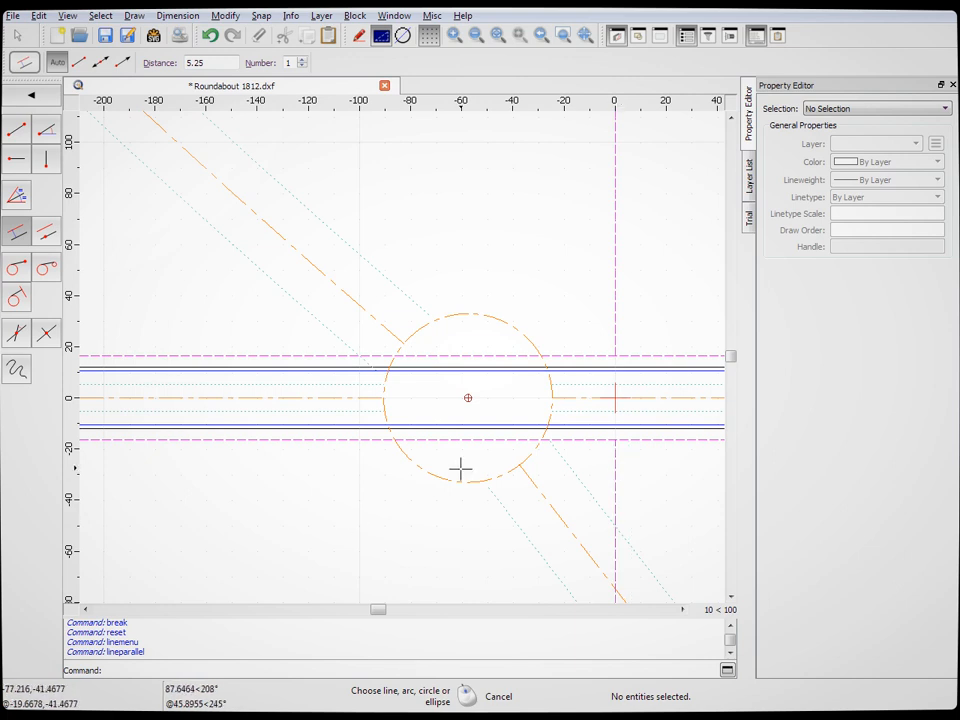
scroll(535, 440, "down", 2)
scroll(535, 440, "up", 3)
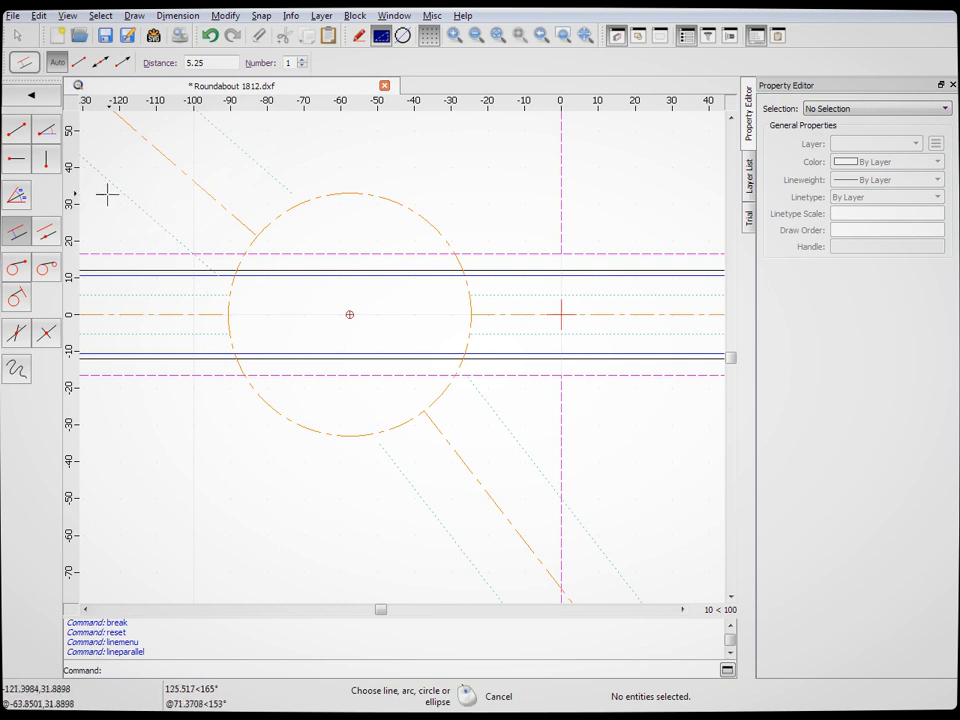
Round between the circle's southeast side and the southern 5.25 offset line east of it, radius 33, untrimmed, on the Centerlines layer
left_click(749, 175)
left_click(815, 145)
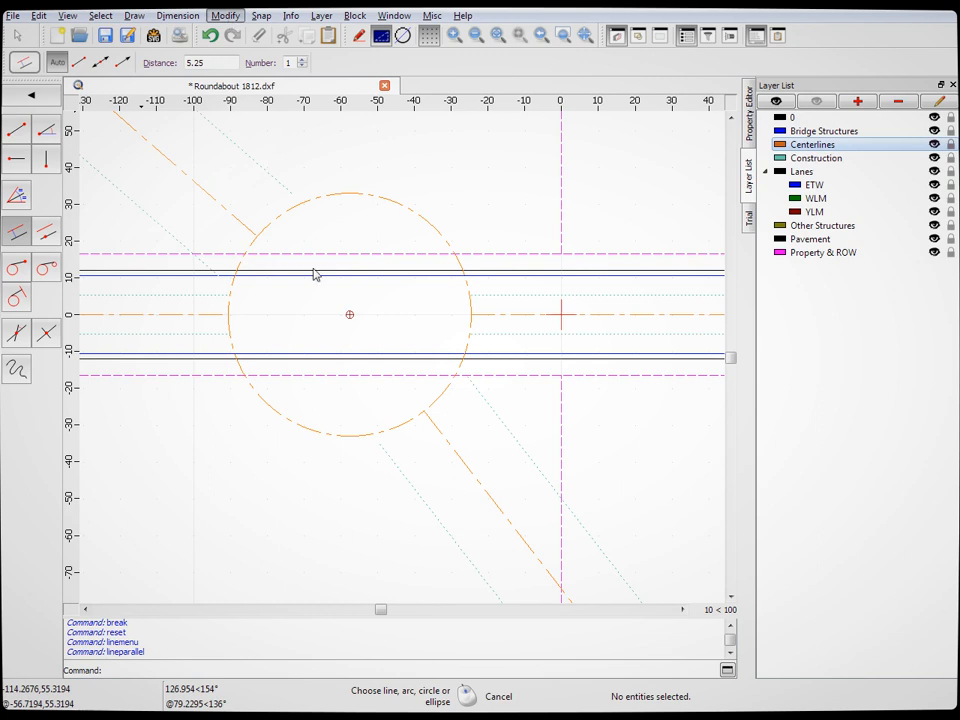
key("r")
key("n")
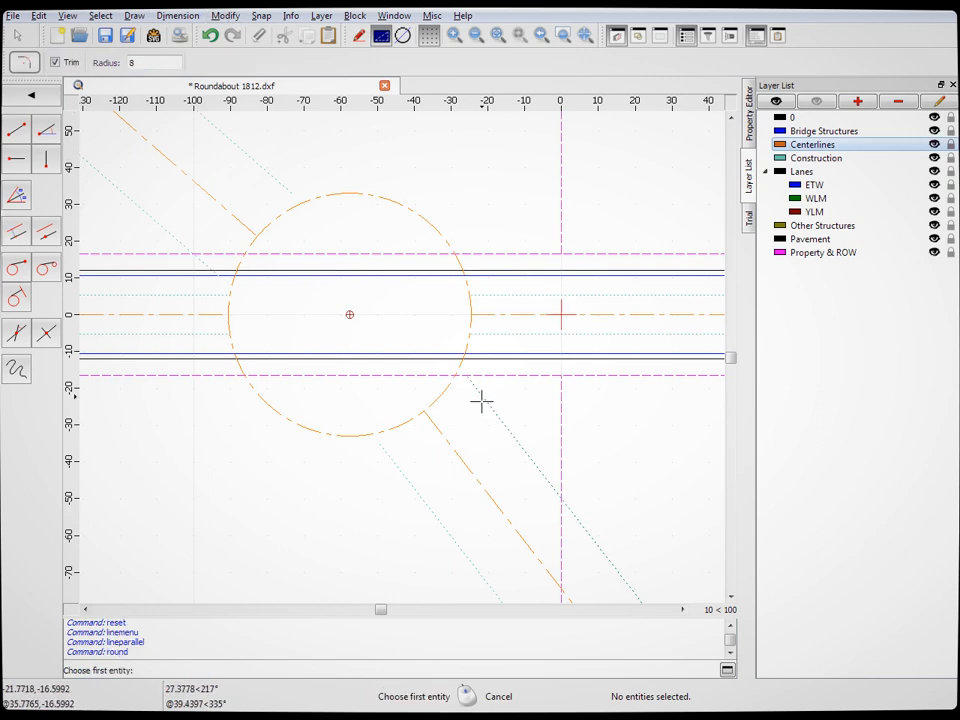
left_click_drag(150, 63, 115, 58)
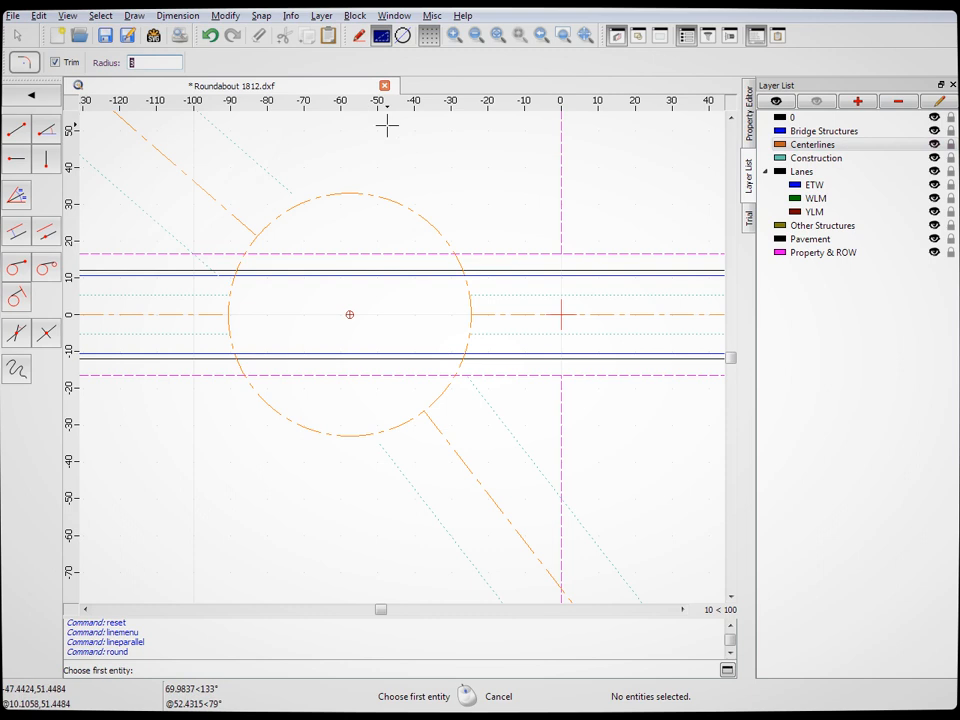
type("33")
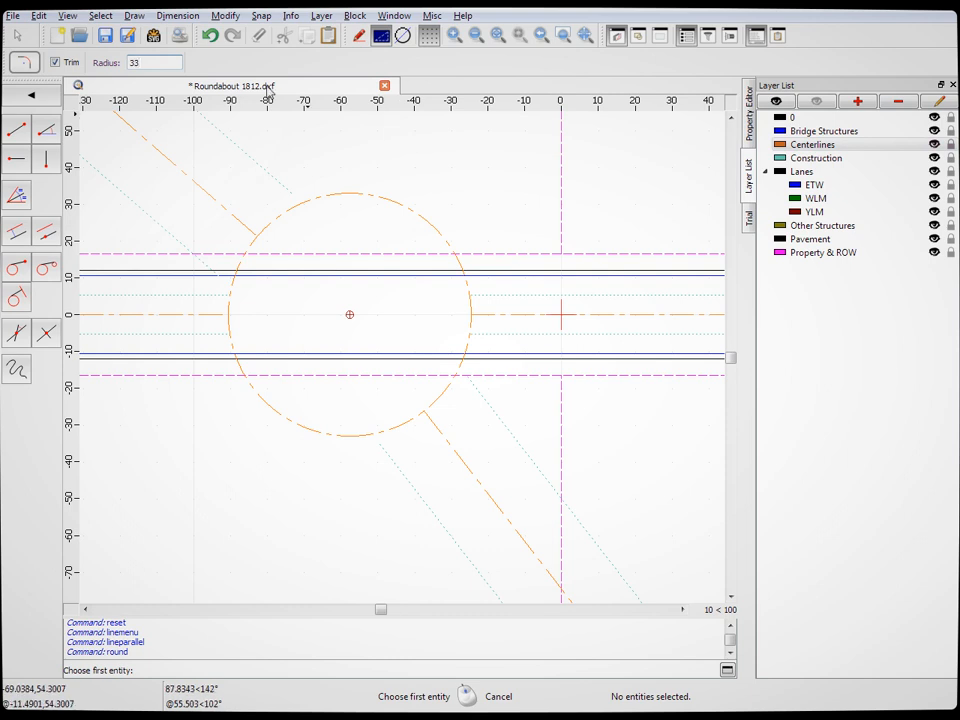
left_click(56, 63)
left_click(440, 394)
left_click(582, 338)
Add the matching radius 33 rounding between the circle's northwest side and the northern 5.25 offset line west of it
scroll(429, 422, "down", 2)
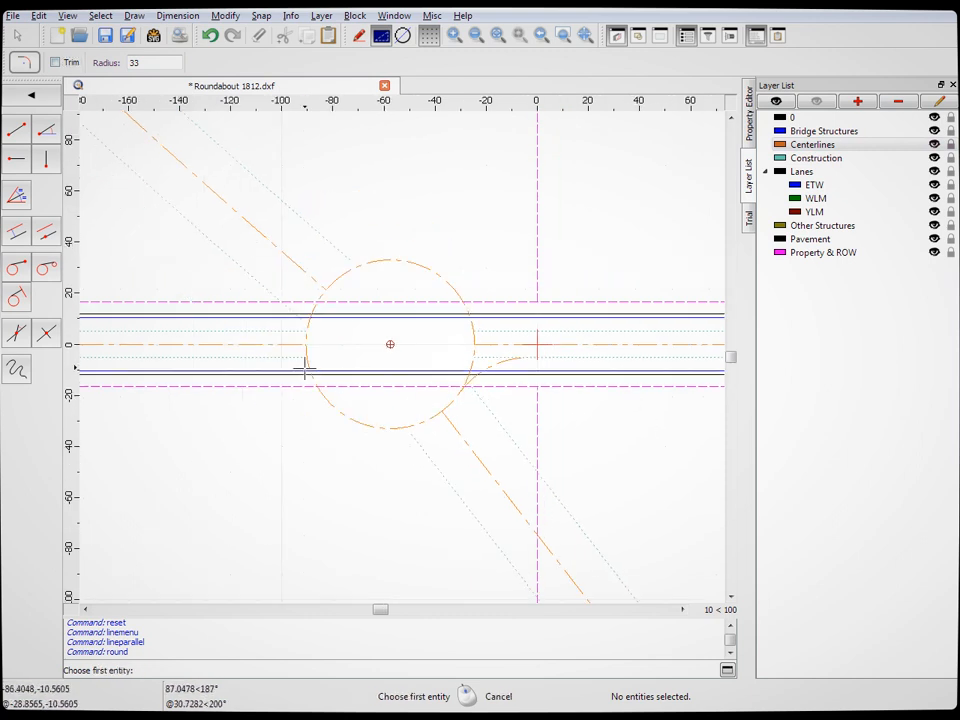
scroll(320, 374, "up", 2)
left_click(257, 307)
left_click(240, 313)
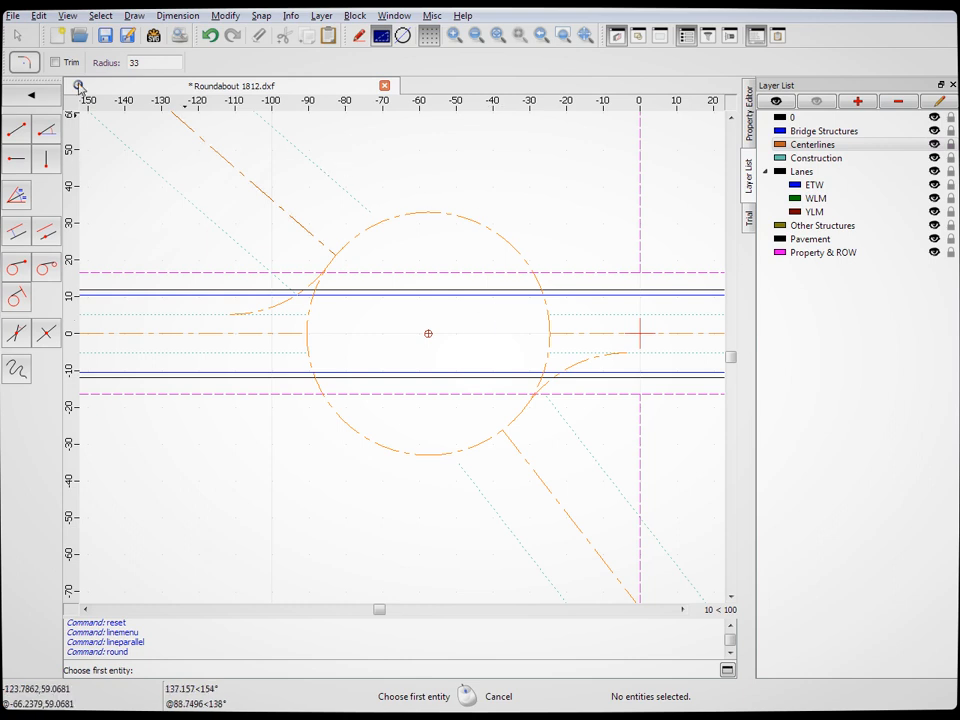
Round at radius 110, untrimmed, between the circle's north side and the northwest leg's northeastern offset line, and between its south side and the southeast leg's southwestern offset line
double_click(157, 62)
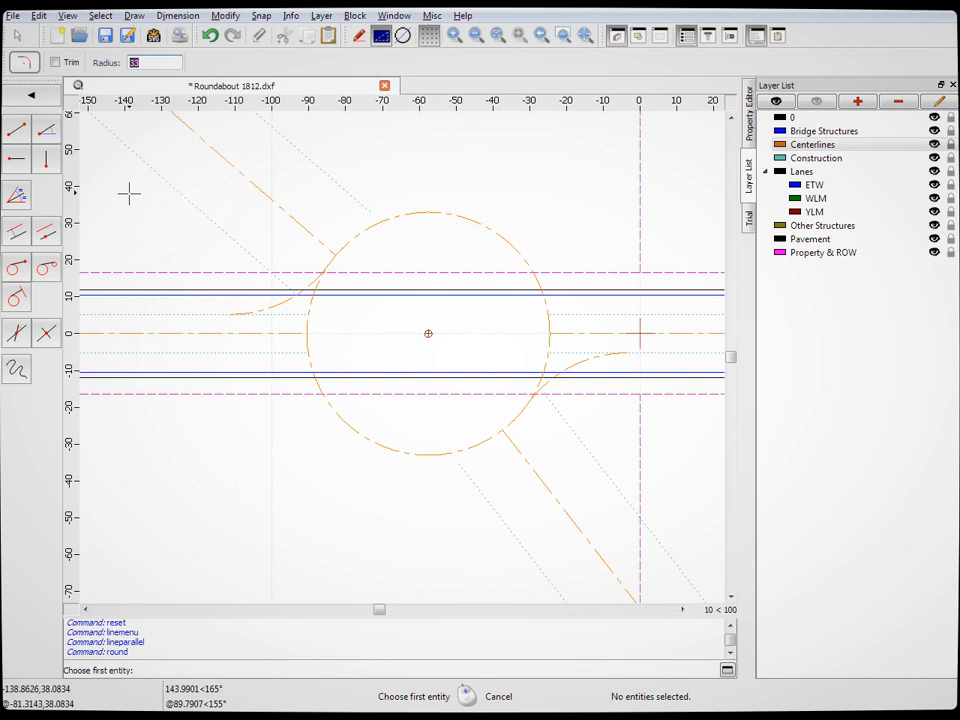
type("110")
left_click(444, 212)
left_click(317, 165)
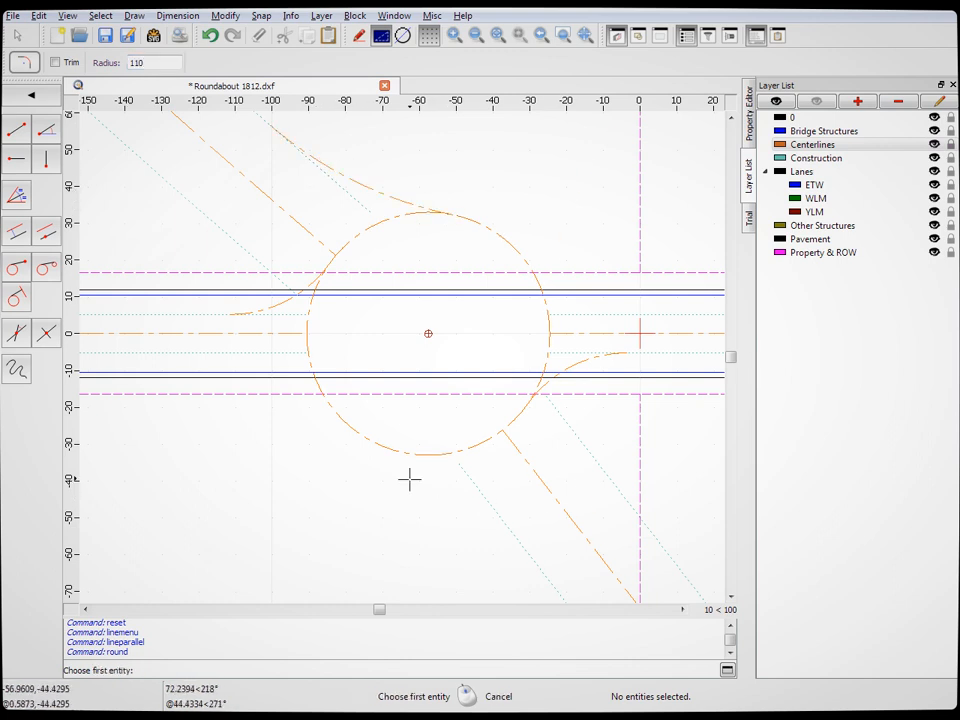
left_click(400, 451)
left_click(522, 553)
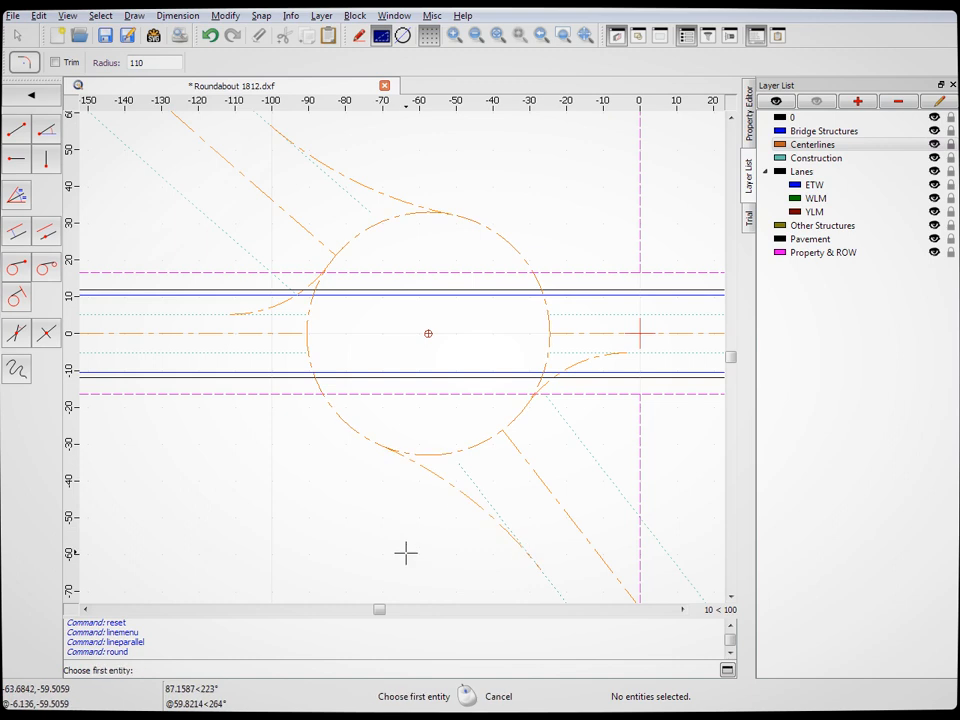
On the Construction layer, add parallels at distance 12 outside the northwest leg's southwestern offset line and the southeast leg's northeastern offset line
scroll(443, 289, "down", 2)
scroll(516, 360, "up", 4)
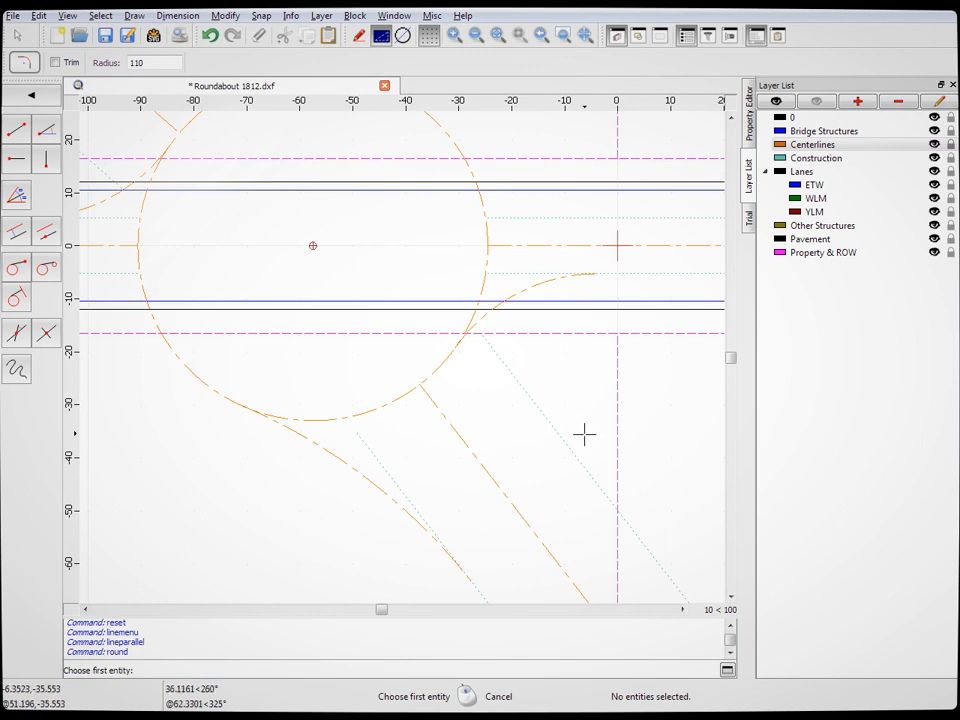
scroll(598, 388, "down", 5)
scroll(611, 384, "up", 4)
scroll(576, 371, "down", 2)
scroll(574, 368, "up", 2)
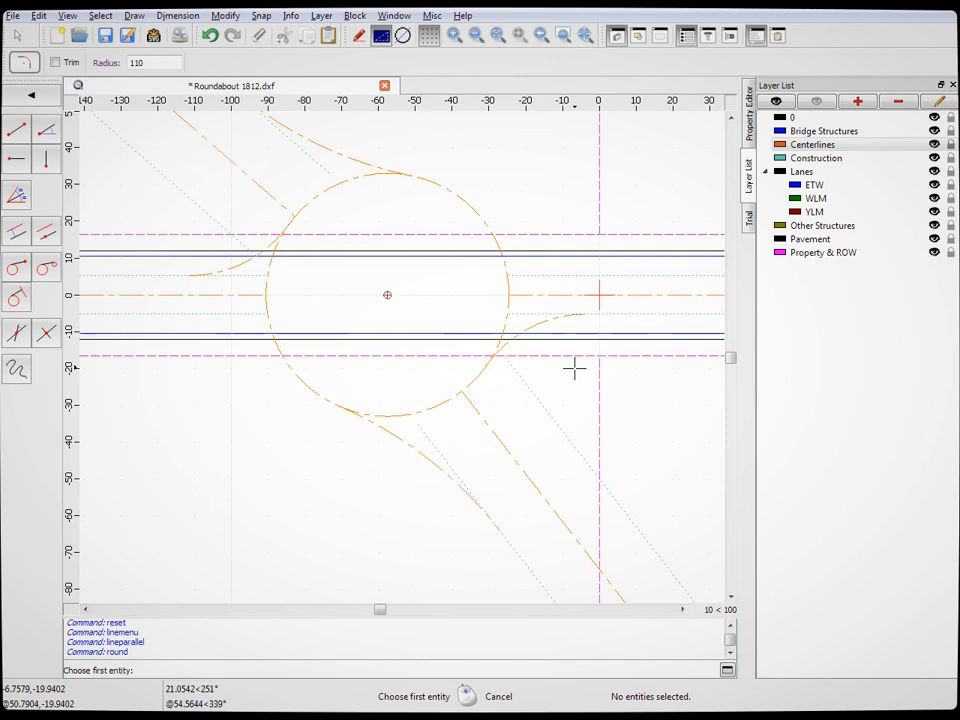
left_click_drag(161, 64, 115, 64)
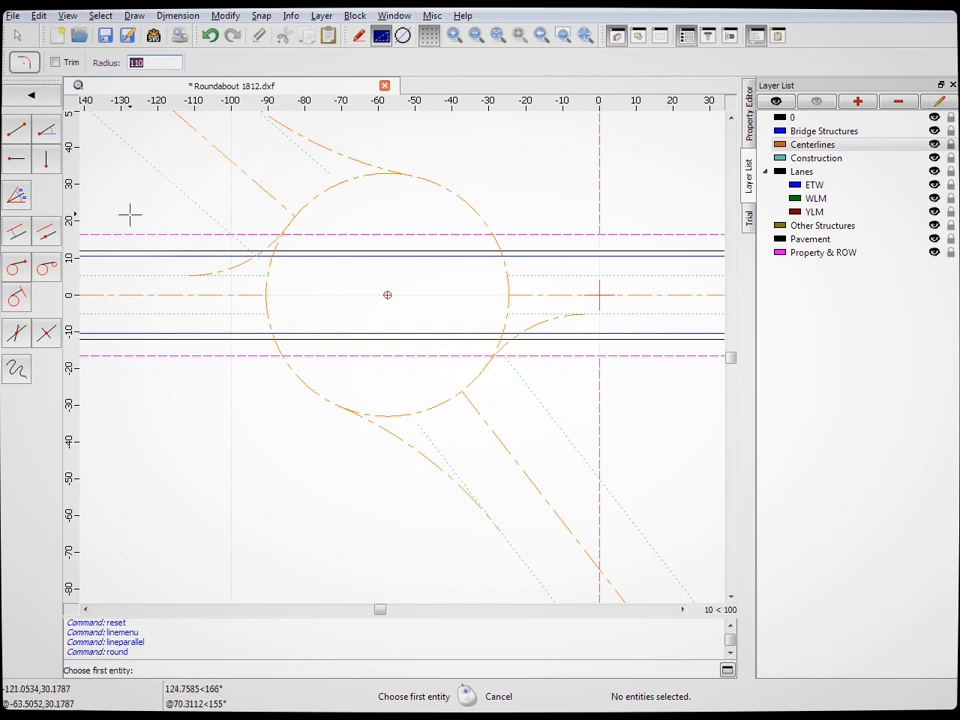
left_click(24, 226)
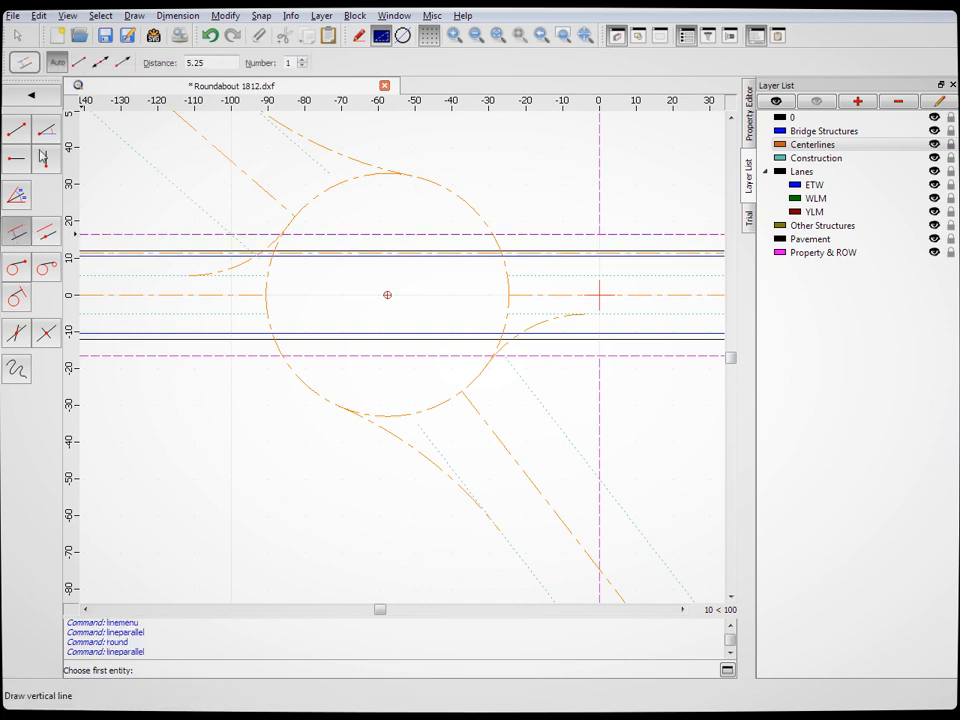
left_click(805, 158)
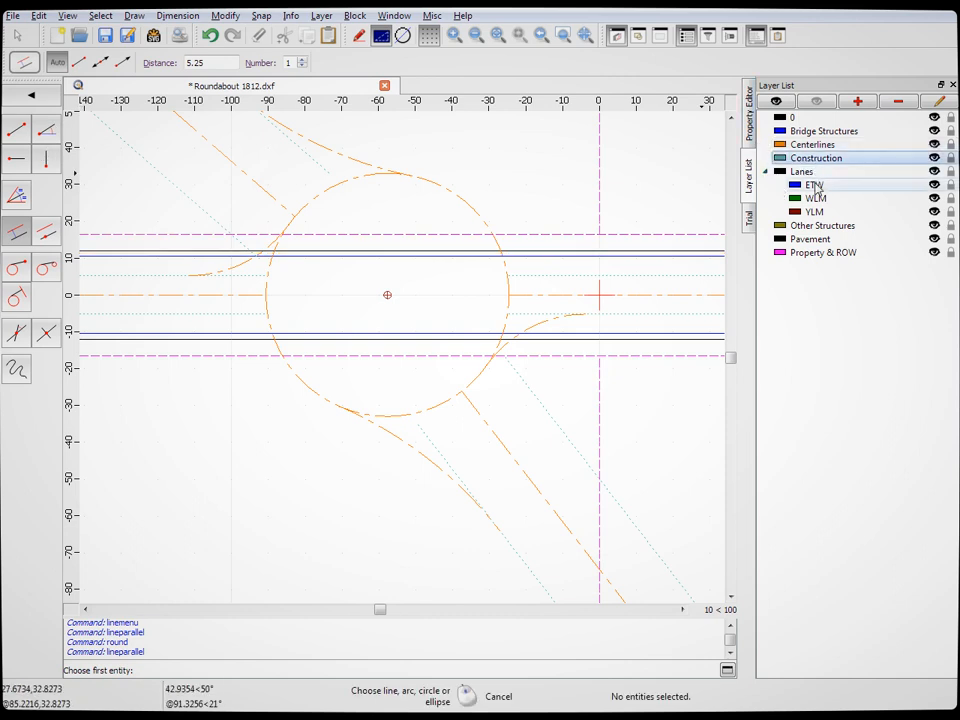
left_click_drag(217, 63, 160, 70)
type("12")
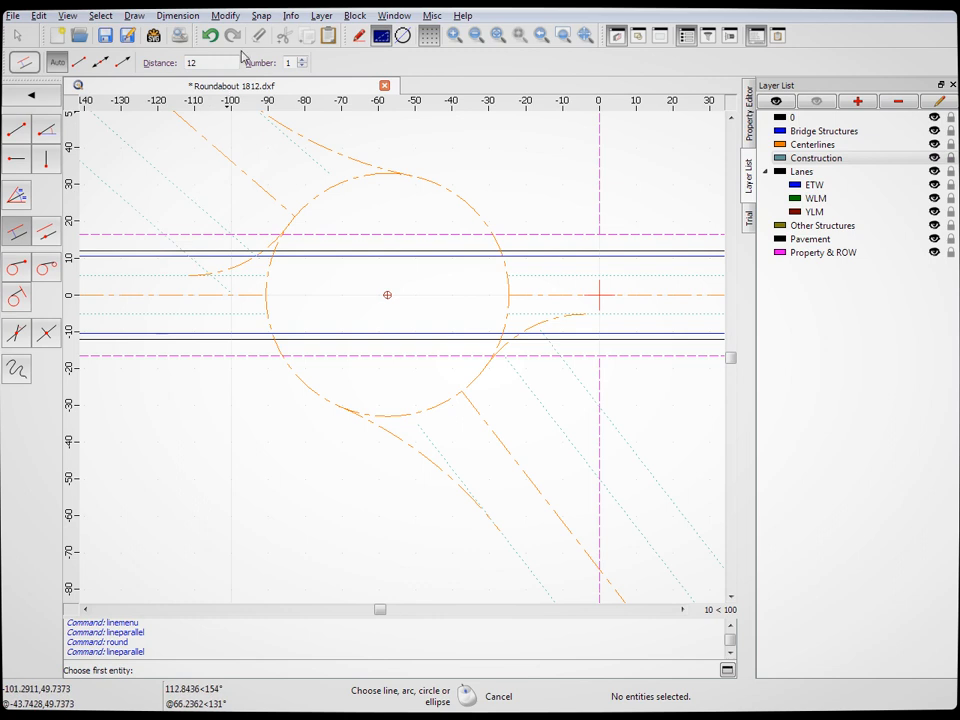
On the Centerlines layer, round between the outermost southeast construction line and the southern 5.25 offset line east of the circle, radius 22, untrimmed
left_click(818, 146)
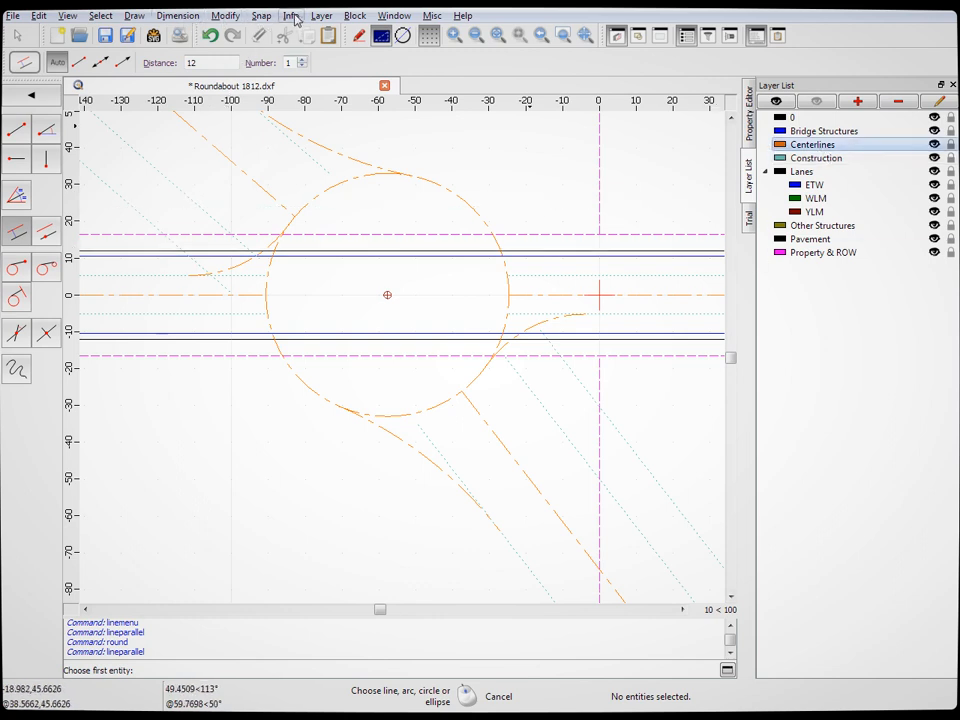
left_click(271, 335)
left_click_drag(157, 62, 99, 64)
type("22")
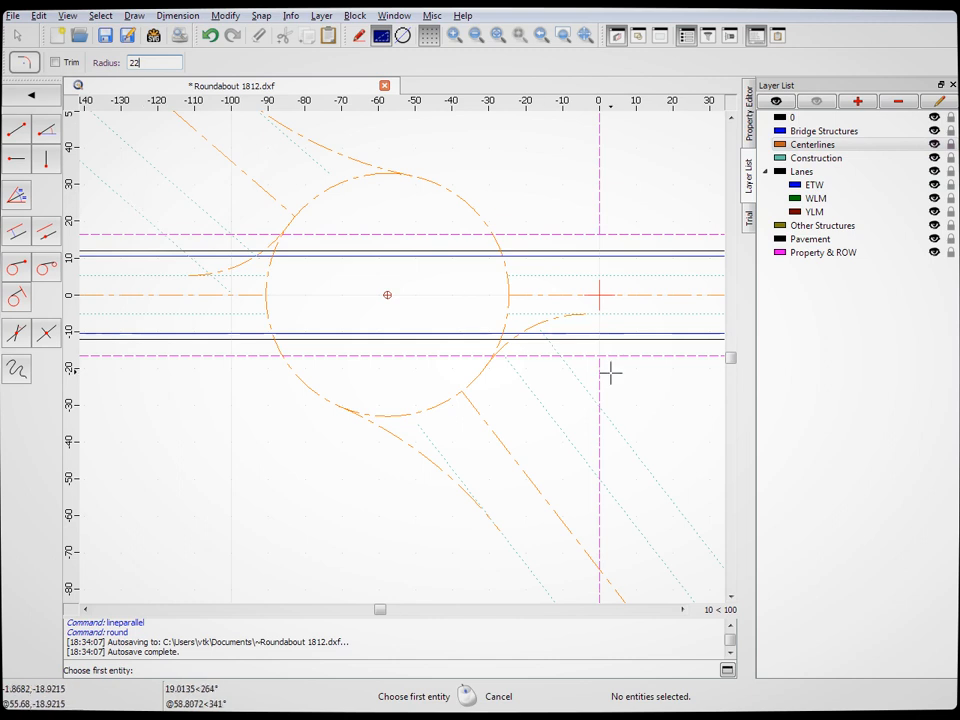
left_click(620, 428)
right_click(637, 317)
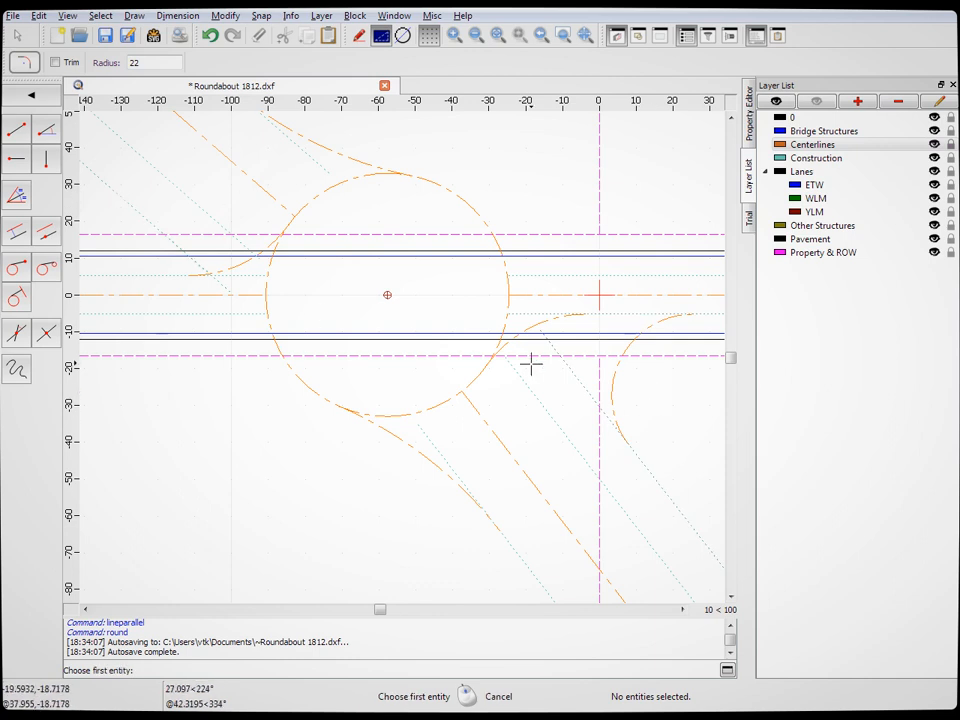
Add the matching radius 22 rounding between the outermost northwest construction line and the northern 5.25 offset line west of the circle
scroll(500, 362, "down", 3)
scroll(354, 315, "up", 2)
left_click(249, 224)
right_click(261, 403)
scroll(328, 459, "down", 2)
scroll(467, 450, "up", 3)
scroll(418, 441, "down", 1)
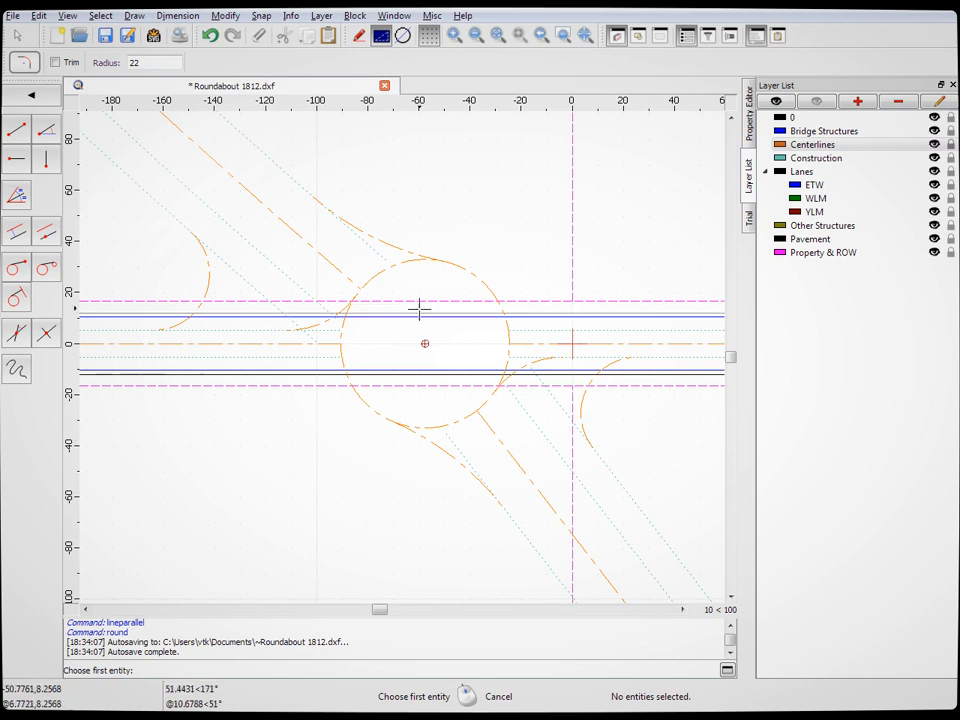
Delete the two outermost diagonal construction lines, one northwest and one southeast of the circle
left_click(19, 35)
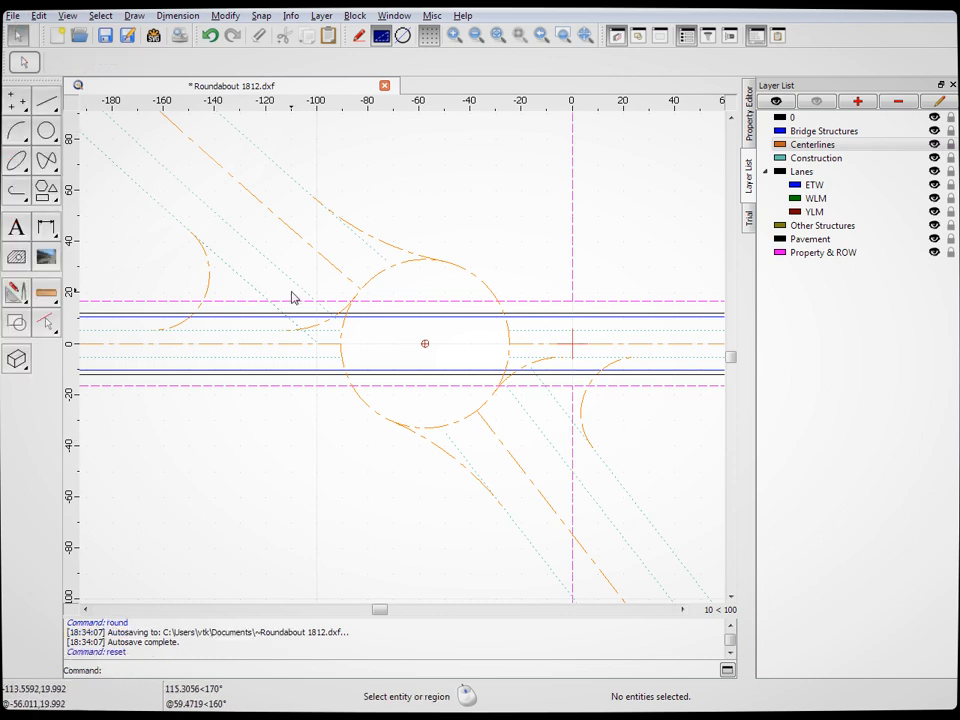
left_click(241, 279)
key("Delete")
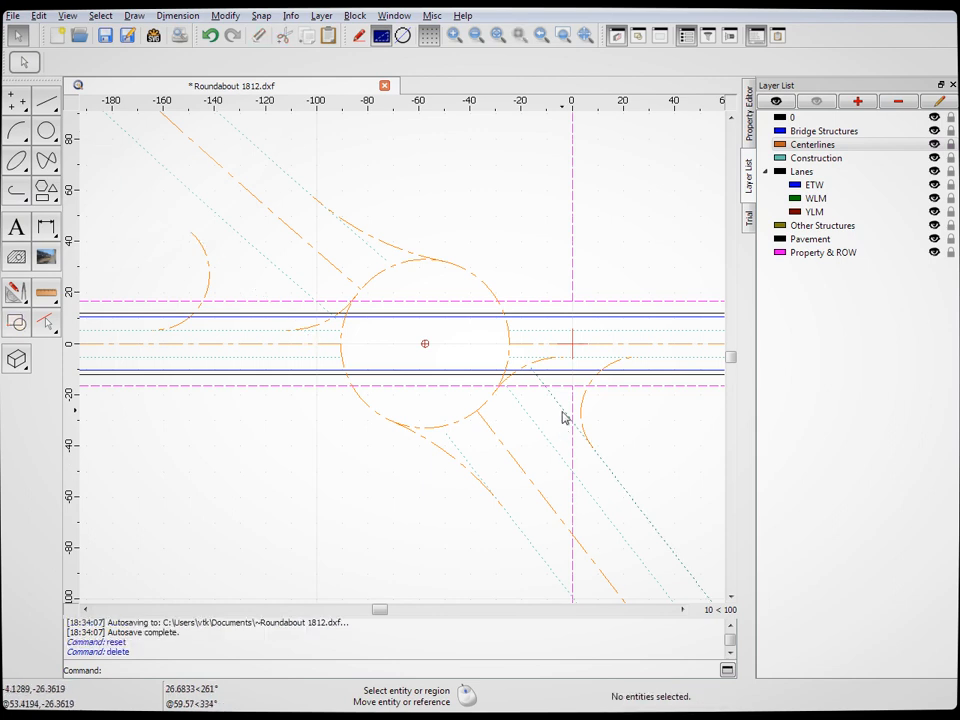
left_click(566, 420)
key("Delete")
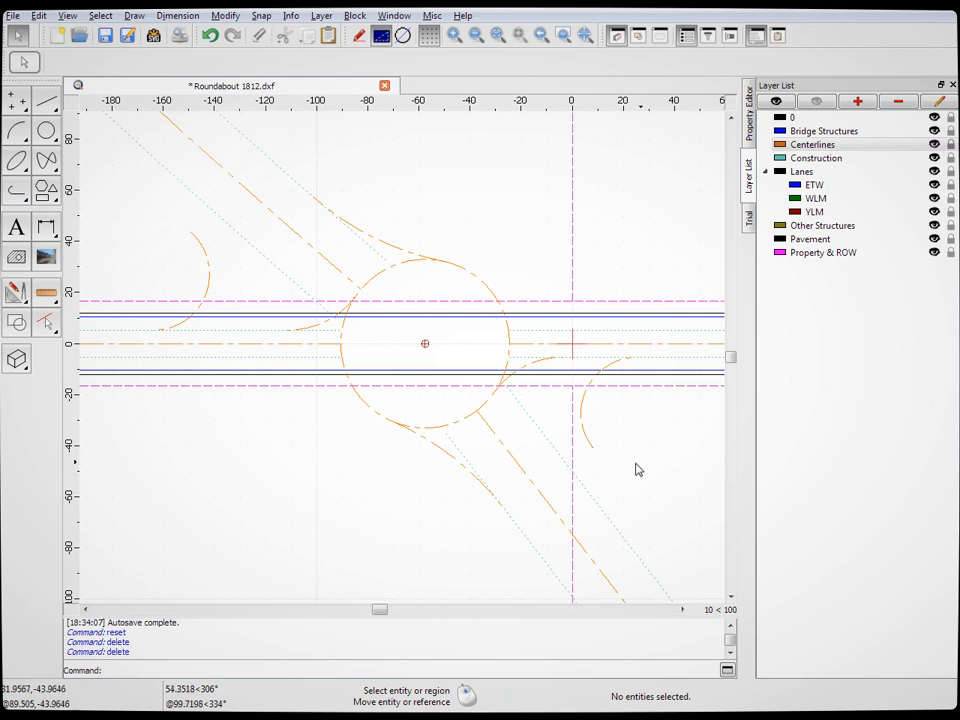
Delete the construction lines southwest of the southeast leg and northeast of the northwest leg, plus the southern east-side and northern west-side 5.25 offset lines
left_click(457, 454)
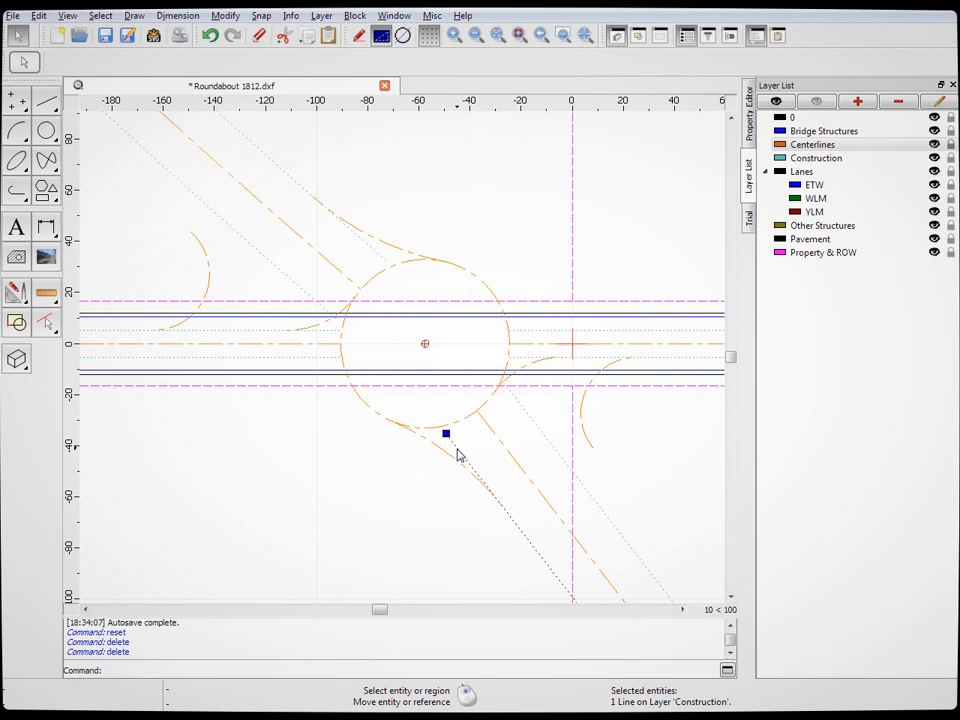
key("Delete")
left_click(524, 357)
key("Delete")
left_click(380, 260)
key("Delete")
left_click(333, 331)
key("Delete")
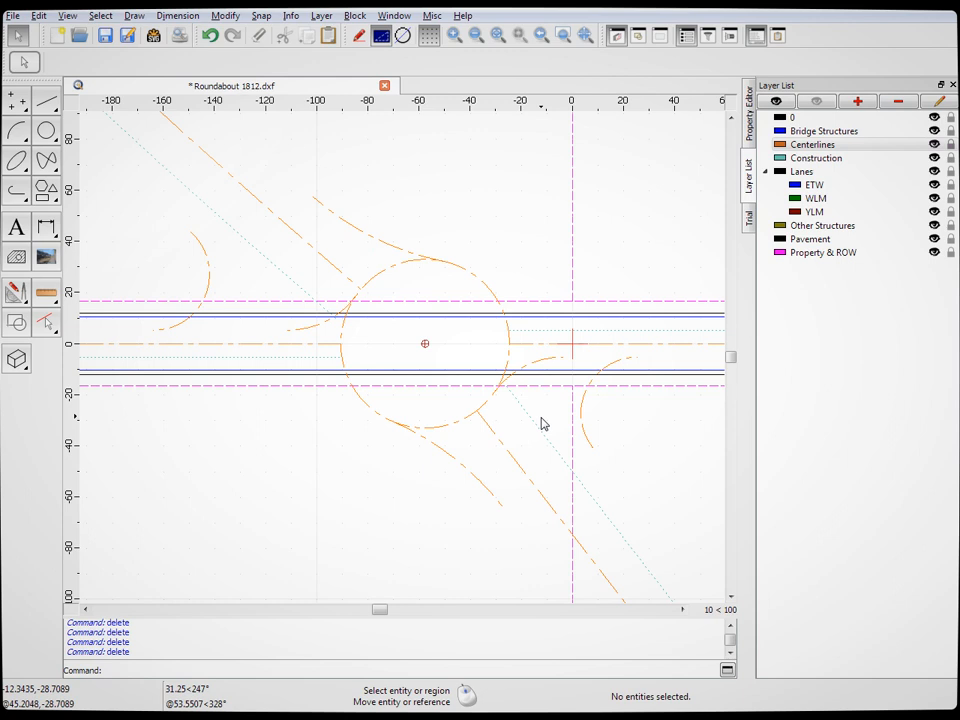
Round between the circle's east side and the remaining southeast construction line, and its west side and the remaining northwest construction line, radius 56, untrimmed
left_click(22, 132)
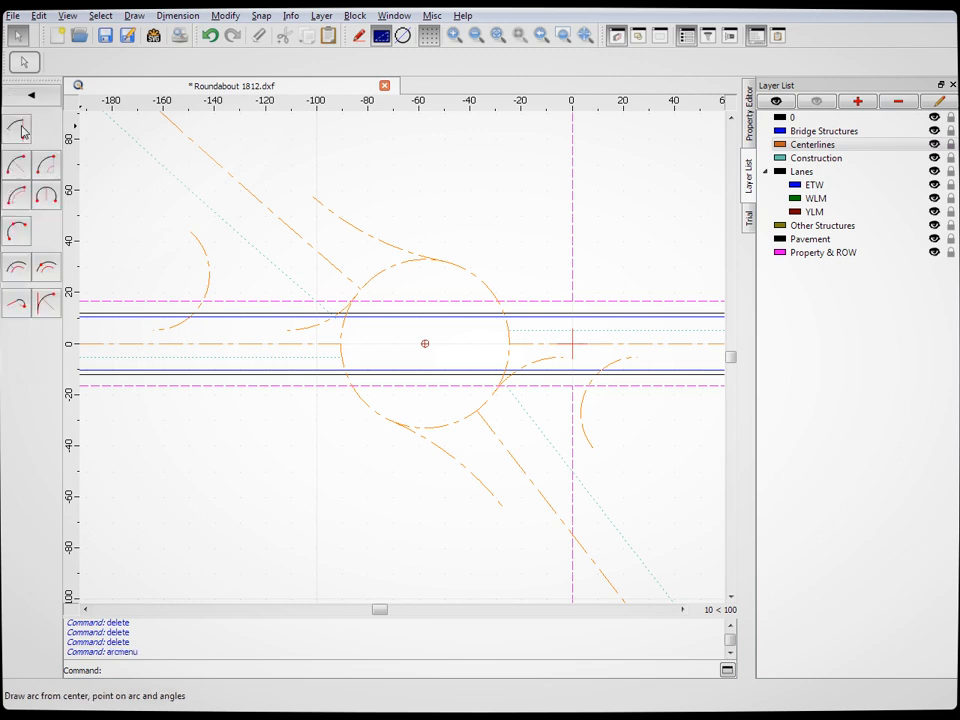
left_click(24, 62)
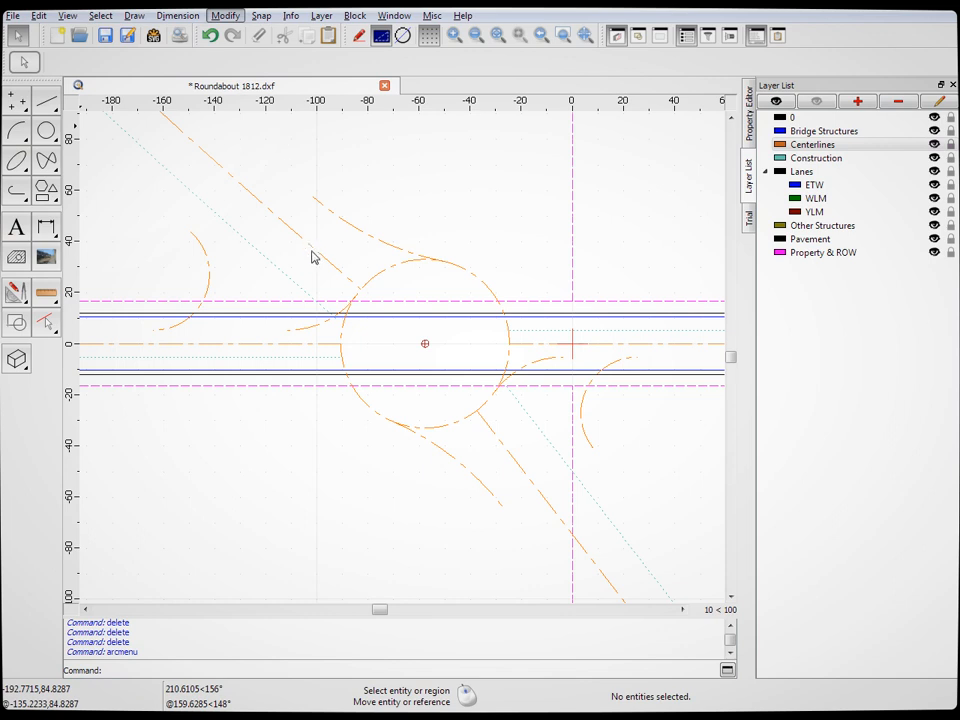
key("r")
key("n")
double_click(150, 63)
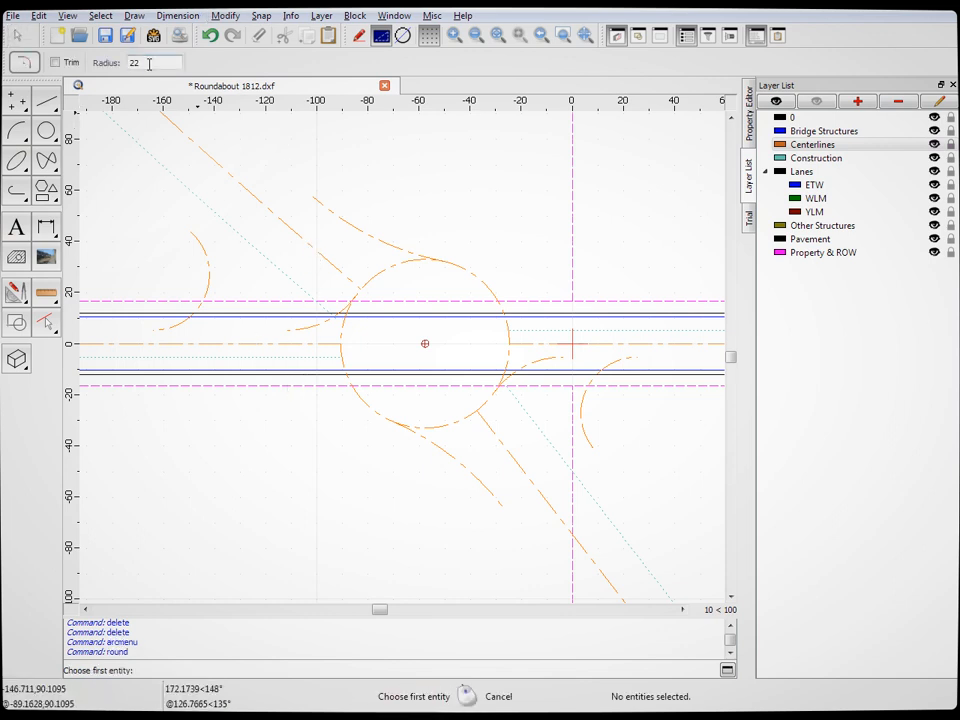
type("44")
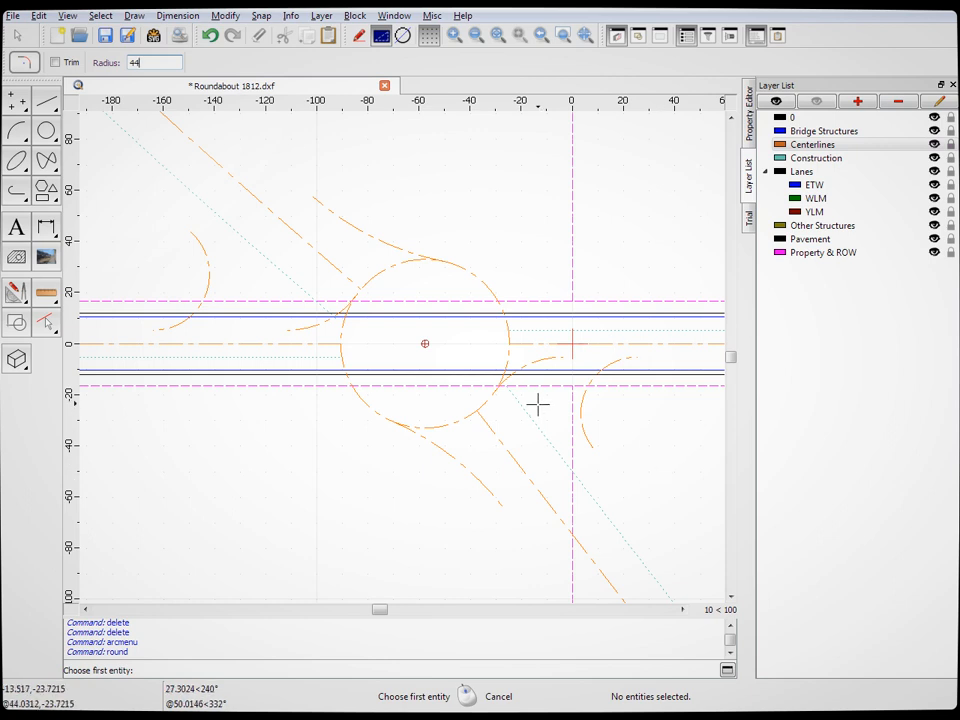
scroll(536, 403, "up", 2)
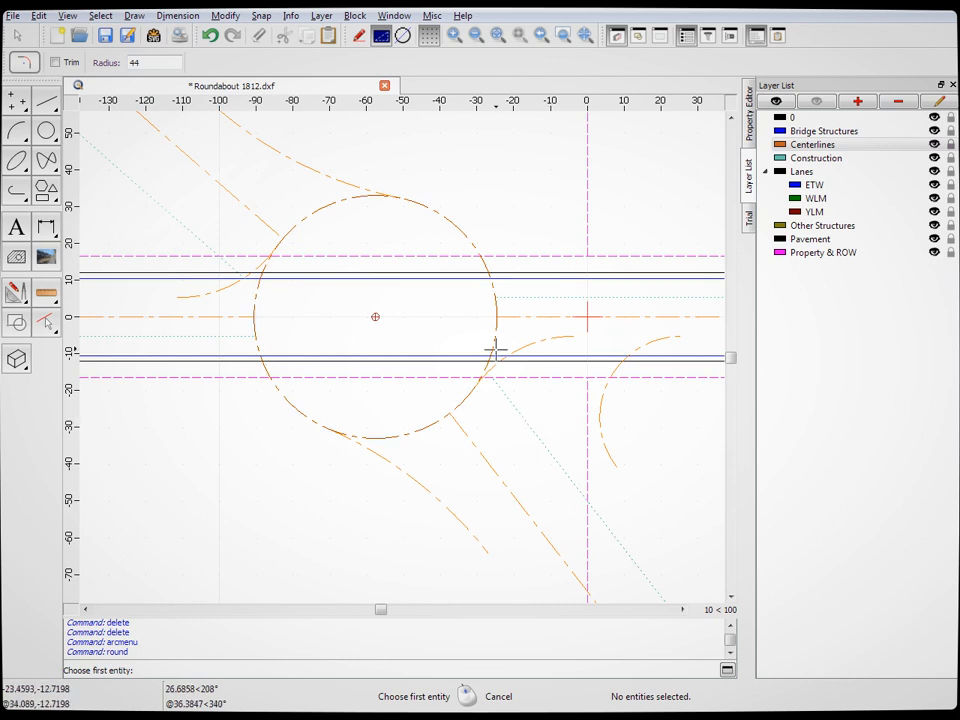
left_click_drag(152, 63, 109, 67)
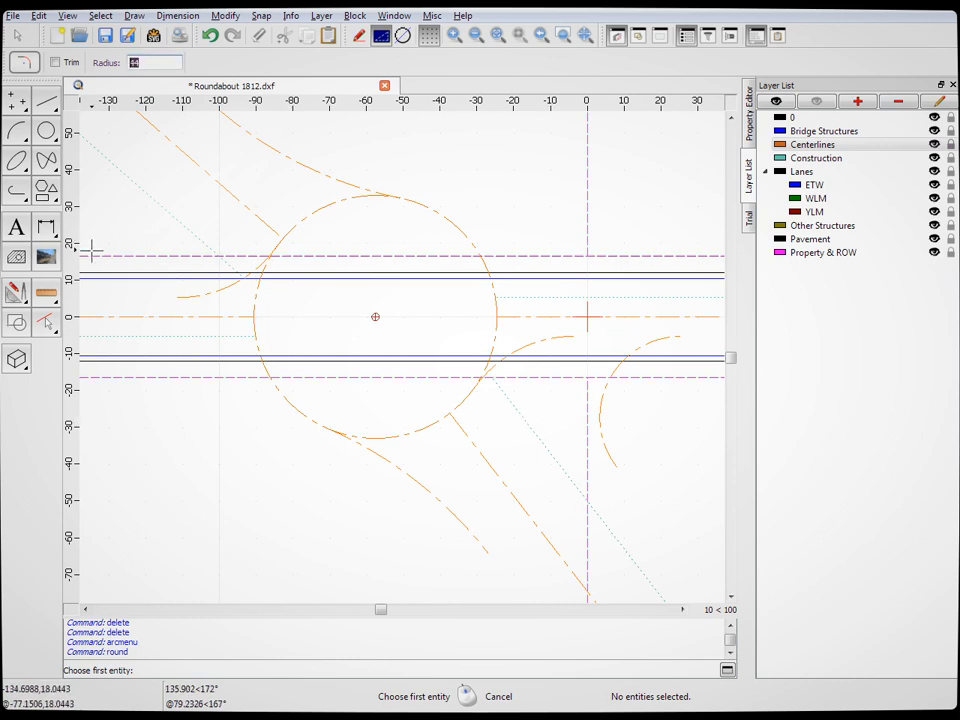
type("56")
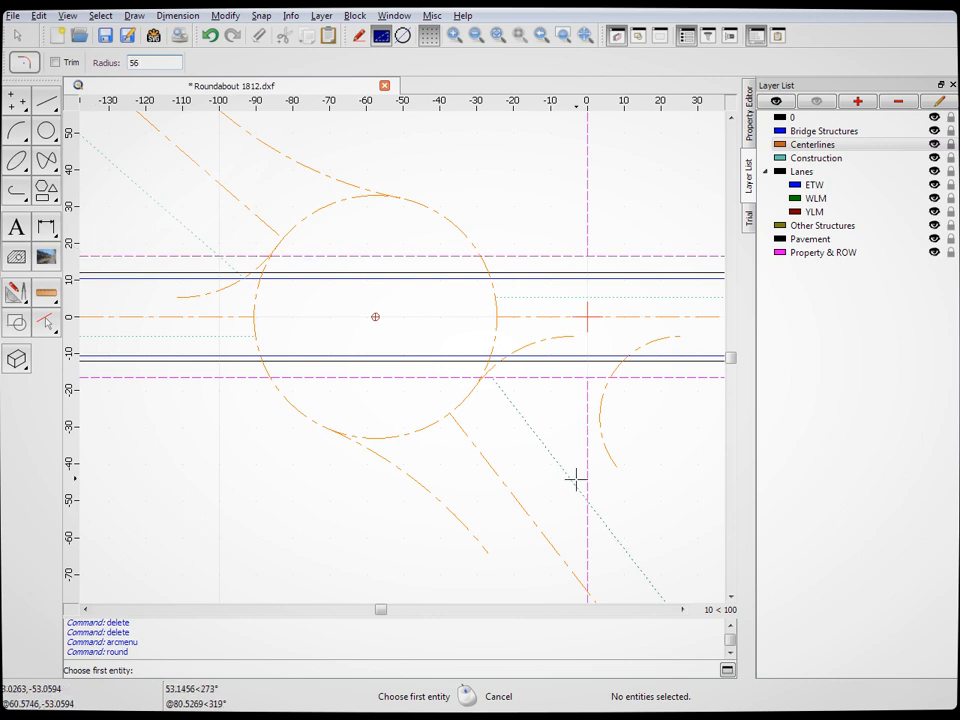
left_click(503, 324)
right_click(497, 310)
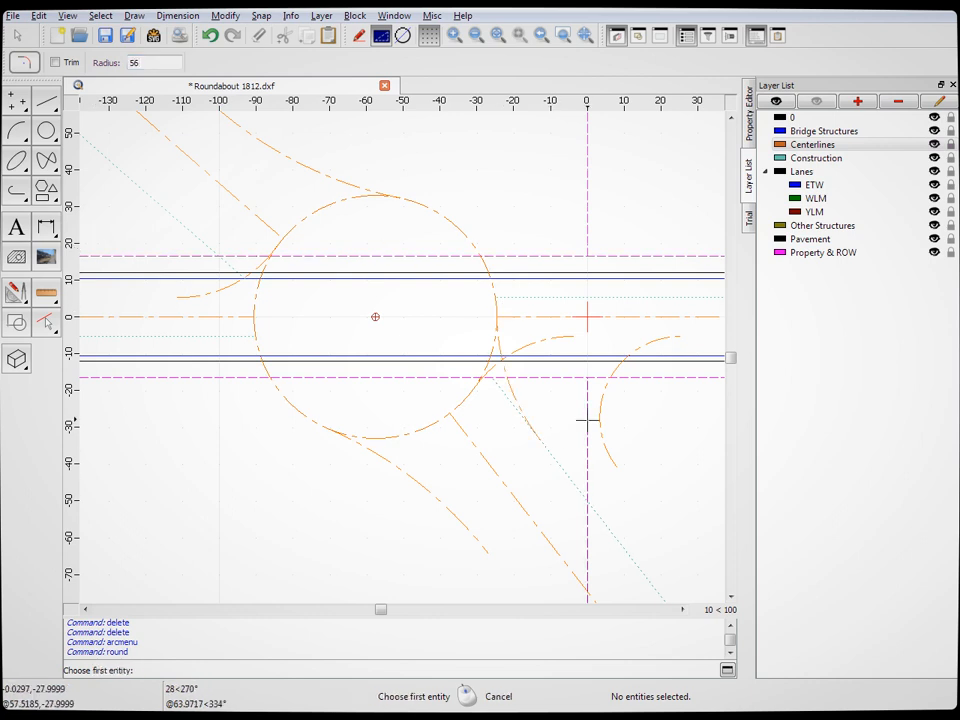
left_click(157, 203)
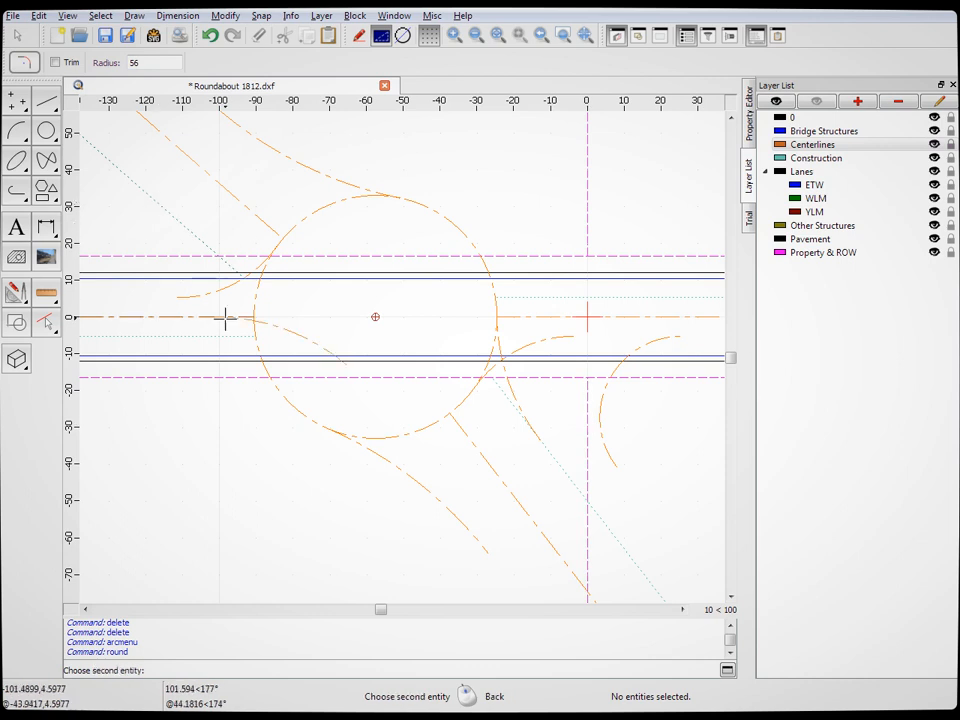
left_click(254, 329)
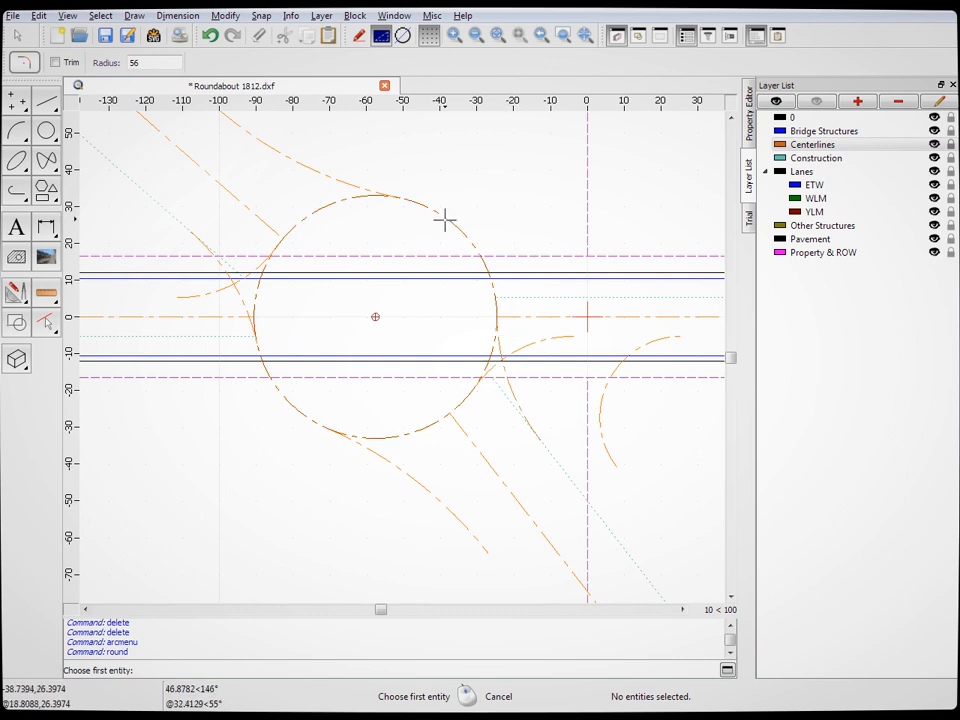
Draw a parallel of the roundabout circle at distance 3 on its outside, on the Construction layer
left_click(818, 159)
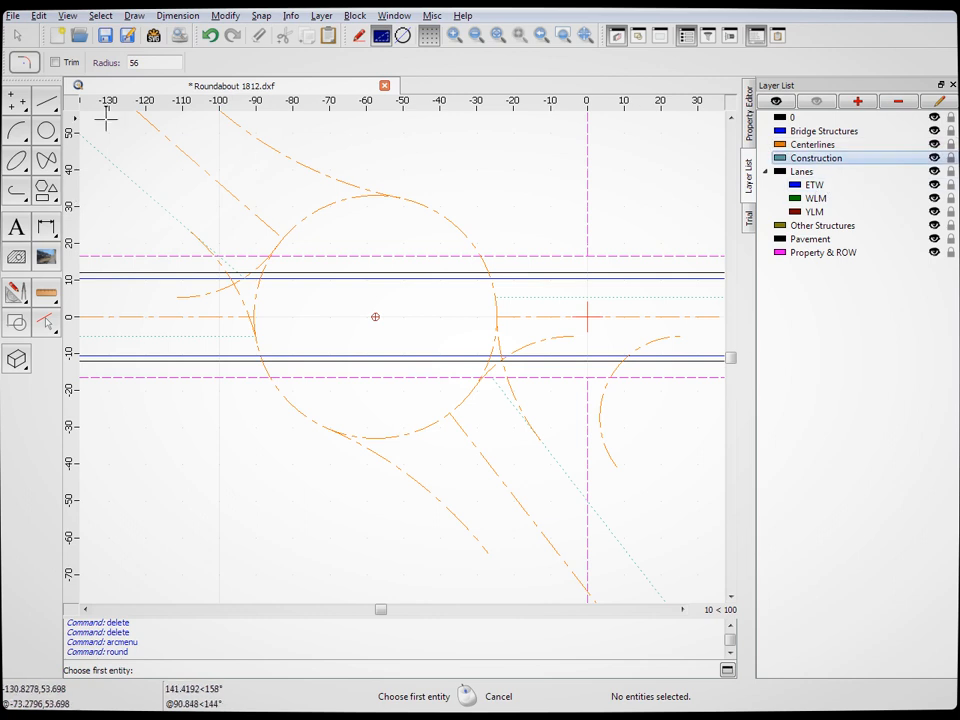
left_click(46, 101)
left_click(18, 234)
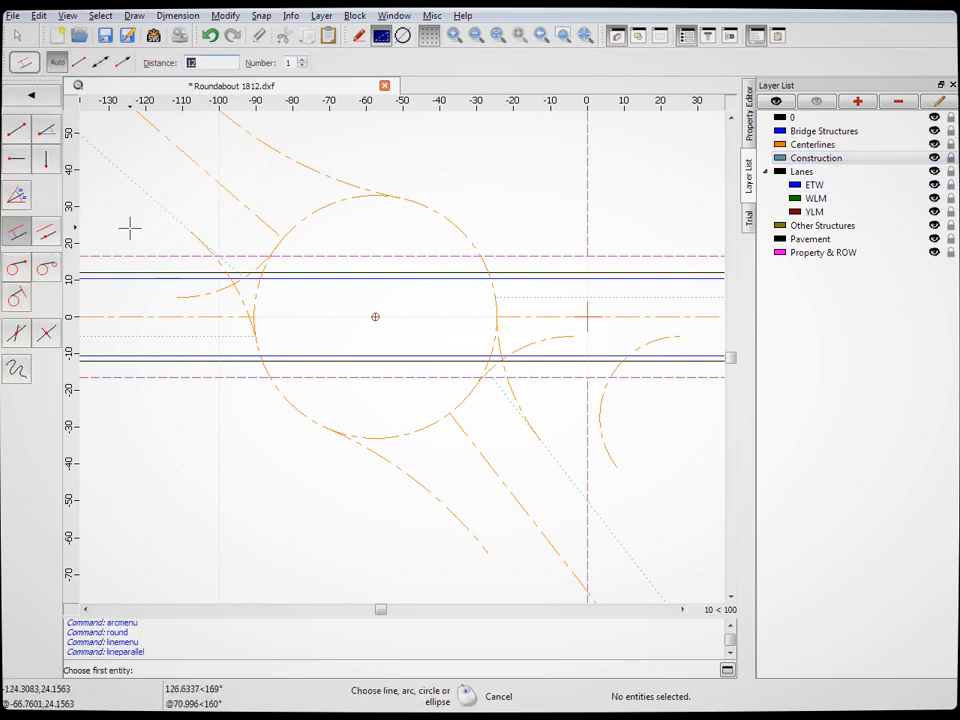
type("3")
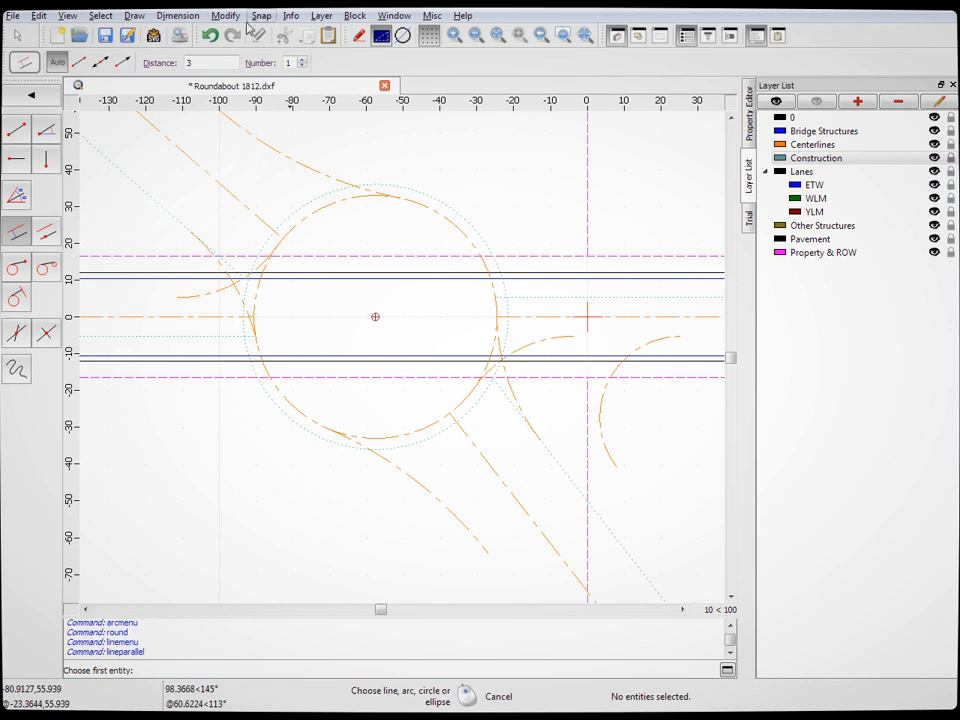
Draw construction parallels at distance 12 on the northeast side of the northwest centerline leg and the southwest side of the southeast leg
left_click(269, 338)
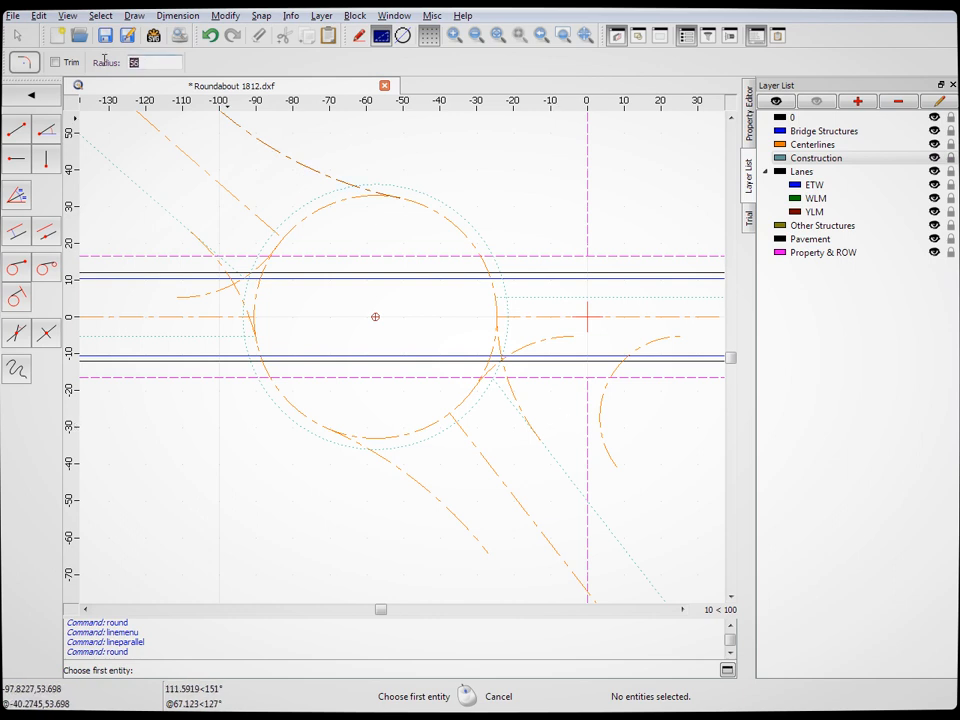
type("110")
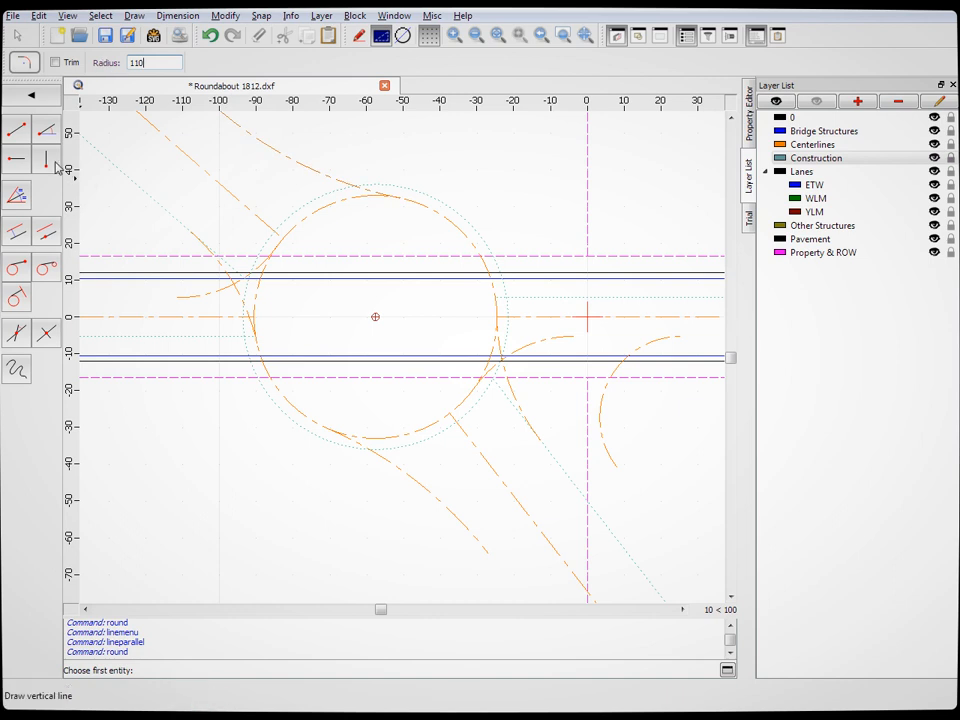
left_click(16, 233)
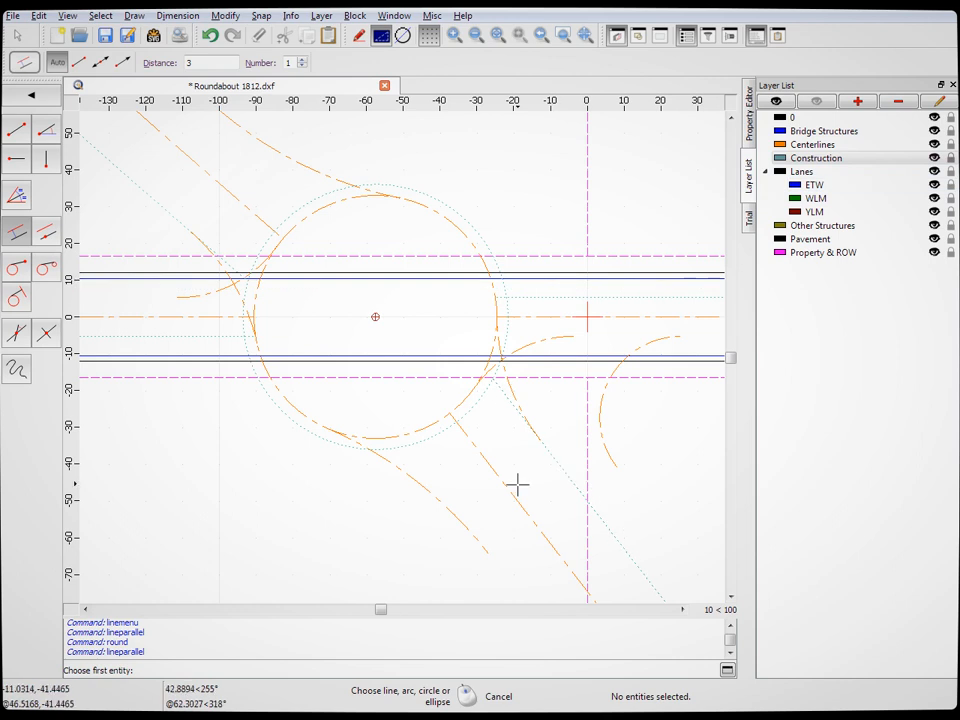
left_click_drag(194, 63, 178, 62)
type("12")
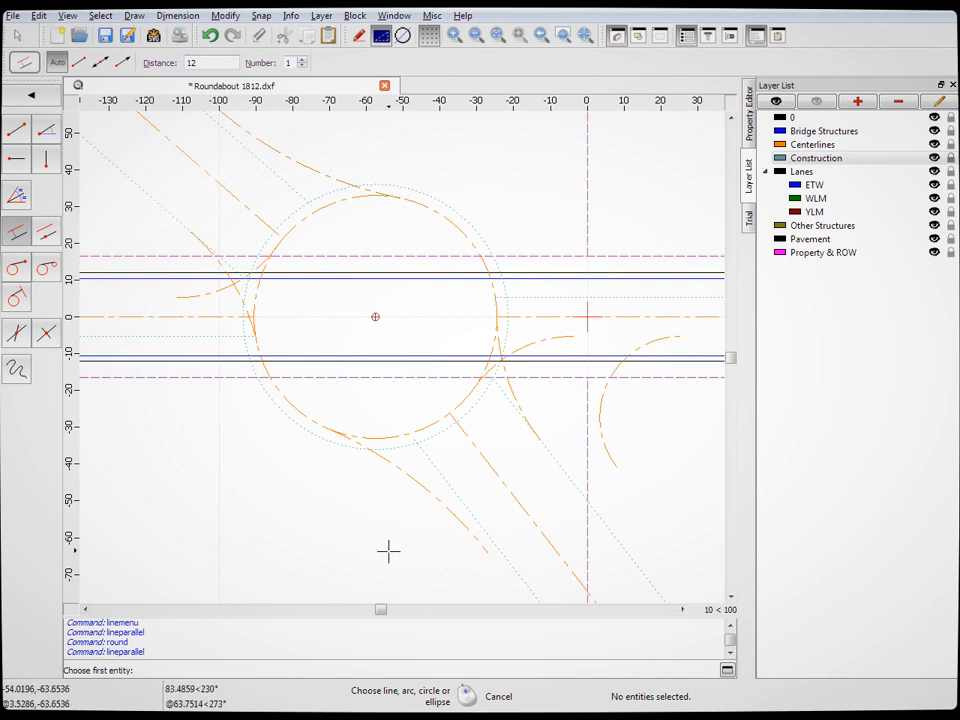
Undo the two distance-12 parallels and redraw them at distance 15, northeast of the northwest leg and southwest of the southeast leg
key("ctrl+z")
key("ctrl+z")
left_click_drag(201, 60, 183, 68)
type("15")
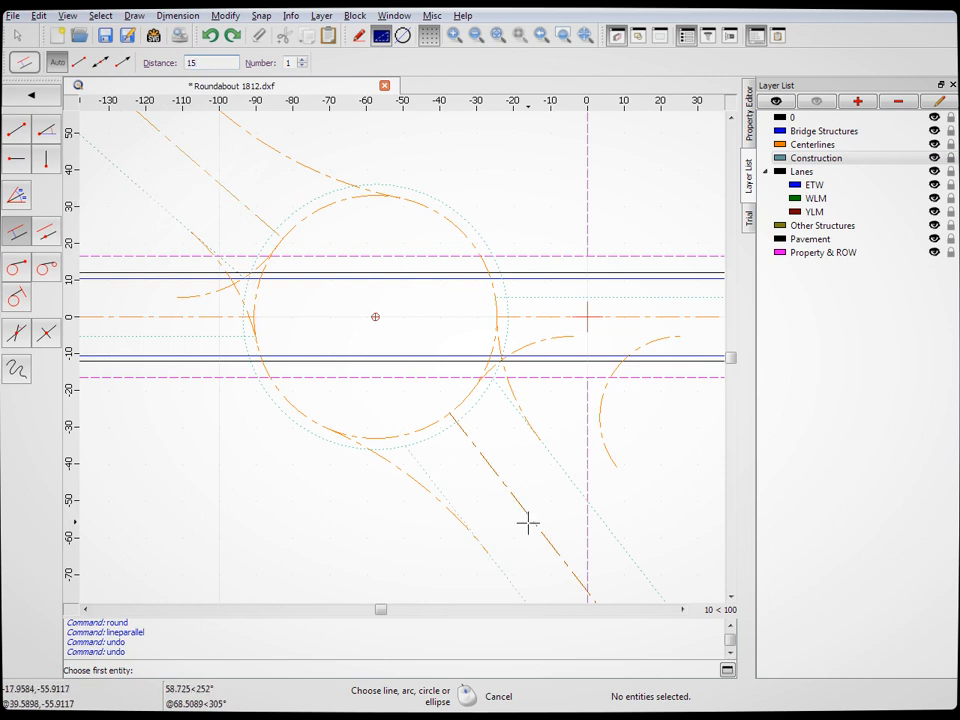
Draw construction parallels at distance 5.25 on the south side of the east centerline and the north side of the west centerline
left_click_drag(216, 60, 170, 68)
type("5.25")
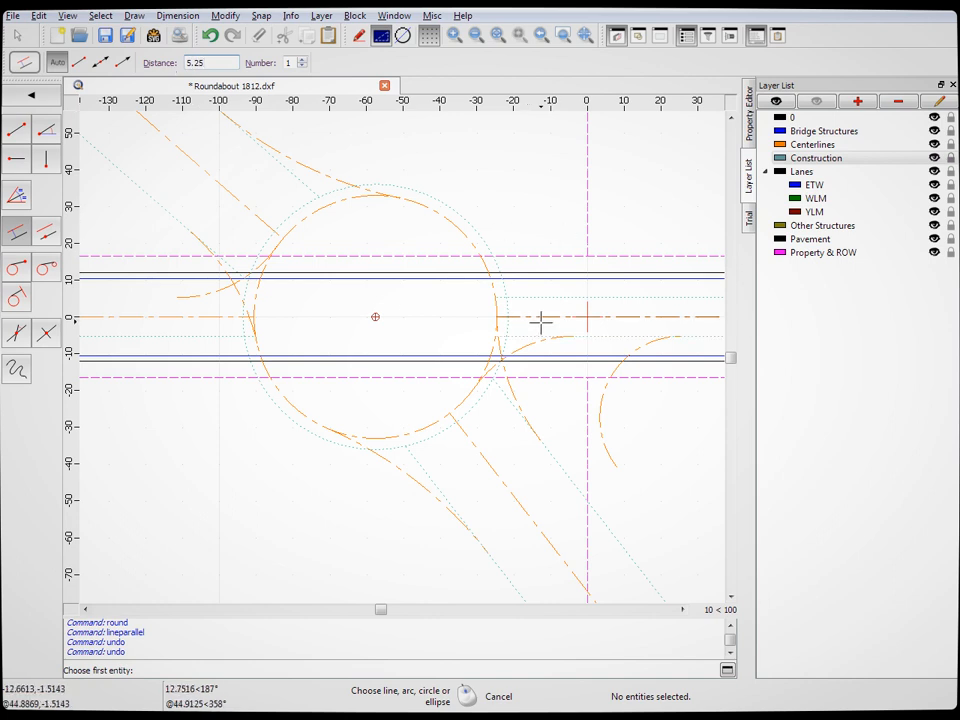
left_click(171, 316)
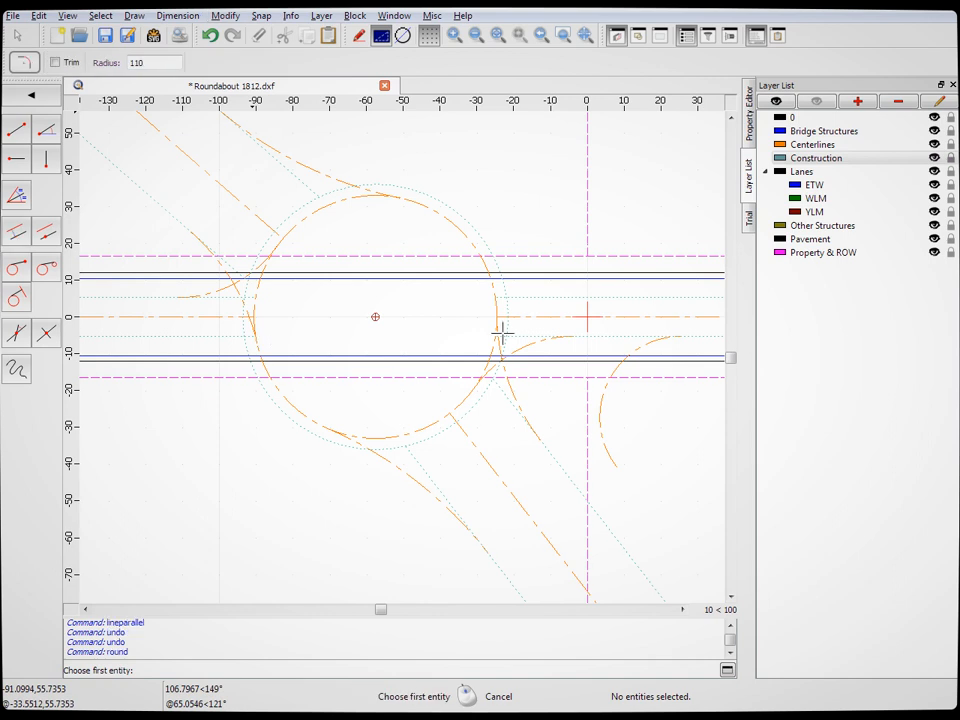
On the Centerlines layer, round the outer construction circle with the northwest leg's northeast and the southeast leg's southwest offset lines, radius 110, untrimmed
left_click(806, 146)
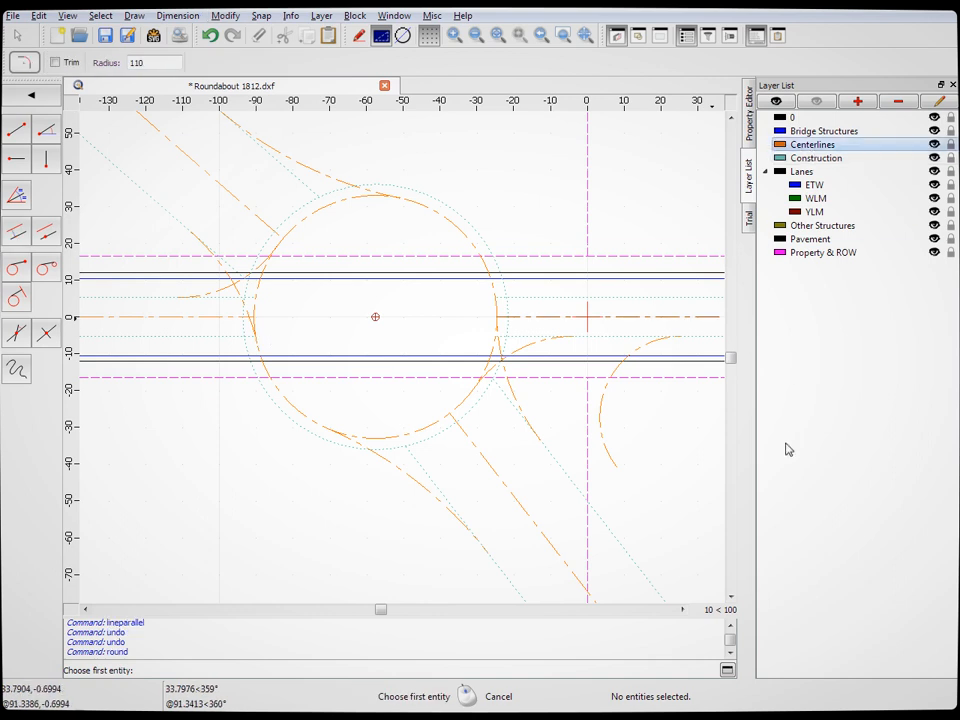
left_click(394, 185)
left_click(274, 157)
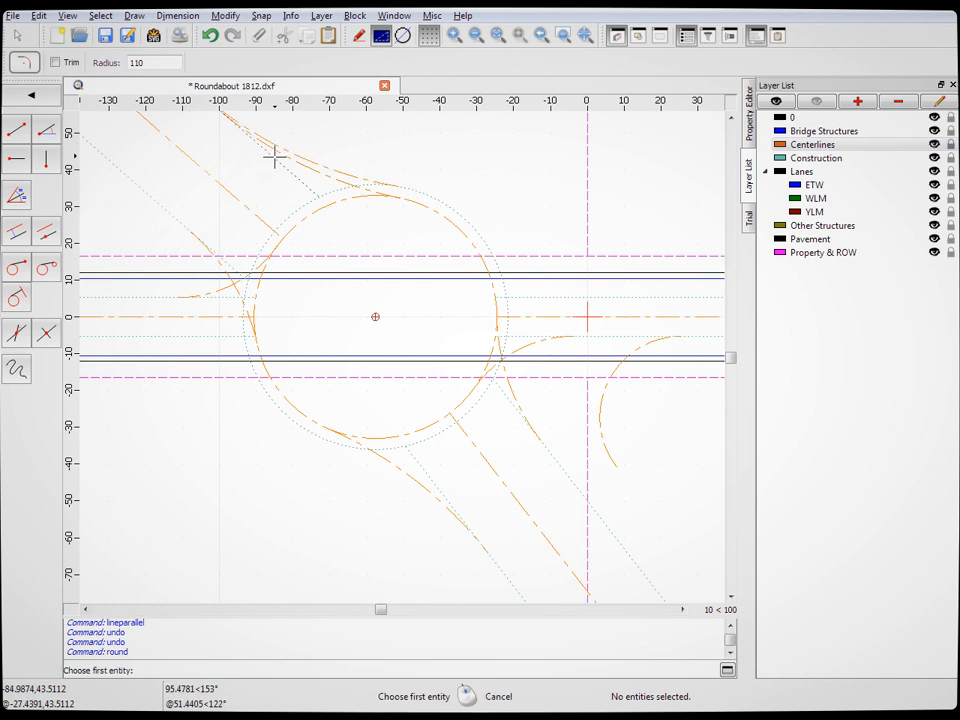
left_click(295, 420)
left_click(497, 570)
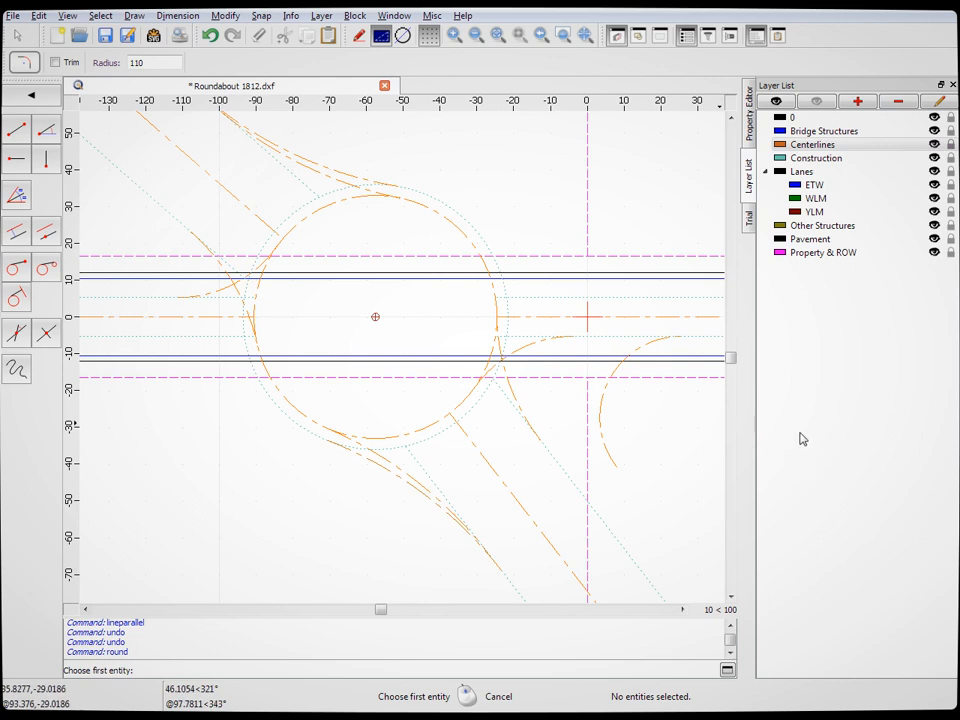
Round the outer construction circle with the east road's southern offset line and the west road's northern offset line, radius 44, untrimmed
left_click_drag(159, 65, 105, 64)
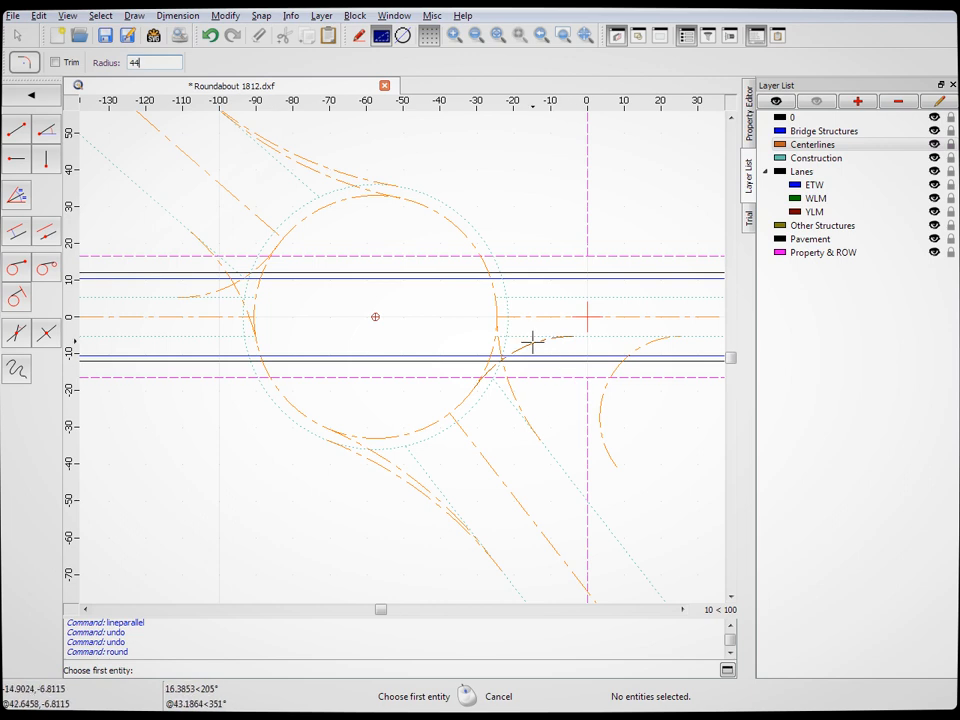
left_click(476, 403)
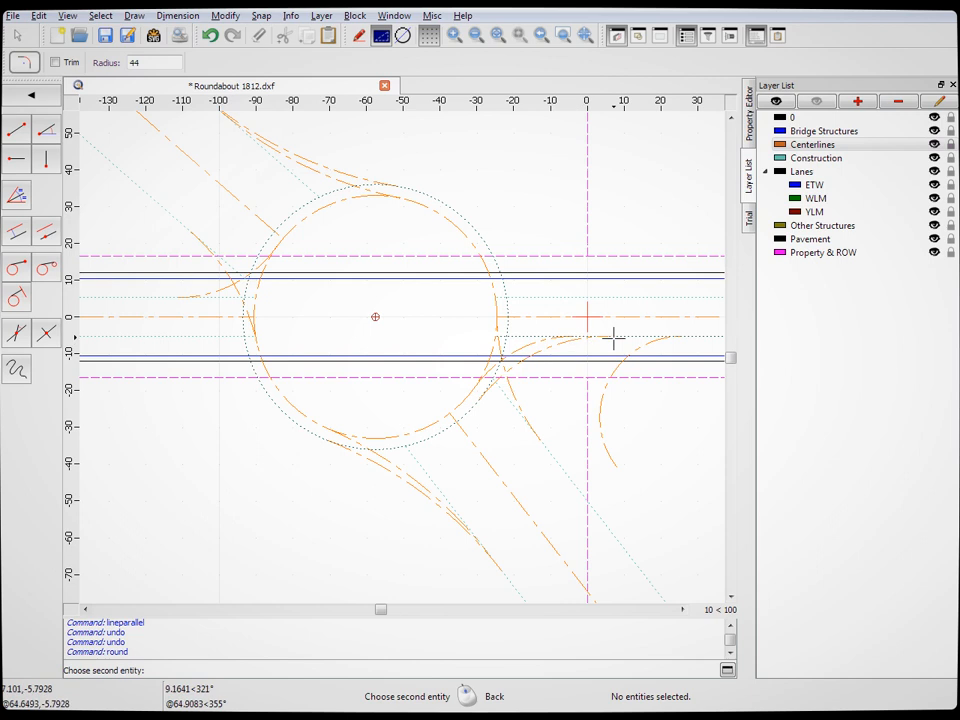
left_click(613, 338)
left_click(282, 220)
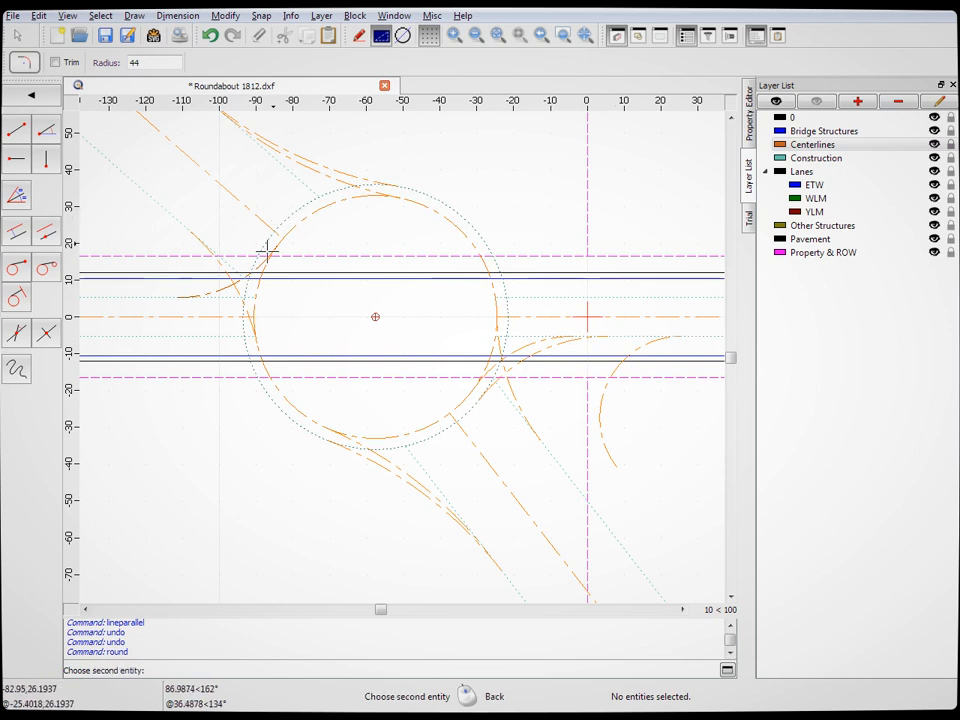
left_click(155, 295)
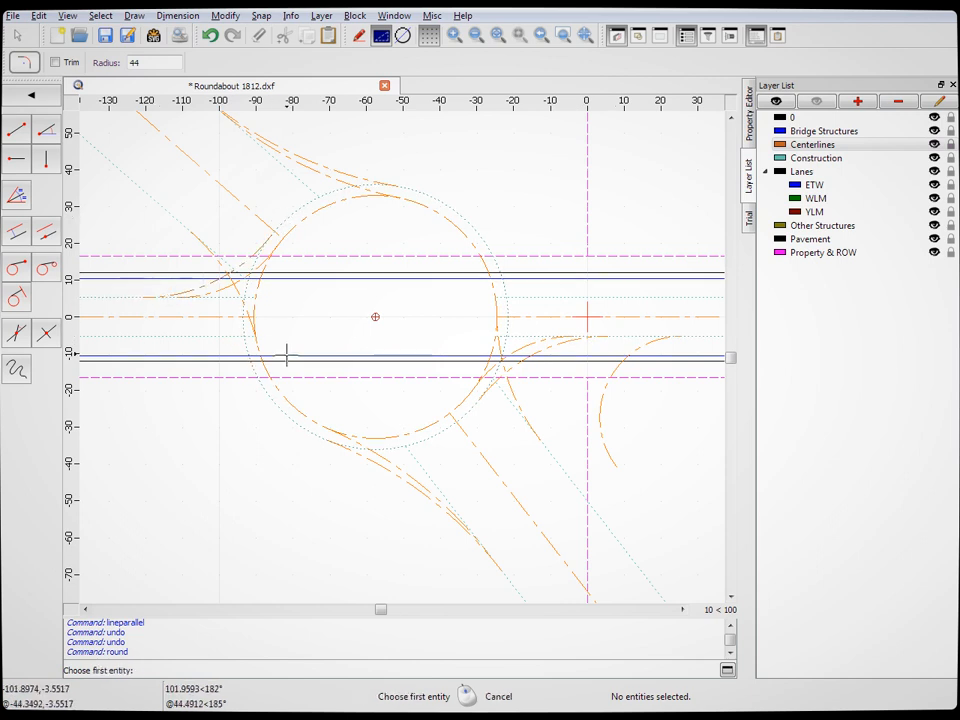
Round the outer circle with the southeast leg's northeast construction line and the northwest leg's southwest construction line, radius 44, untrimmed
left_click(554, 457)
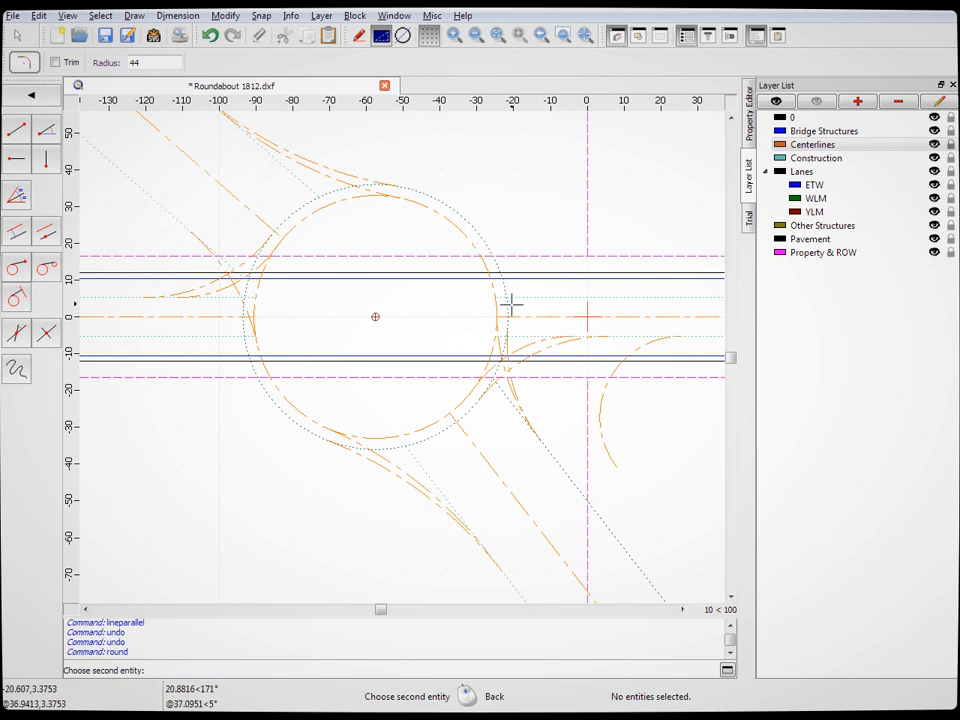
left_click(512, 304)
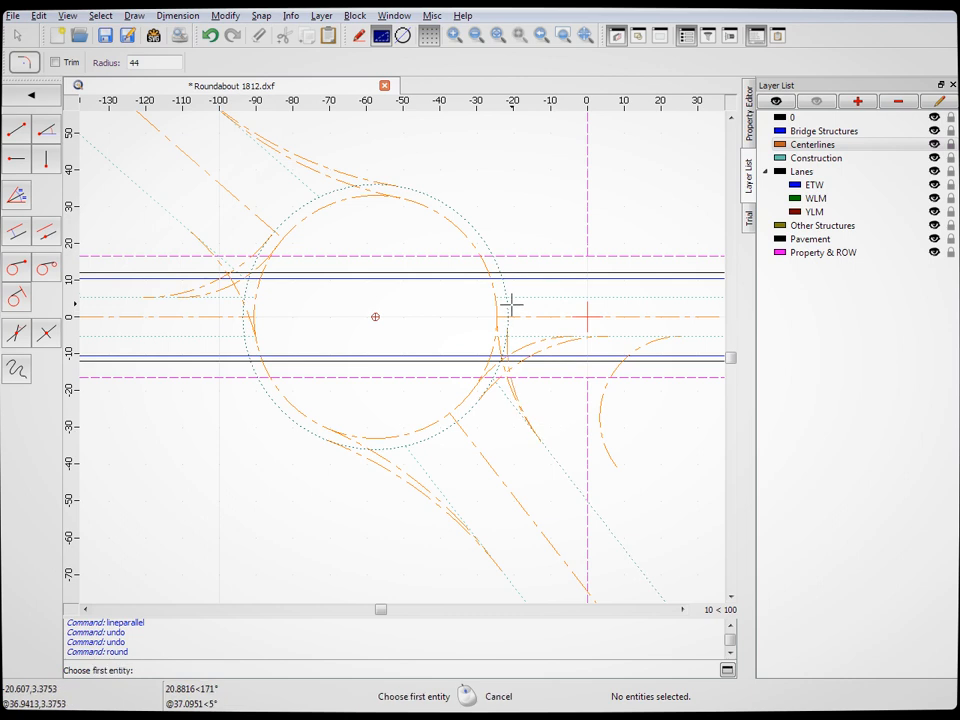
left_click(166, 212)
left_click(305, 352)
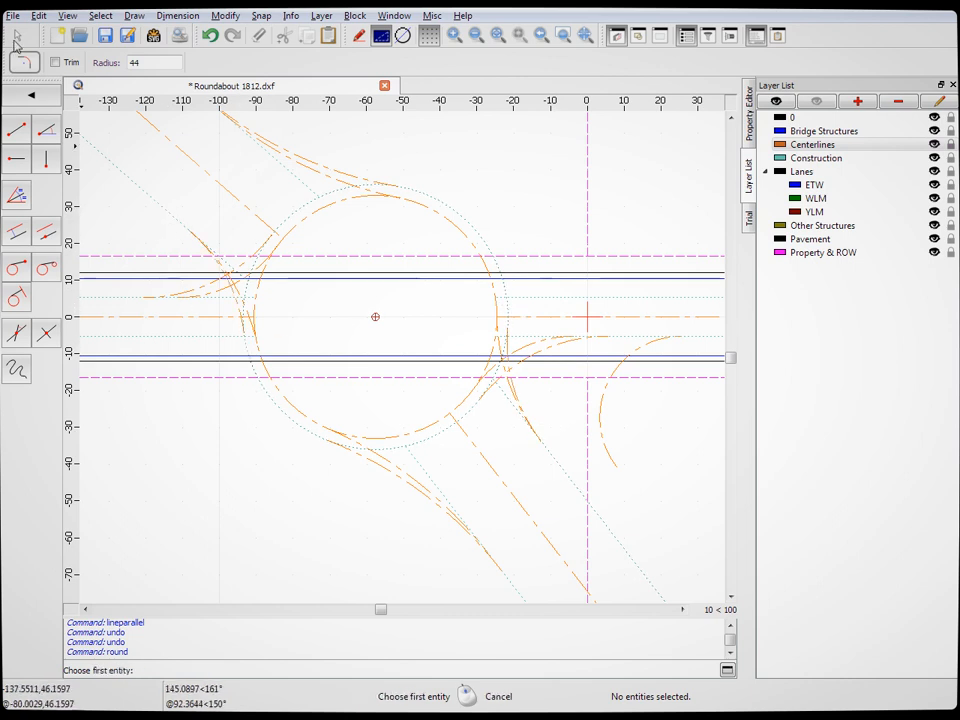
Delete the earlier rounding arcs that end on the inner roundabout circle, keeping those tangent to the outer construction circle
key("Escape")
left_click(249, 316)
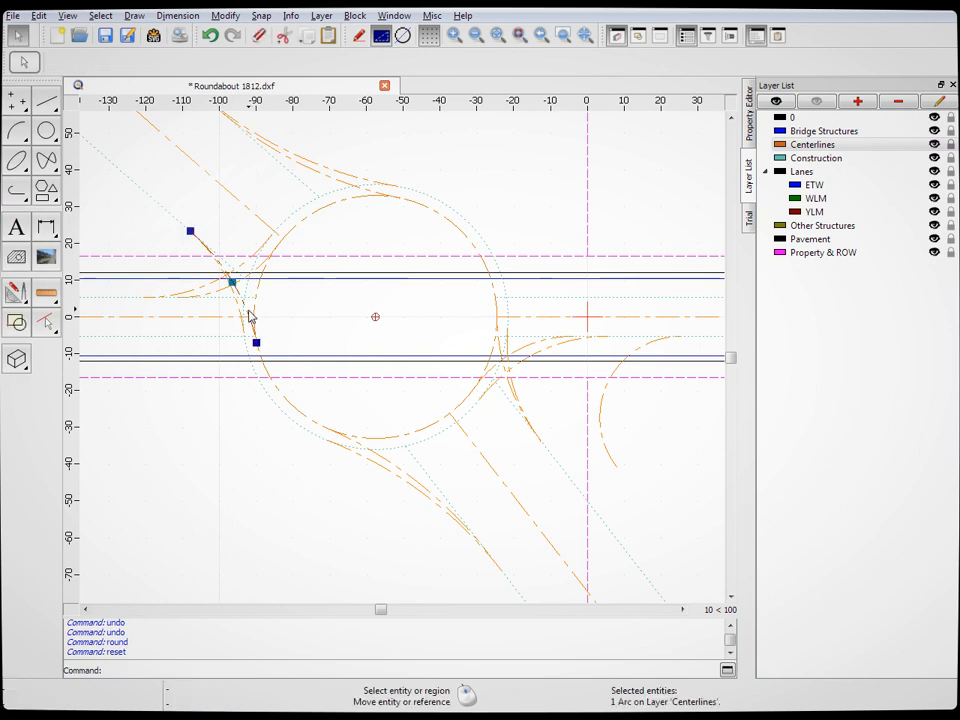
key("Delete")
left_click(261, 268)
key("Delete")
left_click(325, 184)
key("Delete")
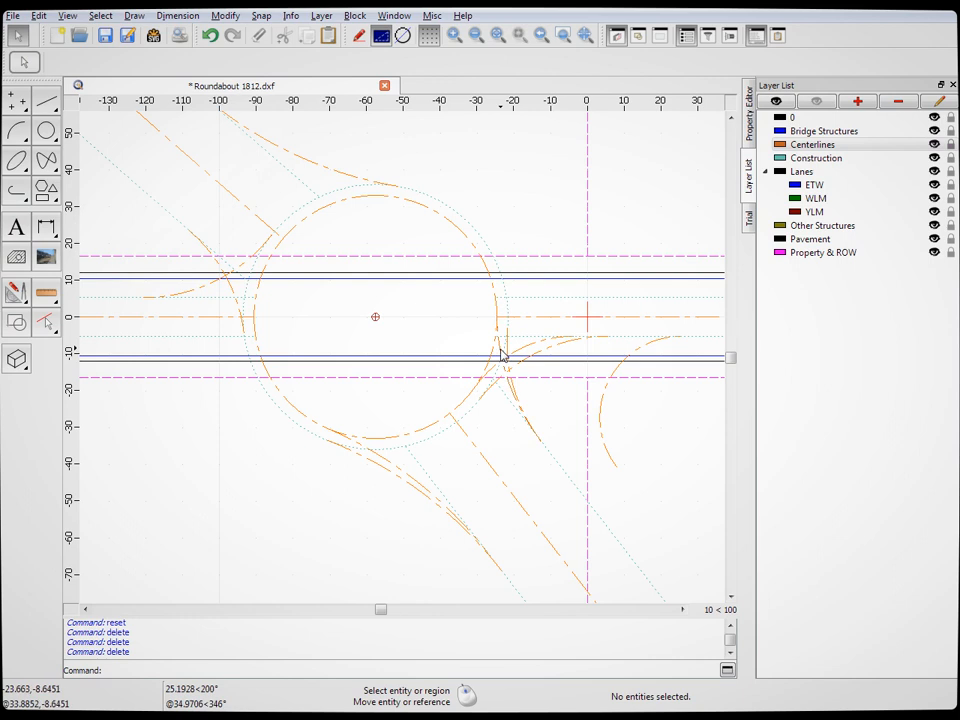
left_click(493, 375)
key("Delete")
left_click(396, 470)
key("Delete")
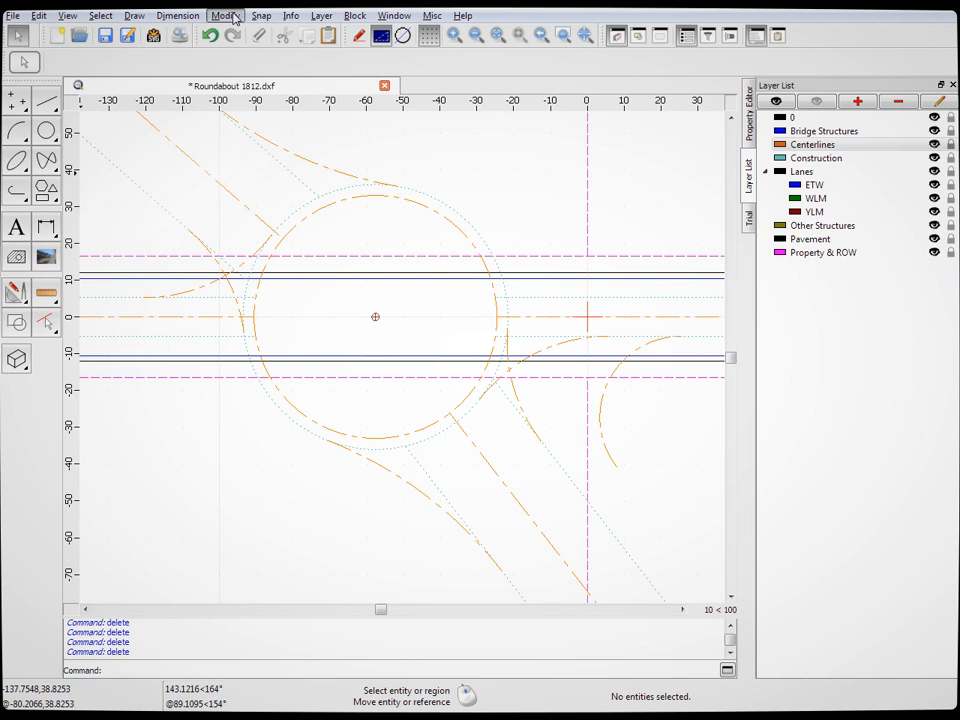
Round the outer circle with the east road's northern offset line and the west road's southern offset line, radius 44, untrimmed
left_click(285, 341)
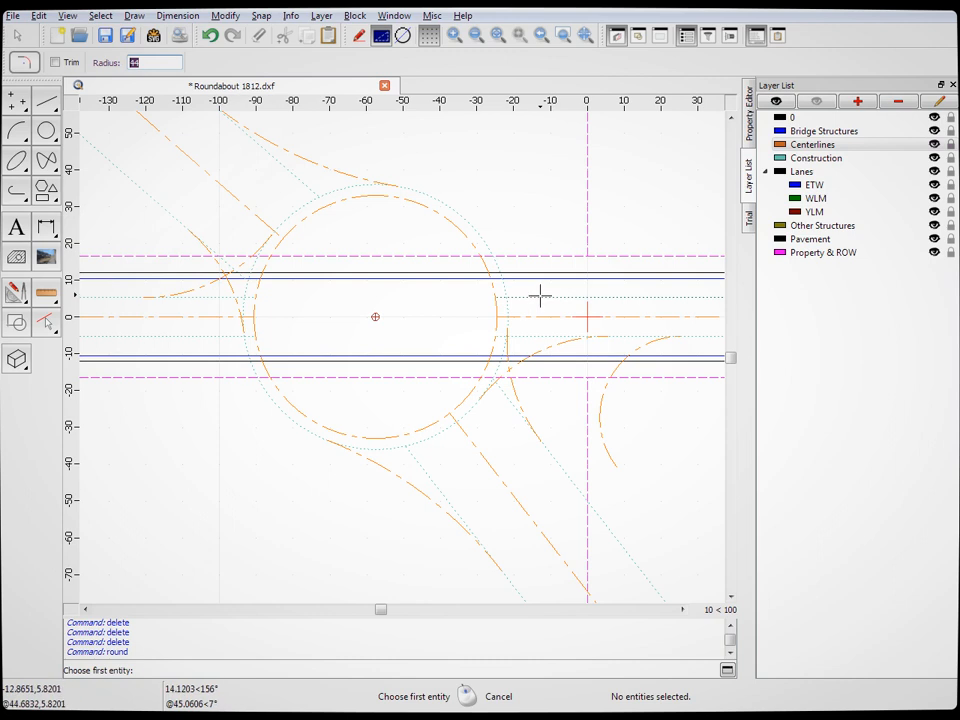
left_click(481, 240)
left_click(486, 239)
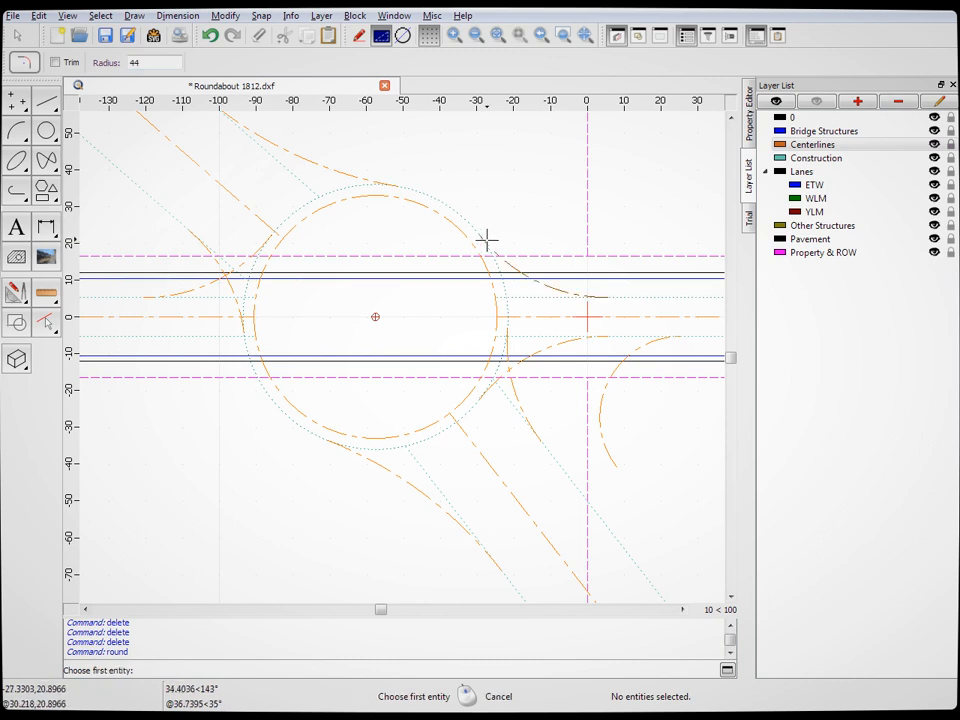
left_click(201, 335)
left_click(262, 394)
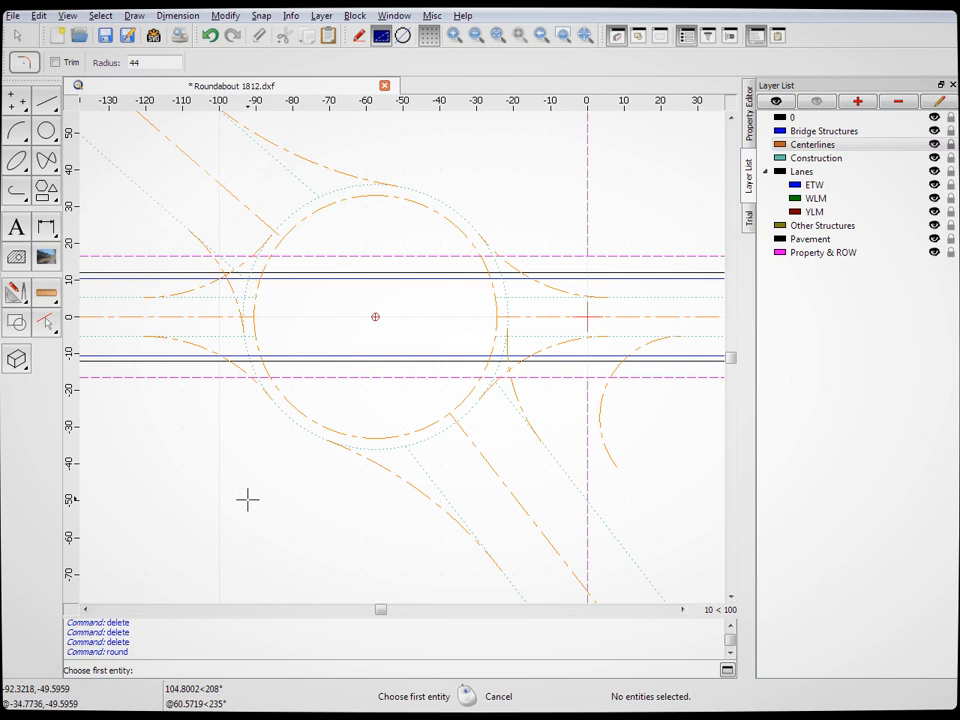
Draw lines tangent to the inner roundabout circle and the southeast leg's northeast arc, and to the circle and the east road's southern arc
left_click(50, 102)
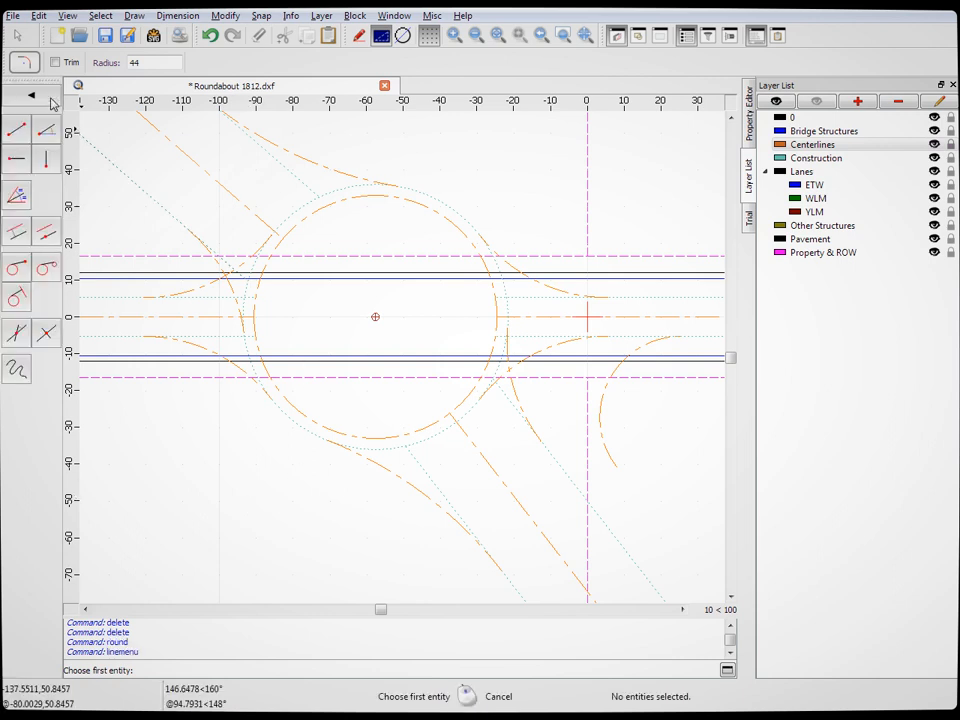
left_click(46, 266)
left_click(514, 388)
left_click(498, 307)
scroll(497, 375, "up", 3)
left_click(471, 411)
left_click(529, 356)
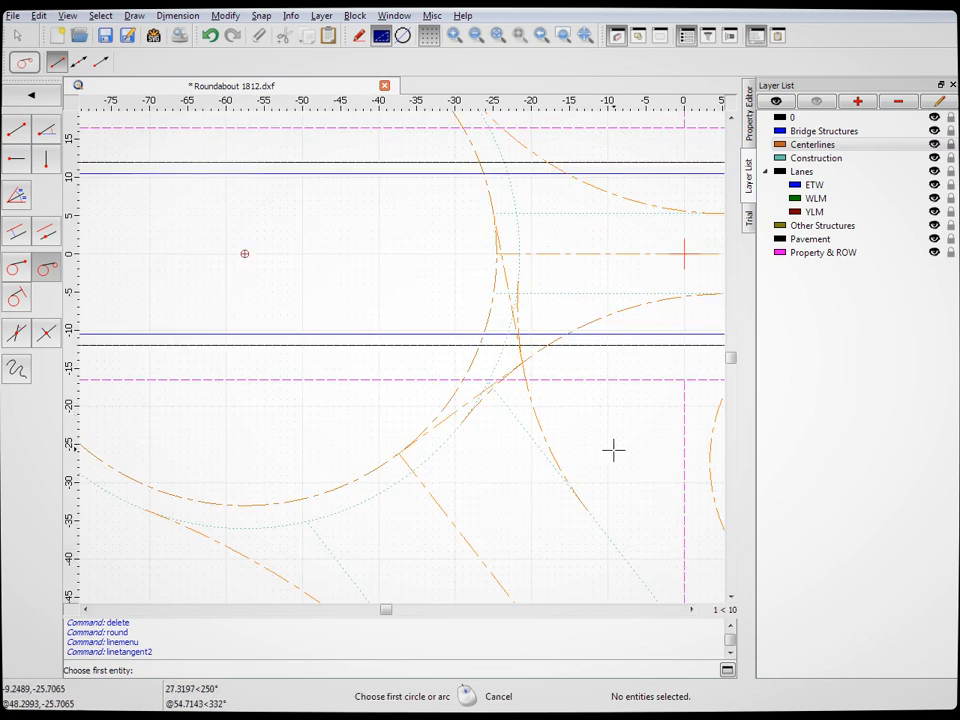
Draw tangent lines joining the inner circle to the east road's northern arc and to the northwest leg's northeast arc
scroll(605, 440, "down", 4)
scroll(523, 304, "up", 3)
left_click(527, 263)
left_click(520, 266)
left_click(535, 287)
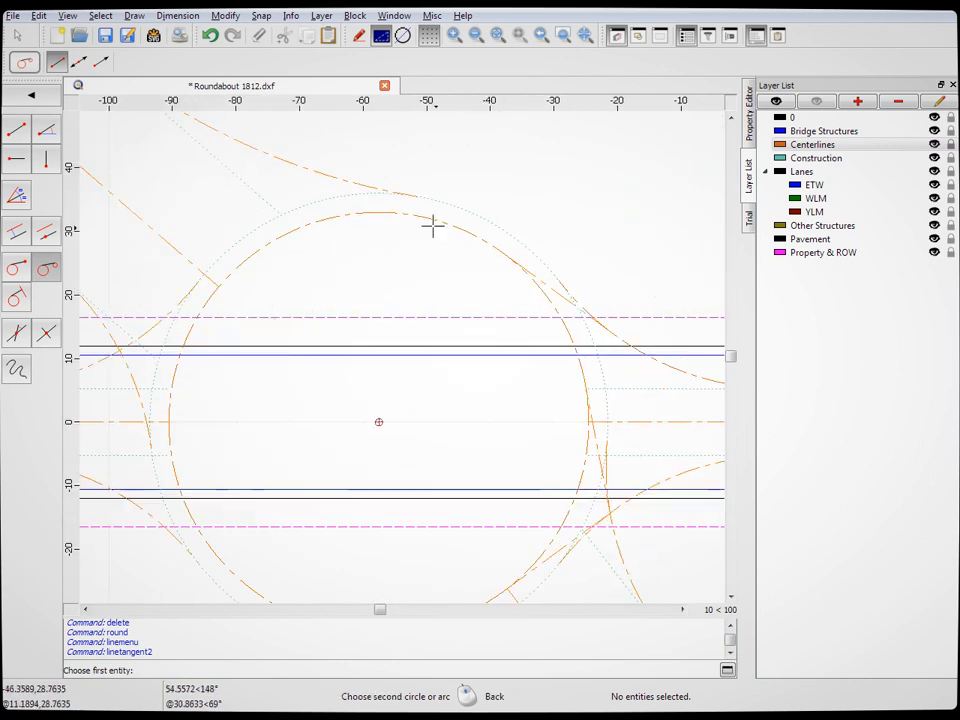
left_click(341, 178)
Draw tangent lines joining the inner circle to the northwest leg's southwest arc and to the west road's northern arc
scroll(426, 323, "down", 5)
scroll(359, 359, "up", 5)
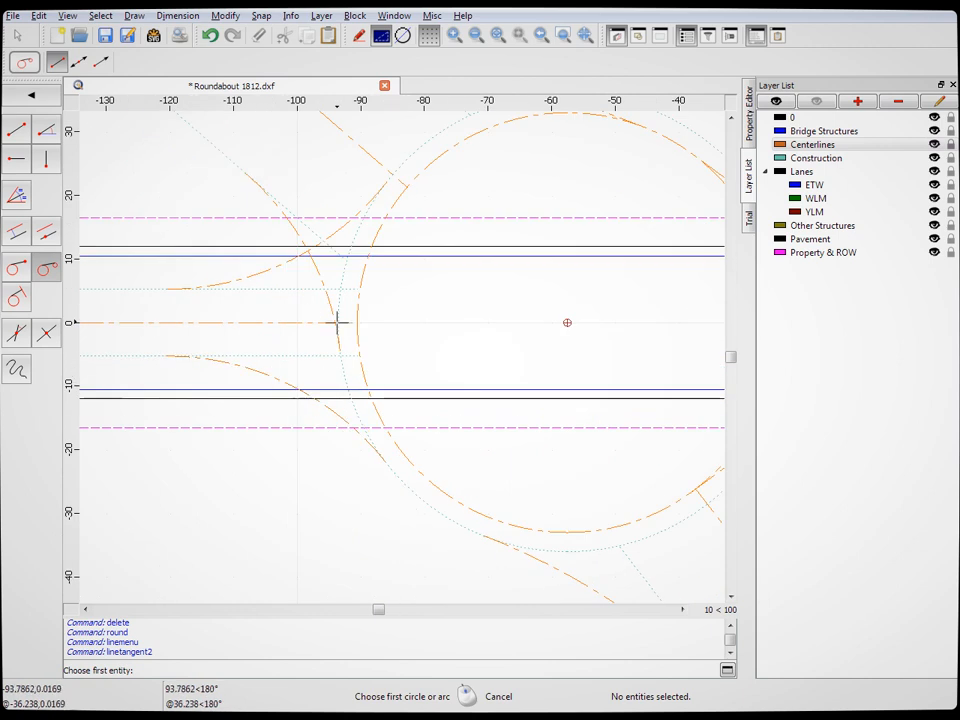
left_click(377, 386)
left_click(383, 425)
left_click(375, 238)
left_click(343, 229)
Draw tangent lines joining the inner circle to the west road's southern arc and to the southeast leg's southwest arc
scroll(470, 245, "down", 3)
scroll(542, 435, "up", 3)
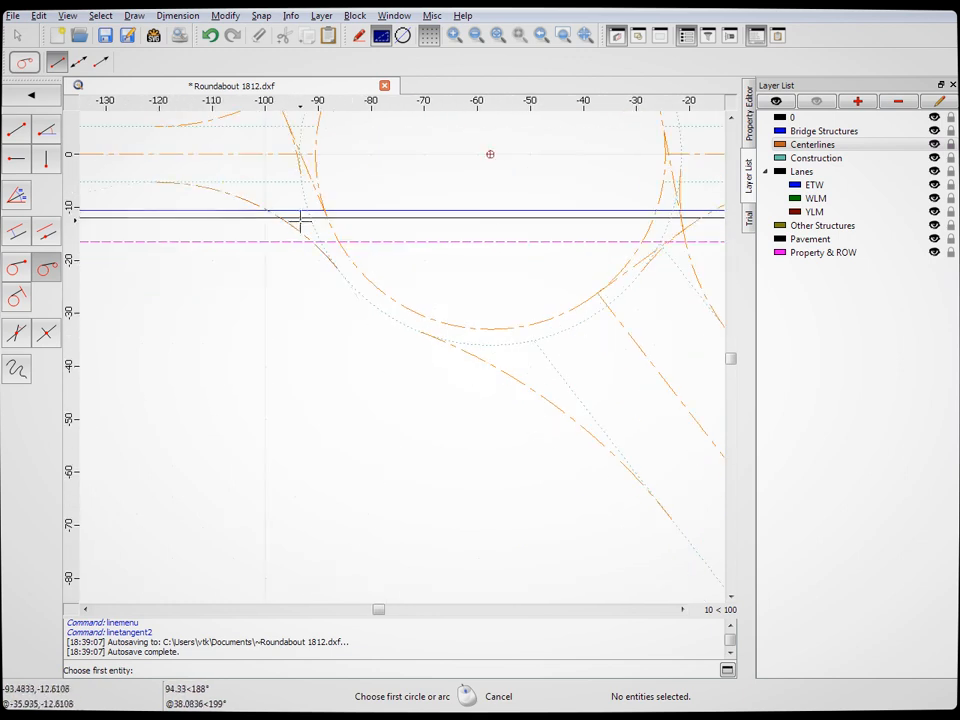
left_click(373, 284)
left_click(365, 271)
left_click(352, 258)
left_click(488, 428)
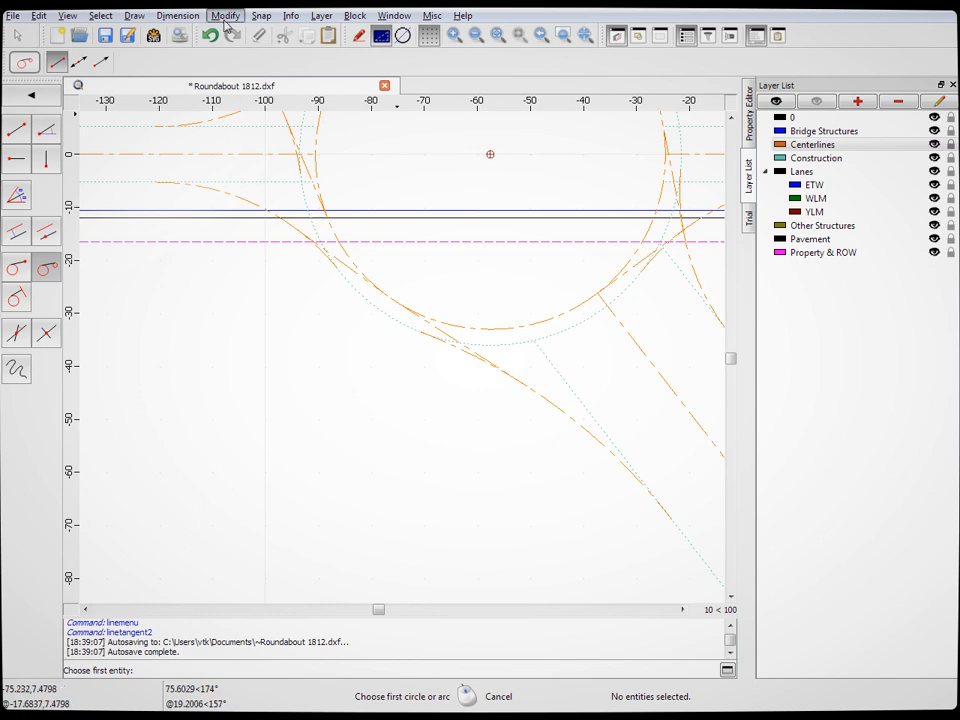
Divide the southeast leg's southwest arc and the west road's southern arc at their tangent lines' end points, using end-point snap
left_click(290, 364)
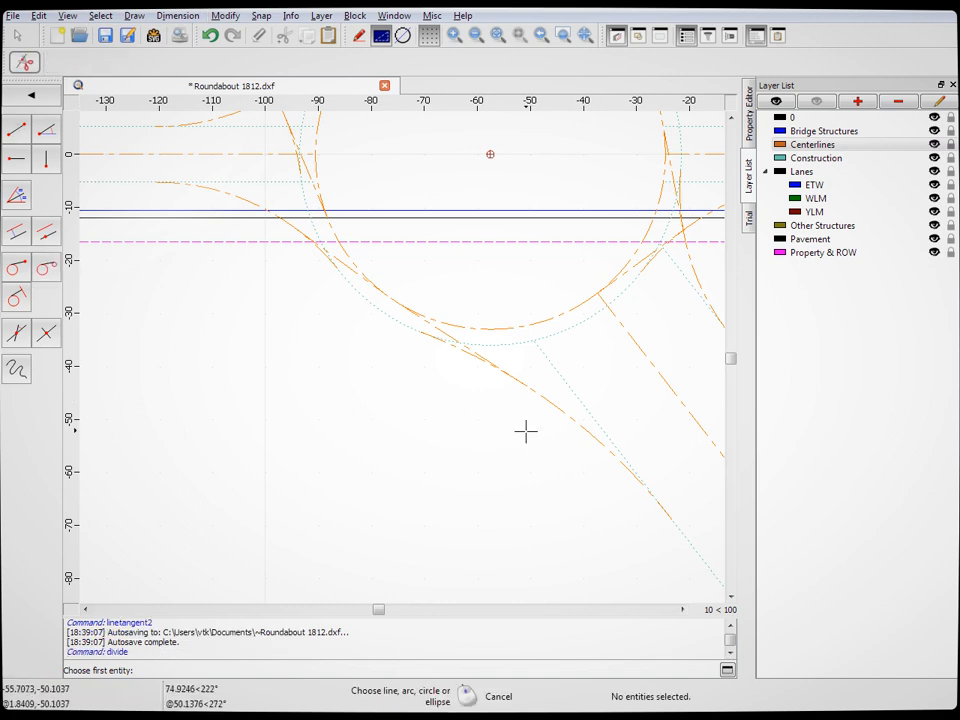
left_click(577, 421)
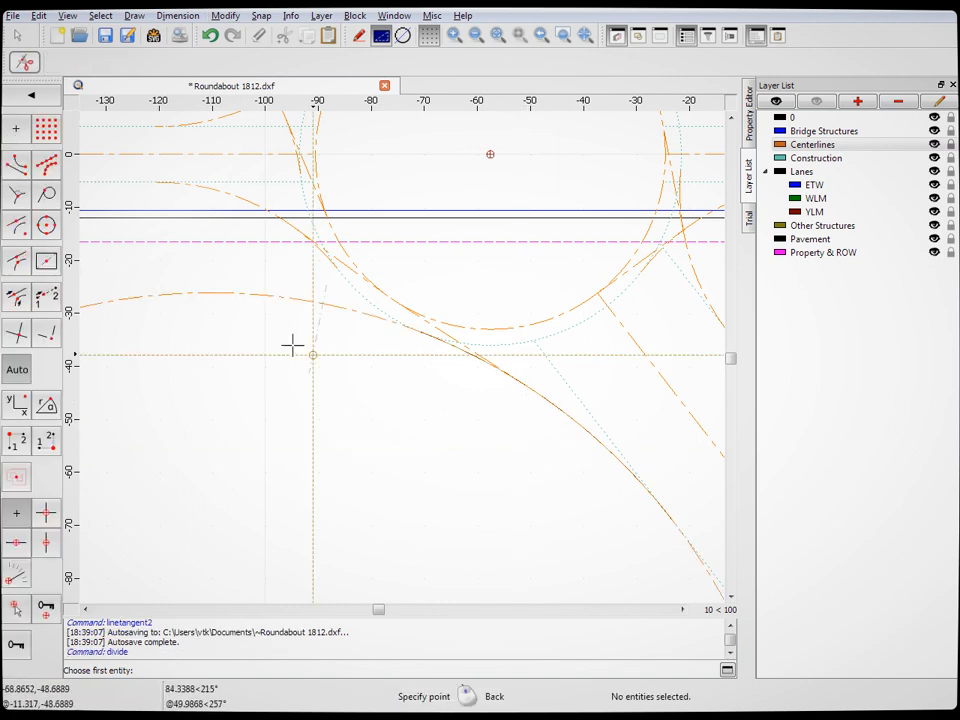
left_click(17, 165)
left_click(526, 386)
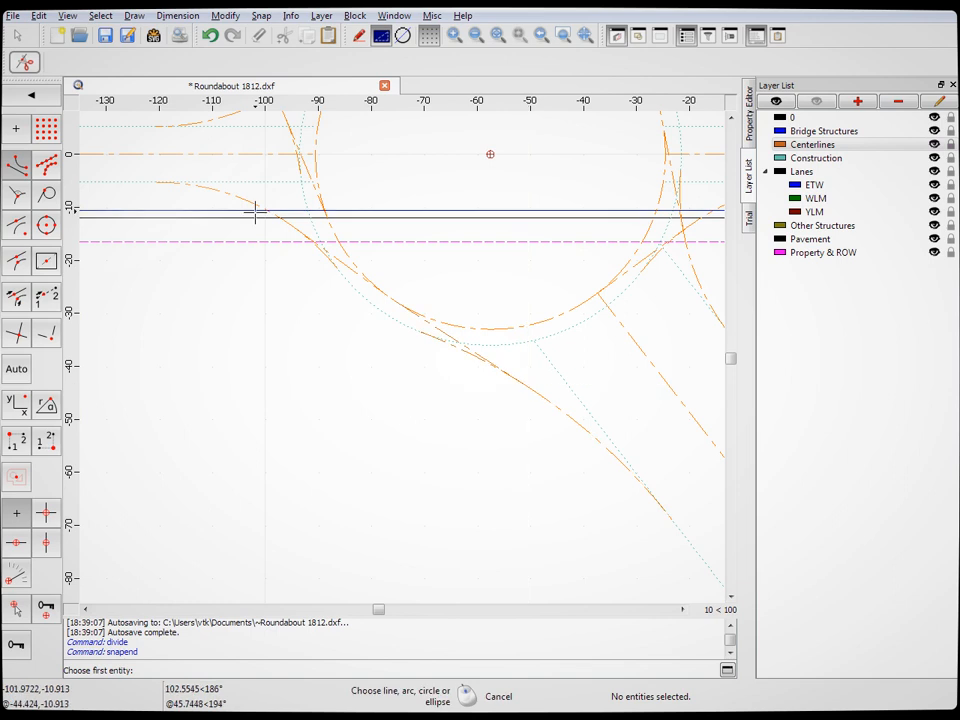
left_click(236, 201)
left_click(302, 226)
Divide the northwest leg's southwest arc and the west road's northern arc at the end points of their tangent lines
scroll(390, 330, "down", 5)
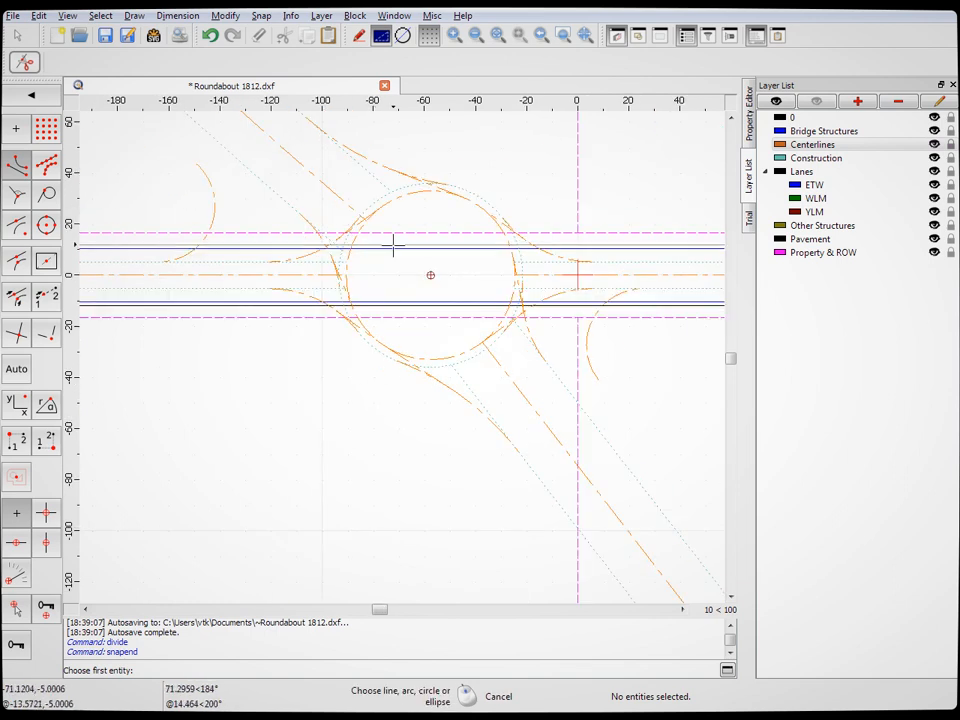
scroll(386, 253, "up", 5)
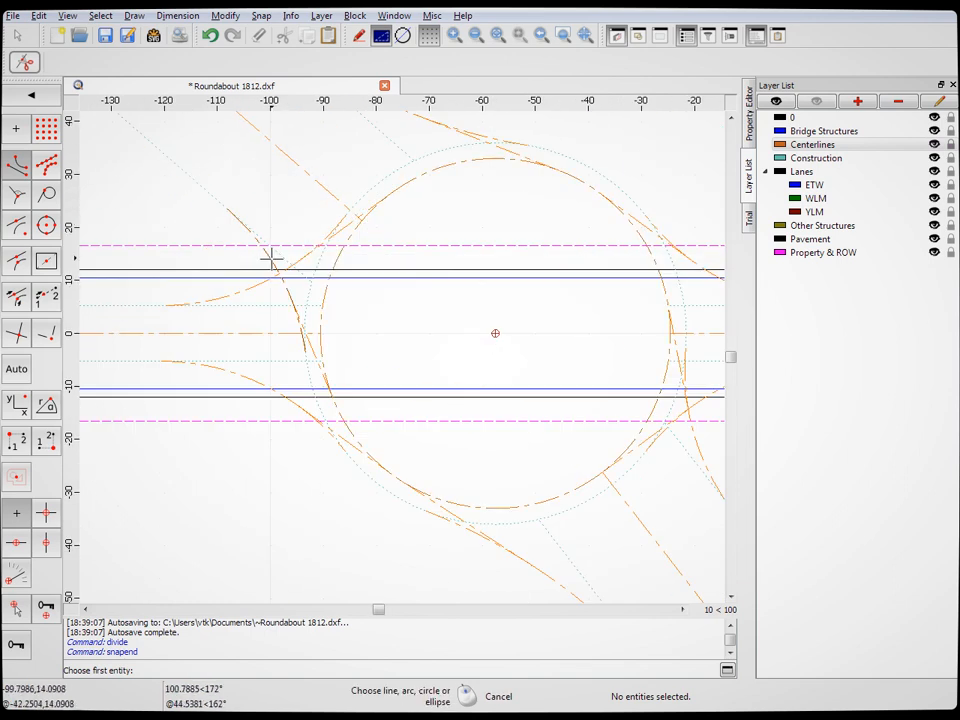
left_click(289, 291)
left_click(289, 291)
left_click(298, 252)
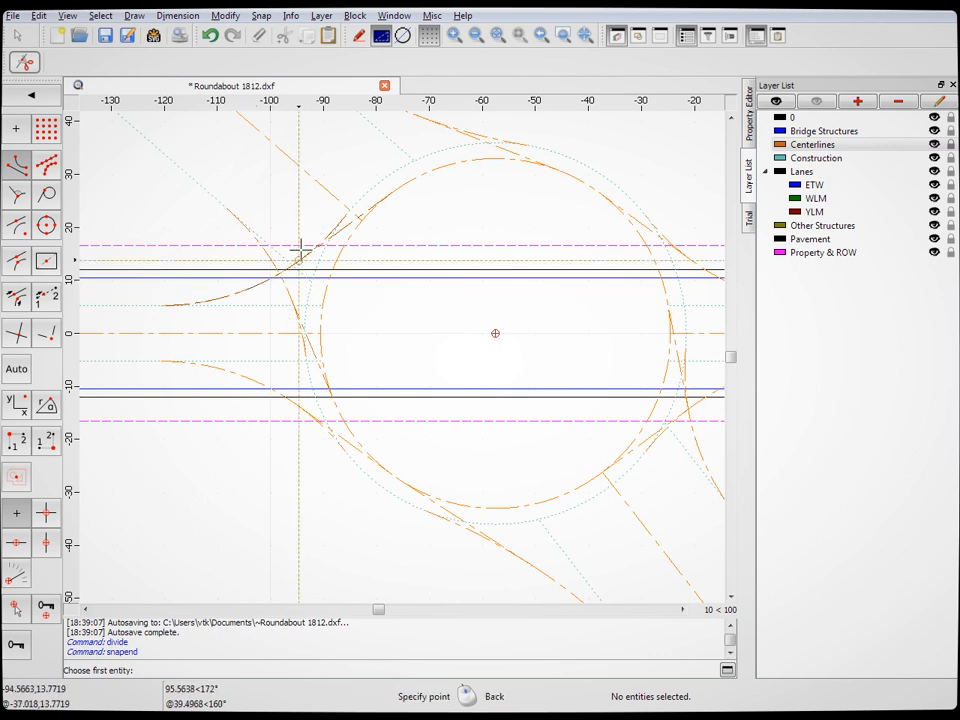
left_click(305, 250)
Divide the northwest leg's northeast arc and the east road's northern arc at the end points of their tangent lines
scroll(446, 244, "down", 3)
scroll(452, 138, "up", 4)
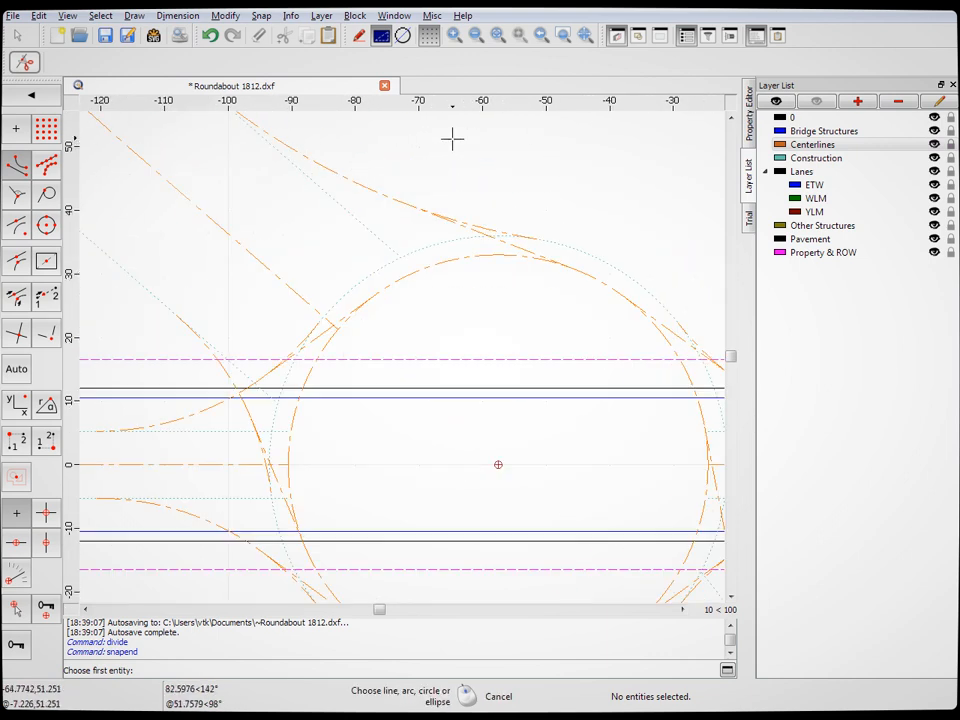
left_click(347, 174)
left_click(416, 208)
scroll(471, 279, "down", 3)
scroll(626, 343, "up", 4)
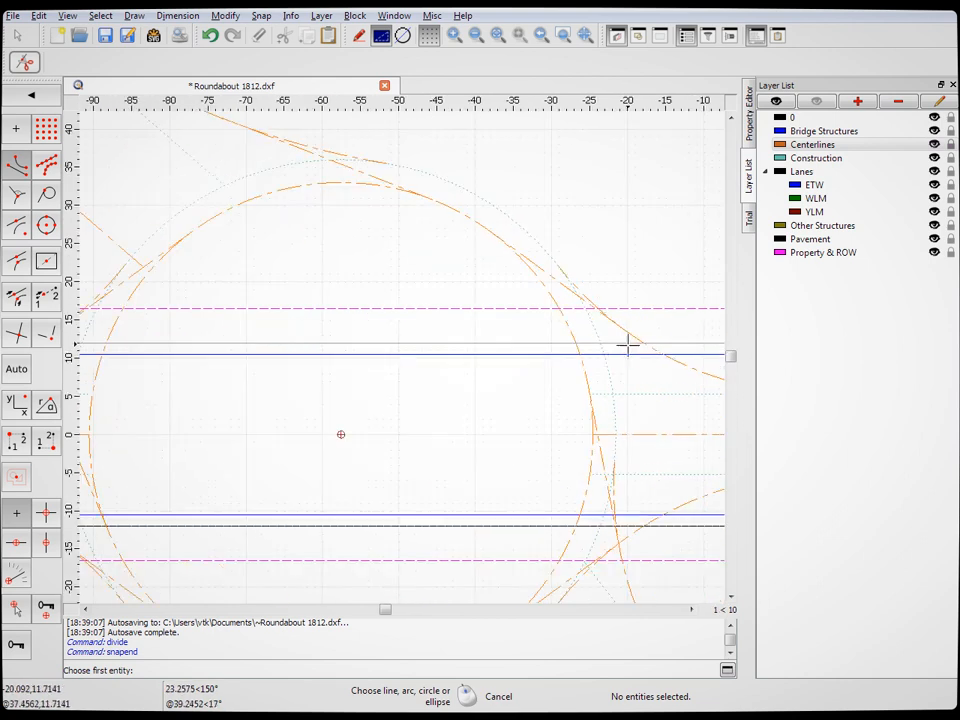
left_click(691, 372)
left_click(624, 328)
Divide the east road's southern arc and the southeast leg's northeast arc at the end points of their tangent lines
scroll(456, 225, "down", 3)
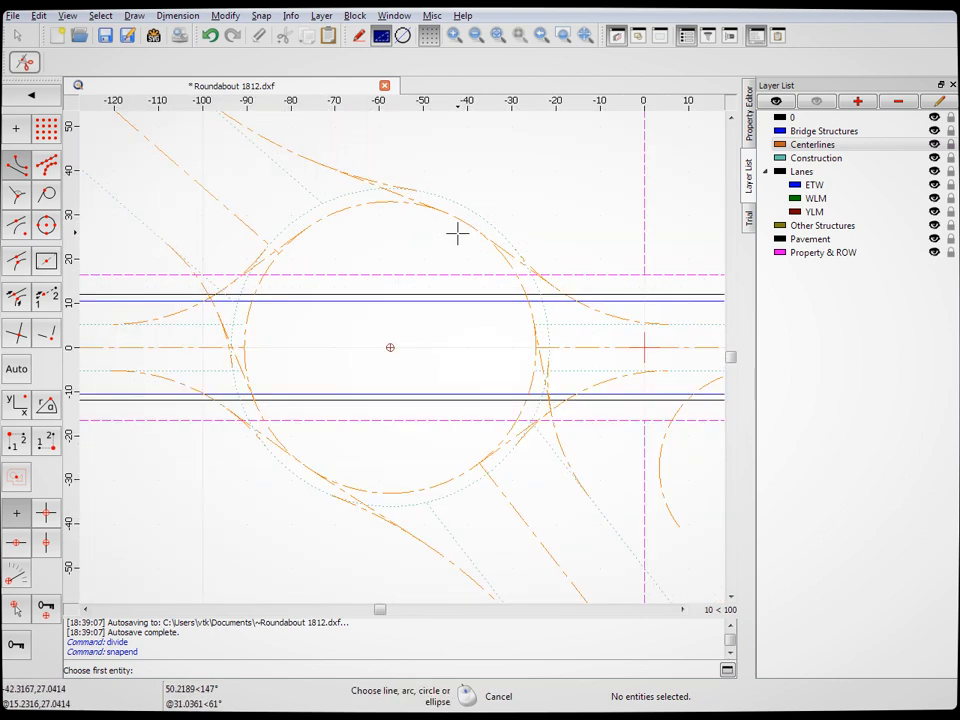
scroll(583, 488, "up", 4)
left_click(560, 247)
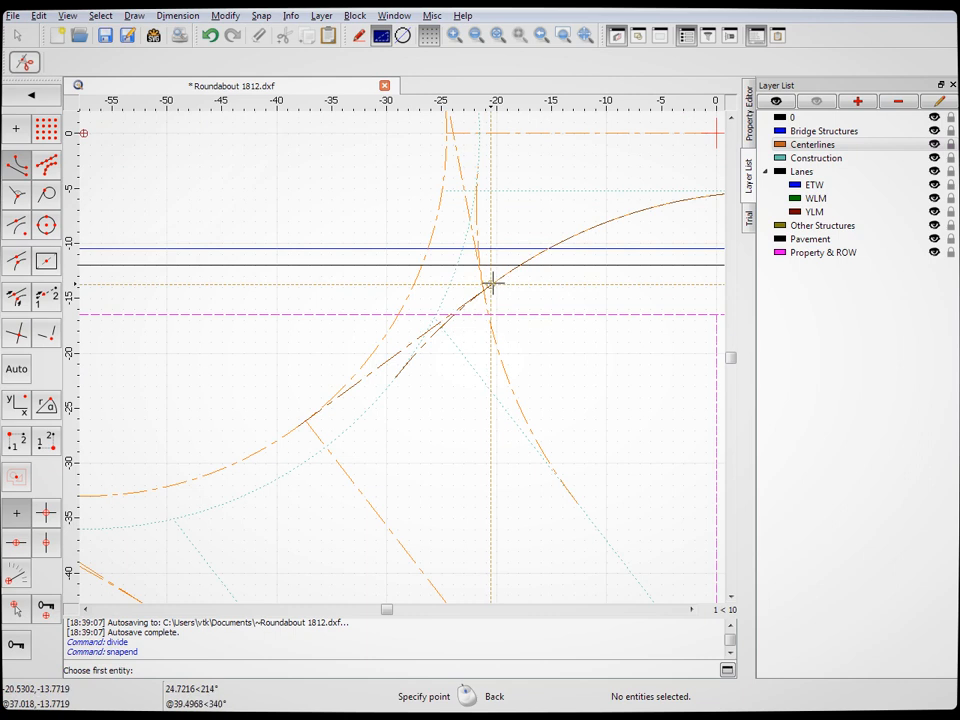
left_click(491, 284)
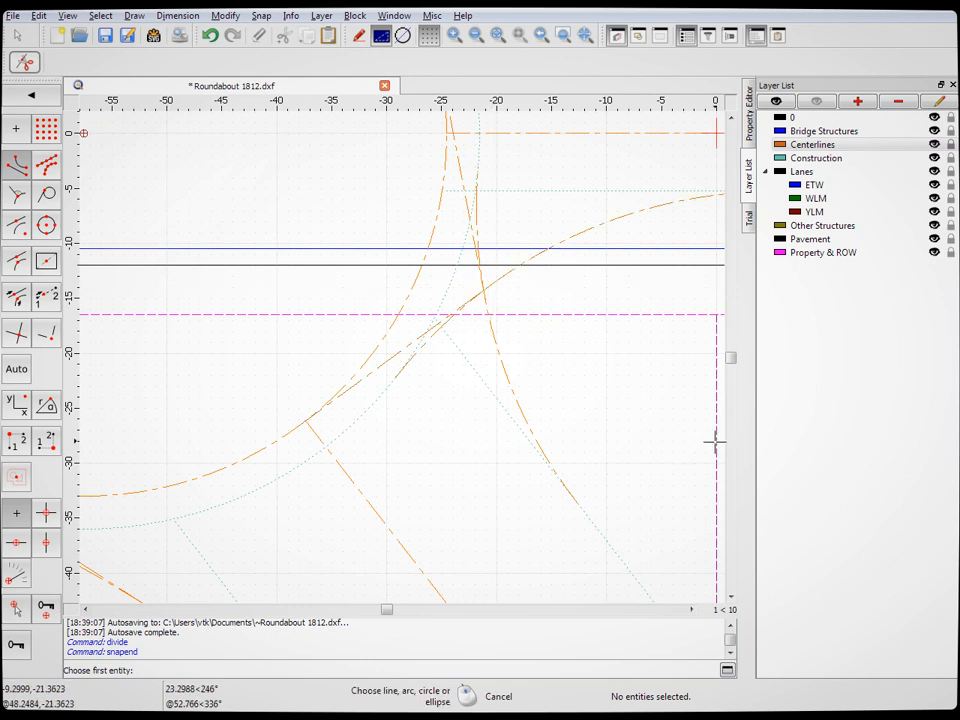
left_click(520, 408)
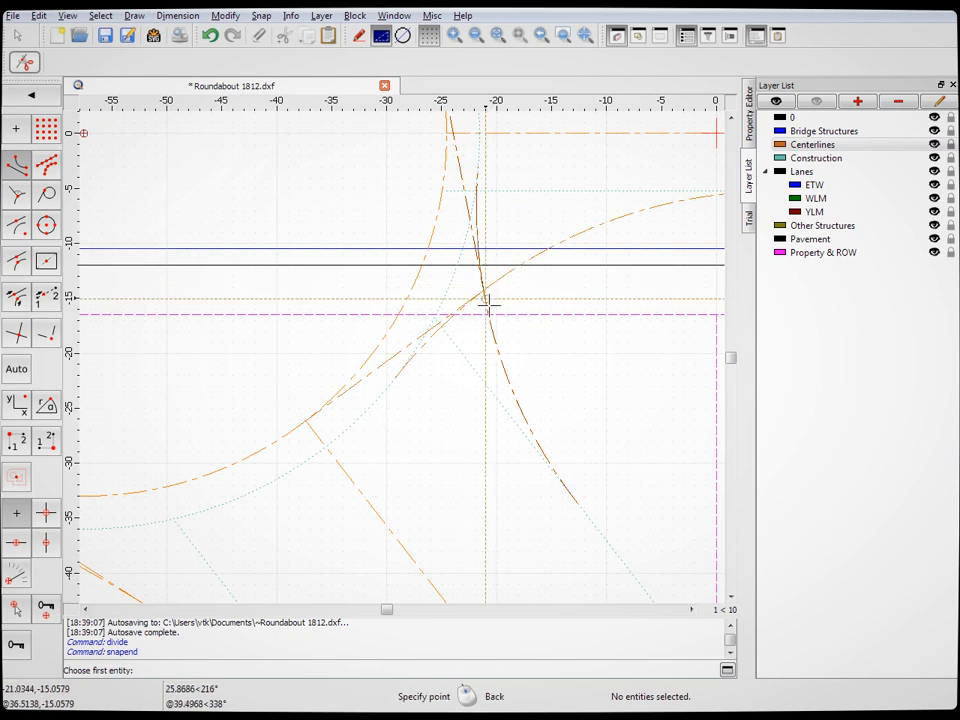
left_click(491, 308)
scroll(604, 291, "down", 3)
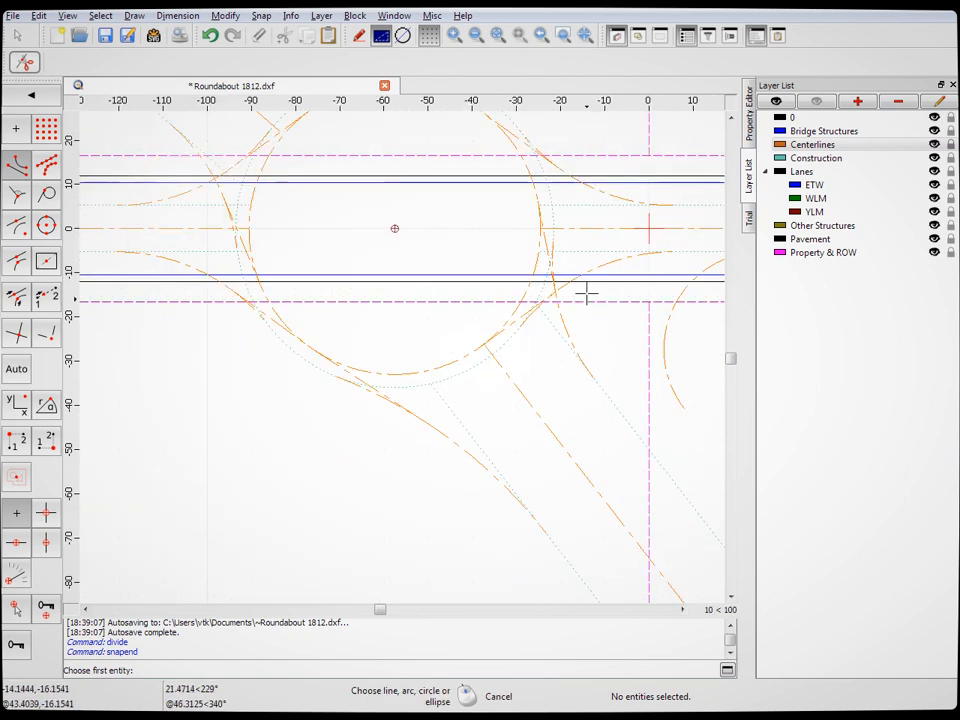
scroll(565, 272, "up", 3)
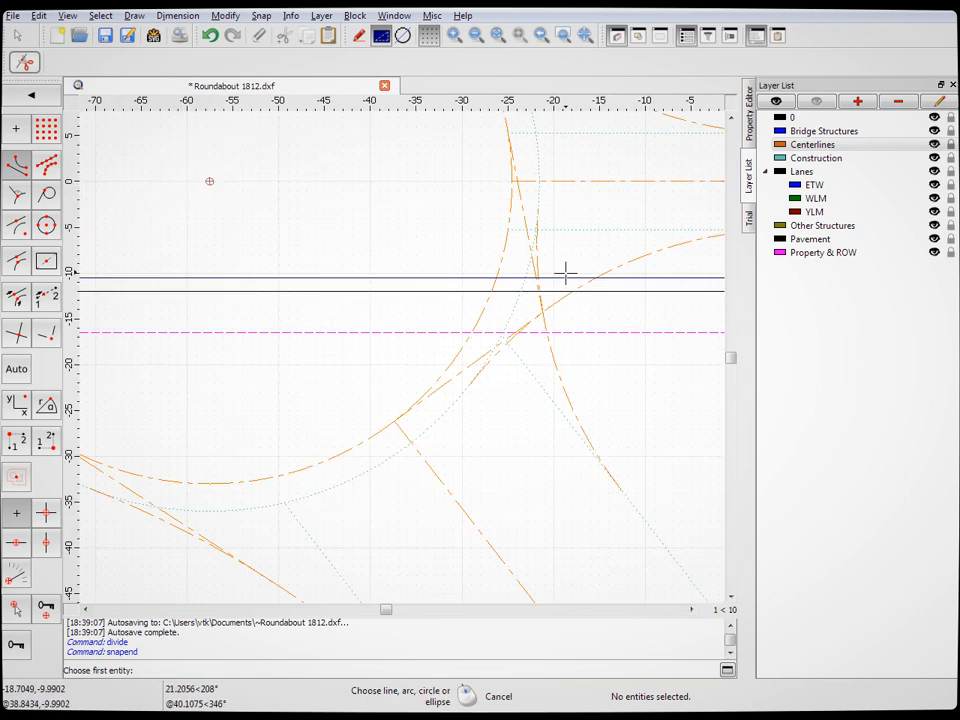
left_click(17, 38)
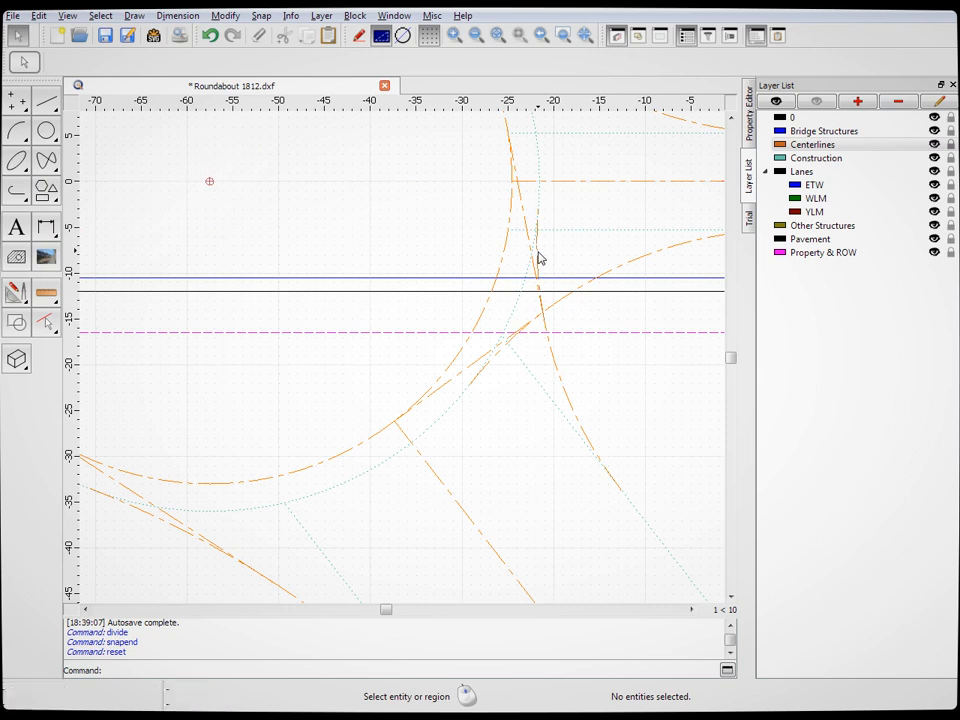
Delete the leftover arc pieces beyond the tangent lines at the southeast leg's northeast arc, both east road arcs and the northwest leg's northeast arc
left_click(538, 258)
key("Delete")
left_click(499, 360)
key("Delete")
scroll(572, 352, "down", 4)
scroll(519, 197, "down", 1)
scroll(559, 244, "up", 4)
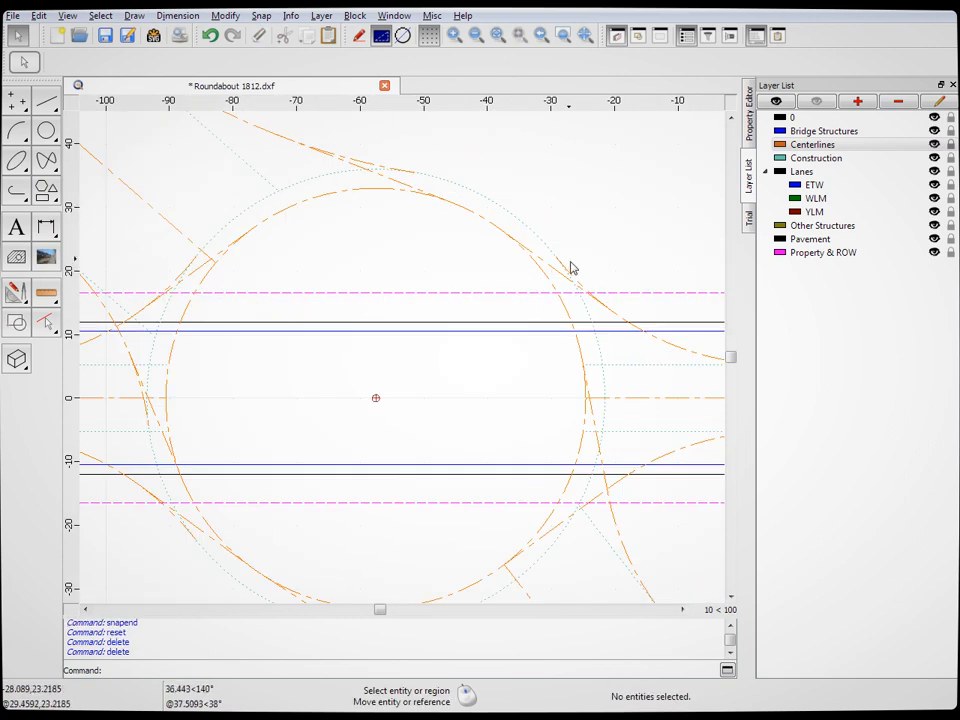
left_click(379, 166)
key("Delete")
Delete the leftover arc pieces beyond the tangent lines at both west road arcs and at the southwest arcs of the northwest and southeast legs
scroll(610, 282, "down", 3)
scroll(367, 327, "up", 3)
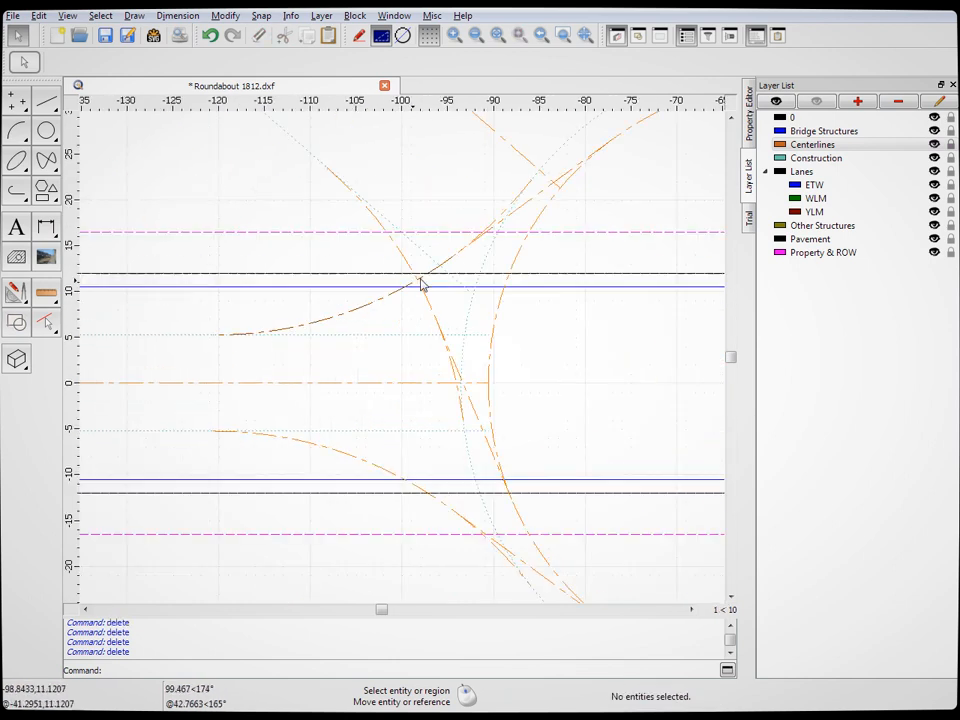
left_click(510, 212)
key("Escape")
left_click(457, 402)
key("Delete")
scroll(452, 243, "down", 5)
scroll(567, 450, "up", 5)
left_click(332, 246)
key("Escape")
left_click(546, 400)
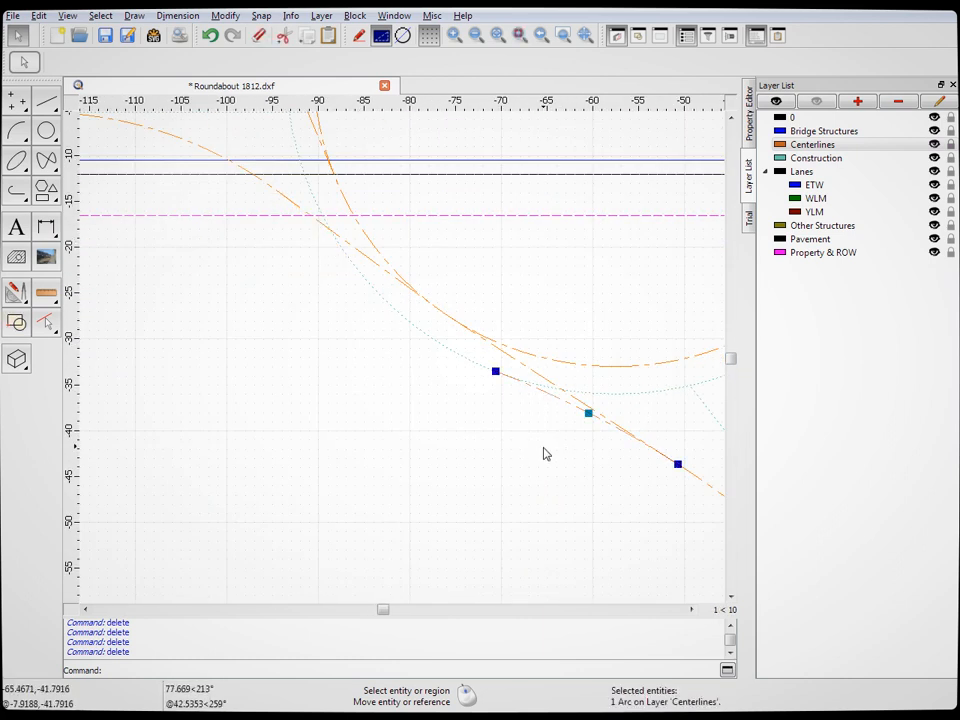
key("Delete")
Hide every layer except 0 and Centerlines to review the roundabout's centerlines on their own
scroll(447, 392, "down", 8)
scroll(527, 359, "up", 4)
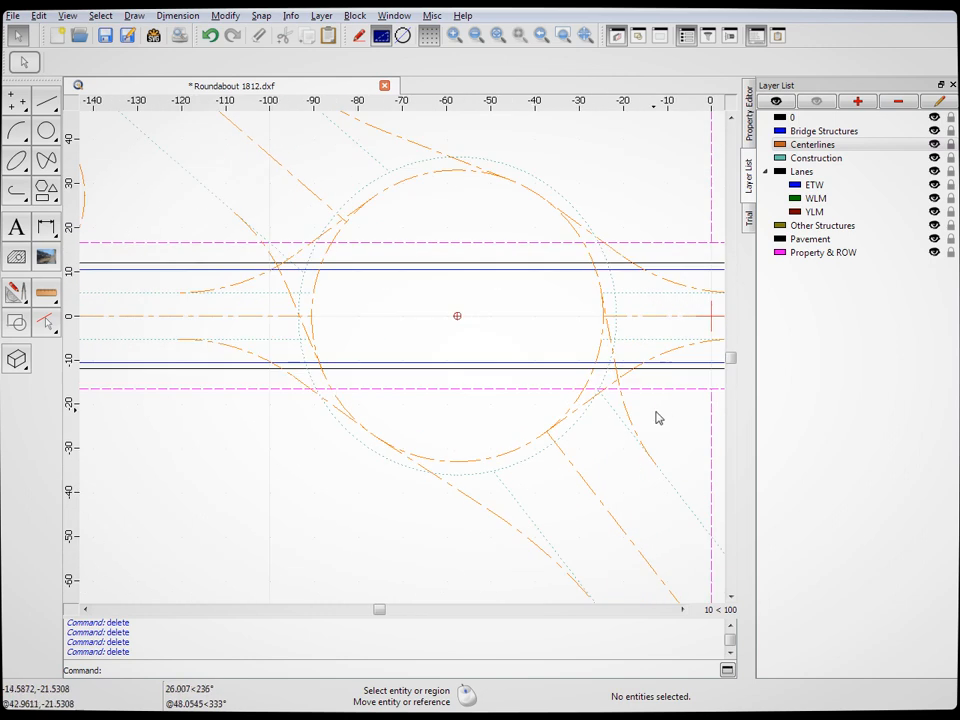
scroll(650, 417, "up", 2)
scroll(350, 332, "down", 5)
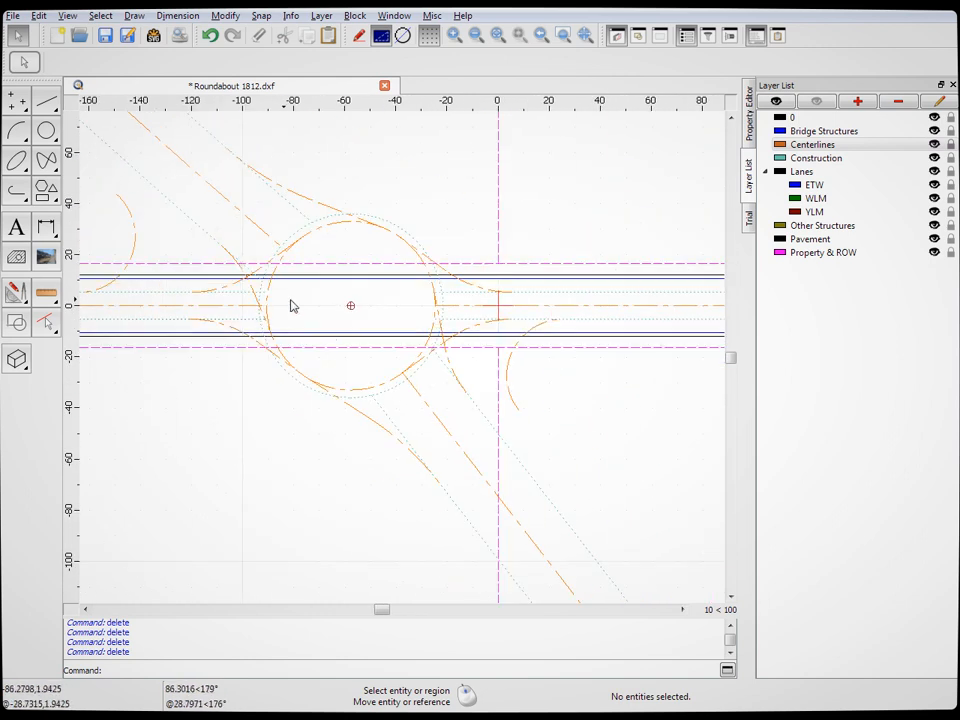
scroll(313, 318, "up", 2)
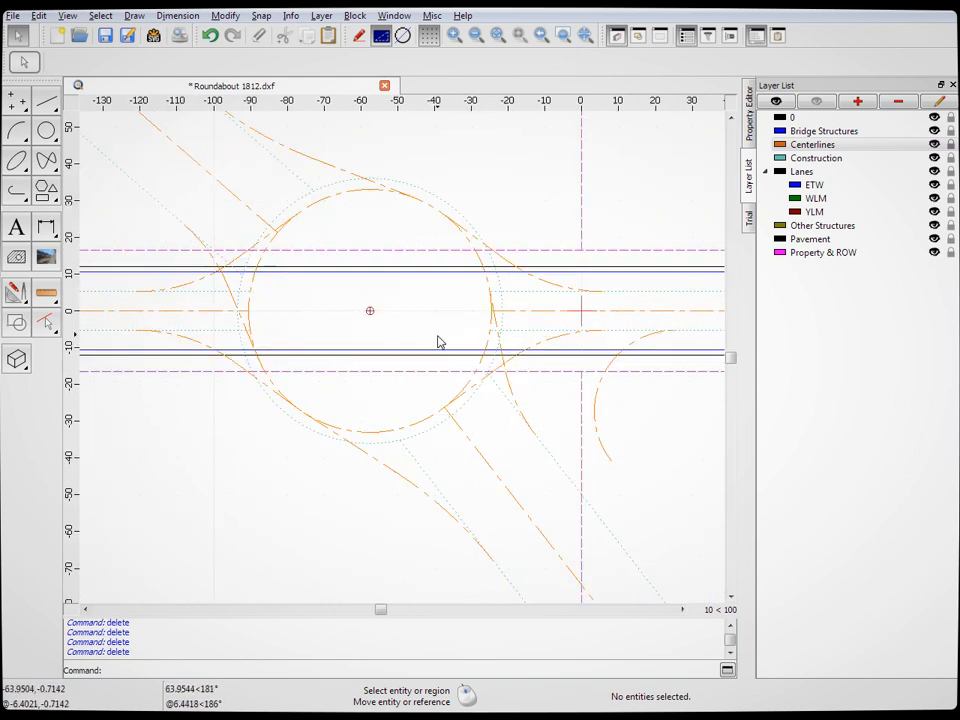
left_click(935, 159)
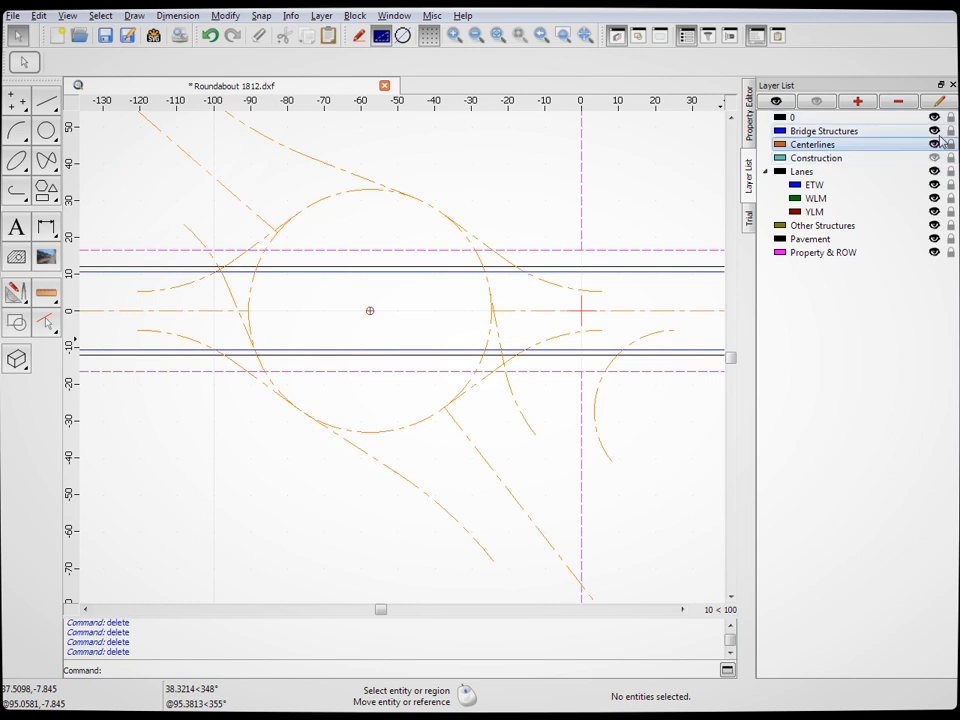
left_click(934, 131)
left_click(935, 145)
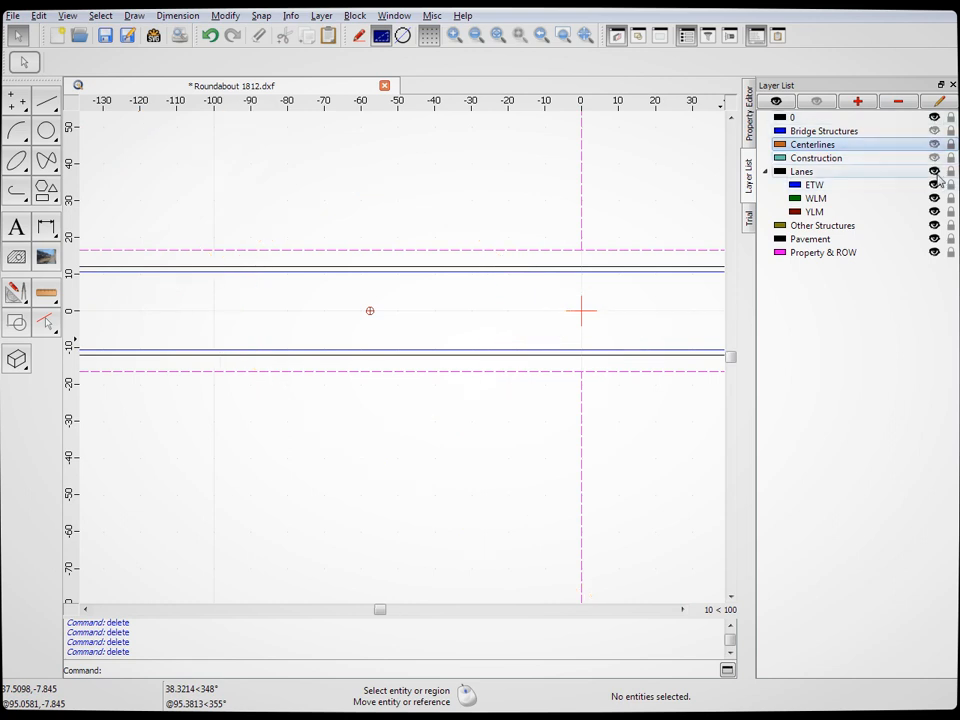
left_click(934, 239)
left_click(934, 252)
left_click(934, 185)
left_click(934, 145)
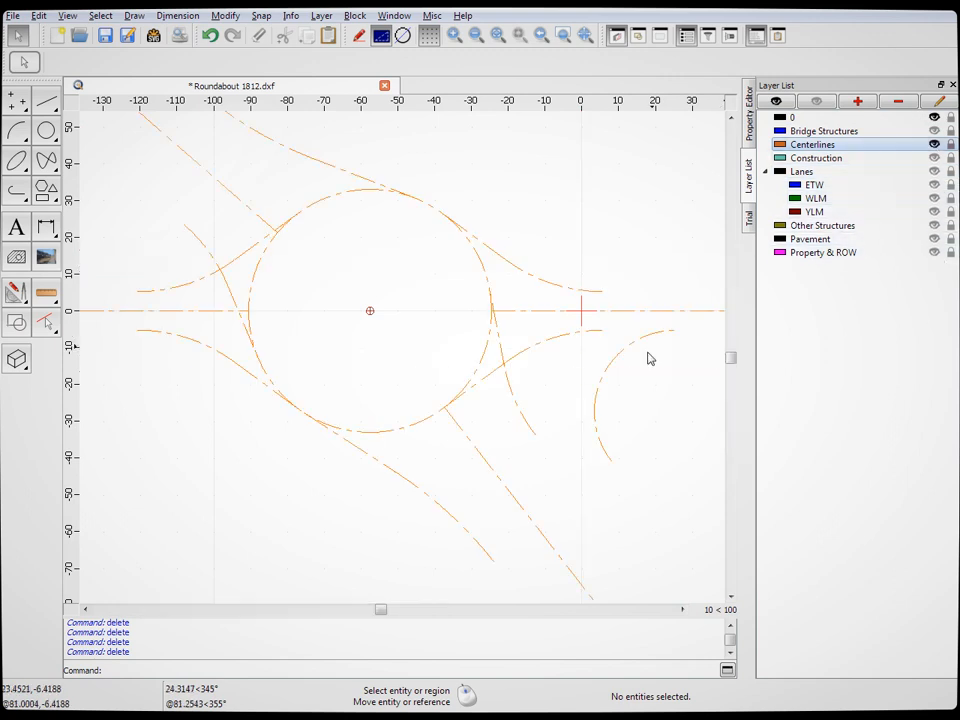
scroll(268, 495, "down", 2)
scroll(470, 348, "down", 3)
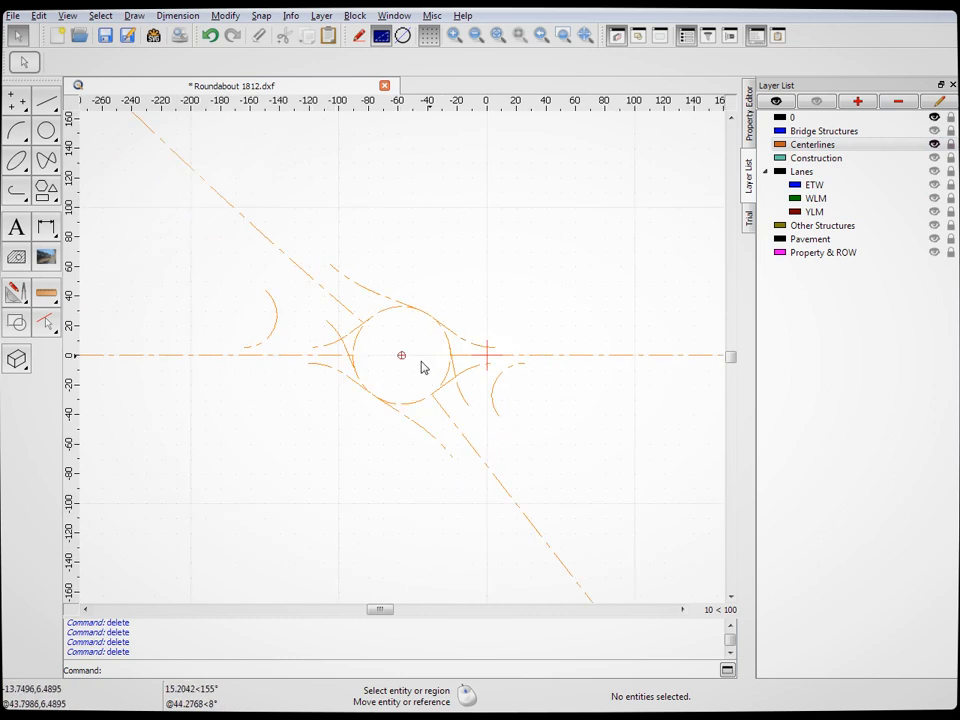
scroll(385, 371, "up", 3)
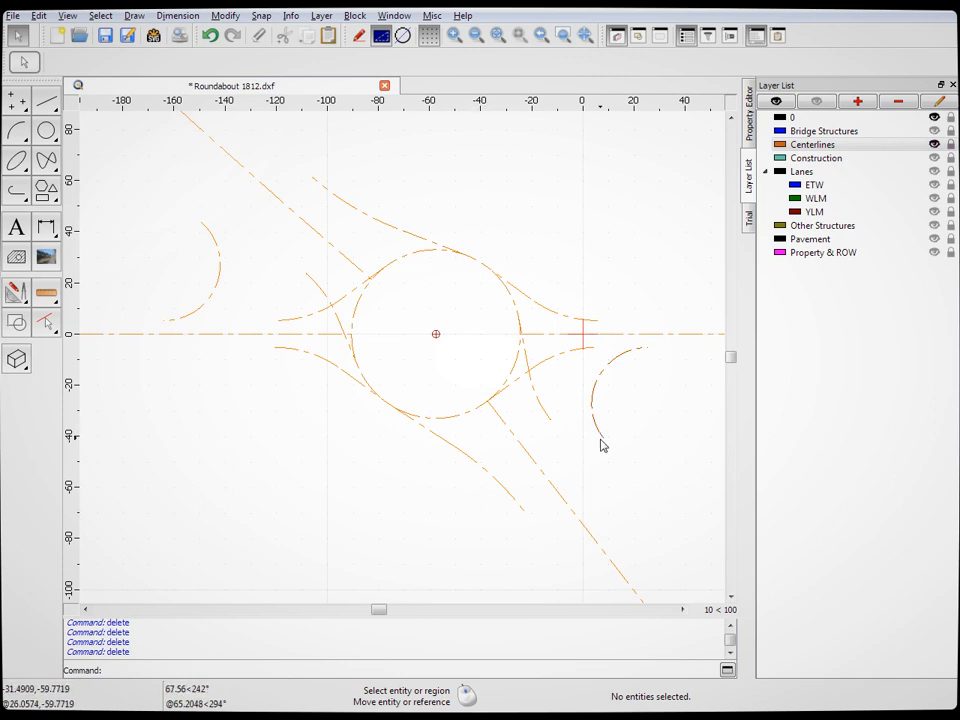
Make all the hidden layers visible again, from Bridge Structures and Construction to Lanes, Pavement and Property & ROW
left_click(934, 132)
left_click(933, 158)
left_click(933, 172)
left_click(933, 185)
left_click(934, 185)
left_click(934, 225)
left_click(934, 239)
left_click(934, 252)
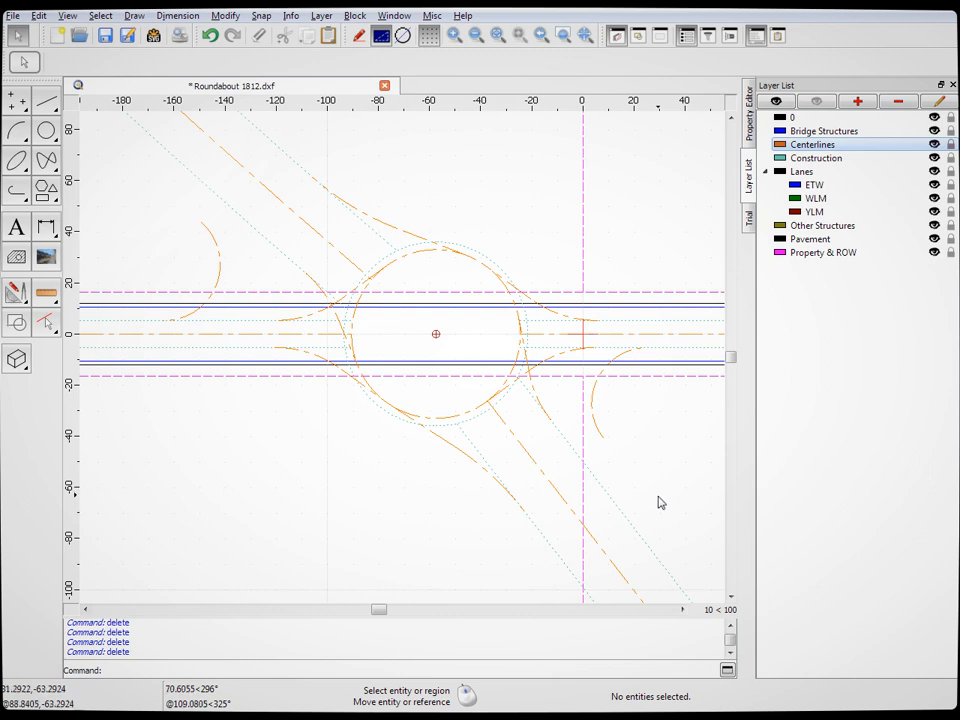
Delete the east road's northern arc and the west road's southern arc together with their tangent lines
left_click(563, 322)
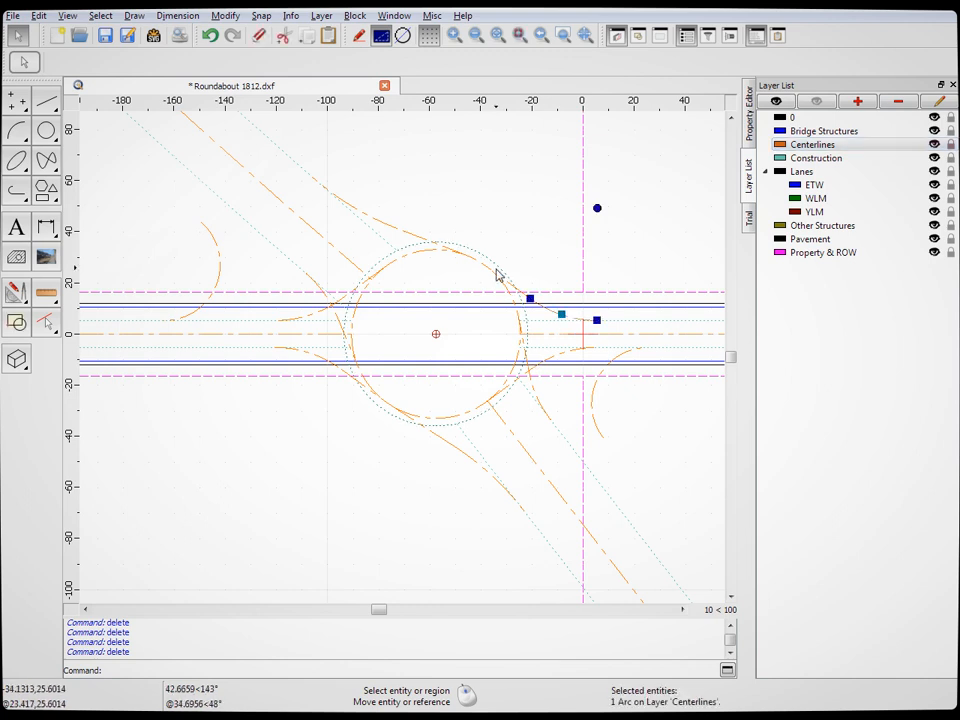
scroll(467, 298, "up", 3)
key("Escape")
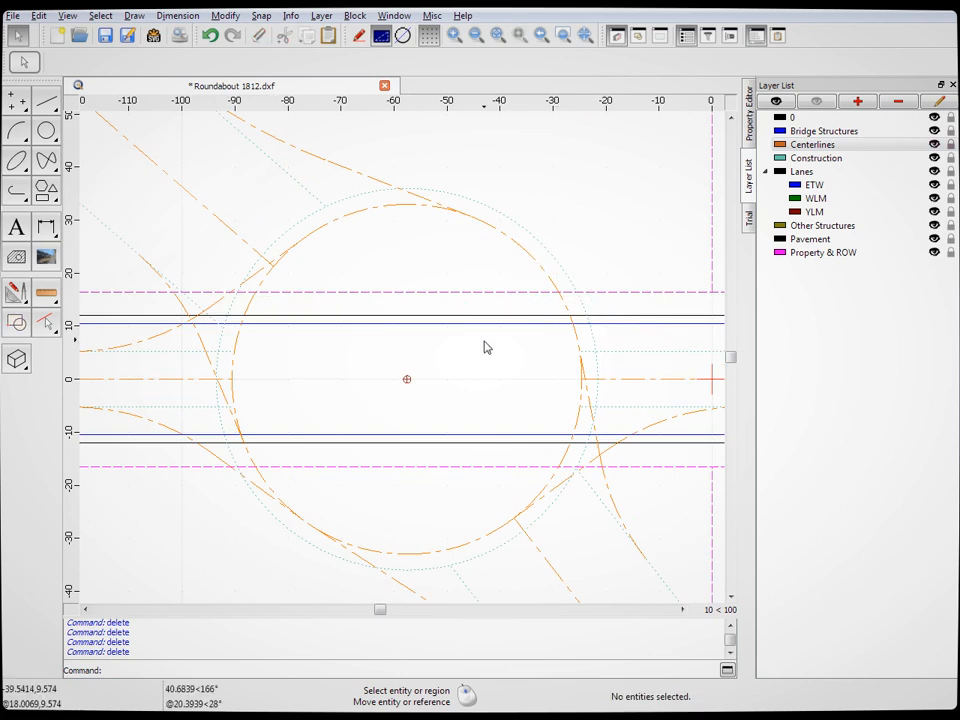
scroll(392, 375, "down", 3)
scroll(283, 424, "up", 2)
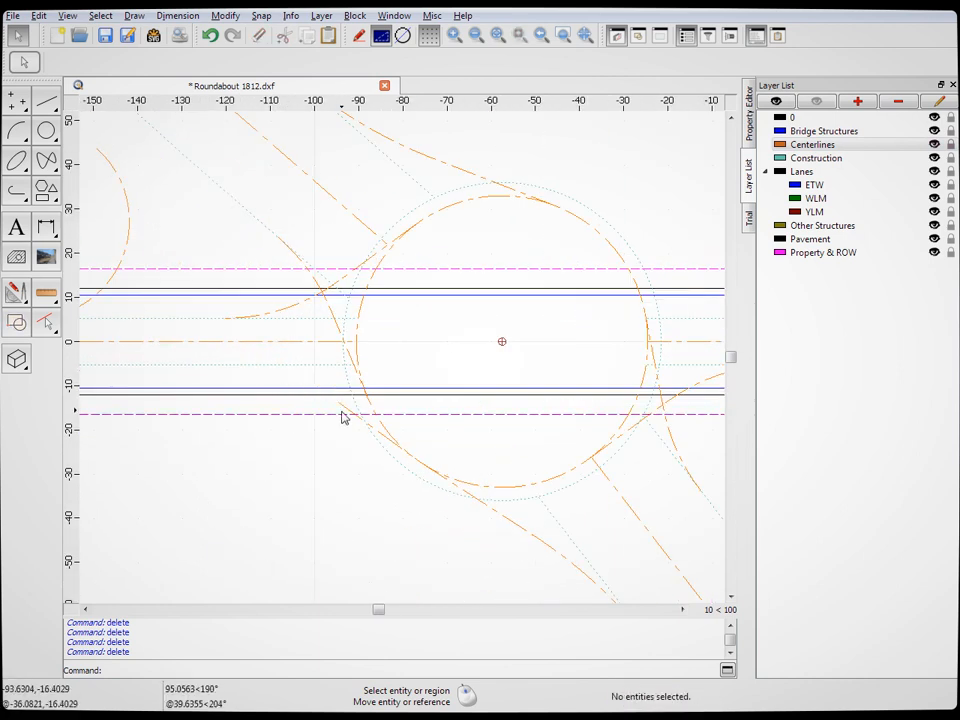
scroll(395, 514, "down", 3)
scroll(445, 487, "up", 2)
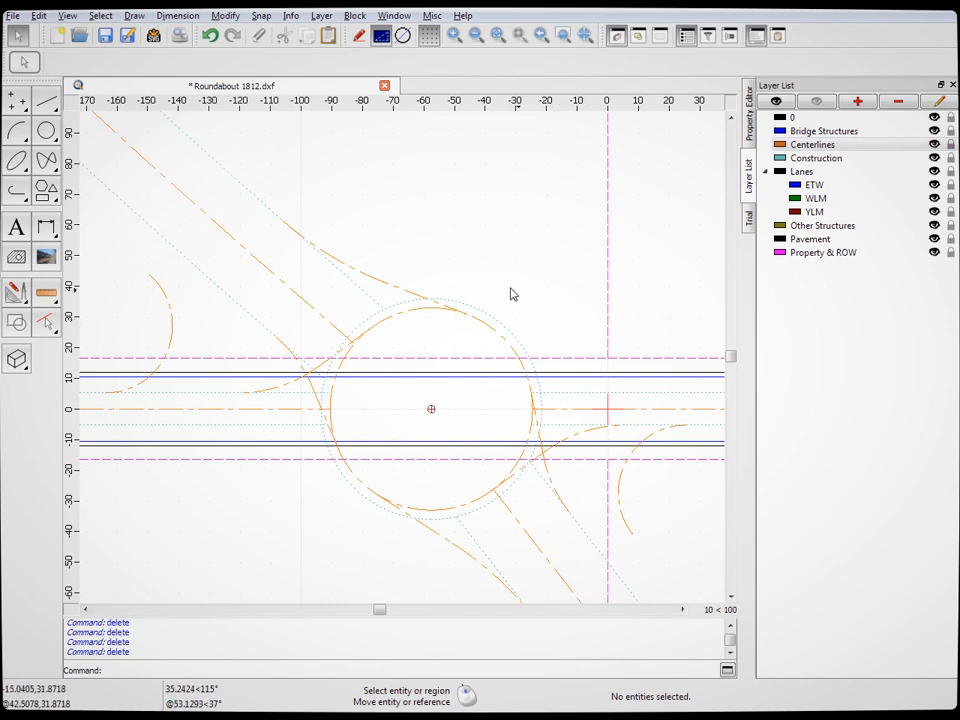
Offset the outer construction circle outward by 15 on the Construction layer
left_click(46, 101)
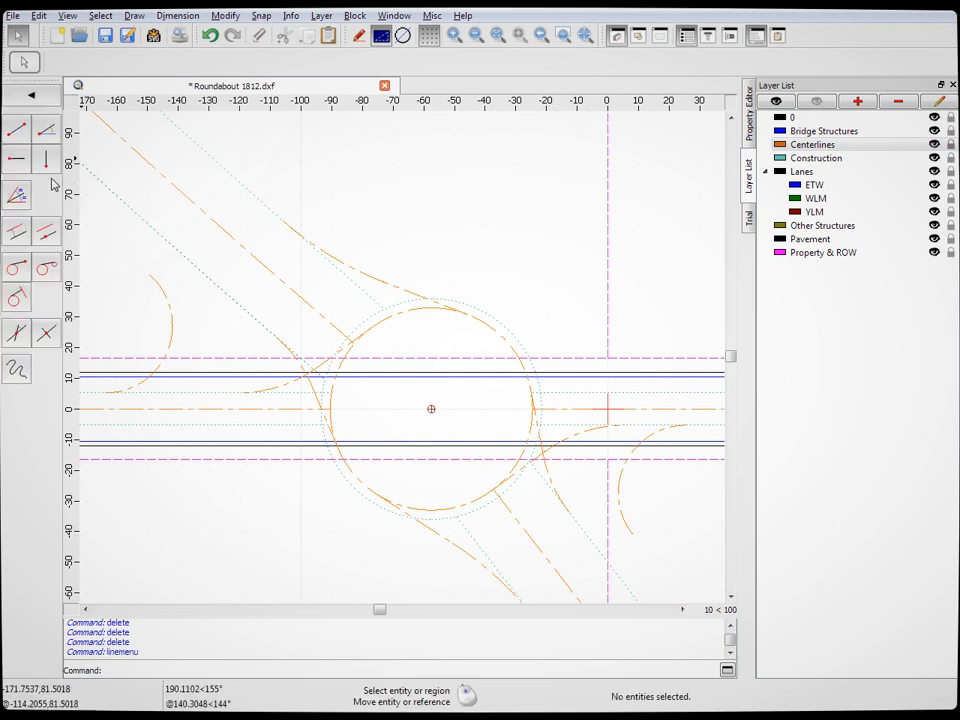
left_click(16, 234)
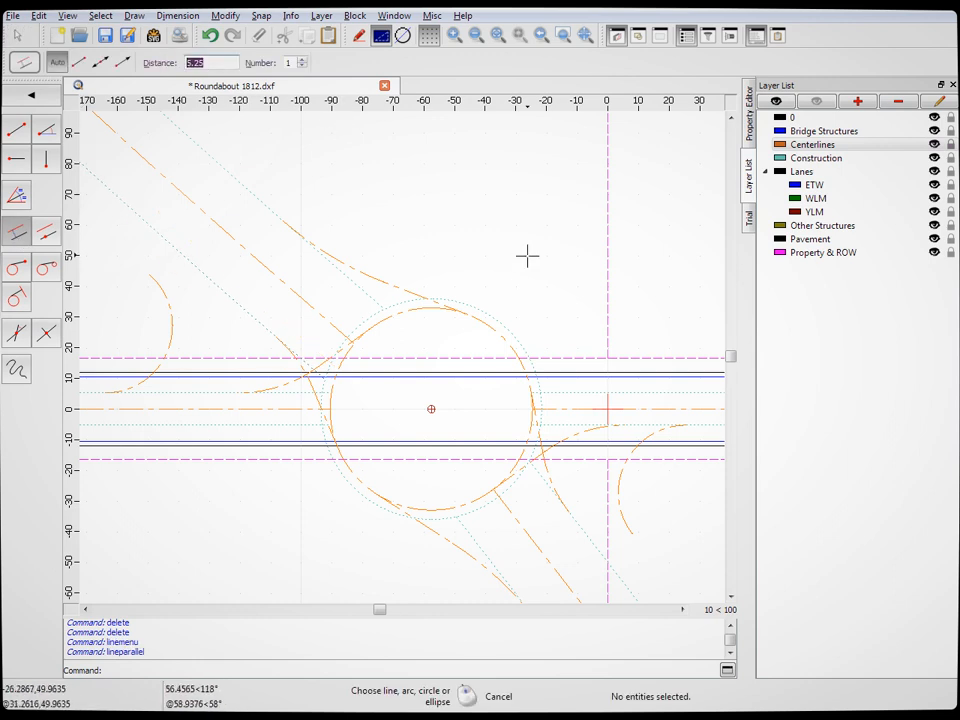
type("15")
left_click(815, 158)
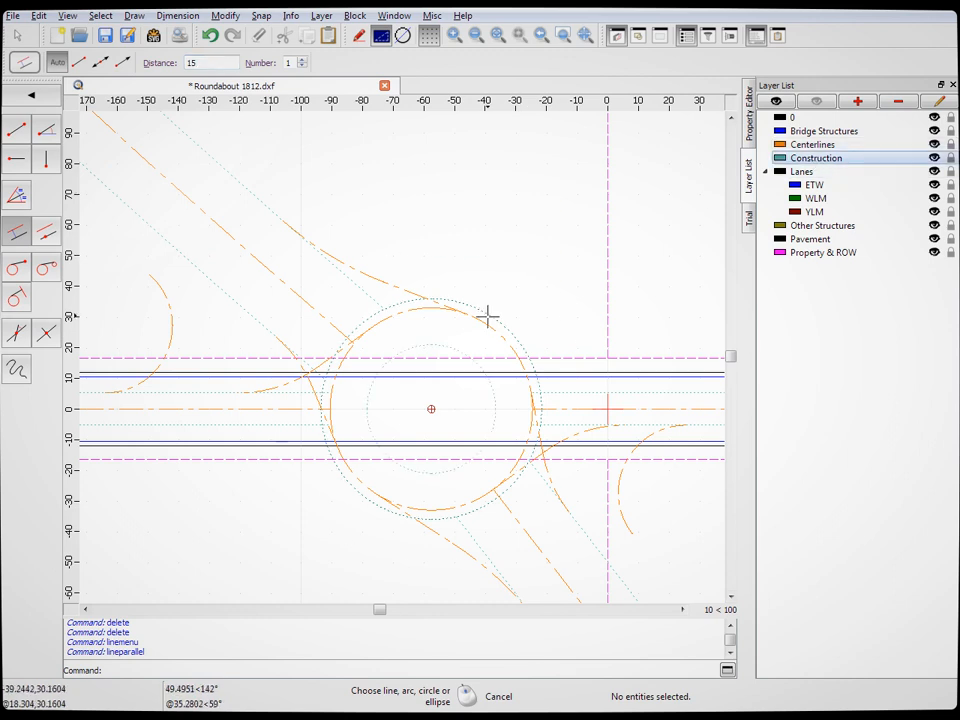
left_click(495, 314)
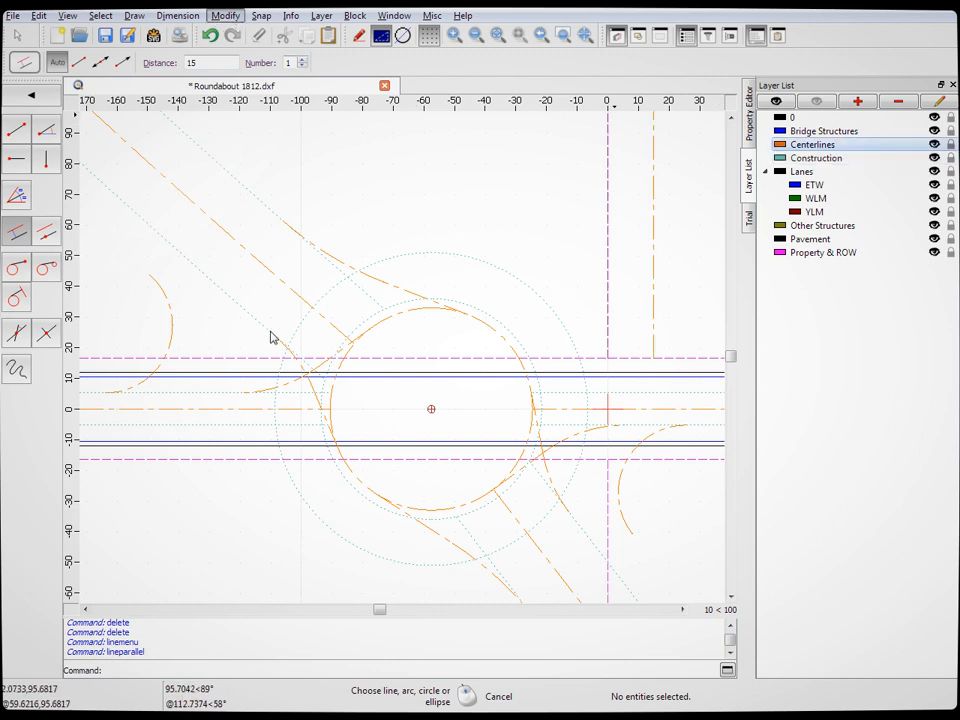
Round the largest construction circle with the east road's northern and west road's southern construction lines on the Centerlines layer, radius 44, without trimming
left_click(270, 331)
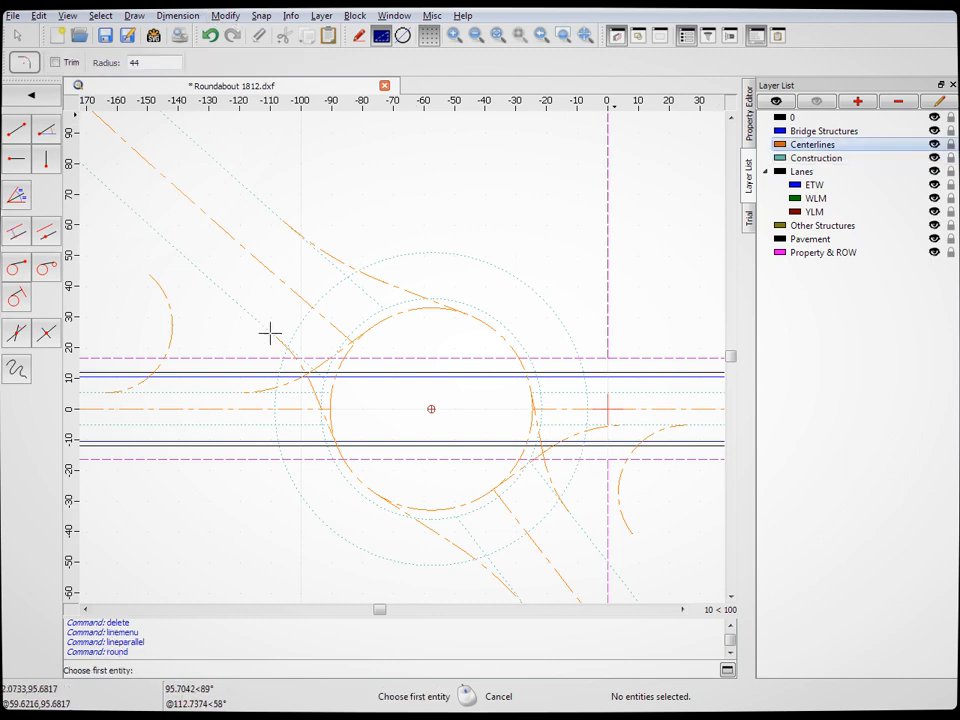
left_click(568, 390)
left_click(576, 343)
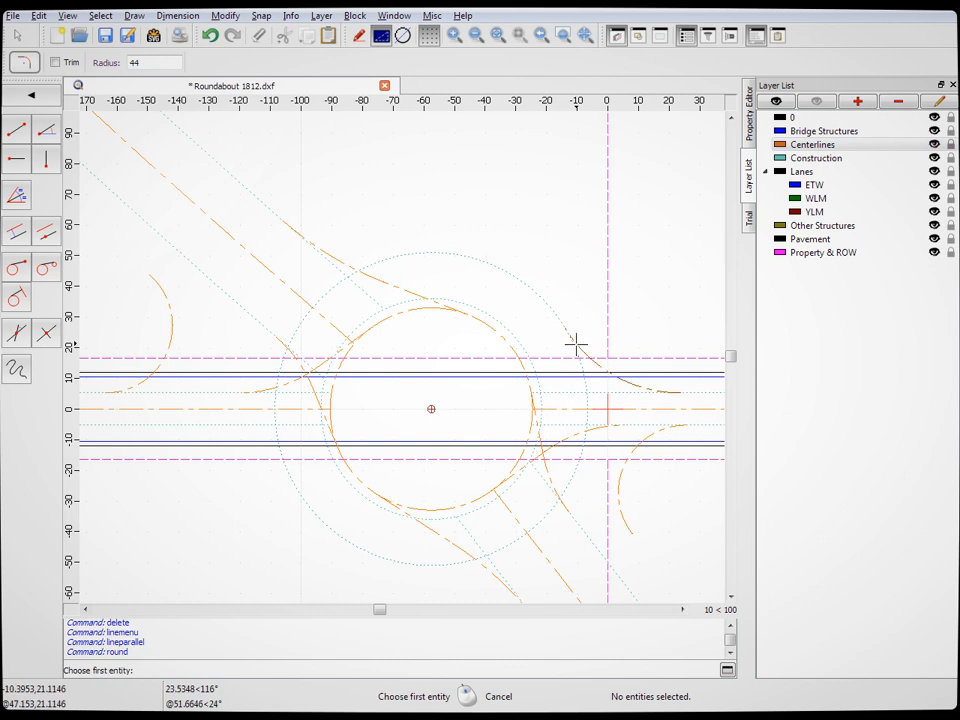
left_click(235, 455)
right_click(285, 498)
Draw a line tangent to both the west road's new southern arc and the inner centerline circle
scroll(350, 514, "up", 3)
scroll(448, 392, "down", 3)
scroll(439, 486, "up", 2)
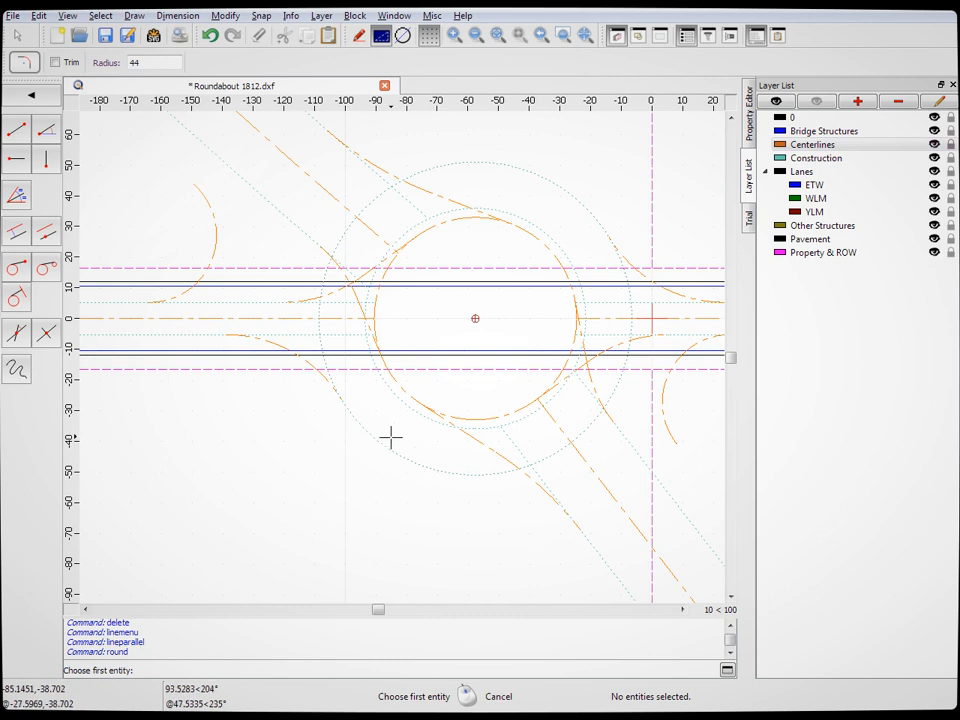
scroll(392, 435, "up", 2)
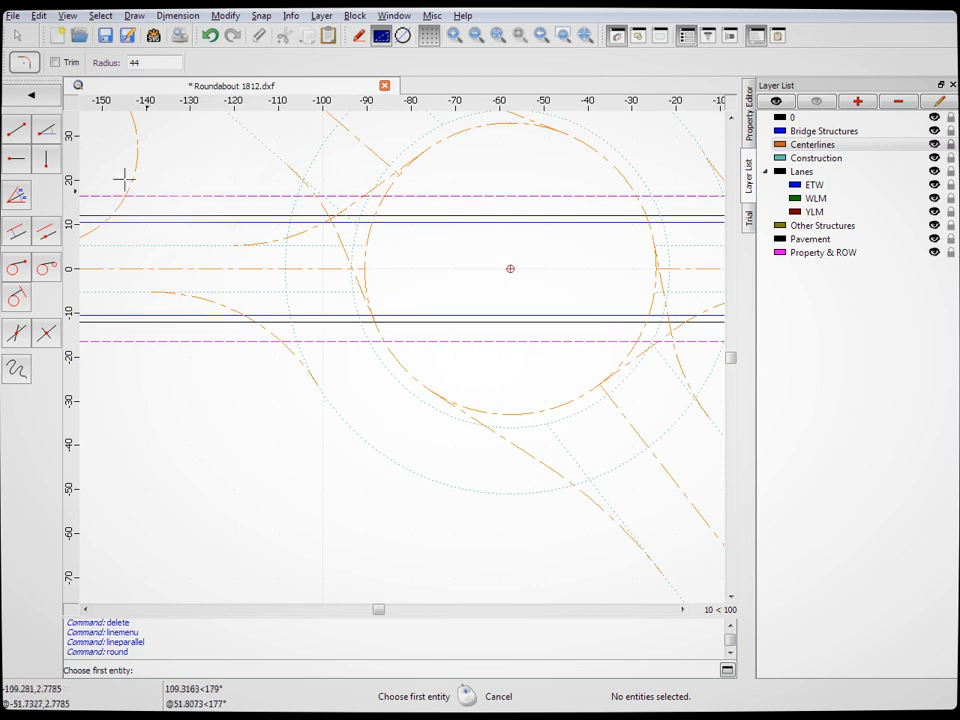
left_click(17, 35)
left_click(50, 115)
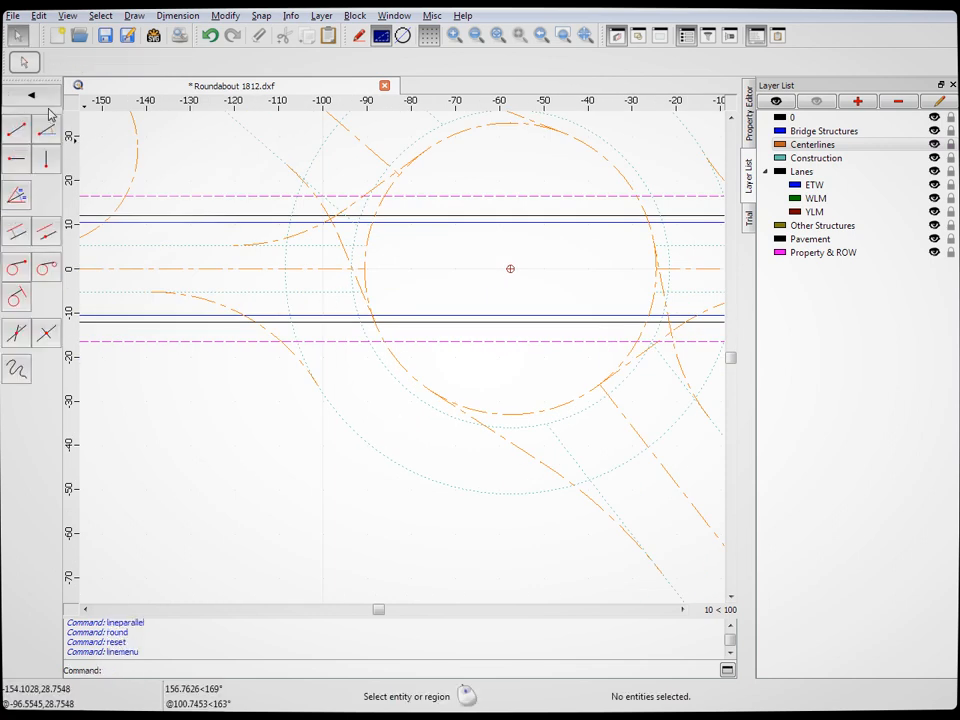
left_click(47, 268)
left_click(229, 308)
left_click(471, 407)
Draw a line tangent to both the east road's new northern arc and the inner centerline circle
scroll(431, 527, "down", 1)
scroll(431, 527, "down", 3)
scroll(508, 347, "up", 4)
scroll(489, 396, "down", 2)
scroll(619, 433, "up", 3)
left_click(684, 421)
left_click(326, 282)
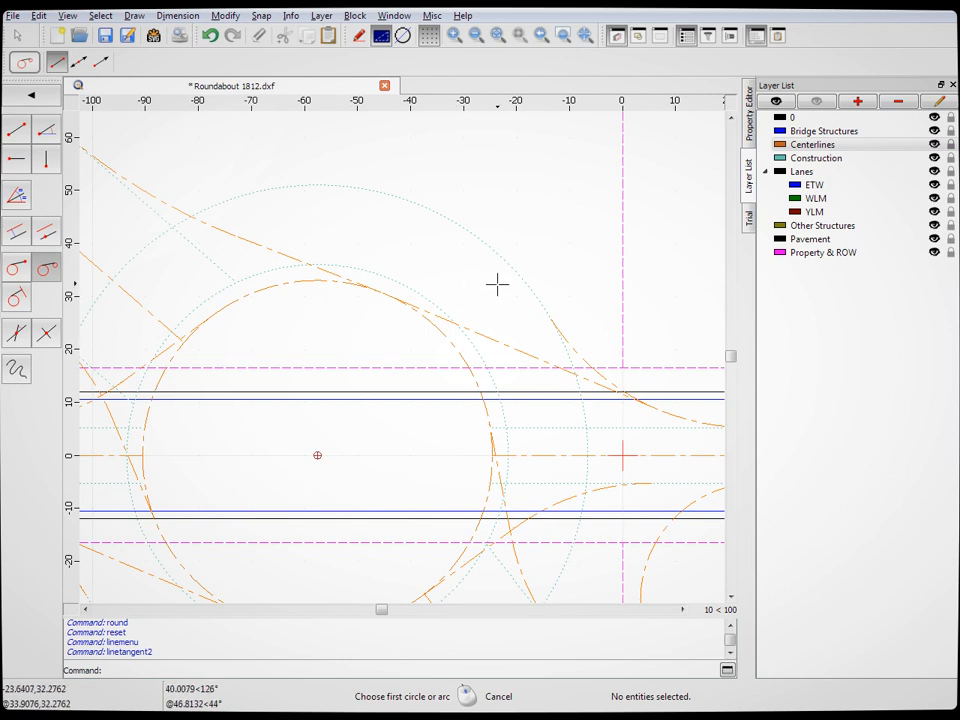
scroll(366, 304, "up", 3)
scroll(429, 336, "down", 5)
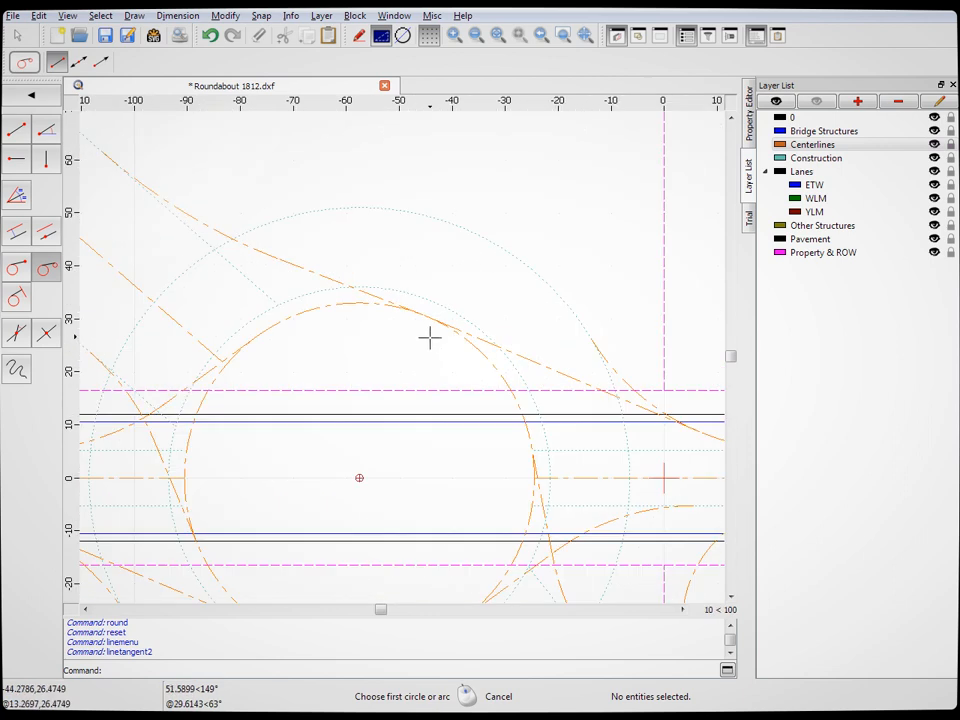
scroll(492, 213, "down", 3)
scroll(466, 306, "up", 3)
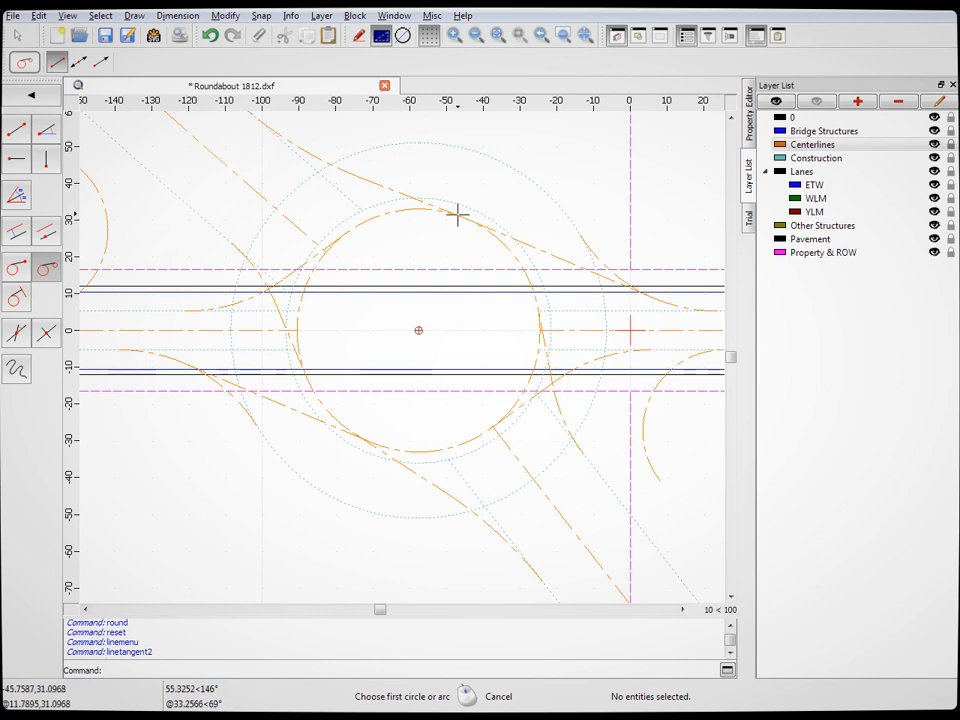
Examine where the east road's northern tangent line touches the inner centerline circle, using end-point snapping
scroll(465, 216, "up", 6)
left_click(15, 131)
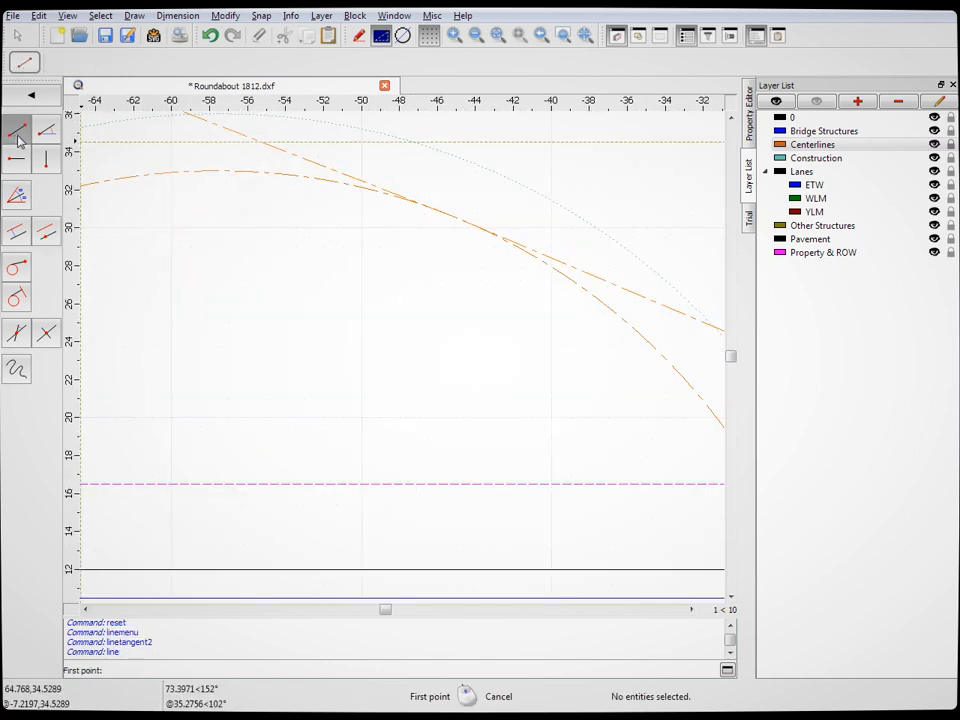
left_click(15, 164)
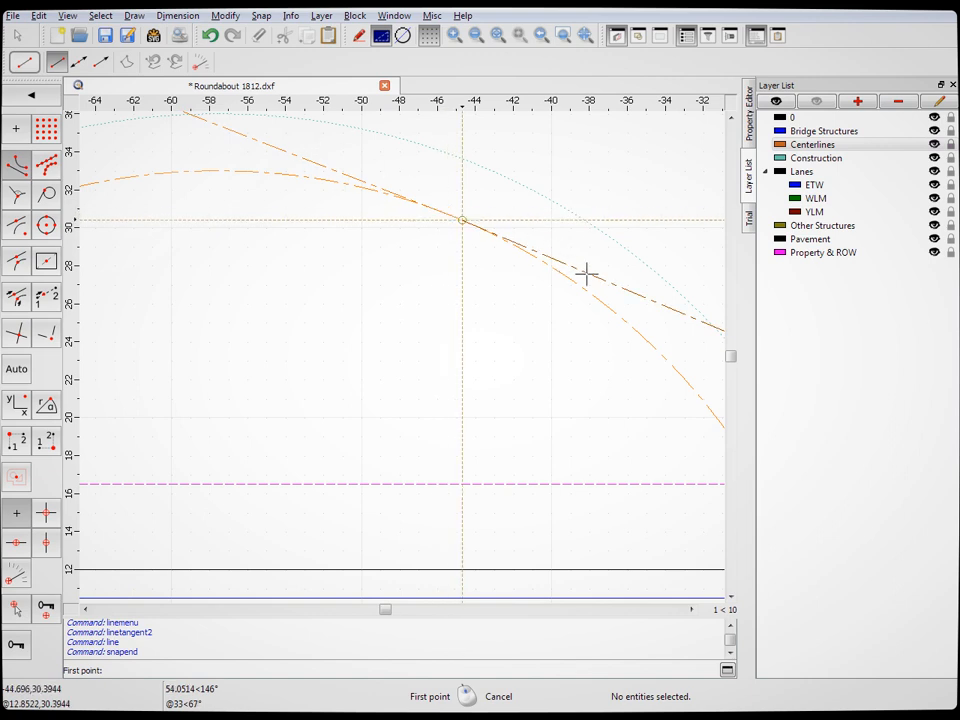
scroll(456, 340, "down", 4)
scroll(456, 340, "down", 4)
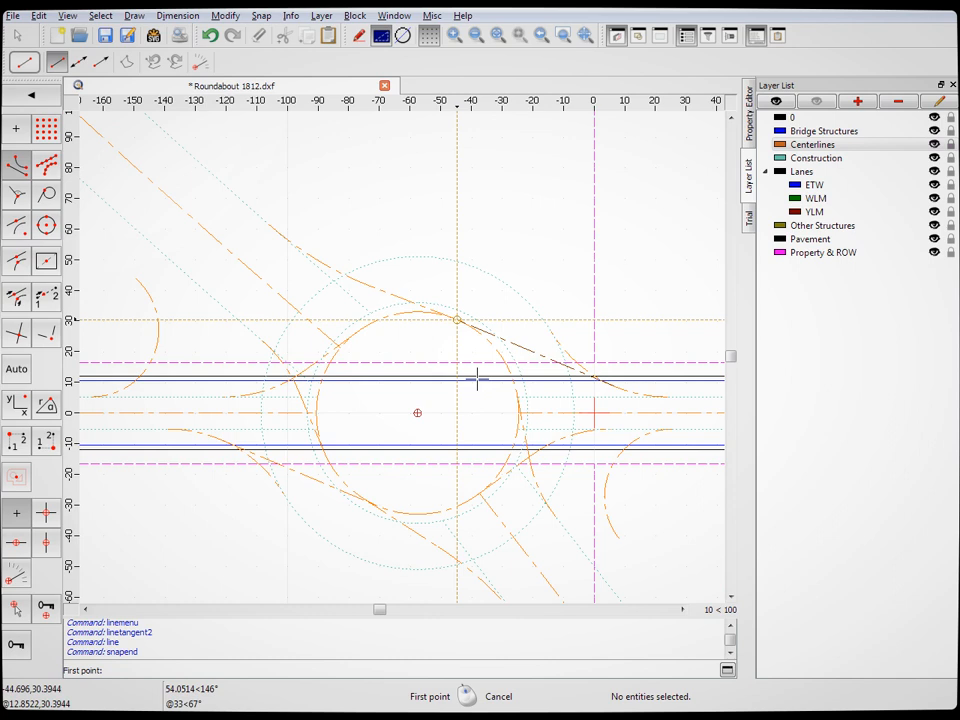
scroll(426, 343, "down", 2)
scroll(426, 308, "up", 3)
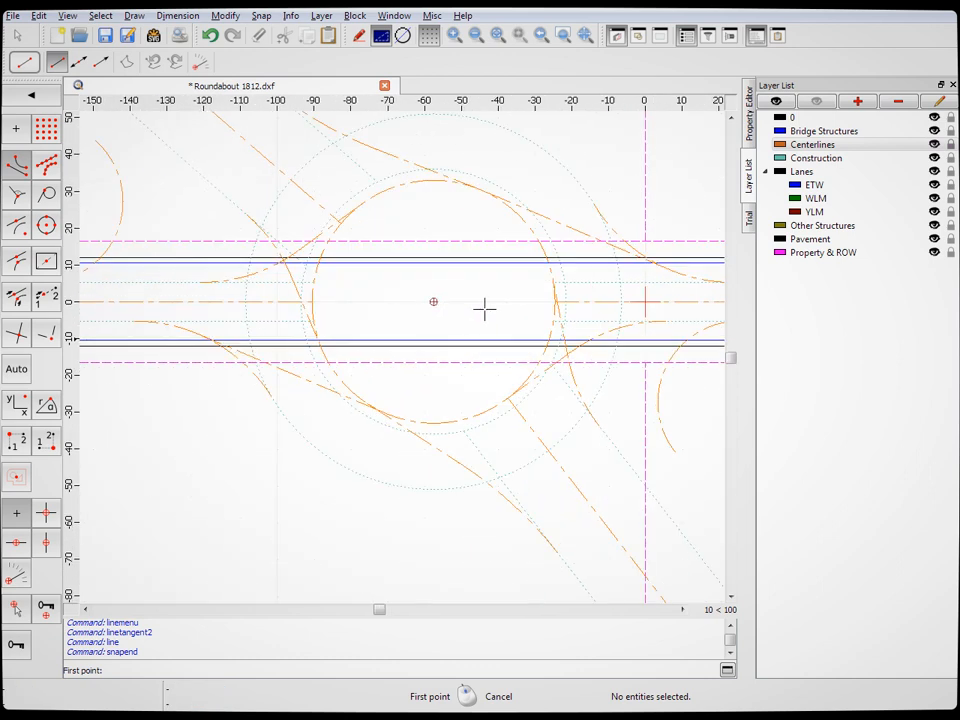
scroll(456, 300, "down", 2)
scroll(473, 298, "up", 1)
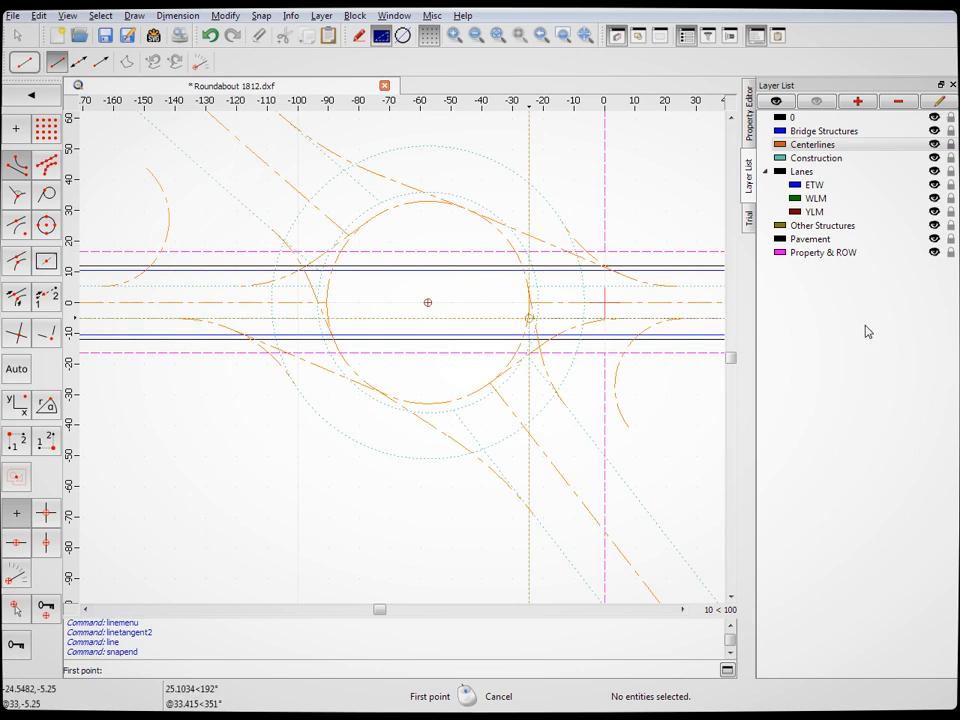
Offset the east road's northern and tight southern arcs and the west road's two arcs nearest the circle outward by 5.25 on layer ETW
left_click(50, 96)
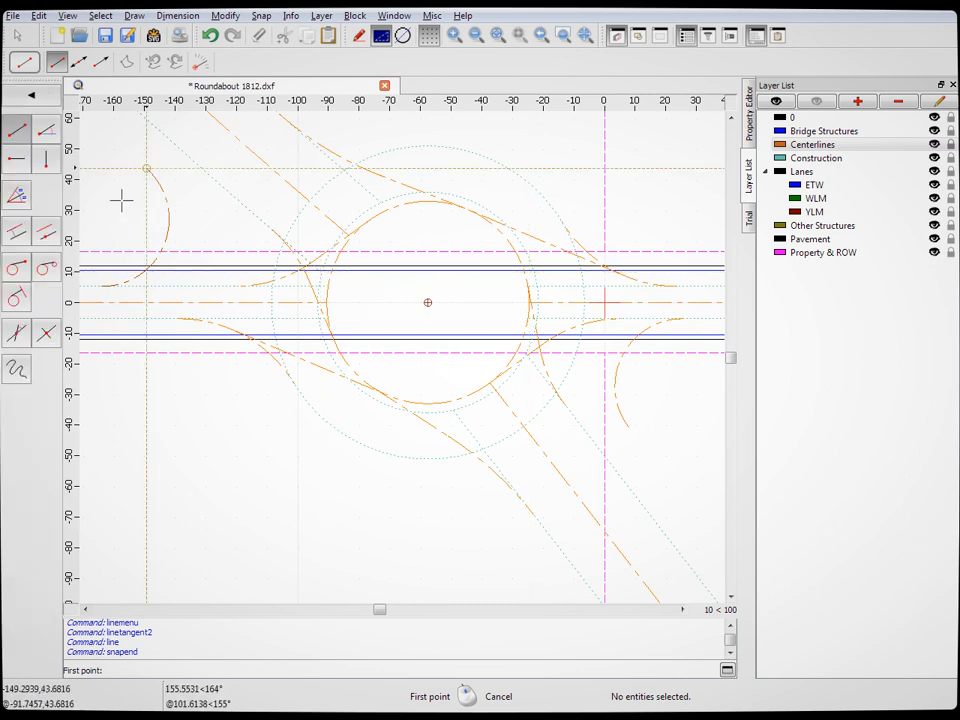
left_click(18, 233)
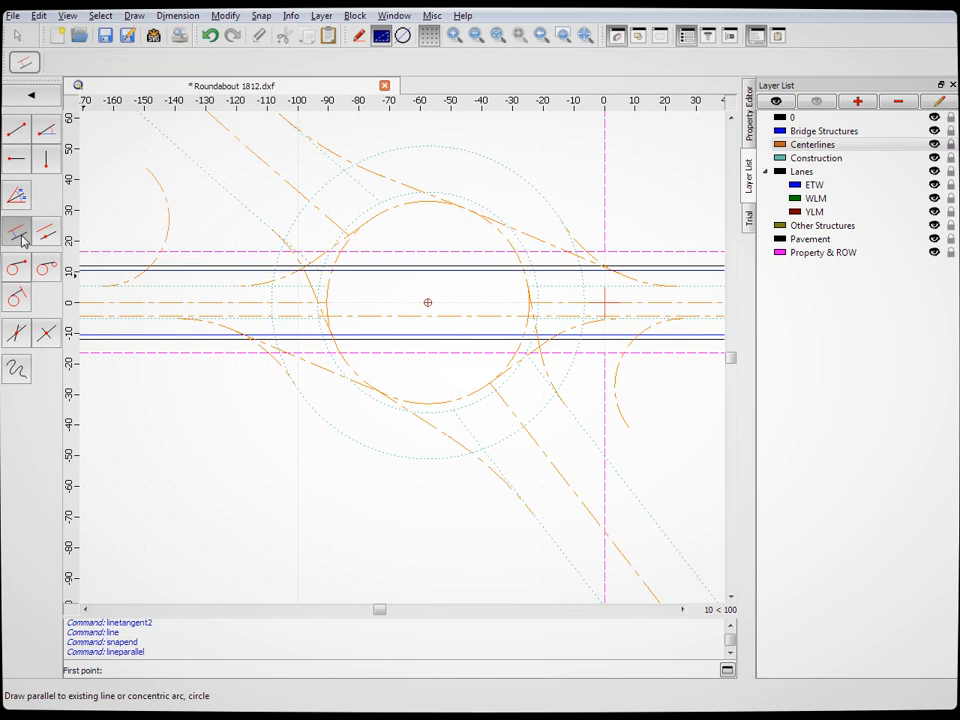
double_click(200, 63)
type("15")
left_click_drag(220, 63, 135, 58)
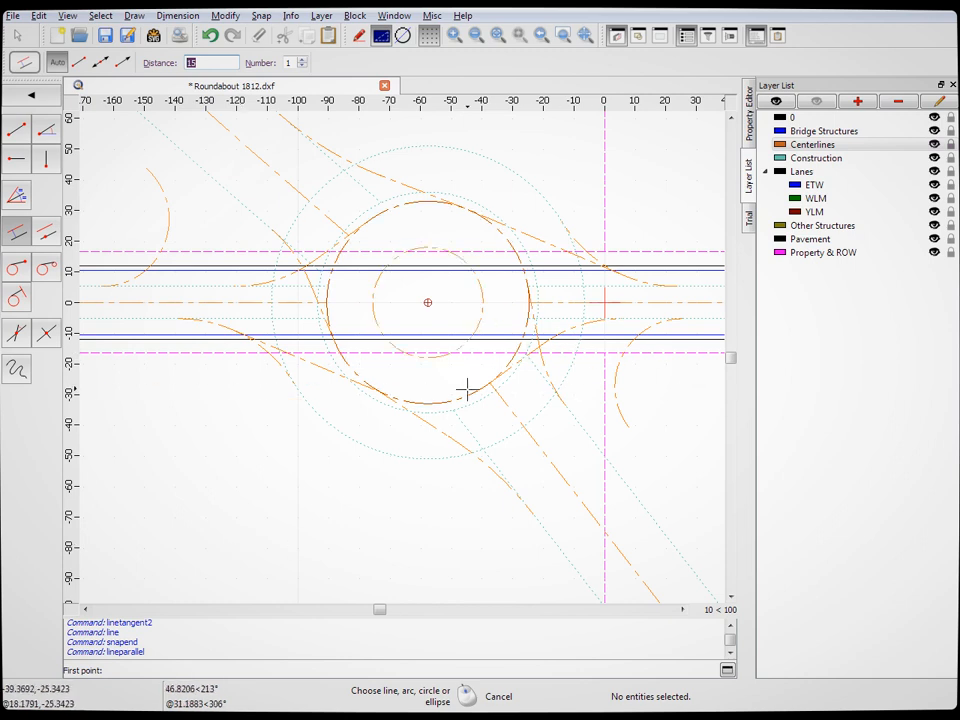
left_click(849, 191)
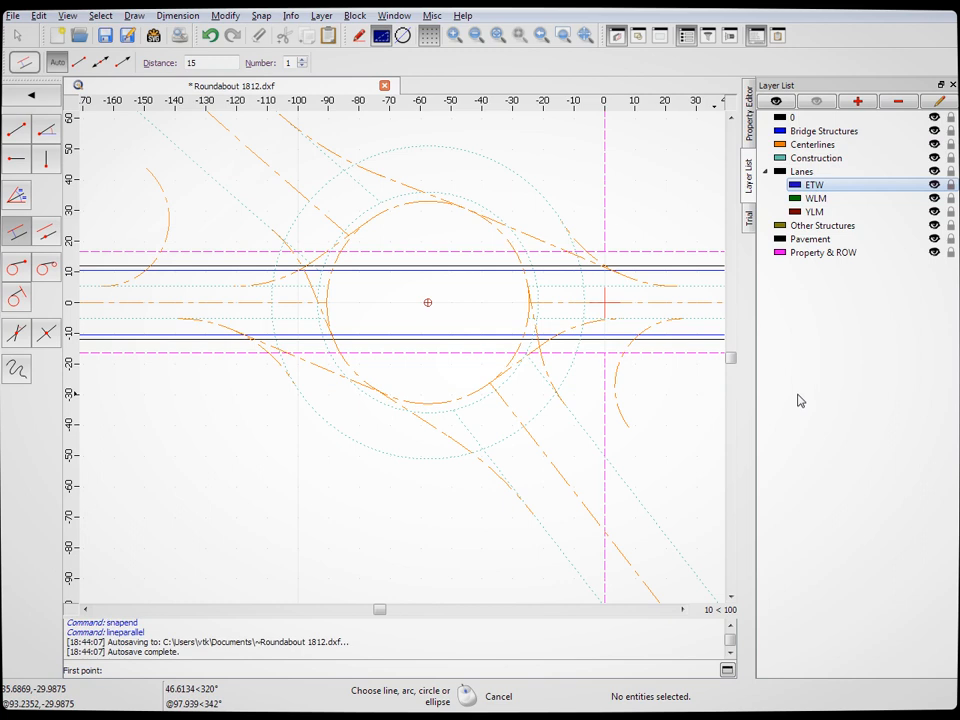
left_click_drag(213, 66, 161, 65)
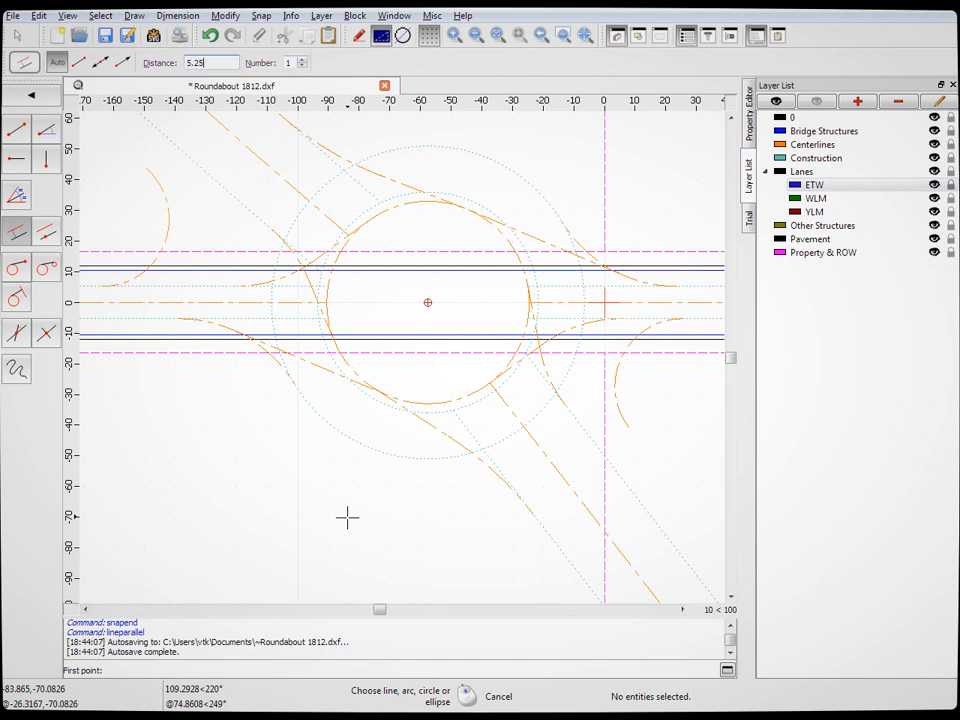
left_click(654, 329)
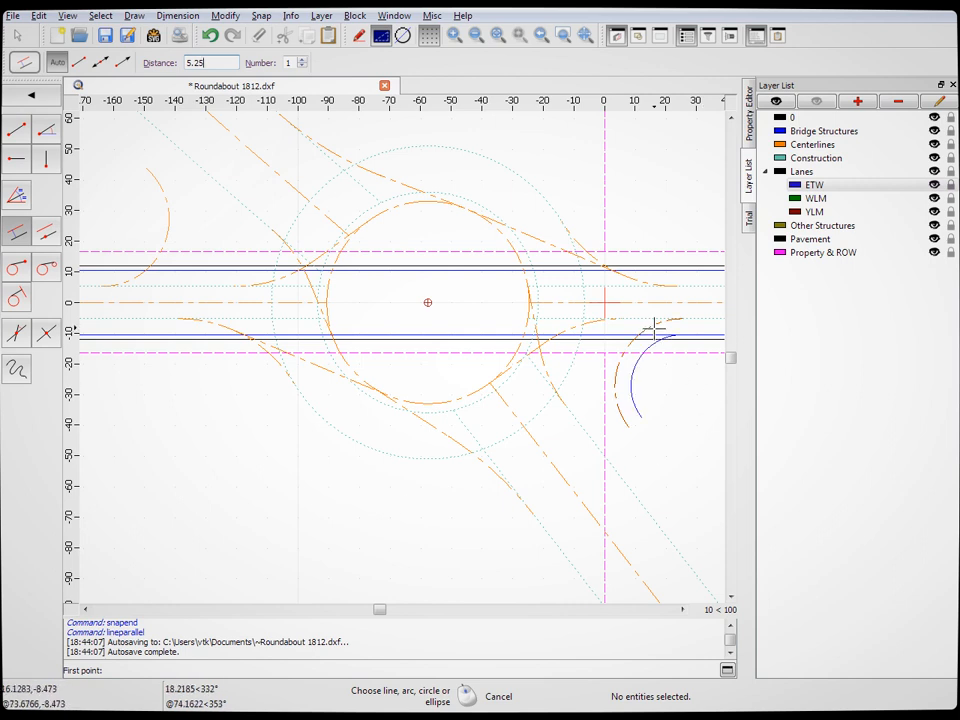
left_click(581, 241)
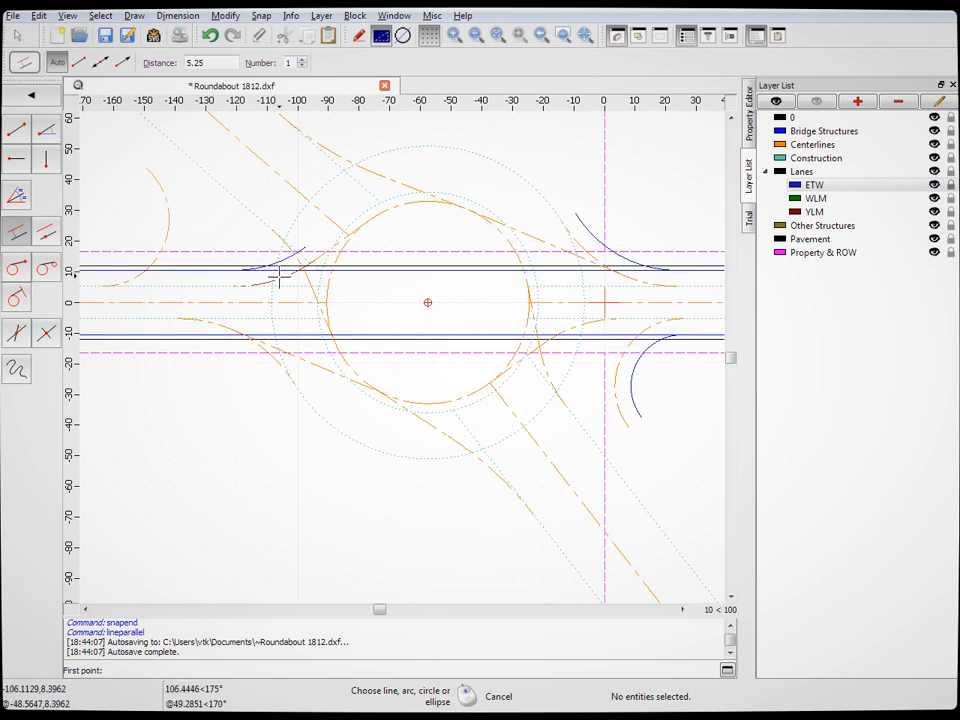
left_click(279, 275)
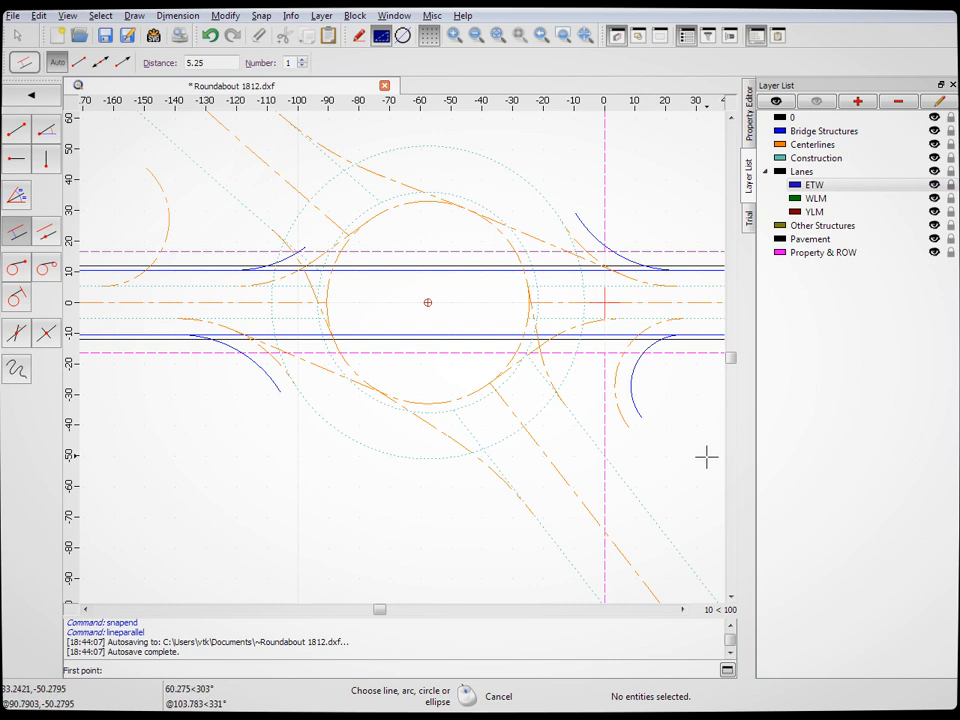
Break out the southern ETW edge line segment between the end points of the west and east roads' southern ETW arcs
left_click(225, 15)
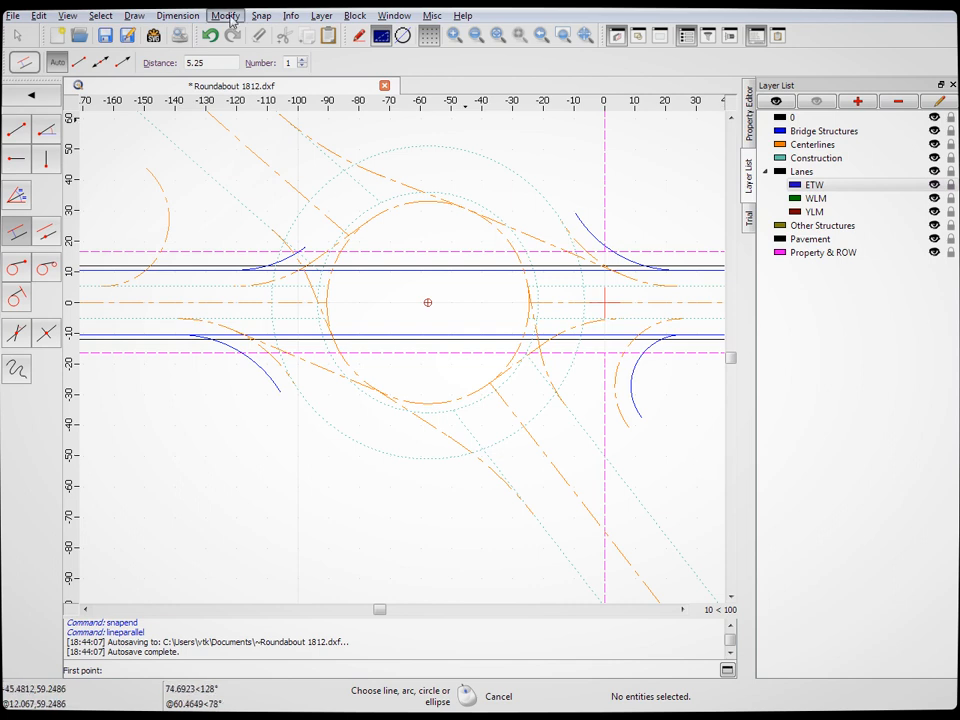
left_click(386, 386)
left_click(16, 163)
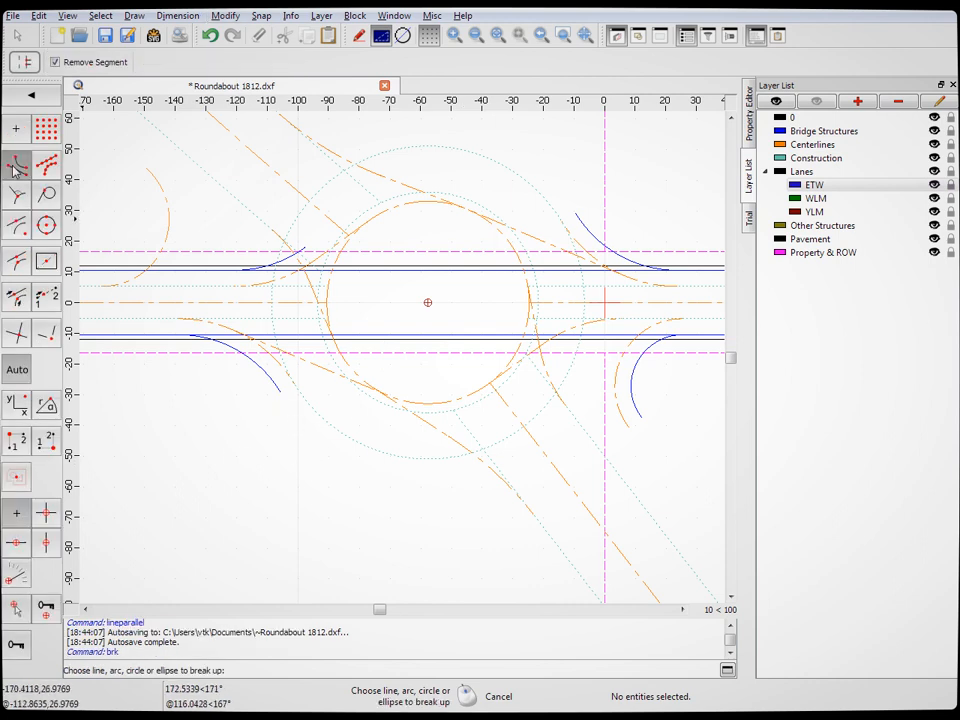
left_click(216, 333)
left_click(179, 334)
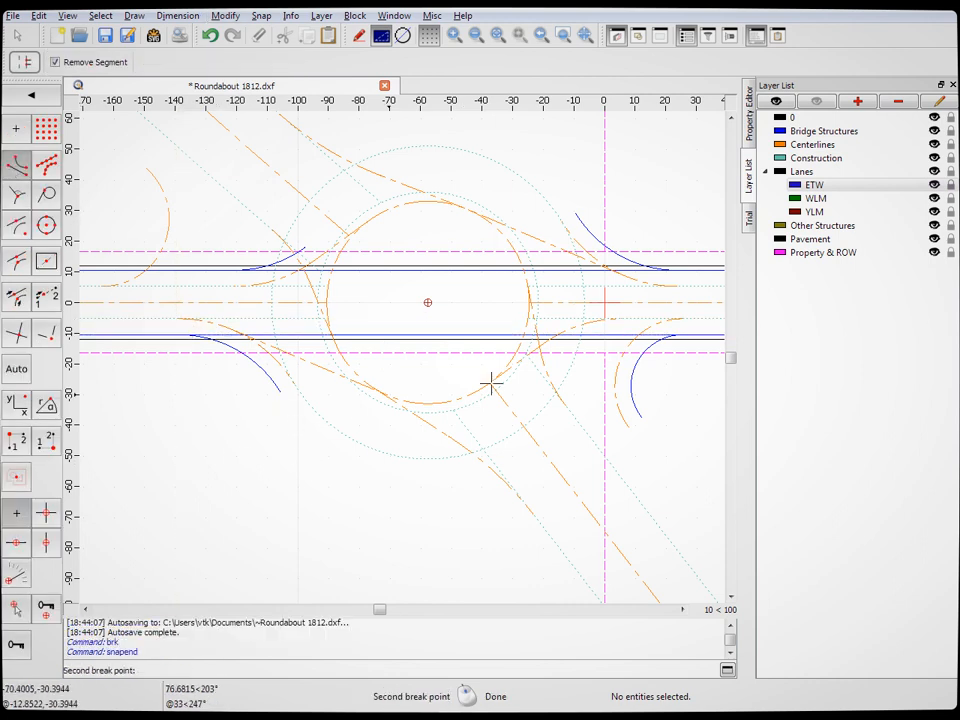
left_click(670, 329)
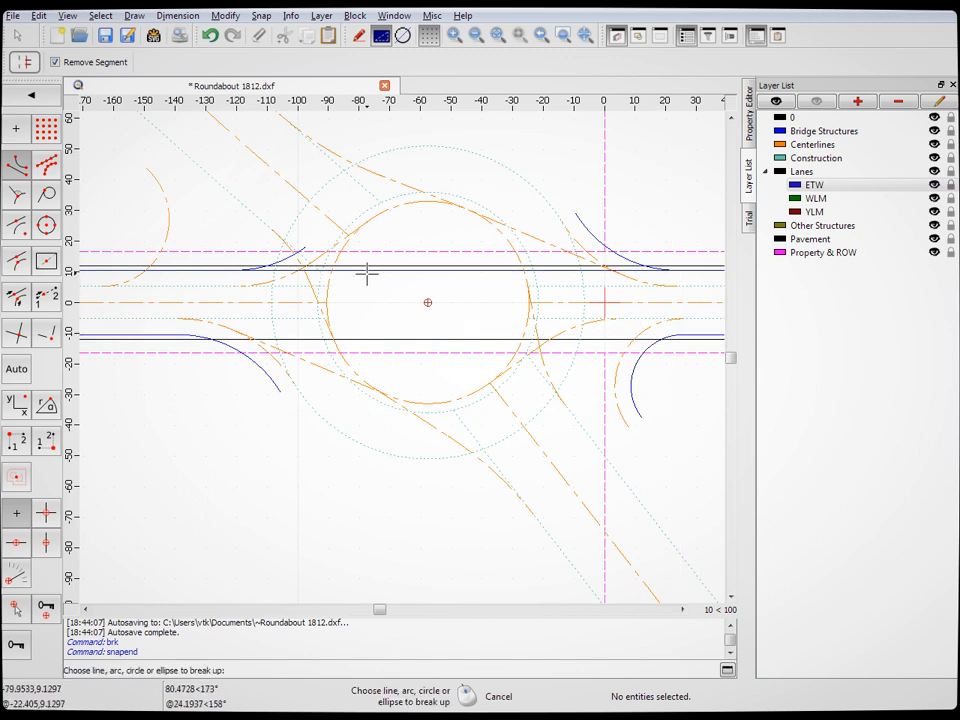
Break out the northern ETW edge line segment between the end points of the west and east roads' northern ETW arcs
left_click(300, 291)
left_click(240, 269)
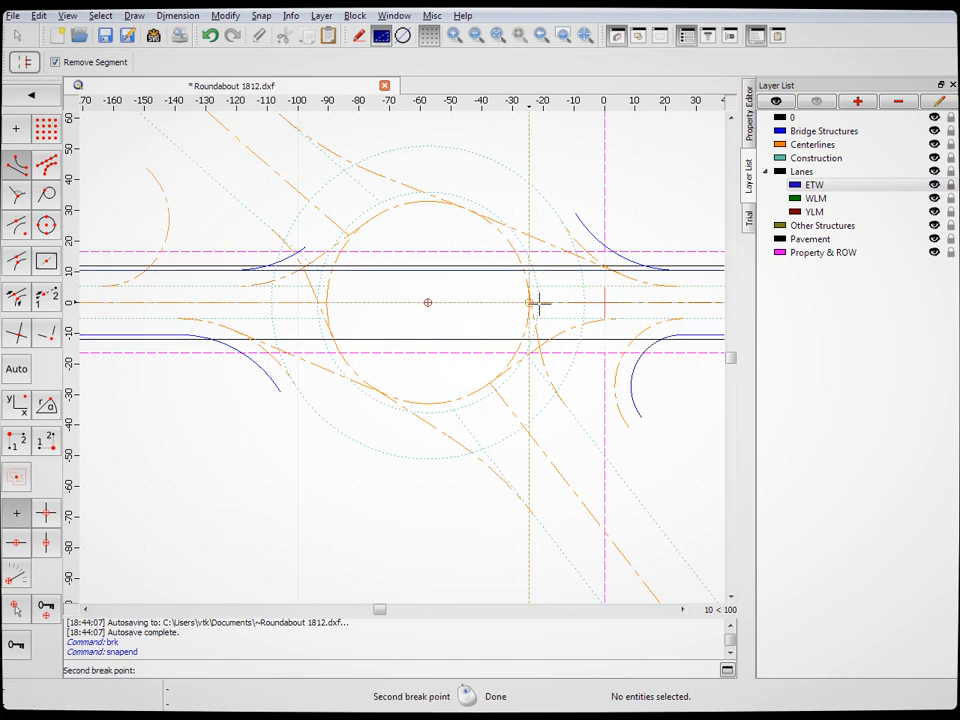
left_click(650, 270)
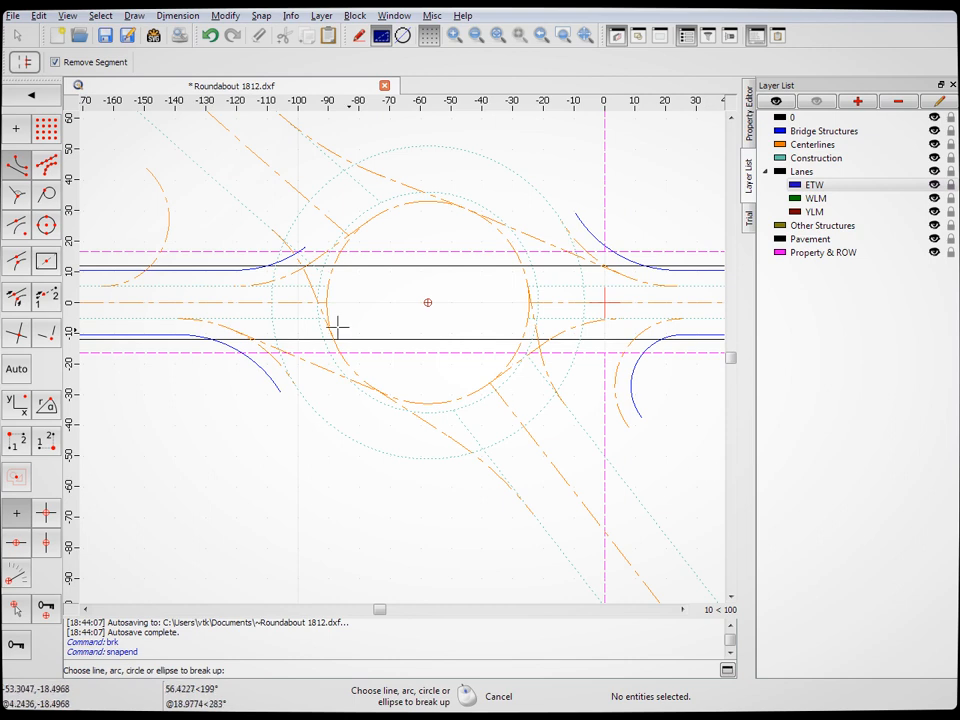
Offset all six east-west road centerline arcs by 5.25 toward the road's center on layer YLM
left_click(52, 95)
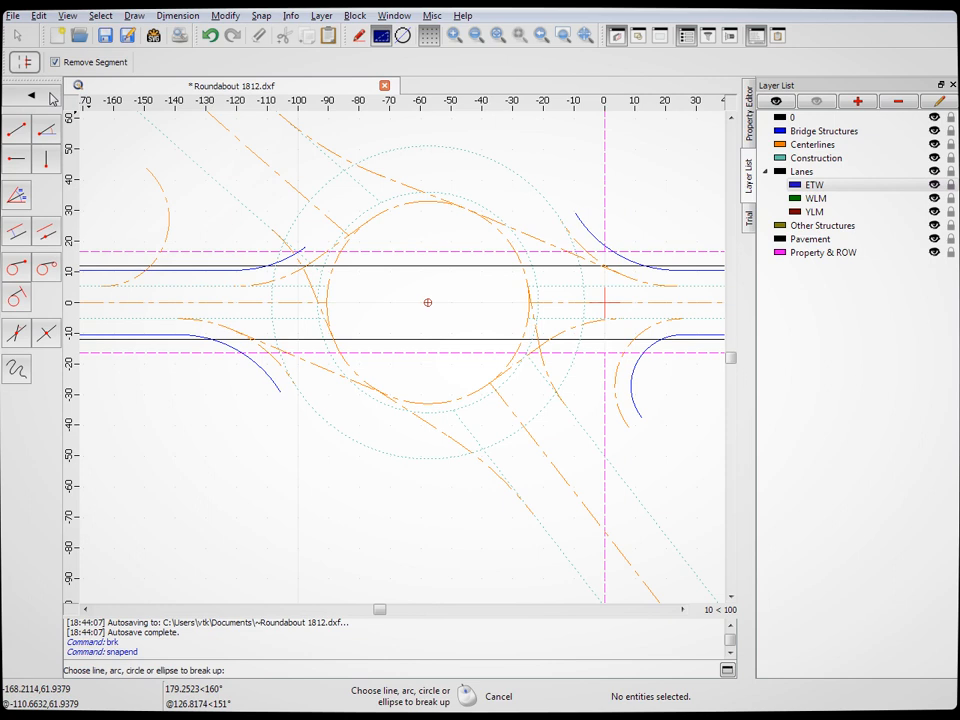
left_click(17, 233)
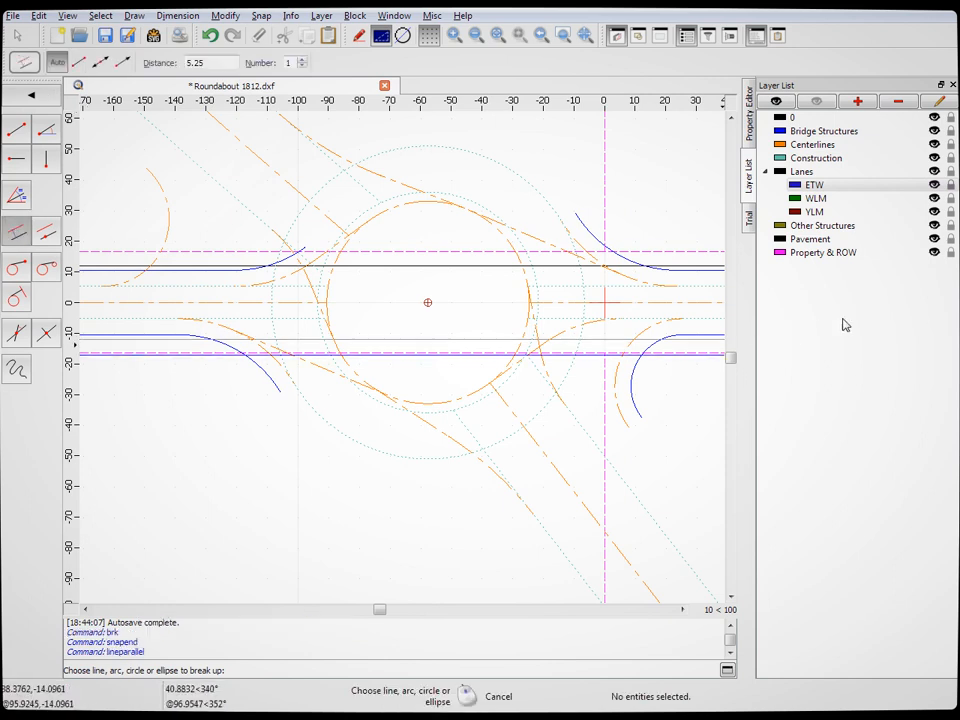
left_click(821, 211)
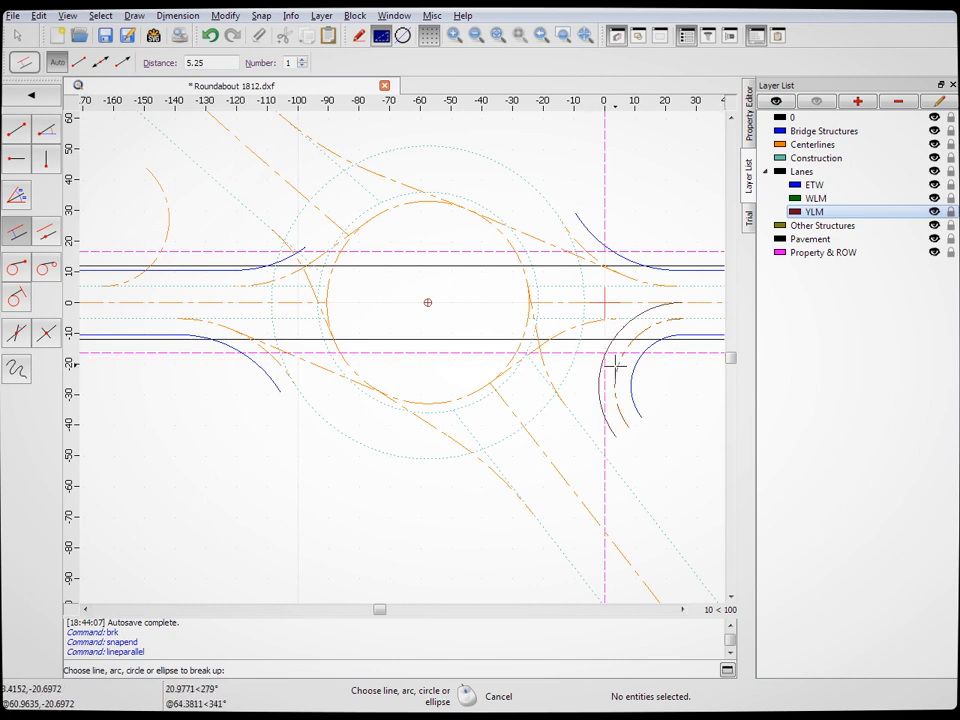
left_click(578, 242)
left_click(219, 323)
left_click(284, 279)
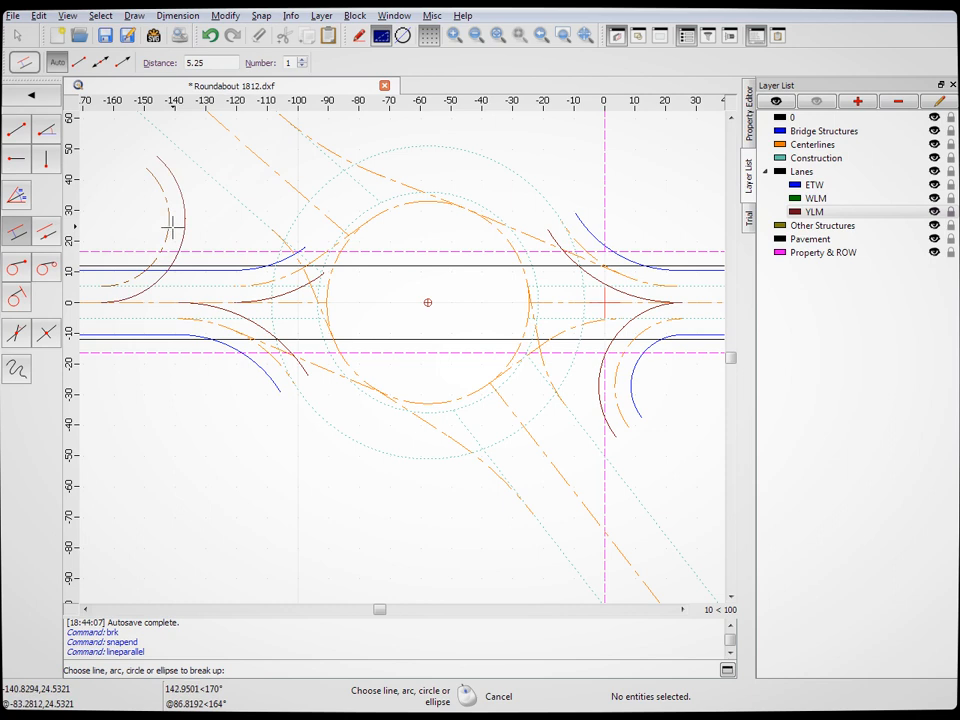
left_click(172, 228)
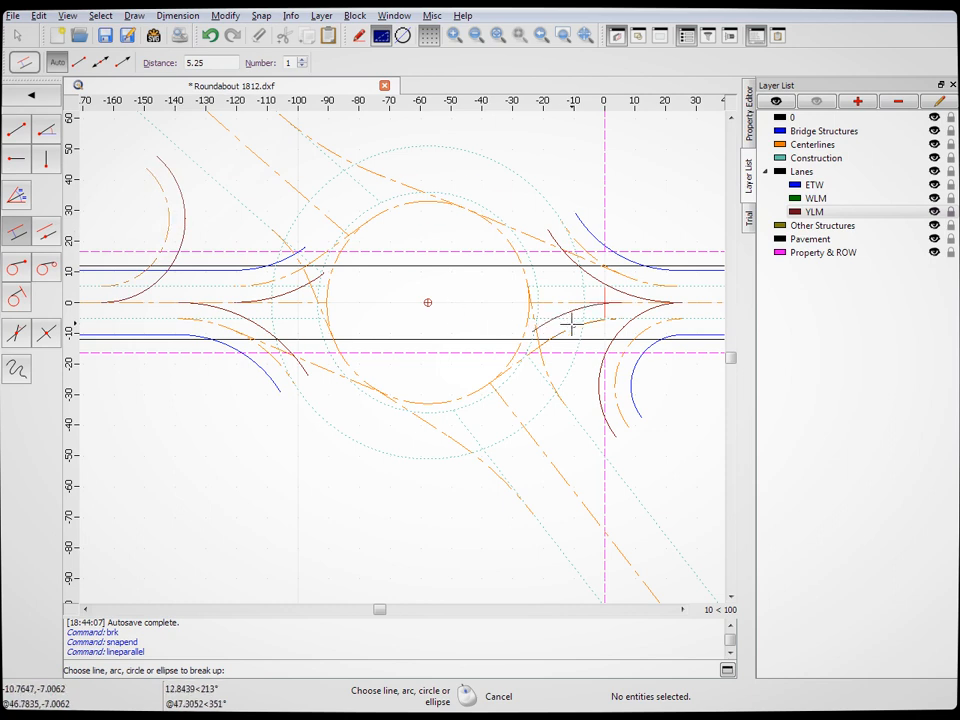
Offset the east road's southern entry arc and the west road's tight northern arc outward by 5.25 on layer ETW
left_click(816, 185)
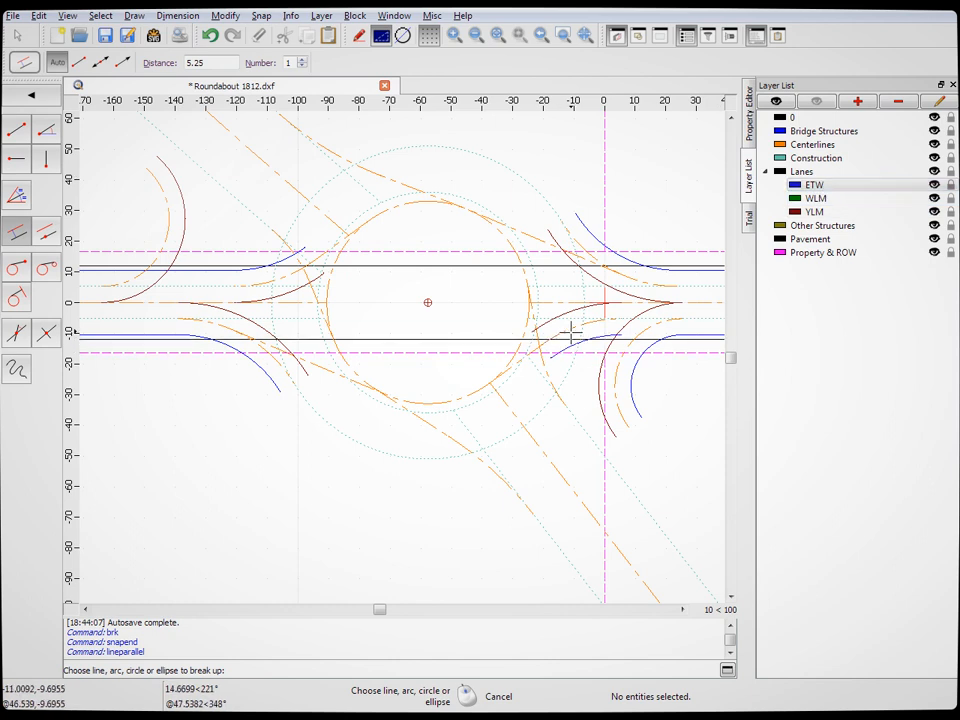
left_click(168, 234)
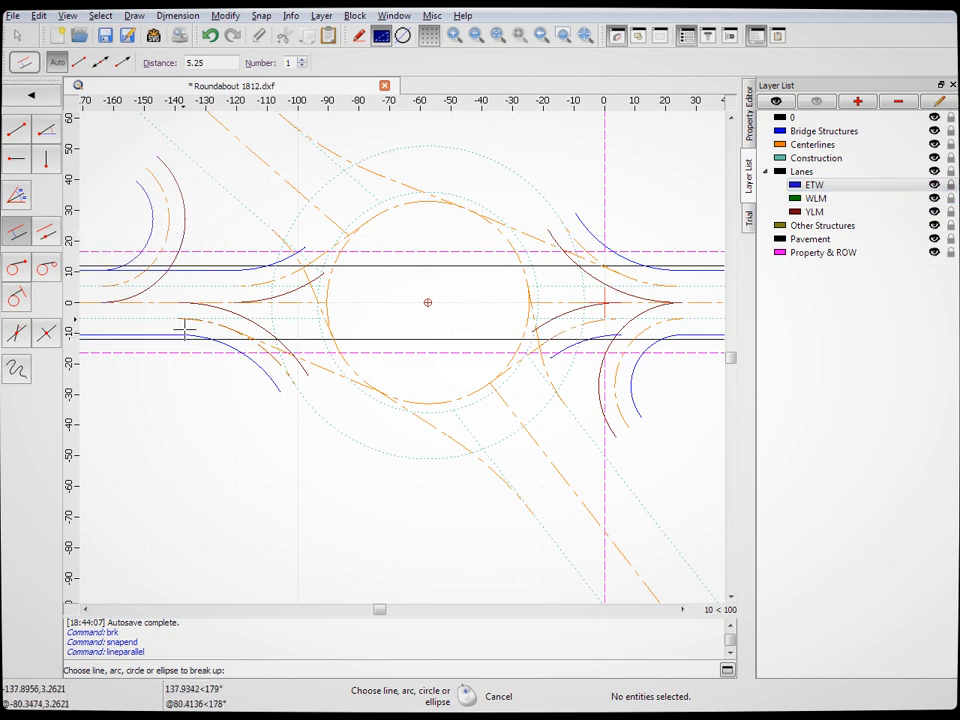
Divide the west road's northern ETW edge line at the end point of the tight ETW arc
left_click(227, 17)
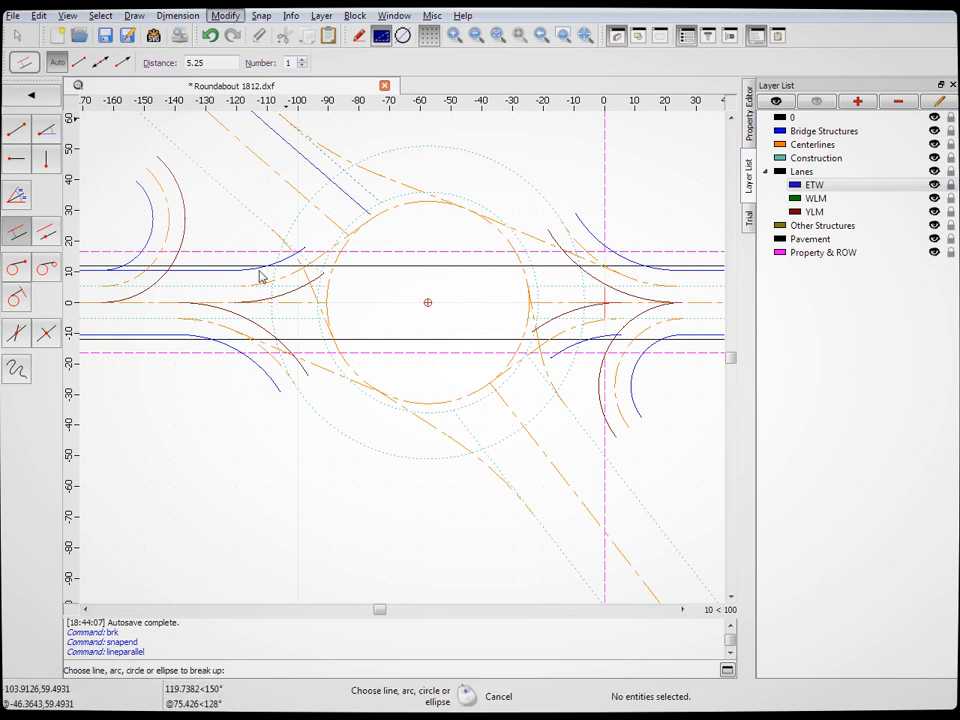
left_click(271, 362)
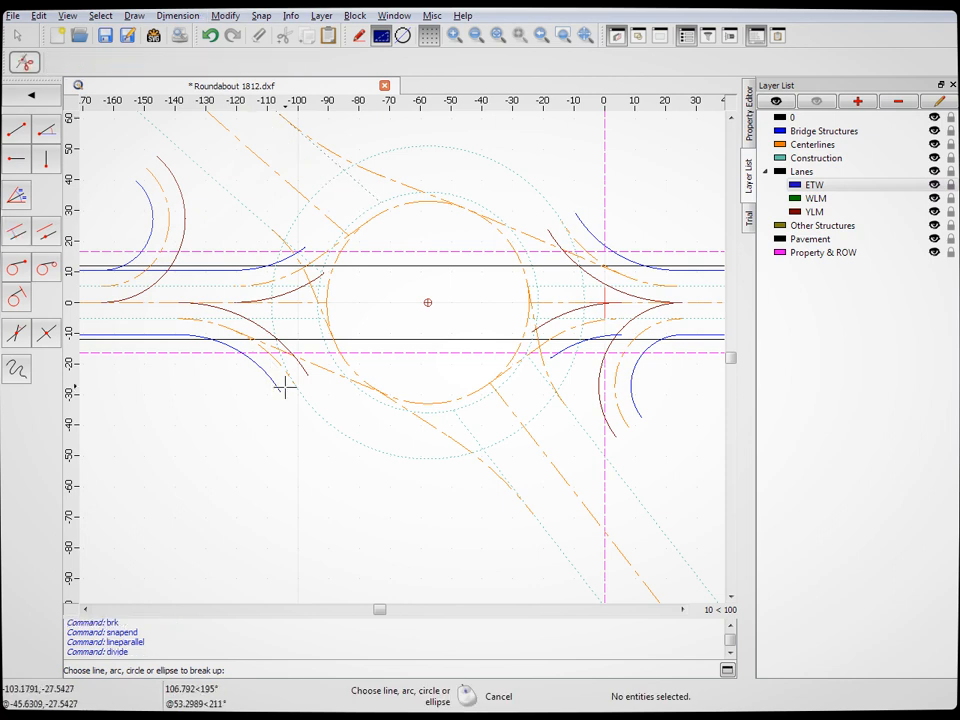
left_click(197, 267)
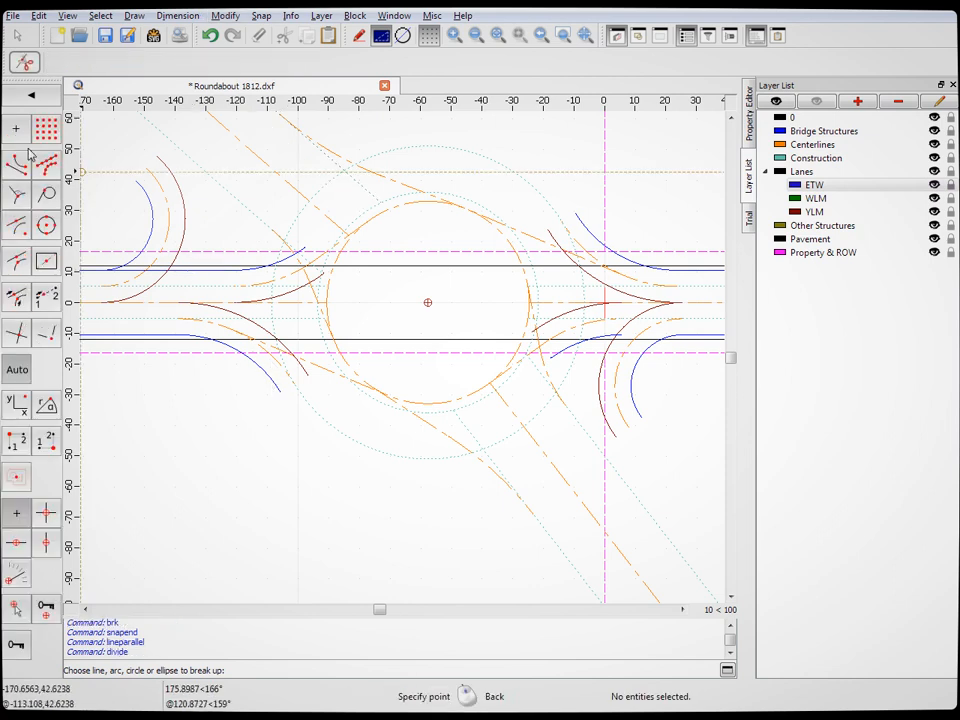
left_click(80, 267)
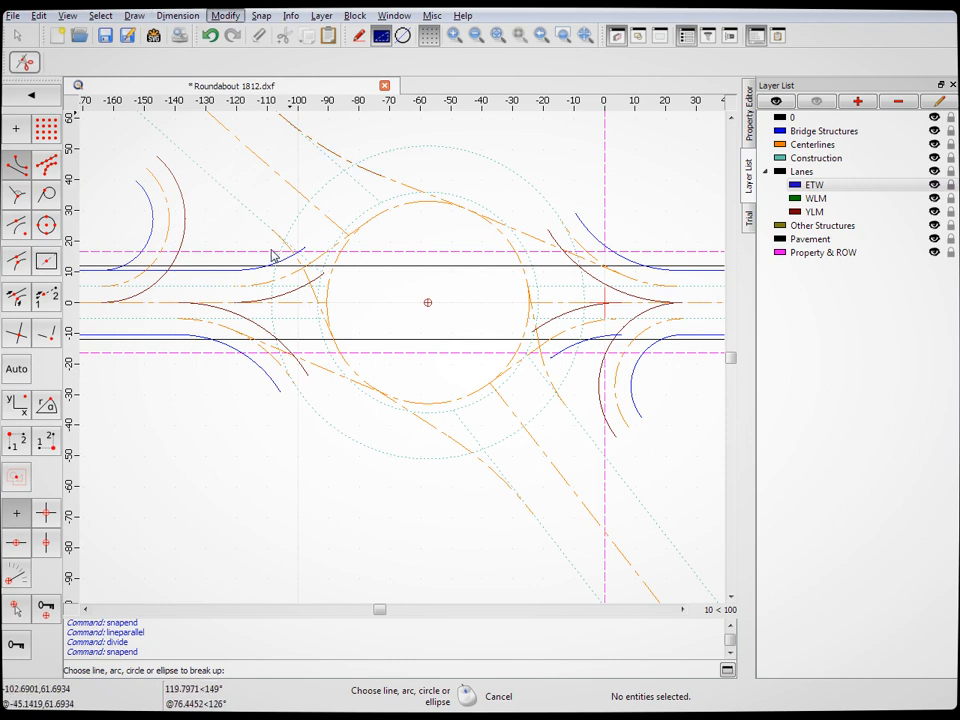
Trim both the west road's tight YLM arc and its divided northern ETW edge line to their intersection
scroll(165, 287, "up", 4)
left_click(197, 212)
left_click(199, 238)
Trim both the east road's tight southern YLM arc and the adjacent southern ETW arc to their intersection
scroll(193, 280, "down", 5)
scroll(193, 290, "down", 2)
scroll(439, 317, "up", 6)
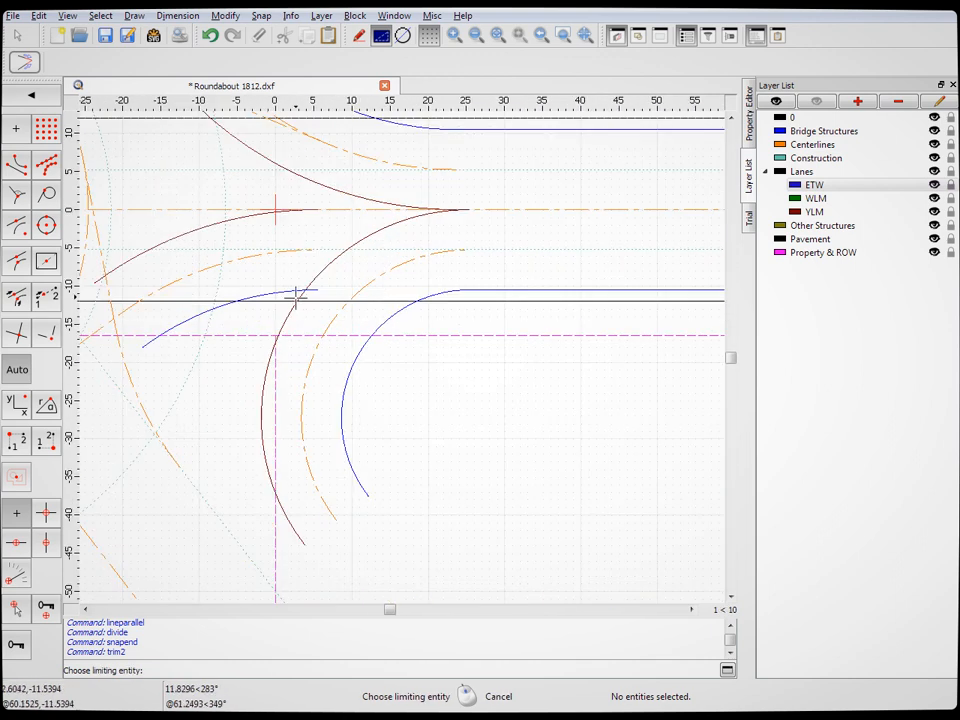
left_click(302, 293)
left_click(291, 288)
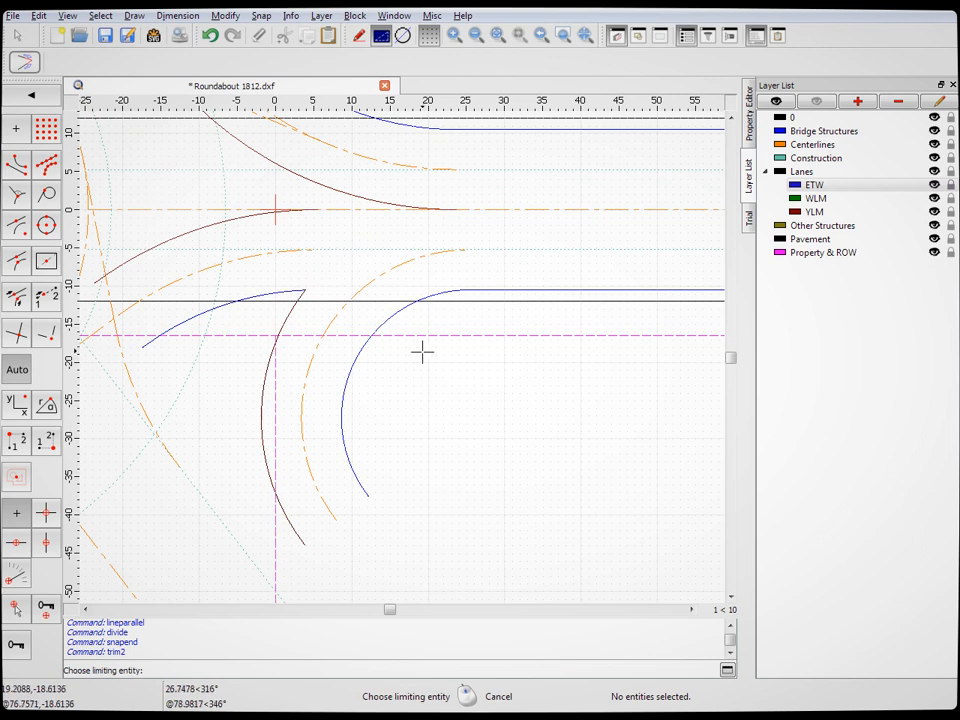
Hide the Centerlines layer so only the lane edges and construction geometry are displayed
scroll(373, 362, "down", 6)
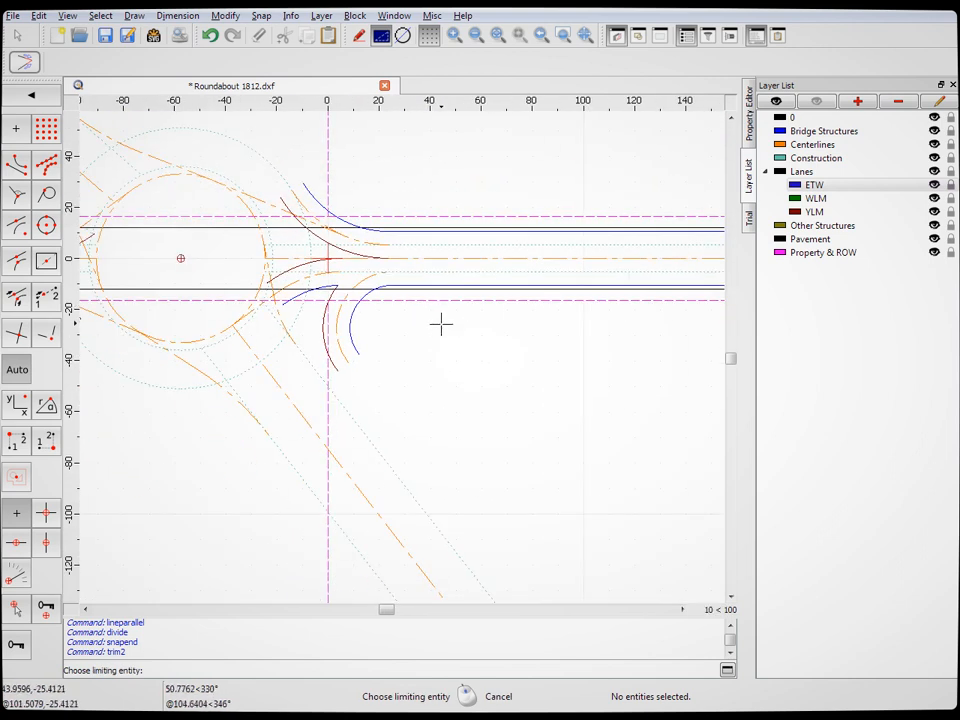
scroll(262, 300, "up", 1)
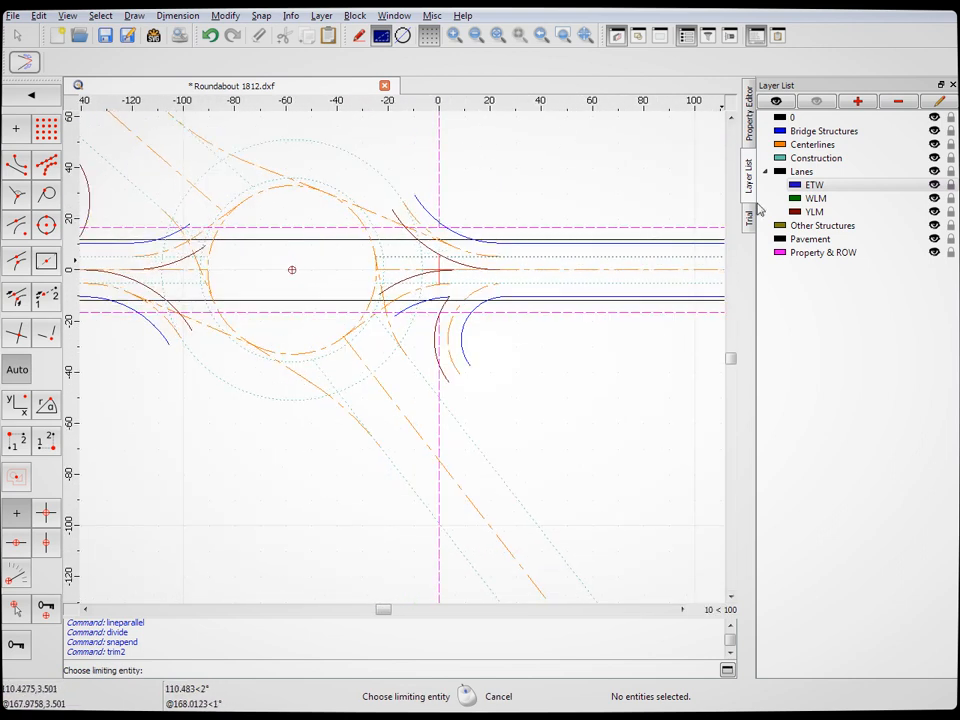
left_click(934, 145)
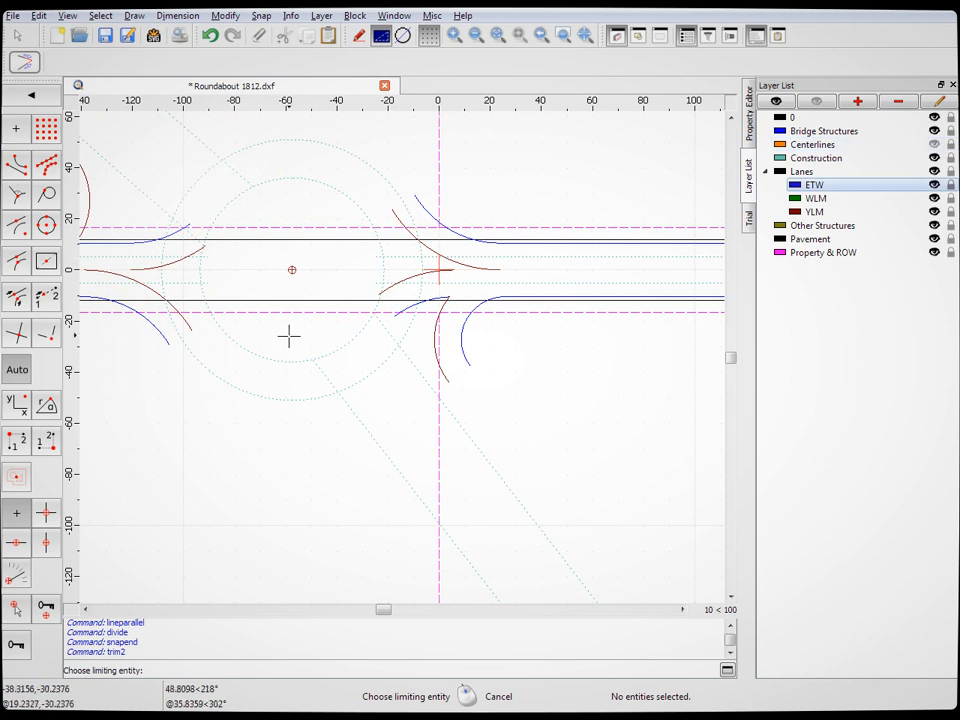
On the YLM layer, draw a line joining the end points of the east road's two central YLM arcs
left_click(14, 35)
left_click(17, 101)
left_click(16, 133)
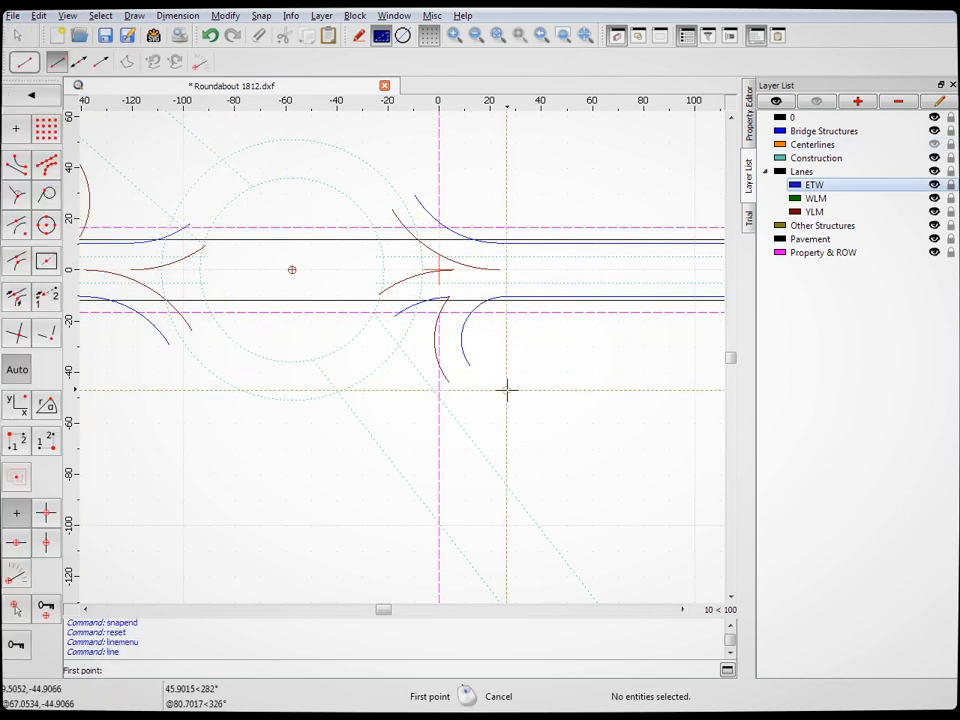
left_click(812, 211)
left_click(16, 164)
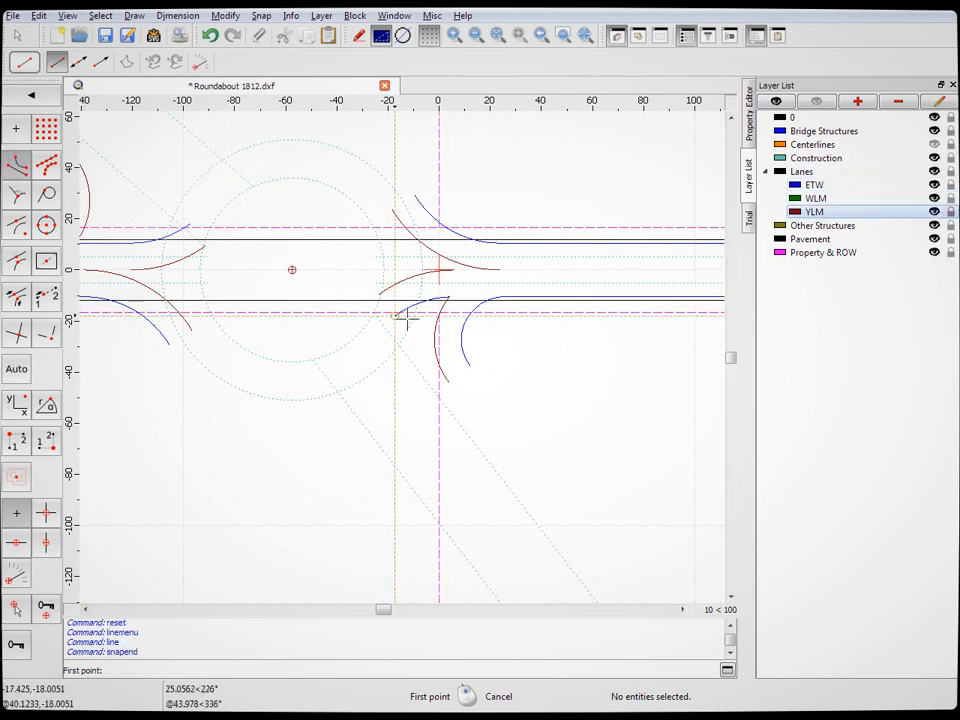
left_click(453, 270)
left_click(500, 270)
right_click(516, 433)
Draw a YLM line joining the end points of the west road's two central YLM arcs
scroll(347, 328, "down", 3)
scroll(241, 333, "up", 4)
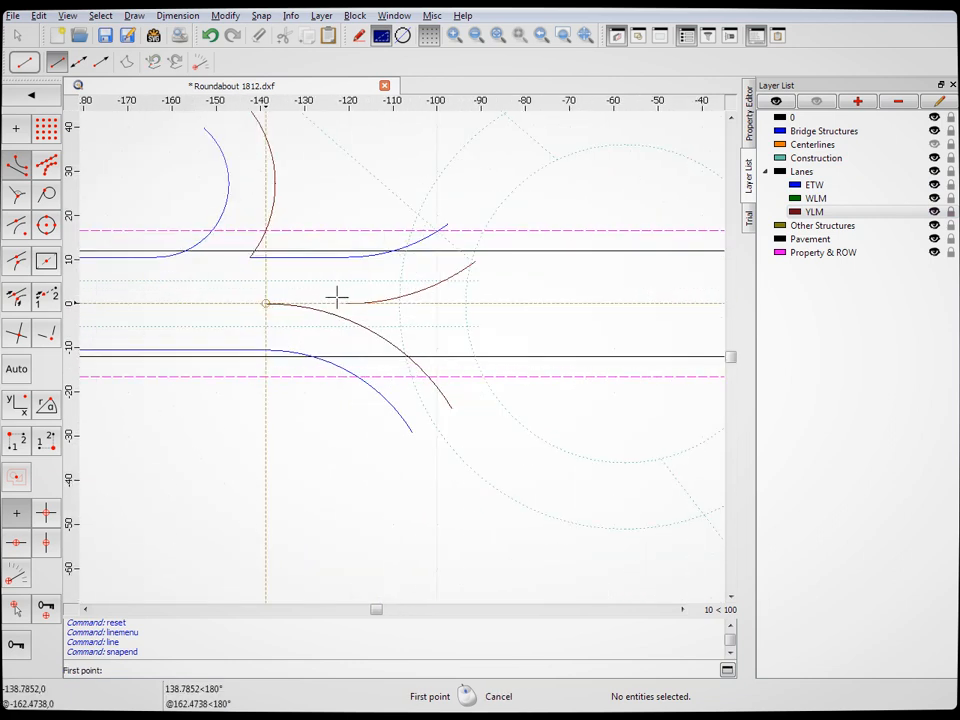
left_click(267, 299)
left_click(269, 297)
right_click(379, 514)
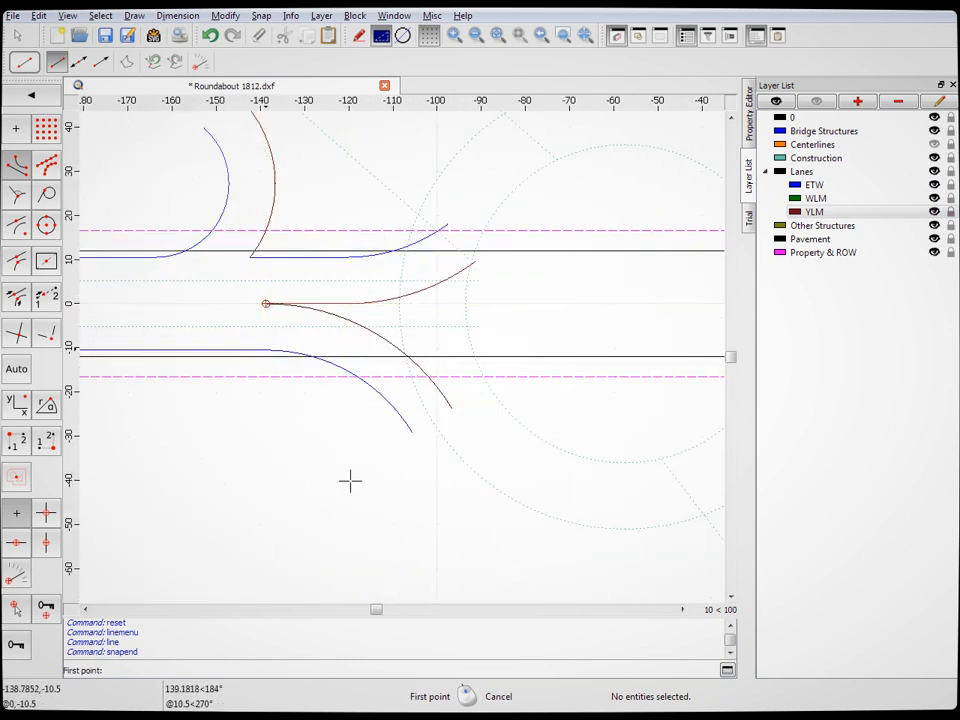
scroll(461, 433, "down", 4)
scroll(433, 444, "up", 1)
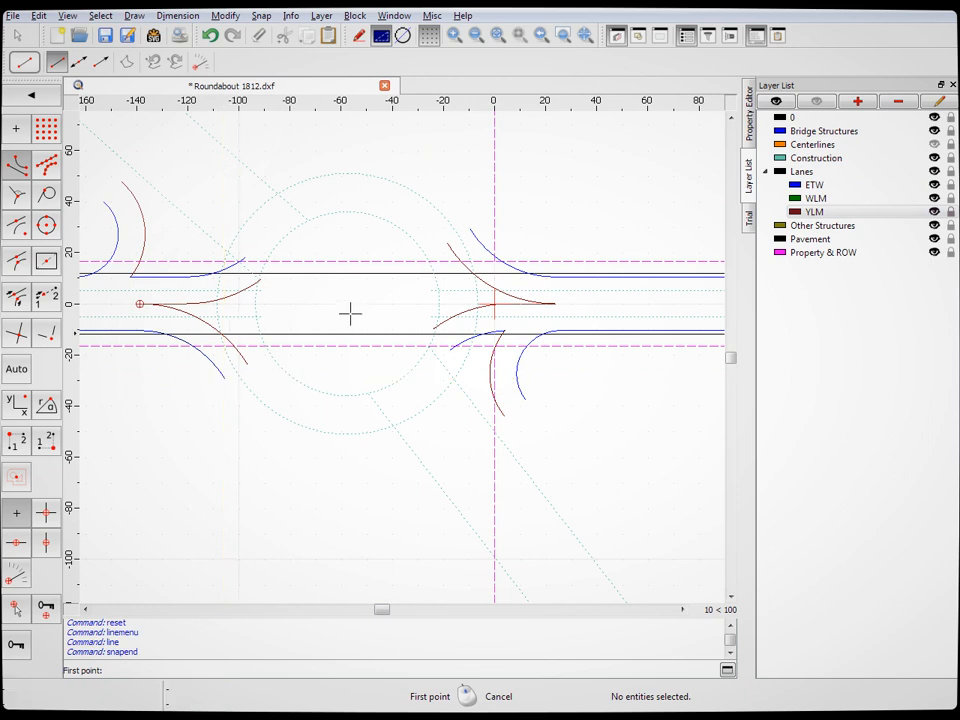
Show the Centerlines layer and add YLM parallels at a distance of 6 to the diagonal road's four entry and exit centerline arcs
left_click(42, 98)
left_click(934, 144)
scroll(305, 290, "up", 2)
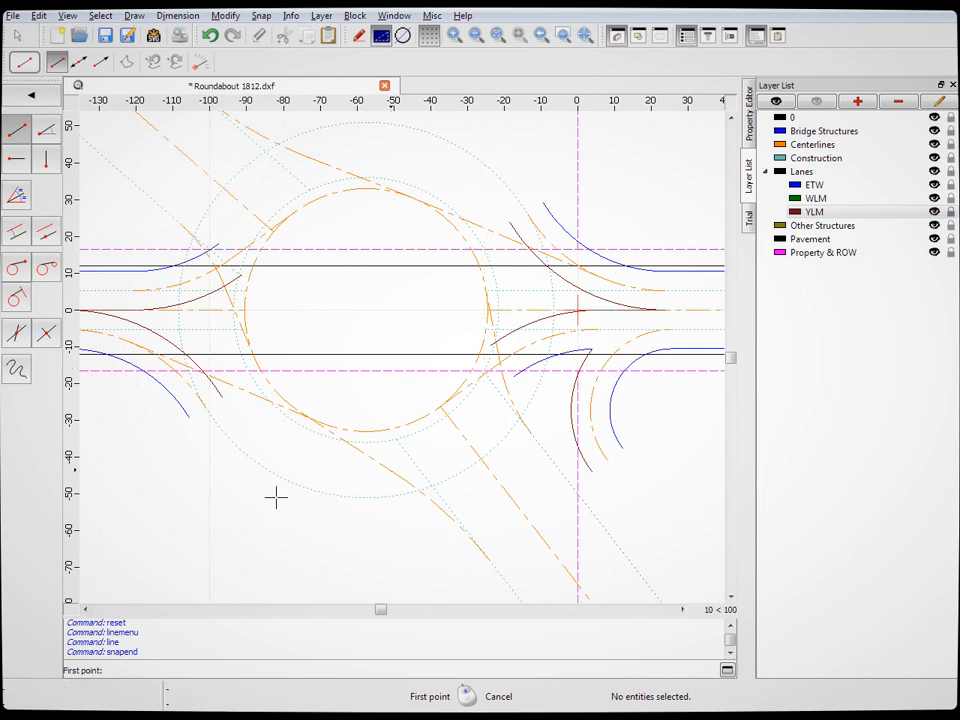
left_click(17, 230)
left_click_drag(218, 63, 167, 64)
type("6")
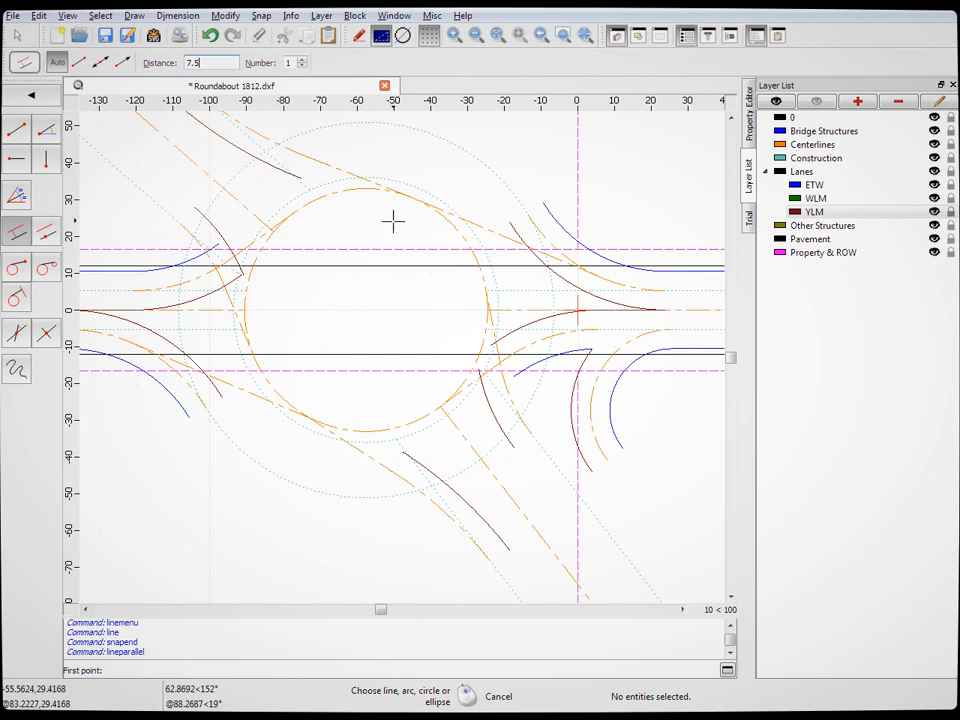
Offset the central centerline circle 7.5 inward on YLM and the outer construction circle 7.5 outward on ETW
left_click(455, 234)
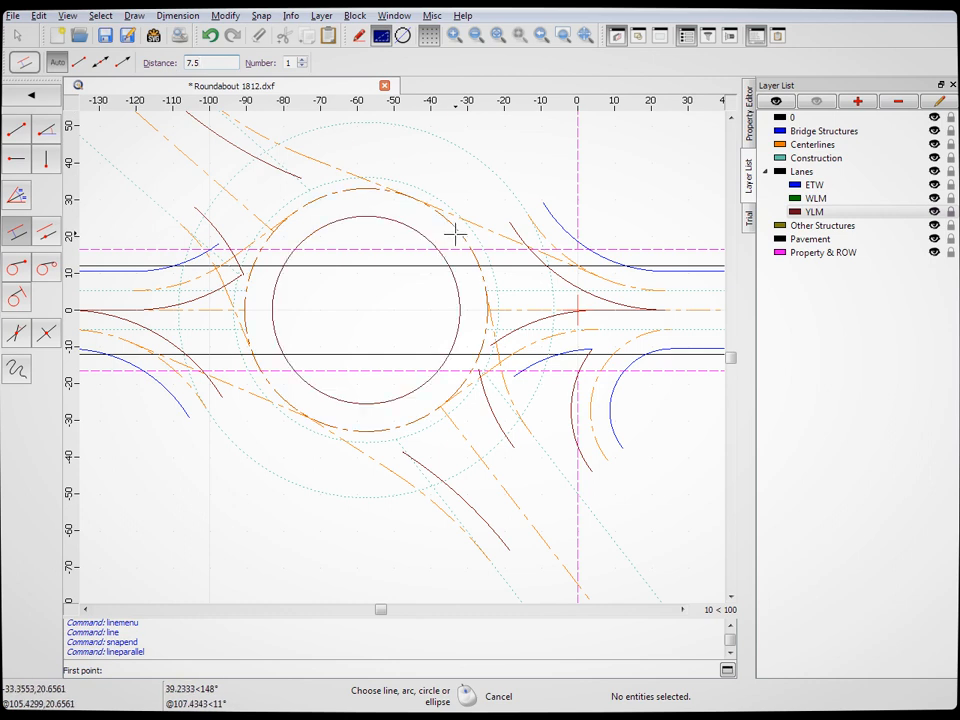
left_click(814, 185)
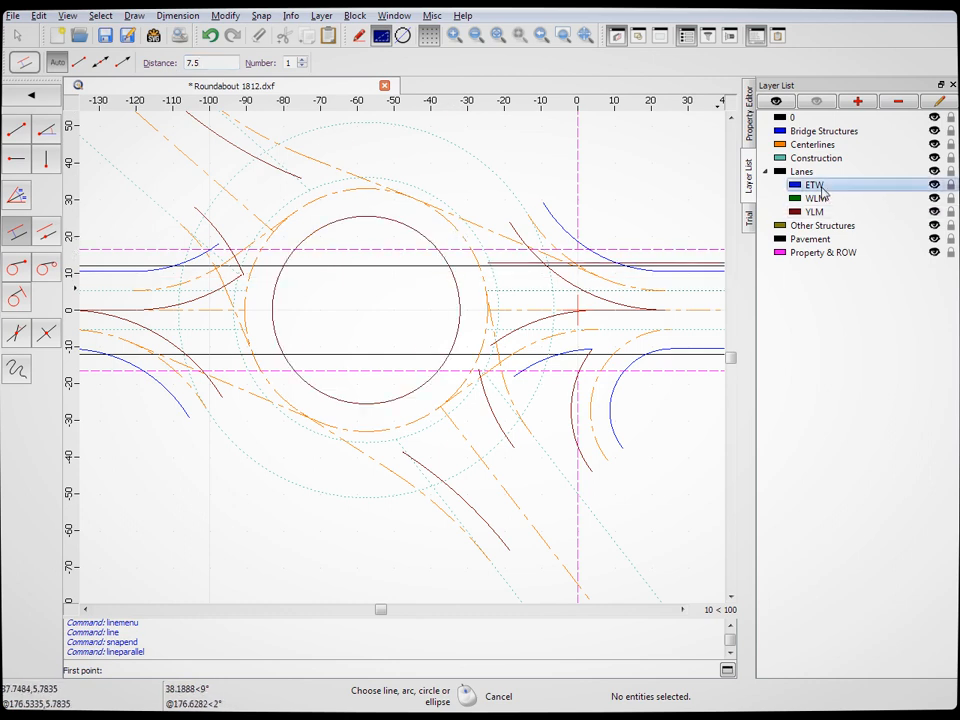
left_click(467, 150)
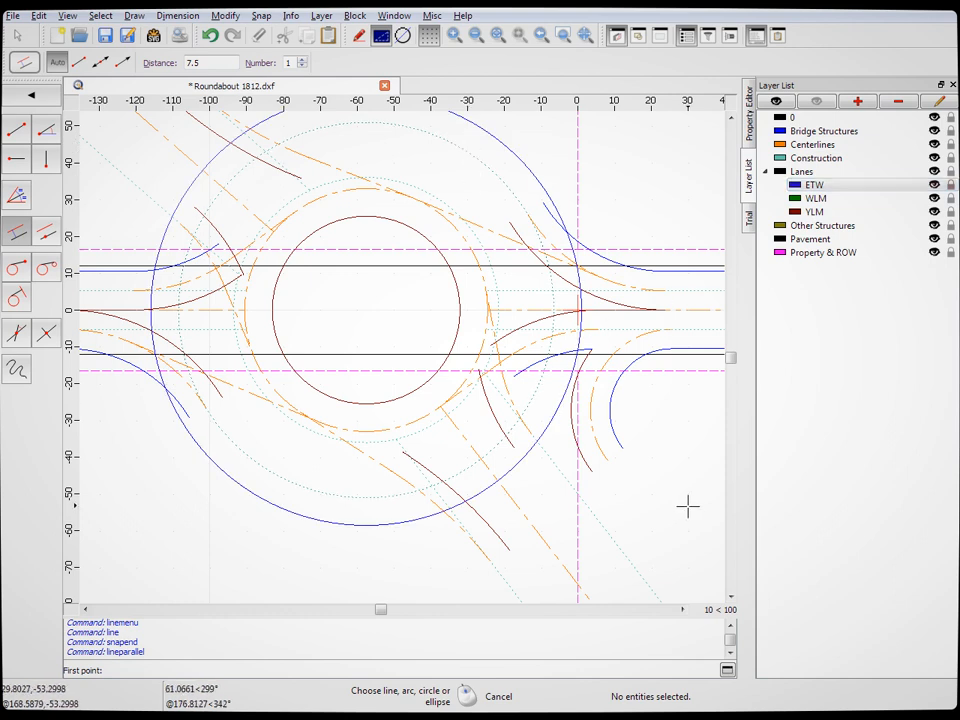
scroll(673, 493, "down", 3)
scroll(673, 493, "up", 1)
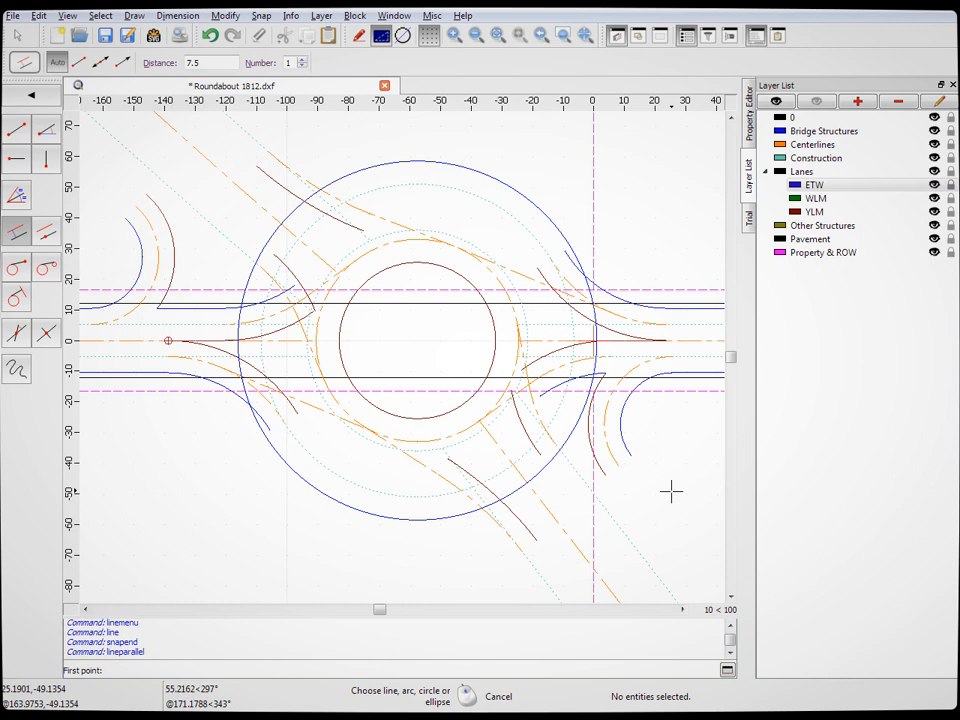
Add ETW parallels at a distance of 18 on the outer side of the diagonal road's four entry and exit centerline arcs
left_click_drag(221, 64, 147, 62)
type("6")
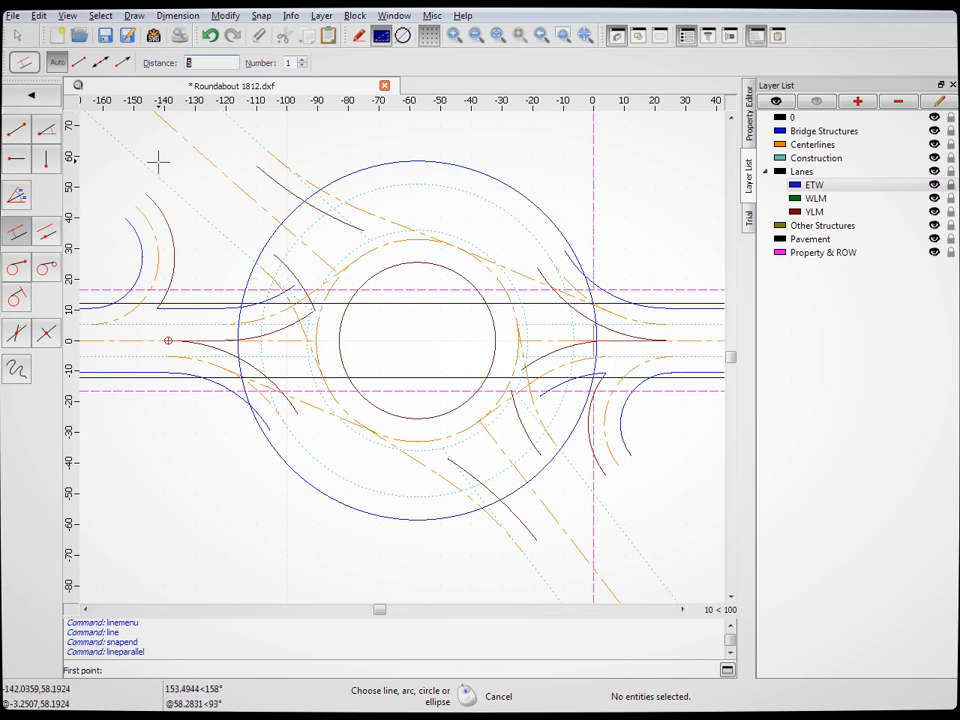
type("18")
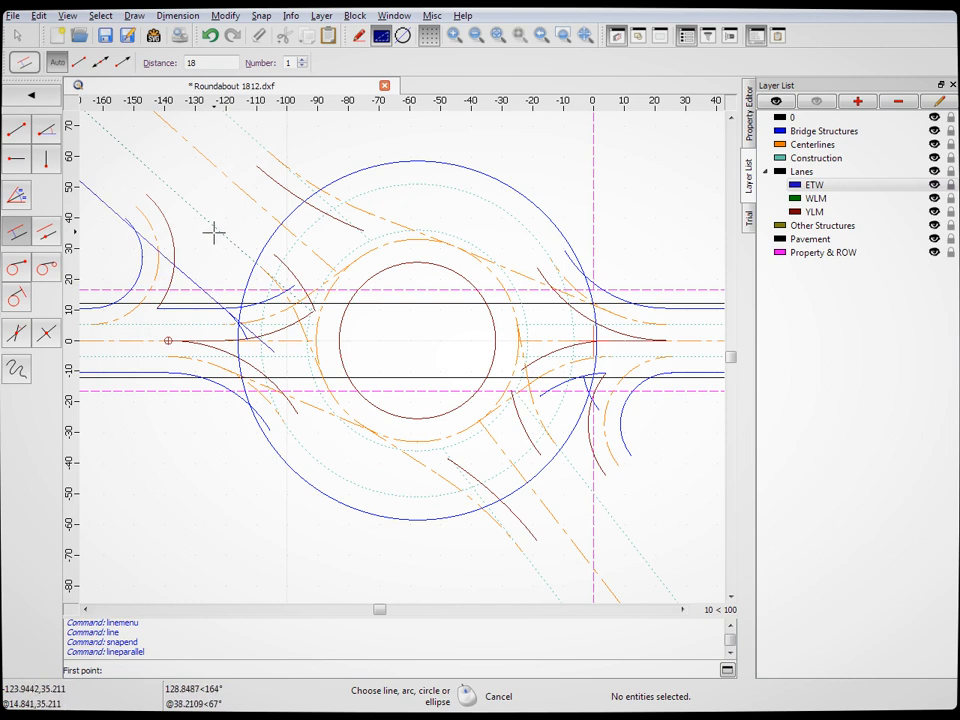
scroll(429, 531, "down", 4)
scroll(446, 408, "up", 3)
scroll(446, 408, "down", 3)
scroll(444, 435, "up", 3)
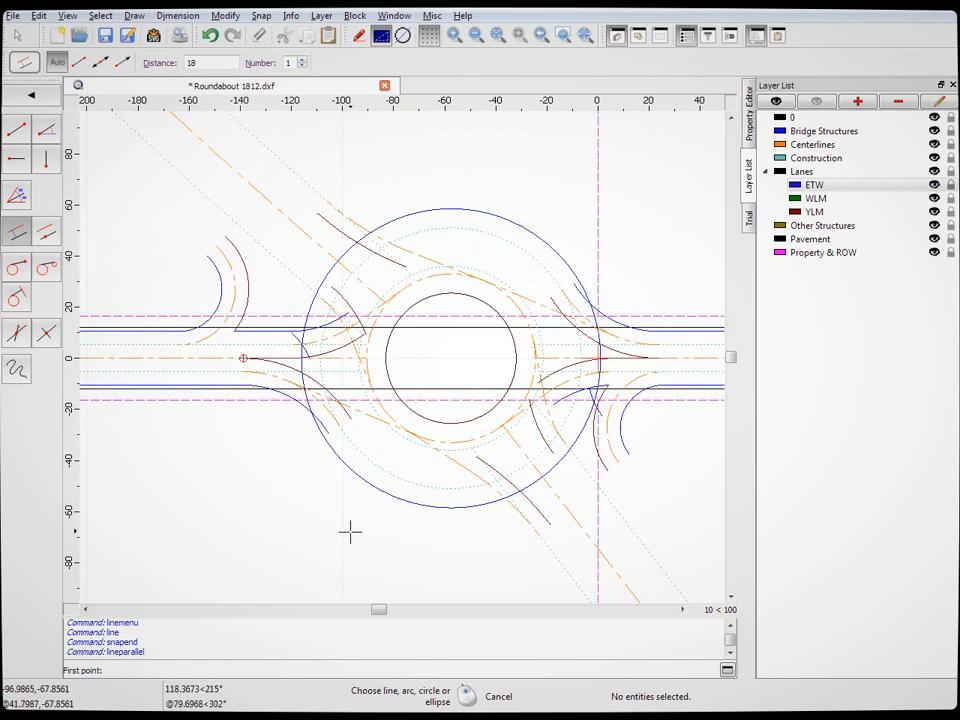
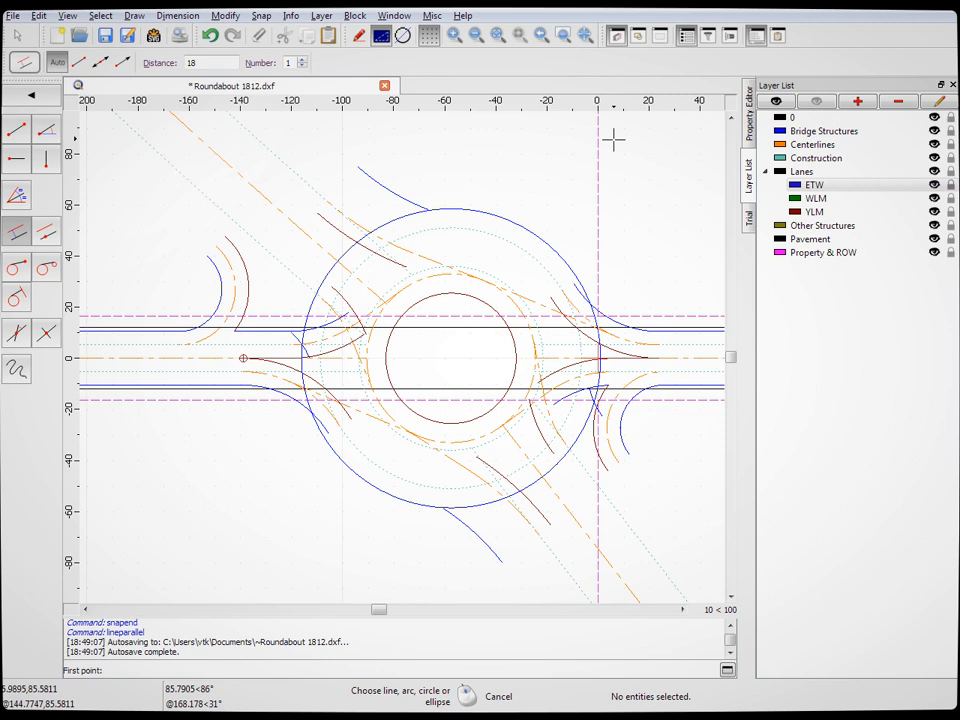
On the Construction layer, offset the outer construction circle 3 outward and the diagonal road's construction lines 12 outward
left_click(46, 231)
left_click(830, 159)
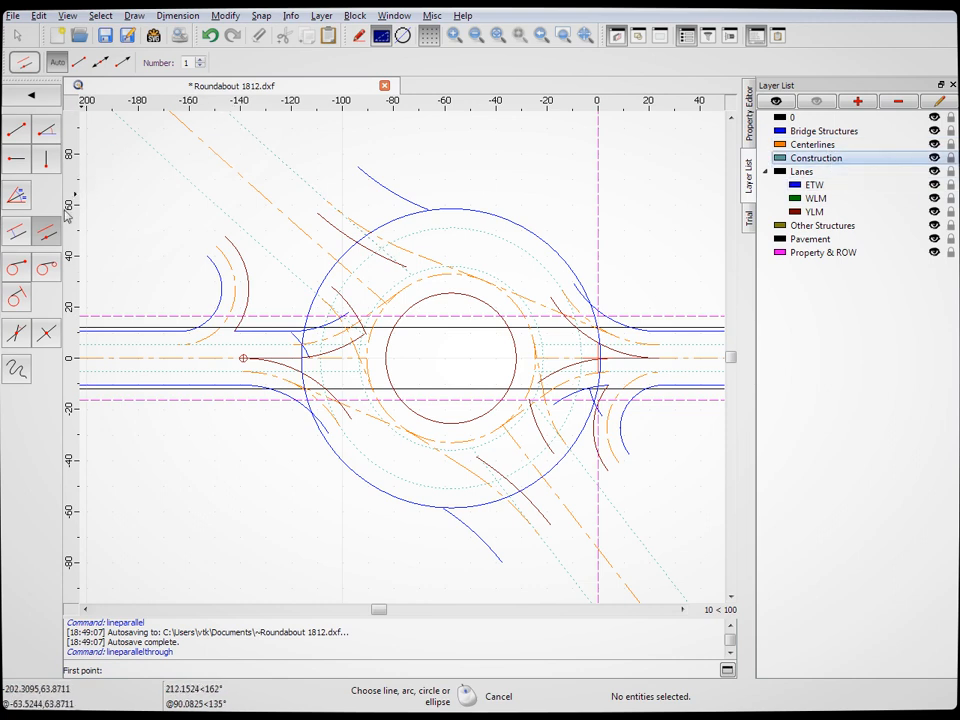
left_click(16, 231)
type("3")
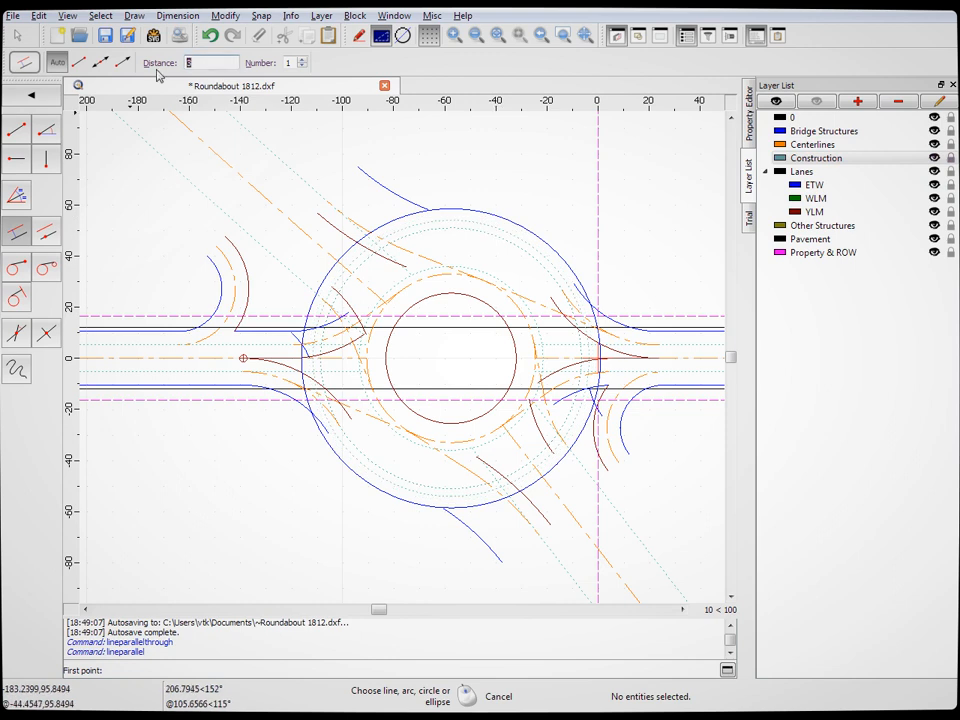
type("12")
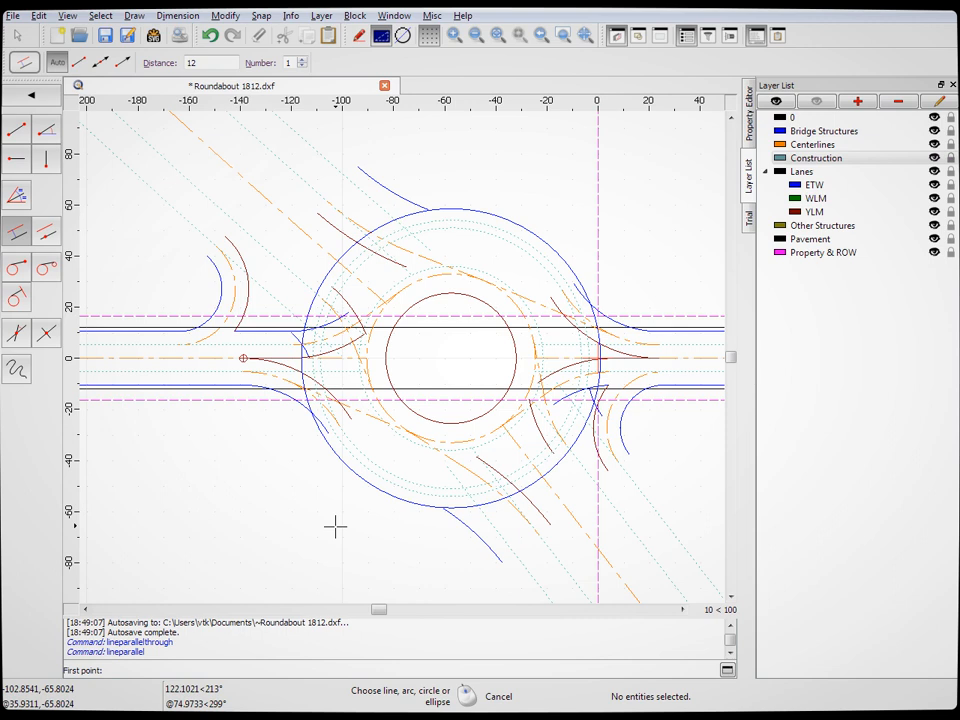
Delete the rounded centerline arc southwest of the roundabout and the straight centerline connecting it to the central circle
left_click(15, 33)
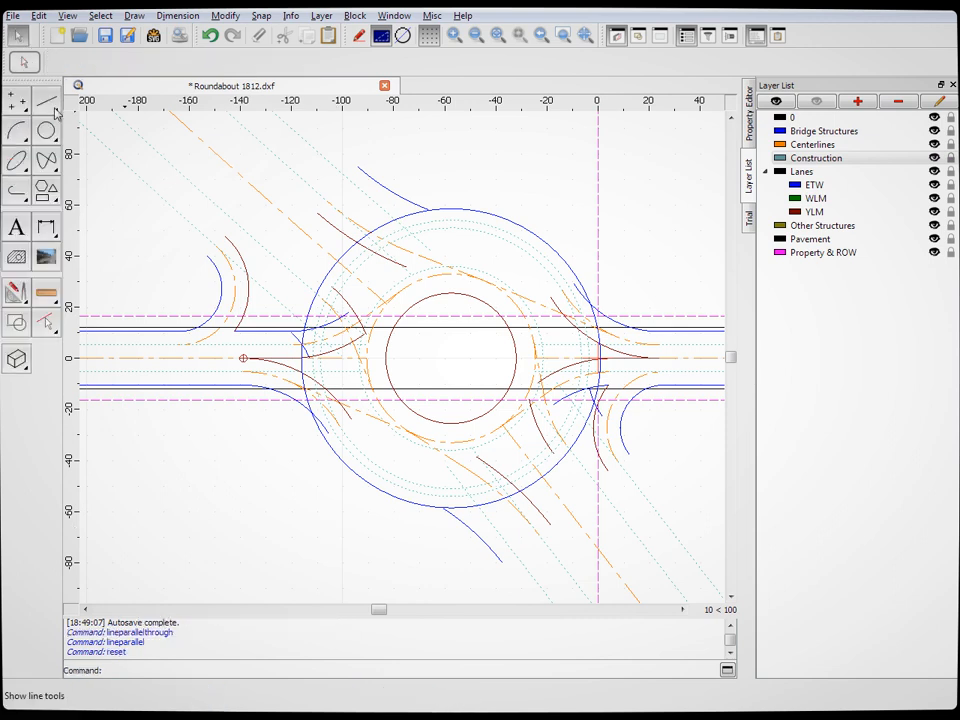
scroll(306, 424, "up", 3)
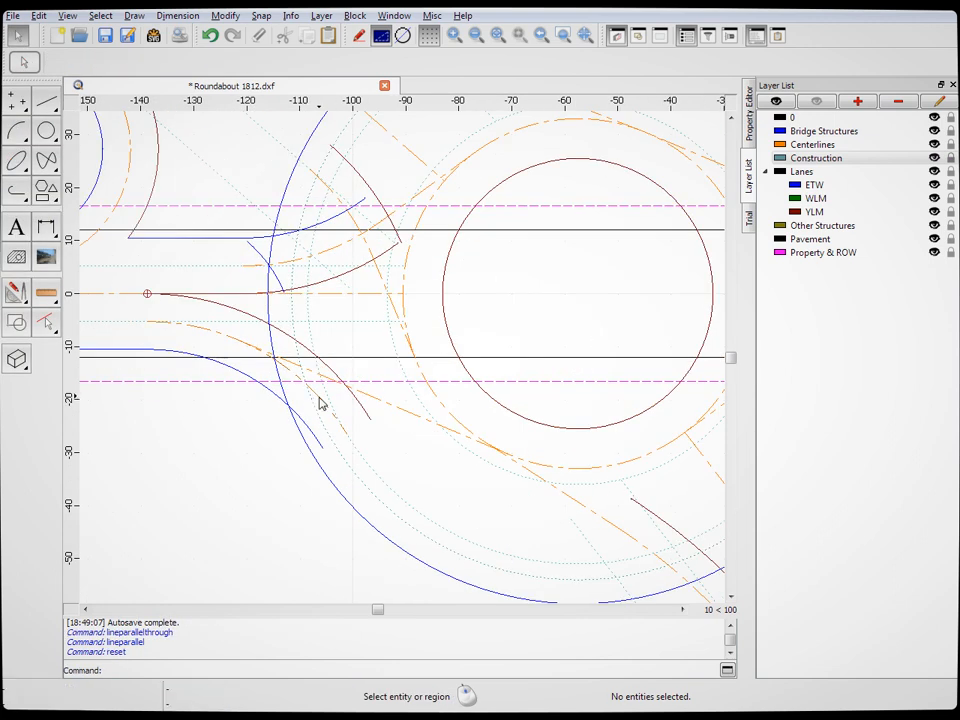
left_click(320, 403)
key("Delete")
left_click(392, 413)
key("Delete")
Delete the rounded centerline arc northeast of the roundabout and the straight centerline connecting it to the central circle
scroll(347, 433, "down", 4)
scroll(577, 351, "up", 3)
scroll(577, 351, "up", 1)
left_click(493, 315)
key("Delete")
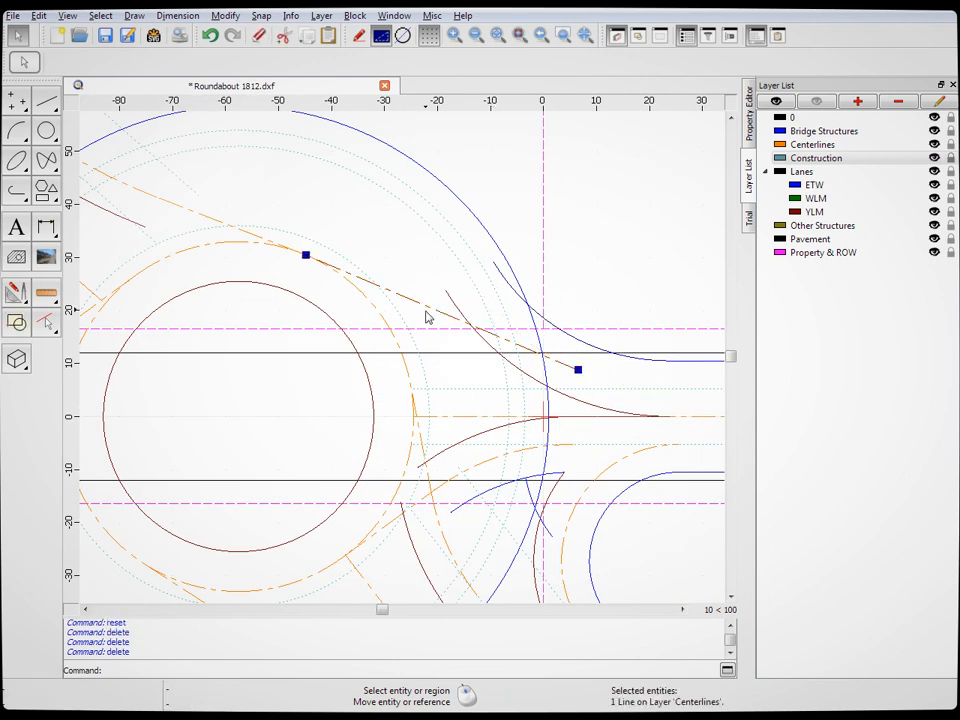
scroll(423, 296, "down", 3)
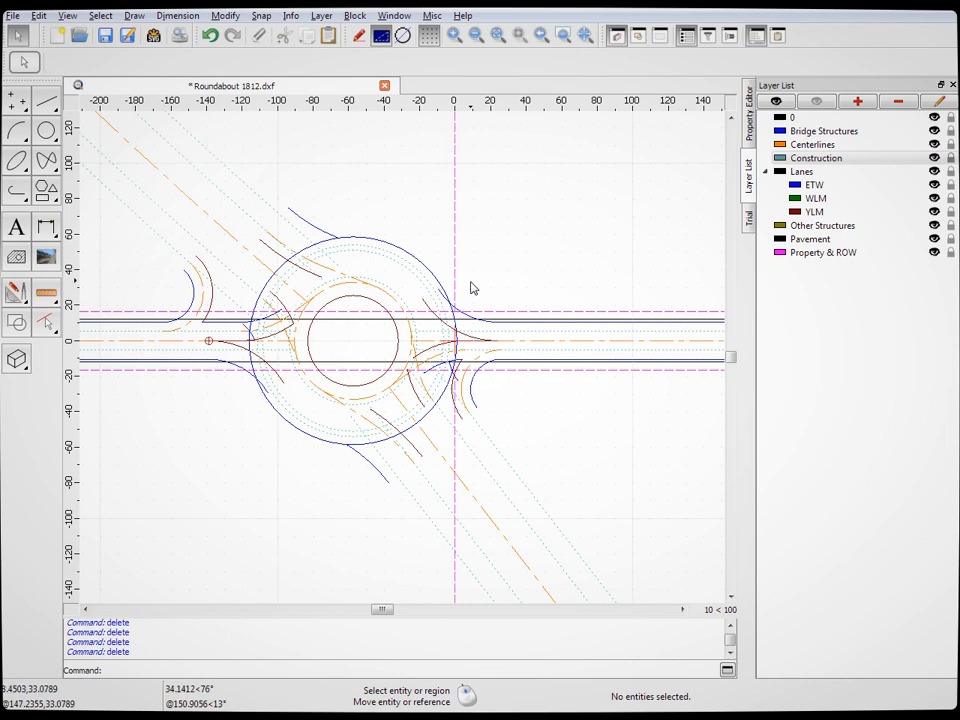
Delete the YLM and ETW arcs on the north side of the east road
scroll(464, 319, "up", 2)
left_click(442, 340)
key("Delete")
left_click(389, 357)
key("Delete")
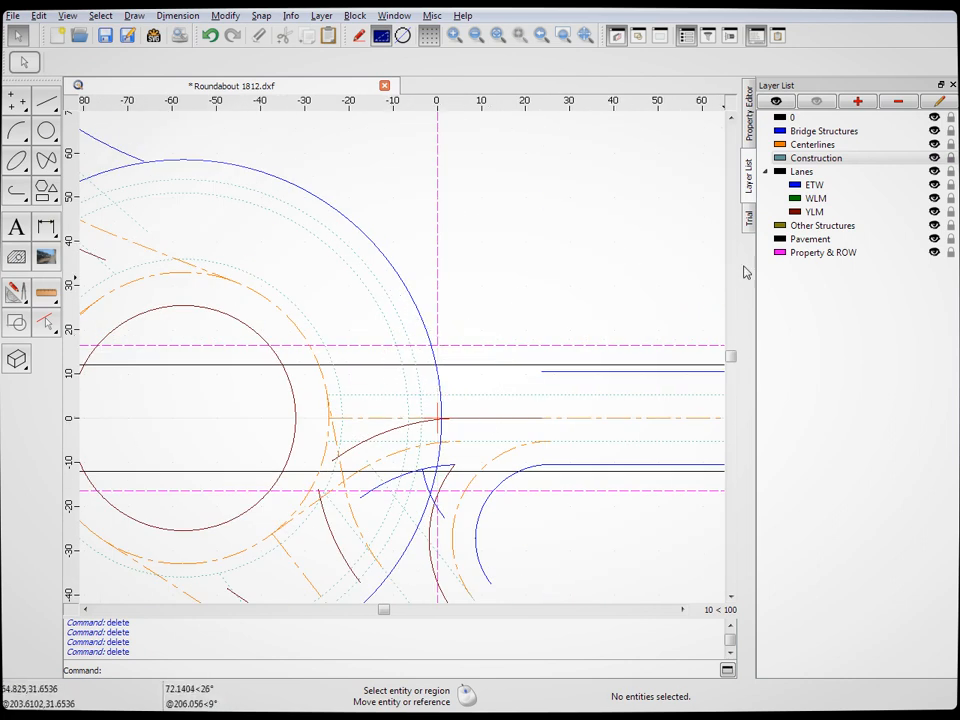
Hide the Centerlines layer and delete the short straight YLM lines along the axis of the east and west roads
left_click(934, 144)
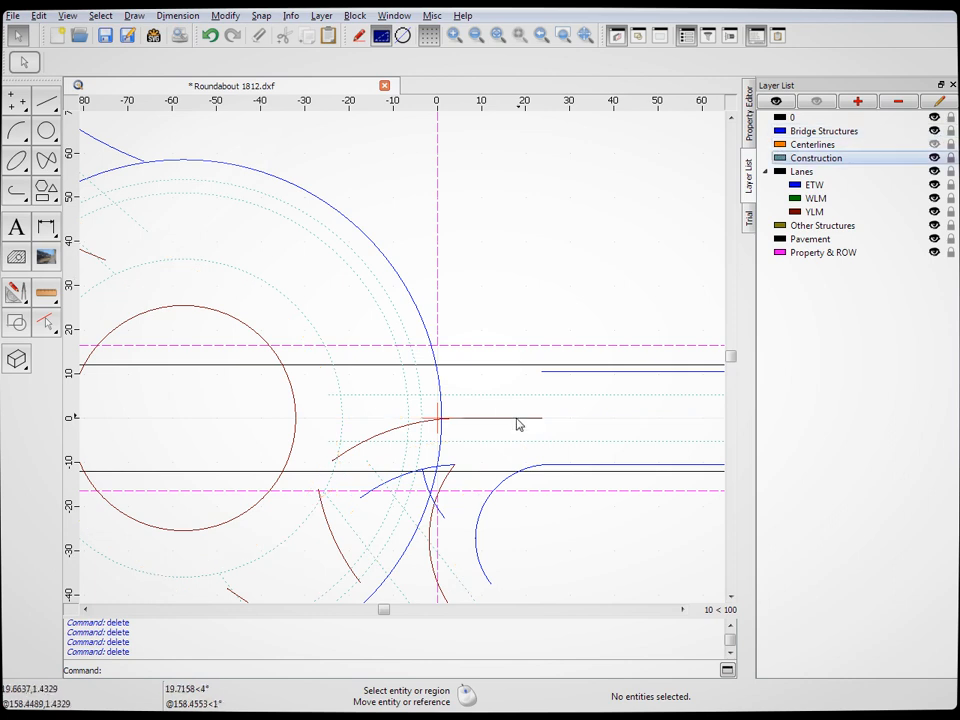
scroll(450, 440, "down", 5)
scroll(295, 460, "up", 4)
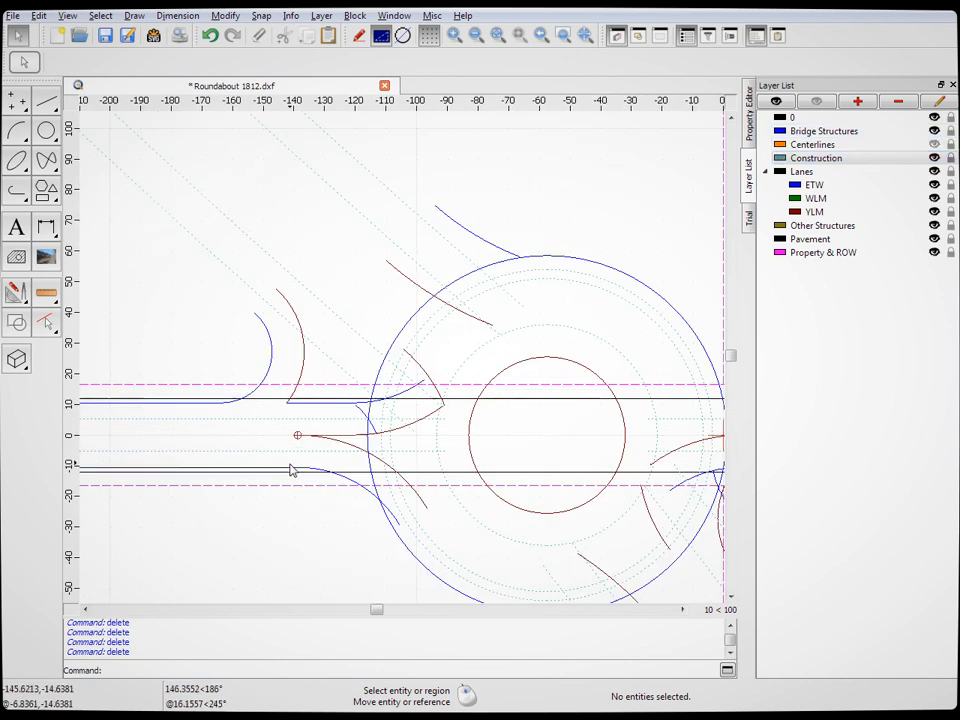
left_click(338, 440)
key("Delete")
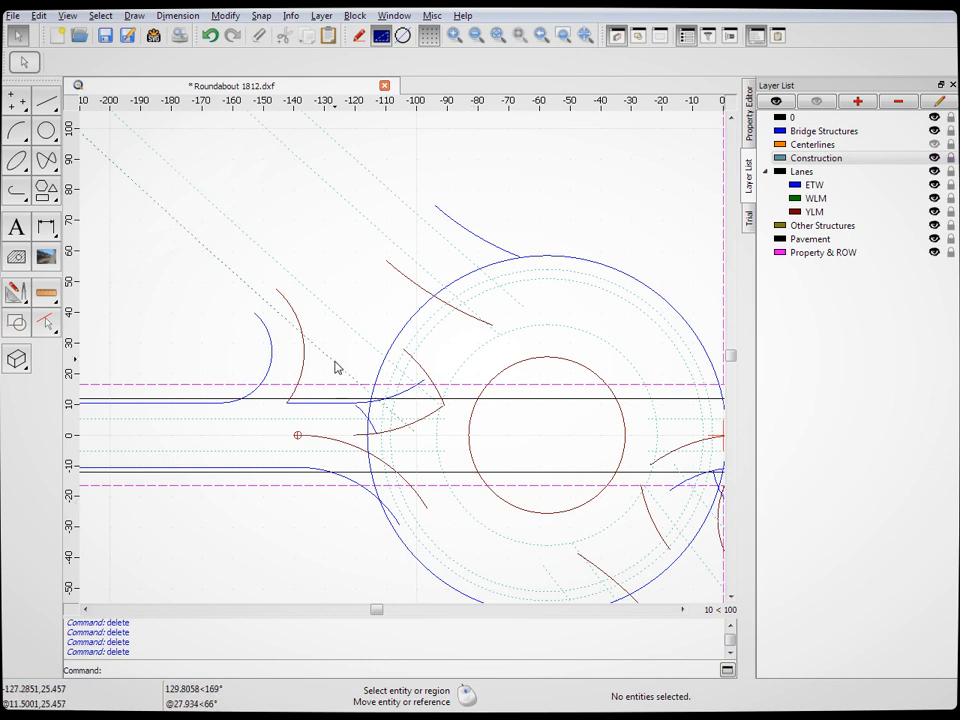
Delete the YLM and ETW arcs on the south side of the west road
scroll(375, 461, "down", 4)
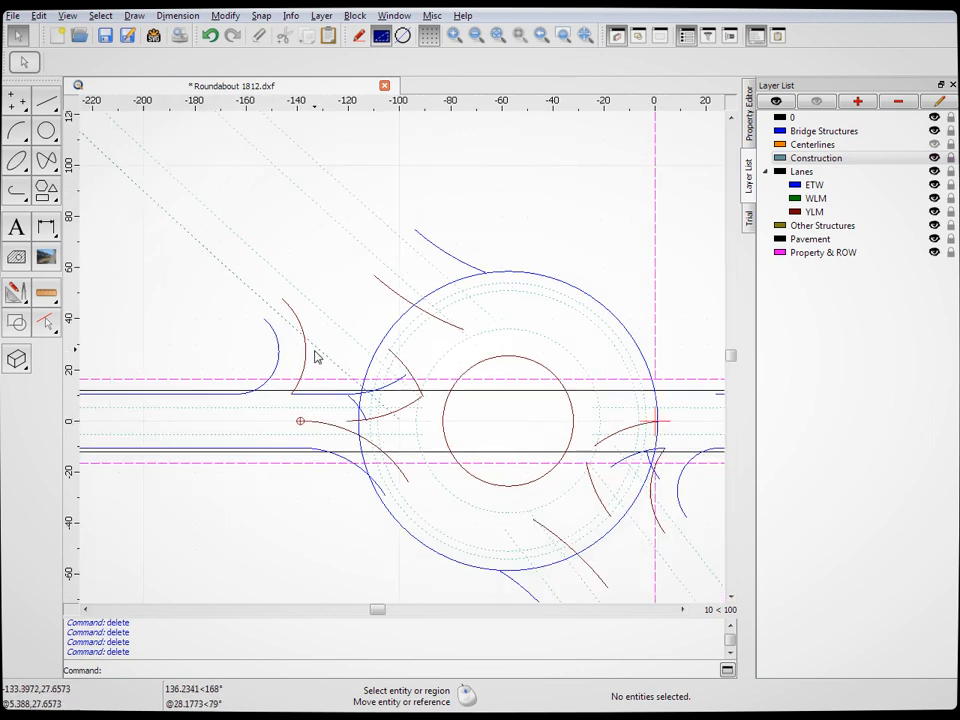
scroll(300, 401, "up", 3)
left_click(306, 387)
key("Delete")
Show and activate Centerlines, and round the outermost construction circle to the east road's northern construction line with radius 44, untrimmed
left_click(776, 155)
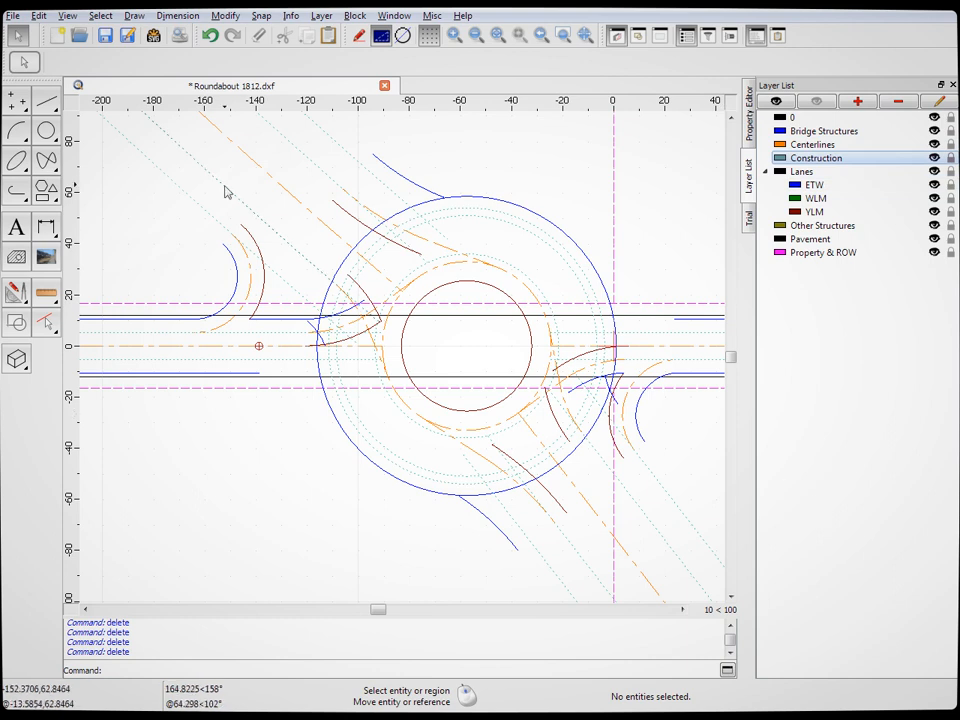
left_click(800, 144)
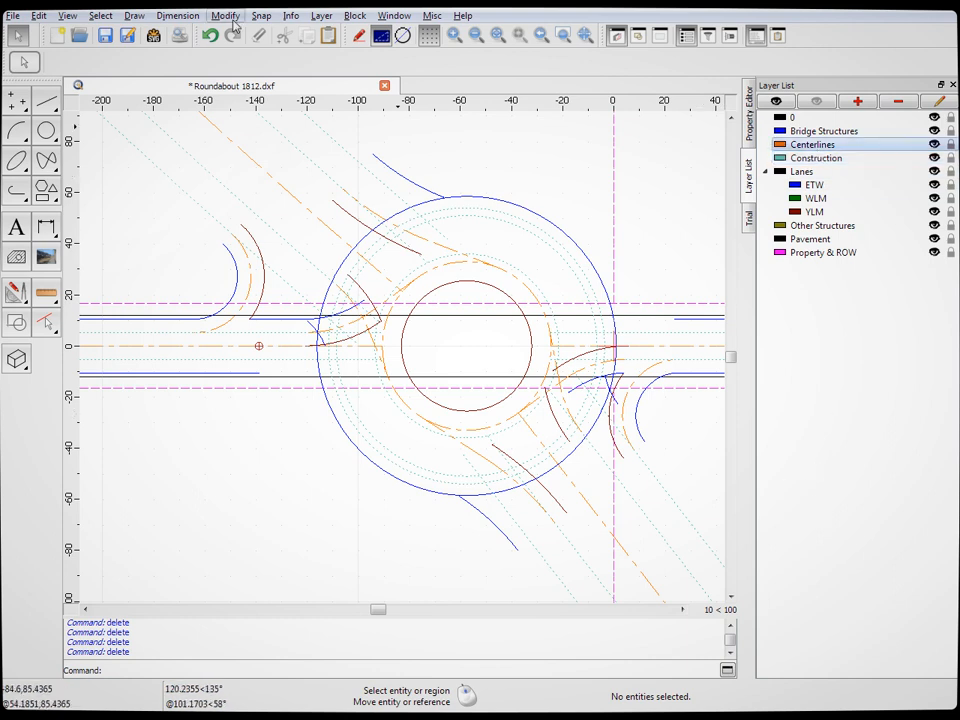
left_click(279, 343)
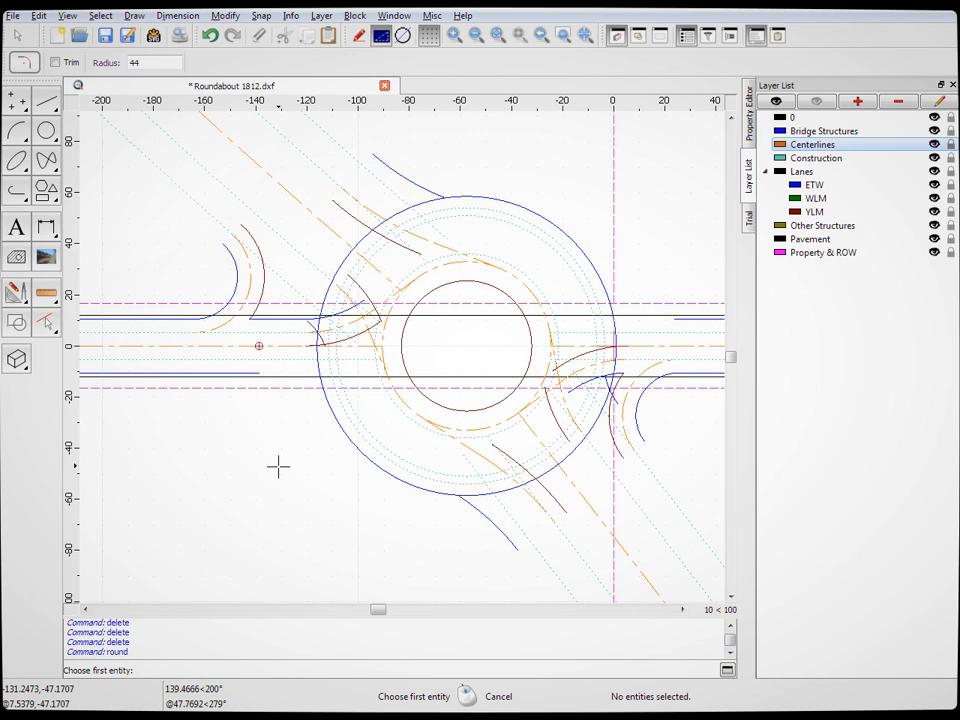
scroll(677, 388, "up", 3)
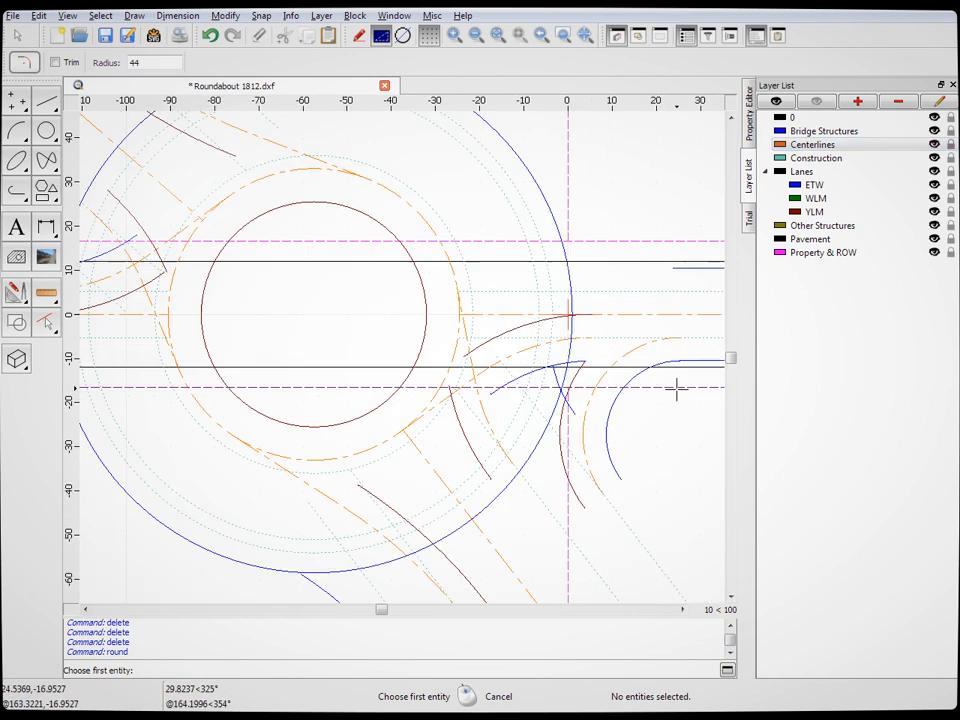
left_click(531, 210)
right_click(634, 280)
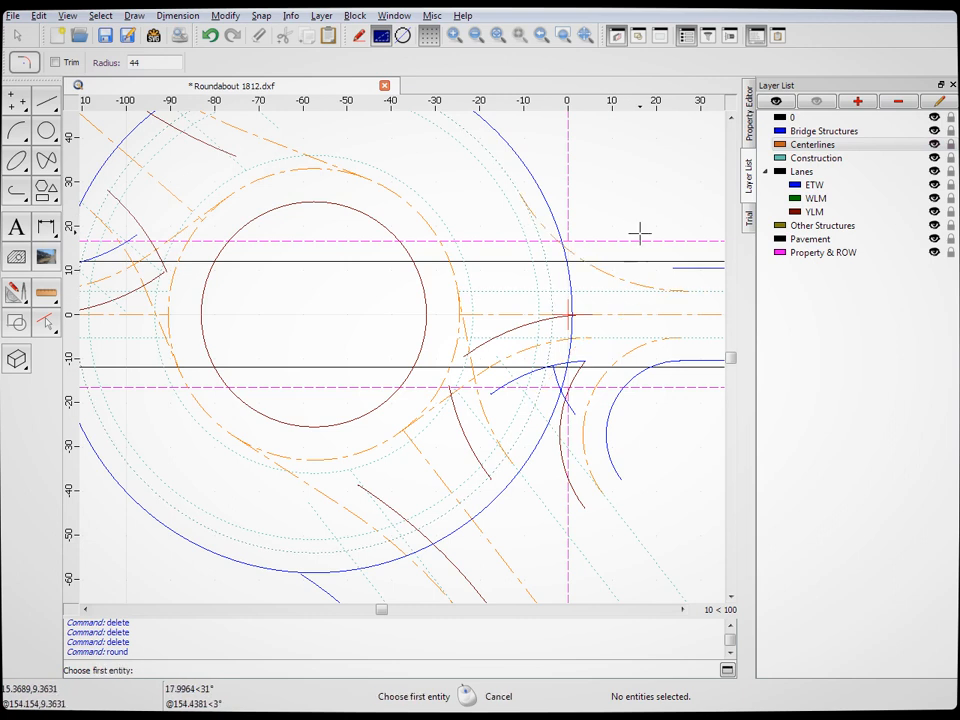
Round the west road's southern construction line to the outermost construction circle with radius 44, untrimmed
scroll(620, 250, "down", 4)
scroll(315, 265, "up", 3)
left_click(308, 282)
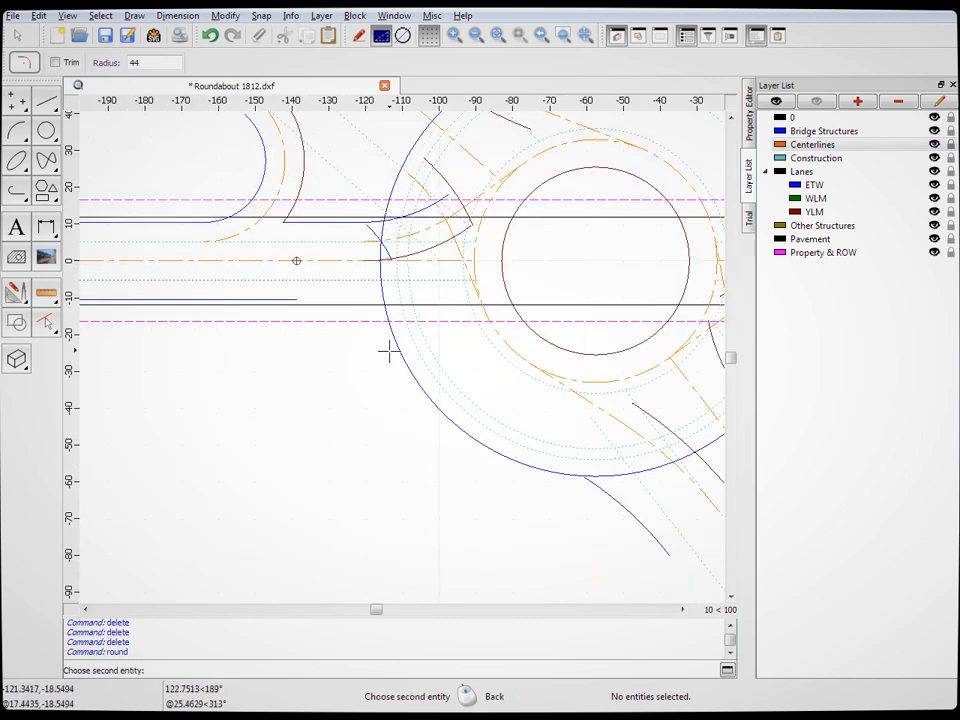
left_click(422, 359)
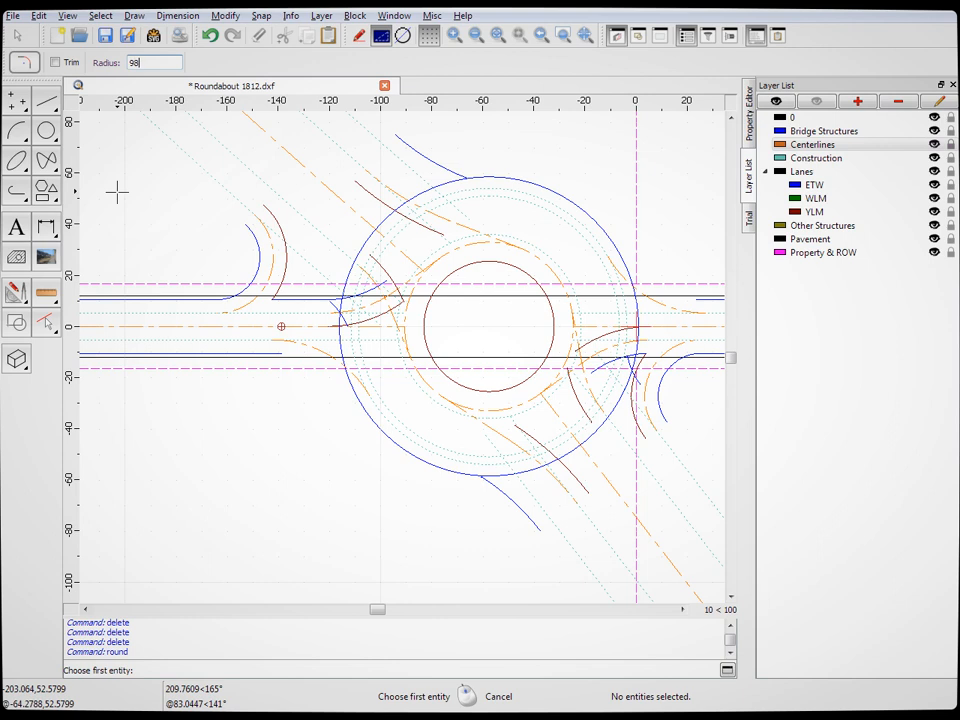
Round the outermost construction circle to the diagonal road's offset lines on the north and south sides with radius 98, untrimmed
left_click(516, 190)
left_click(385, 145)
left_click(436, 456)
left_click(540, 511)
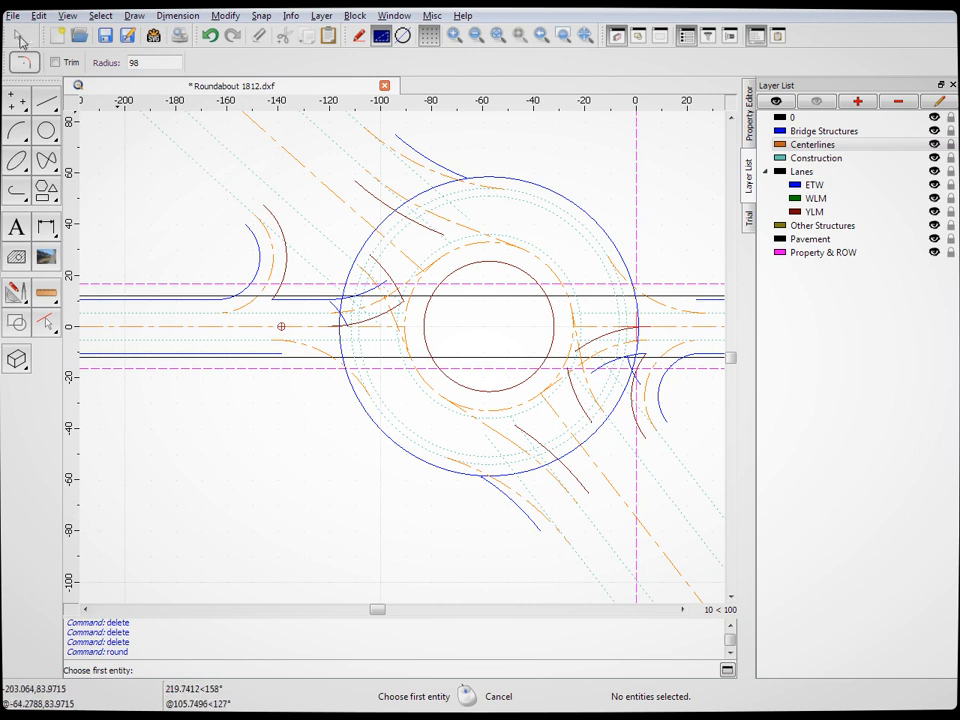
Delete the ETW arcs at the diagonal road's northern and southern exits
left_click(14, 30)
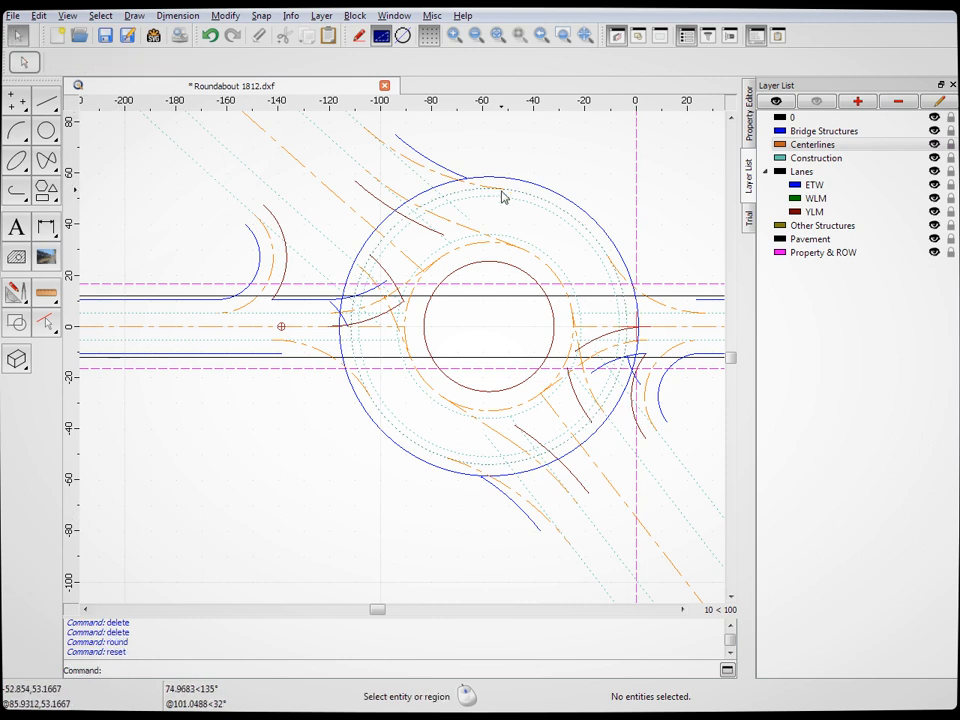
left_click(420, 154)
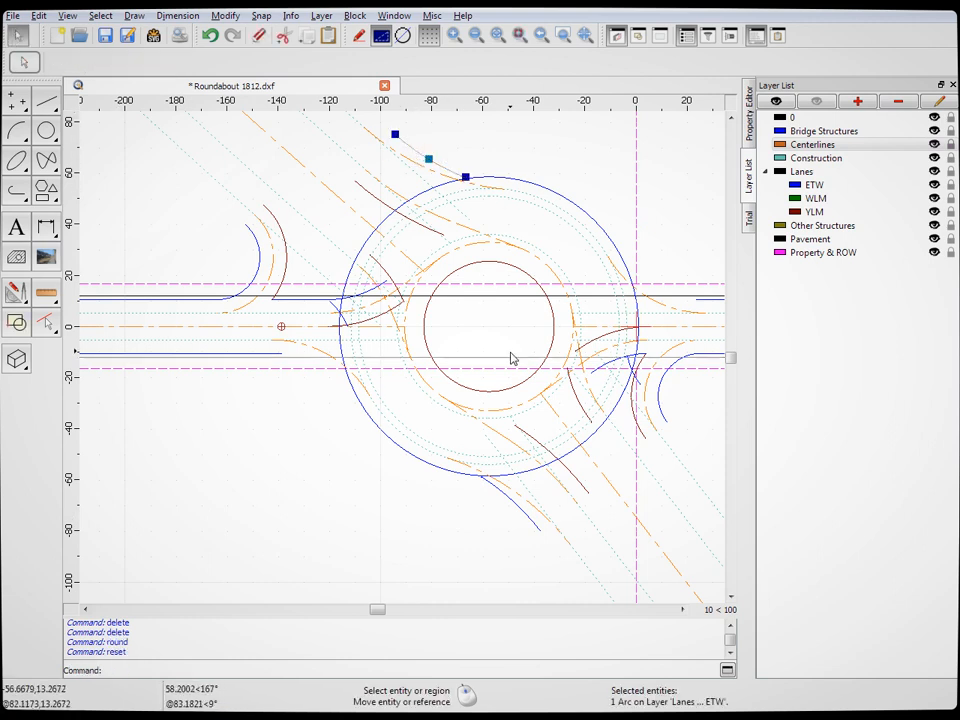
key("Delete")
left_click(520, 512)
key("Delete")
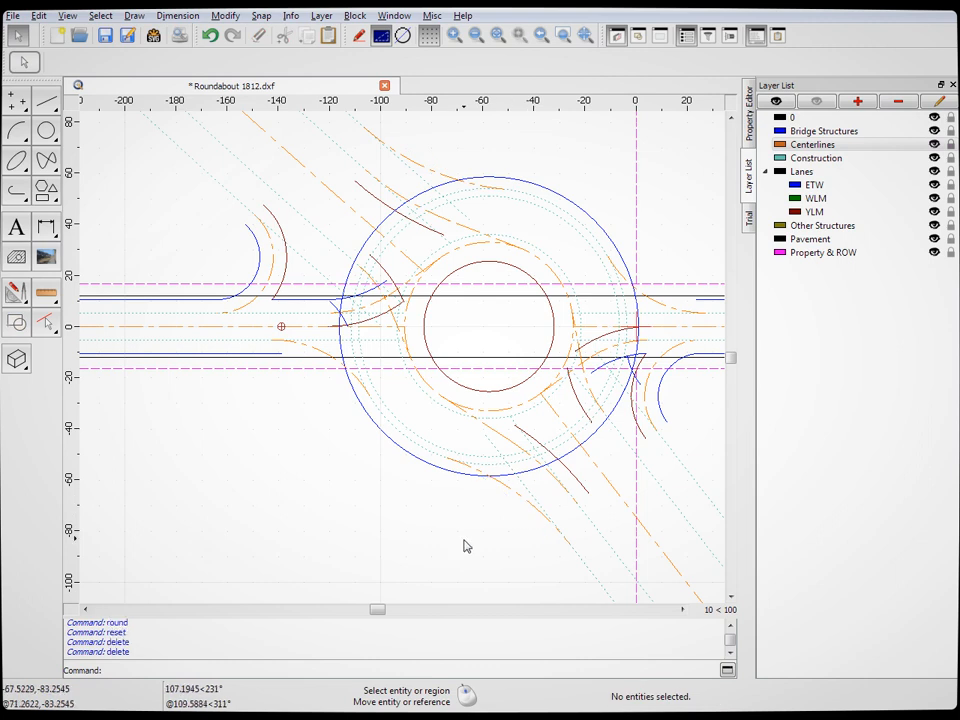
Divide the west road's southern ETW line and the east road's northern ETW line at the ends of the radius-44 centerline arcs
left_click(46, 101)
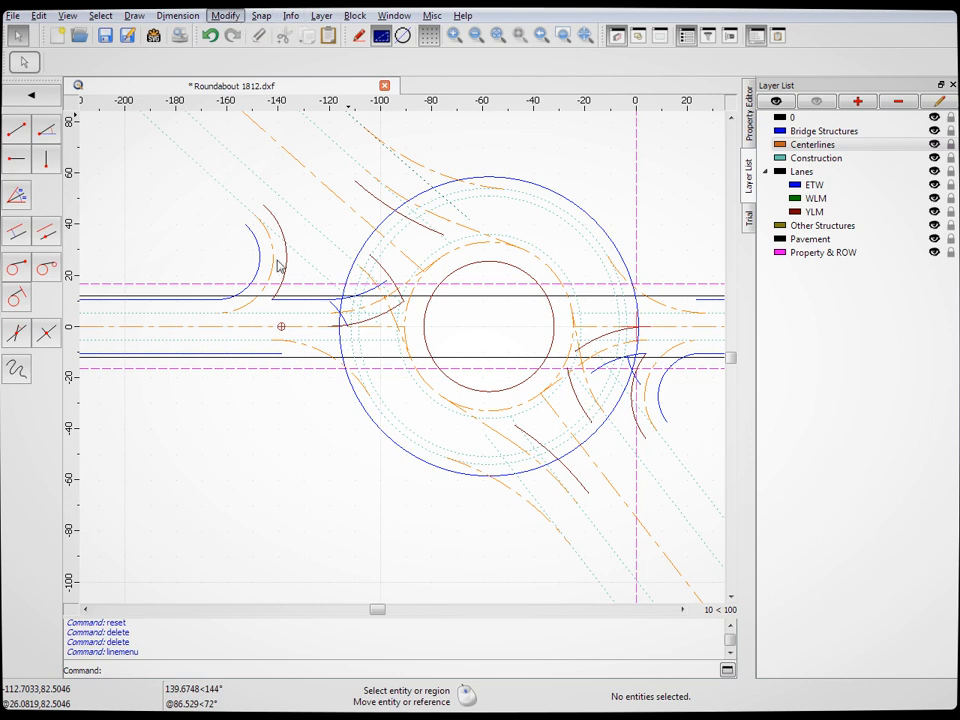
left_click(269, 357)
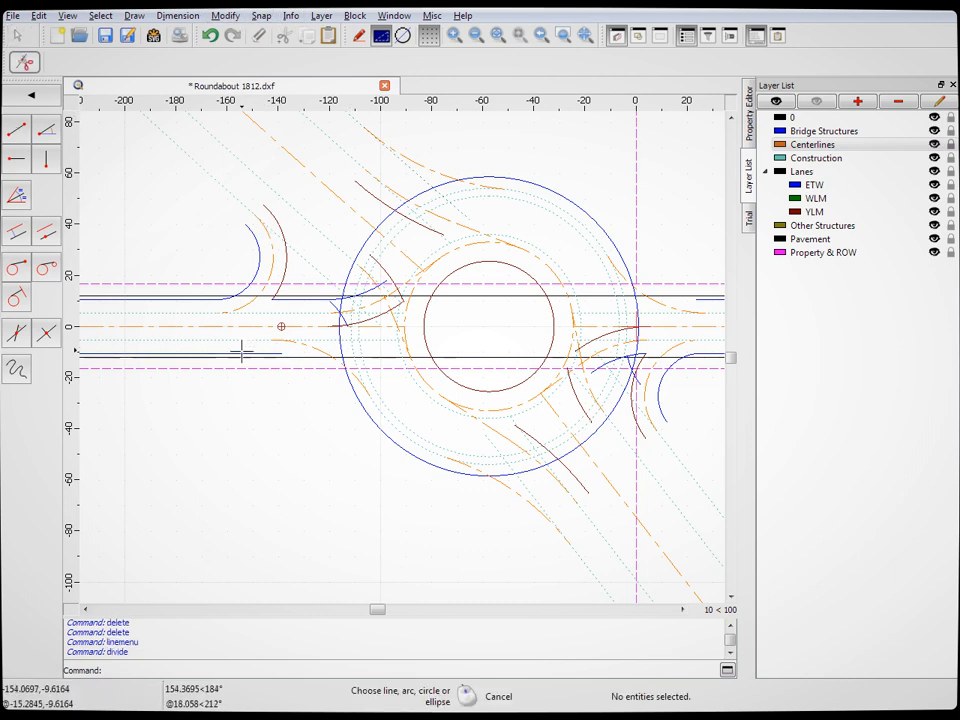
left_click(17, 131)
left_click(17, 161)
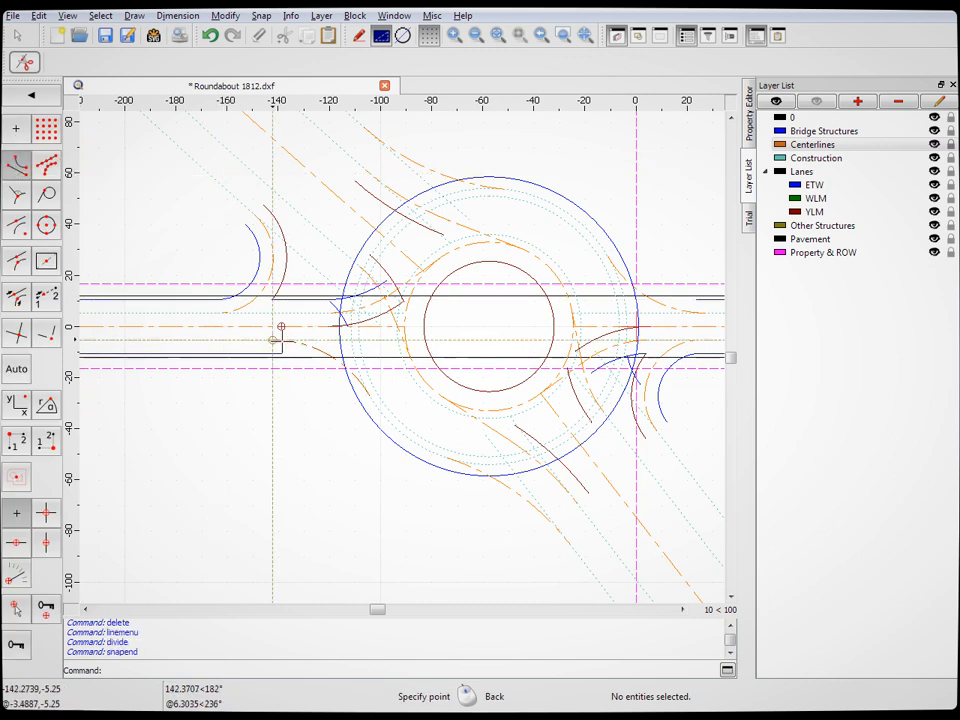
left_click(707, 312)
left_click(709, 312)
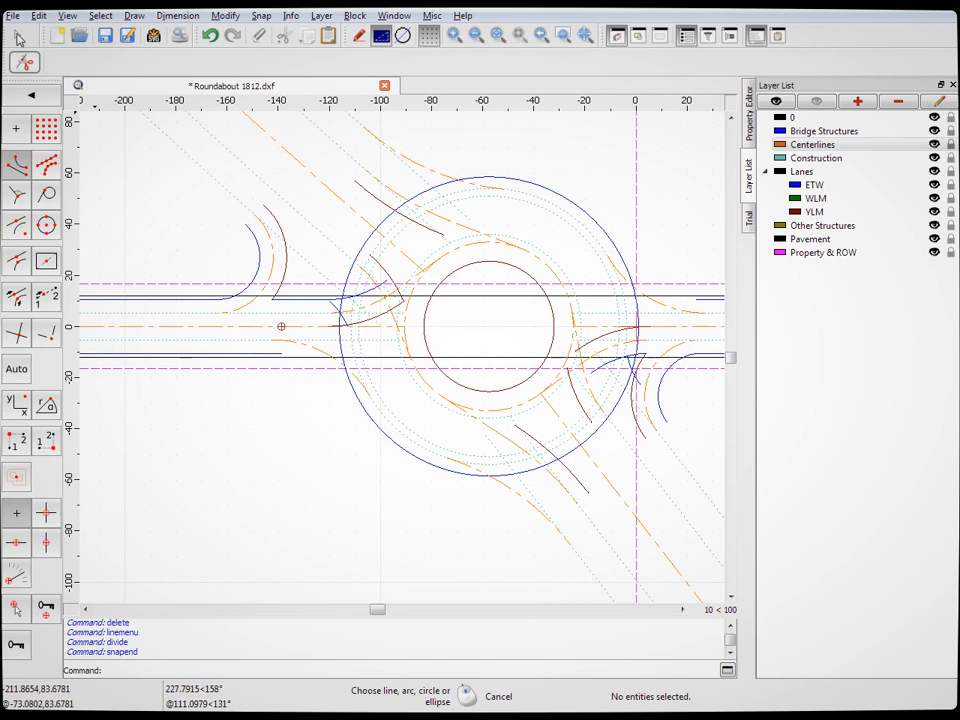
Delete the short ETW line pieces cut off on the west road's south side and the east road's north side
left_click(17, 36)
left_click(280, 357)
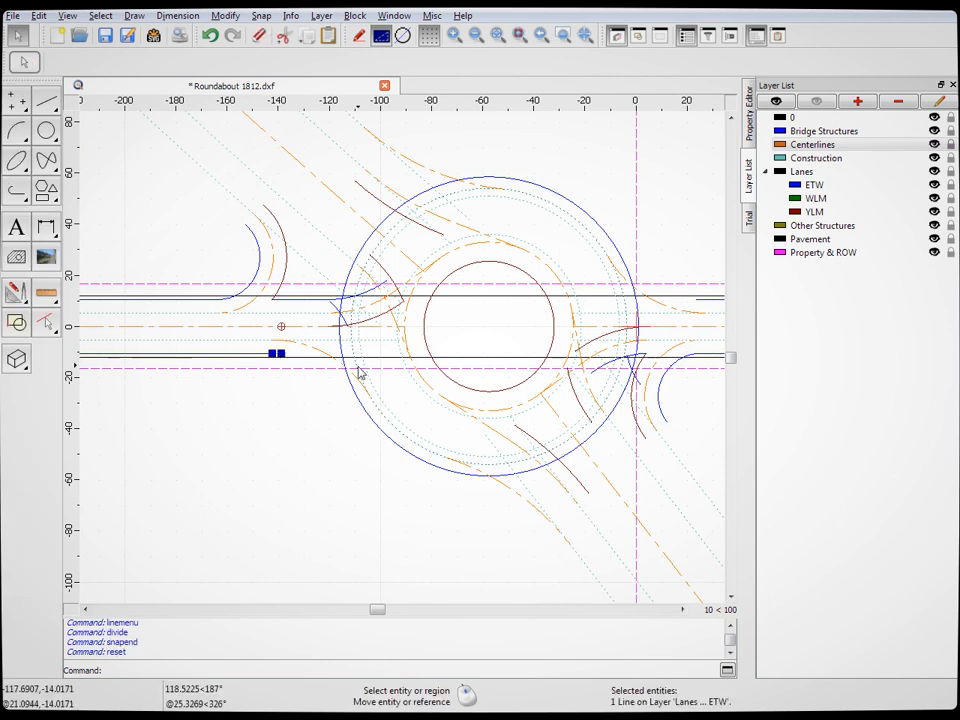
key("Delete")
left_click(697, 300)
key("Delete")
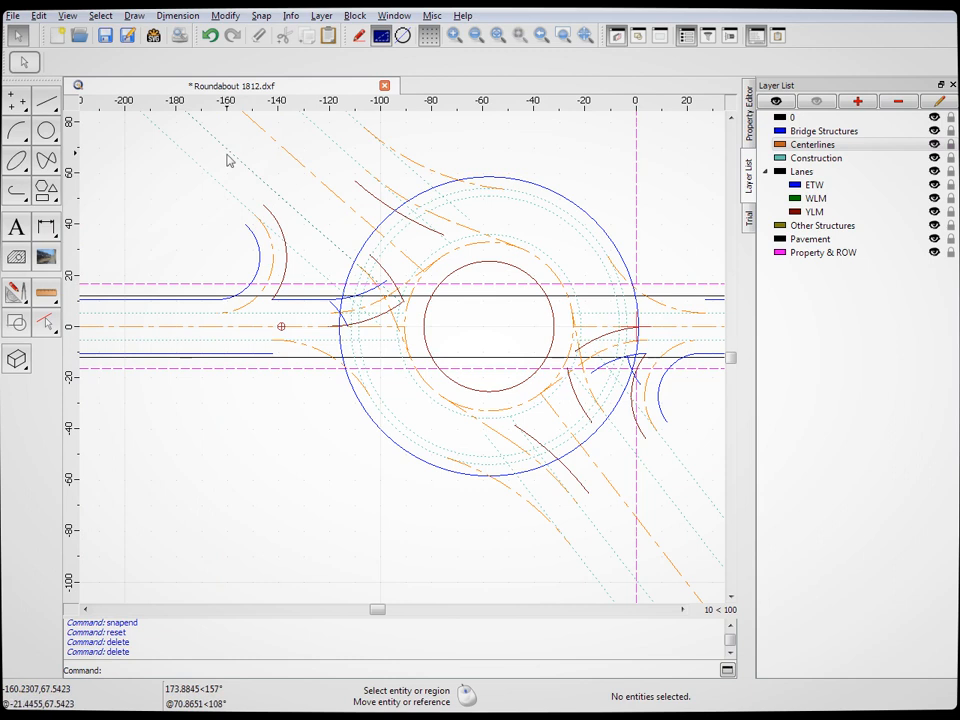
Offset the west and east exit centerline arcs by 5.25, on the outer side in ETW and on the inner side in YLM
left_click(46, 101)
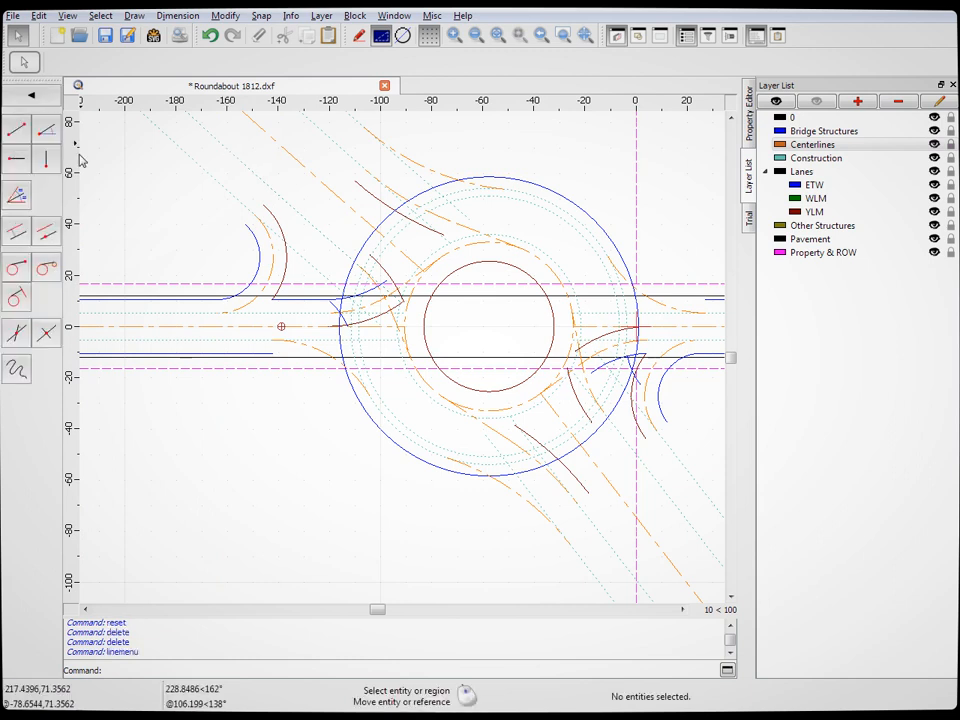
left_click(16, 231)
left_click_drag(223, 66, 172, 67)
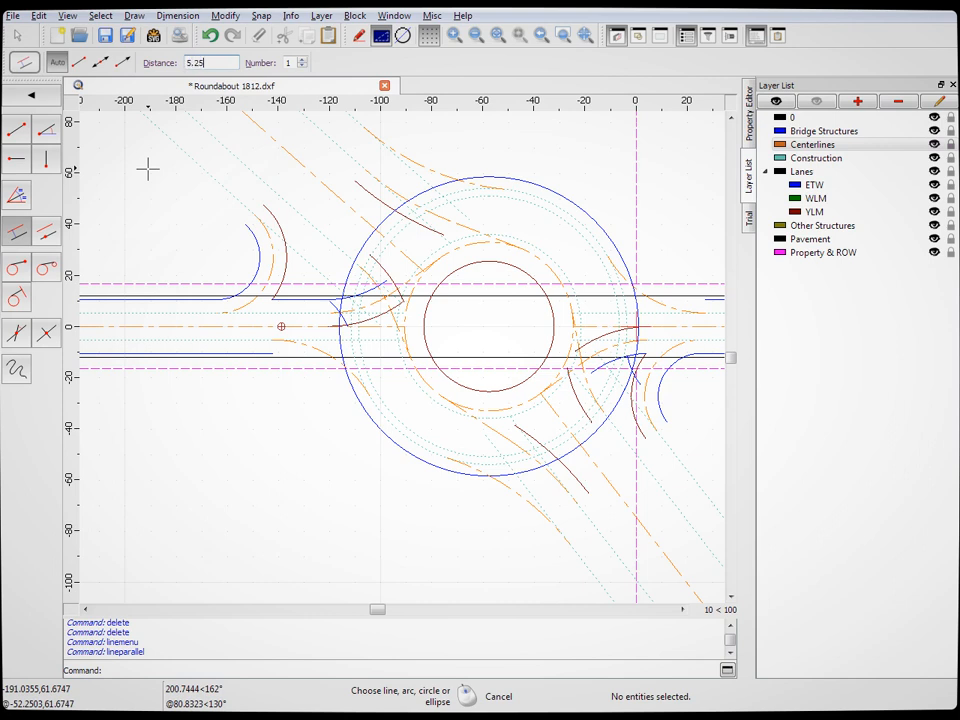
left_click(815, 186)
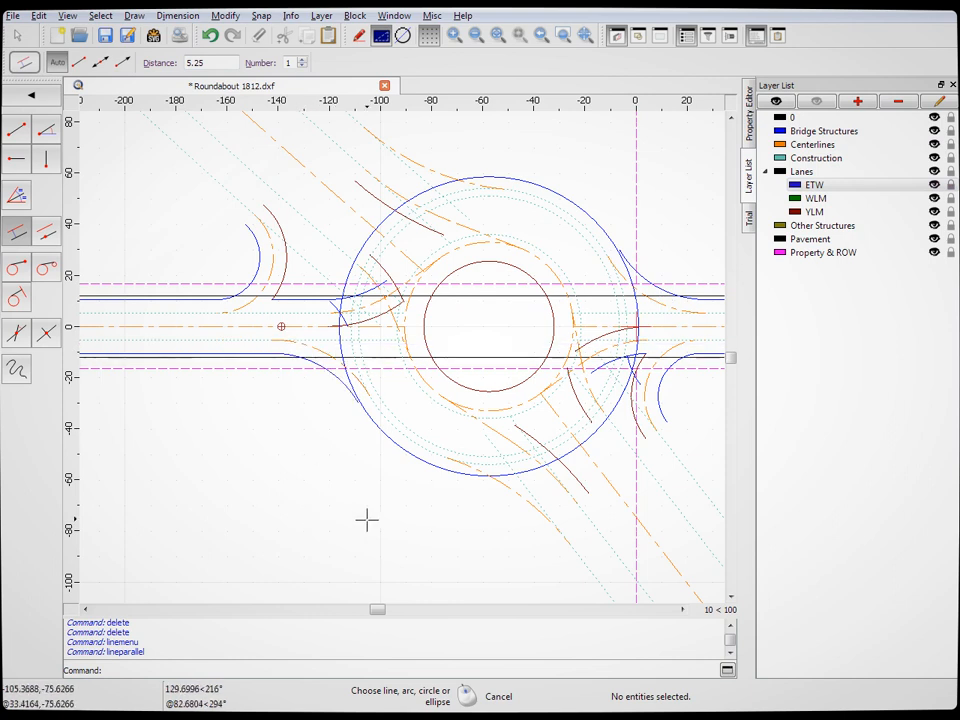
left_click(815, 212)
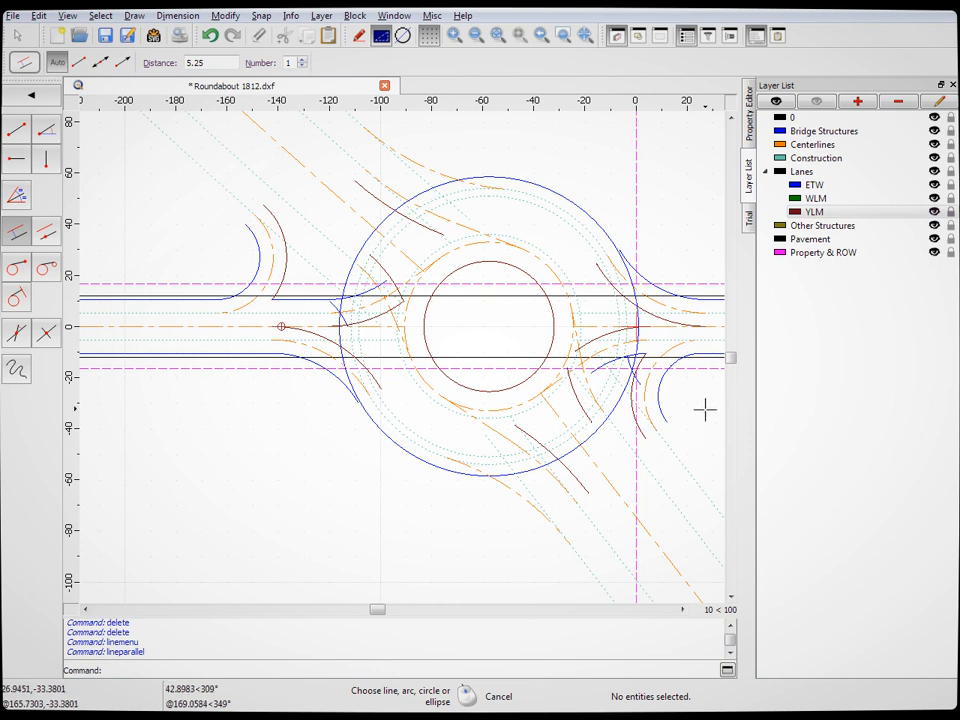
Hide Centerlines and join the ends of the entry and exit arcs on the east road with a YLM line
scroll(702, 405, "up", 4)
left_click(812, 145)
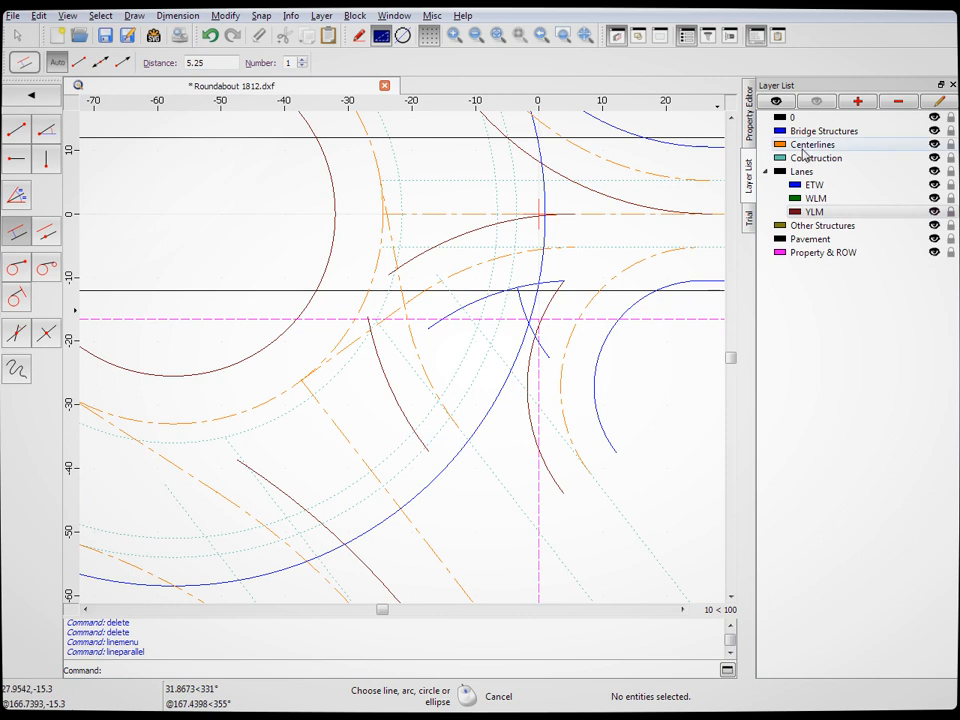
left_click(16, 129)
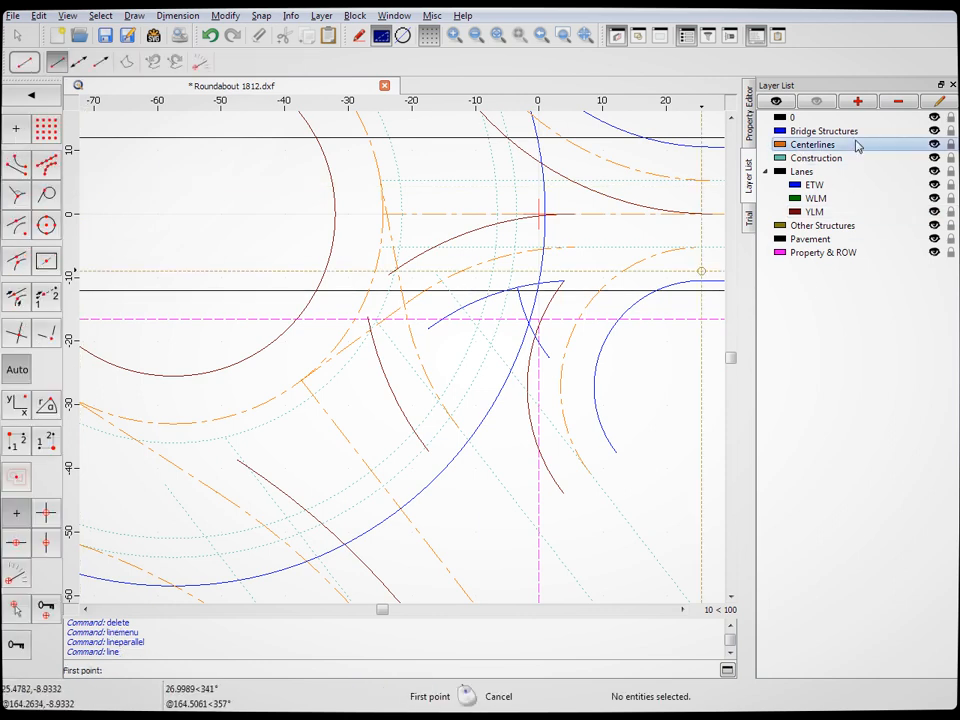
left_click(934, 145)
left_click(813, 212)
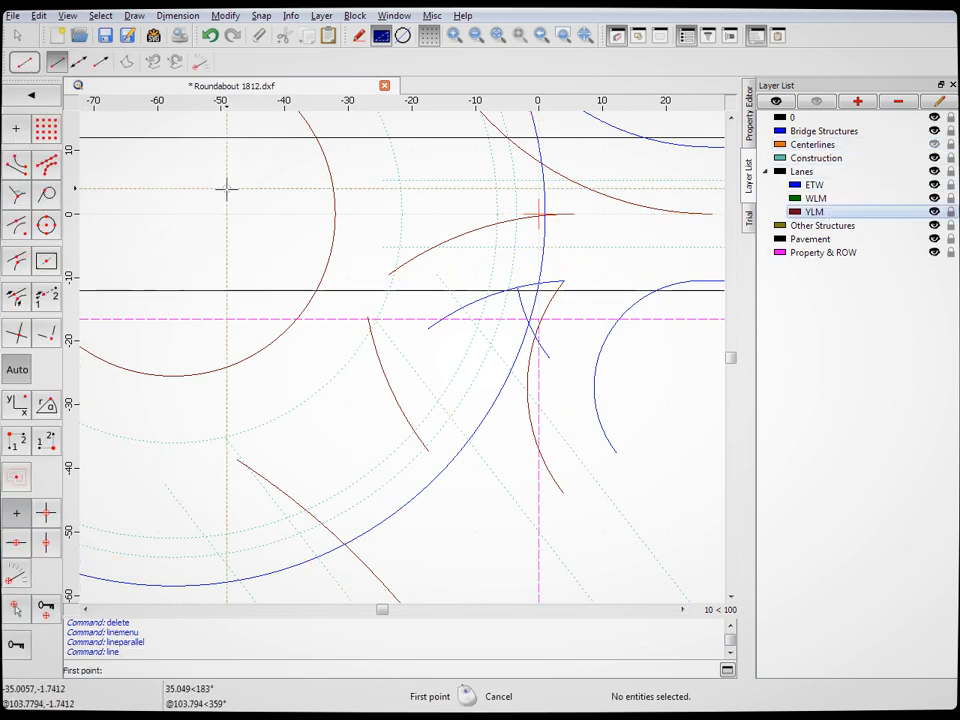
left_click(16, 165)
left_click(711, 214)
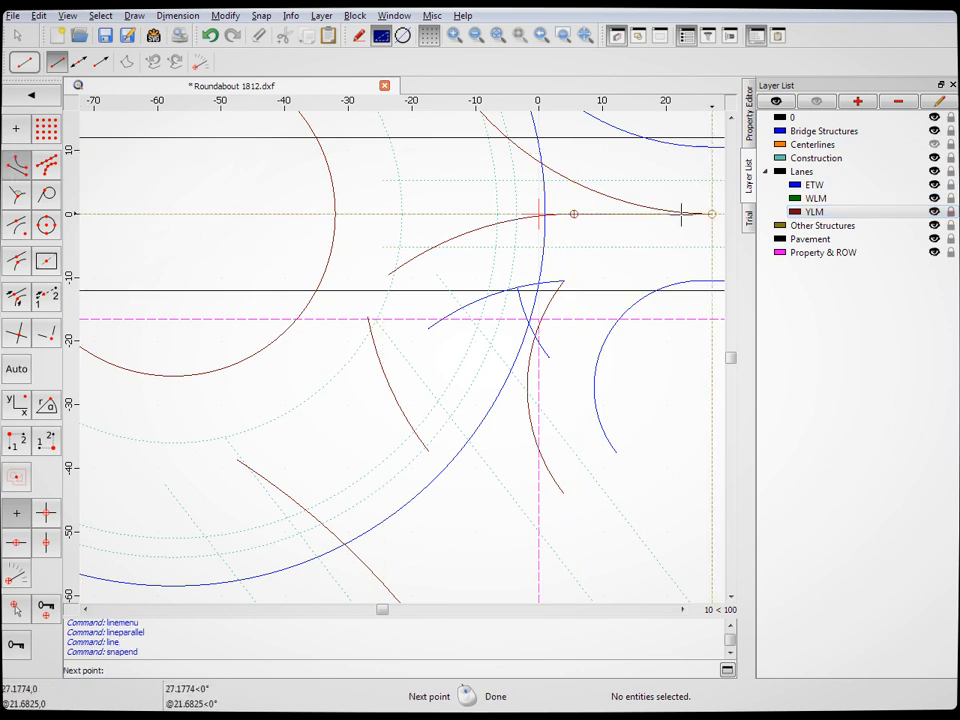
right_click(672, 428)
Join the ends of the entry and exit arcs on the west road with a YLM line
scroll(682, 348, "down", 6)
scroll(347, 304, "up", 6)
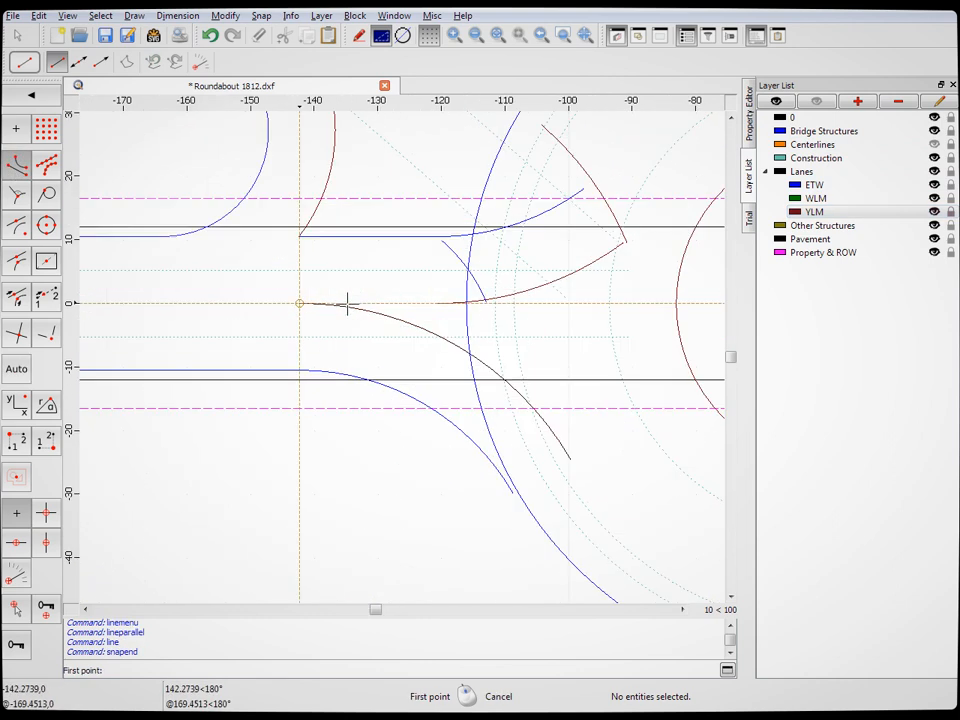
left_click(454, 304)
left_click(318, 312)
right_click(315, 520)
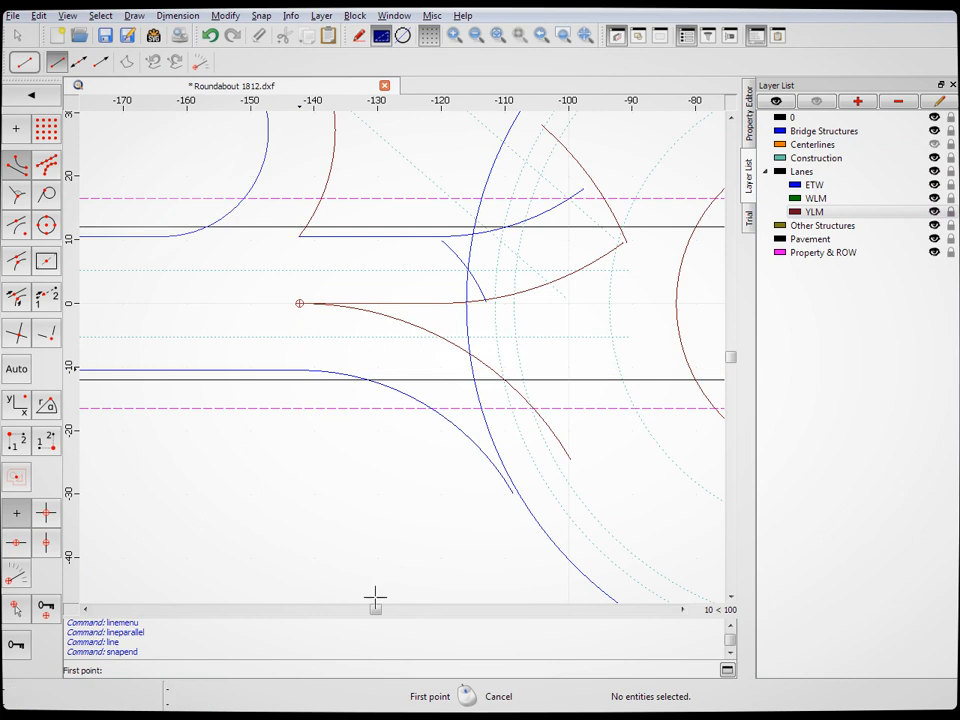
Show Centerlines and draw YLM tangent lines from the two northwest and two southeast YLM arcs to the inner YLM circle
scroll(300, 411, "down", 6)
scroll(484, 429, "up", 3)
scroll(512, 366, "down", 2)
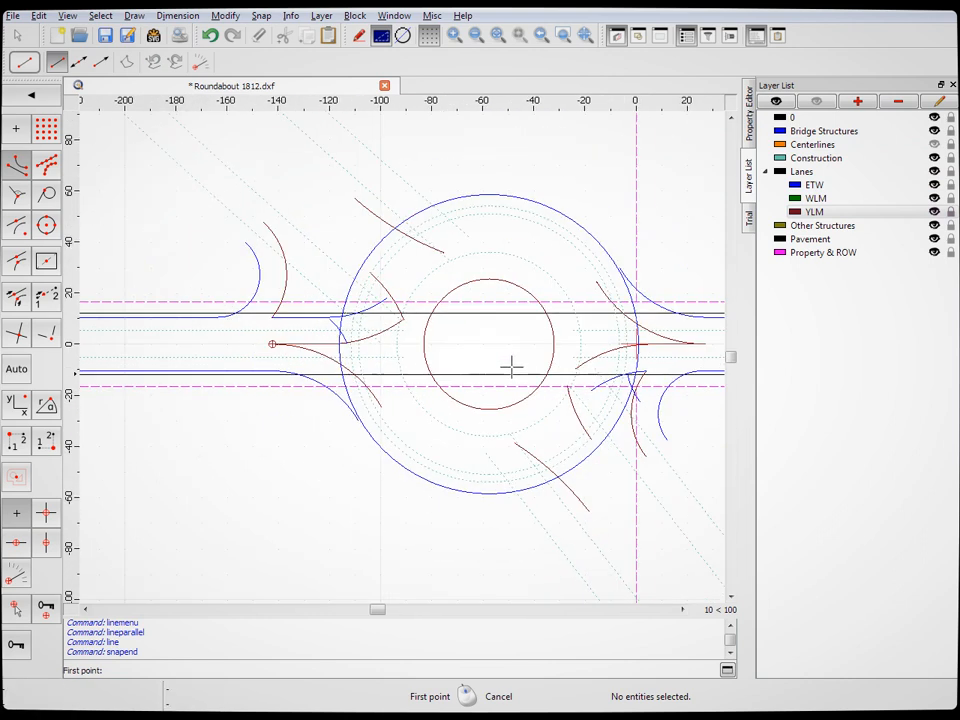
scroll(520, 375, "up", 1)
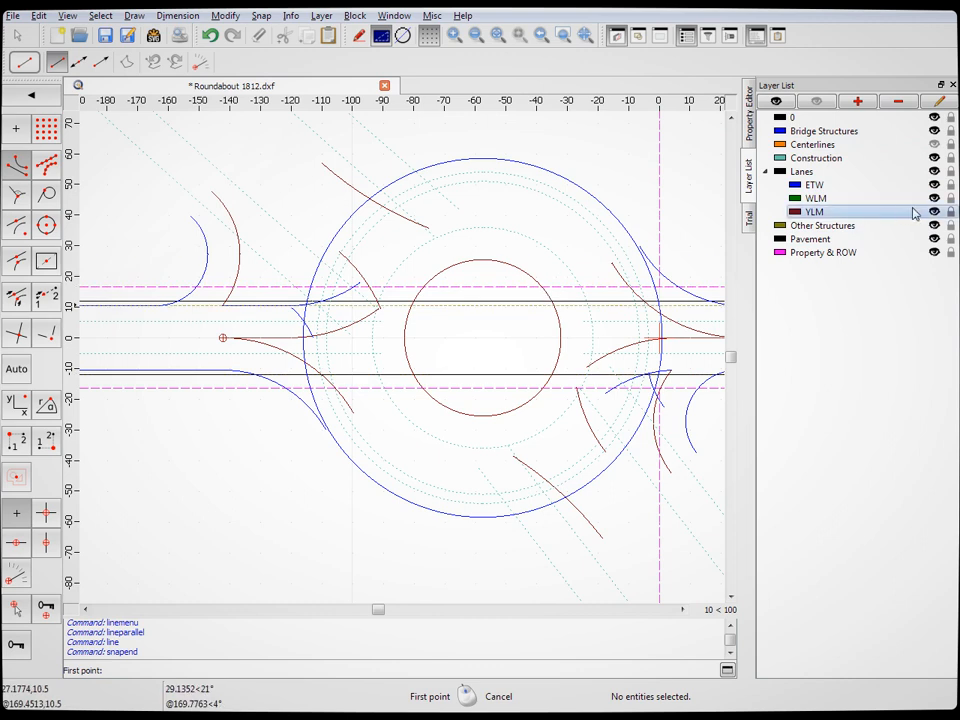
left_click(934, 144)
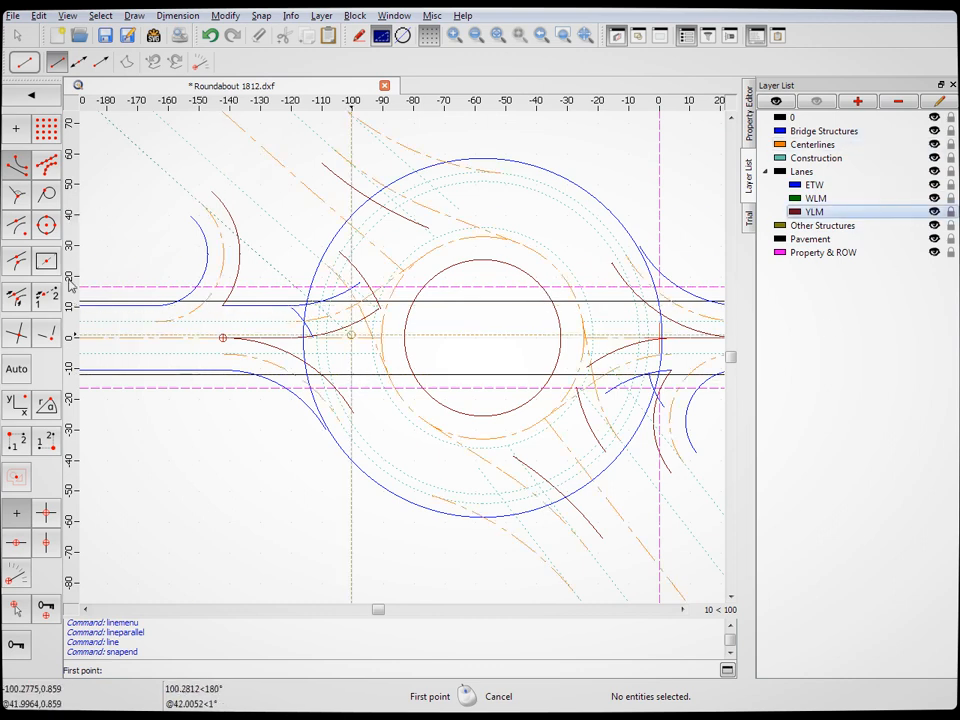
left_click(31, 95)
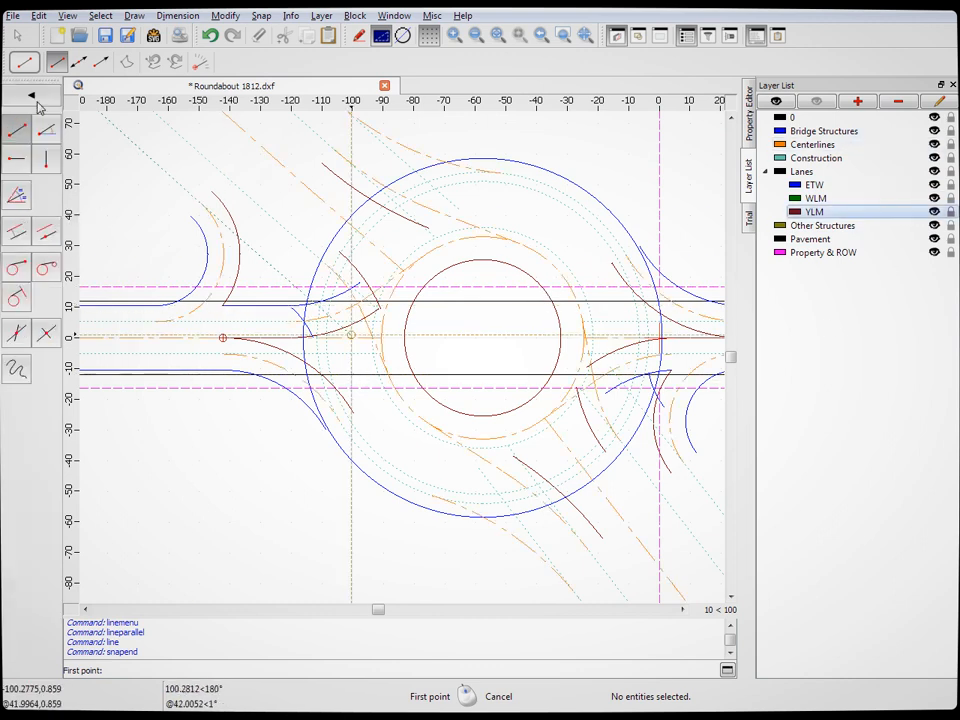
left_click(46, 268)
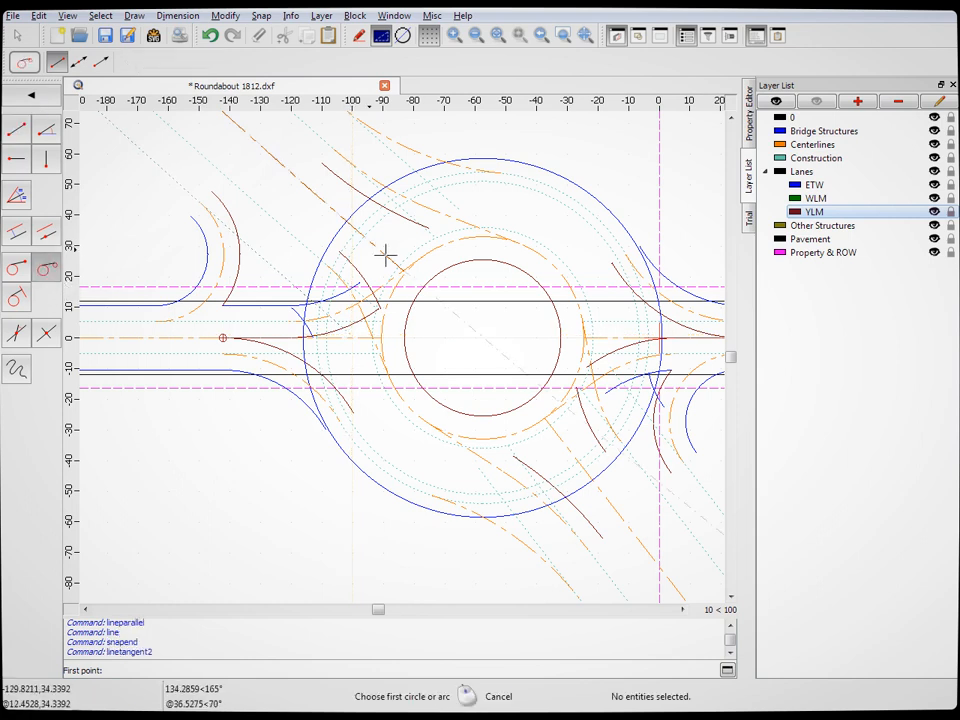
left_click(587, 424)
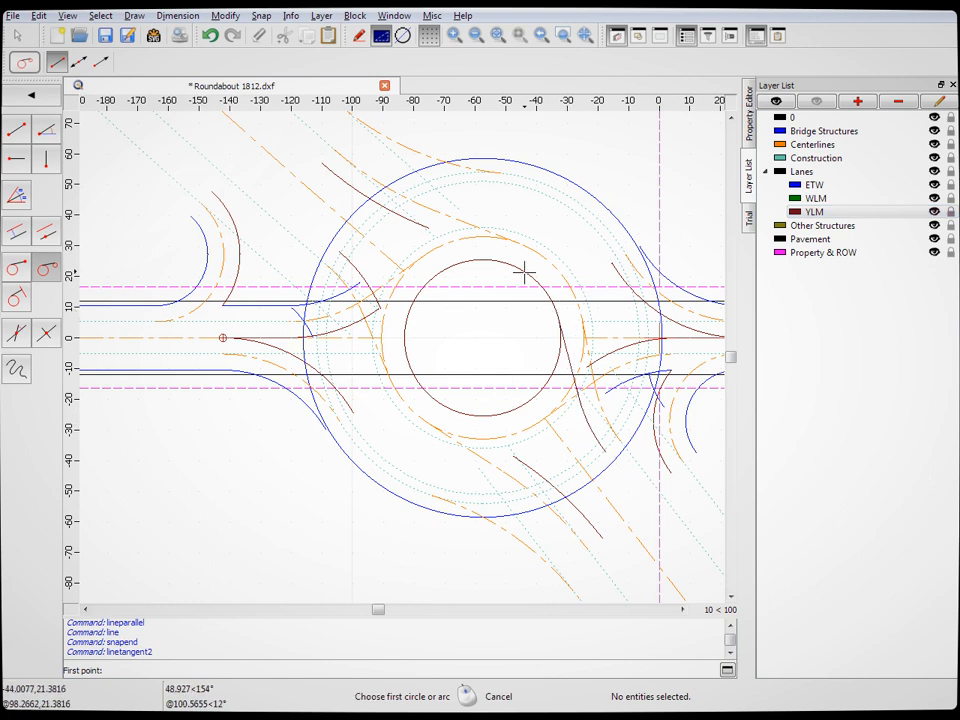
left_click(399, 217)
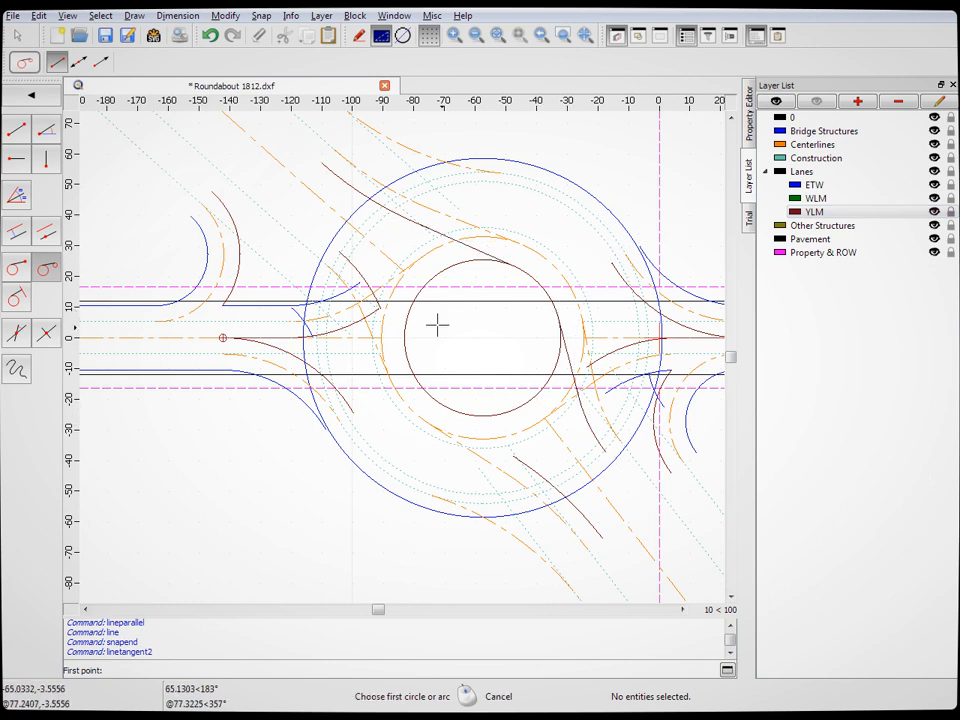
left_click(407, 349)
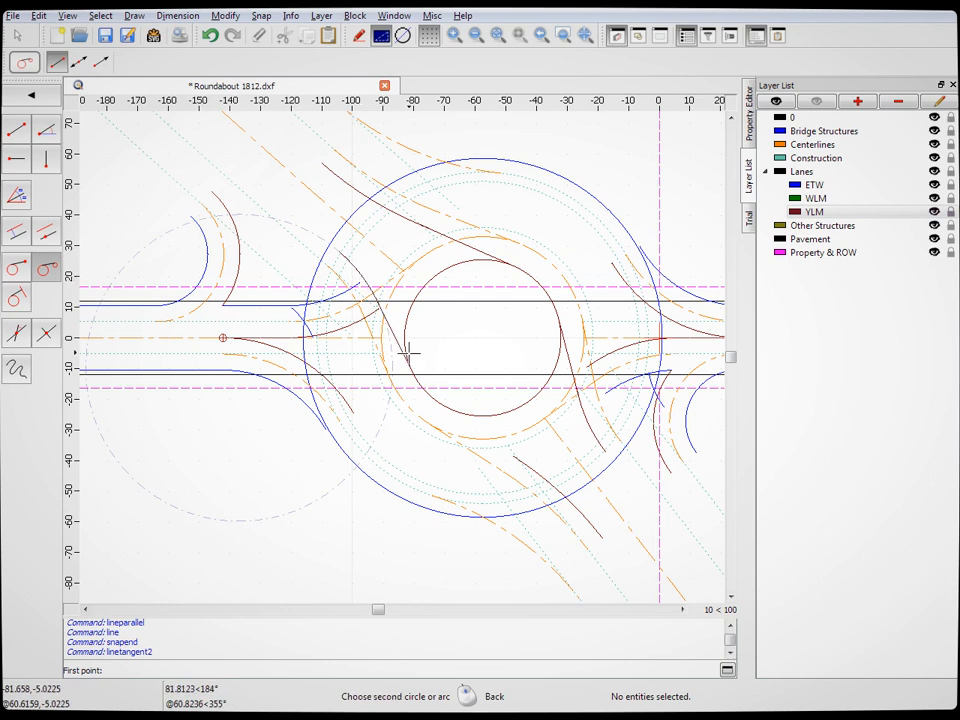
left_click(476, 418)
left_click(476, 418)
left_click(570, 401)
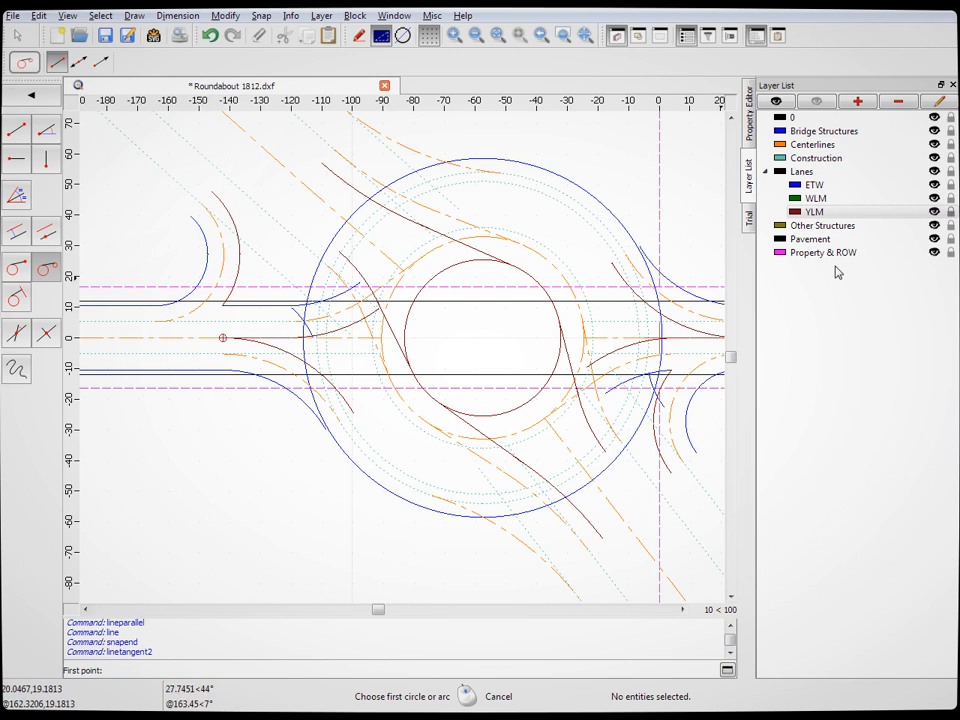
Hide the Pavement and Property & ROW layers
left_click(934, 239)
left_click(934, 252)
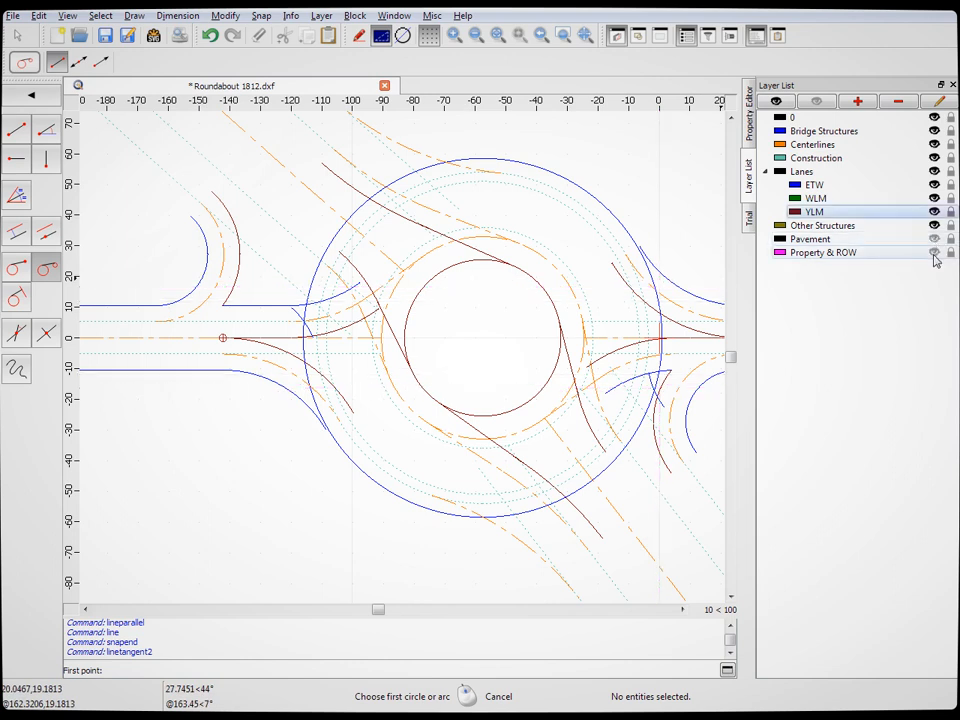
scroll(167, 467, "down", 2)
scroll(401, 364, "up", 2)
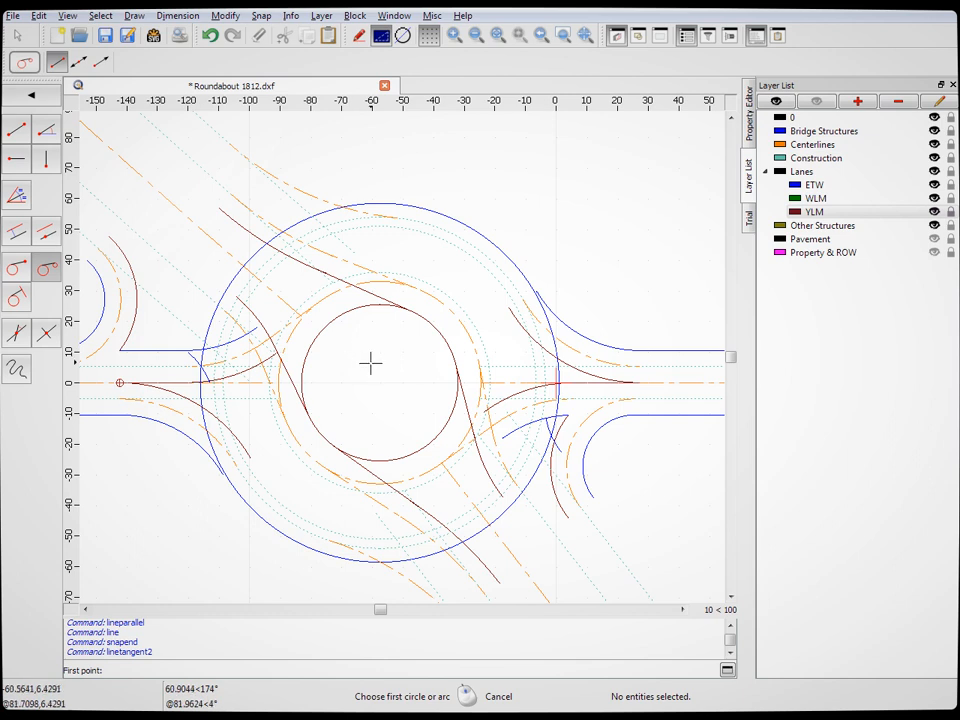
Offset the roundabout's centerline circle outward by 7.5 on the ETW layer
left_click(16, 231)
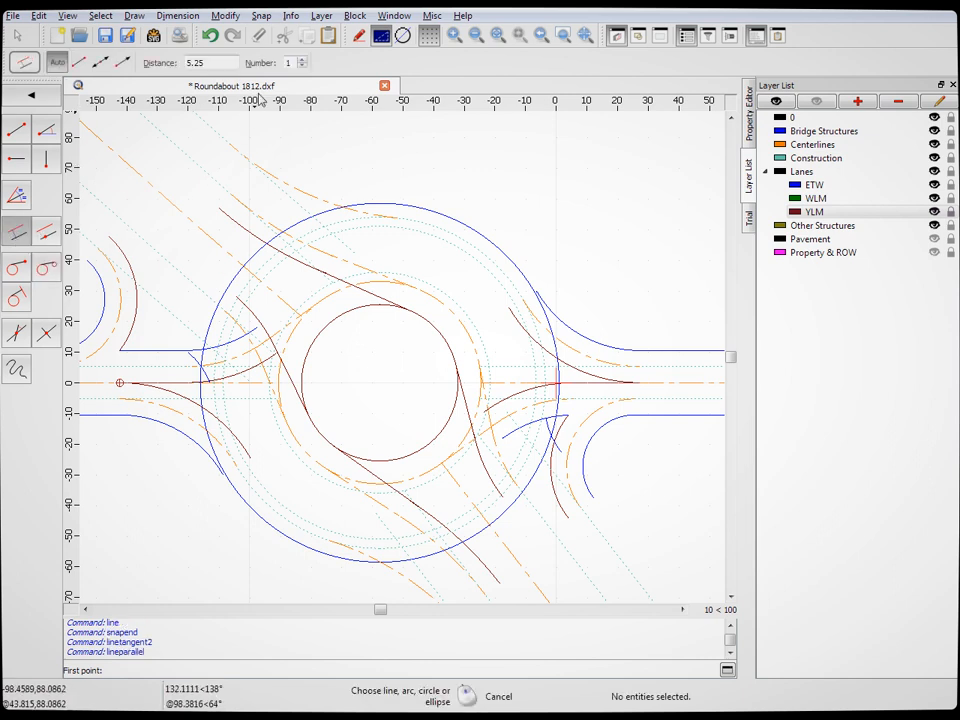
left_click_drag(224, 64, 158, 63)
left_click(818, 186)
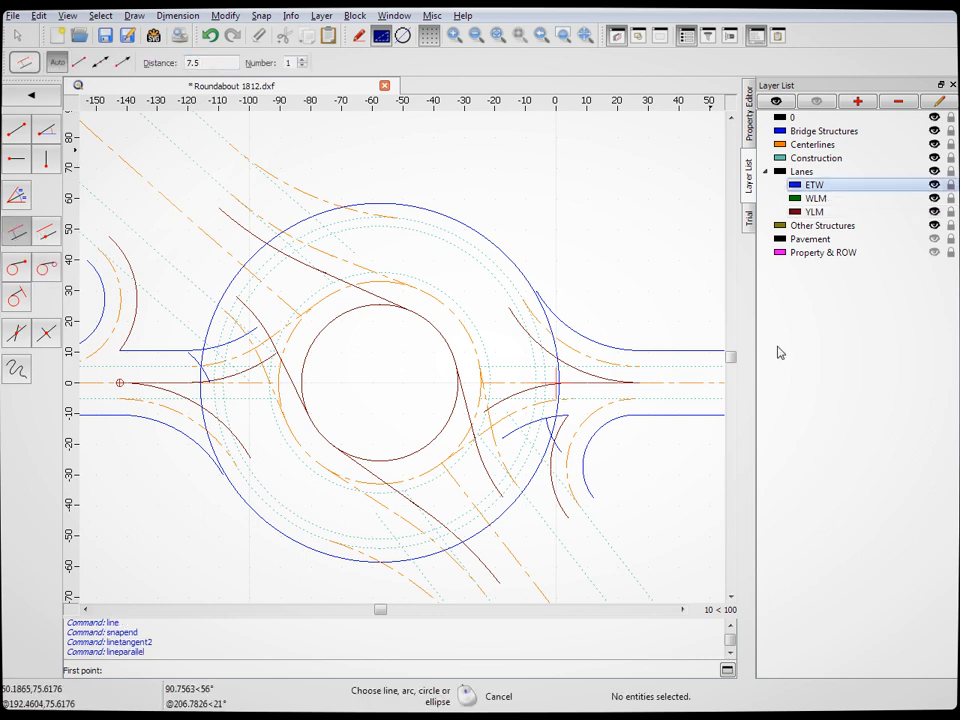
left_click(335, 290)
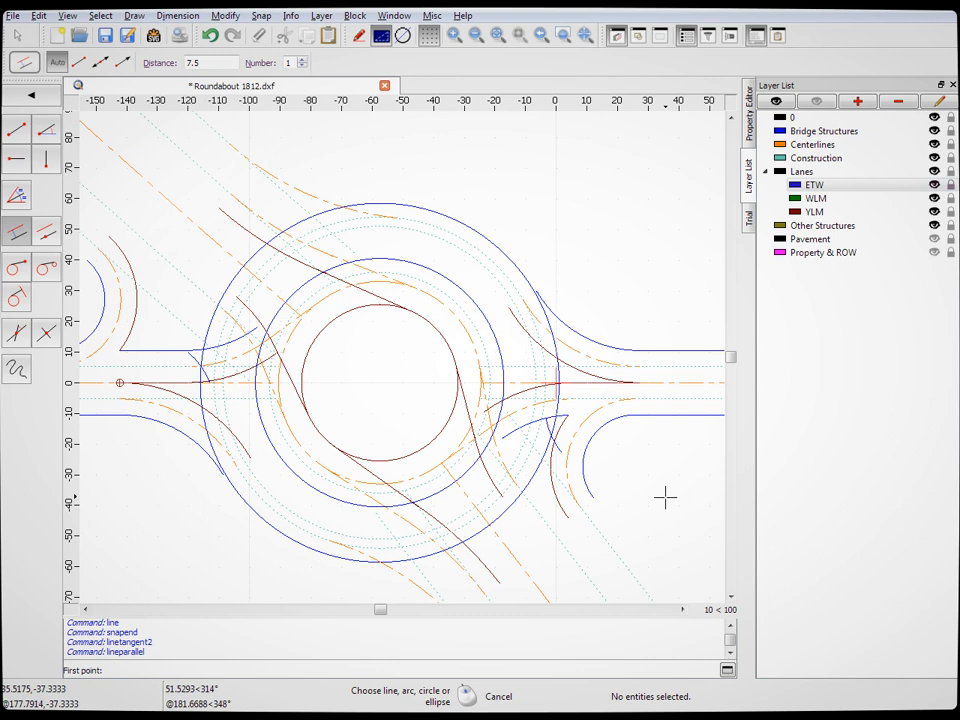
Draw an ETW line tangent to the west road's northern ETW entry arc and the inner ETW circle
left_click(47, 270)
left_click(292, 294)
right_click(297, 291)
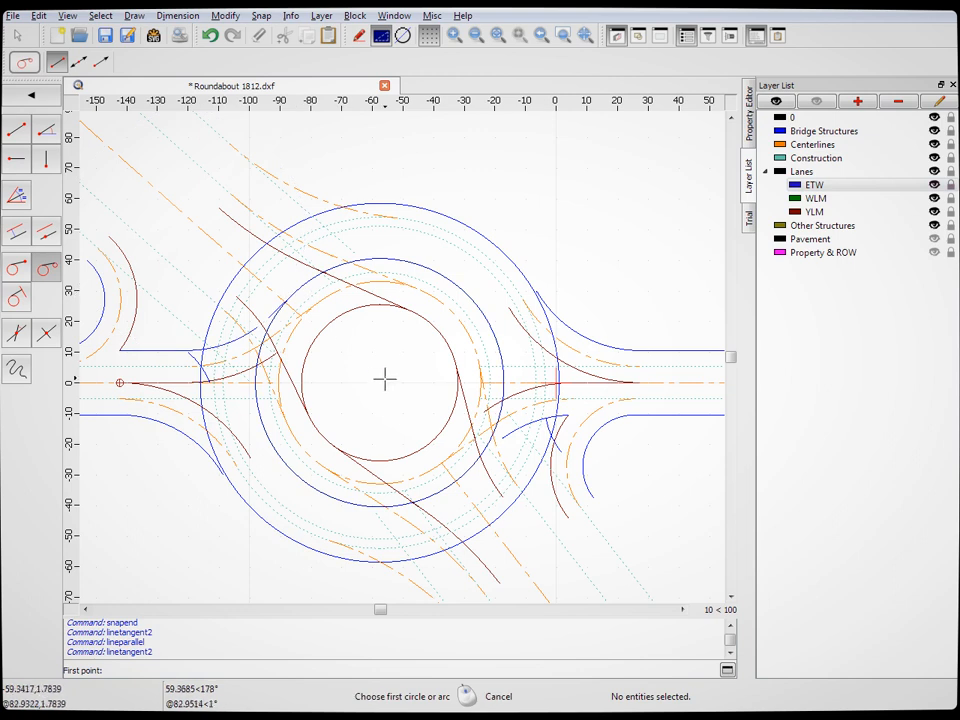
scroll(342, 371, "up", 1)
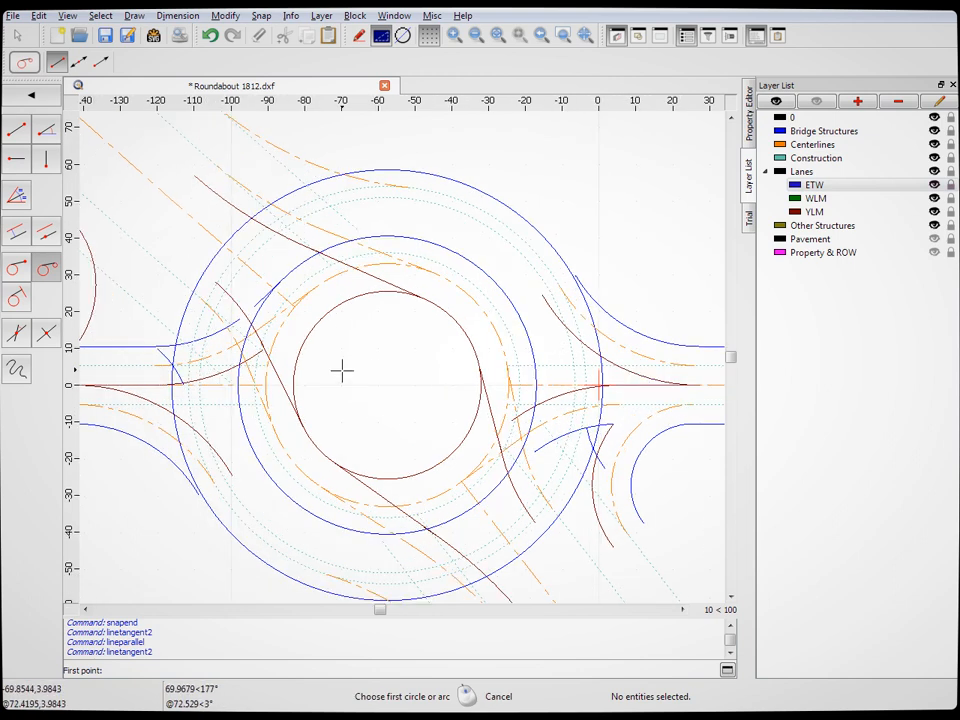
Draw an ETW line tangent to the east road's southern ETW arc nearest the roundabout and the inner ETW circle
left_click(481, 493)
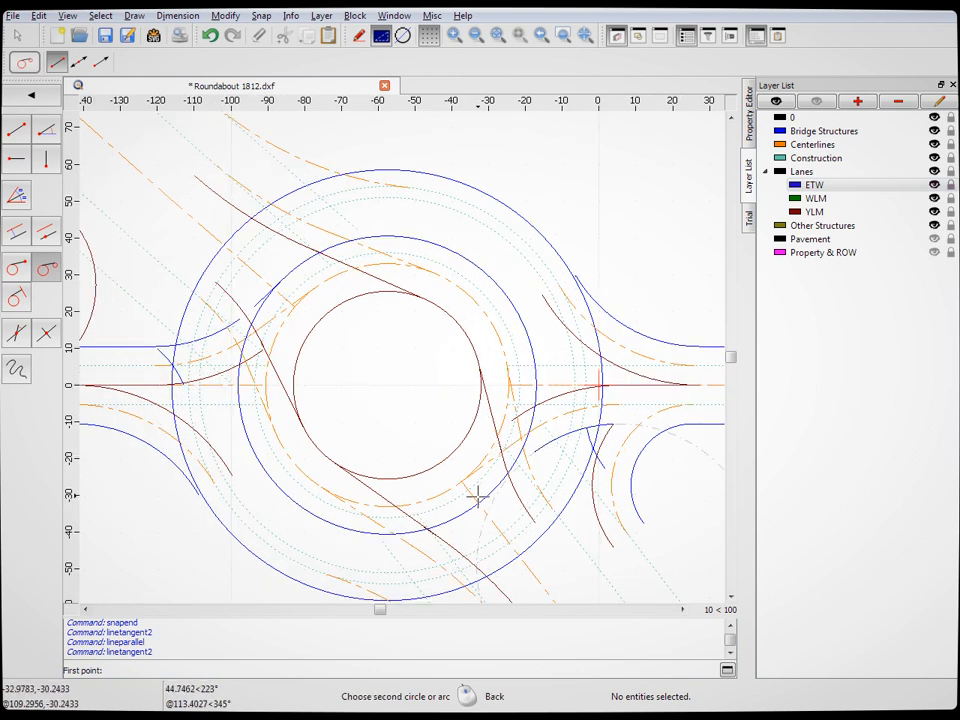
right_click(487, 497)
scroll(525, 456, "up", 7)
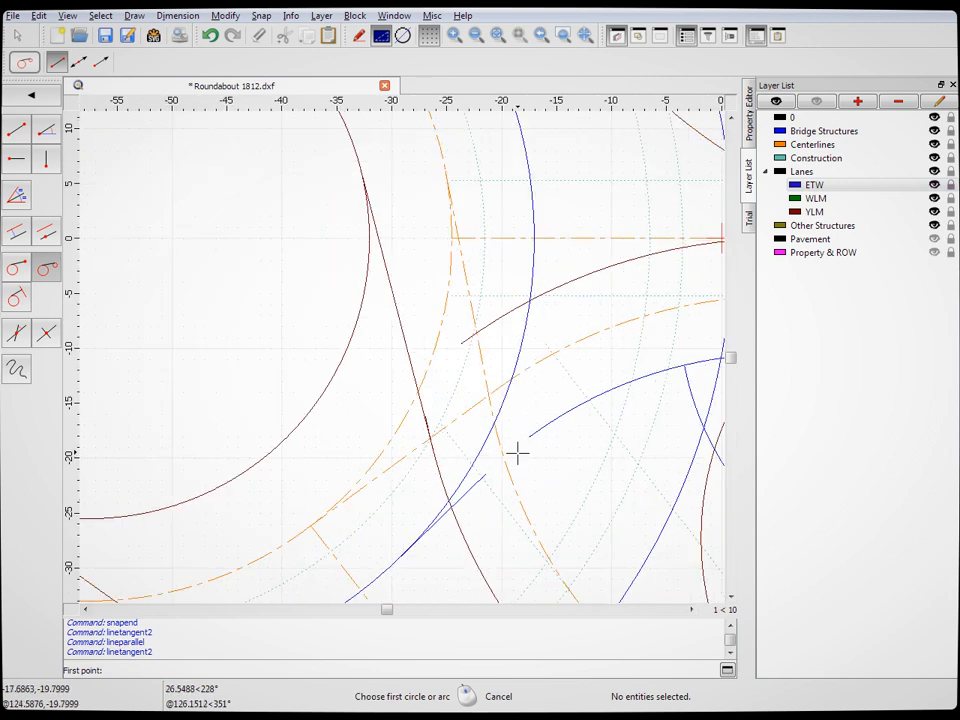
scroll(505, 449, "down", 8)
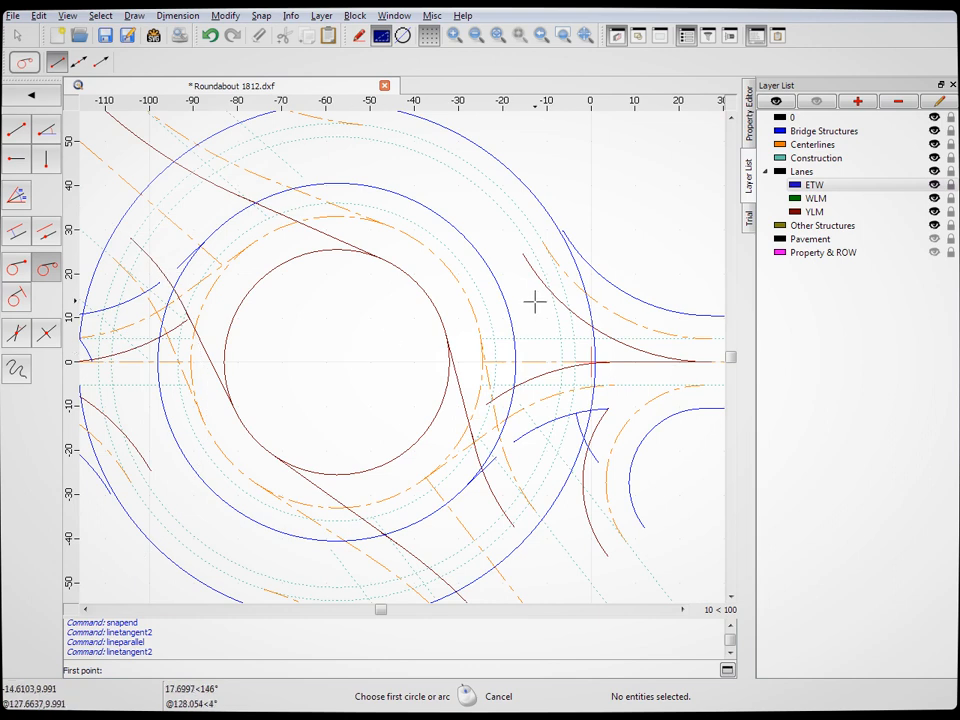
Draw ETW tangent lines from the east road's northern arc and the west road's southern arc to the outer ETW circle
left_click(546, 199)
right_click(541, 199)
scroll(465, 268, "down", 3)
scroll(175, 290, "up", 4)
left_click(345, 476)
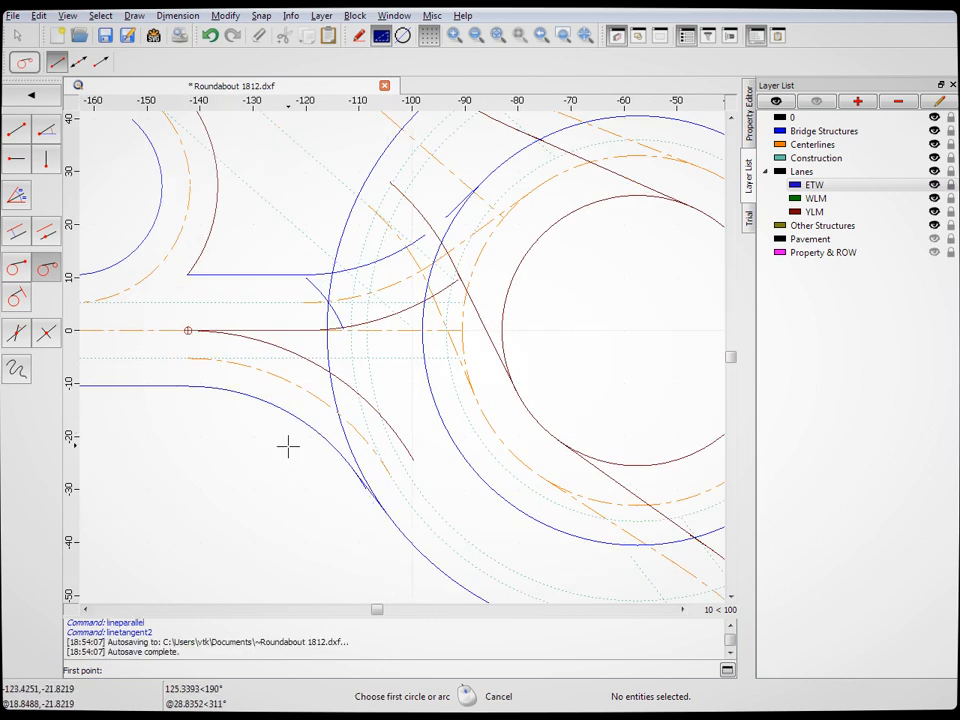
scroll(287, 447, "down", 5)
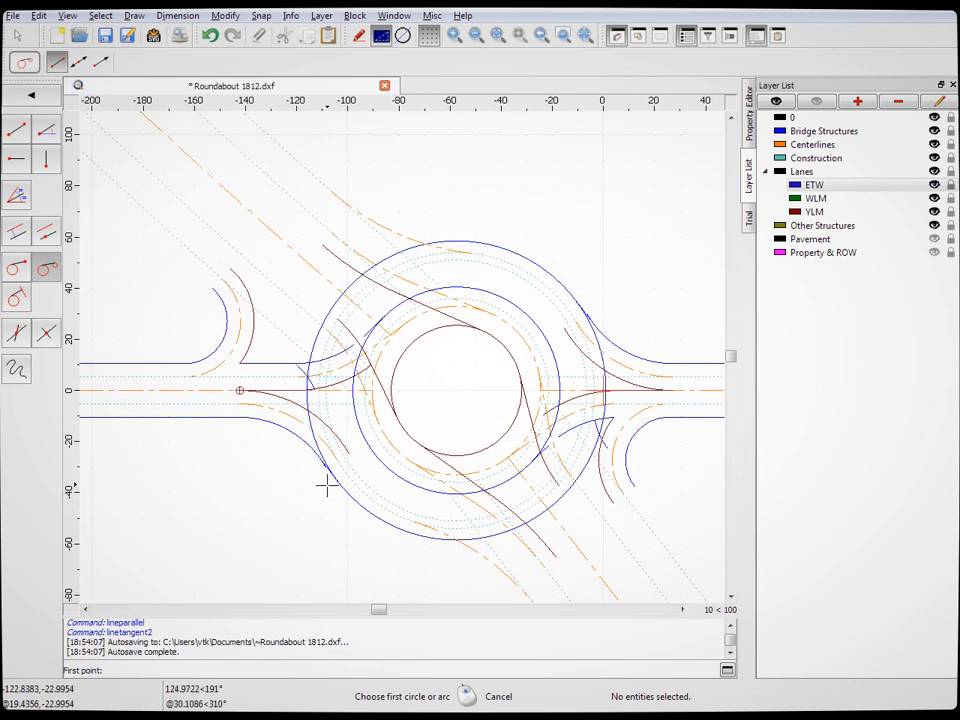
Draw ETW tangent lines from the west road's southern arc and the east road's northern arc to the inner ETW circle
scroll(430, 515, "up", 3)
left_click(225, 397)
left_click(430, 476)
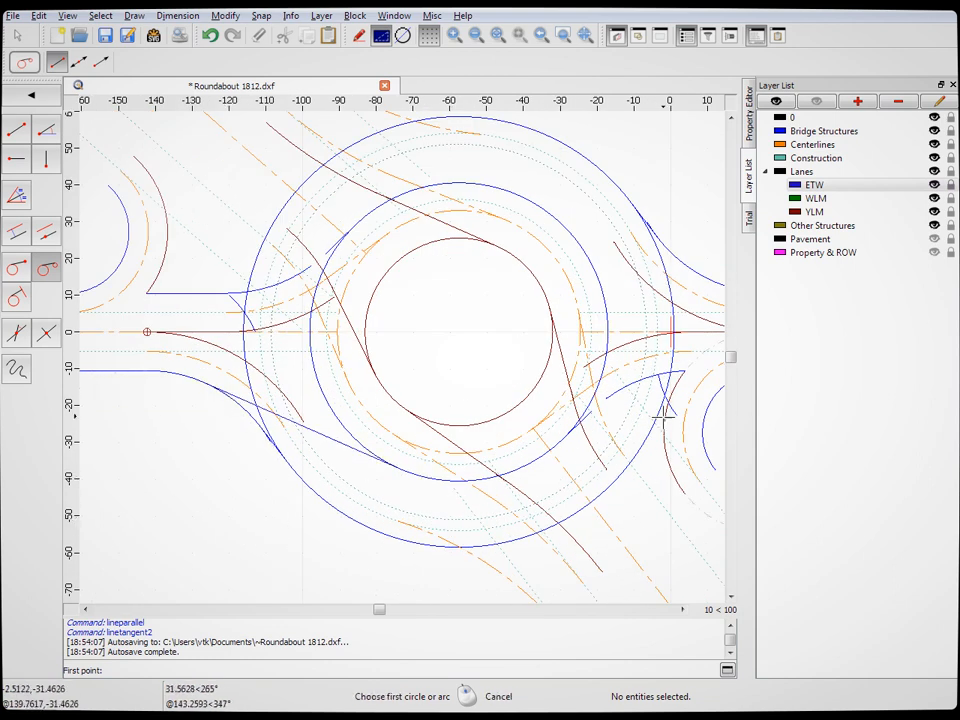
left_click(708, 276)
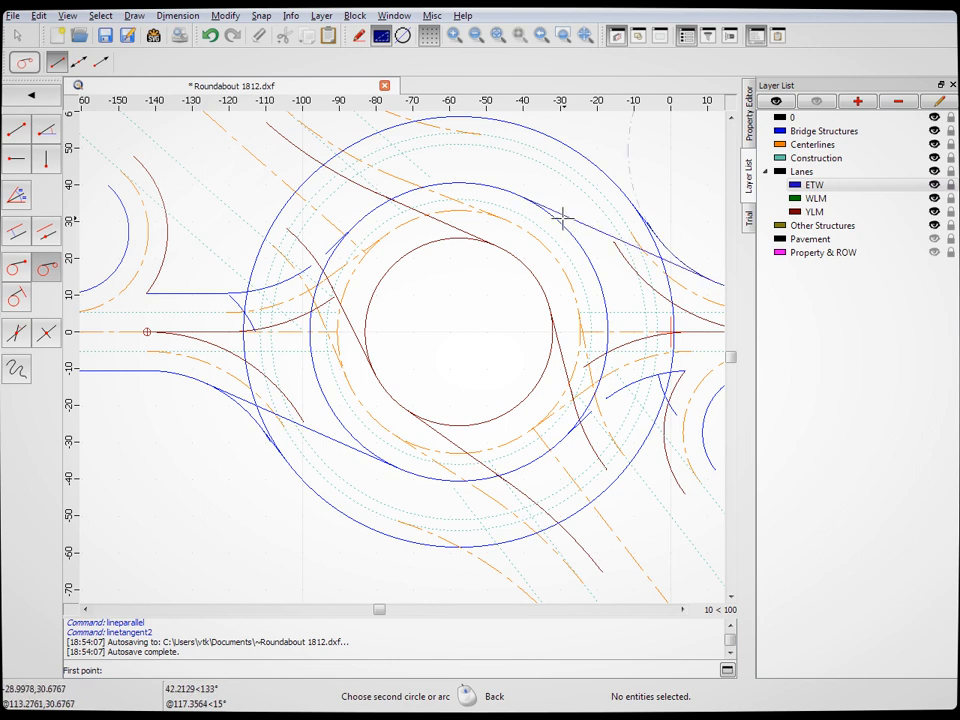
left_click(536, 218)
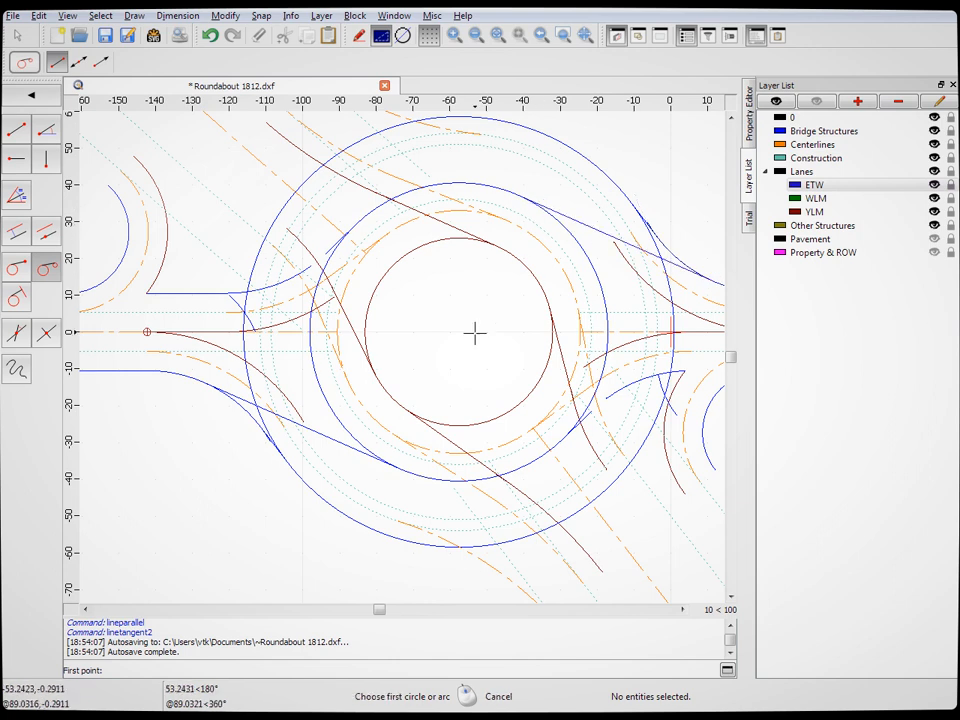
scroll(465, 334, "down", 3)
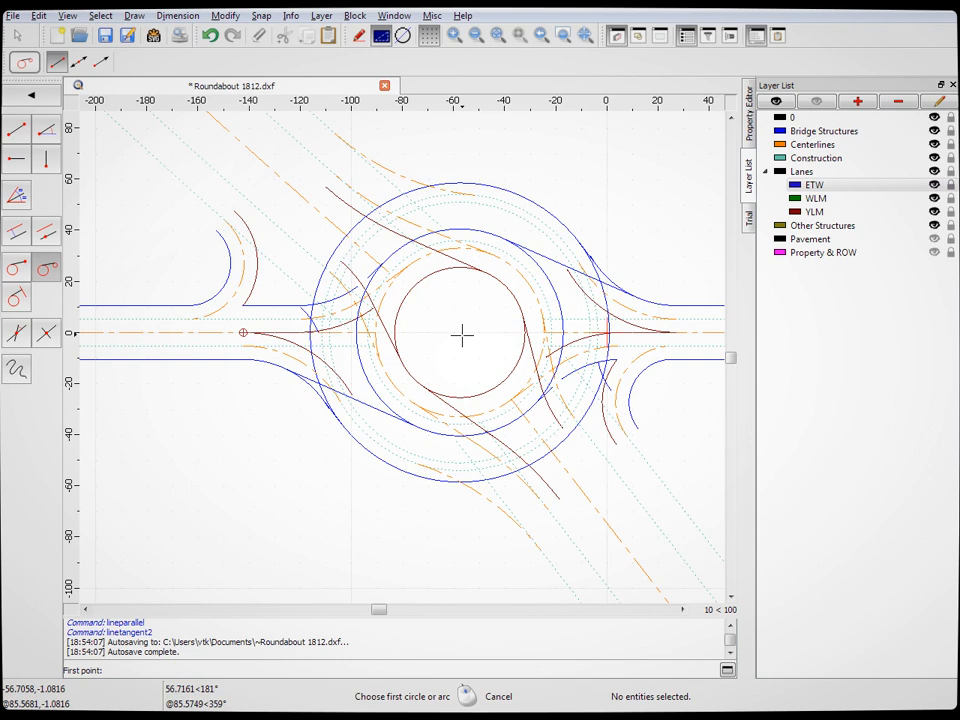
On the YLM layer, draw tangent lines from the west and east roads' four YLM arcs to the inner YLM circle
left_click(846, 212)
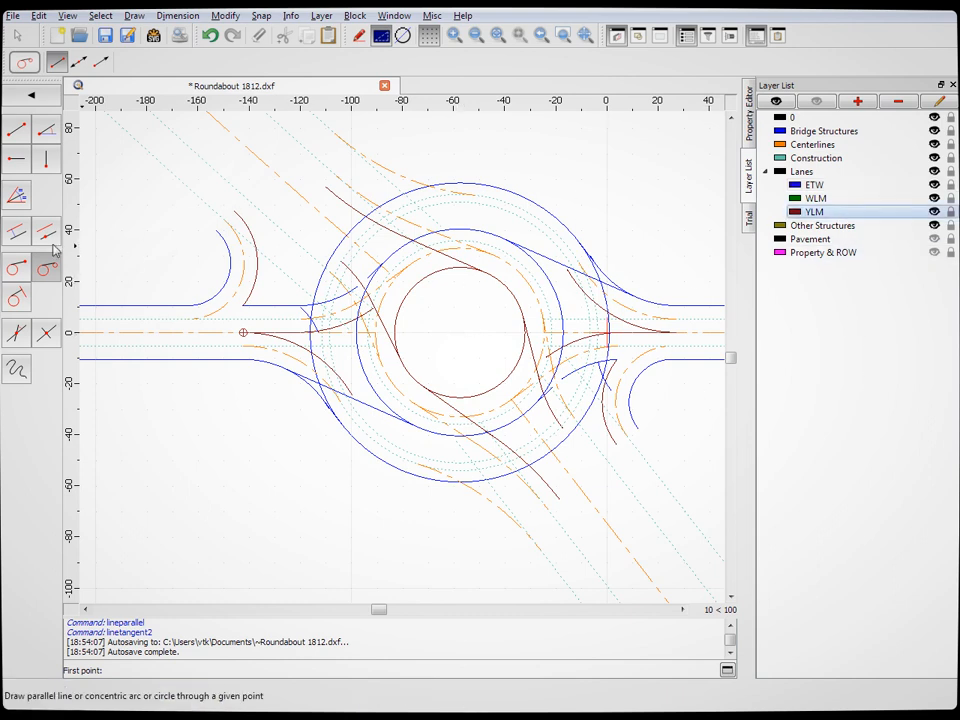
left_click(283, 334)
left_click(287, 338)
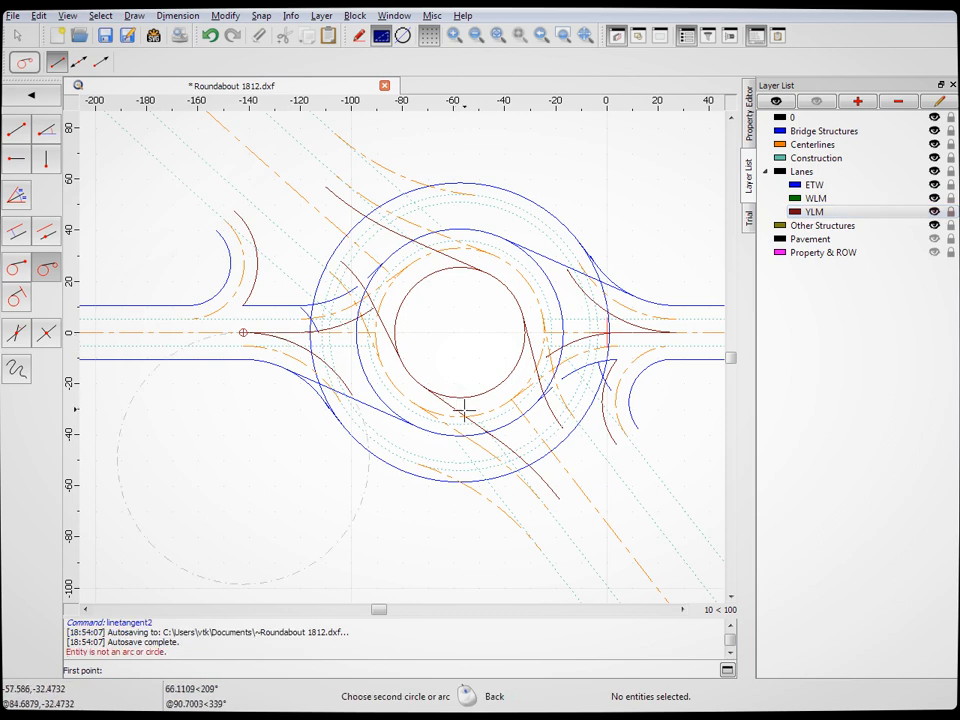
left_click(575, 339)
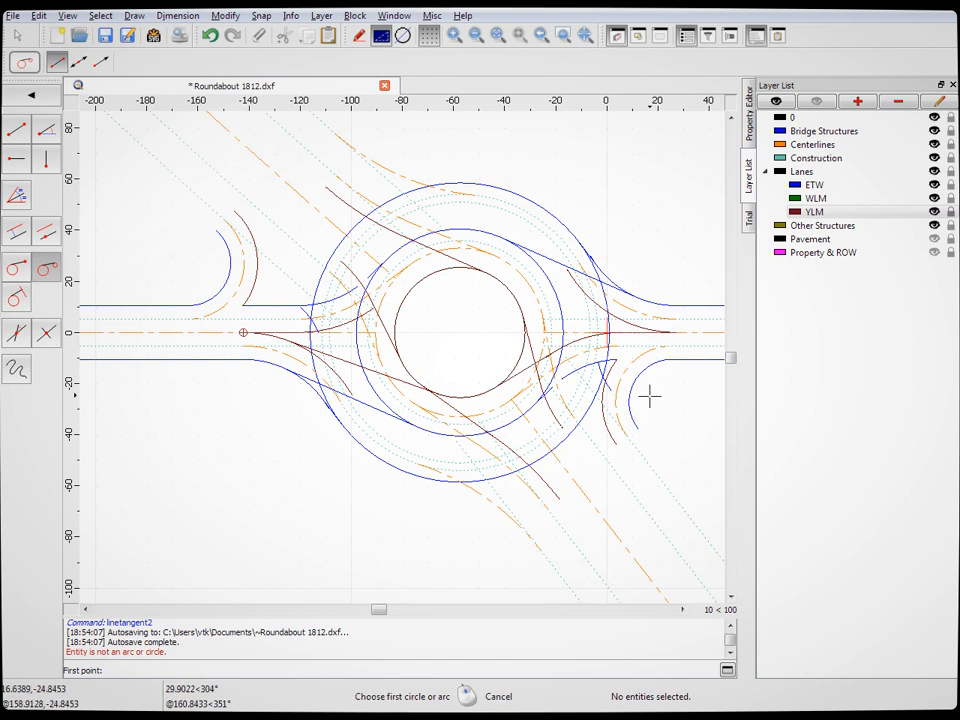
left_click(607, 313)
left_click(453, 316)
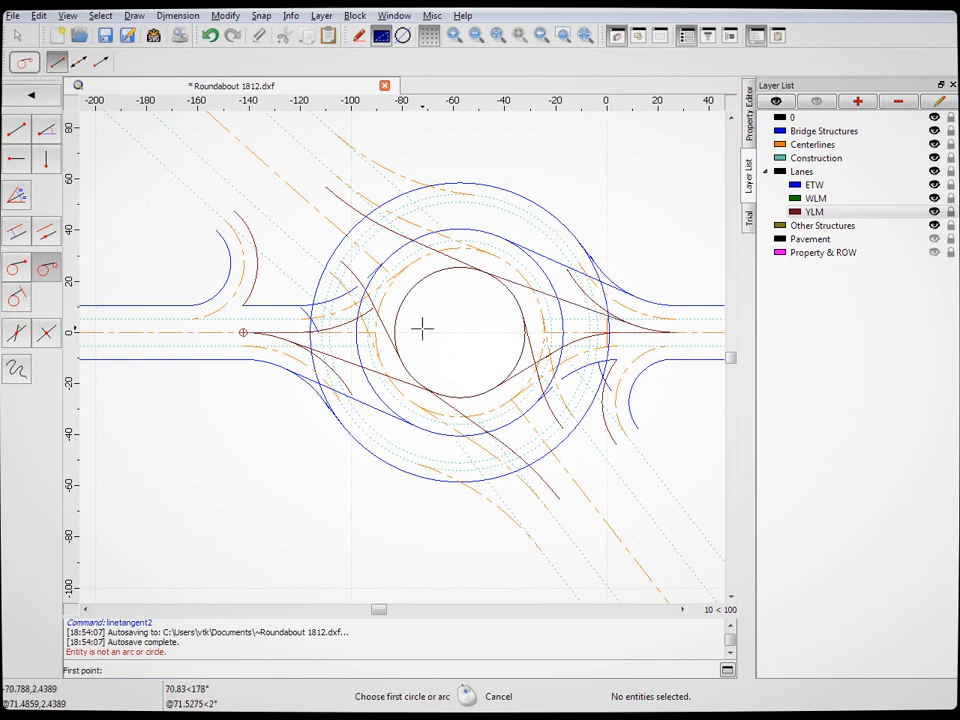
left_click(438, 272)
left_click(350, 327)
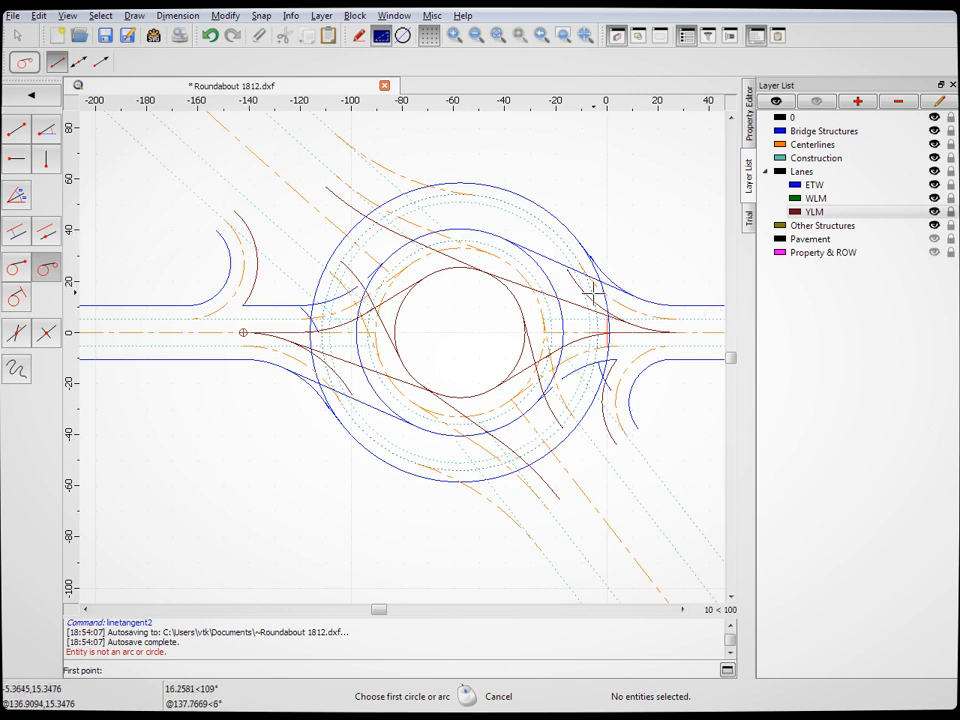
scroll(591, 293, "up", 4)
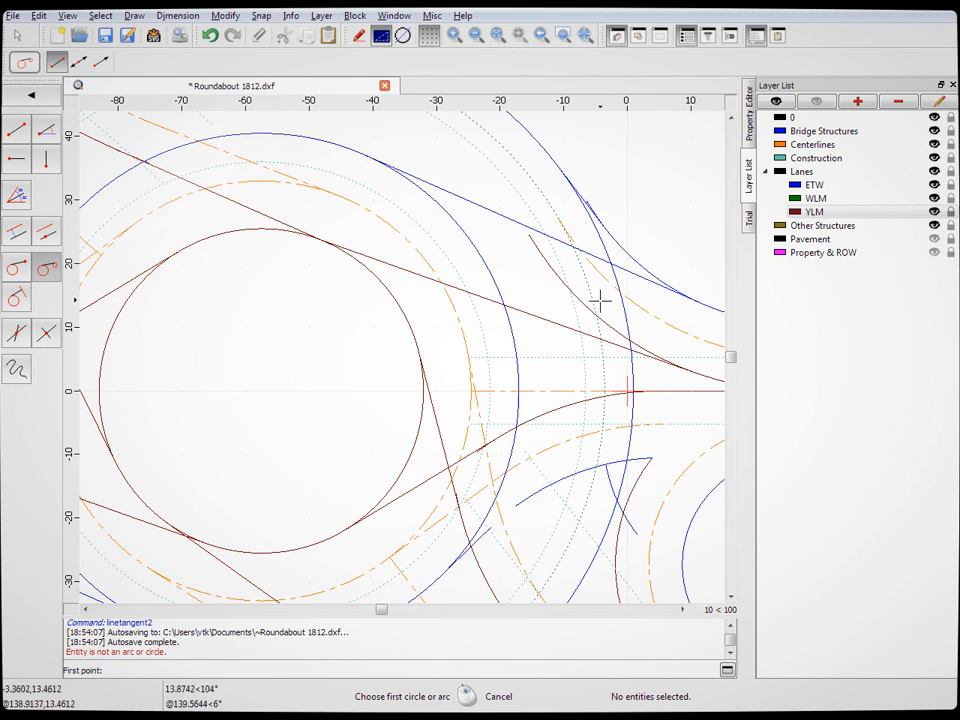
scroll(461, 251, "down", 3)
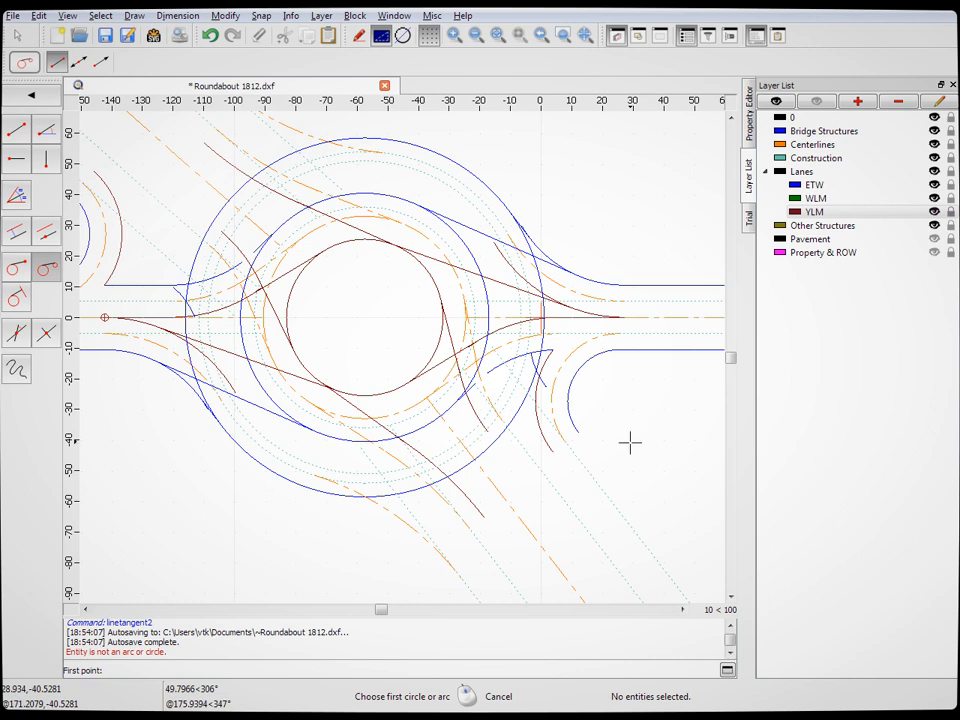
Offset the outermost rounded centerlines of the northwest and southeast roads outward by 6 on the ETW layer
left_click(24, 236)
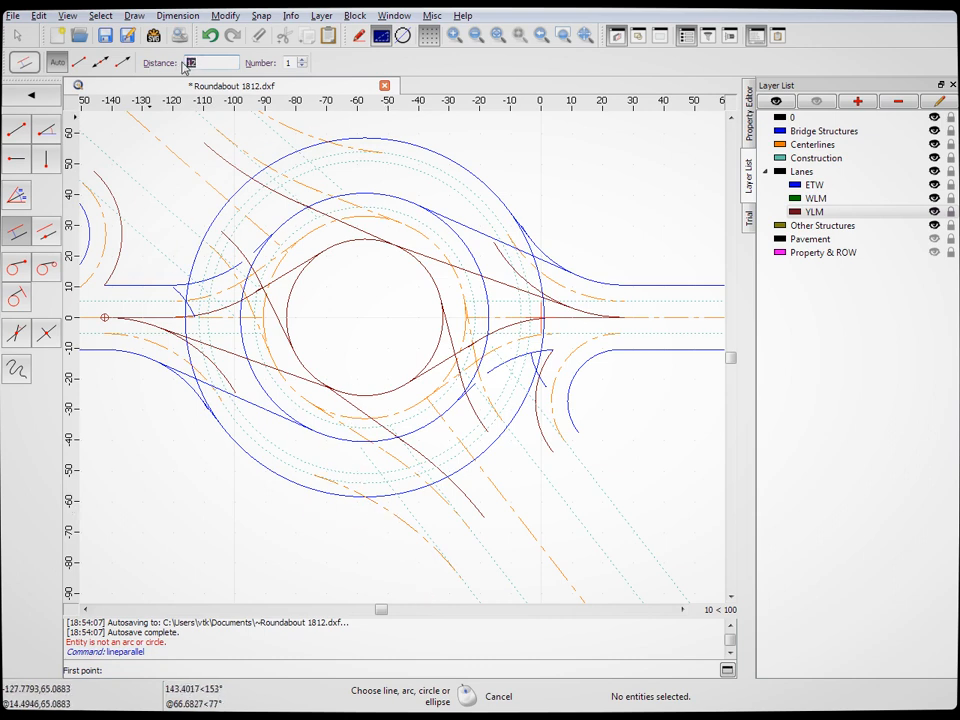
left_click(814, 185)
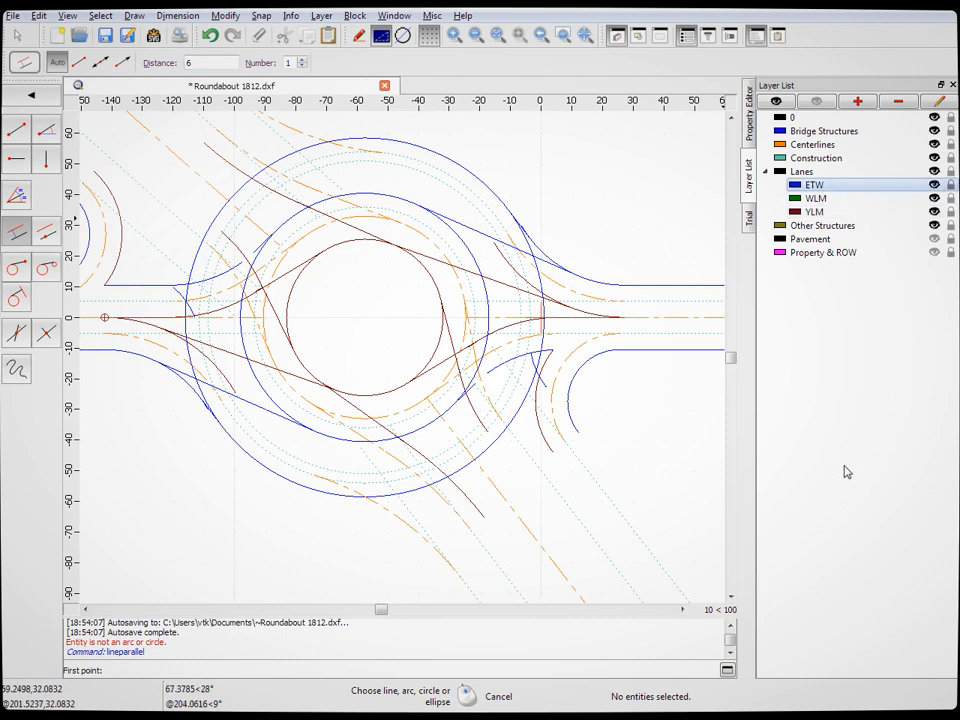
left_click(396, 520)
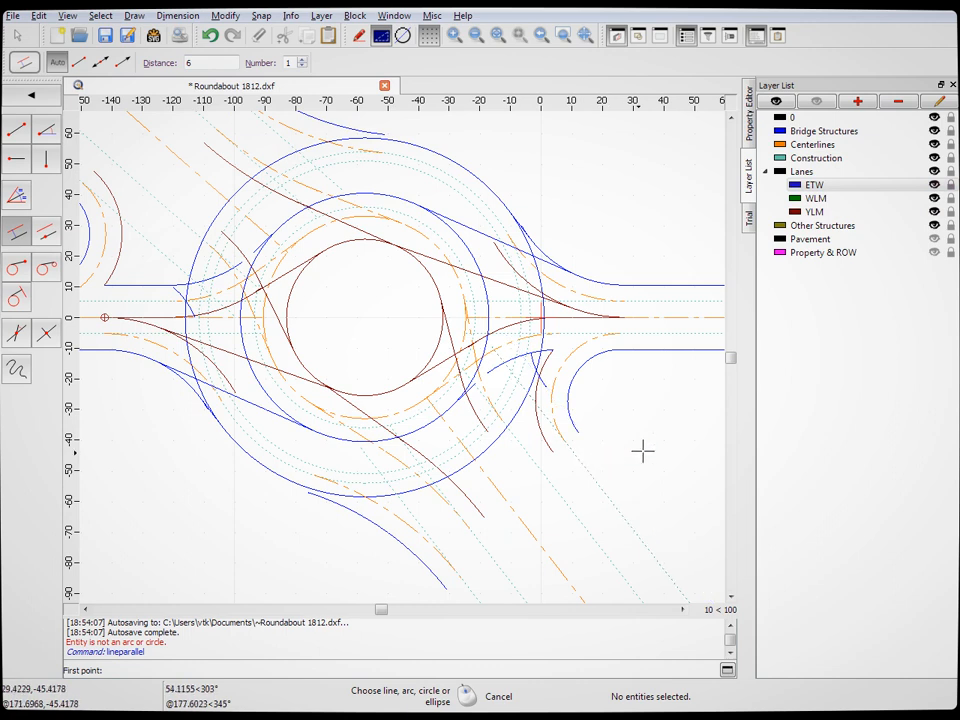
left_click(19, 37)
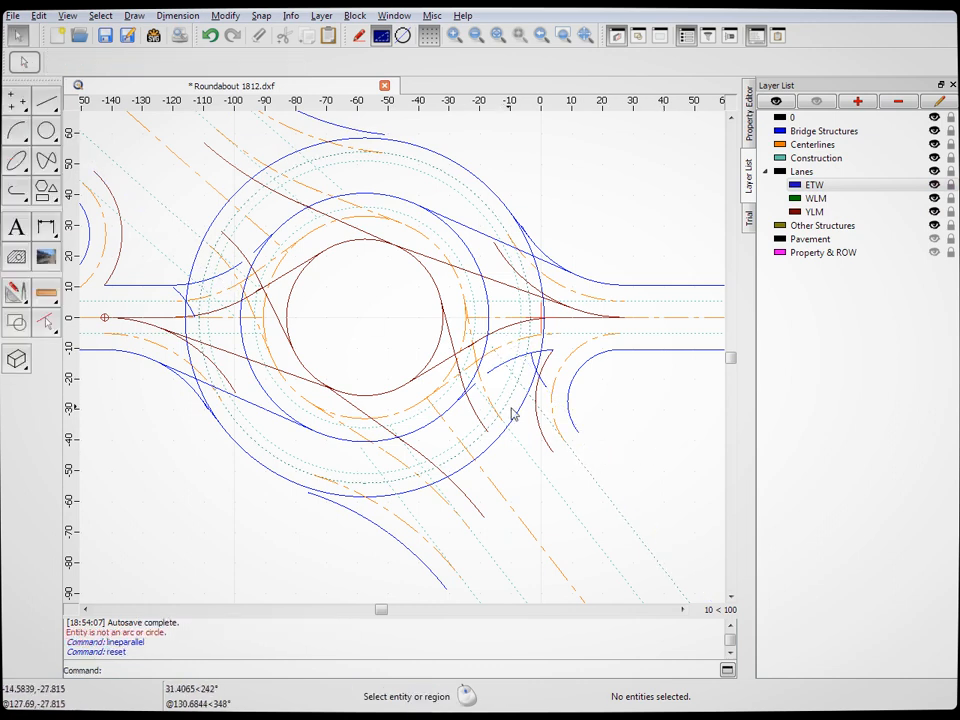
Delete the short blue ETW arcs crossing the outer circle on the east and west sides of the roundabout
left_click(537, 371)
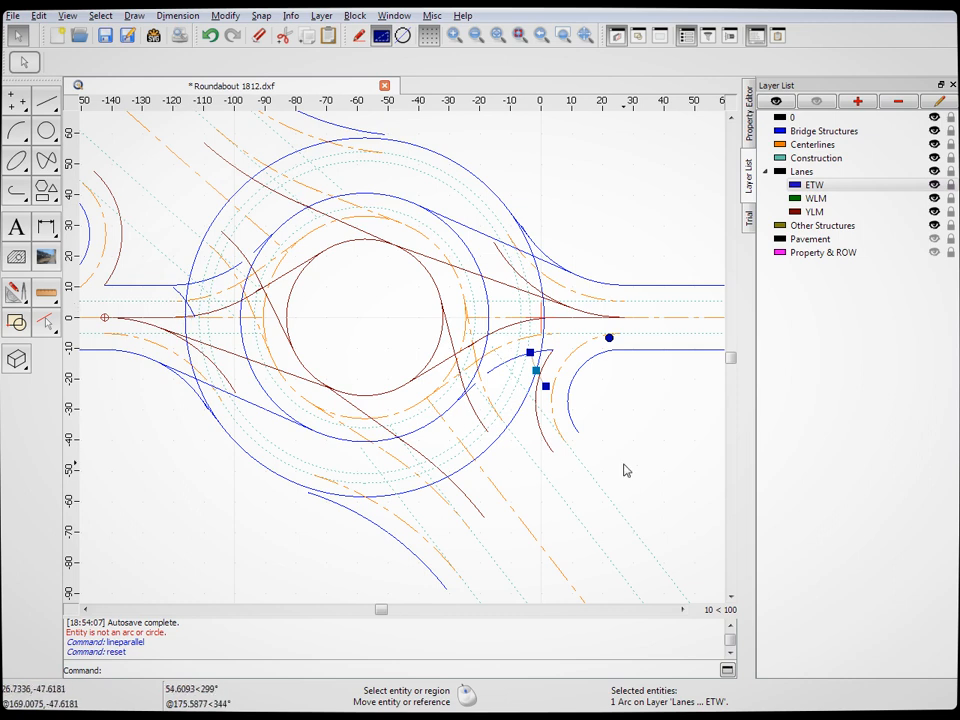
key("Delete")
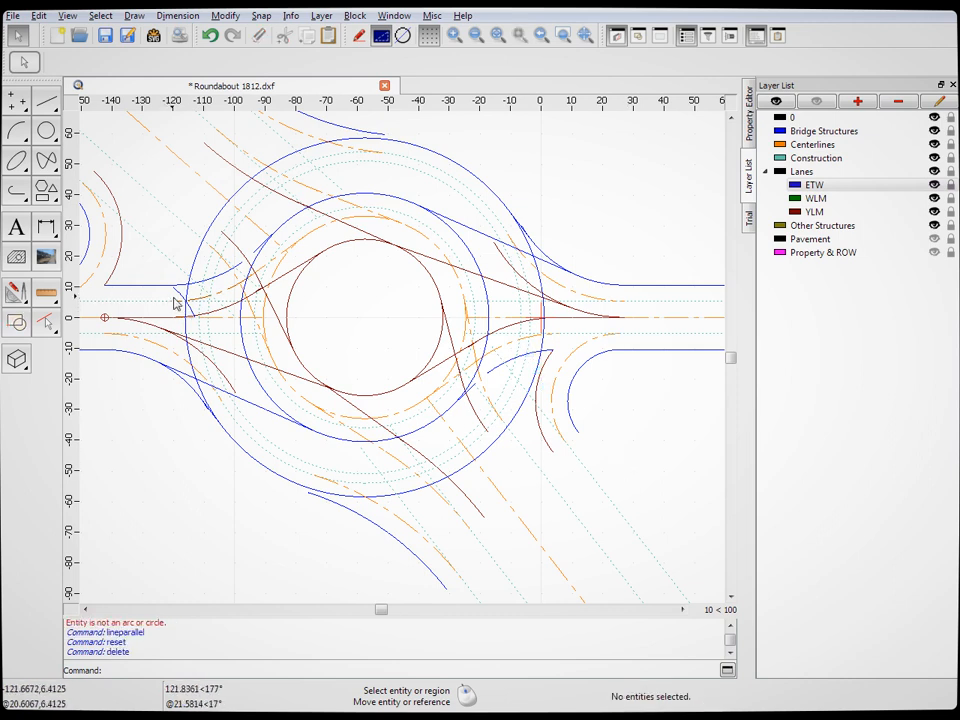
left_click(181, 298)
key("Delete")
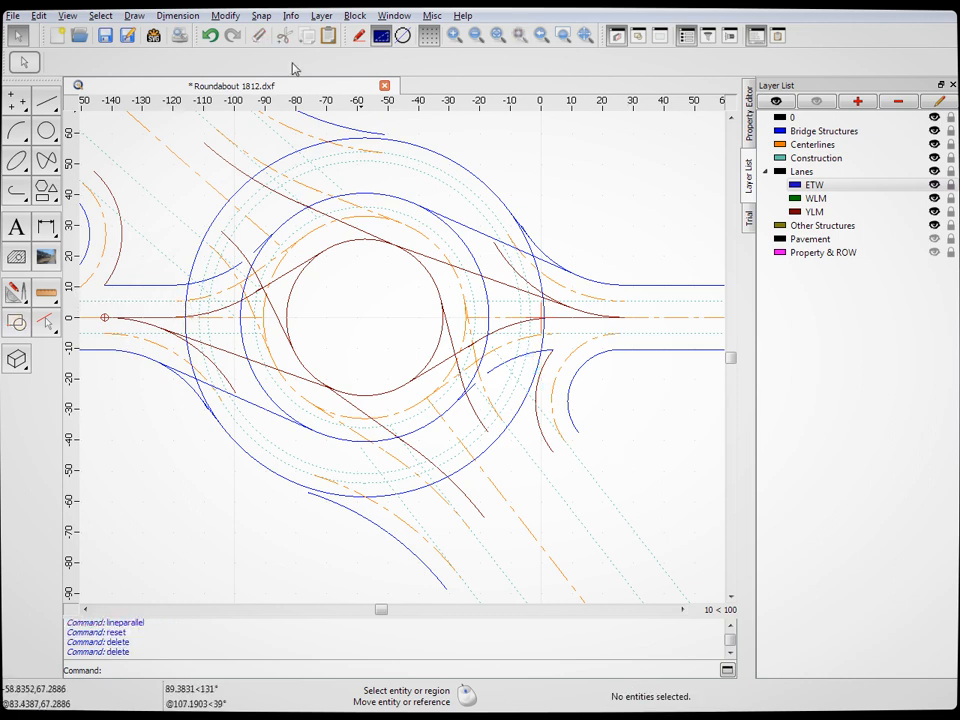
Check the radius and other properties of the centerline arc near the roundabout's southeast exit
left_click(490, 401)
left_click(748, 120)
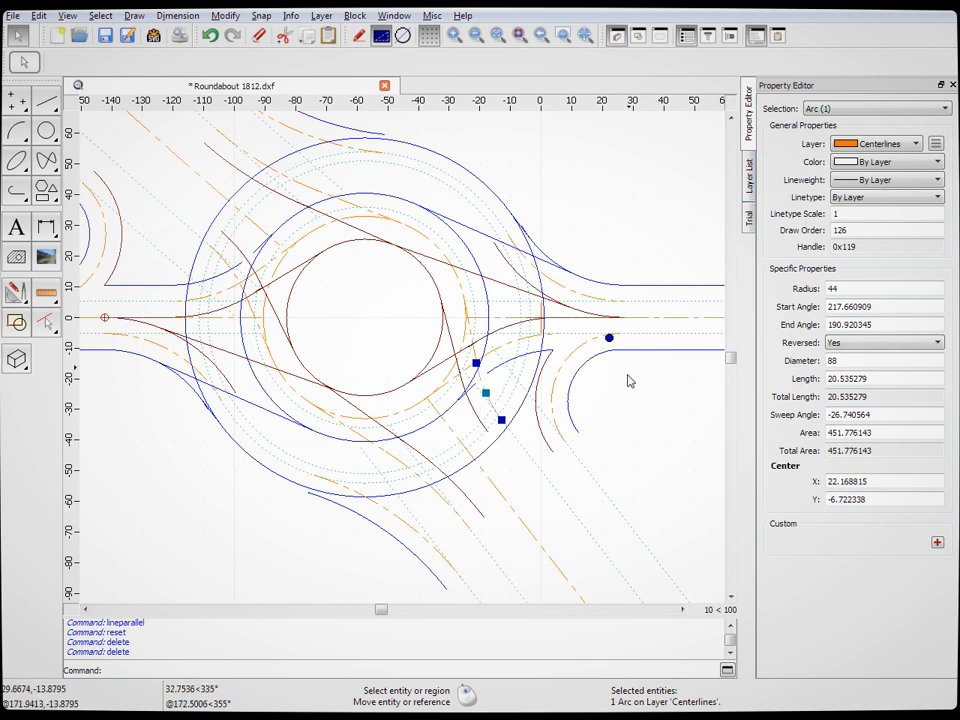
left_click(645, 434)
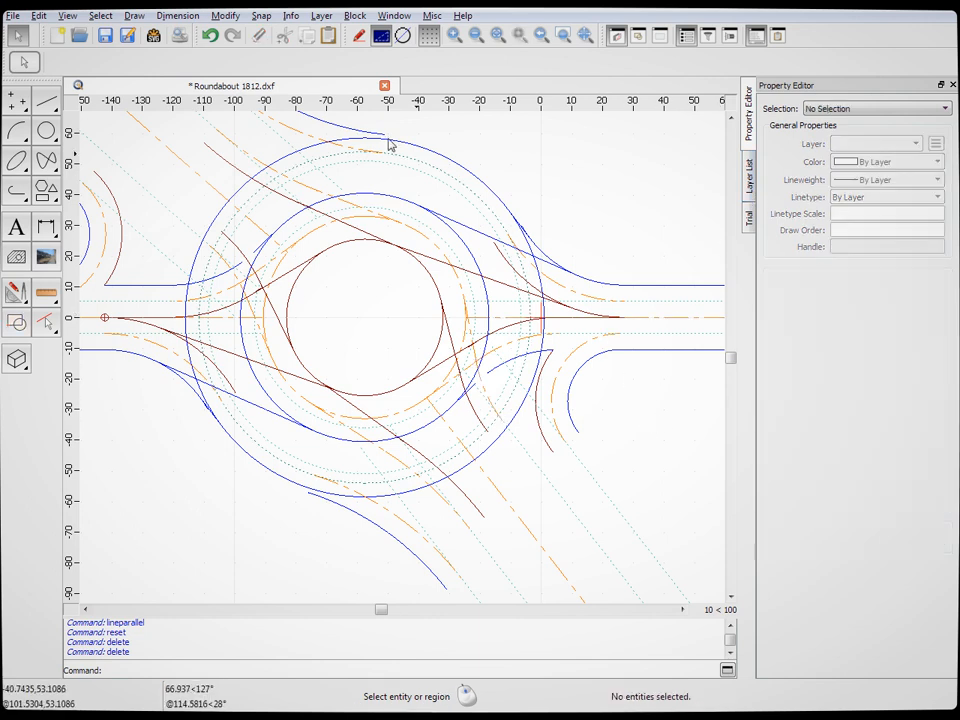
On the Centerlines layer, round the diagonal construction lines into the dotted outer circle with radius 32 on the east and west sides
left_click(748, 175)
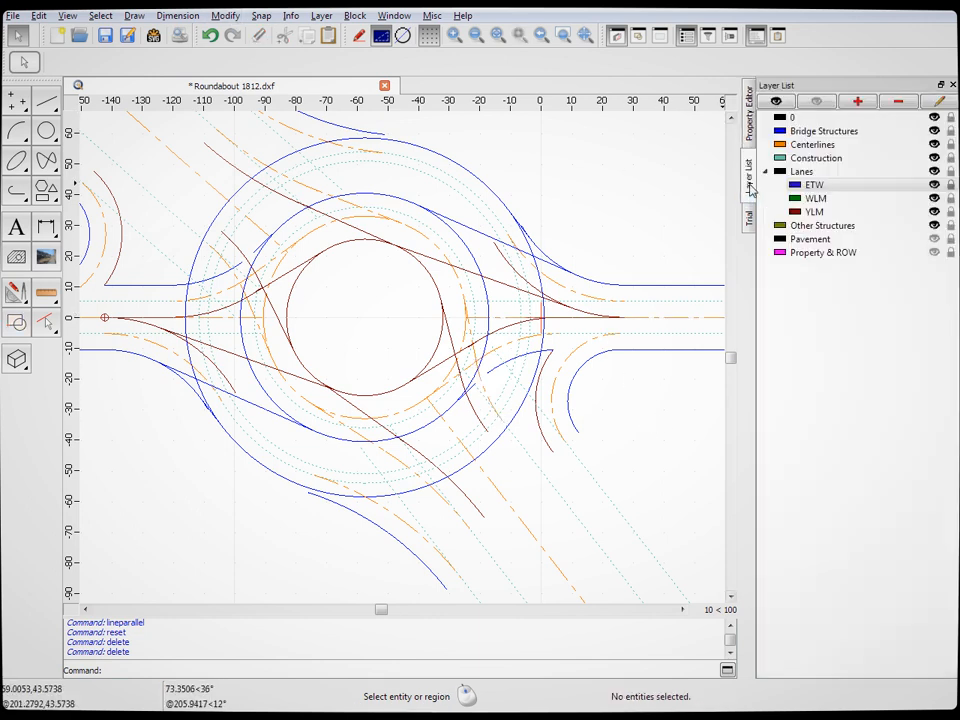
left_click(810, 145)
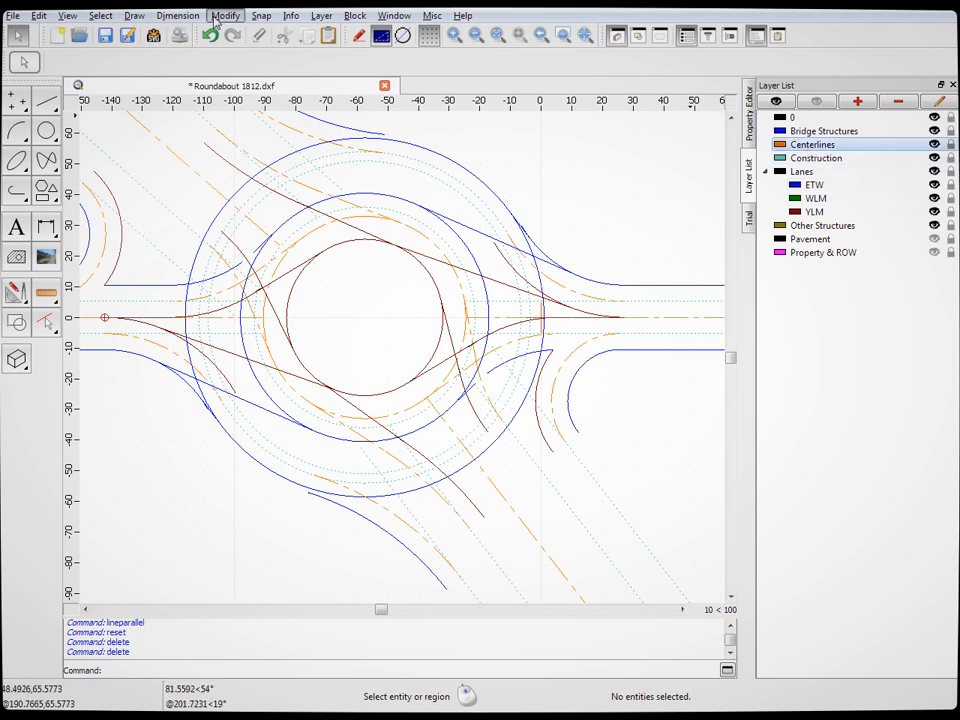
left_click(269, 333)
left_click_drag(151, 64, 100, 66)
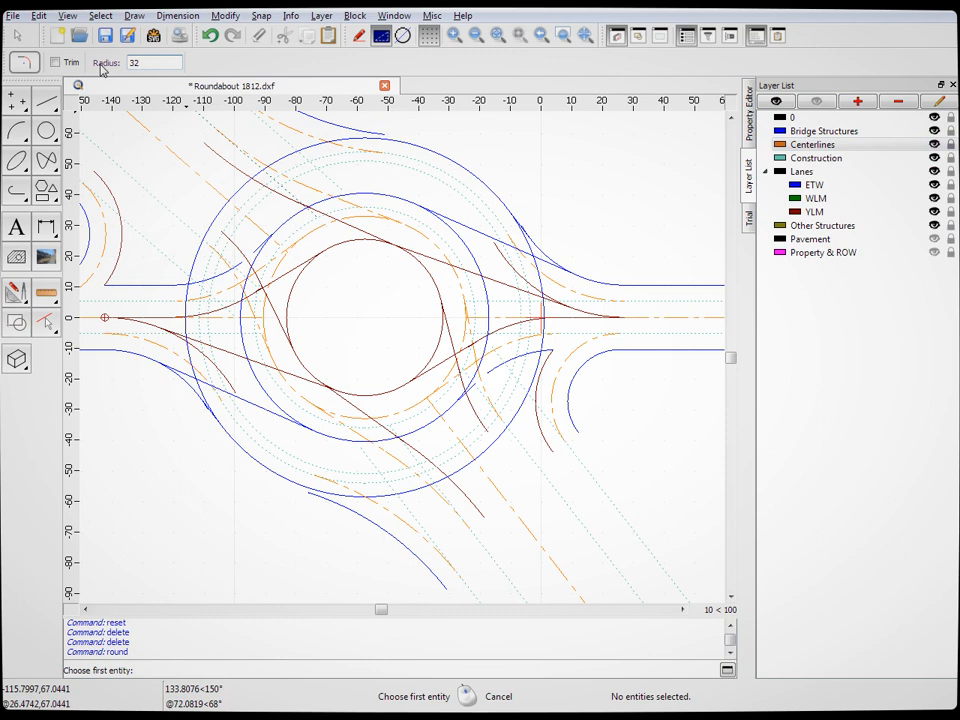
type("32")
left_click(548, 388)
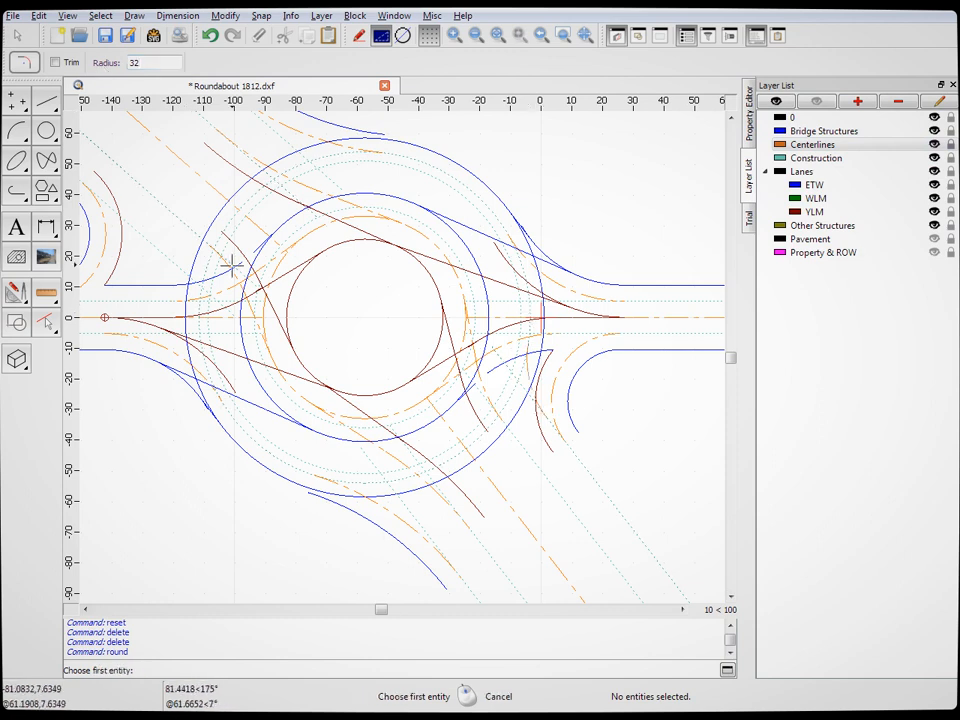
left_click(201, 339)
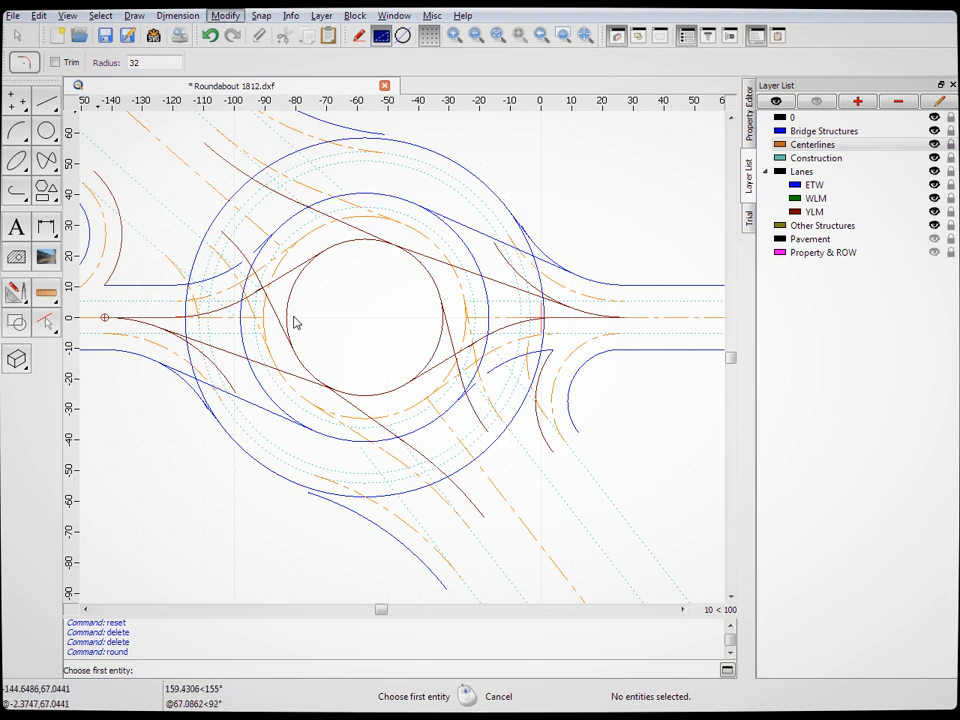
Offset the two new centerline arcs by 6 on the ETW layer to form parallel lane edges
left_click(46, 101)
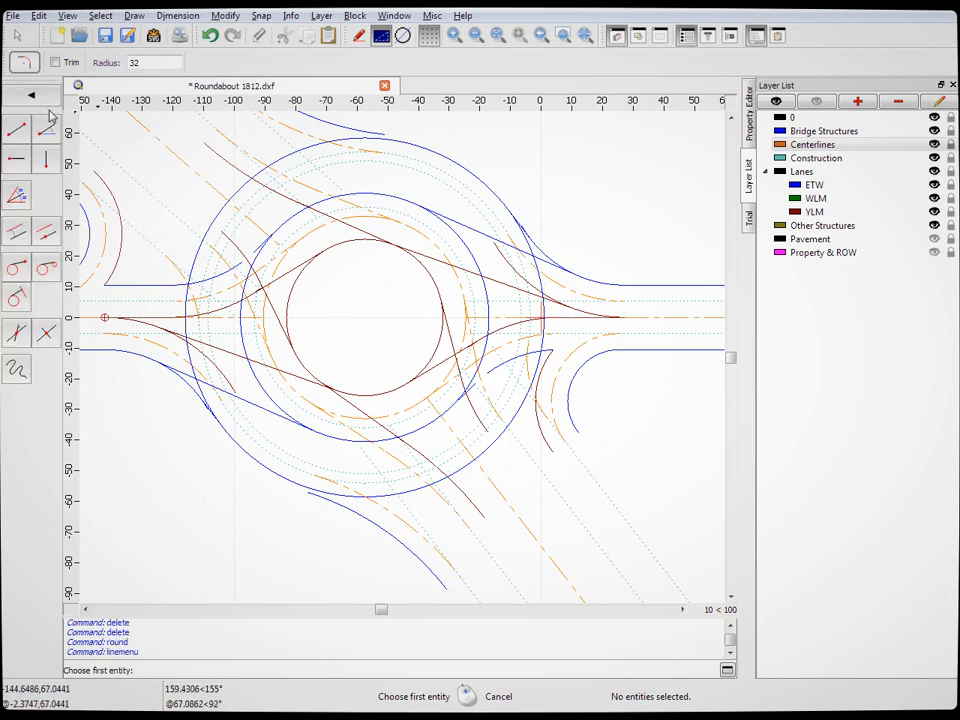
left_click(16, 232)
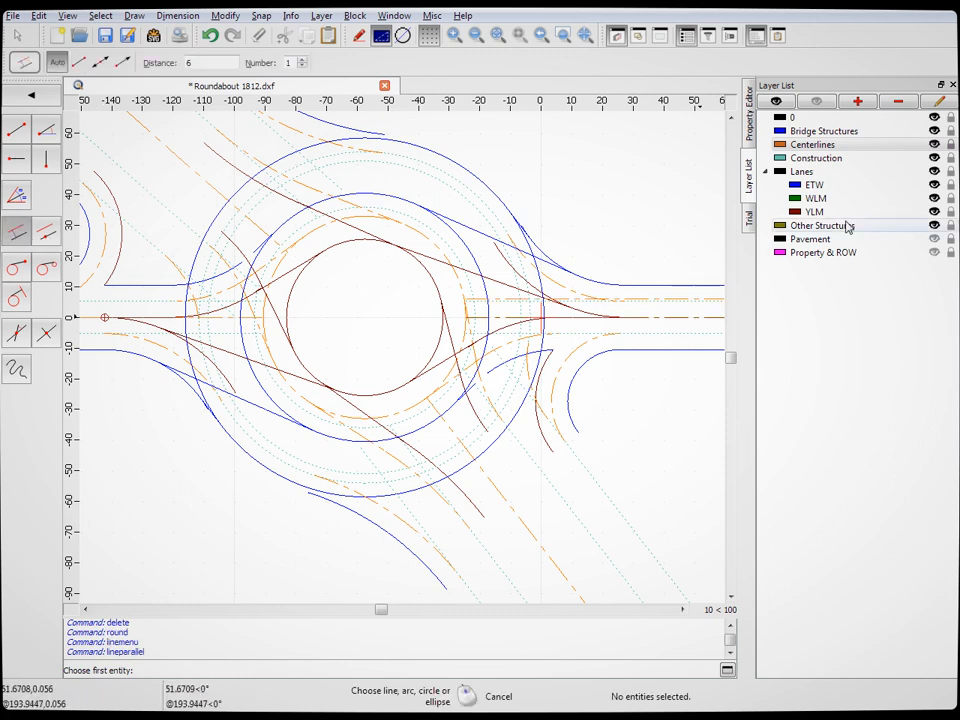
left_click(814, 185)
scroll(615, 435, "up", 4)
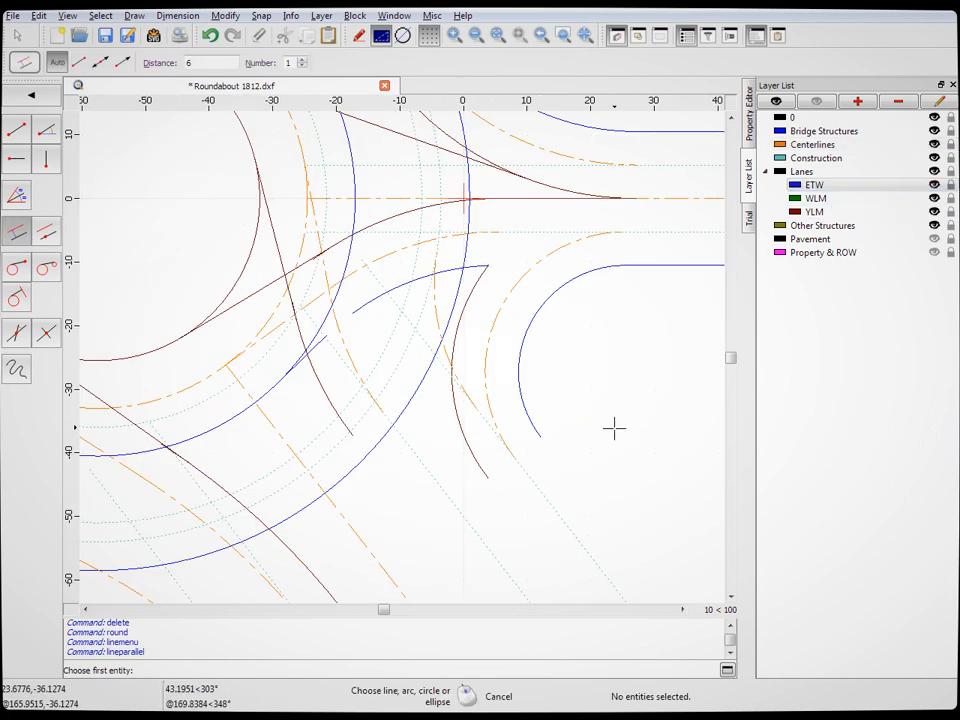
scroll(601, 373, "down", 6)
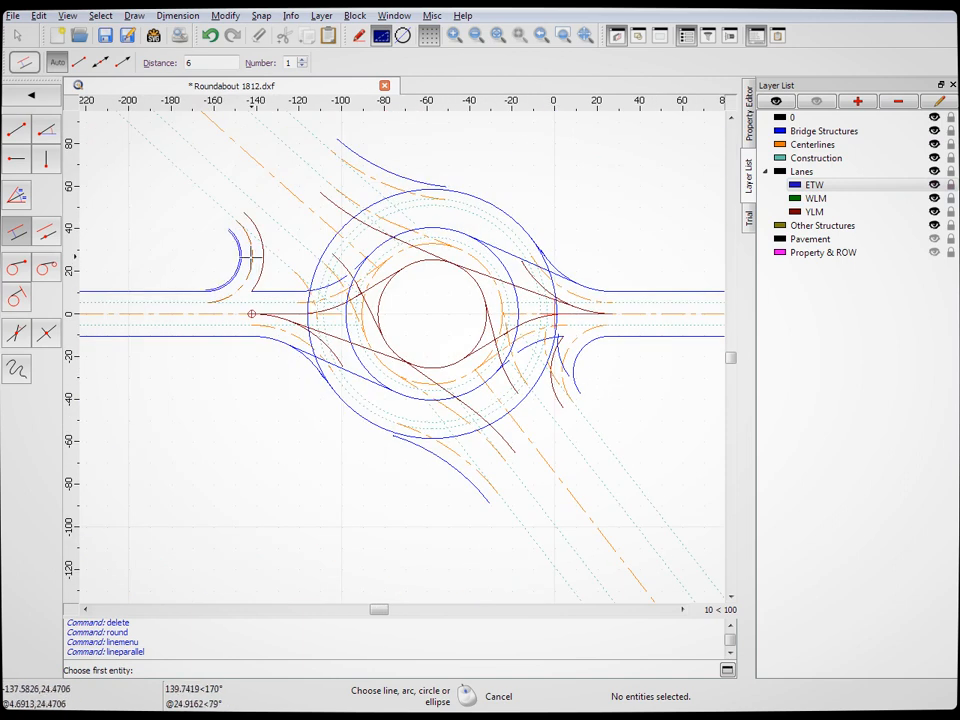
scroll(256, 258, "up", 5)
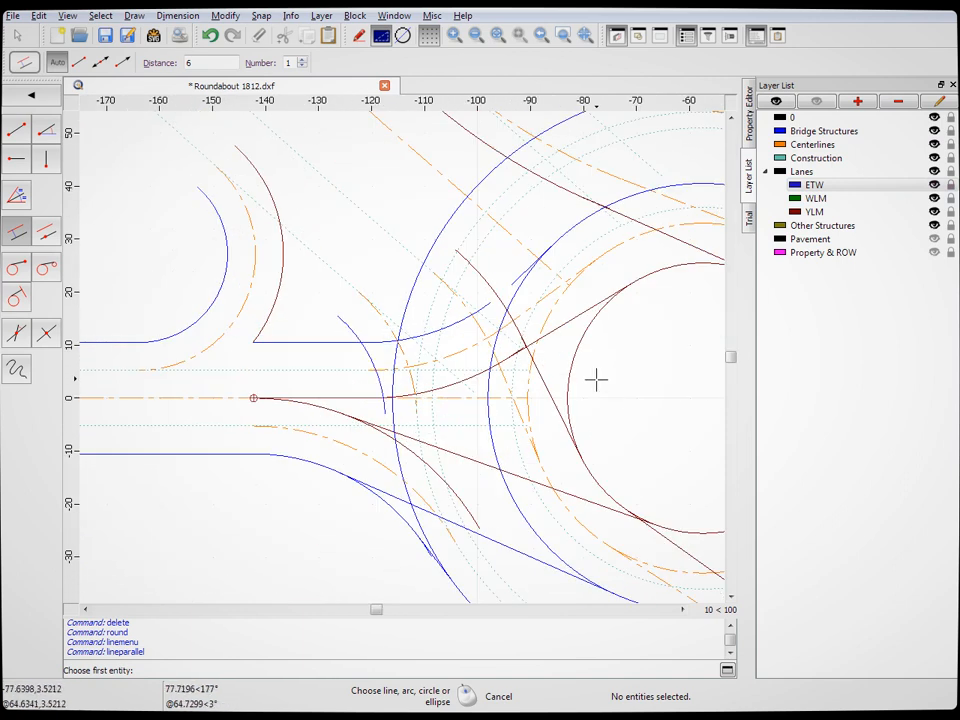
Draw lines tangent to the outer blue circle and the short ETW arcs on the east and west sides
left_click(34, 97)
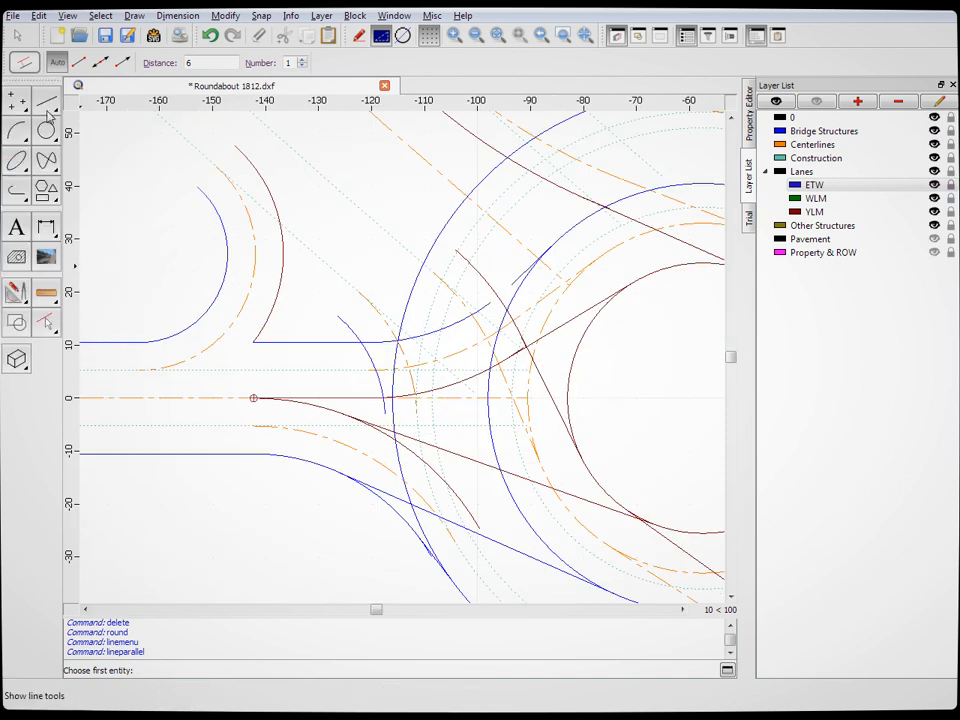
left_click(28, 90)
left_click(46, 267)
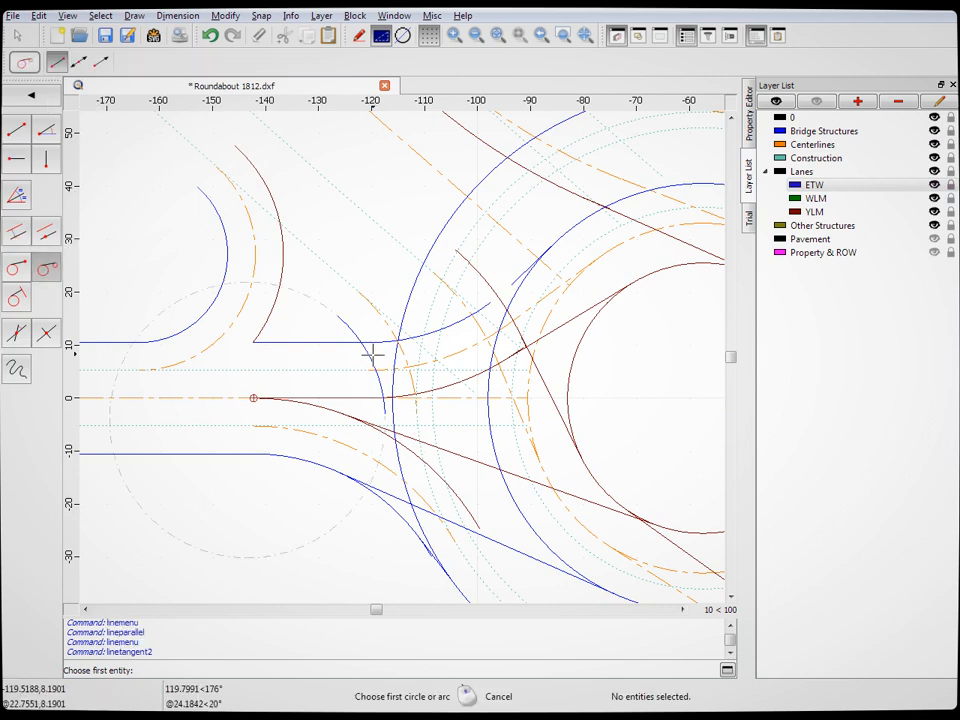
scroll(321, 332, "down", 4)
scroll(574, 386, "up", 4)
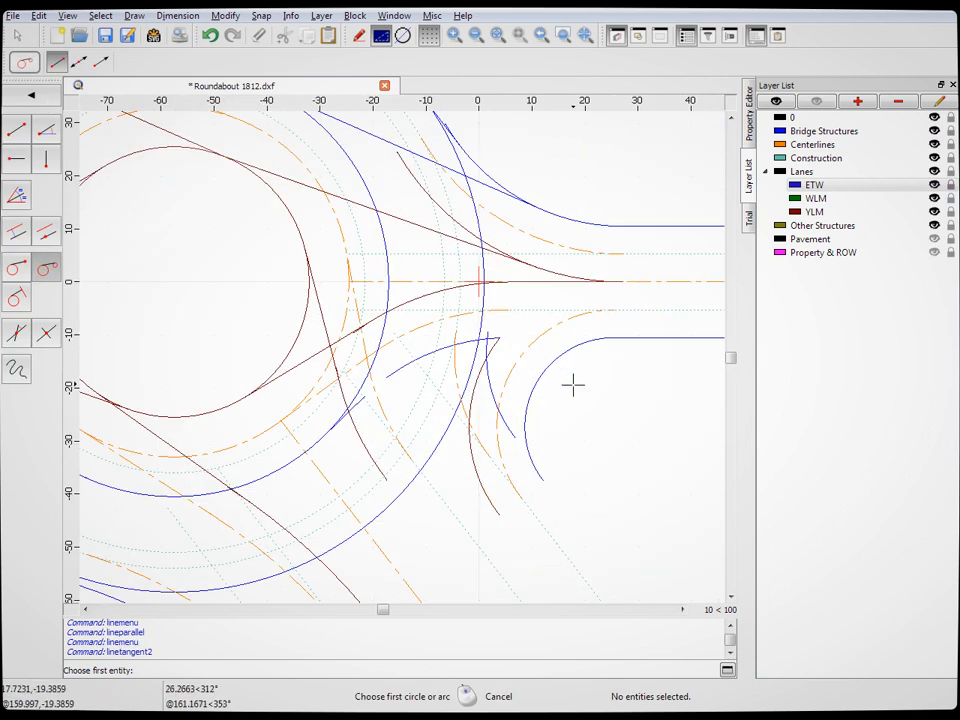
left_click(490, 380)
left_click(531, 369)
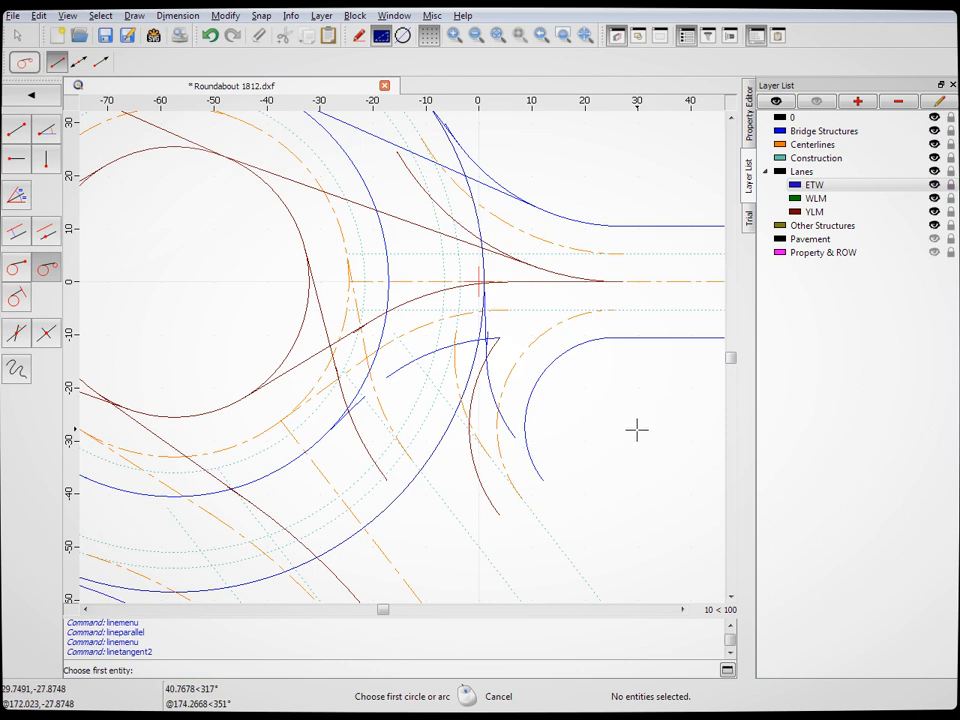
scroll(574, 403, "down", 3)
scroll(521, 433, "up", 2)
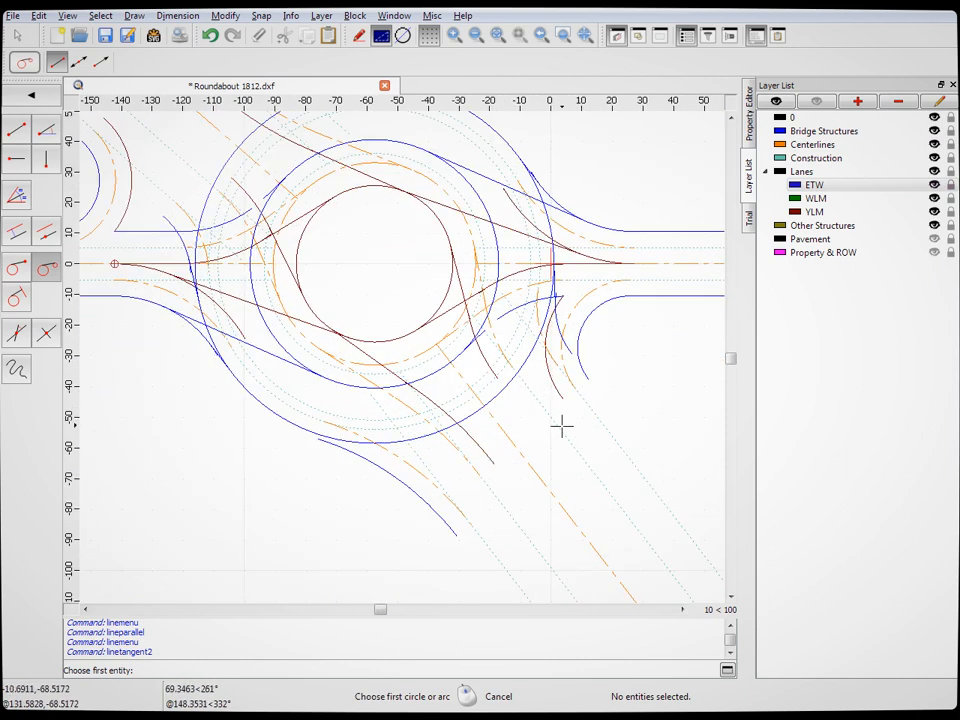
Draw tangent lines joining the outer blue circle to the blue lane-edge arcs south and north of the roundabout
scroll(552, 300, "up", 8)
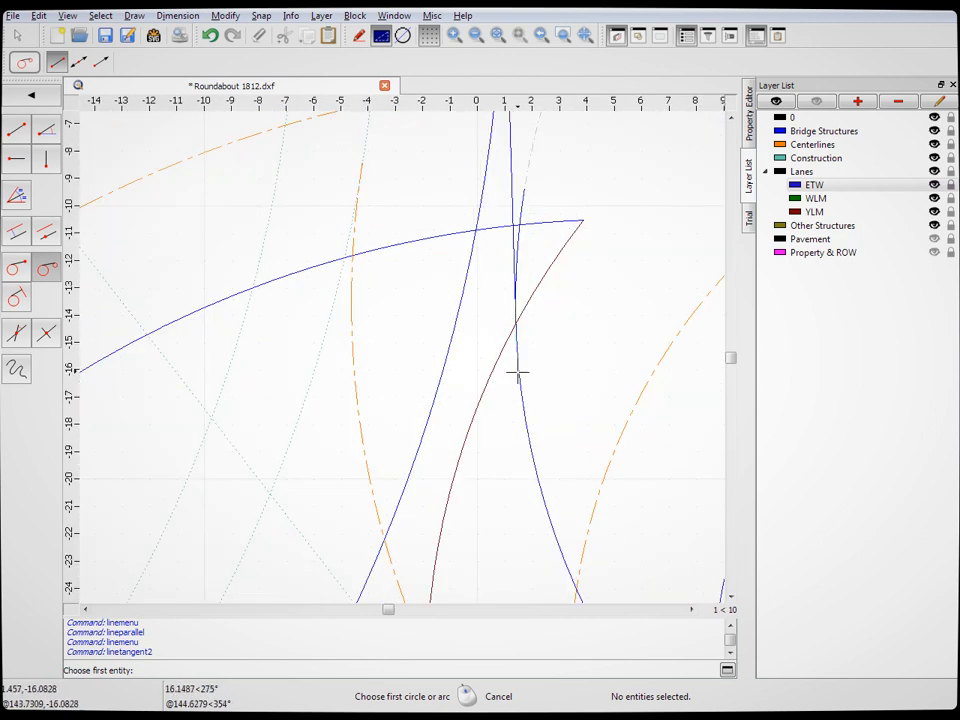
scroll(574, 291, "down", 5)
scroll(450, 442, "down", 1)
scroll(505, 375, "up", 2)
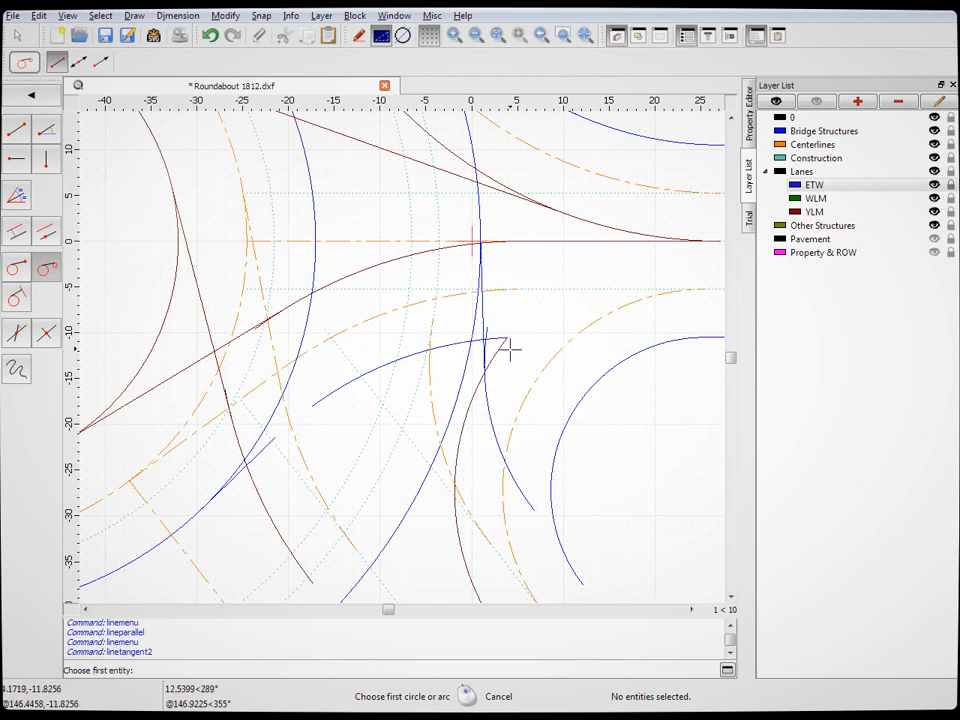
scroll(548, 350, "down", 5)
scroll(460, 383, "up", 2)
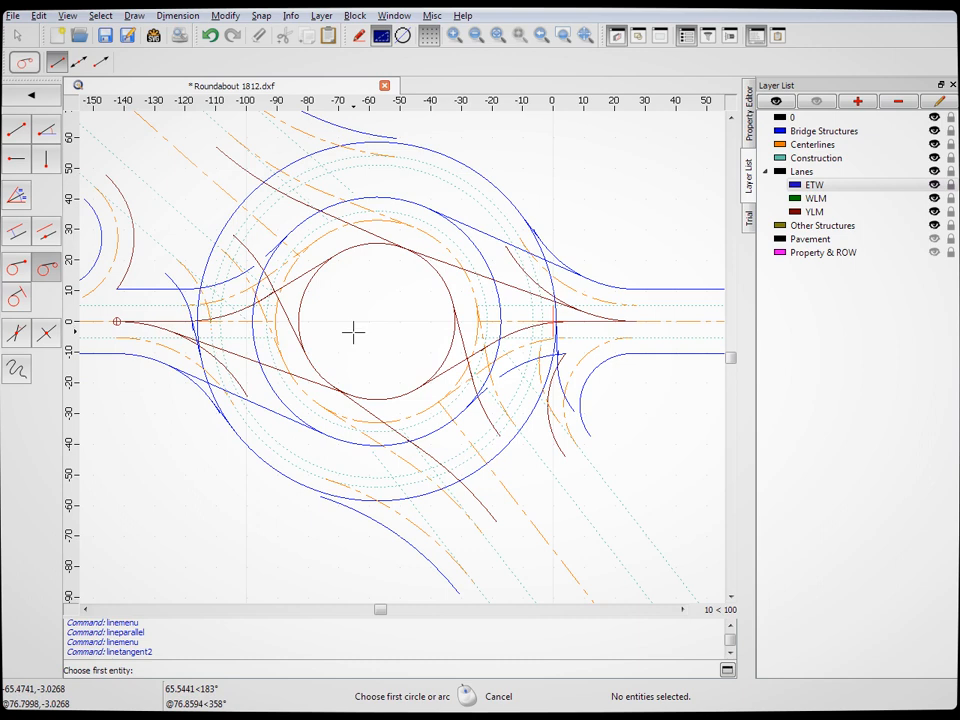
left_click(282, 474)
right_click(363, 517)
left_click(429, 146)
right_click(517, 338)
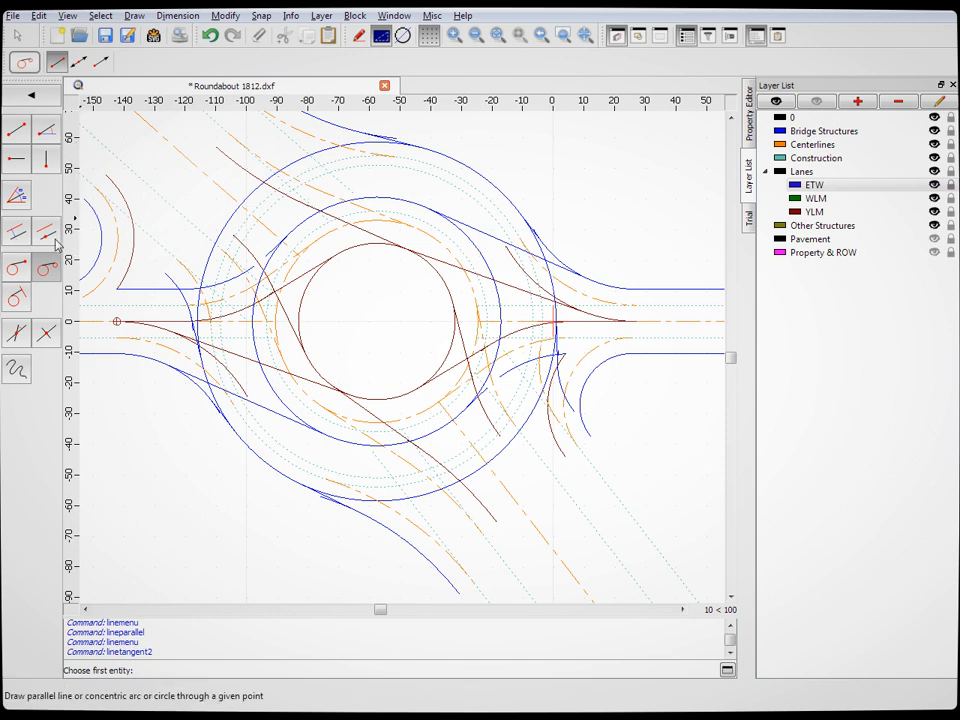
Offset the diagonal construction lines by 6 on the Construction layer
left_click(14, 233)
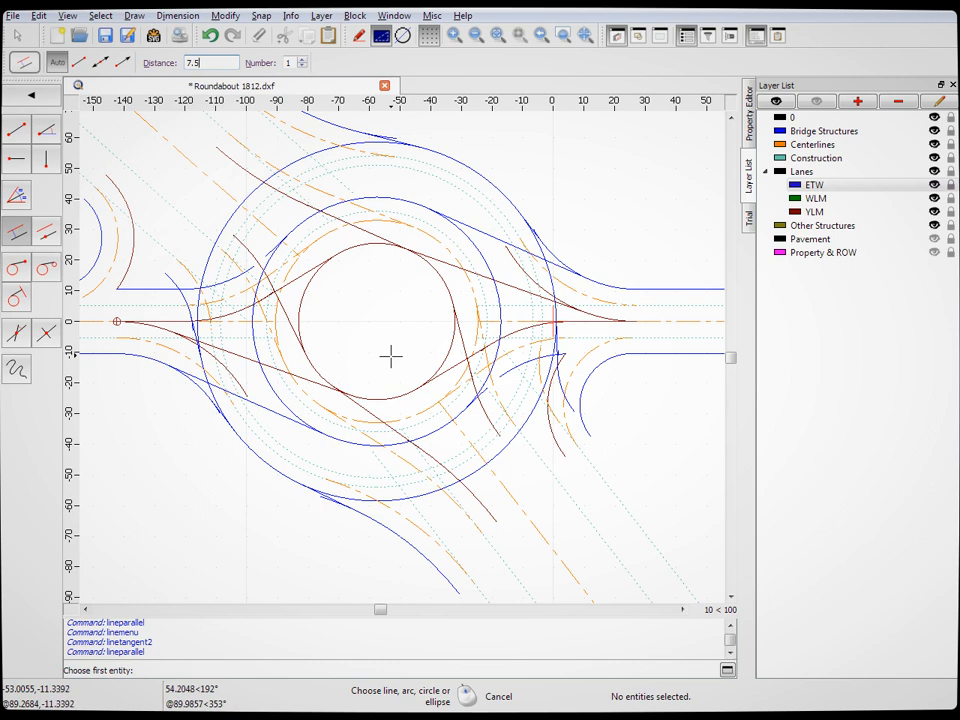
left_click(848, 159)
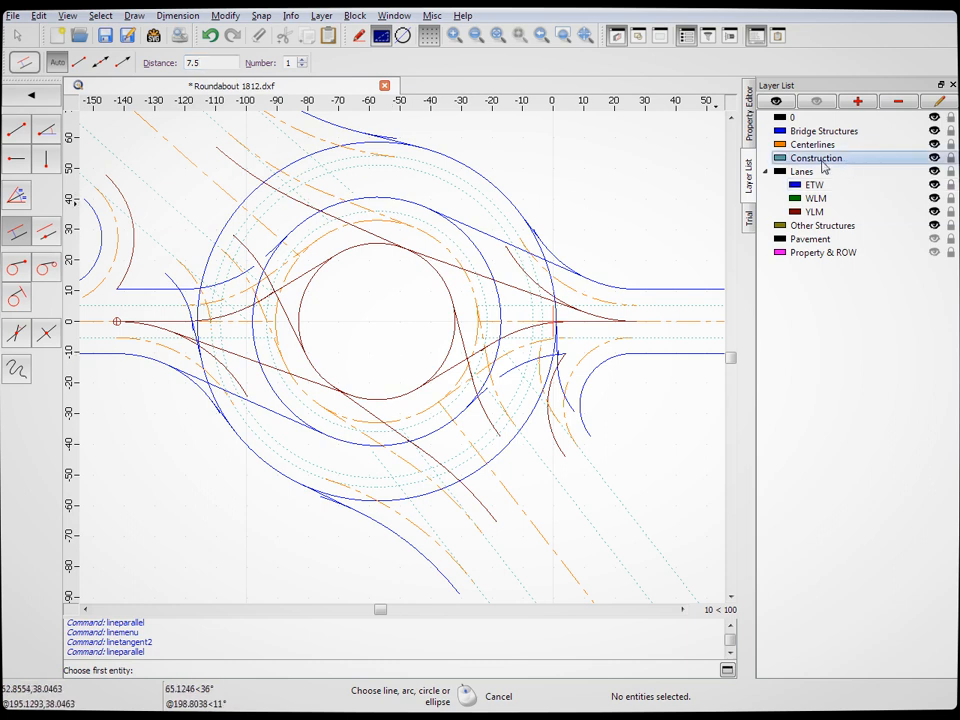
left_click_drag(227, 68, 171, 65)
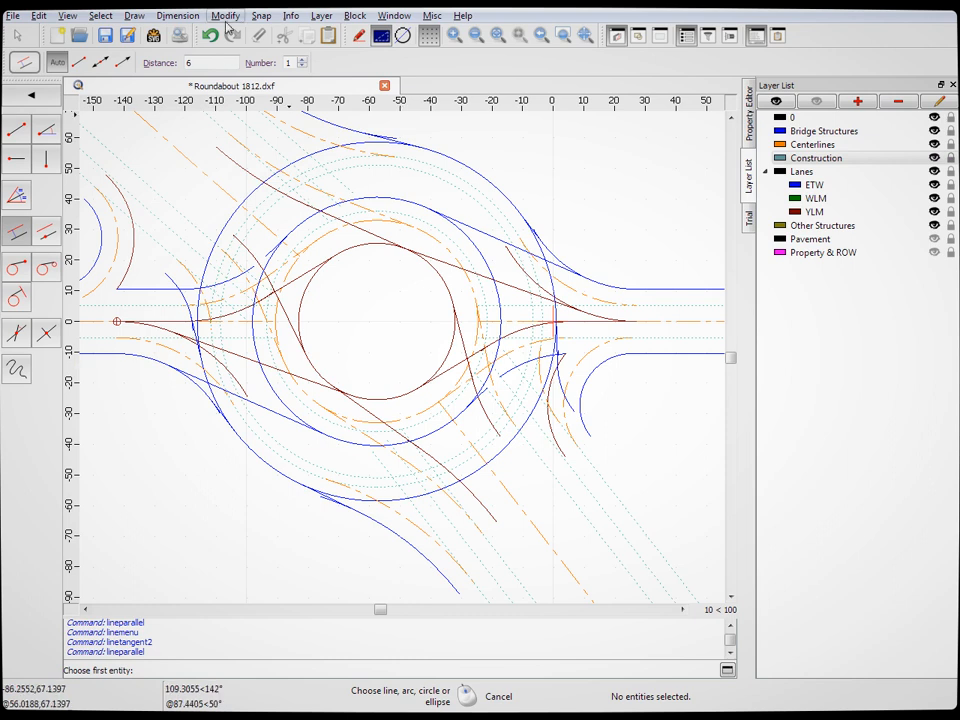
left_click(262, 341)
left_click_drag(152, 63, 118, 61)
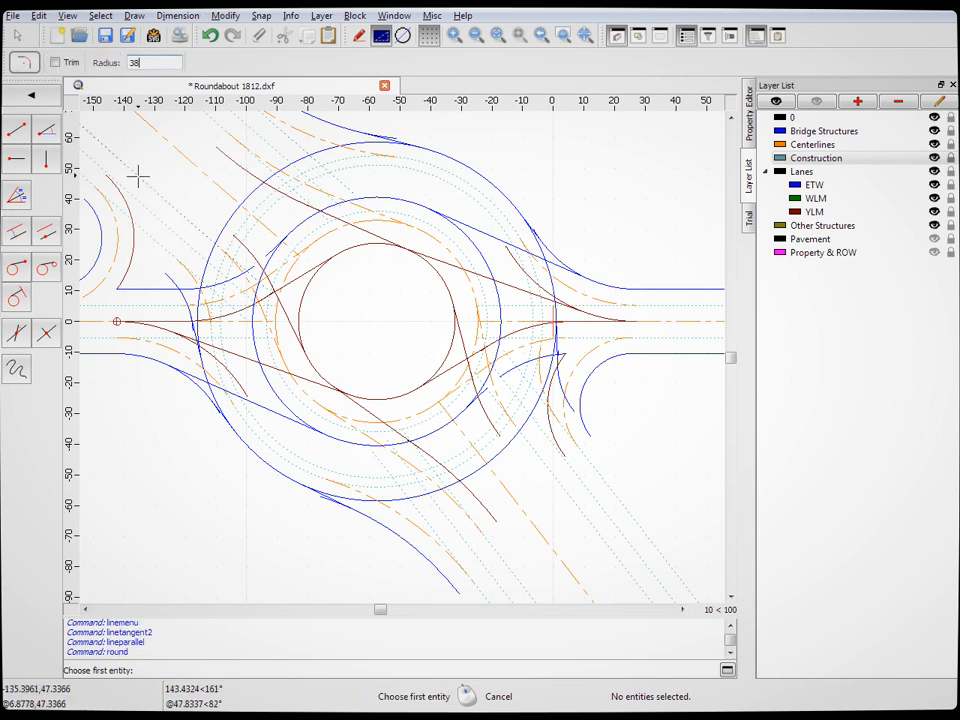
left_click(848, 199)
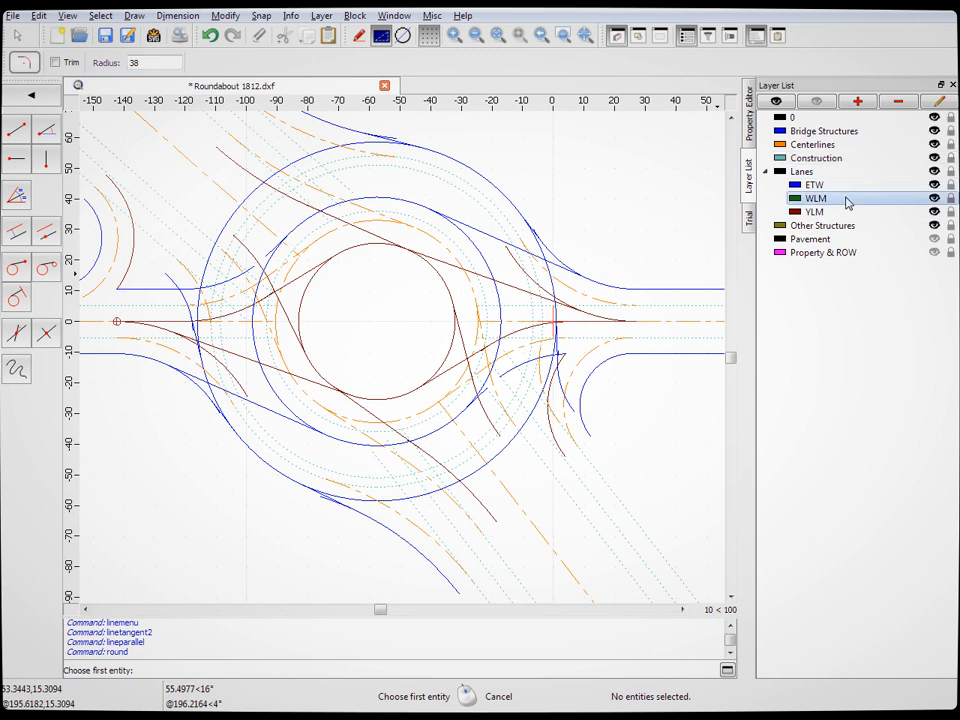
scroll(623, 405, "up", 2)
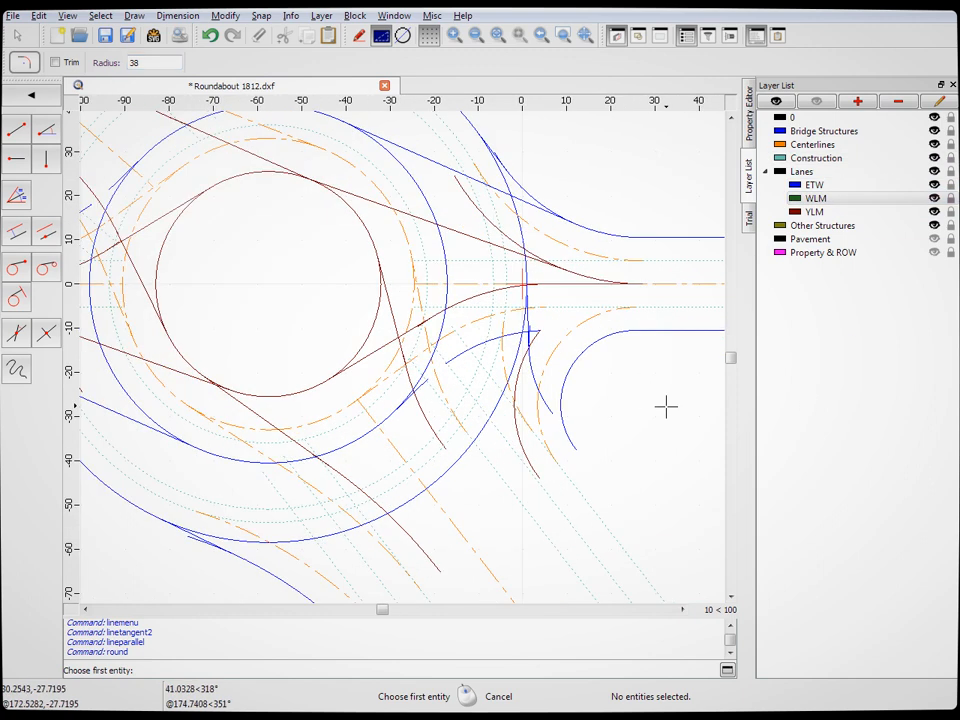
left_click(505, 428)
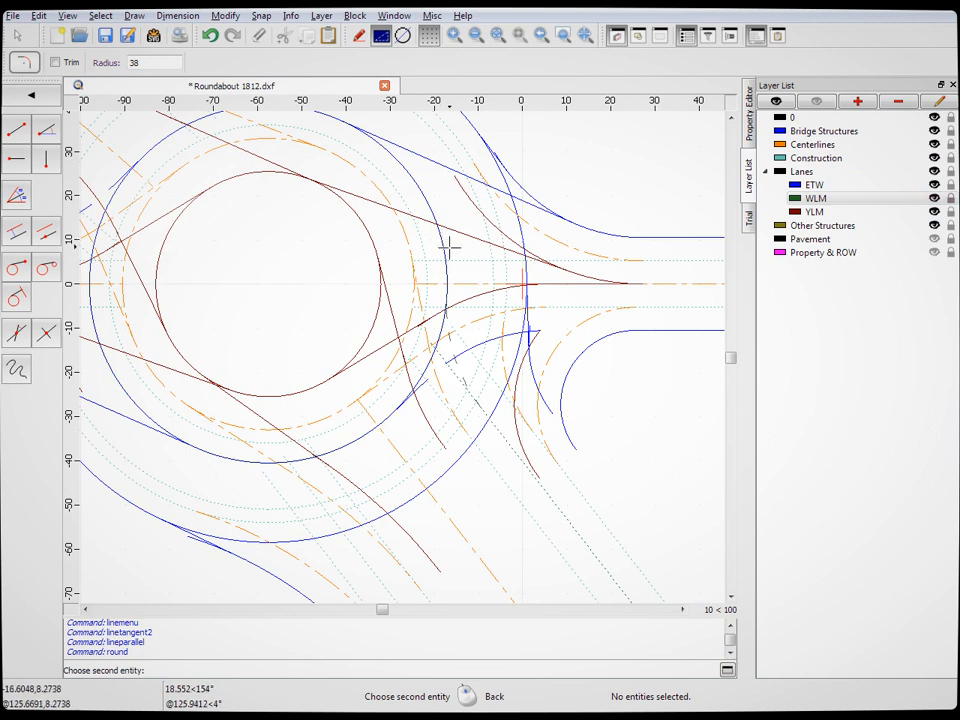
right_click(645, 436)
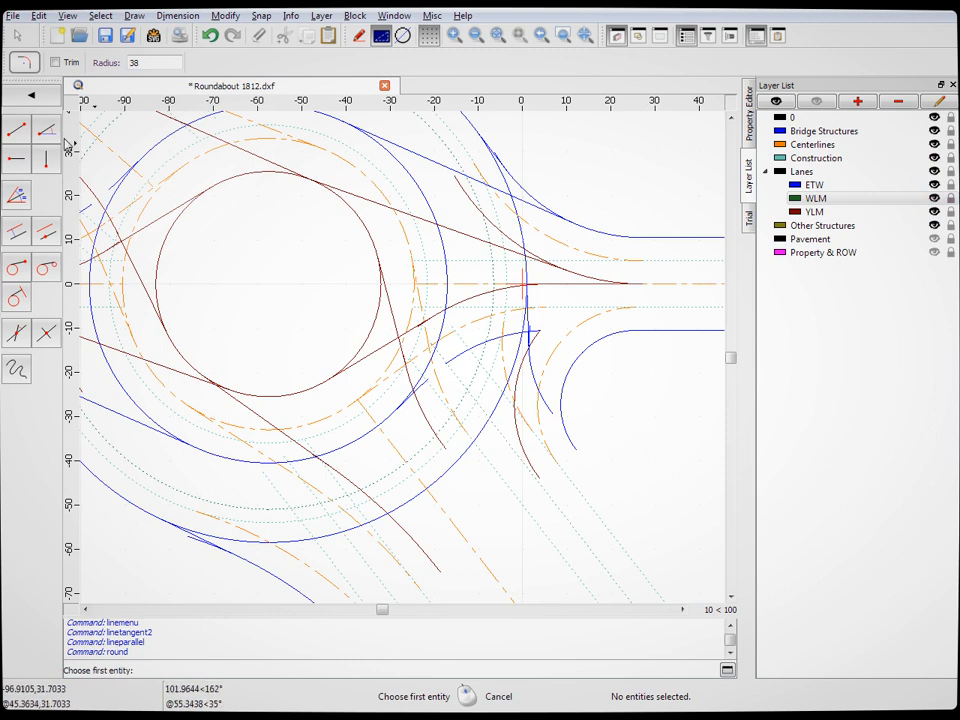
Offset the inner blue circle outward by 3 on the Construction layer
left_click(17, 233)
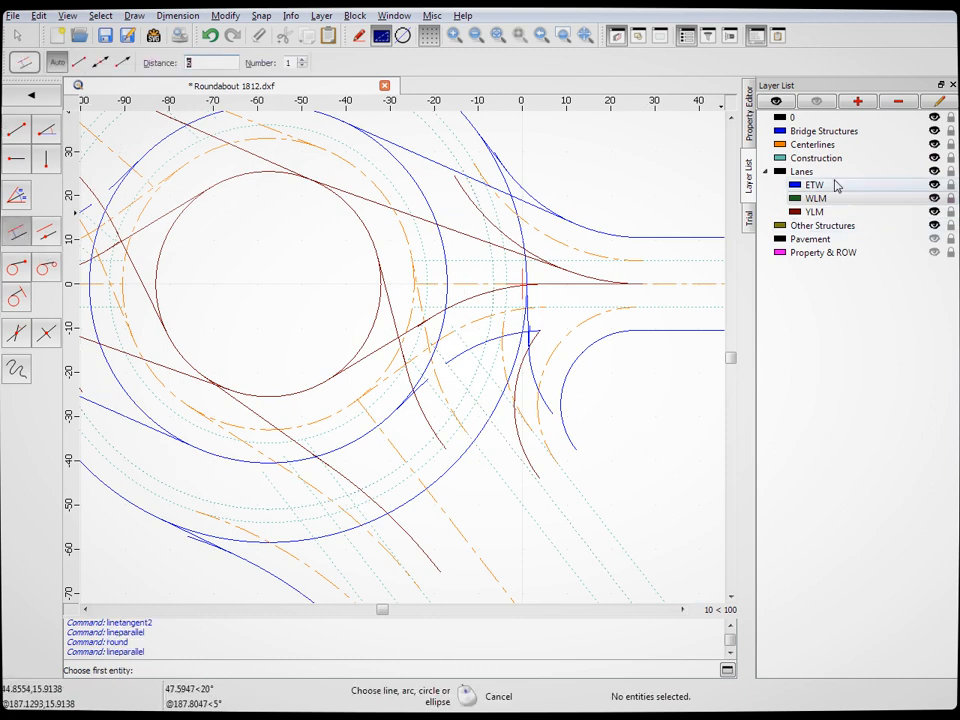
left_click(797, 158)
left_click_drag(233, 60, 155, 58)
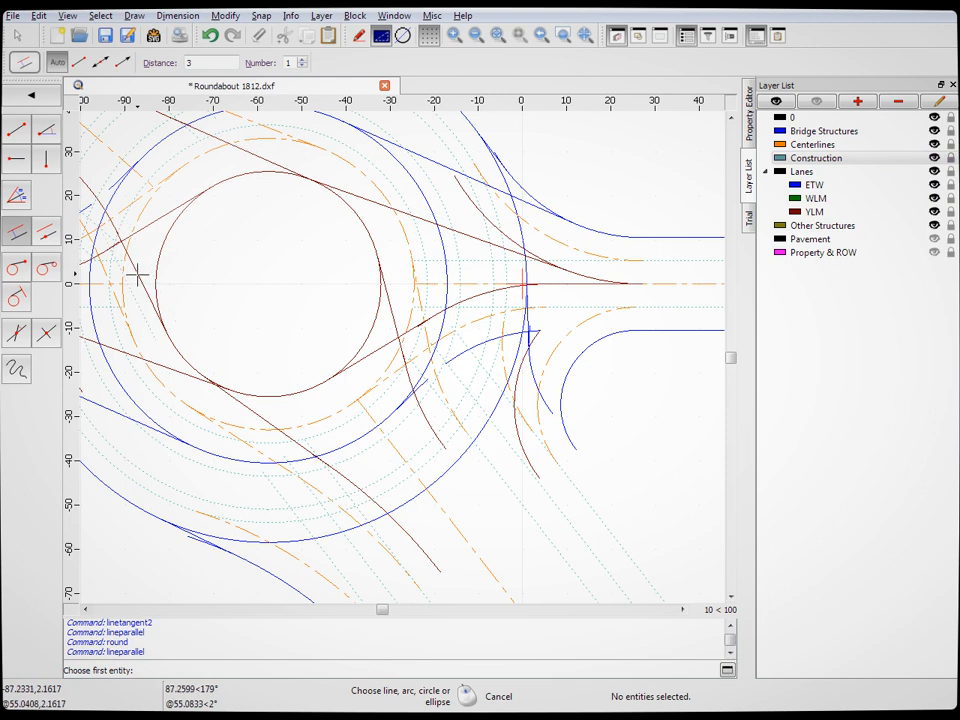
Add radius 38 untrimmed rounds on layer WLM between the innermost blue circle's offset and the diagonal construction lines, southeast and northwest
left_click(46, 267)
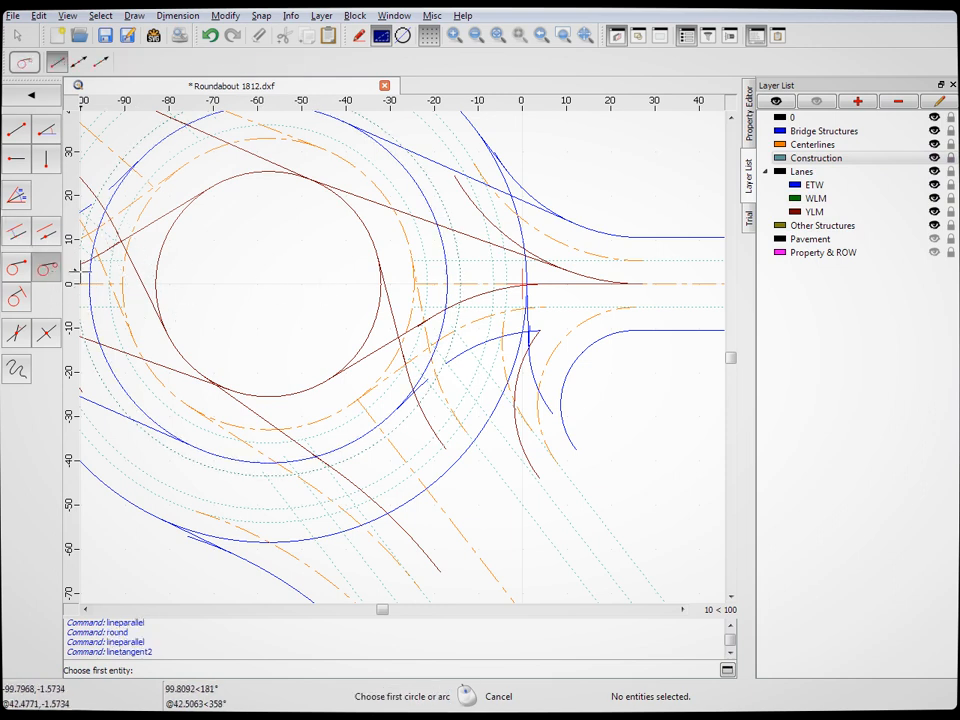
left_click(843, 200)
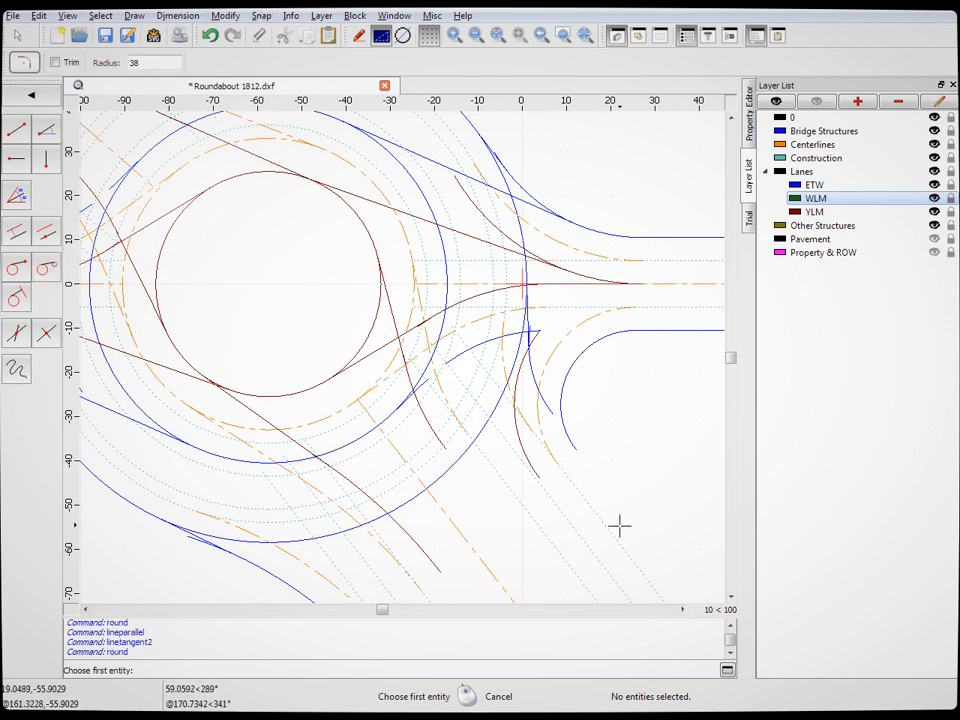
left_click(549, 492)
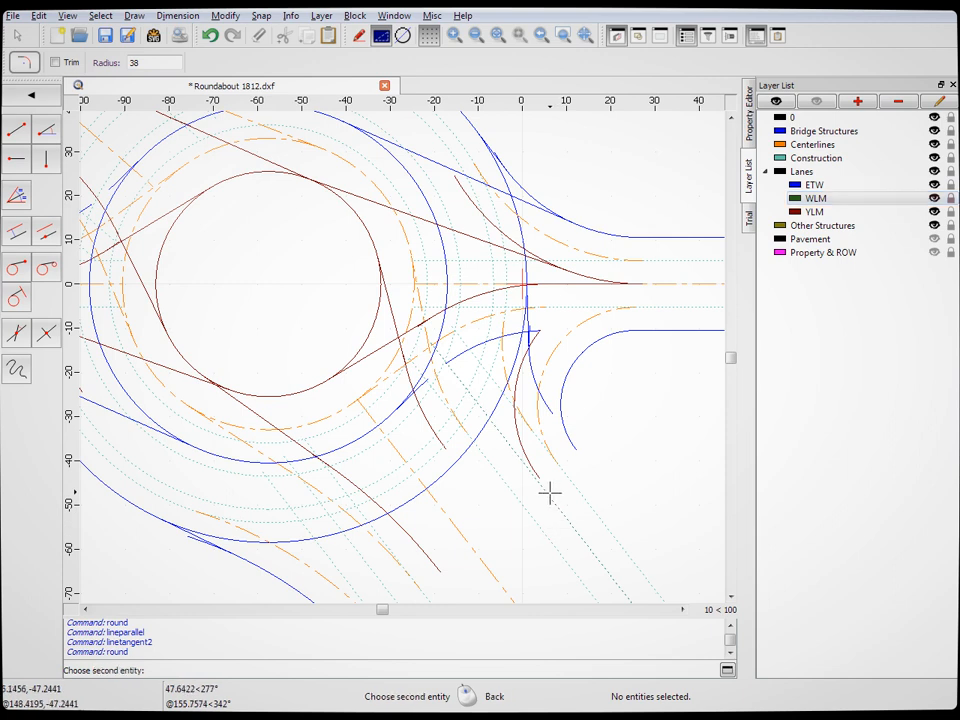
left_click(463, 271)
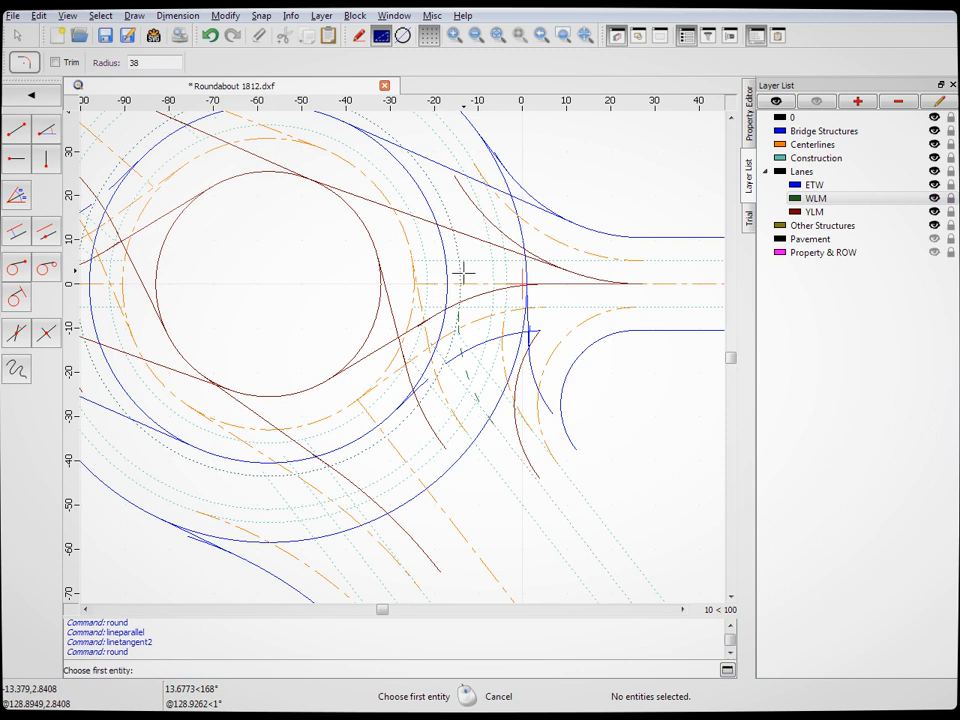
scroll(591, 456, "down", 5)
scroll(310, 265, "up", 5)
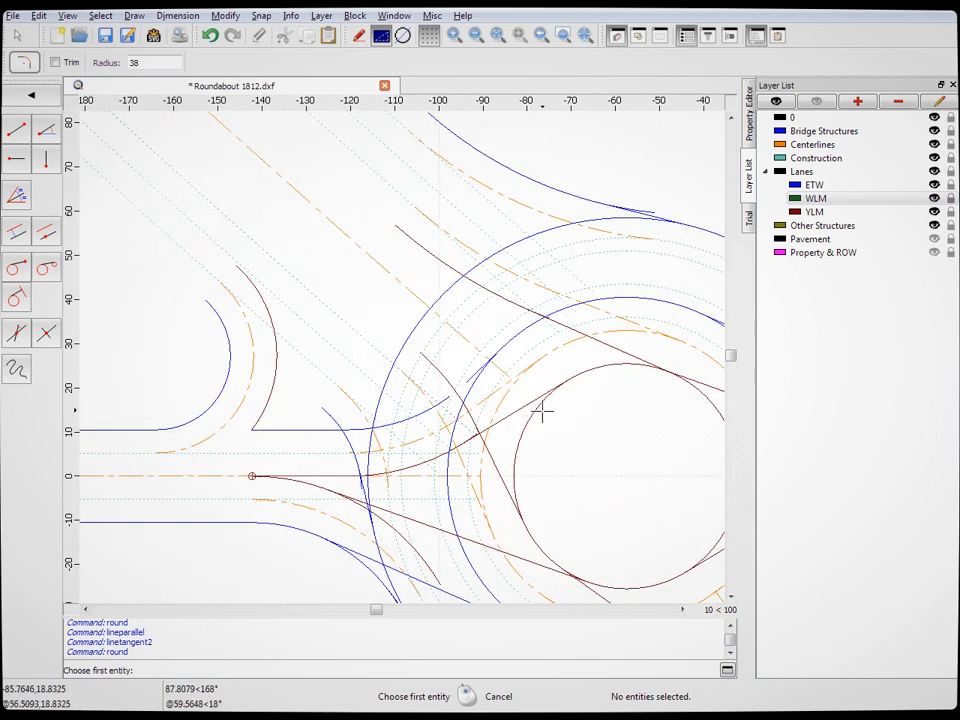
left_click(347, 360)
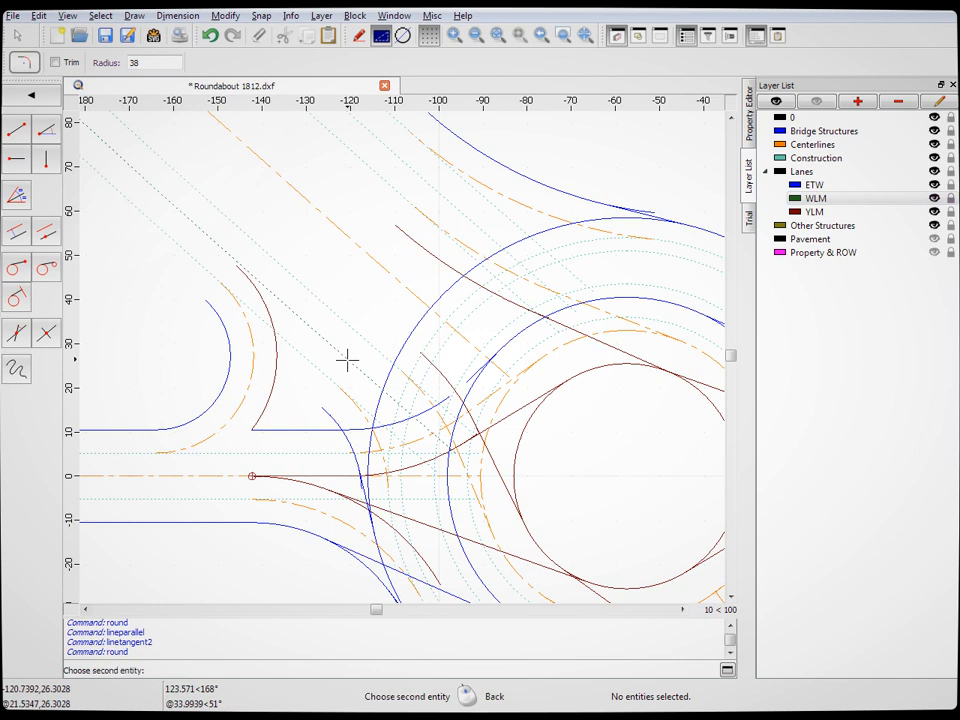
left_click(454, 479)
Add radius 104 untrimmed rounds between the same offset circle and the diagonal construction lines south and north of the roundabout
scroll(454, 479, "down", 3)
scroll(506, 349, "up", 3)
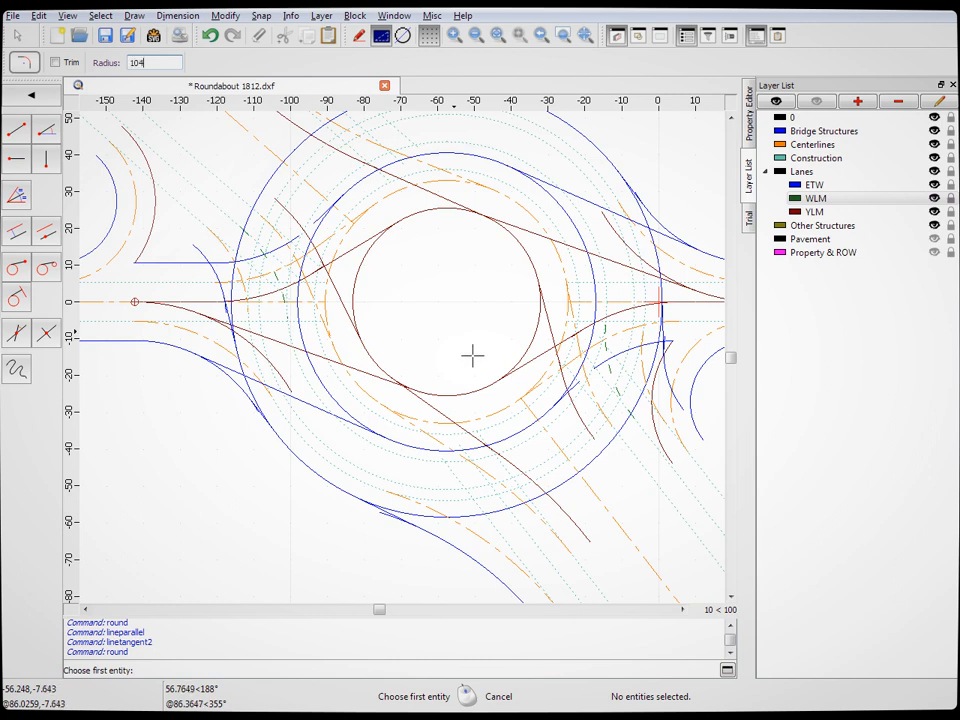
left_click(396, 456)
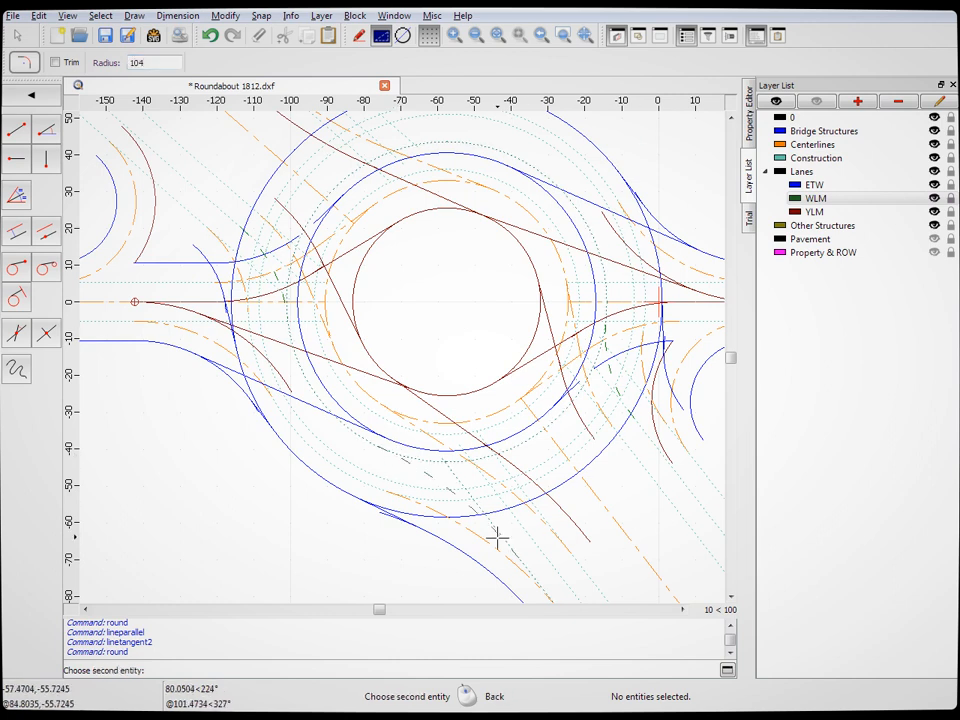
left_click(534, 544)
scroll(411, 414, "down", 3)
scroll(435, 275, "up", 3)
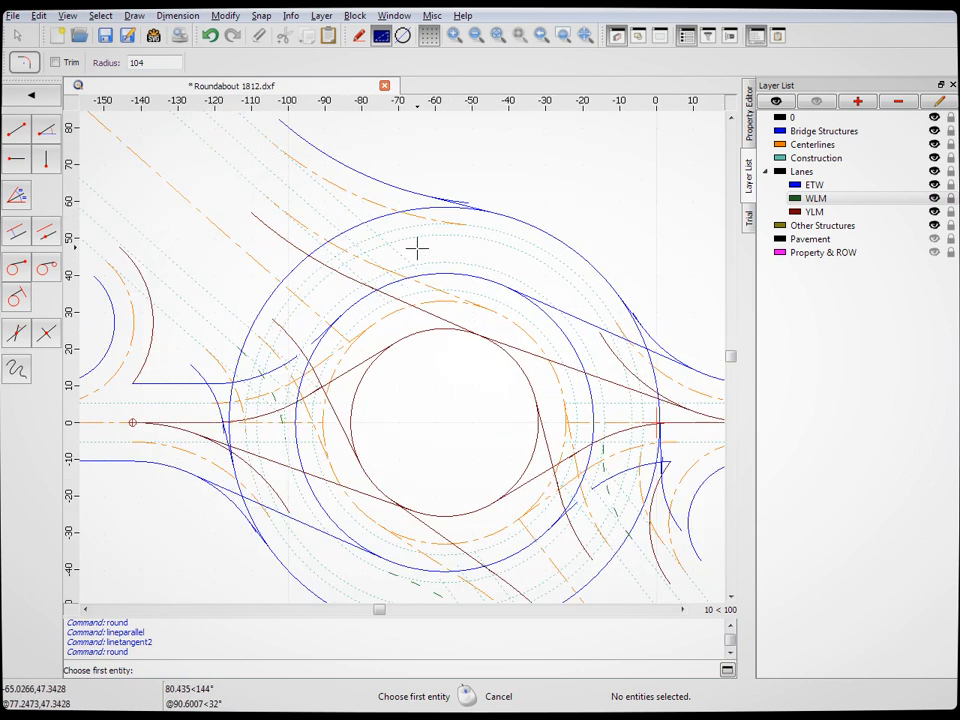
left_click(526, 284)
left_click(279, 176)
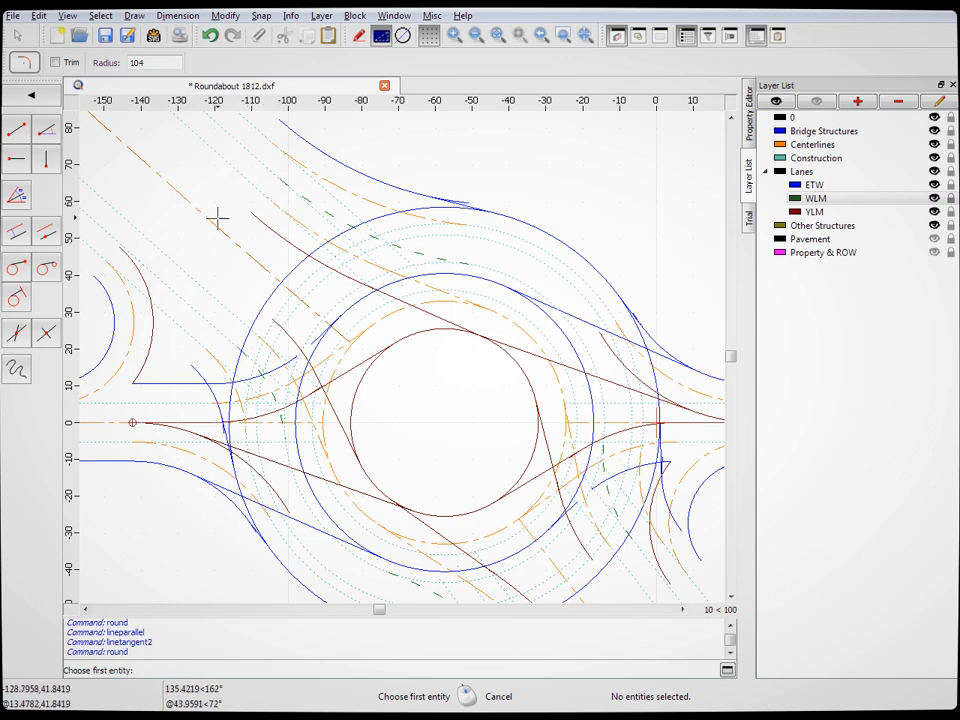
Examine how far the diagonal construction lines run northwest from the roundabout
scroll(339, 296, "down", 10)
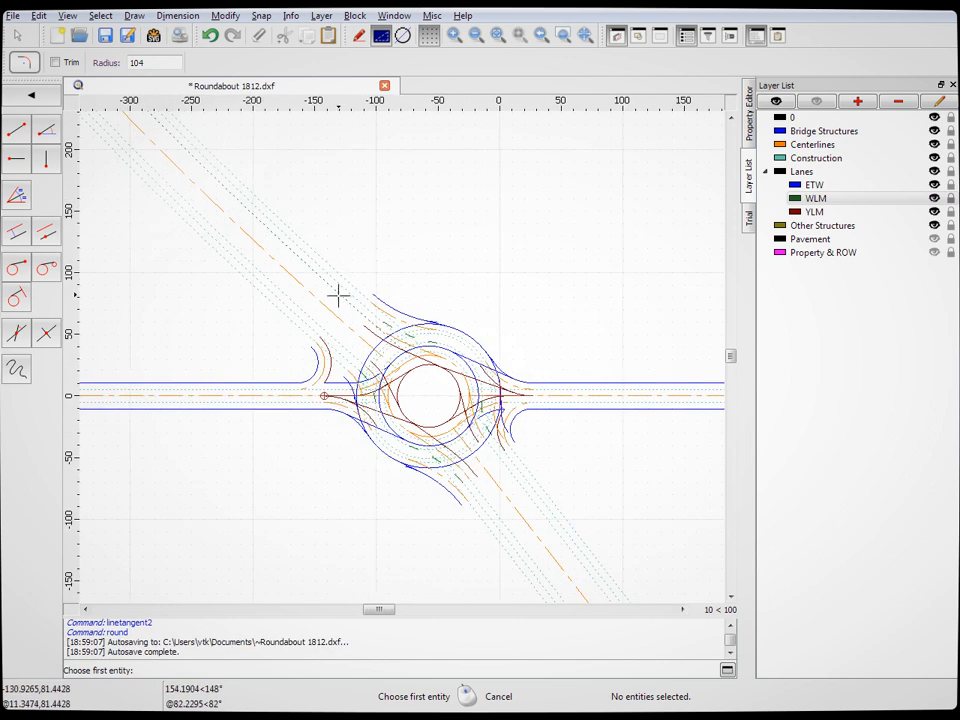
scroll(437, 454, "down", 3)
scroll(290, 144, "up", 12)
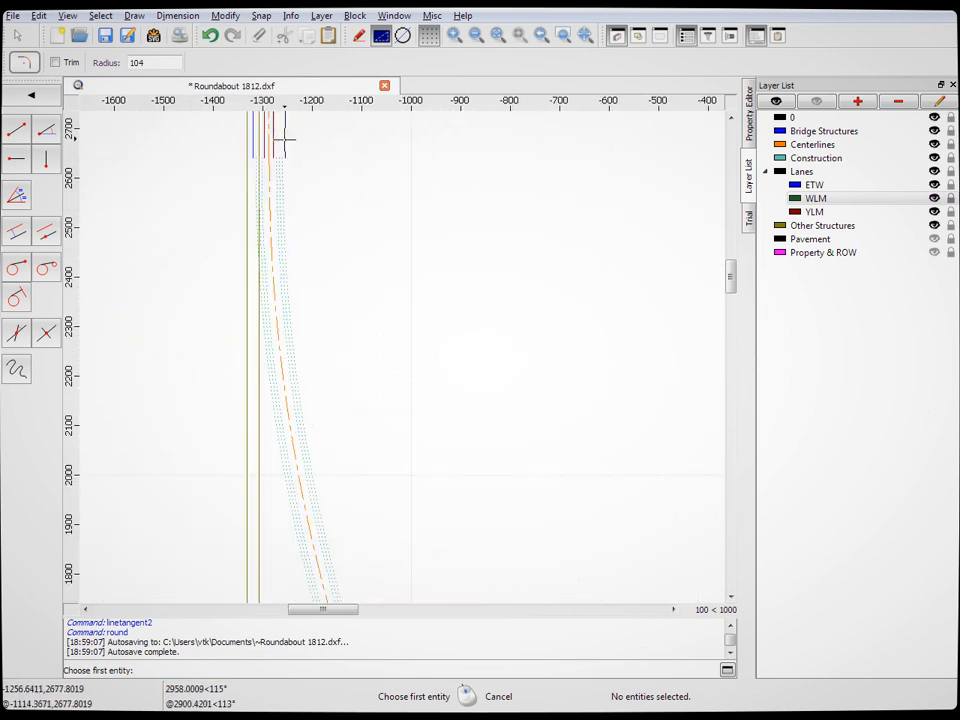
scroll(302, 167, "down", 10)
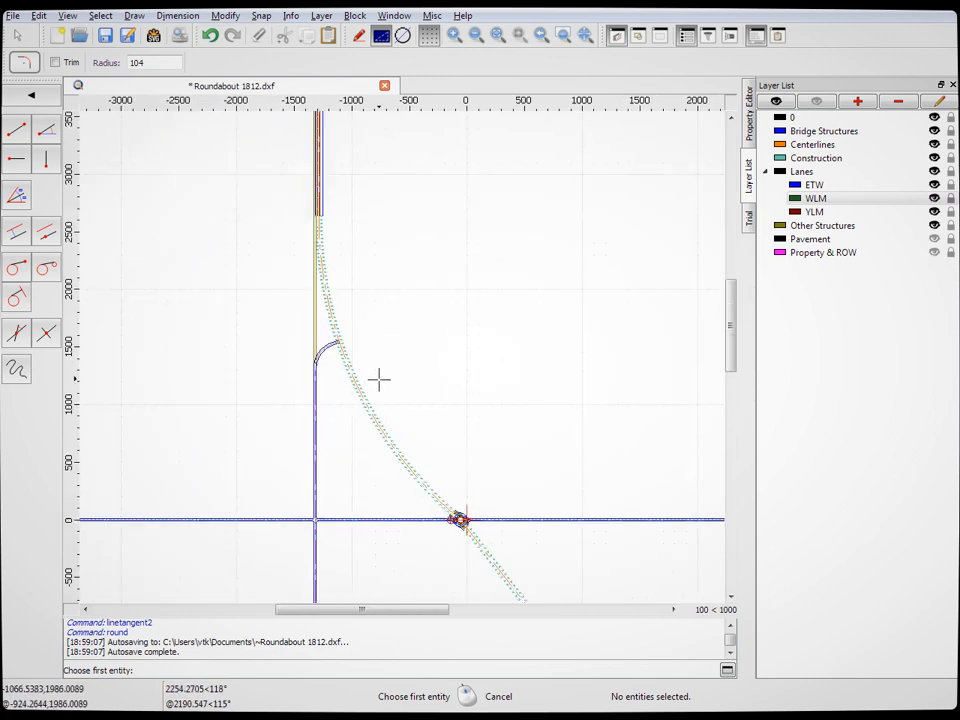
scroll(424, 499, "up", 12)
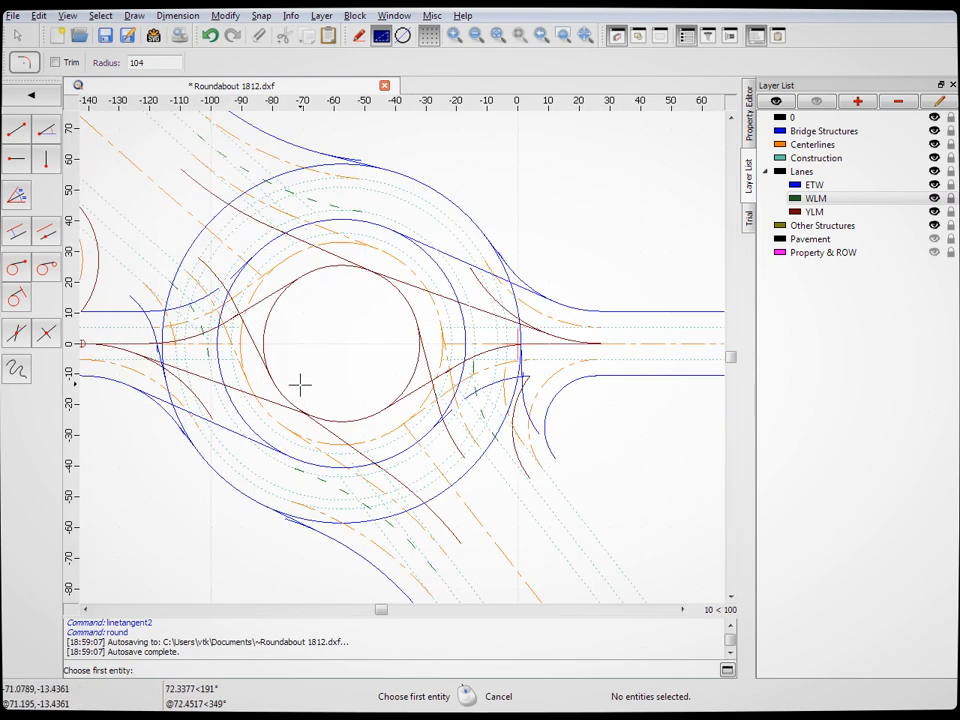
scroll(349, 370, "down", 2)
scroll(345, 390, "up", 2)
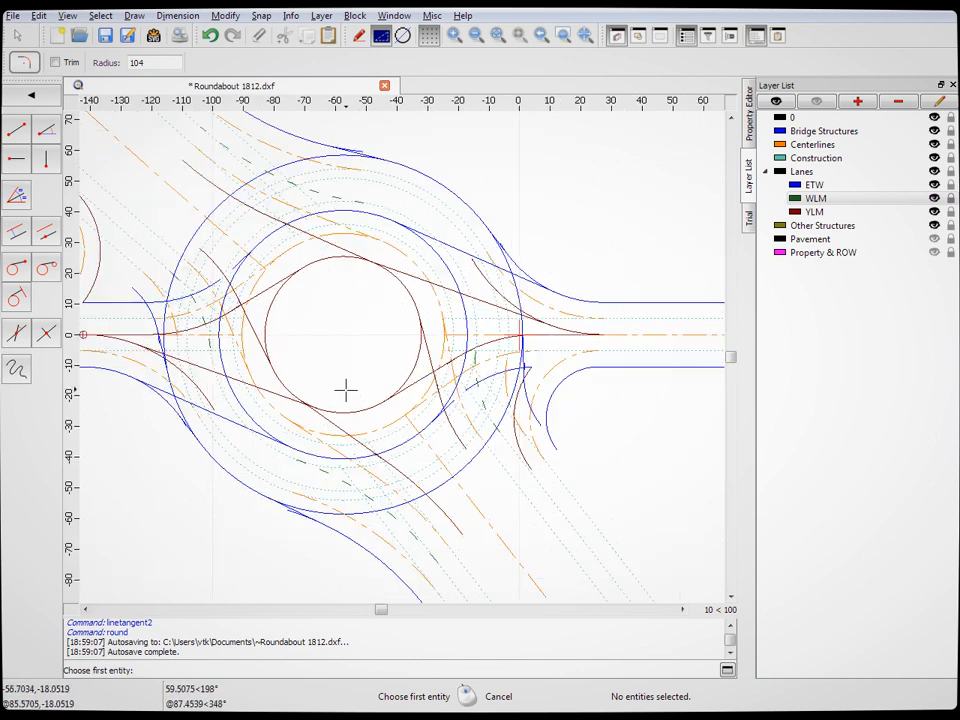
Divide the two construction lines southeast of the roundabout at the outer endpoints of the dashed WLM arcs
left_click(258, 232)
left_click(229, 16)
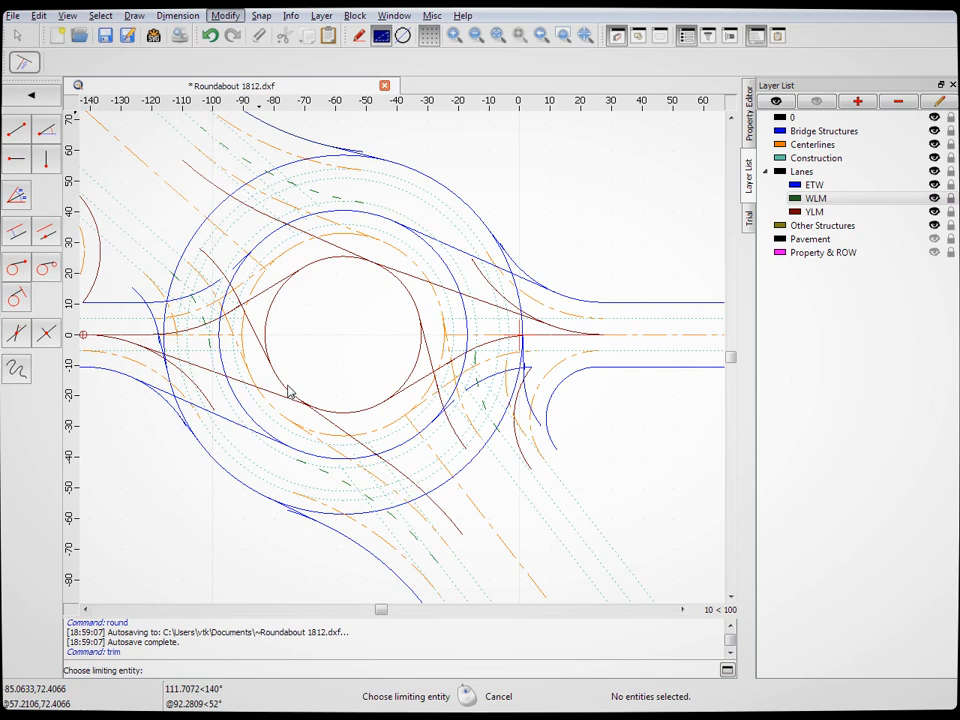
left_click(263, 352)
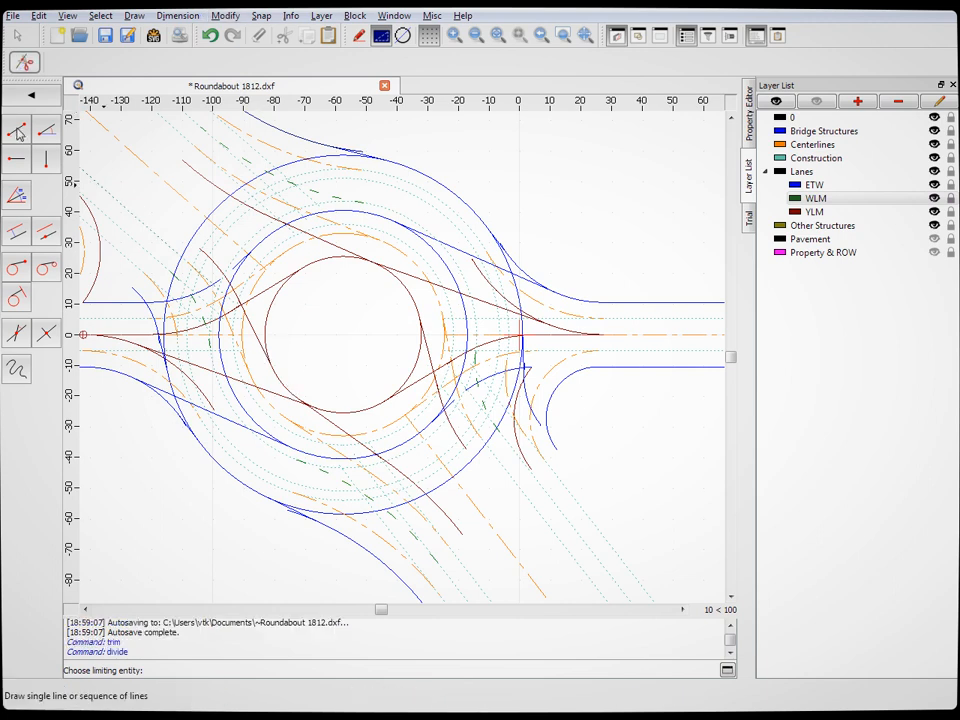
scroll(508, 466, "up", 2)
scroll(508, 466, "up", 2)
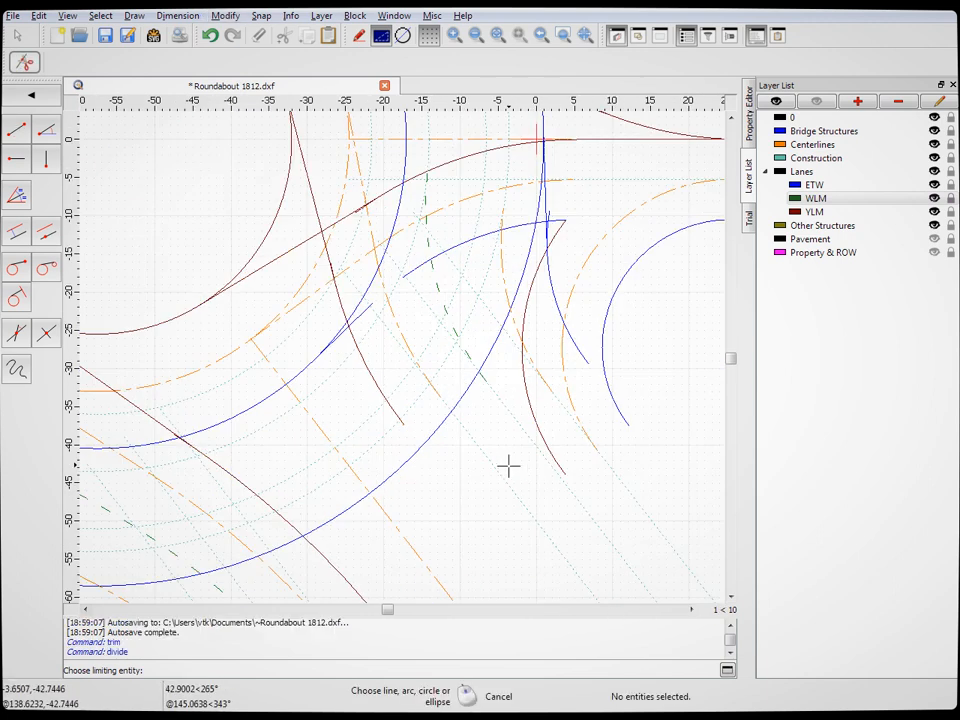
left_click(522, 437)
left_click(18, 160)
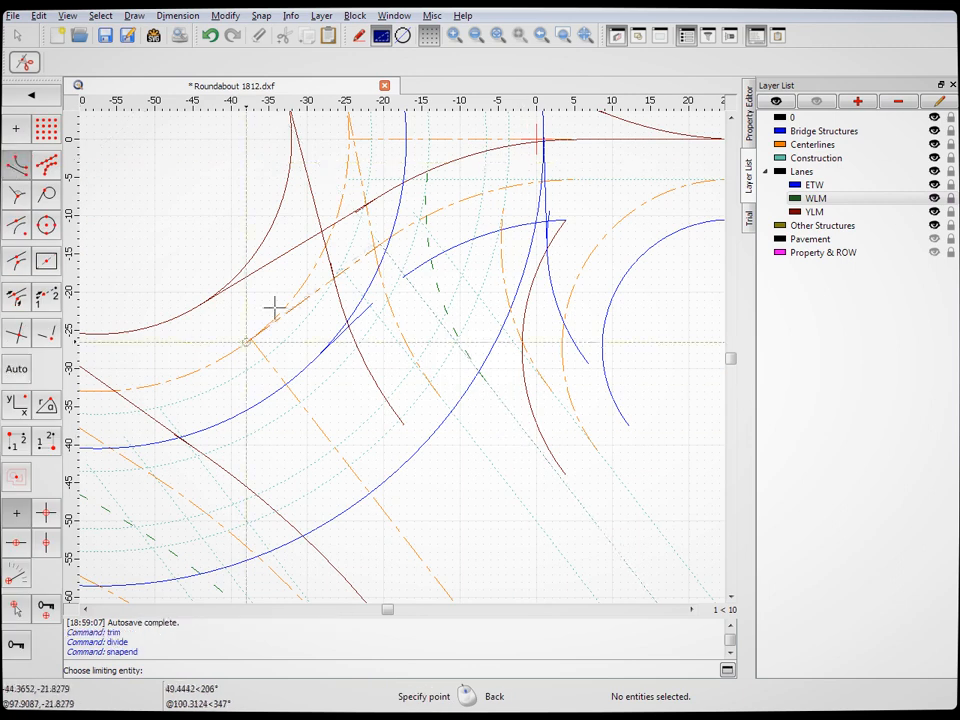
left_click(490, 387)
scroll(484, 418, "down", 2)
scroll(345, 537, "up", 2)
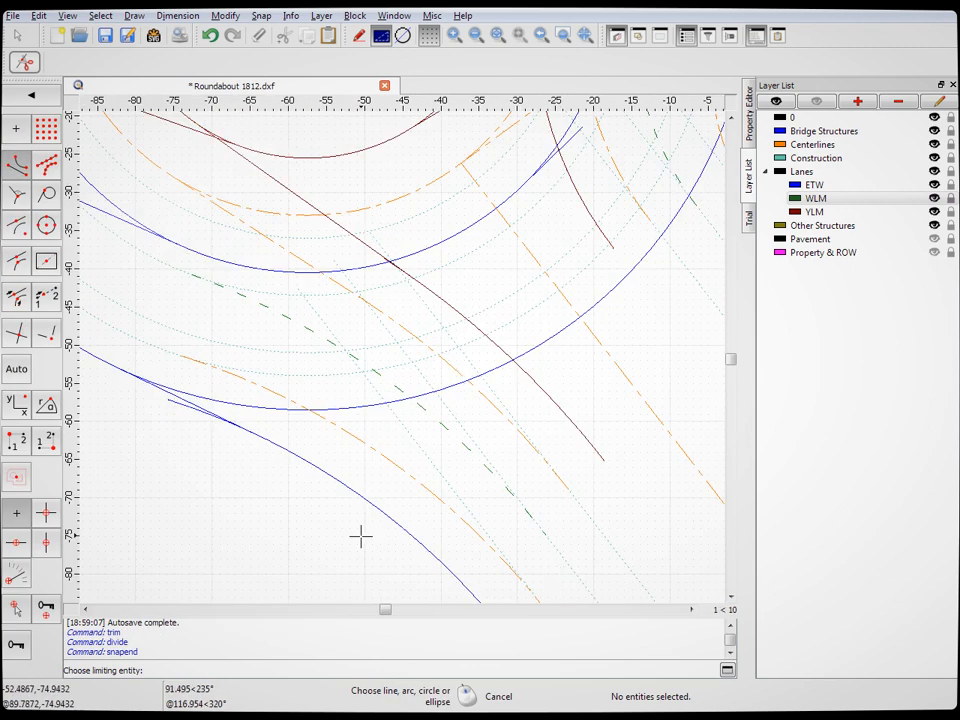
left_click(553, 540)
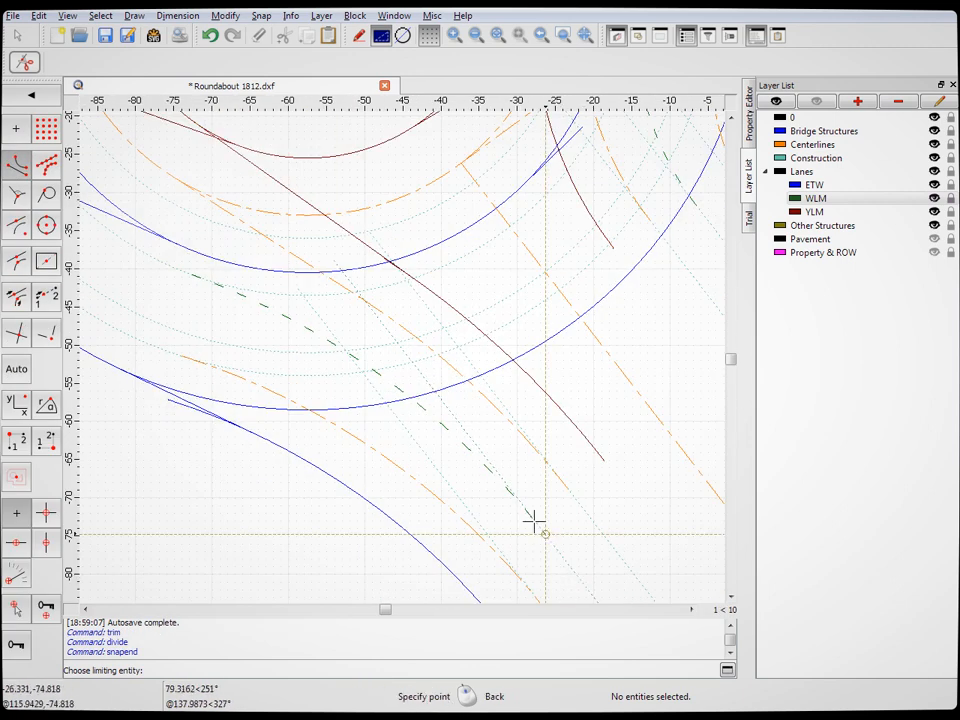
left_click(534, 520)
Divide the two construction lines northwest of the roundabout at the outer endpoints of the dashed WLM arcs
scroll(536, 454, "down", 3)
scroll(497, 429, "up", 1)
scroll(296, 189, "up", 3)
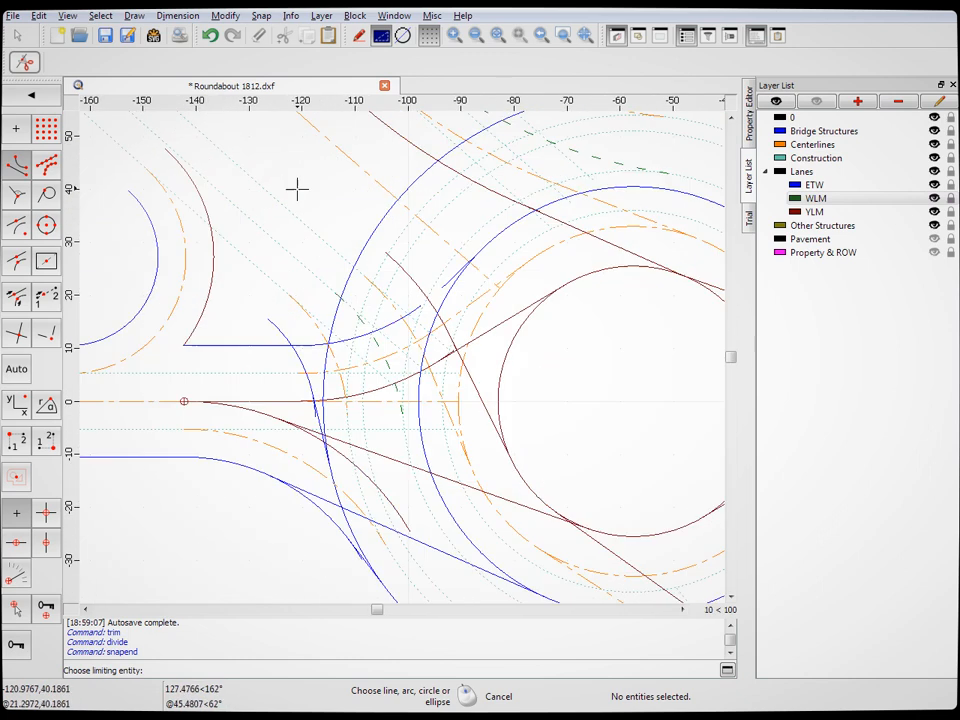
left_click(287, 275)
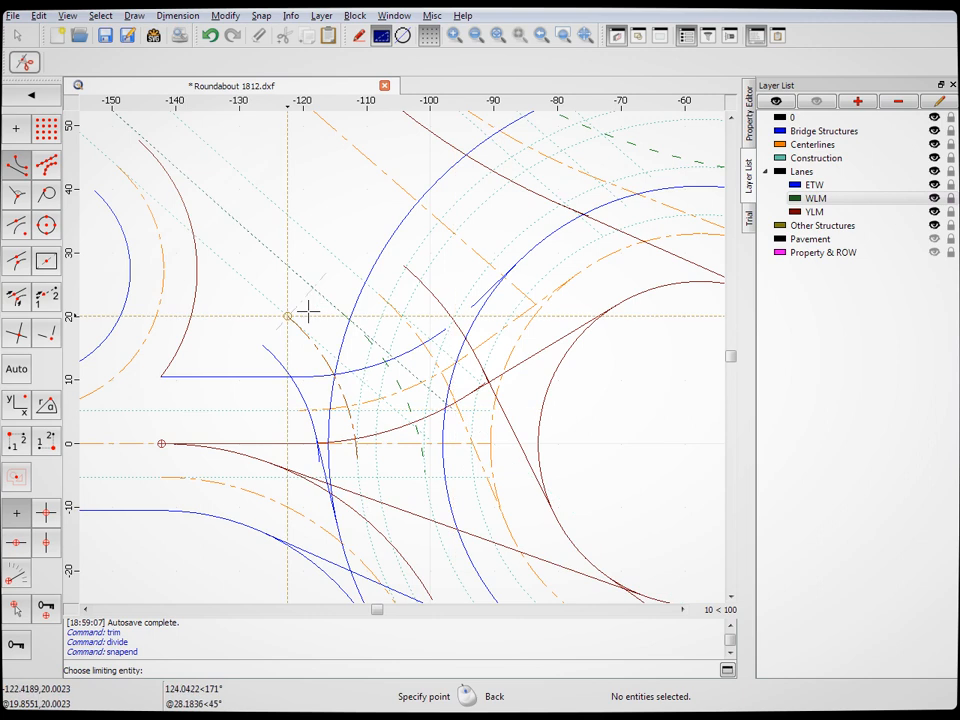
left_click(341, 314)
scroll(399, 446, "down", 5)
scroll(517, 246, "up", 5)
left_click(204, 298)
left_click(247, 329)
key("Escape")
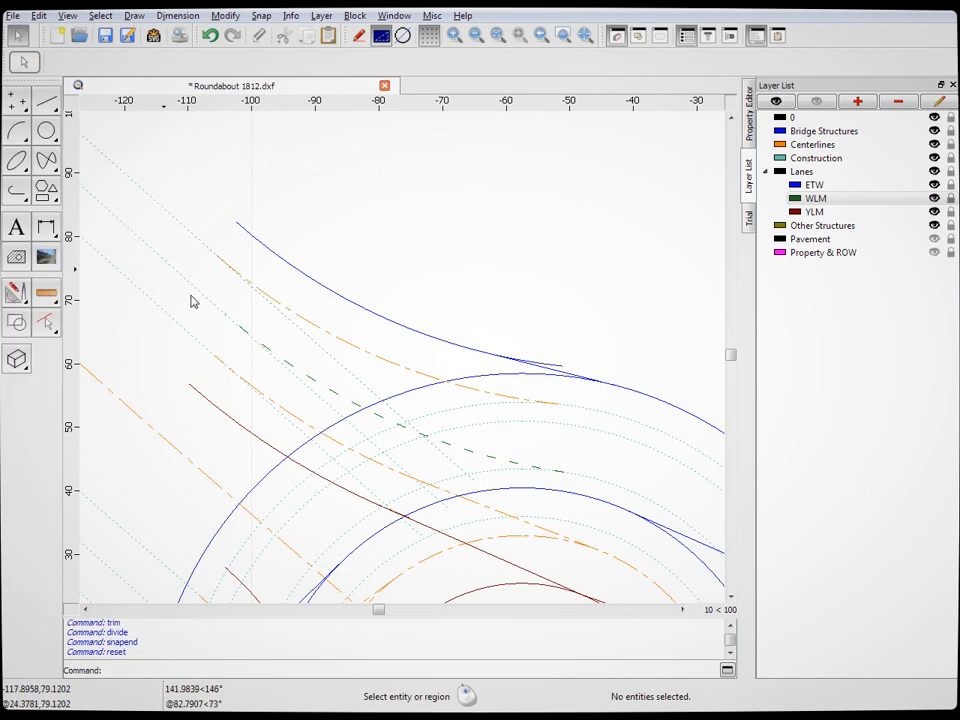
Delete the divided construction line segments that run inward past the WLM arc endpoints
left_click(358, 431)
key("Delete")
scroll(366, 441, "down", 5)
scroll(330, 490, "up", 5)
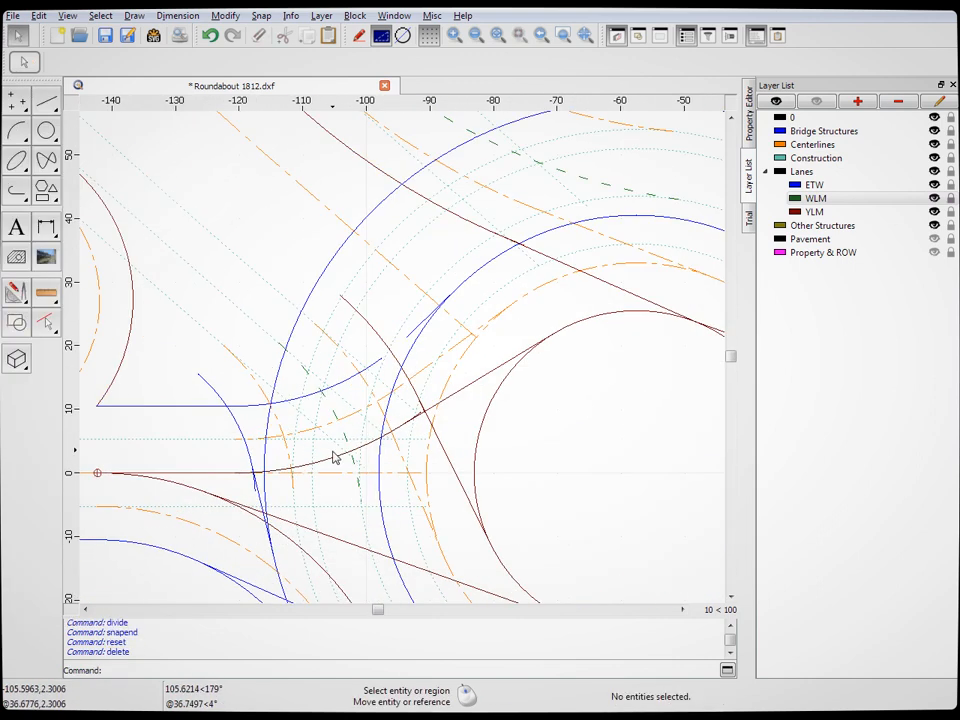
left_click(339, 401)
key("Delete")
scroll(358, 385, "down", 5)
scroll(453, 503, "up", 4)
left_click(420, 432)
key("Delete")
key("Delete")
Move the four remaining divided construction lines, two northwest and two southeast, to the Lanes WLM layer
scroll(577, 428, "down", 4)
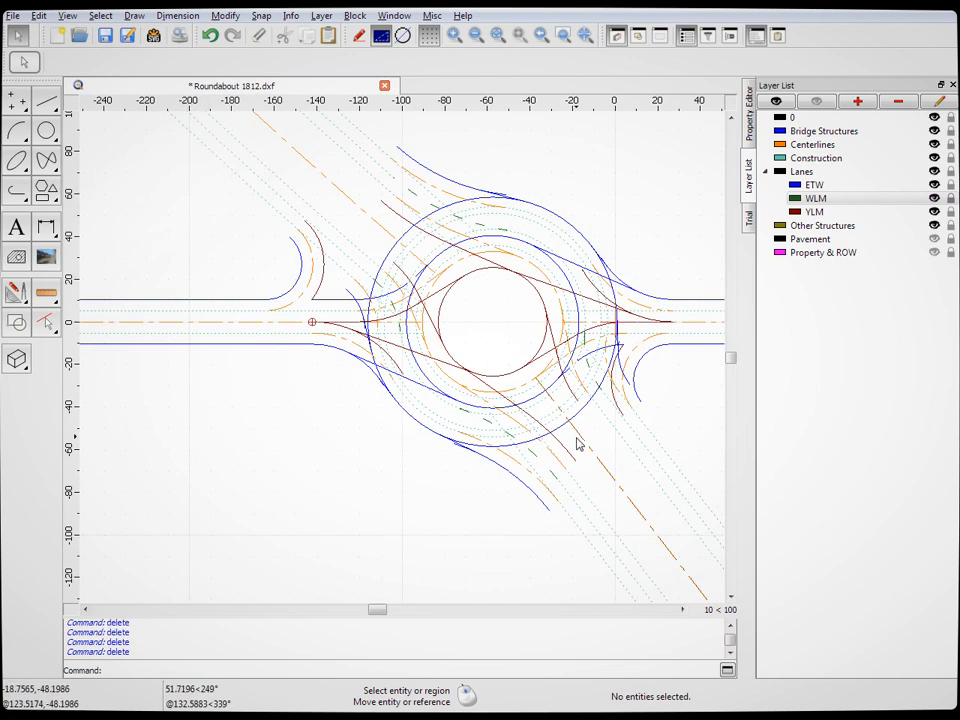
left_click(606, 501)
left_click(590, 519)
left_click(332, 218)
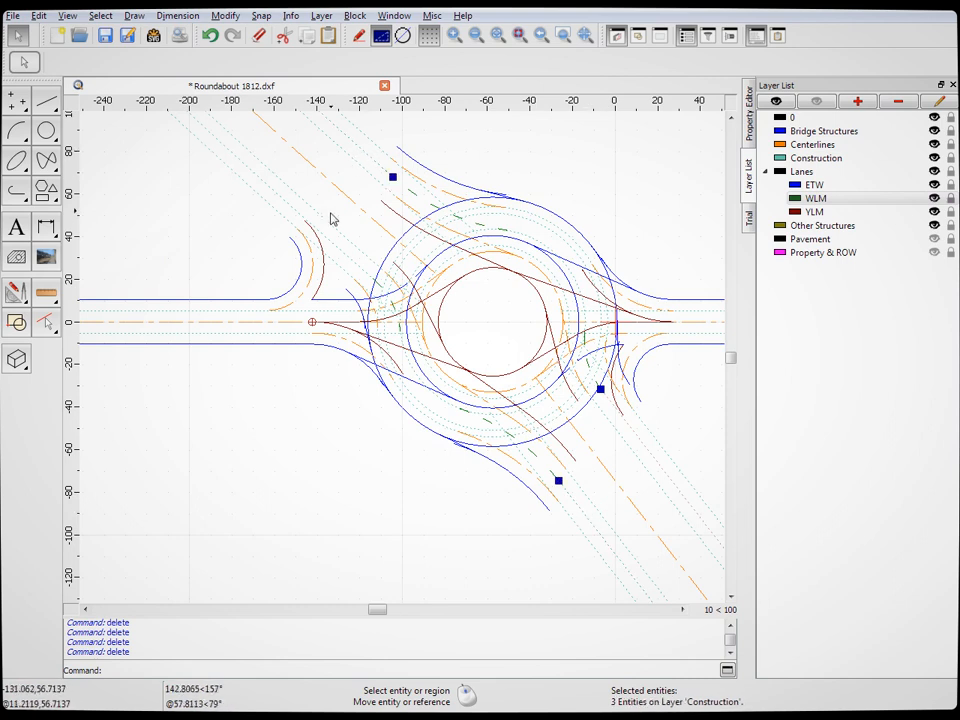
left_click(280, 191, "shift")
scroll(403, 167, "up", 5)
scroll(381, 205, "up", 2)
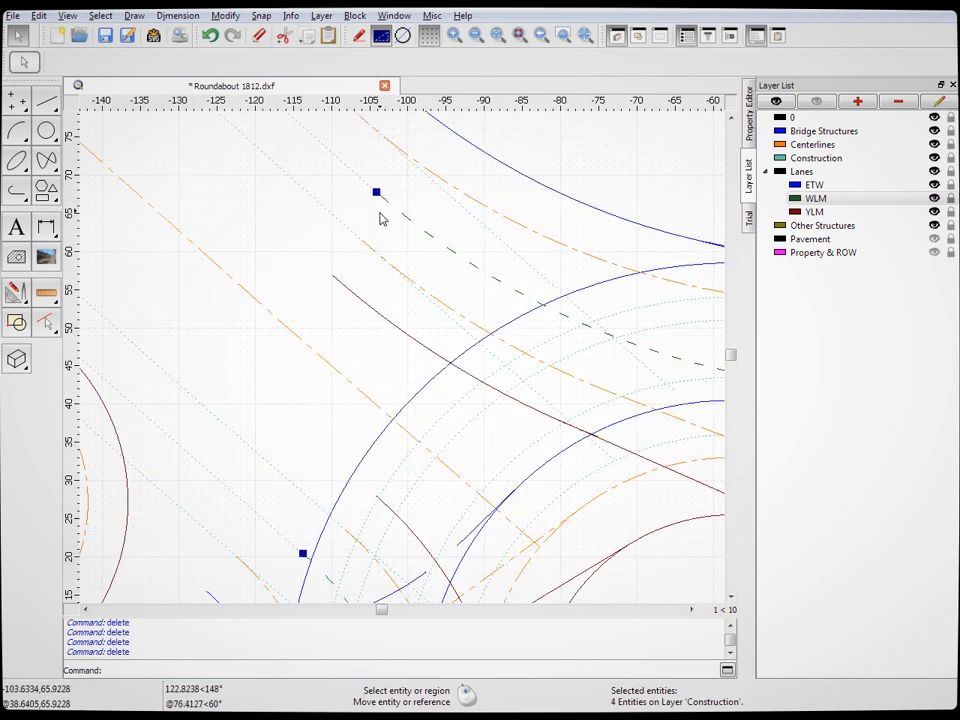
scroll(381, 211, "down", 3)
left_click(749, 122)
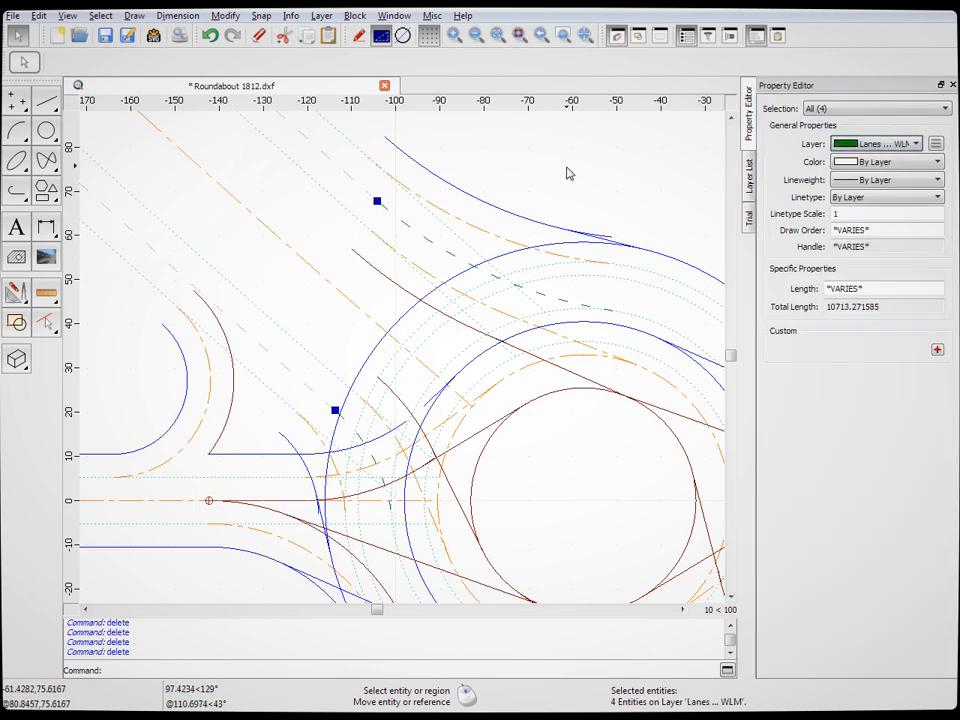
key("Escape")
Draw tangent lines on layer WLM joining the inner blue circle to the dashed WLM arcs on its west and east sides
scroll(375, 335, "down", 7)
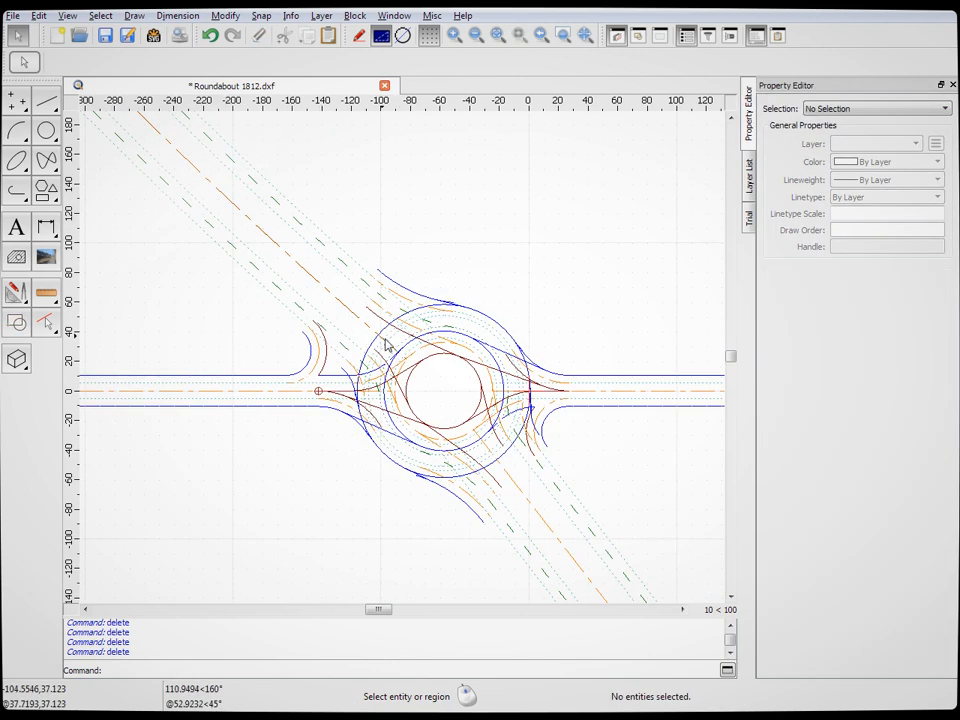
scroll(438, 420, "up", 4)
scroll(429, 339, "up", 3)
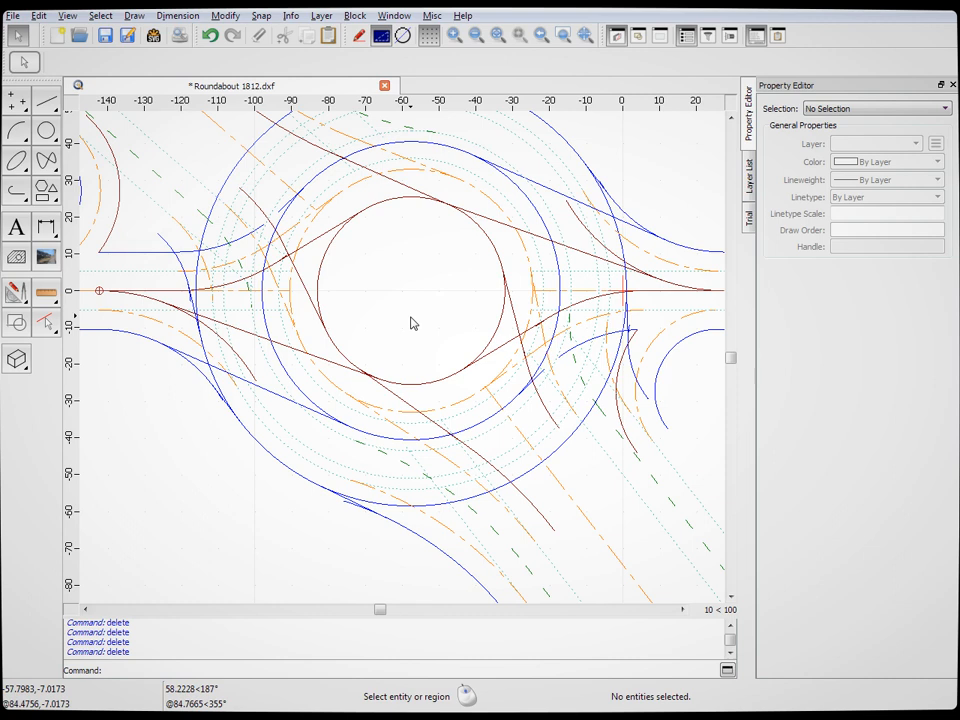
left_click(46, 102)
left_click(752, 184)
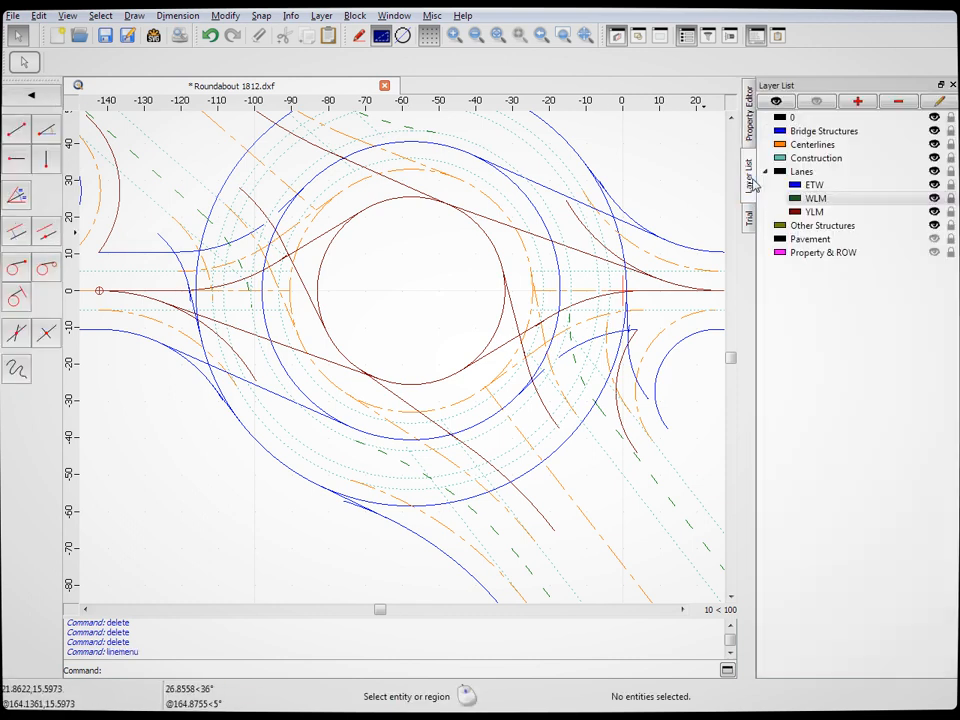
left_click(48, 272)
scroll(298, 289, "up", 3)
left_click(168, 213)
right_click(302, 343)
scroll(343, 300, "down", 3)
scroll(524, 328, "up", 1)
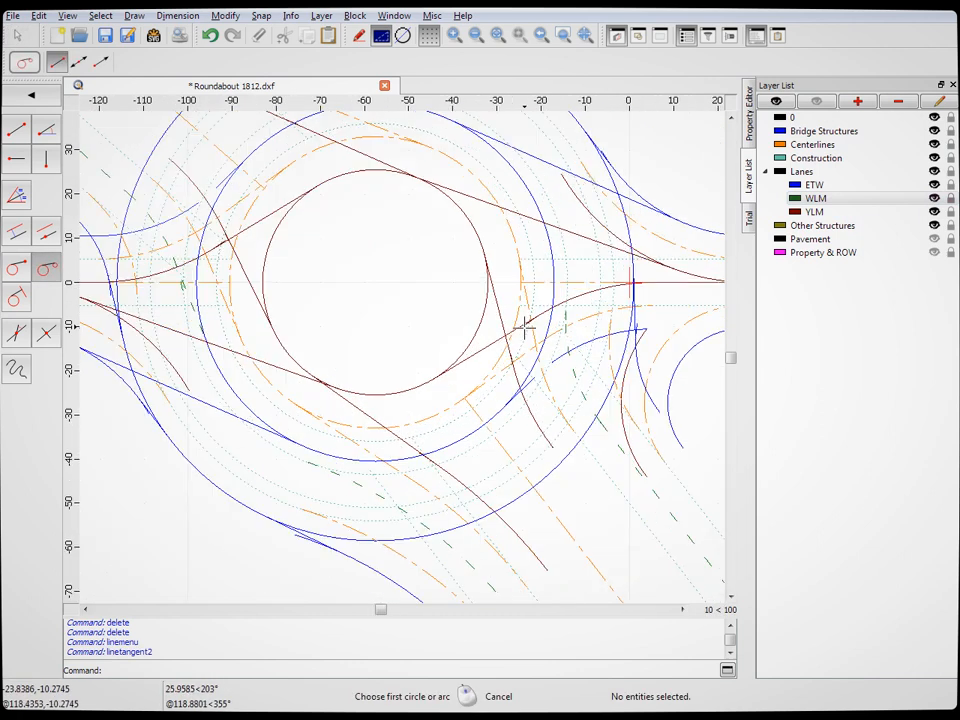
left_click(553, 268)
right_click(531, 266)
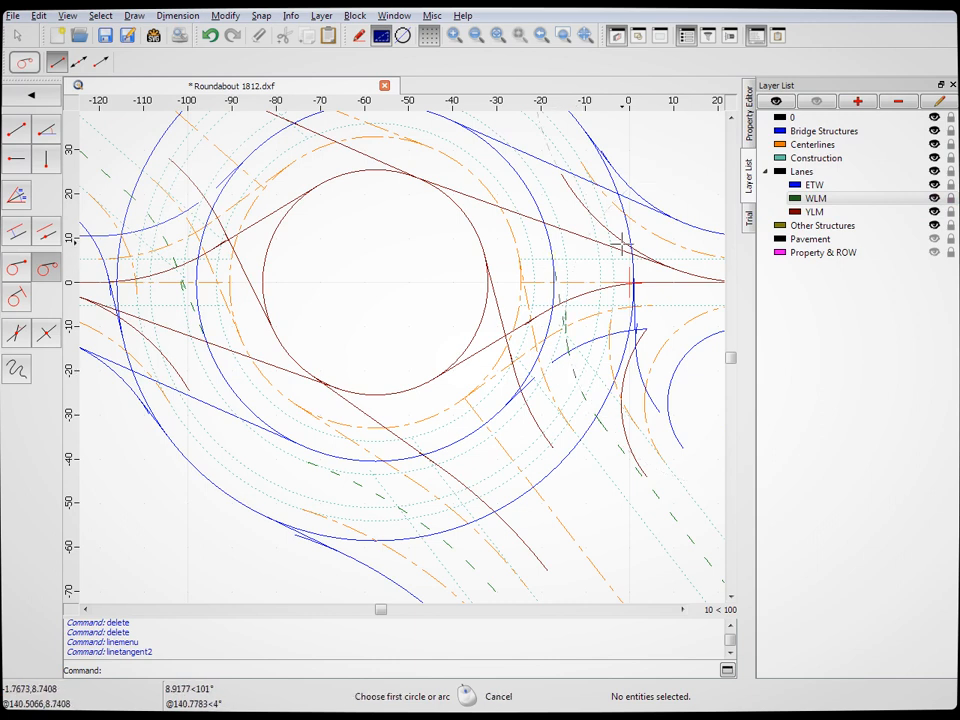
scroll(572, 282, "down", 3)
scroll(429, 208, "up", 3)
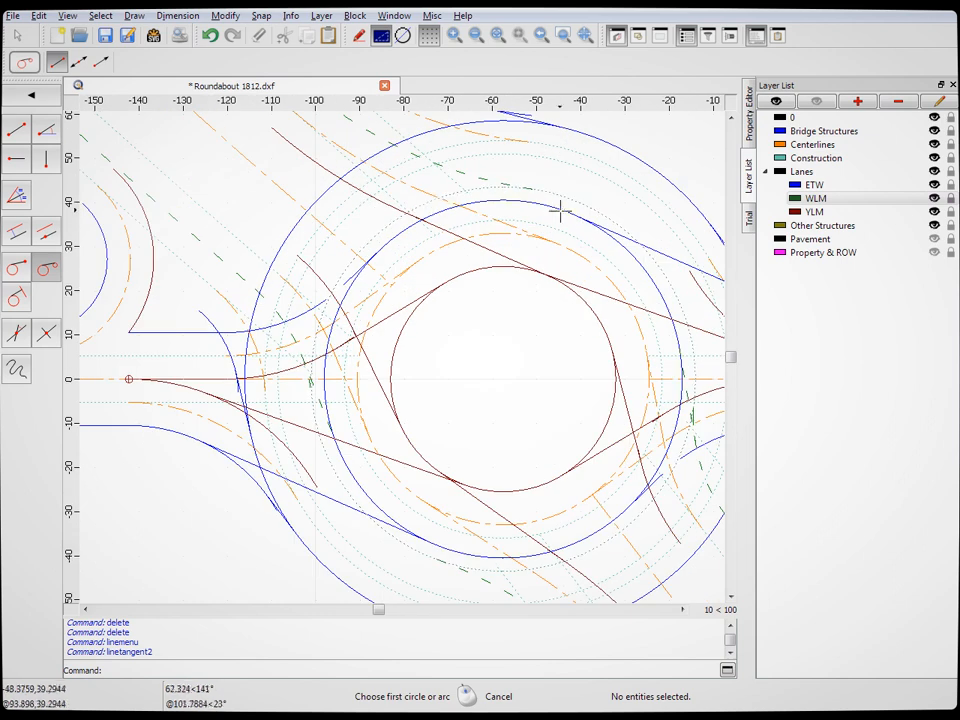
Draw tangent lines on layer WLM joining the inner blue circle to the dashed WLM arcs on its north and south sides
left_click(555, 205)
right_click(498, 313)
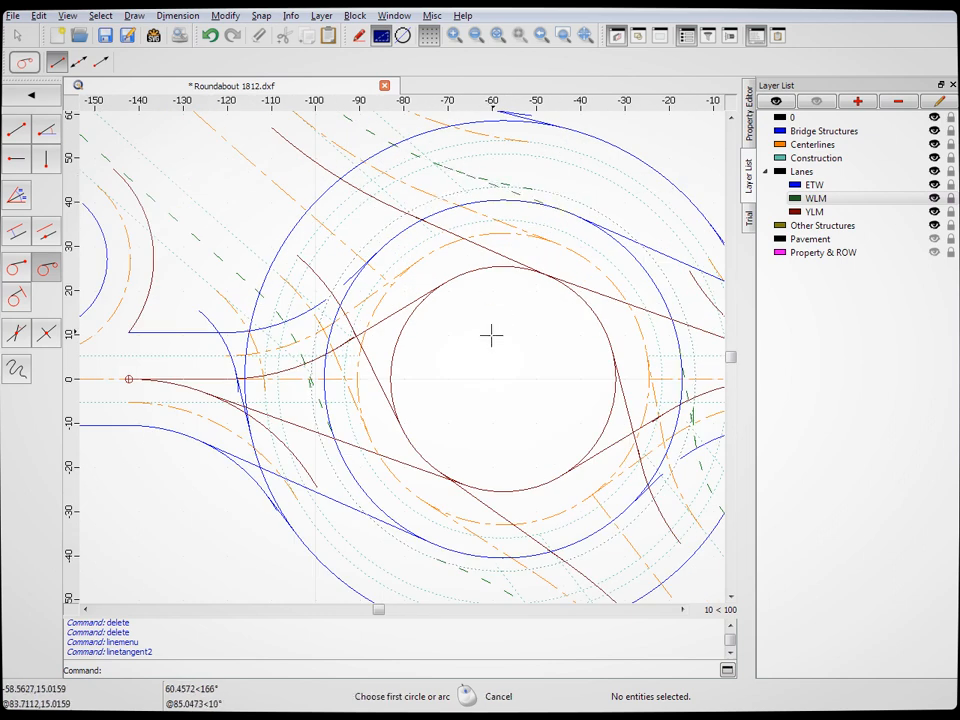
scroll(405, 473, "down", 3)
scroll(291, 414, "up", 4)
left_click(277, 413)
right_click(445, 320)
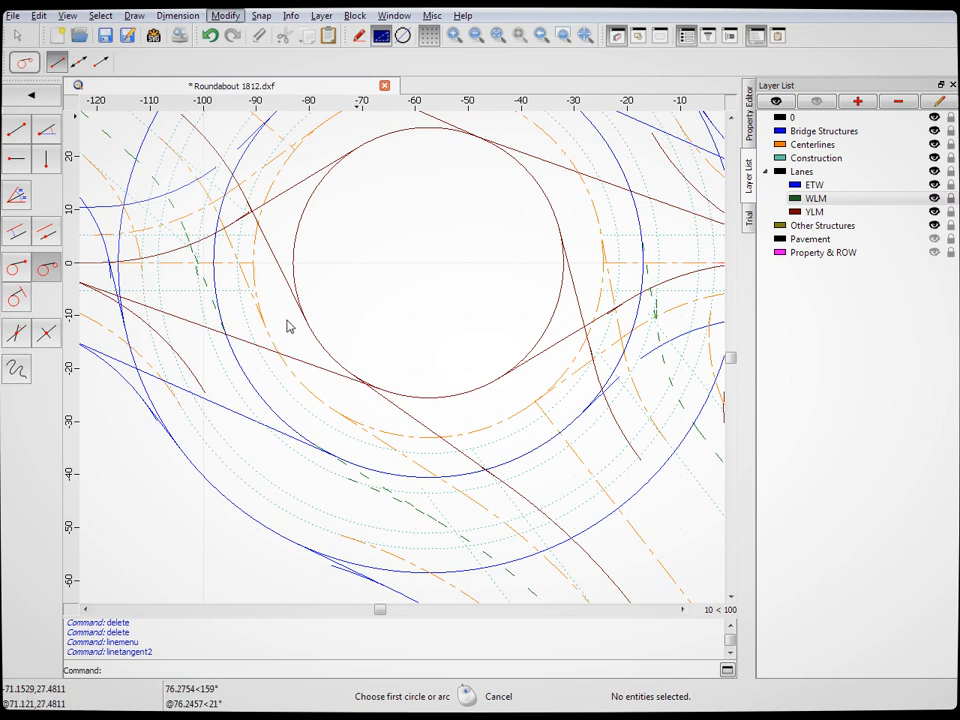
Divide the four dashed WLM arcs around the inner blue circle at the endpoints where the tangent lines meet them
left_click(265, 353)
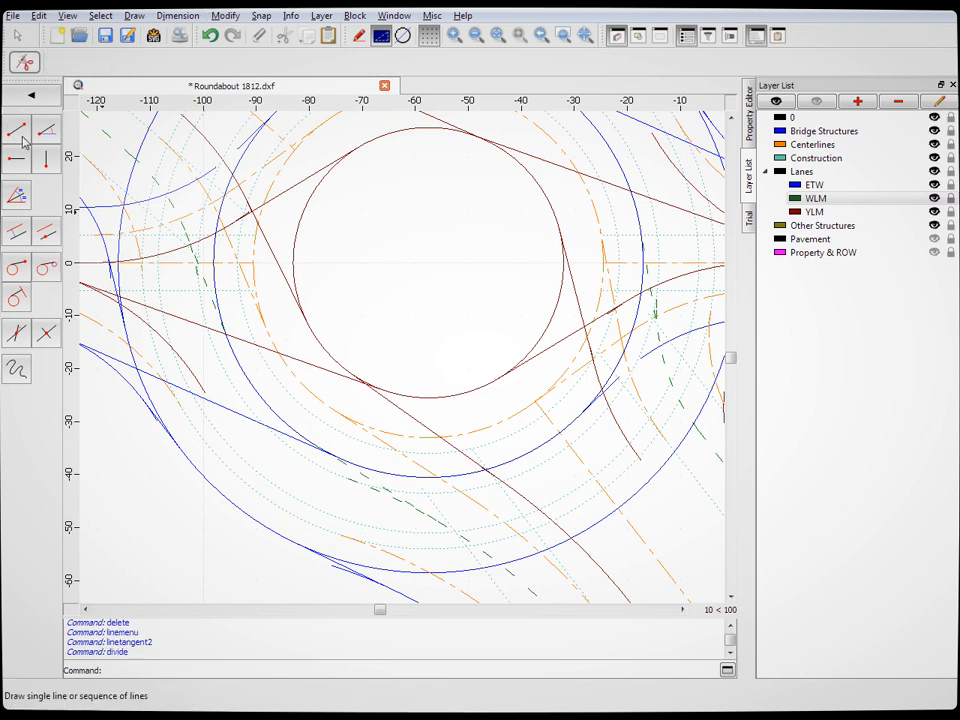
left_click(511, 573)
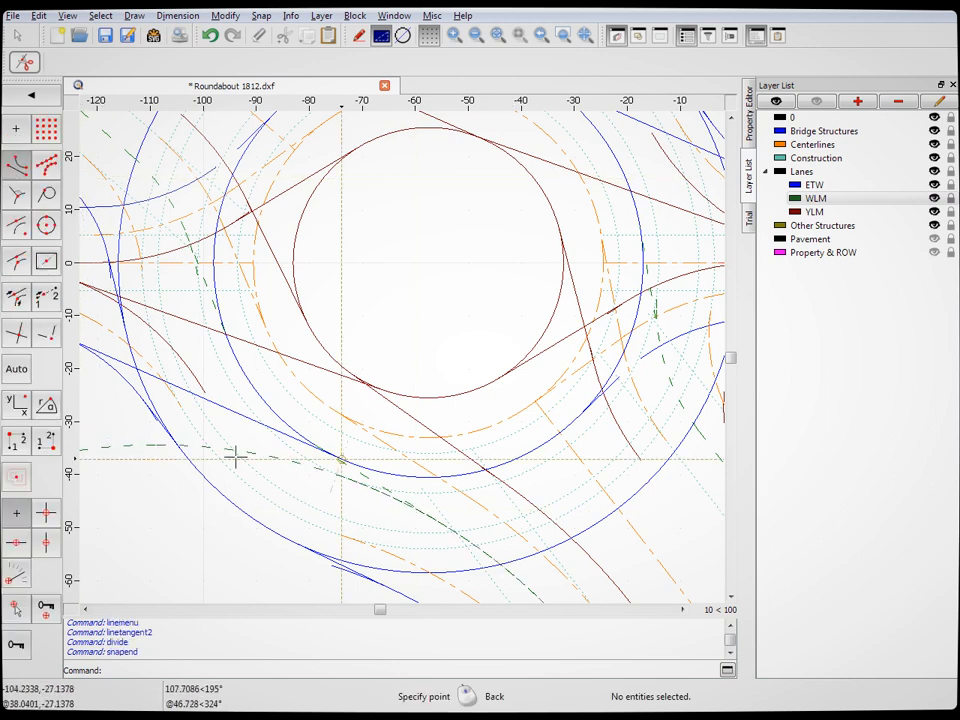
left_click(440, 526)
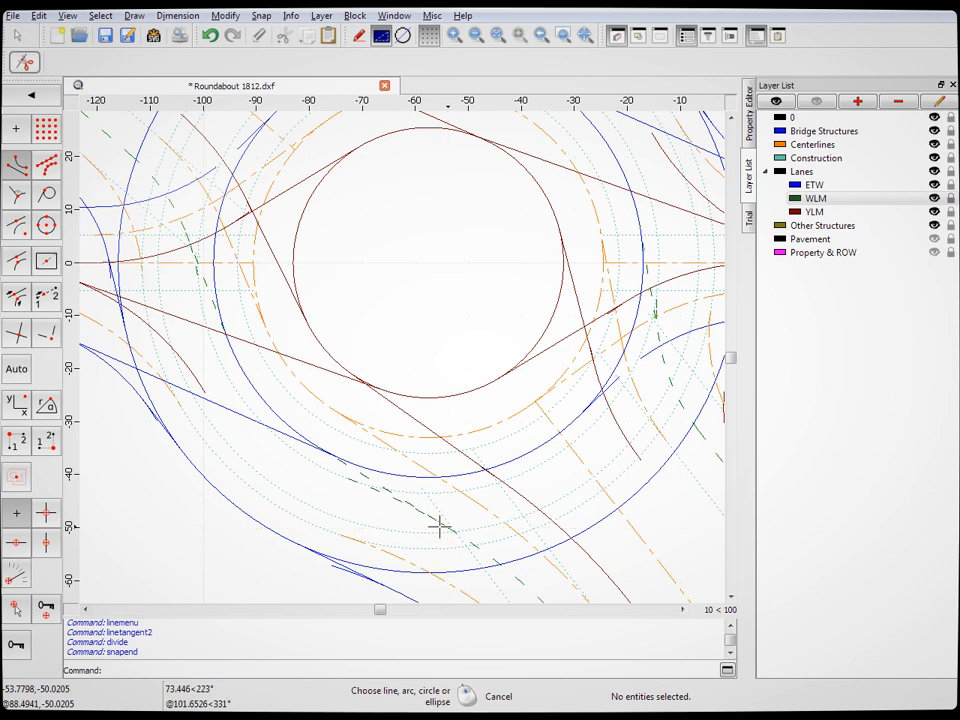
left_click(186, 238)
left_click(190, 250)
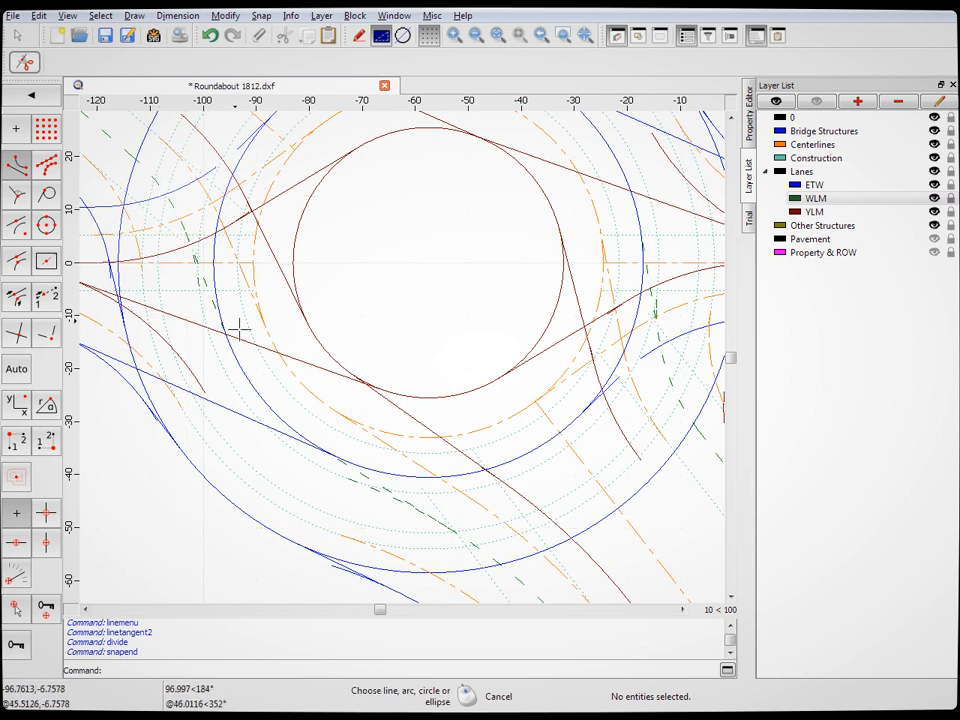
scroll(200, 315, "down", 3)
scroll(400, 297, "up", 3)
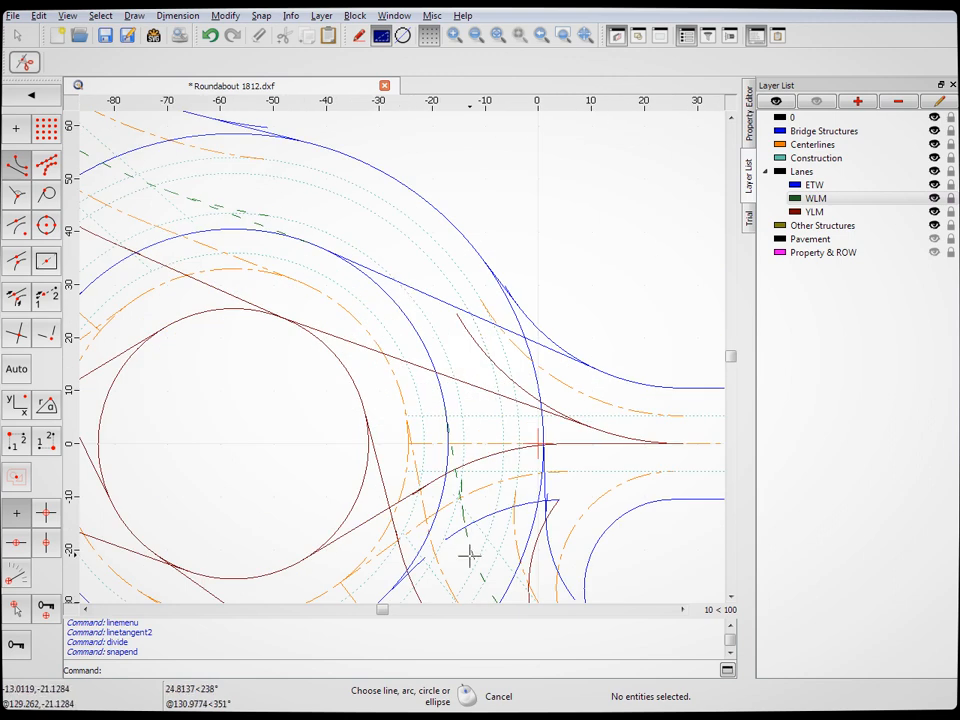
left_click(463, 520)
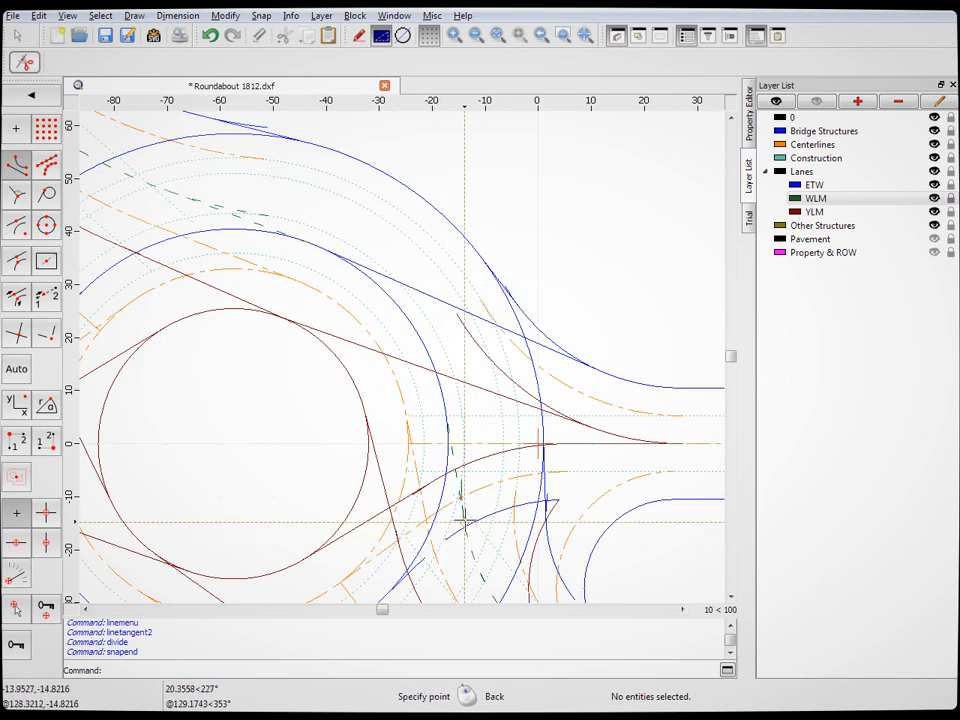
left_click(186, 196)
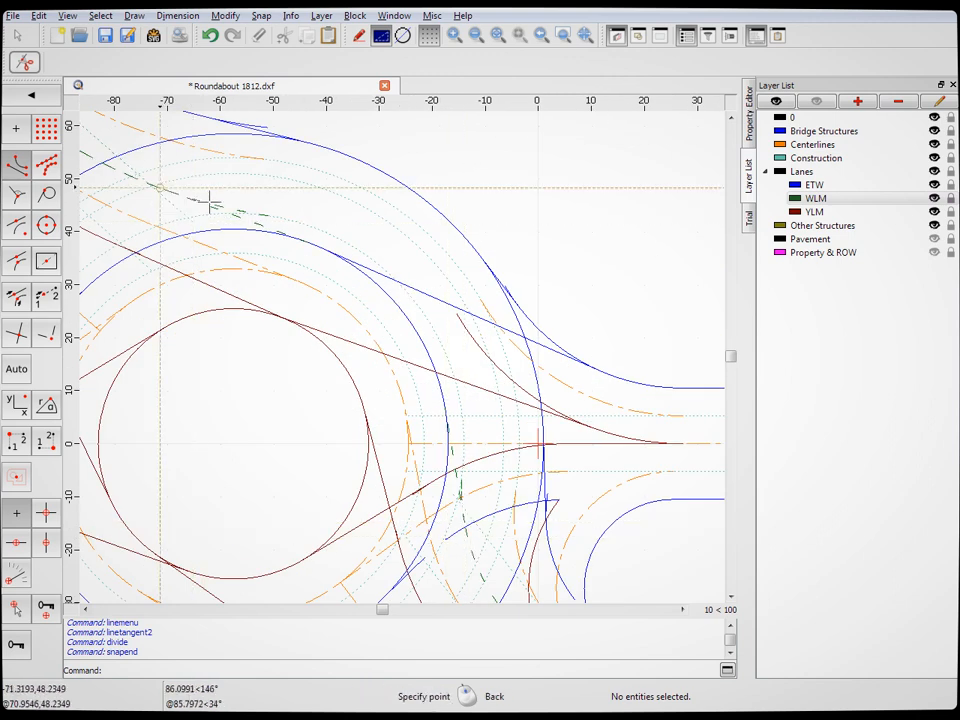
left_click(208, 201)
Delete the leftover WLM arc segments beyond the tangent lines on the north, east, south and west sides
left_click(23, 34)
left_click(234, 210)
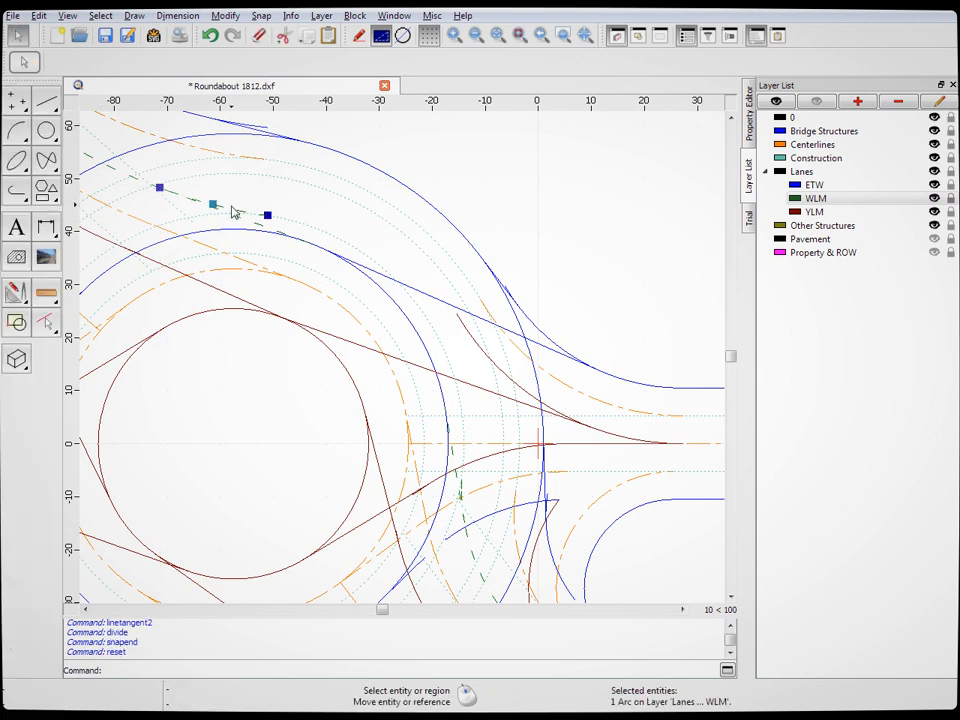
key("Delete")
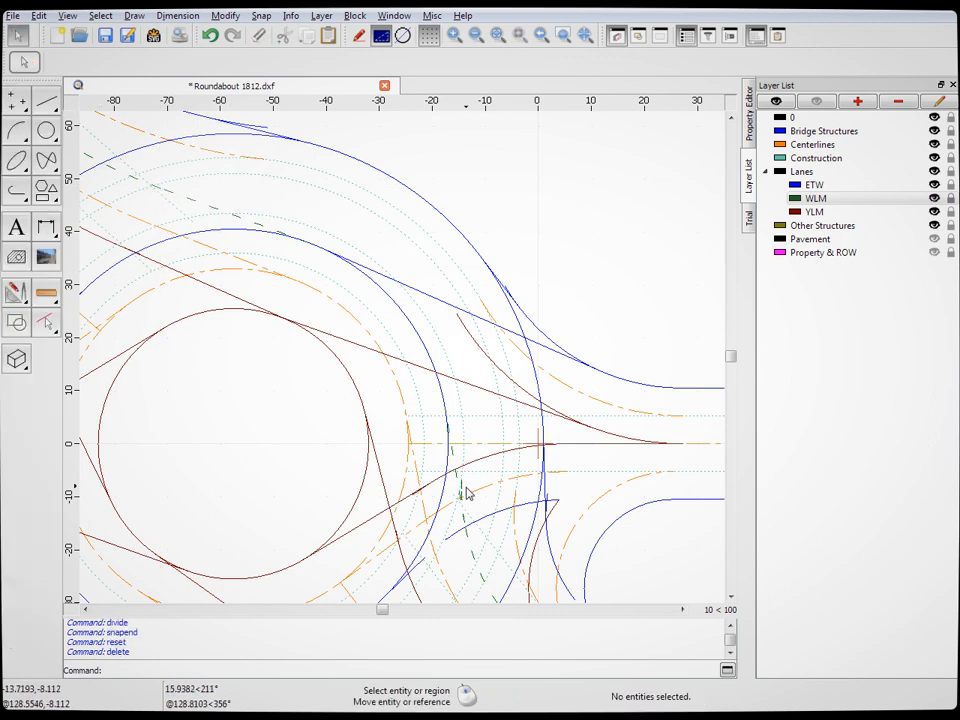
left_click(465, 488)
key("Delete")
scroll(437, 312, "down", 5)
scroll(279, 457, "up", 7)
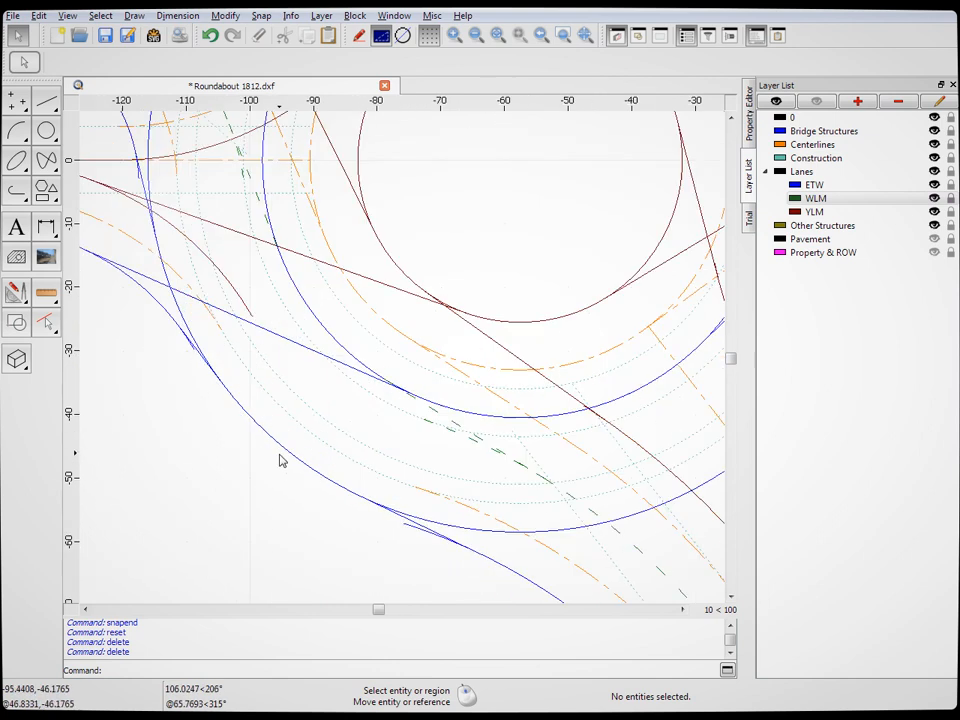
left_click(505, 445)
key("Delete")
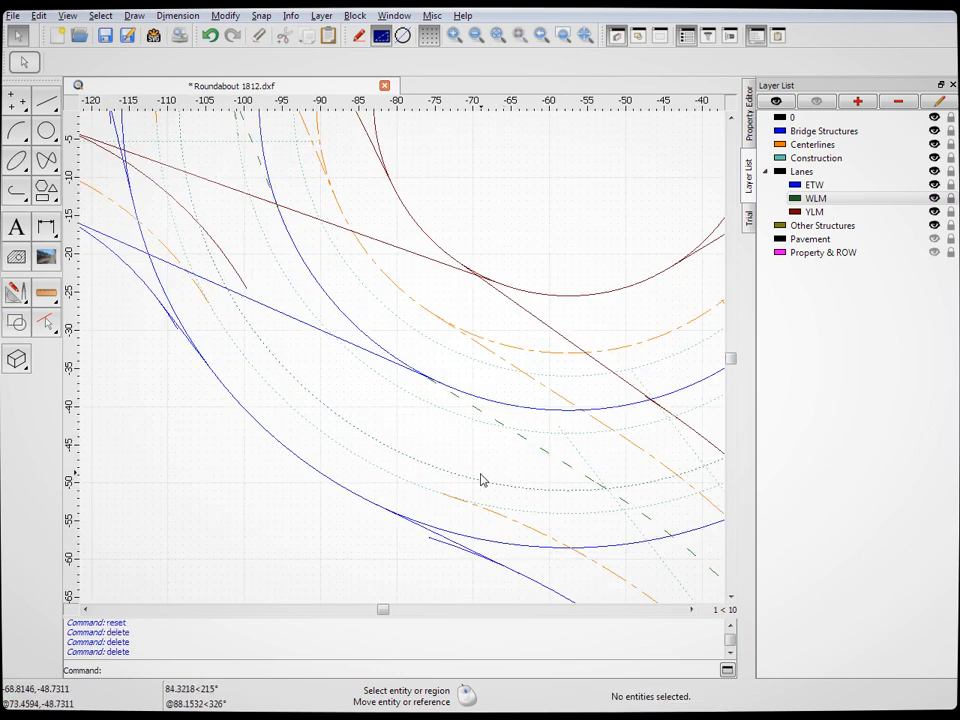
scroll(490, 480, "down", 5)
scroll(348, 275, "up", 3)
left_click(414, 405)
key("Delete")
Divide the inner blue circle at the four endpoints where the WLM tangent lines touch it
scroll(386, 358, "down", 3)
scroll(535, 362, "up", 2)
scroll(501, 326, "down", 2)
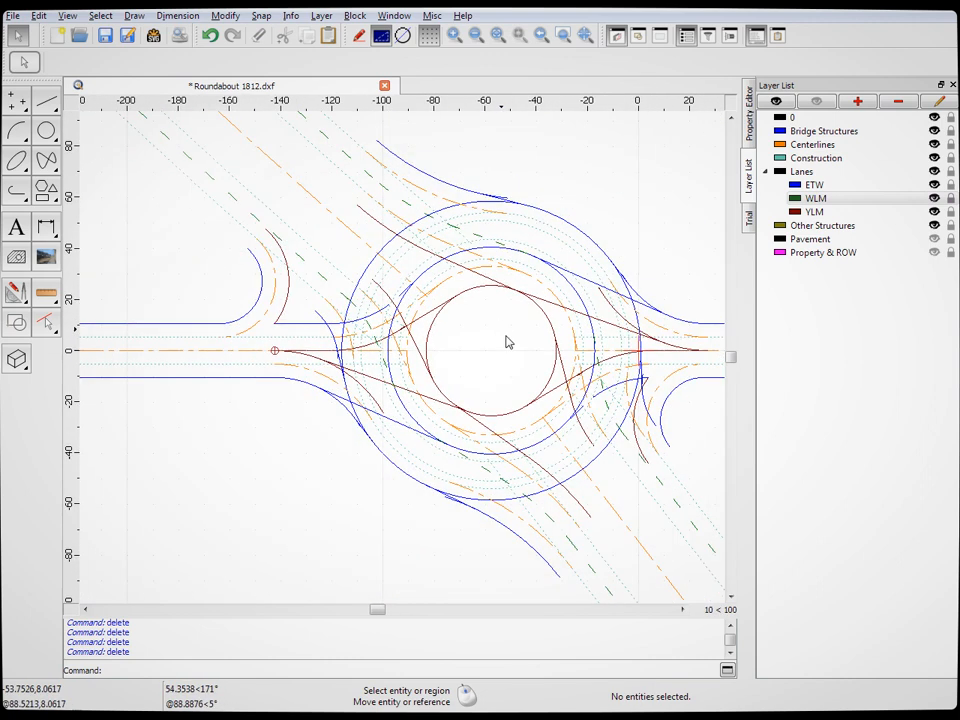
scroll(530, 362, "up", 1)
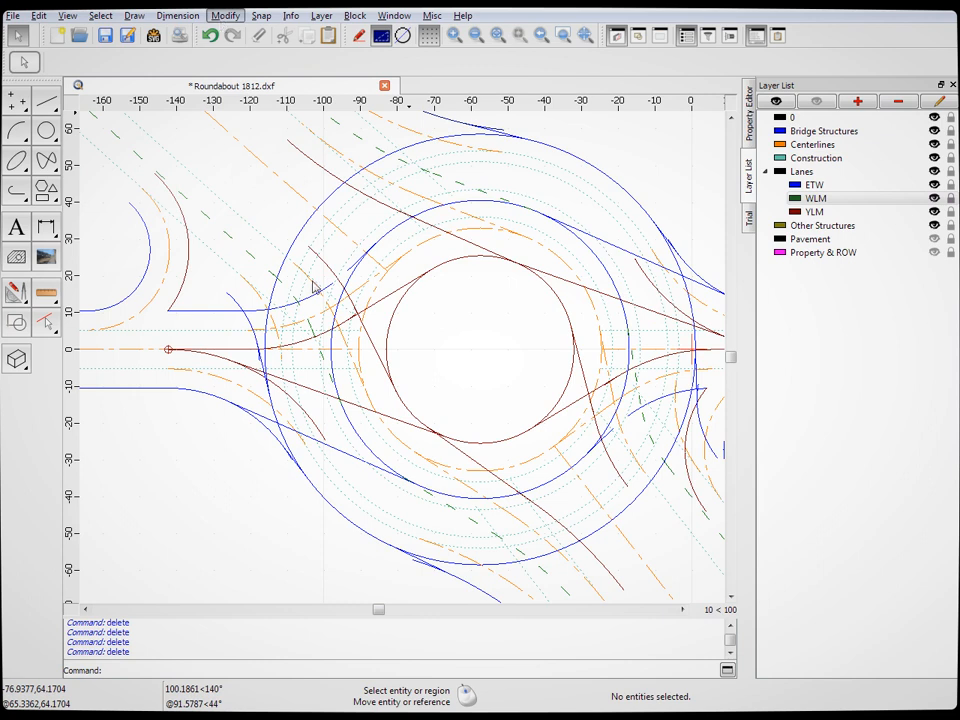
left_click(272, 360)
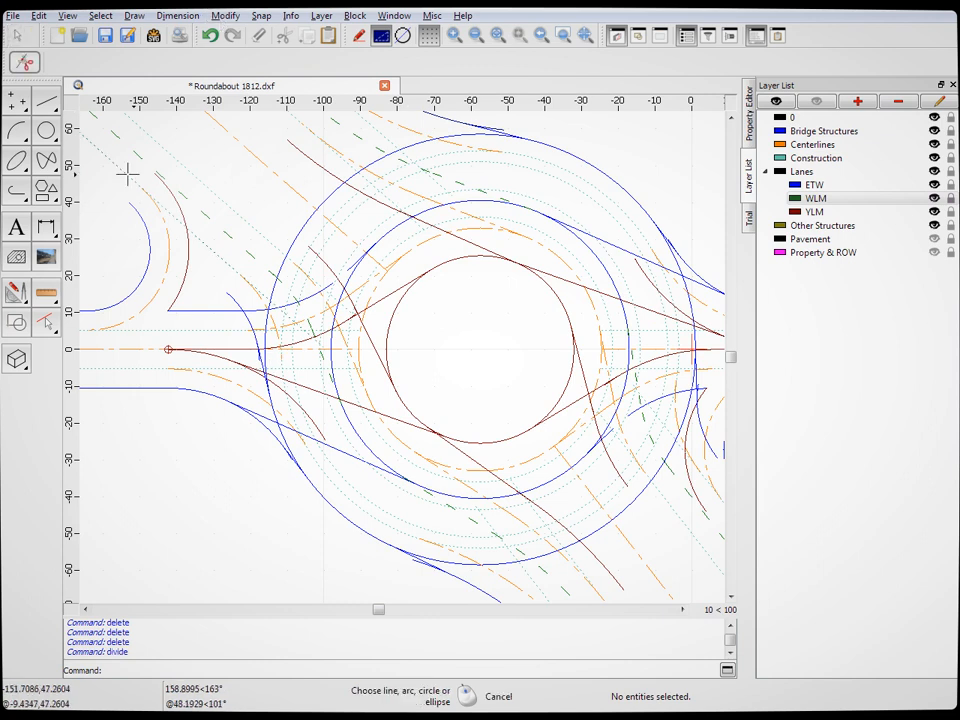
left_click(403, 223)
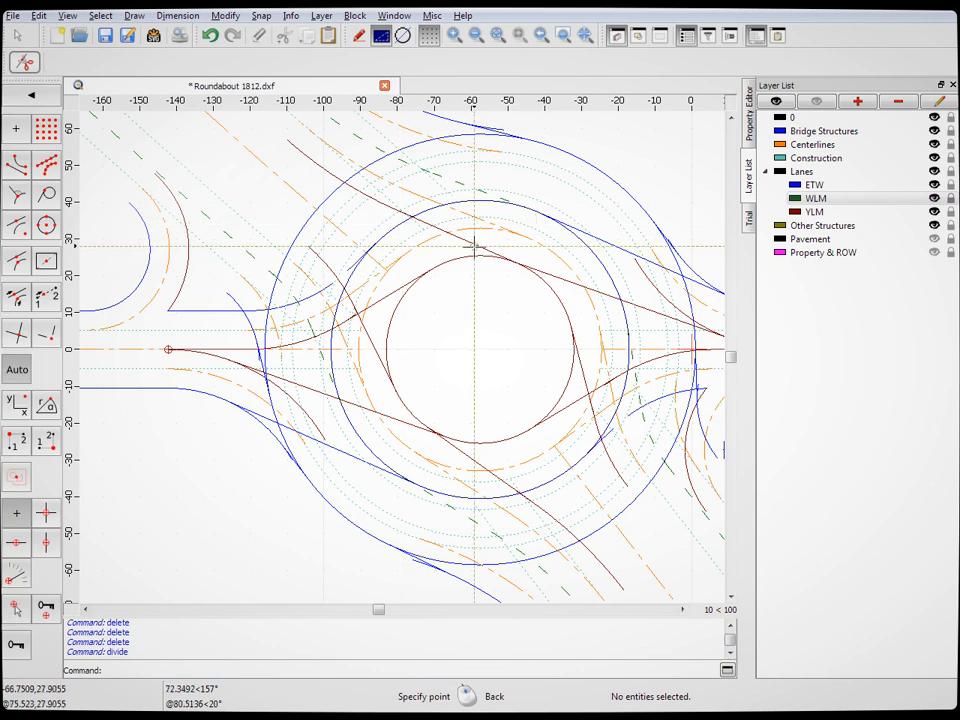
left_click(16, 165)
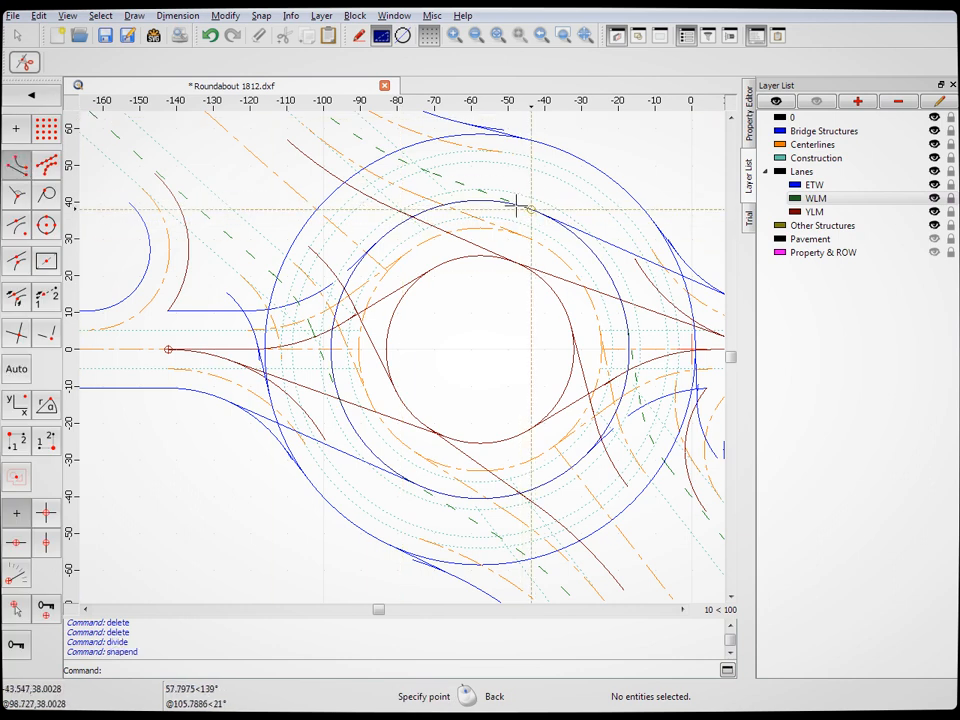
left_click(518, 207)
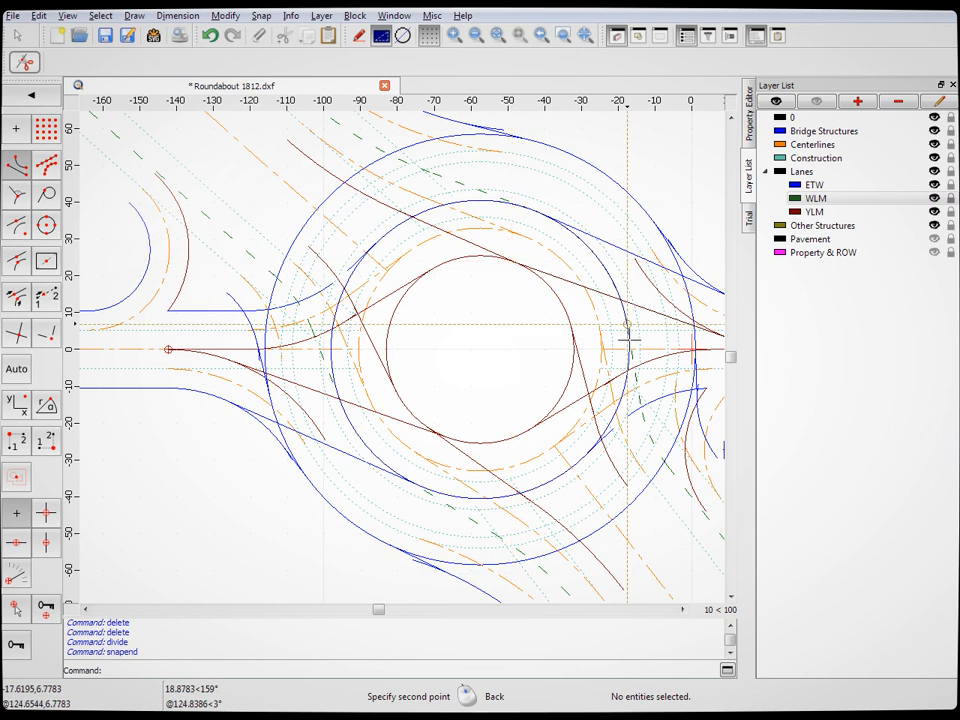
left_click(630, 338)
left_click(469, 489)
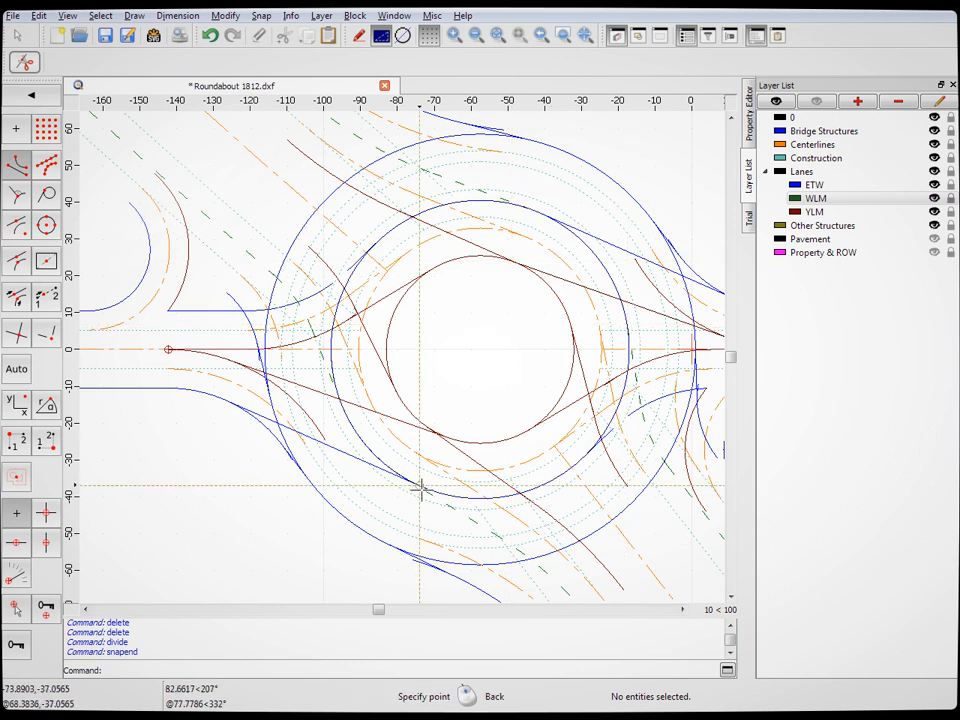
left_click(432, 500)
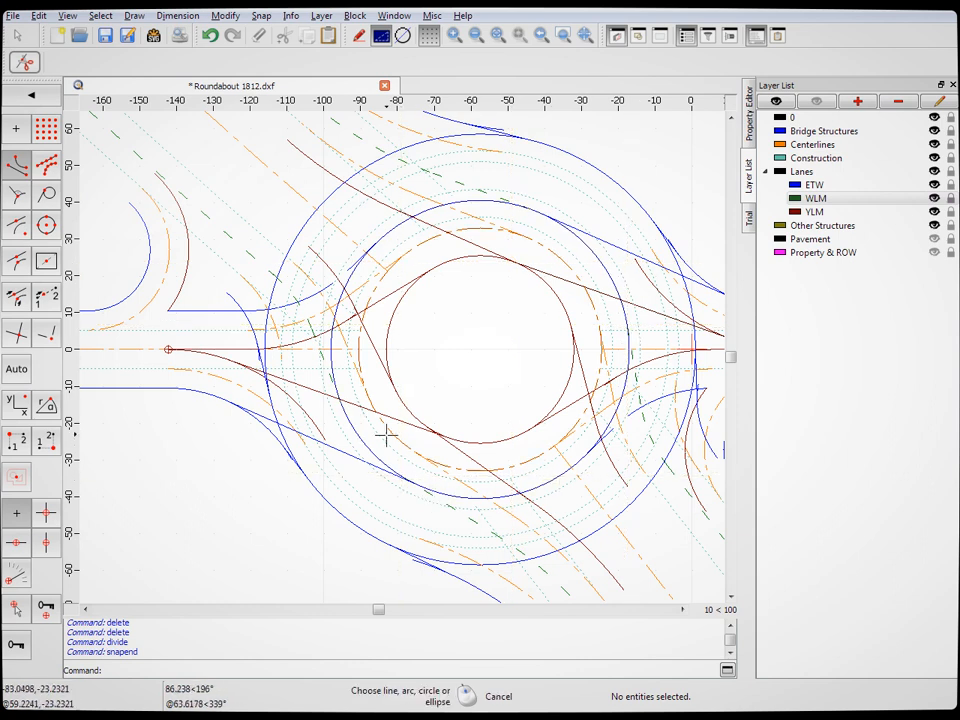
left_click(331, 361)
left_click(337, 391)
Move the northeast and southwest arcs of the divided inner blue circle to the Lanes WLM layer
left_click(22, 40)
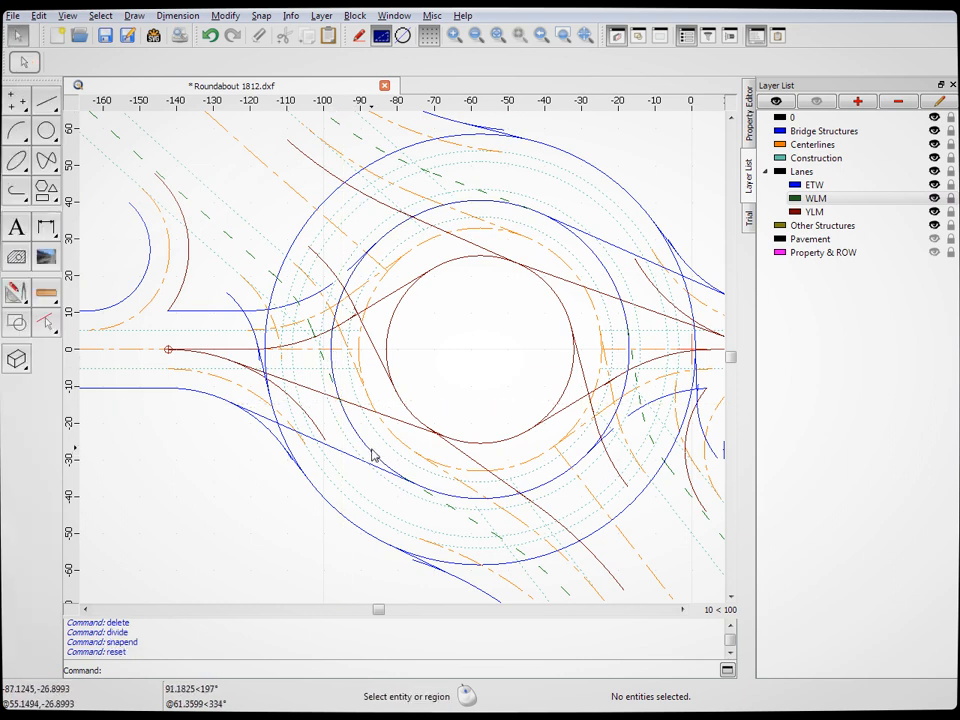
left_click(369, 449)
left_click(597, 258)
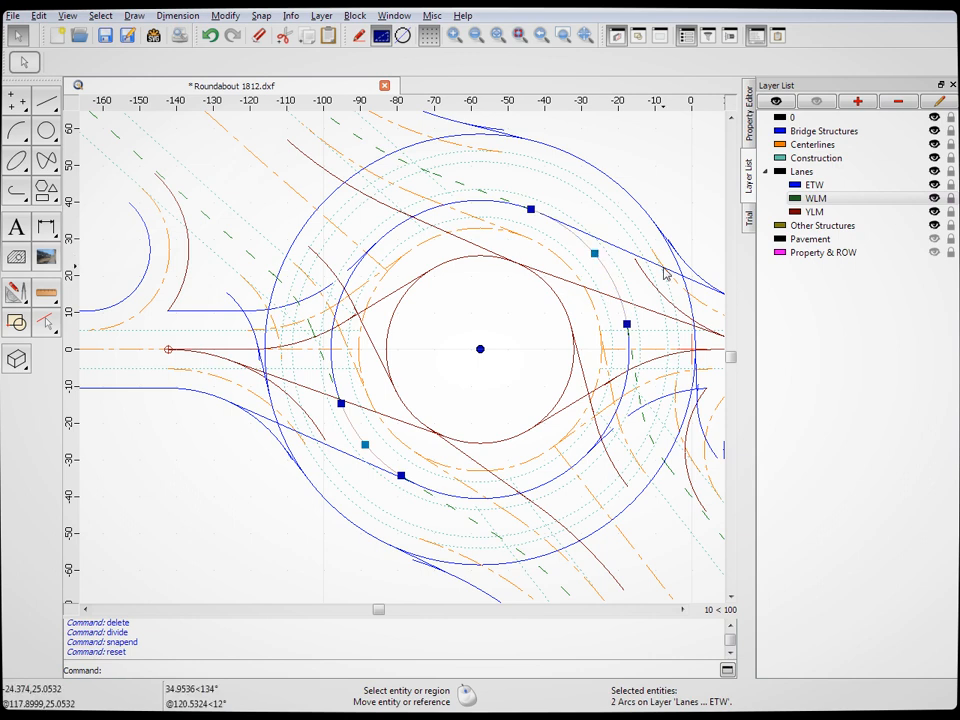
left_click(748, 112)
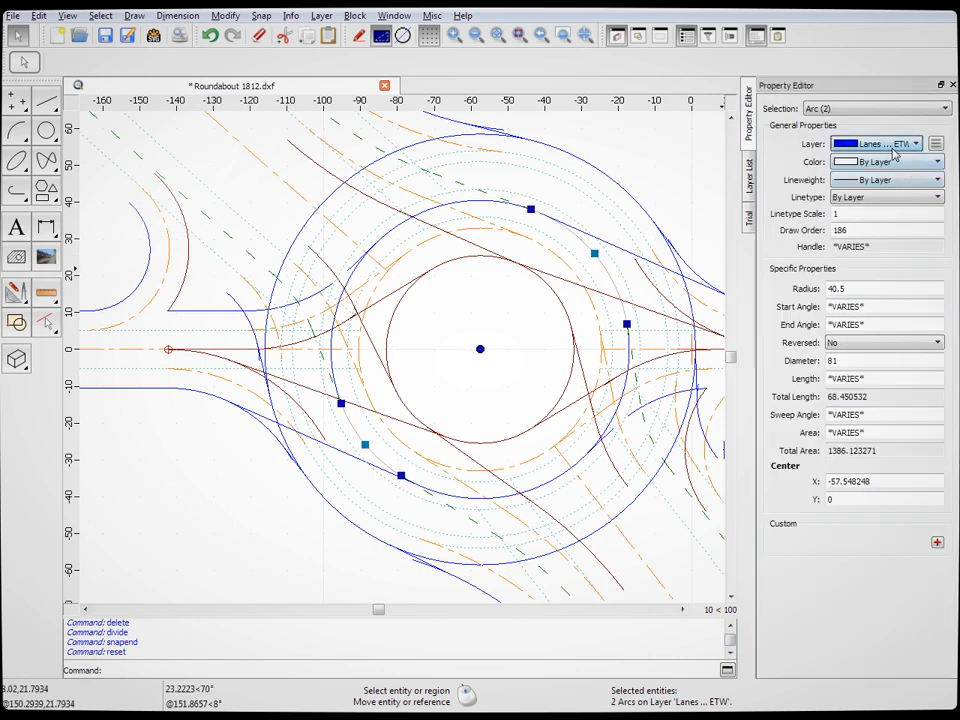
left_click(690, 143)
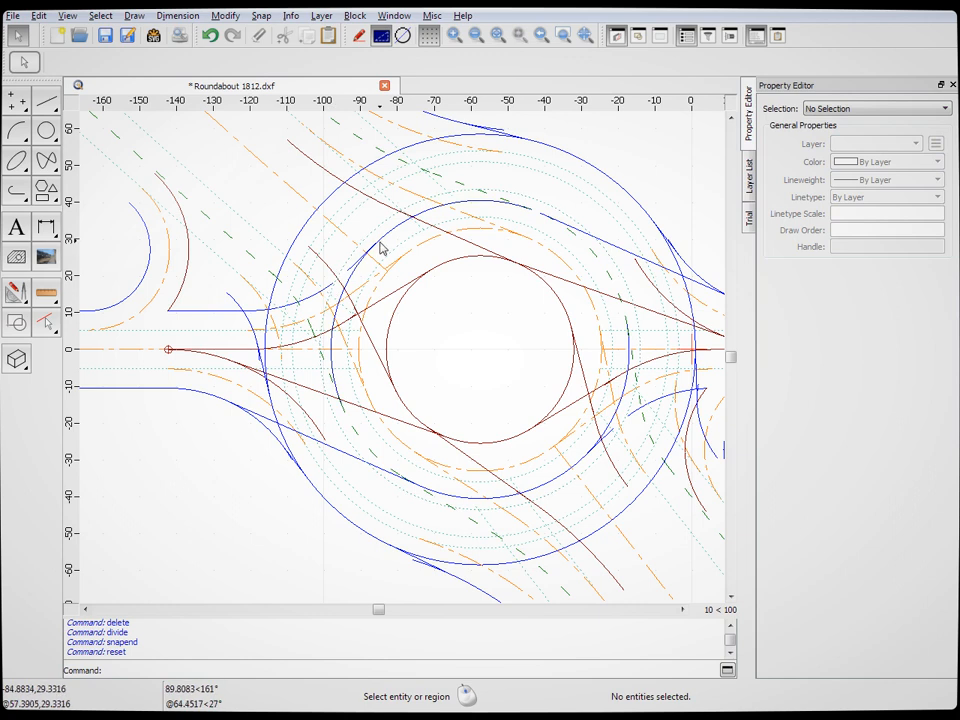
Examine the open ends of the blue edge lines northwest and southeast of the inner circle
scroll(340, 280, "up", 6)
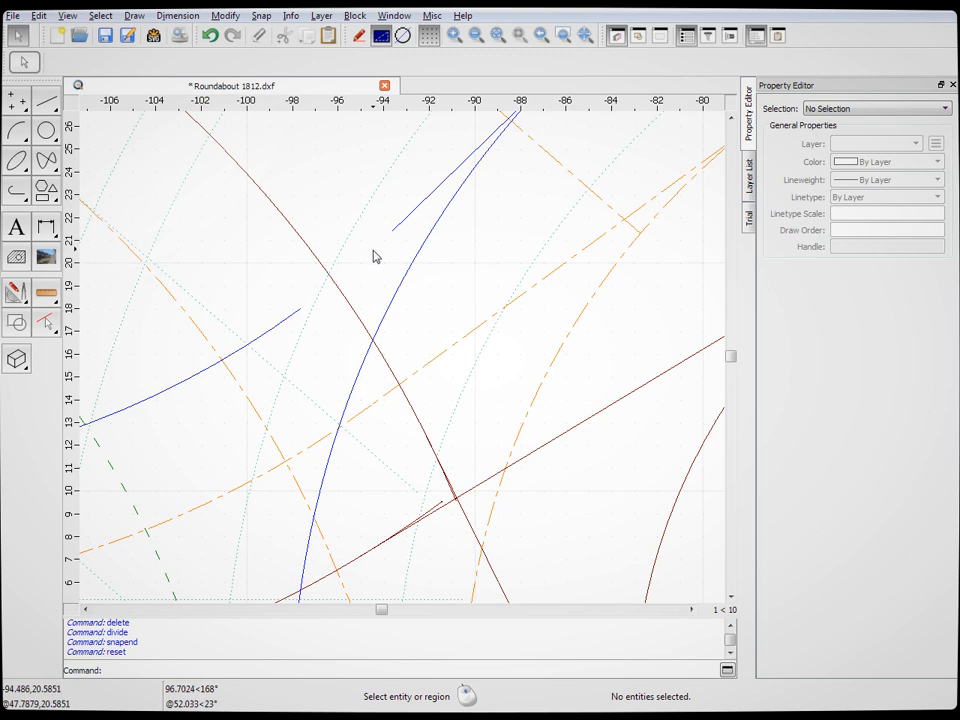
scroll(372, 256, "down", 5)
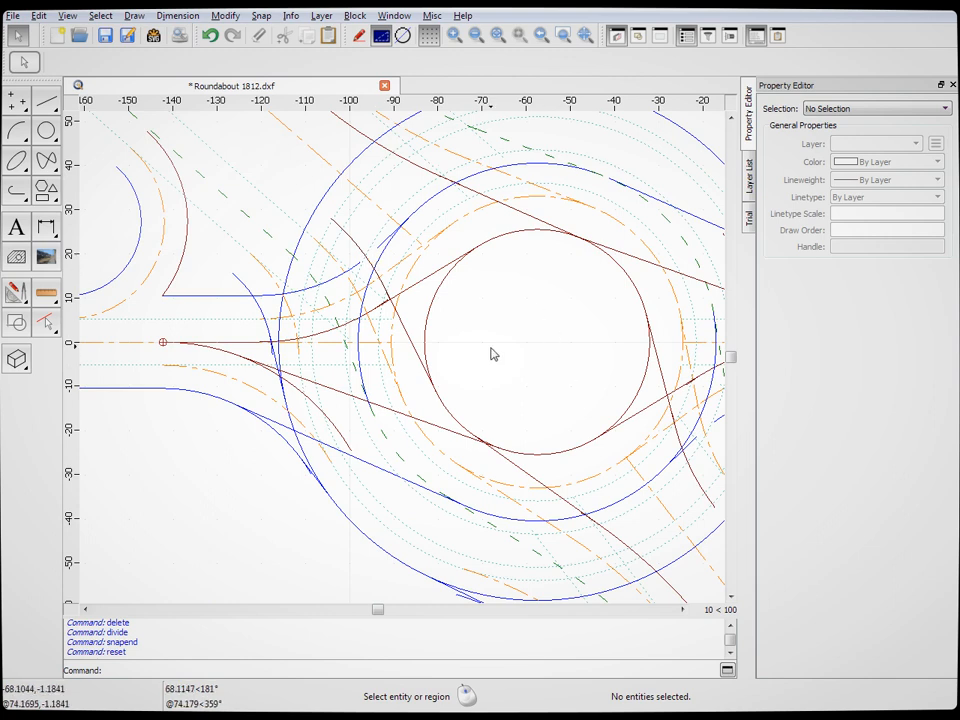
scroll(495, 350, "down", 3)
scroll(620, 405, "up", 4)
scroll(590, 386, "up", 3)
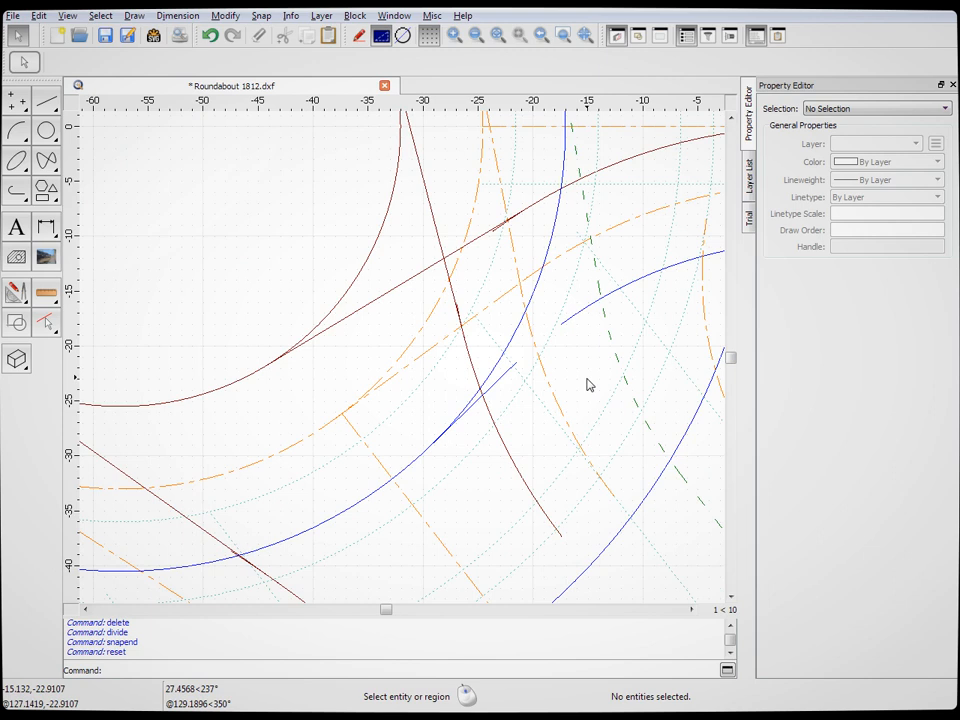
scroll(589, 386, "down", 4)
scroll(396, 285, "up", 4)
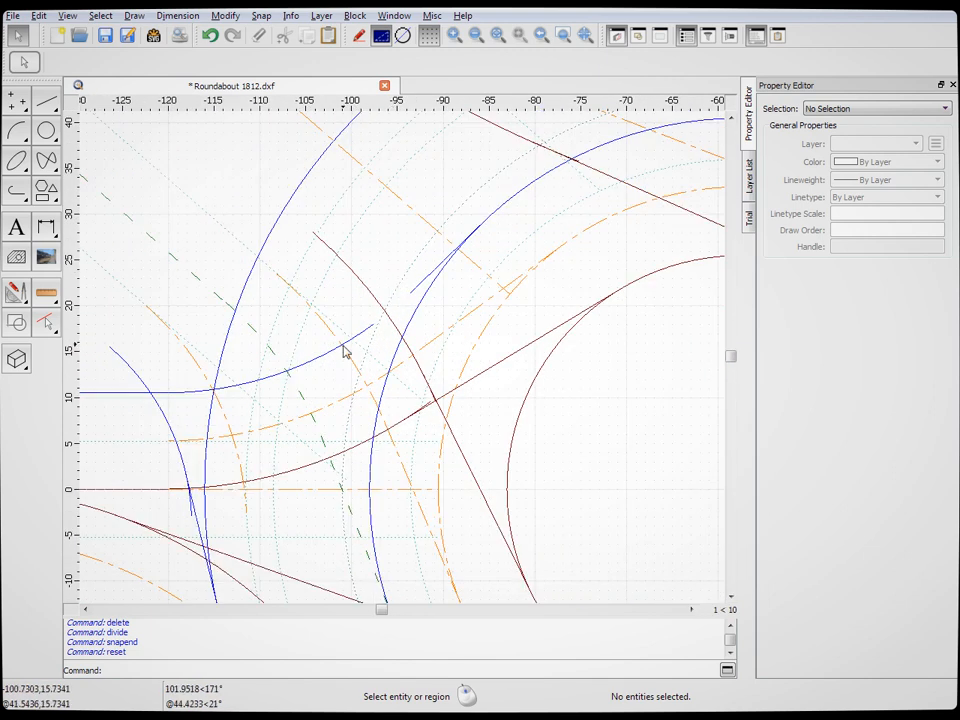
Select the blue ETW arc northwest of the inner circle that continues the western approach's upper edge
left_click(321, 362)
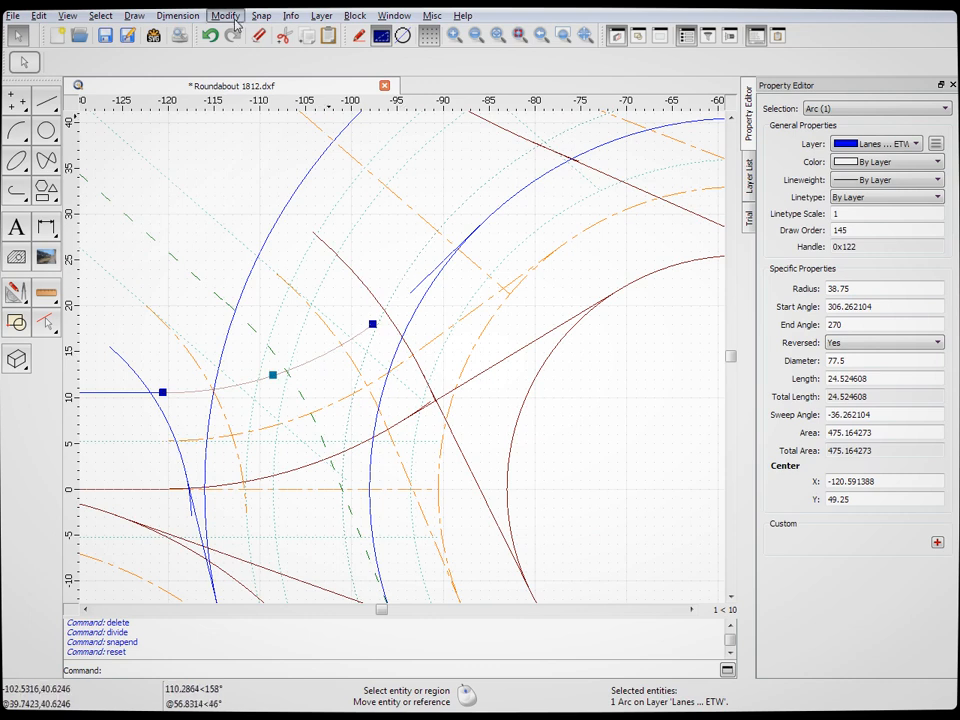
left_click(47, 132)
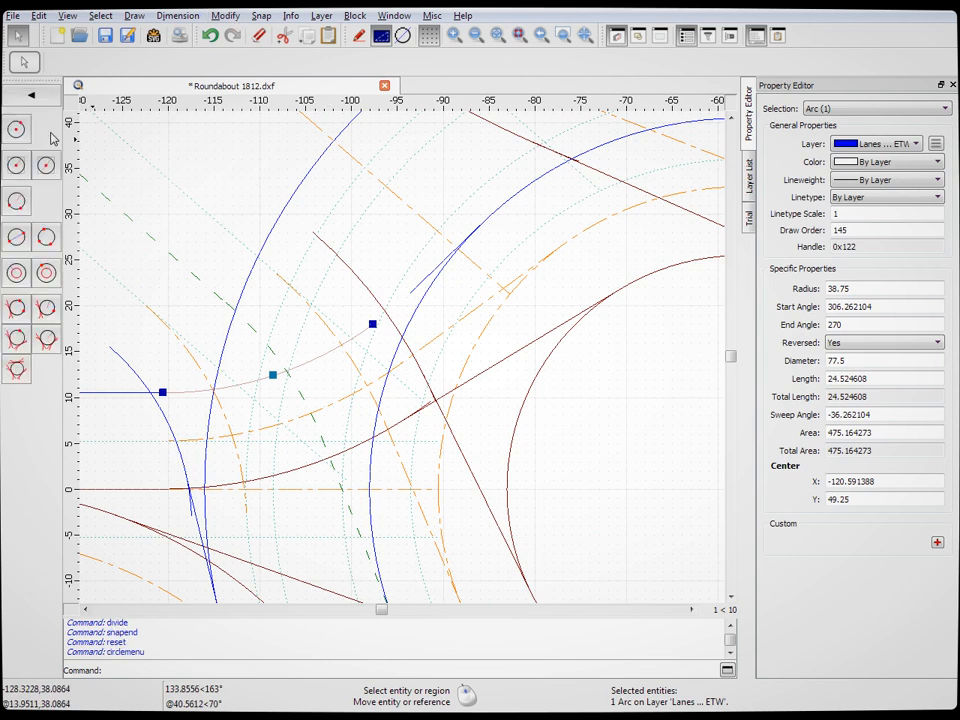
left_click(16, 129)
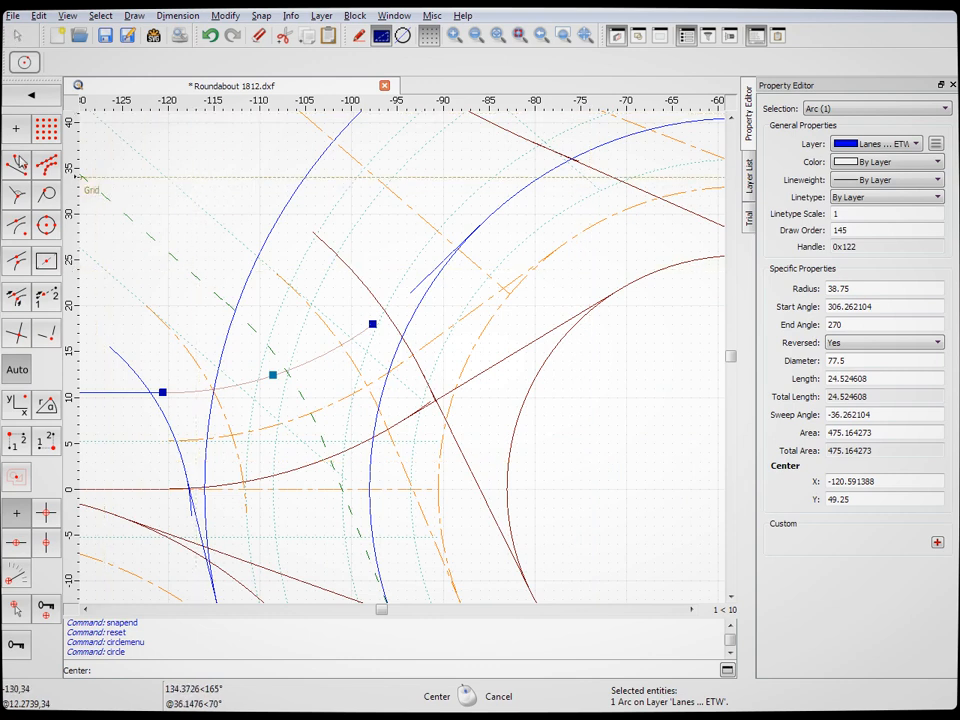
left_click(32, 96)
left_click(30, 96)
left_click(20, 96)
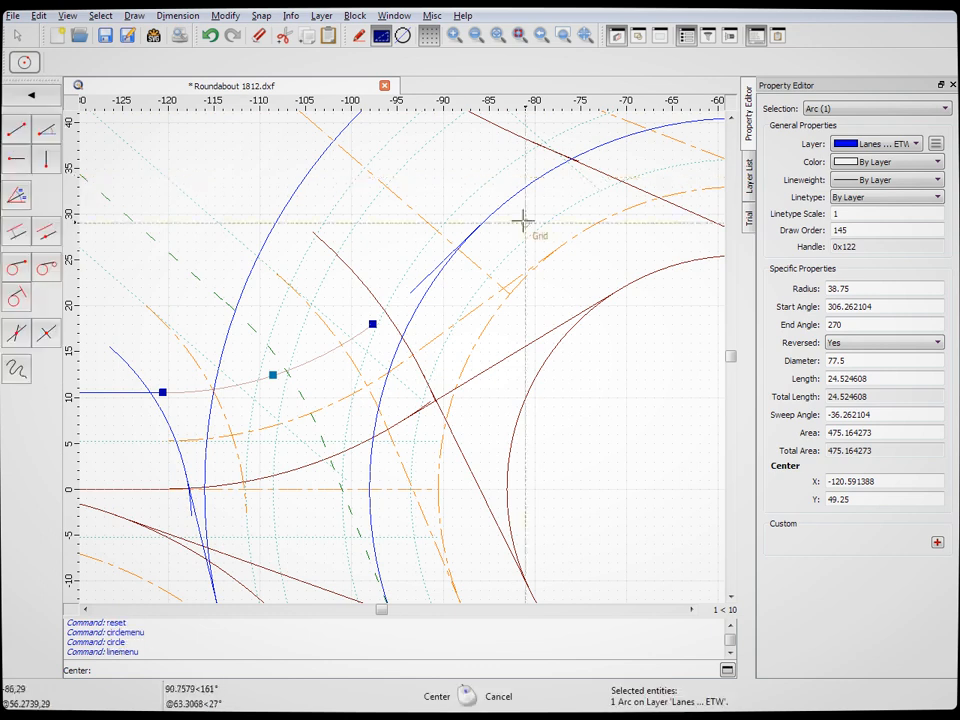
On the Construction layer, draw a line from the selected ETW arc's centre to its western endpoint
left_click(749, 176)
left_click(834, 158)
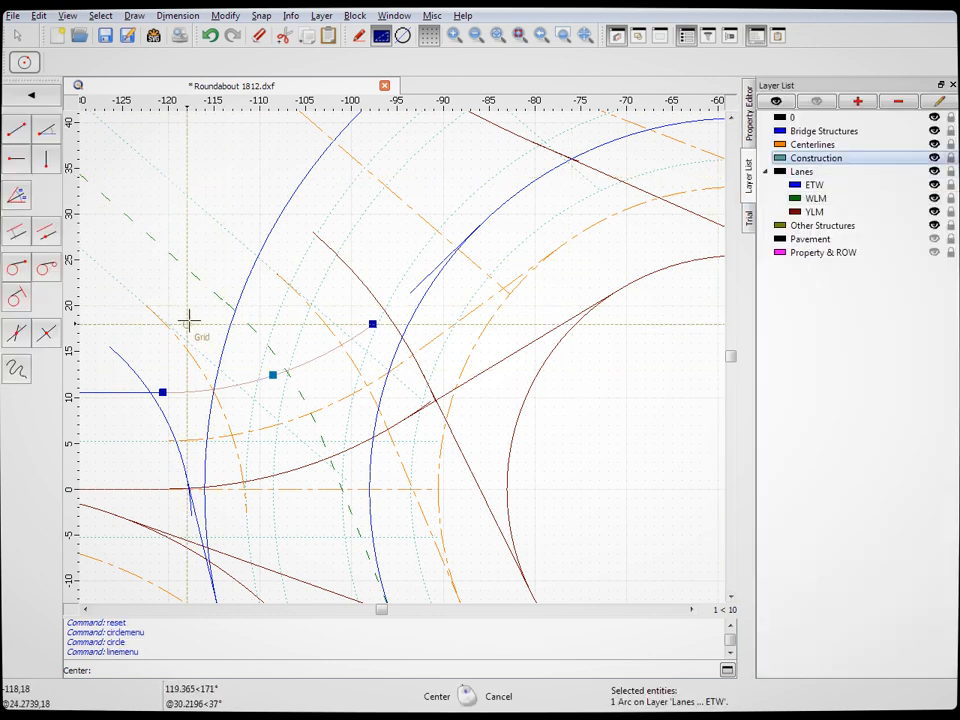
left_click(33, 96)
left_click(22, 140)
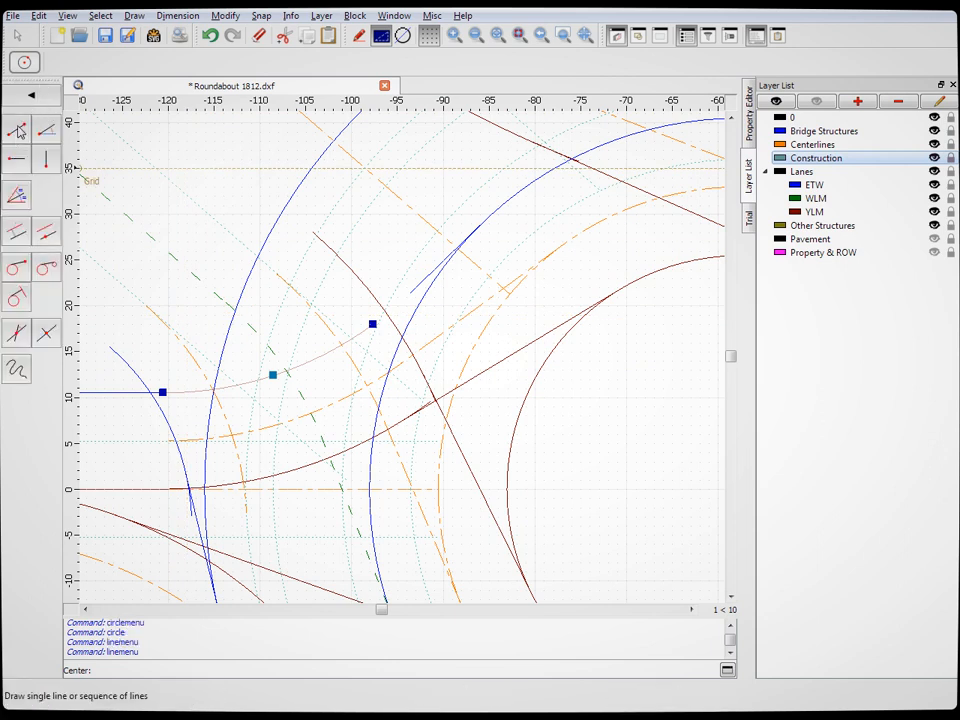
left_click(16, 134)
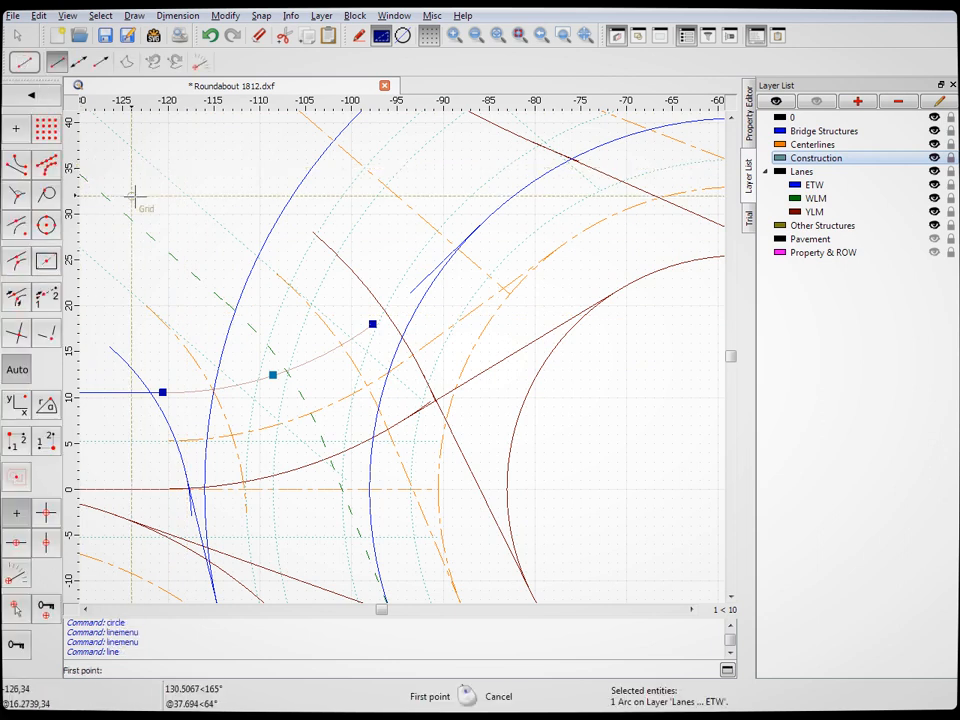
left_click(26, 232)
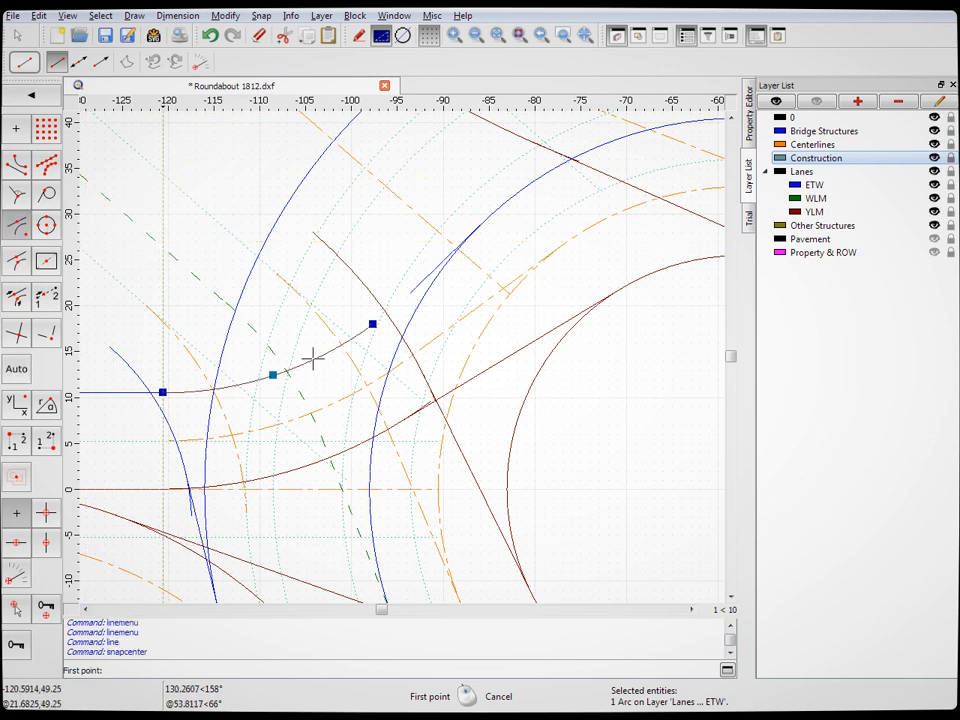
scroll(312, 425, "down", 4)
left_click(333, 428)
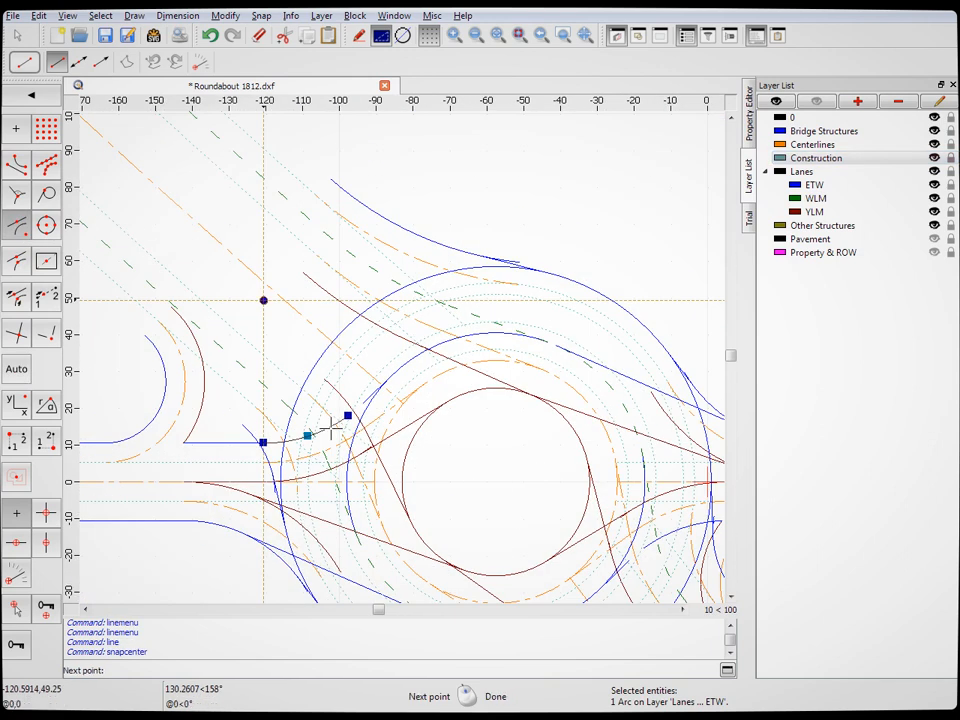
left_click(16, 164)
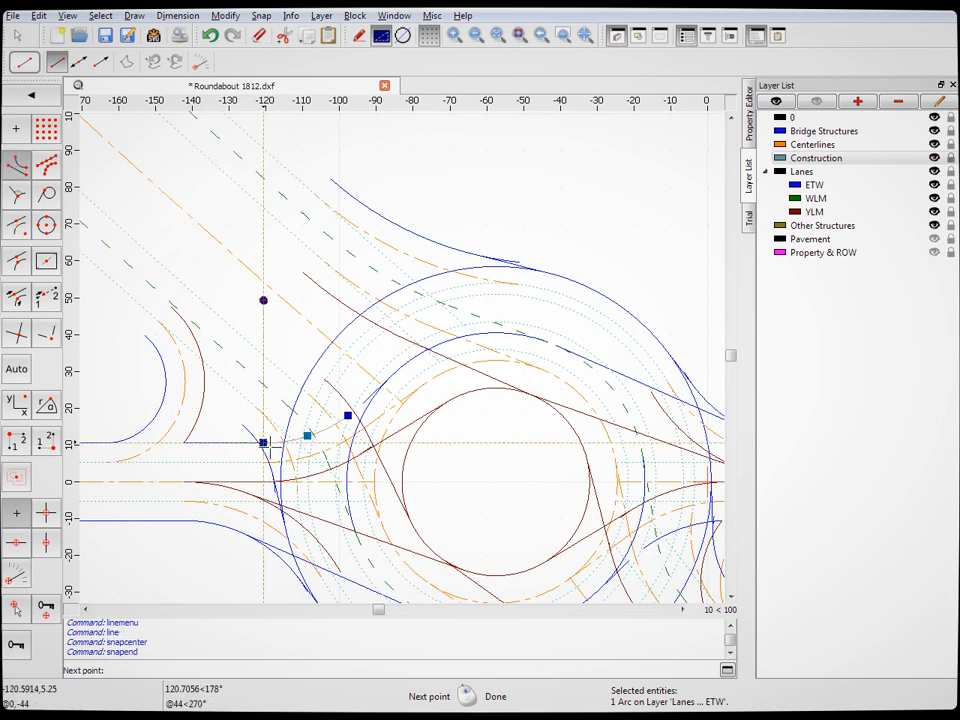
left_click(263, 441)
left_click(18, 36)
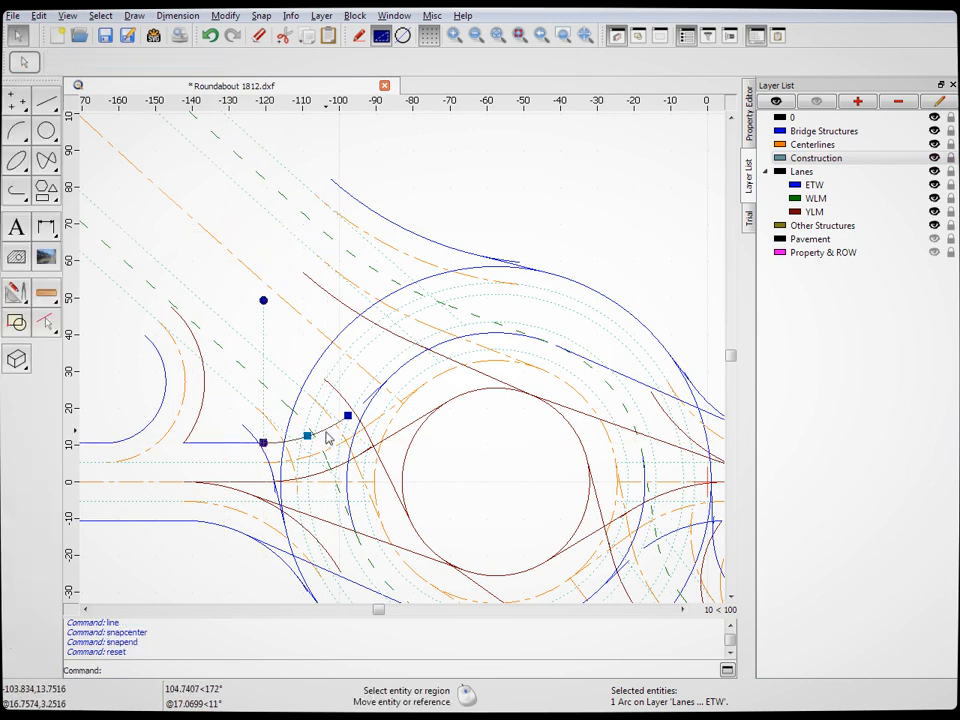
Replace the selected arc with an ETW arc about the same centre, running from the western edge line to the tangent stub's end
key("Delete")
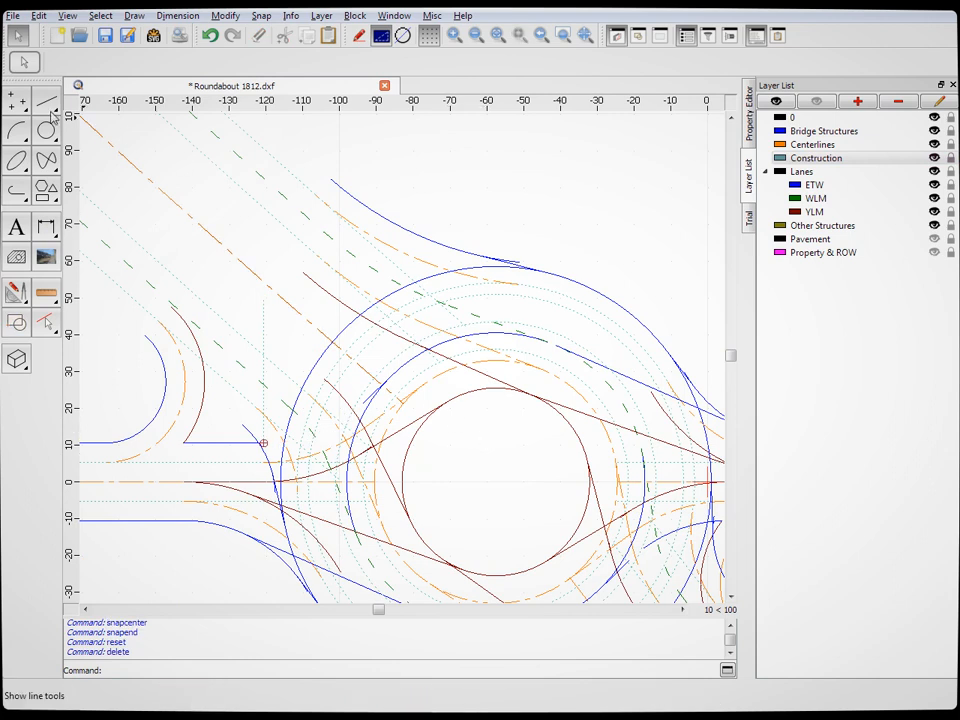
left_click(17, 127)
left_click(16, 101)
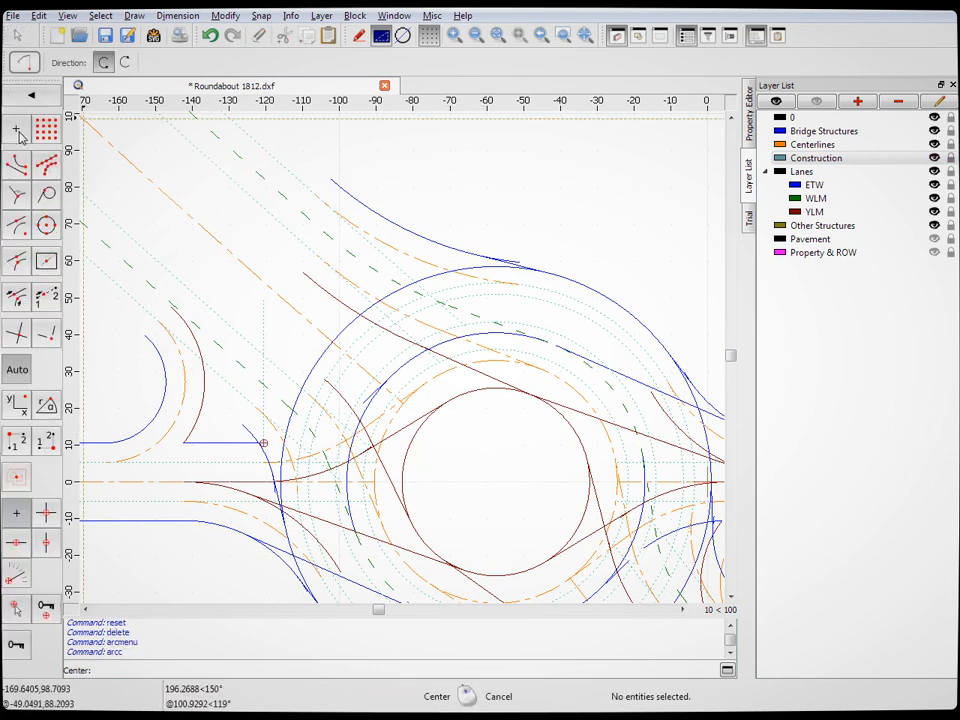
left_click(832, 189)
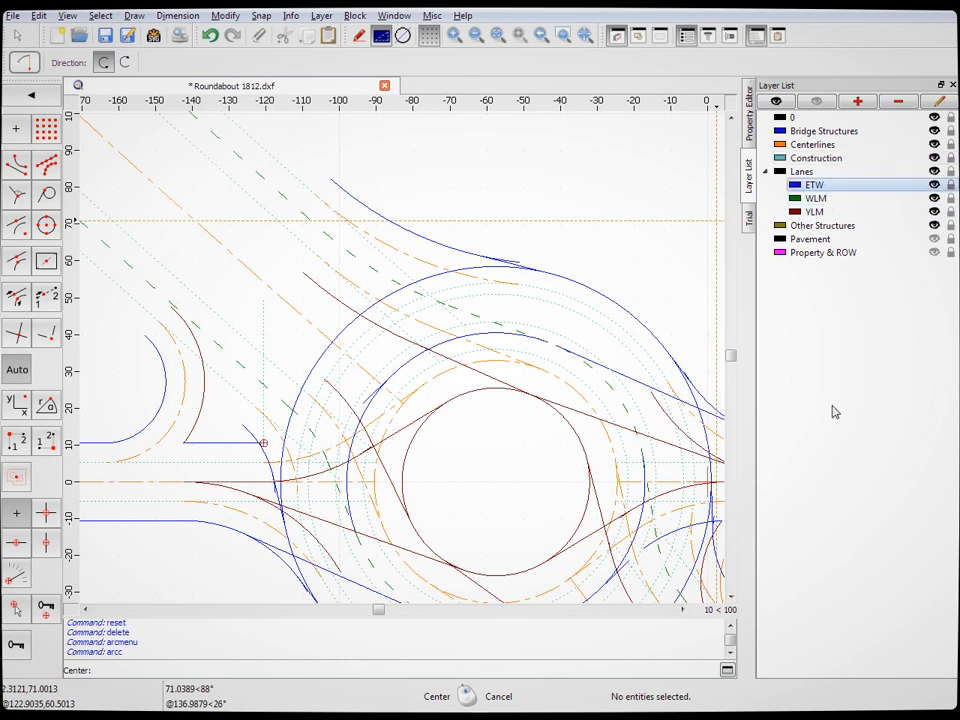
left_click(263, 300)
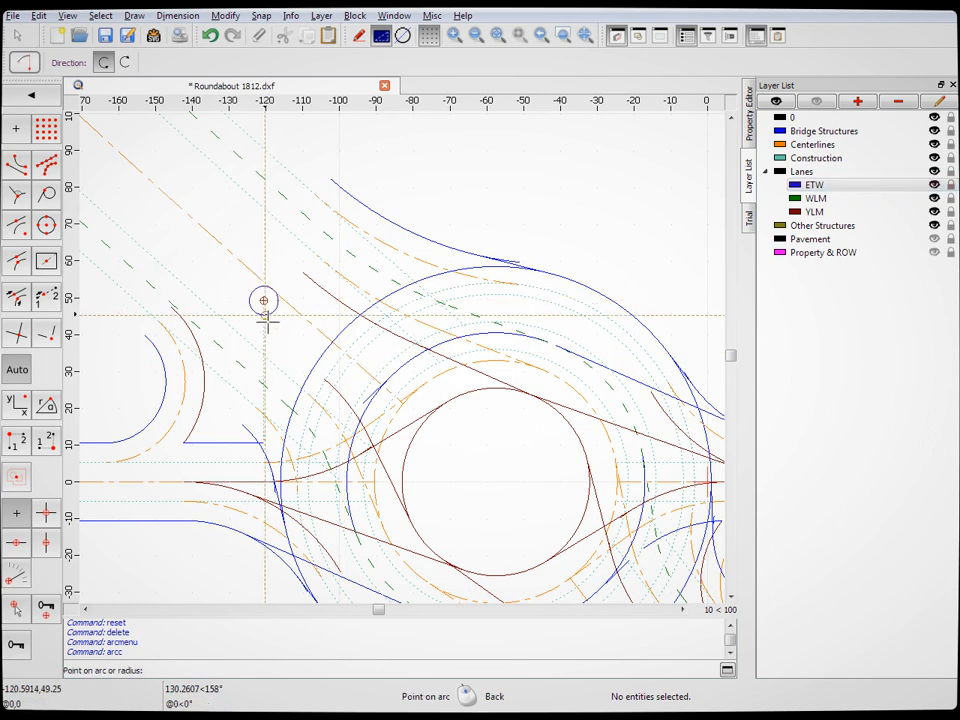
left_click(265, 441)
left_click(354, 396)
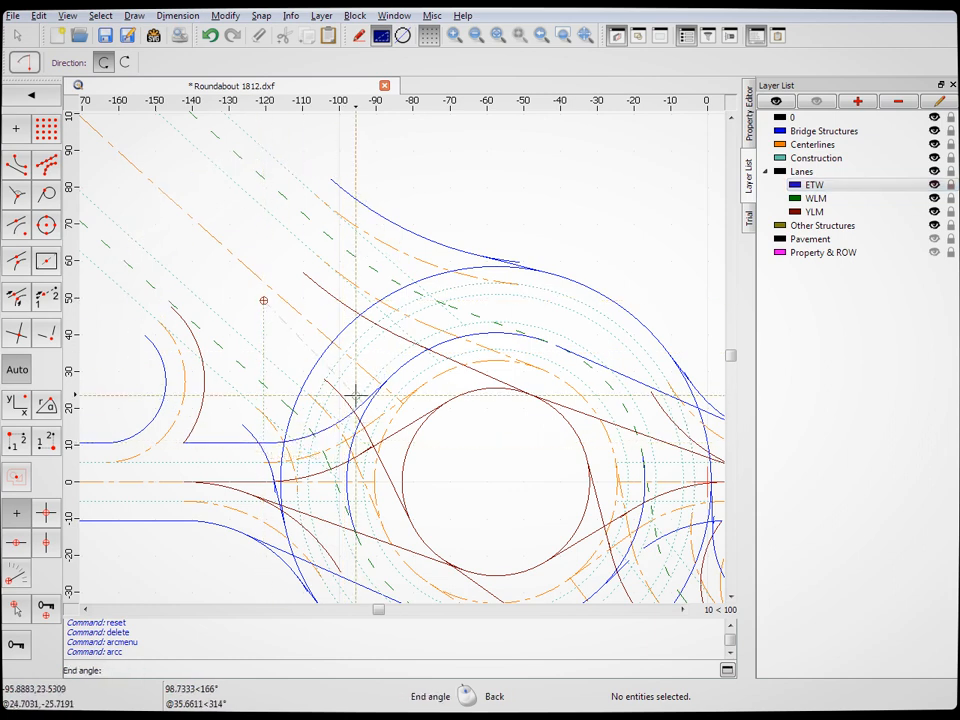
left_click(364, 405)
scroll(407, 349, "down", 3)
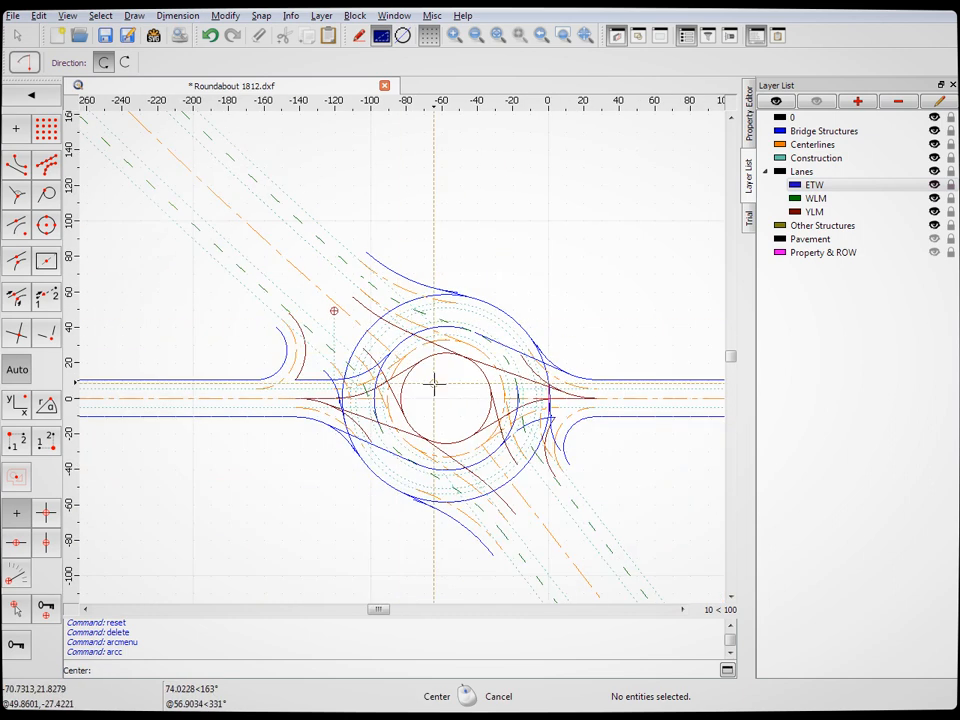
scroll(480, 407, "up", 3)
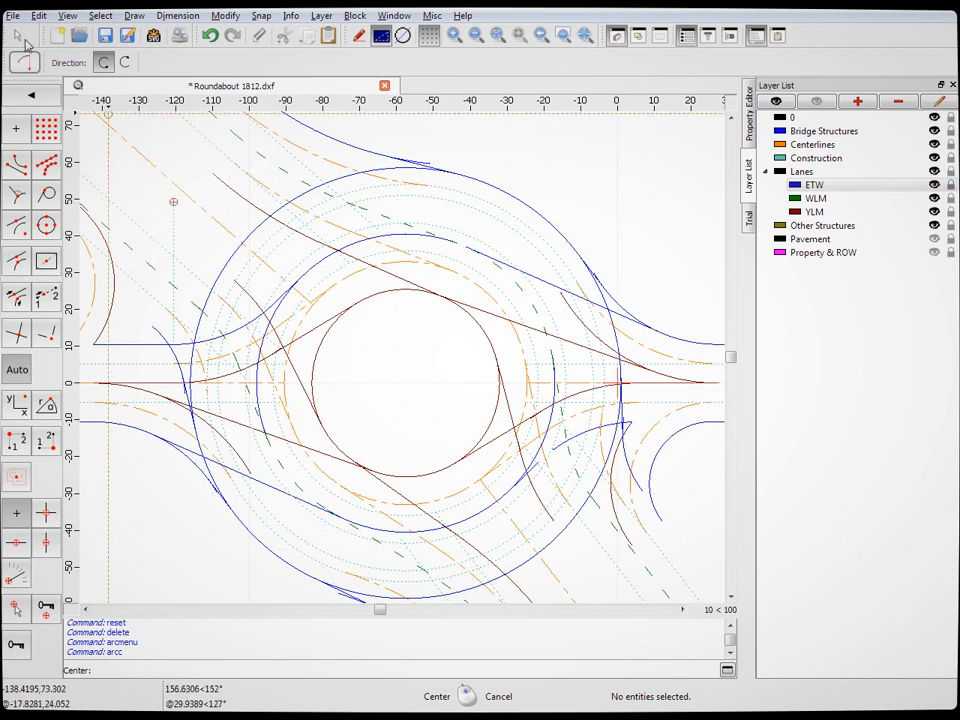
key("Escape")
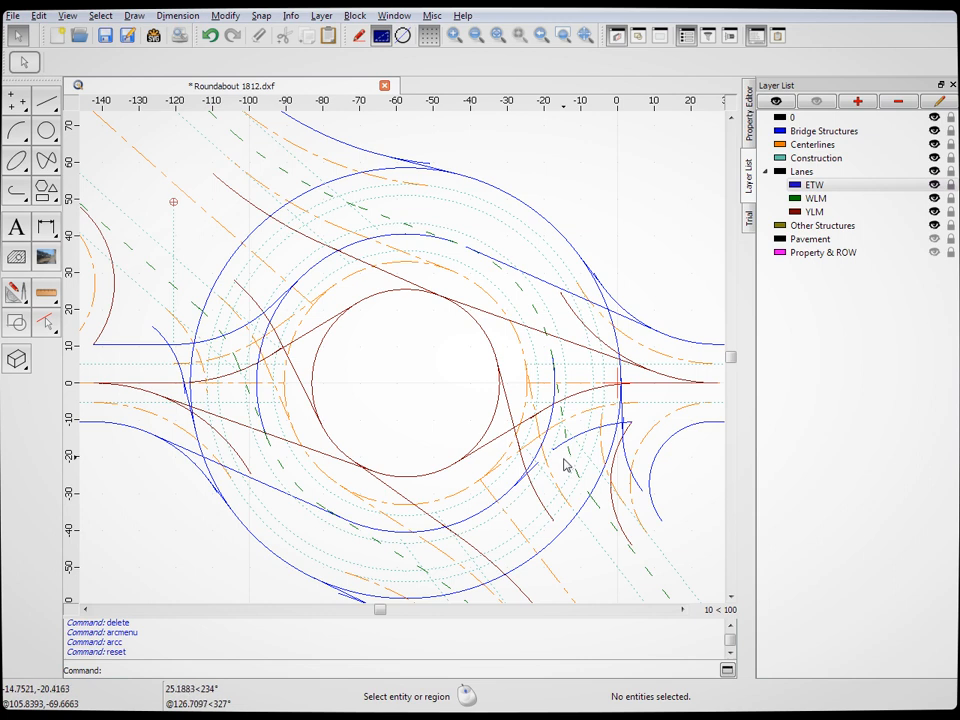
Draw an ETW line from the centre of the blue arc southeast of the inner circle to that arc's inner endpoint
scroll(492, 418, "down", 5)
scroll(535, 490, "up", 6)
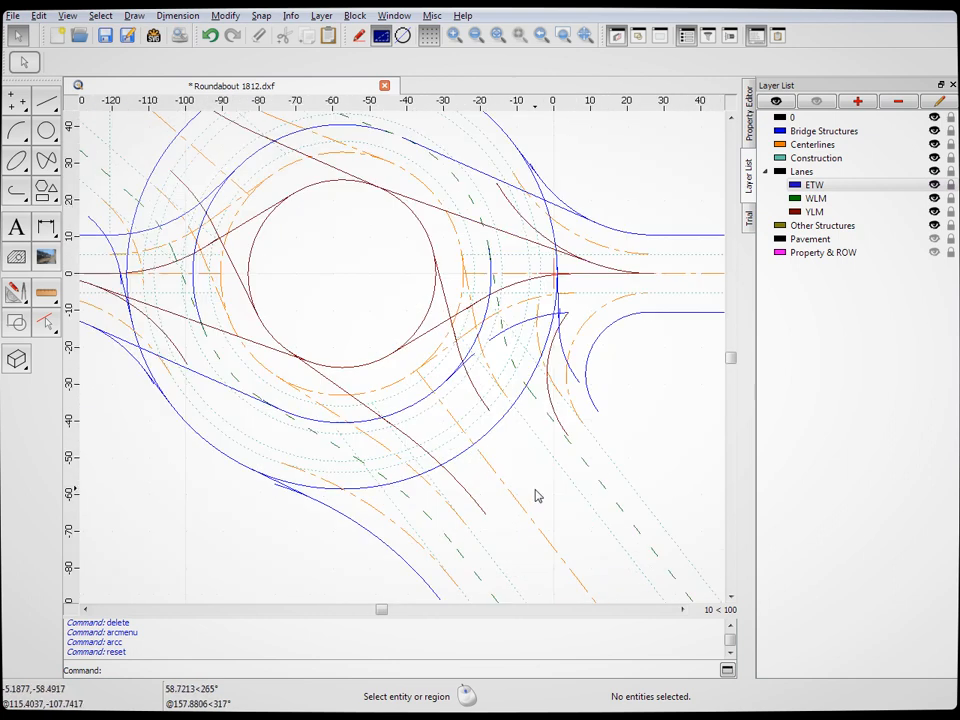
scroll(565, 451, "up", 2)
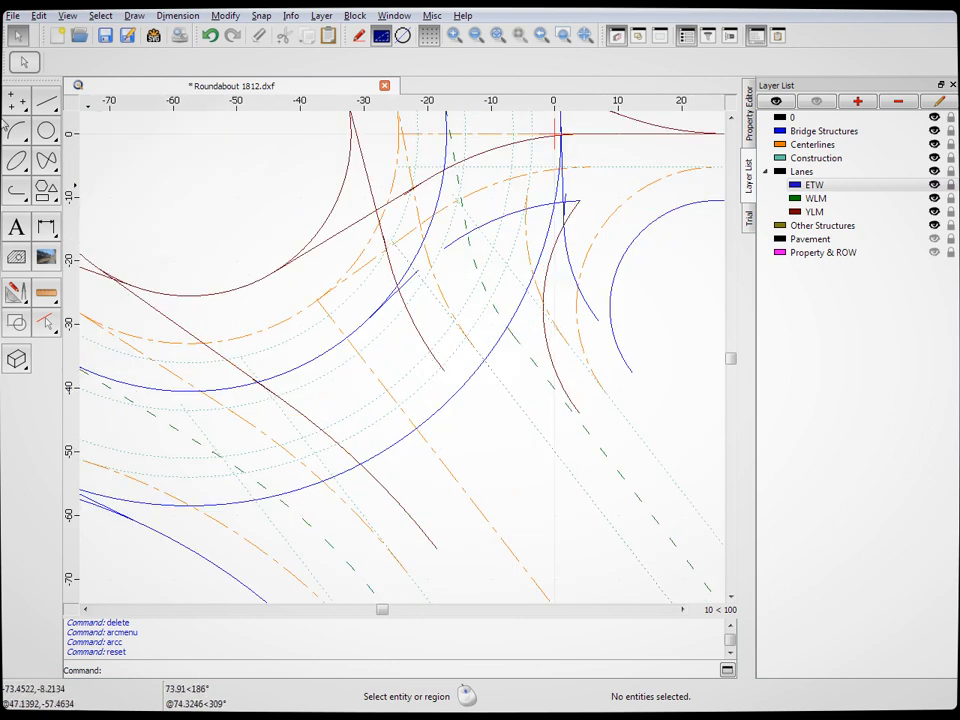
left_click(45, 101)
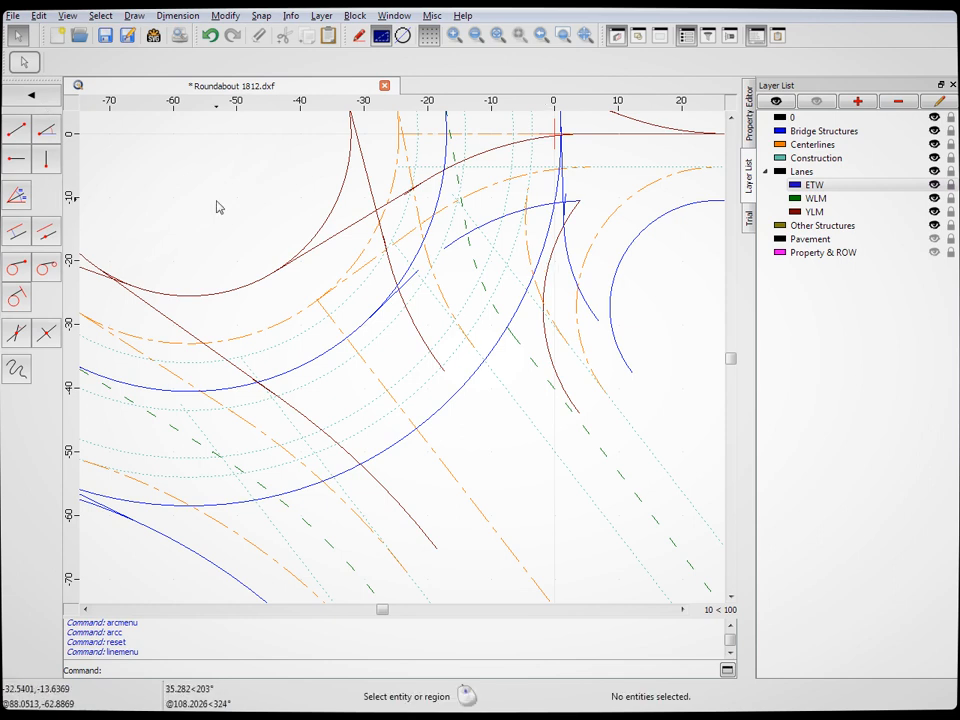
left_click(16, 129)
left_click(17, 226)
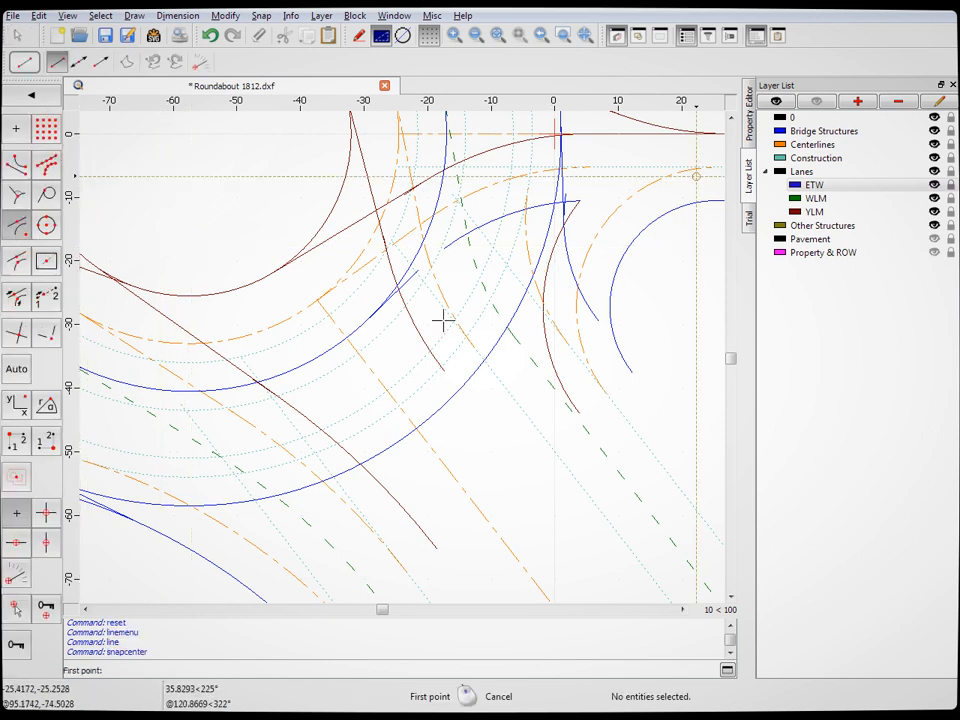
left_click(489, 211)
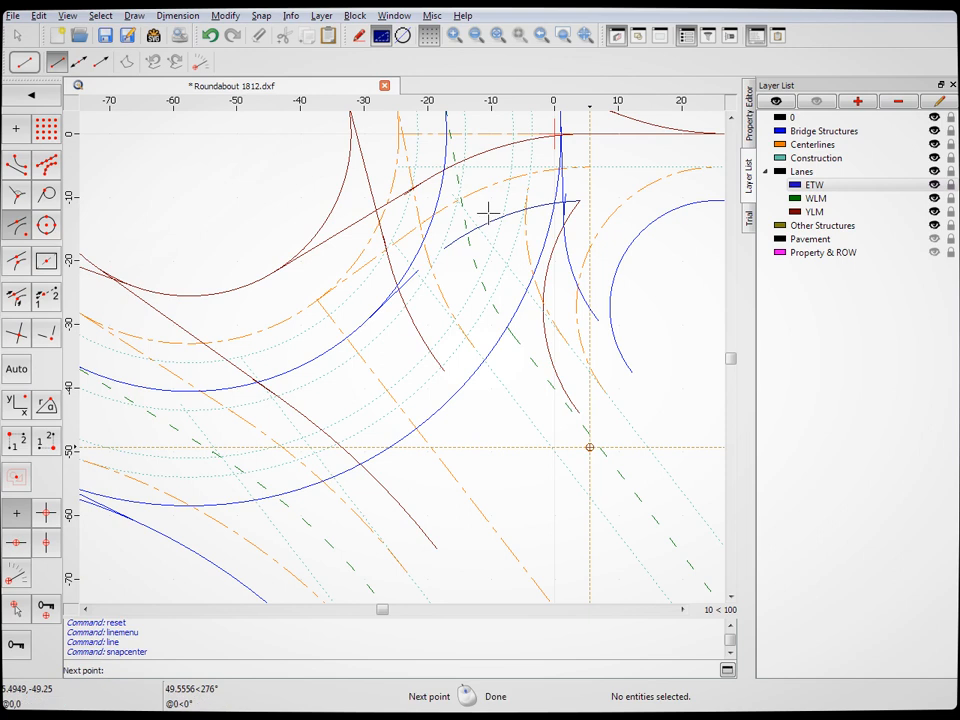
left_click(17, 166)
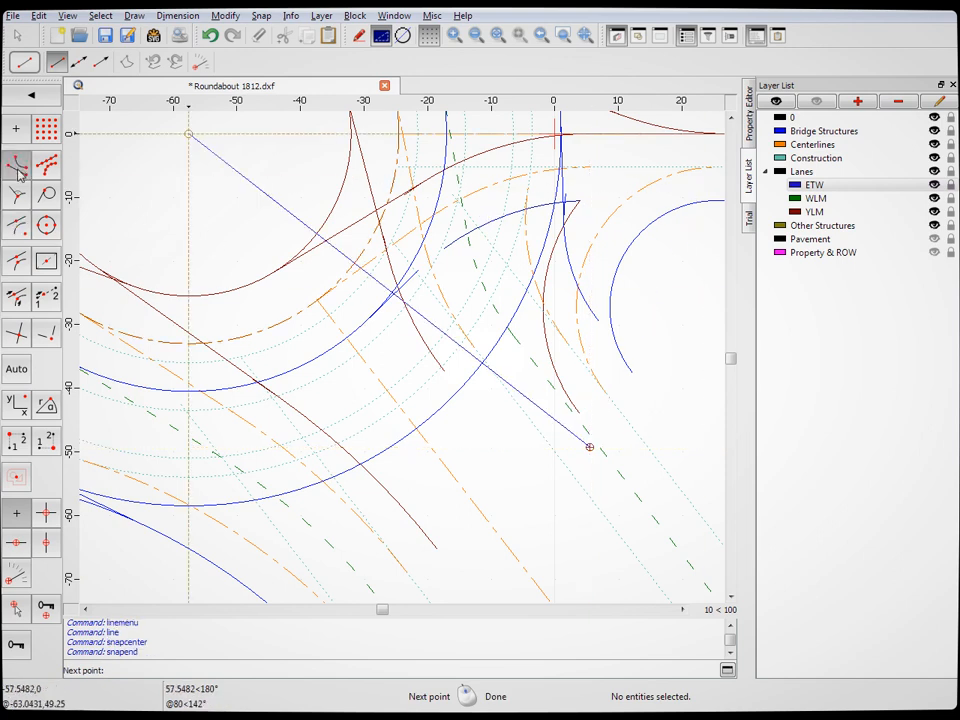
left_click(445, 248)
right_click(606, 379)
scroll(603, 382, "down", 5)
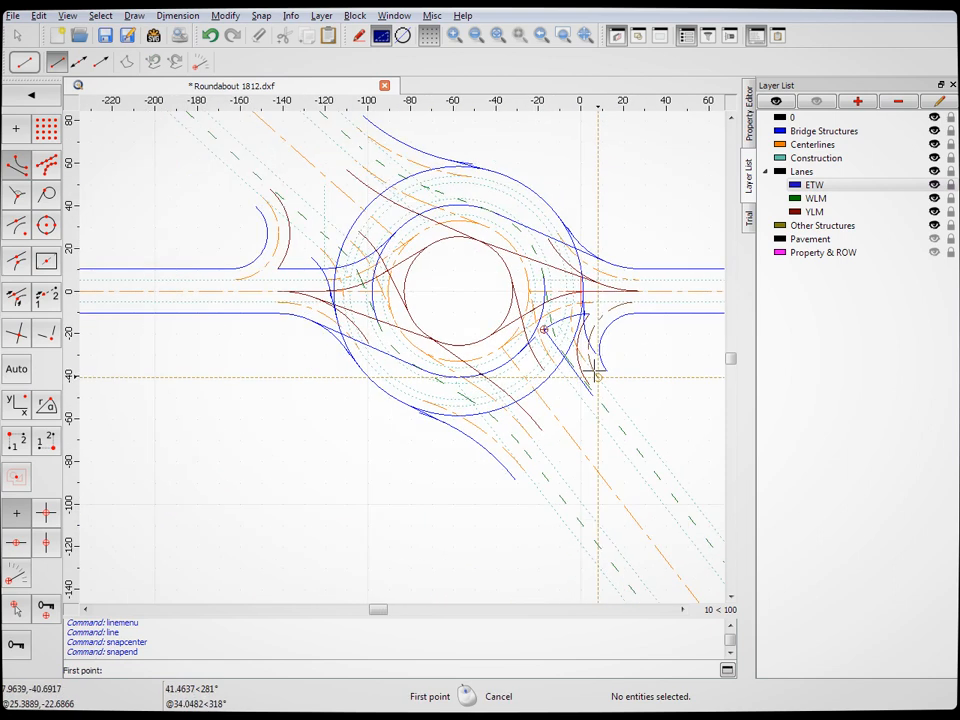
scroll(610, 352, "up", 3)
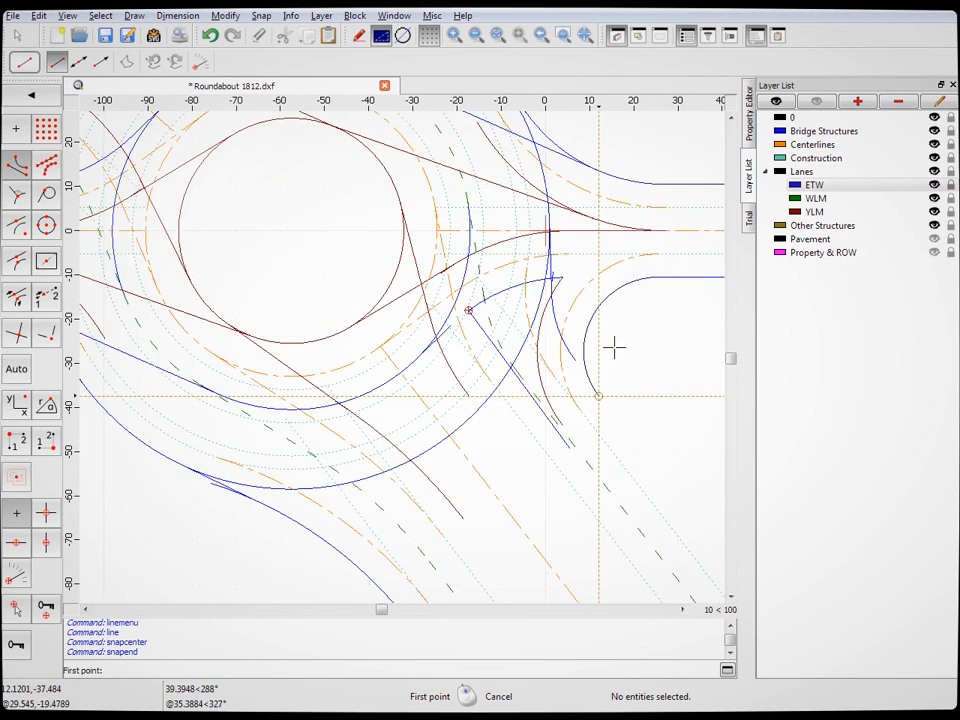
right_click(557, 487)
Delete the short blue ETW arc southeast of the inner circle
left_click(503, 296)
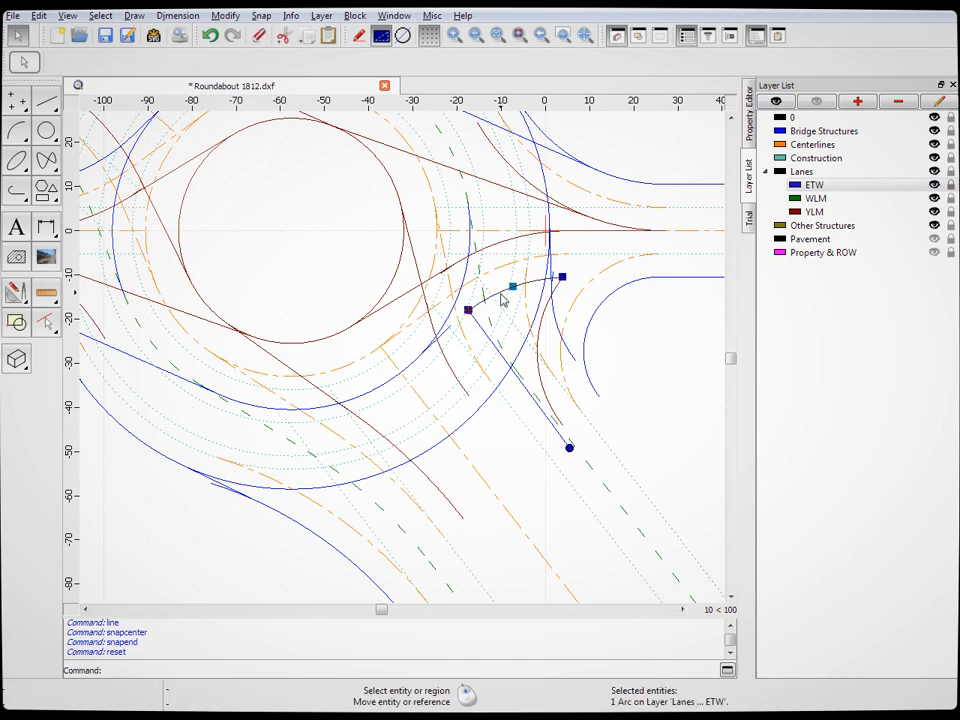
key("Delete")
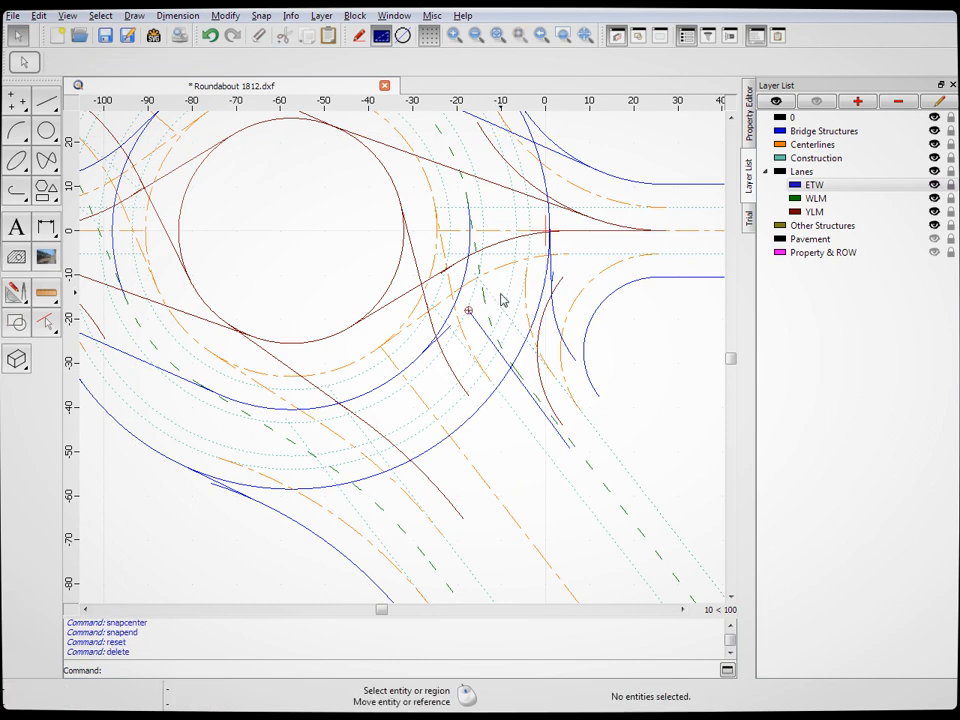
left_click(46, 131)
left_click(18, 133)
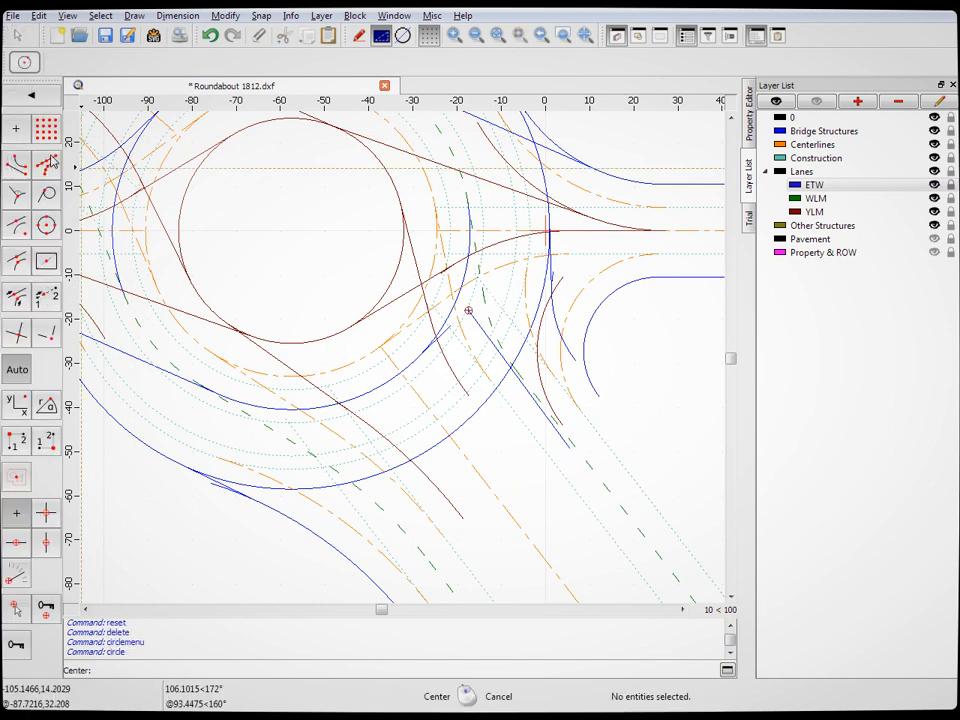
left_click(31, 95)
left_click(31, 95)
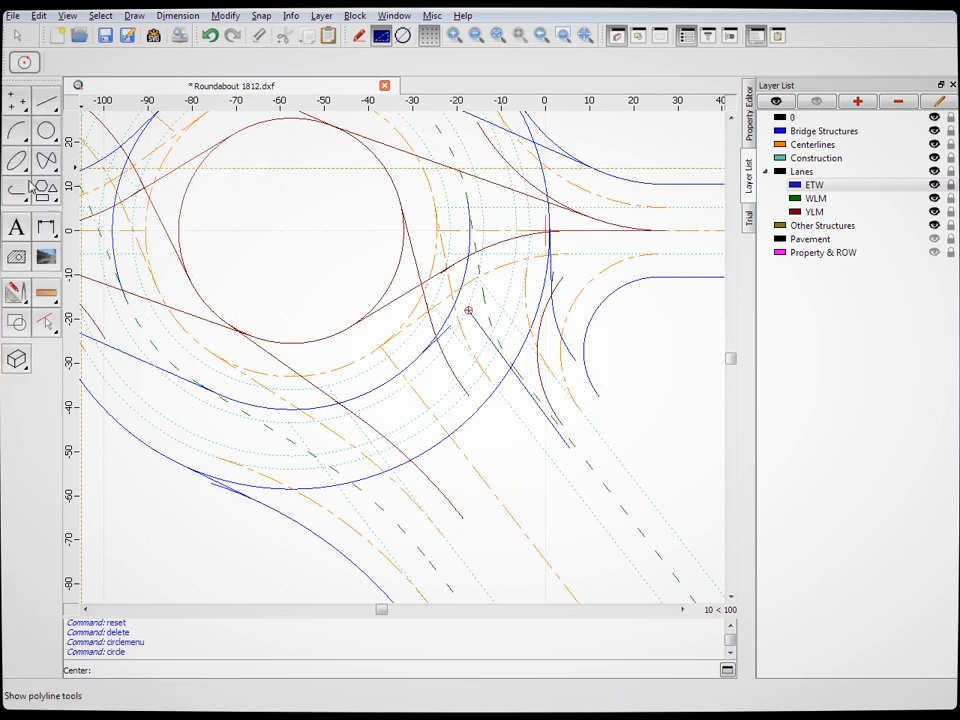
Draw an ETW arc about the radius line's southeastern end, through its inner end, from the YLM arc's upper end to the inner circle's tangent stub
left_click(17, 131)
left_click(16, 130)
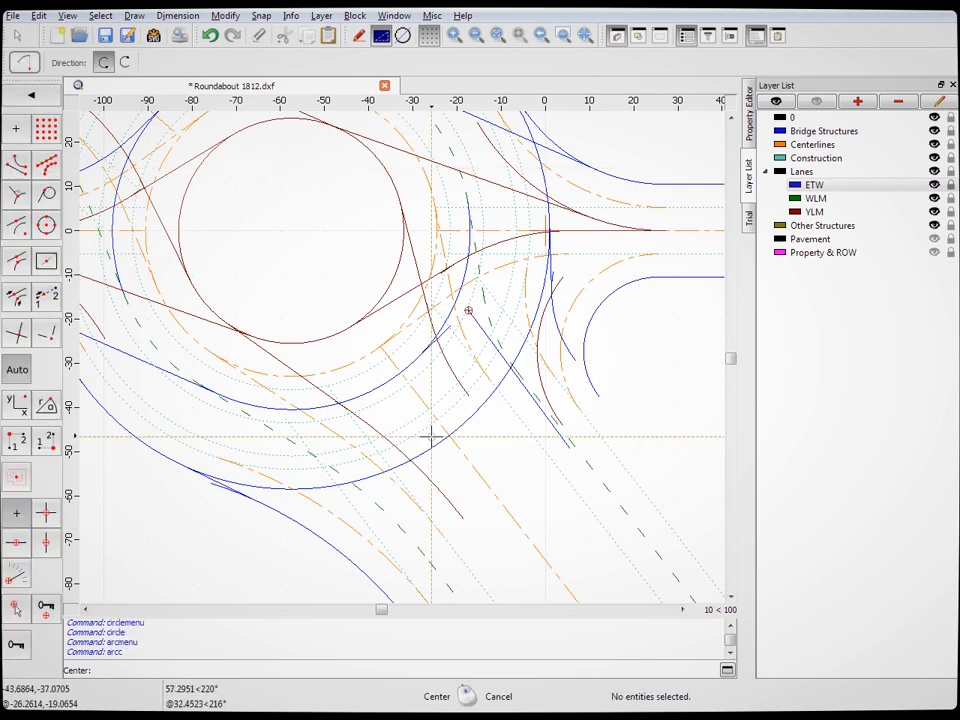
left_click(569, 449)
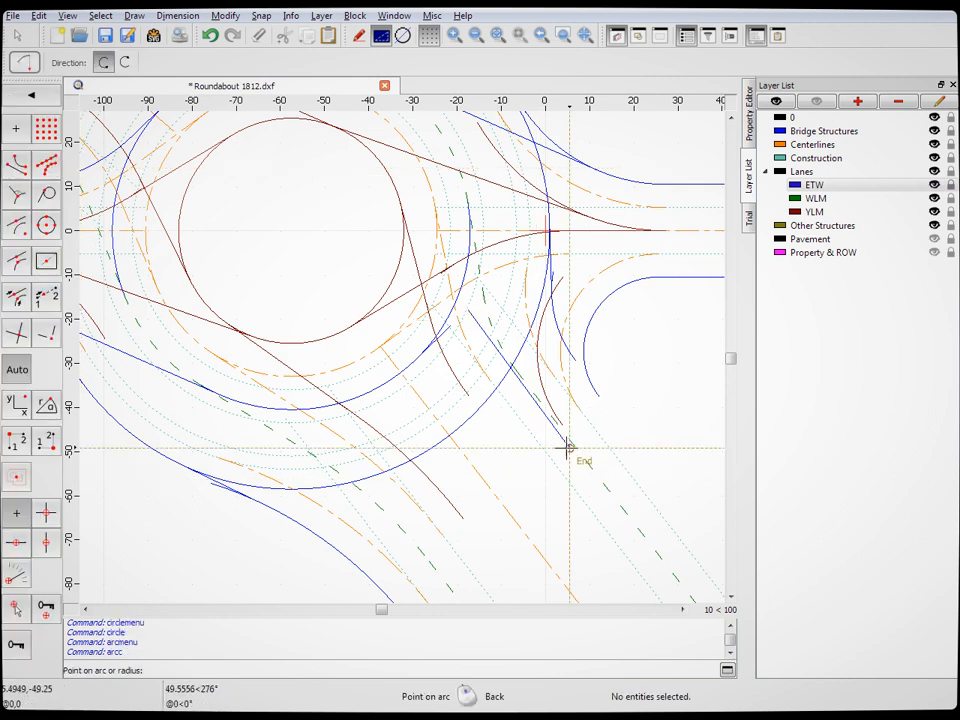
left_click(471, 313)
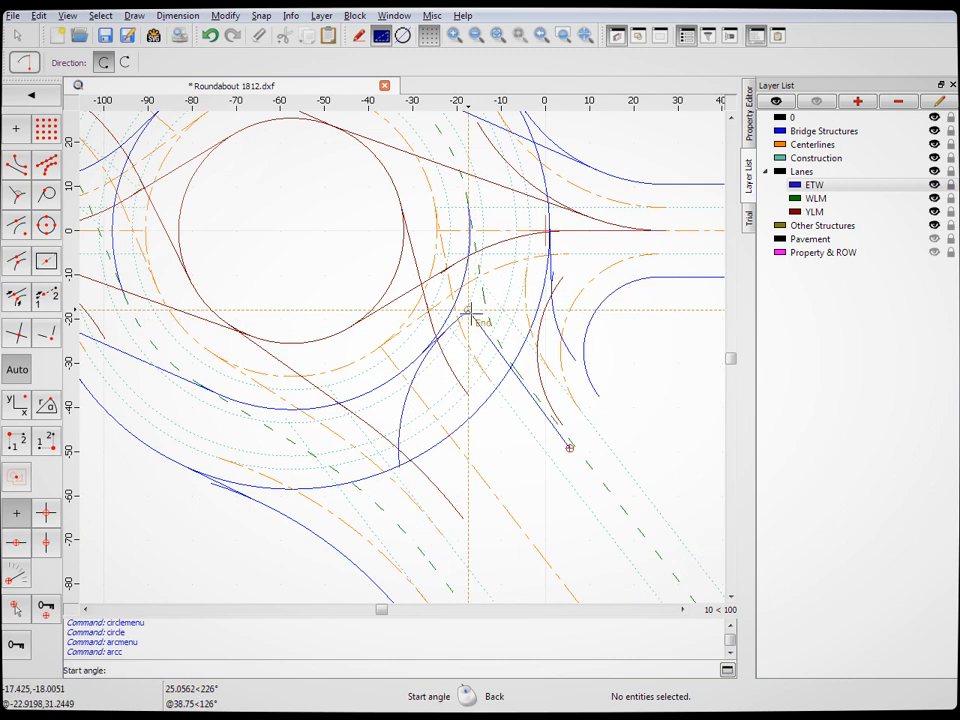
left_click(563, 277)
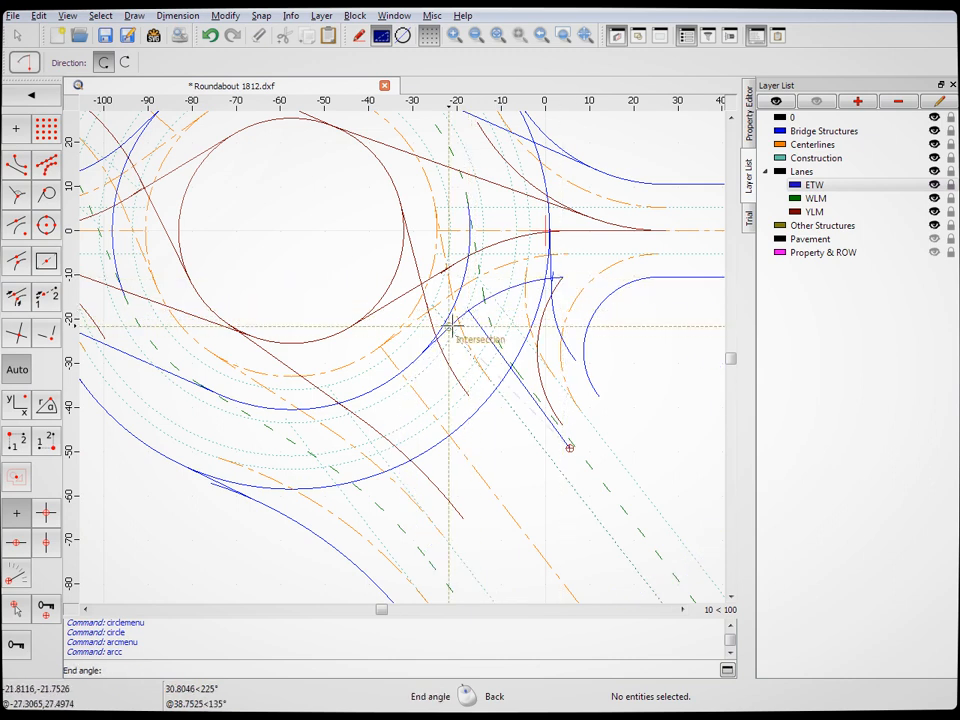
scroll(452, 320, "up", 4)
scroll(452, 320, "up", 2)
left_click(476, 439)
Delete the blue ETW radius line used to construct the new arc southeast of the inner circle
left_click(16, 34)
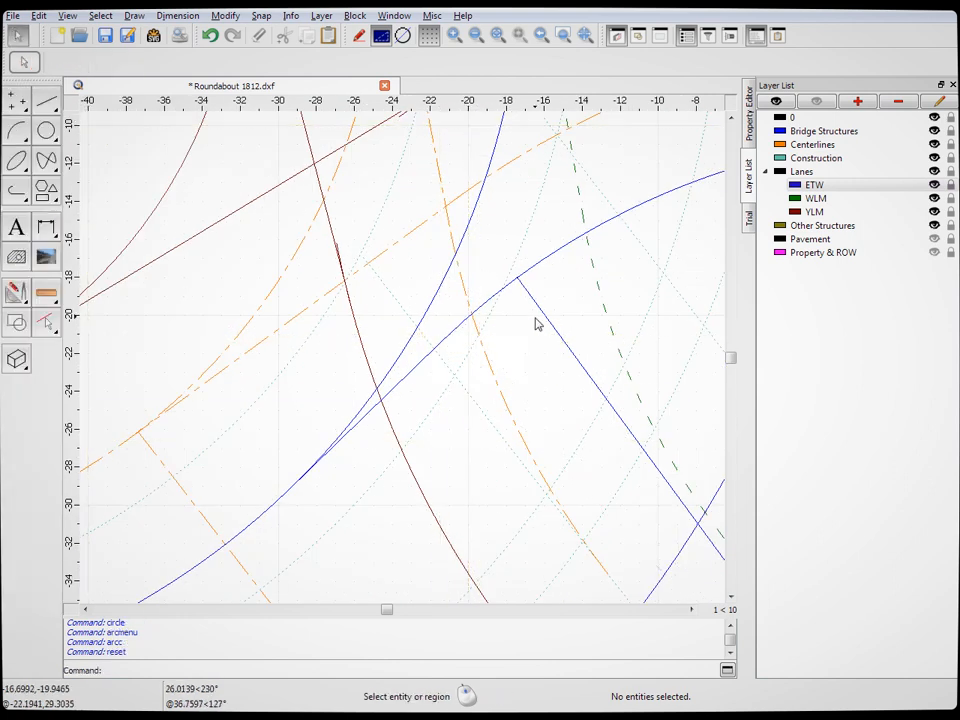
left_click(547, 323)
key("Delete")
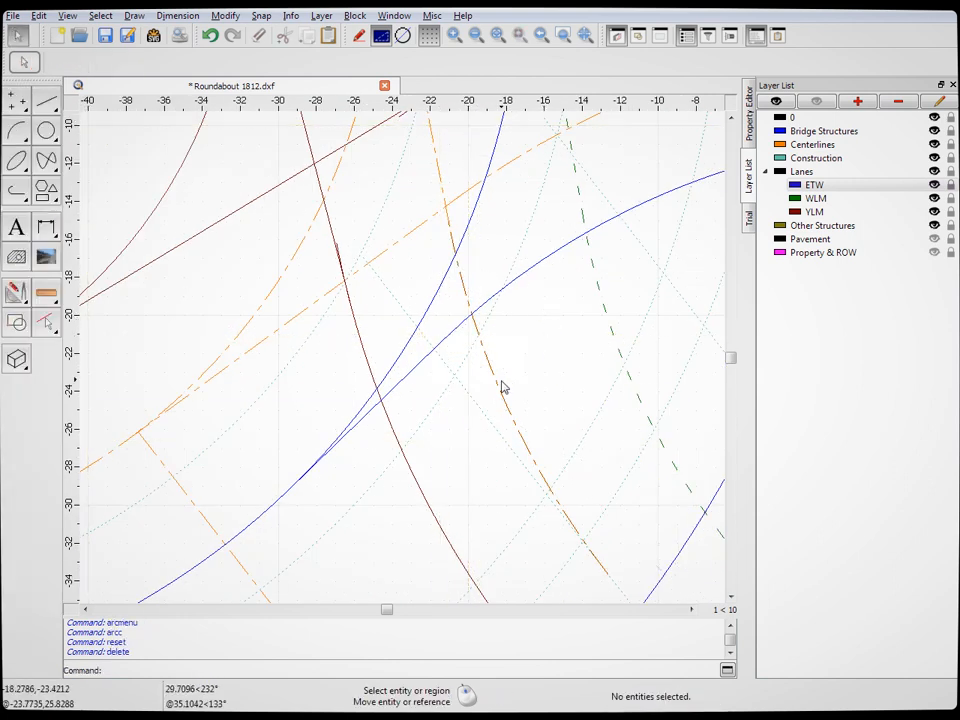
Divide the ETW edge arc on the roundabout's east side at the endpoint of its tangent line, using endpoint snap
scroll(501, 386, "down", 5)
scroll(499, 392, "down", 3)
scroll(506, 394, "up", 2)
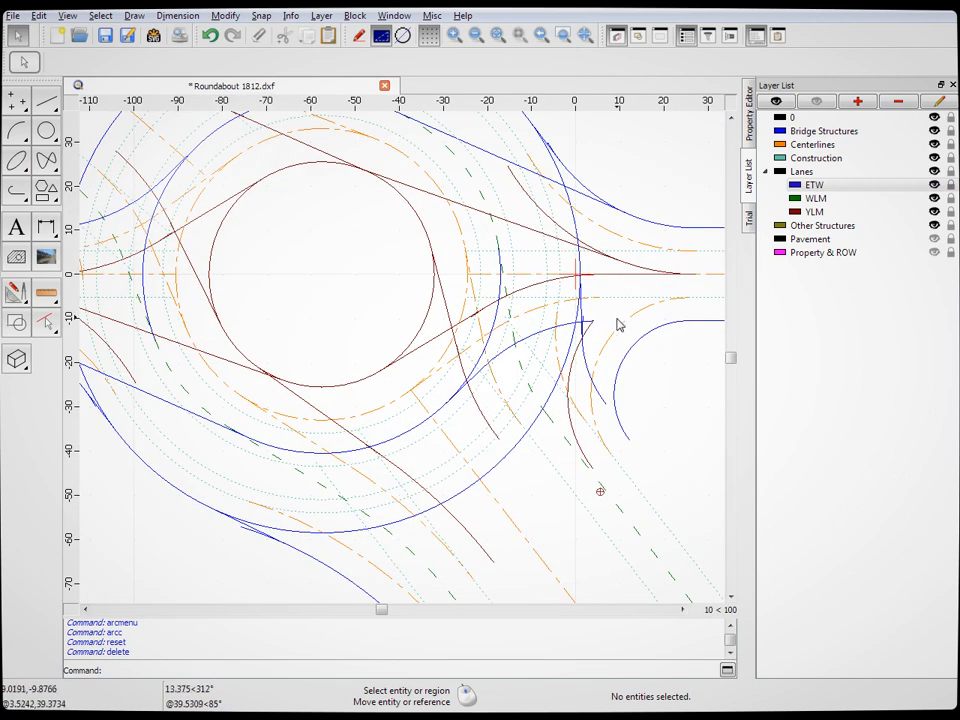
scroll(617, 325, "up", 5)
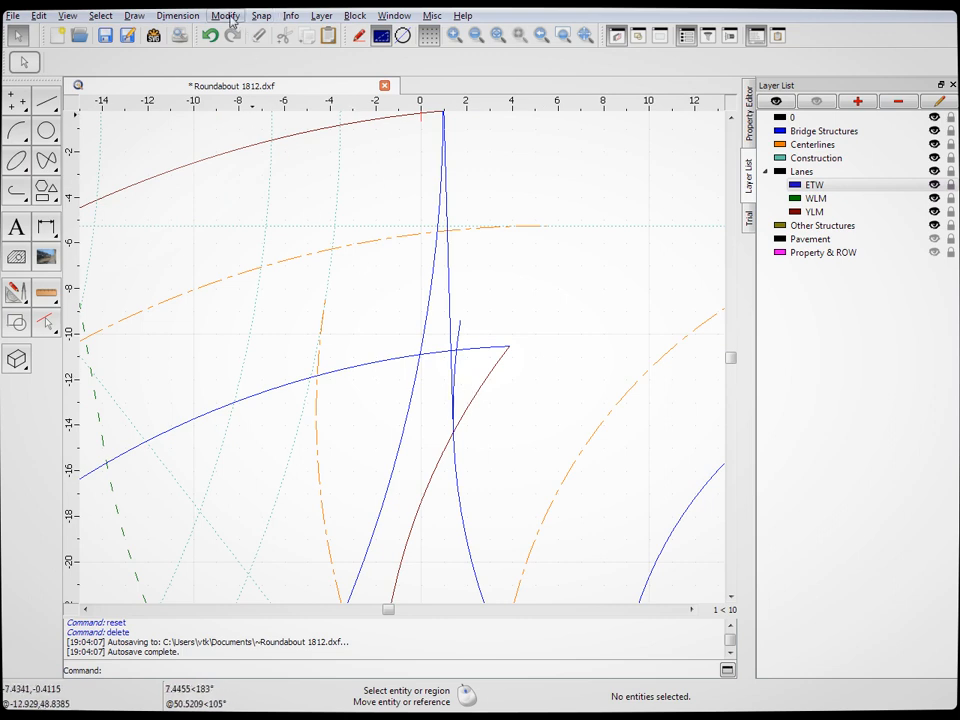
left_click(263, 362)
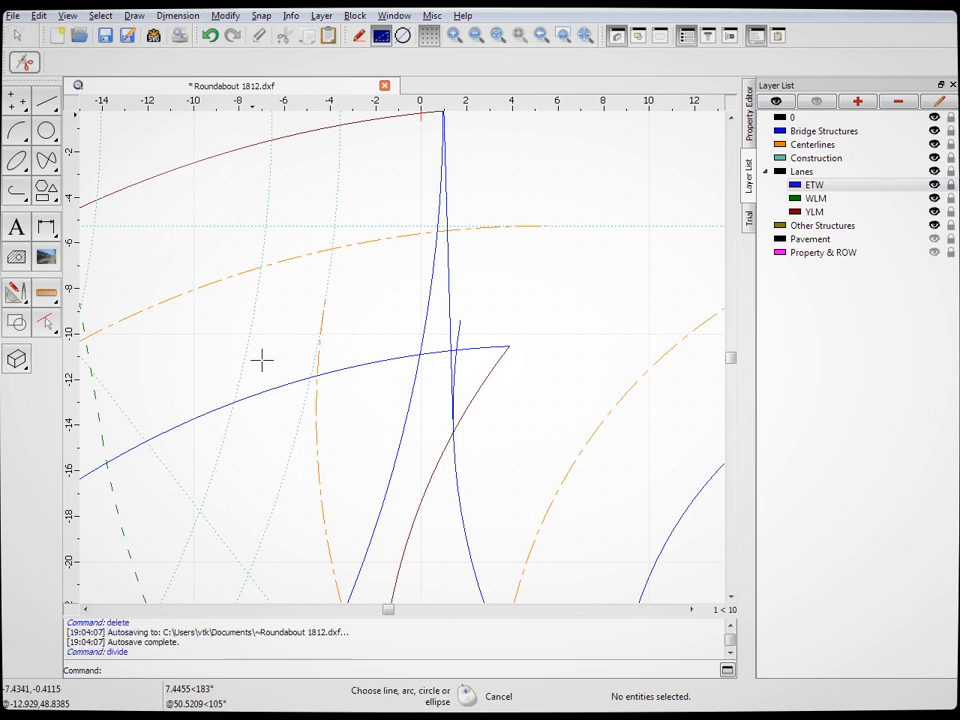
left_click(457, 338)
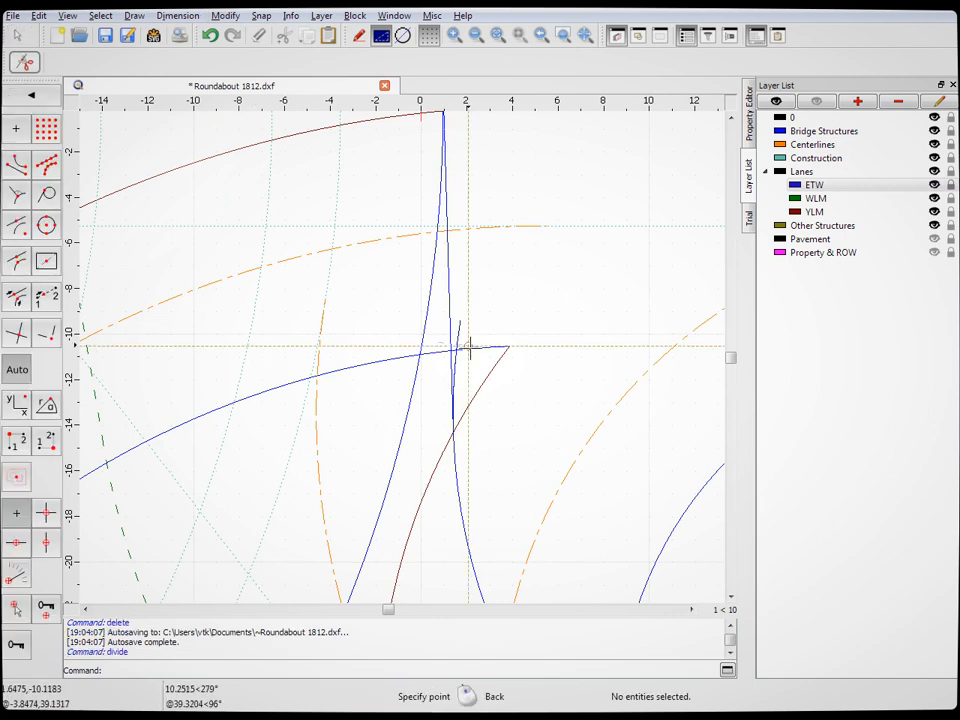
left_click(16, 165)
left_click(451, 381)
Divide the northeast ETW edge arc at the endpoint where its tangent line to the outer circle meets it
scroll(505, 450, "down", 5)
scroll(505, 449, "down", 1)
scroll(486, 333, "down", 3)
scroll(450, 158, "up", 5)
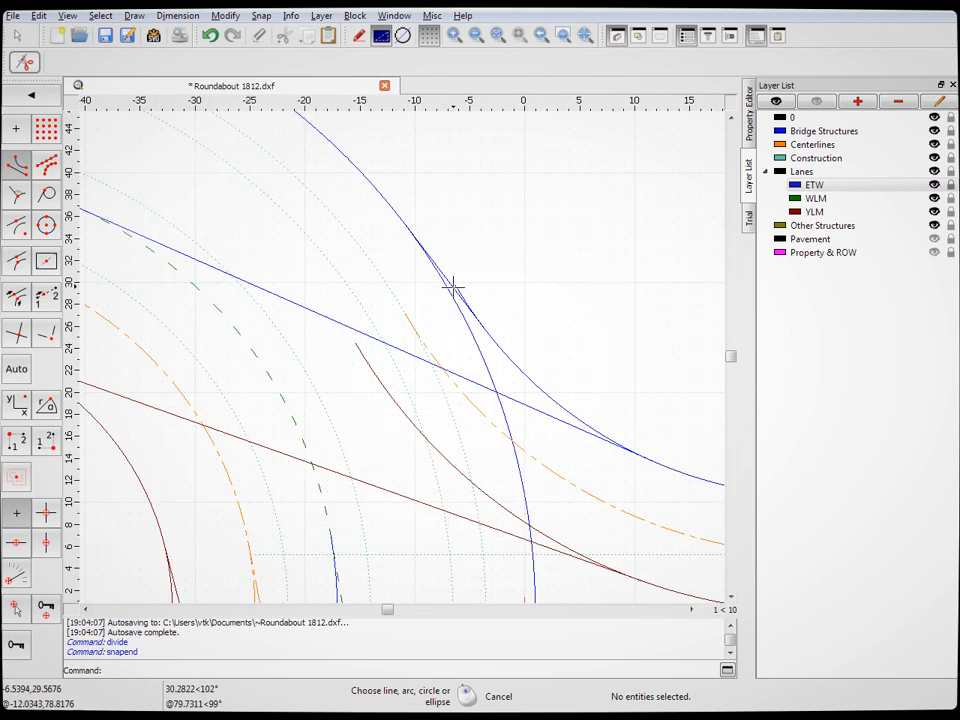
left_click(531, 376)
left_click(482, 324)
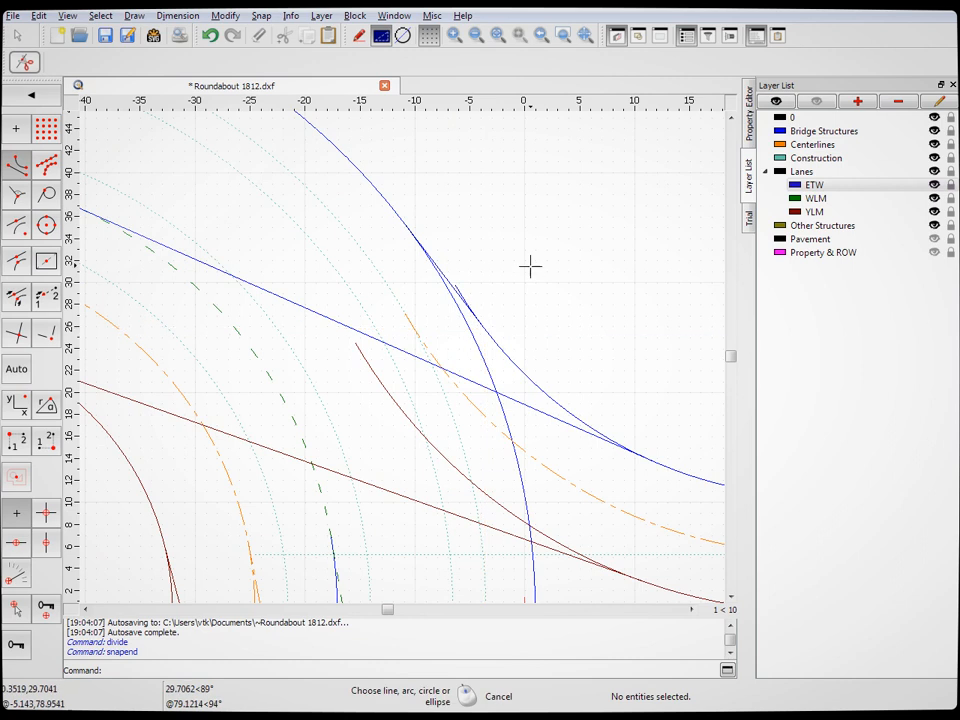
Divide the ETW edge arc north of the roundabout at the endpoint of its tangent line
scroll(525, 280, "down", 4)
scroll(279, 146, "up", 5)
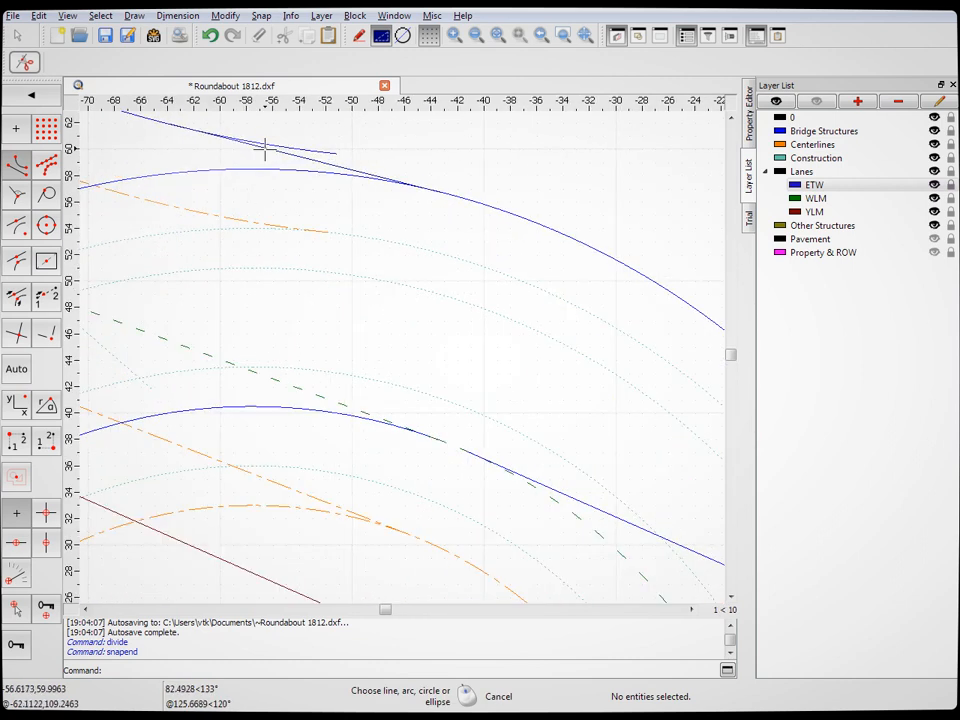
left_click(276, 148)
left_click(231, 134)
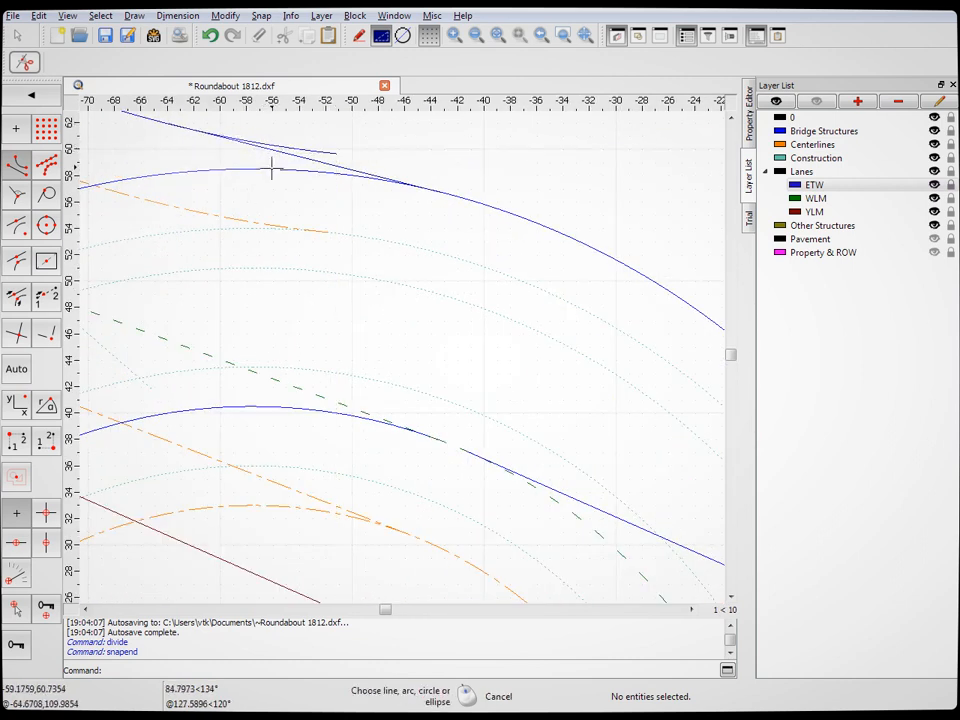
Divide the ETW edge arc on the roundabout's west side at the endpoint of its tangent line
scroll(437, 261, "down", 3)
scroll(246, 388, "down", 2)
scroll(145, 483, "up", 6)
scroll(347, 206, "up", 3)
scroll(321, 272, "down", 2)
left_click(342, 201)
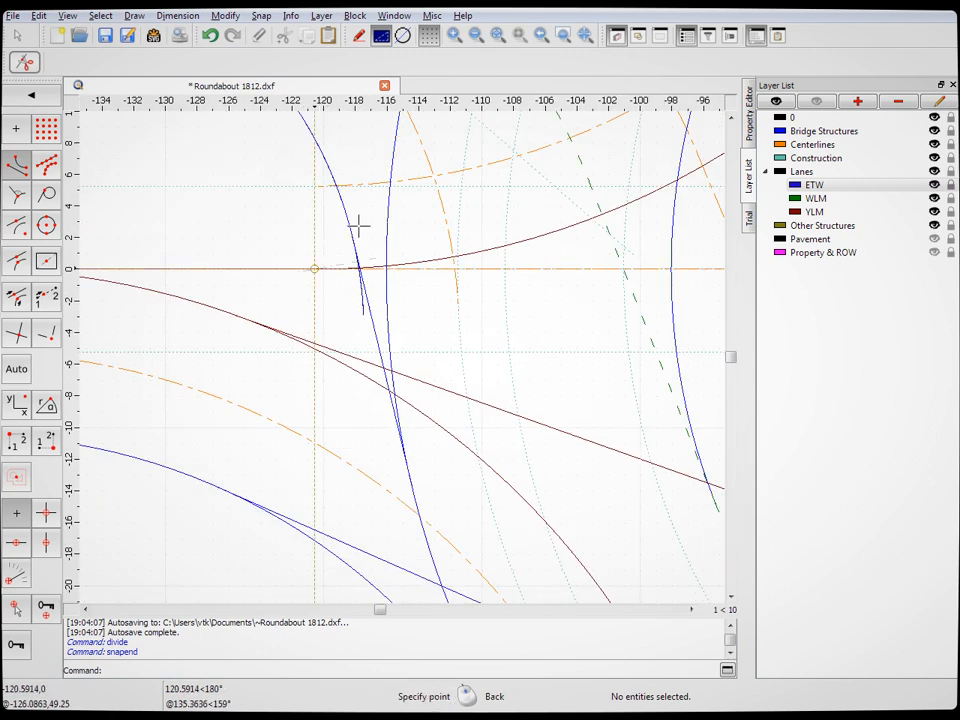
left_click(353, 246)
Divide the southwest ETW edge arc at the endpoint where its tangent line to the outer circle starts
scroll(330, 265, "down", 3)
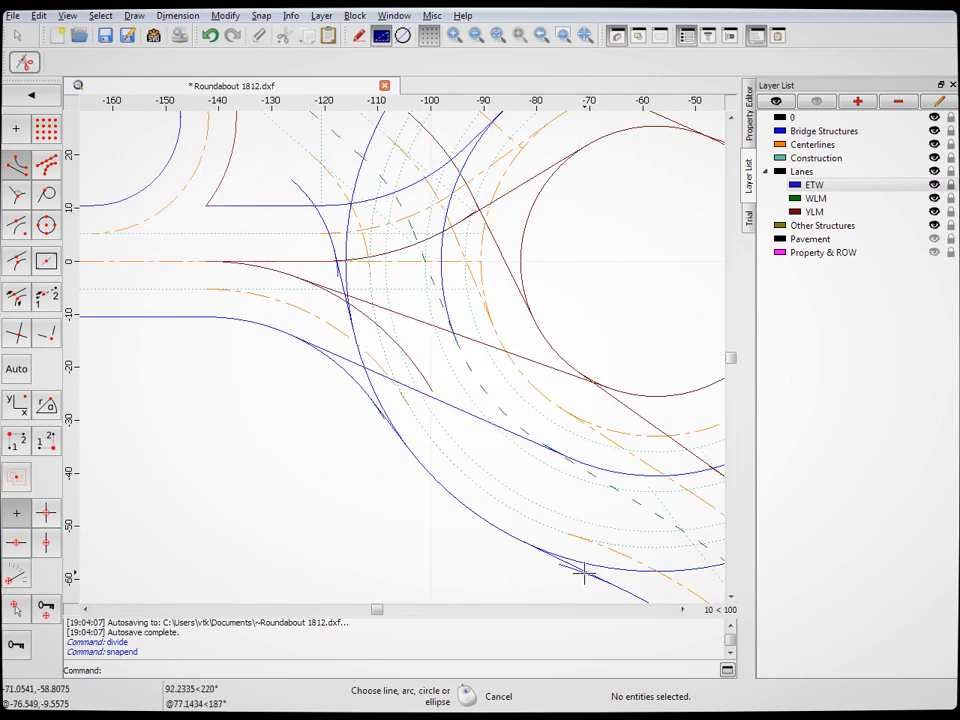
scroll(588, 574, "up", 6)
scroll(403, 319, "down", 3)
scroll(128, 213, "up", 3)
scroll(136, 224, "down", 4)
scroll(105, 193, "up", 3)
scroll(287, 407, "up", 1)
scroll(204, 285, "up", 2)
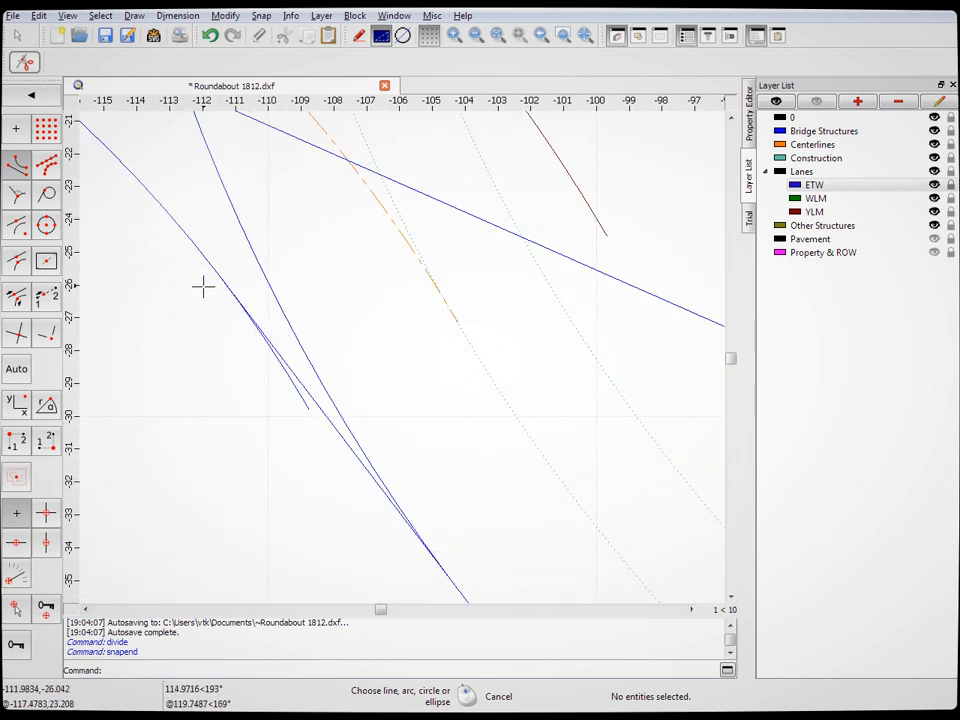
left_click(283, 375)
left_click(231, 294)
Divide the ETW edge arc south of the roundabout at the endpoint of its tangent line
scroll(214, 345, "down", 4)
scroll(381, 491, "down", 4)
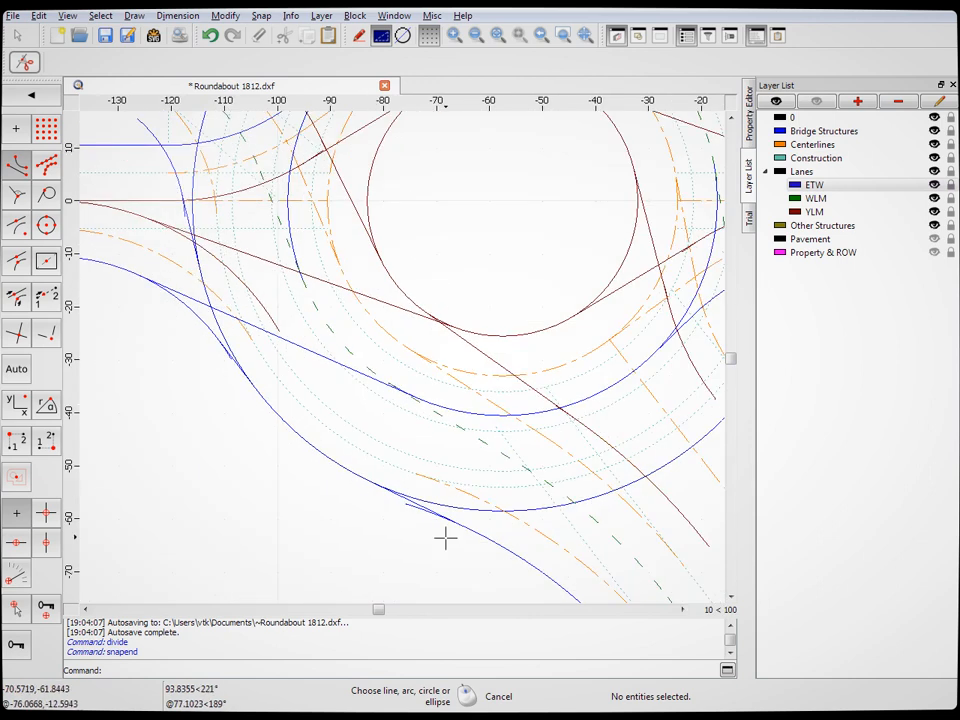
scroll(480, 545, "up", 5)
left_click(366, 433)
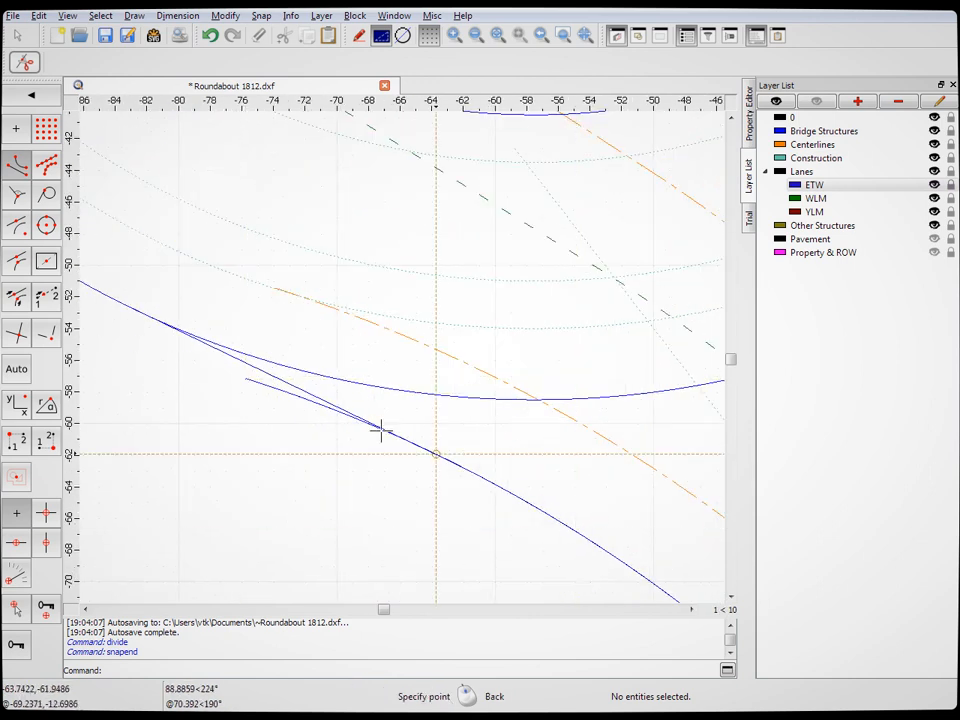
left_click(380, 431)
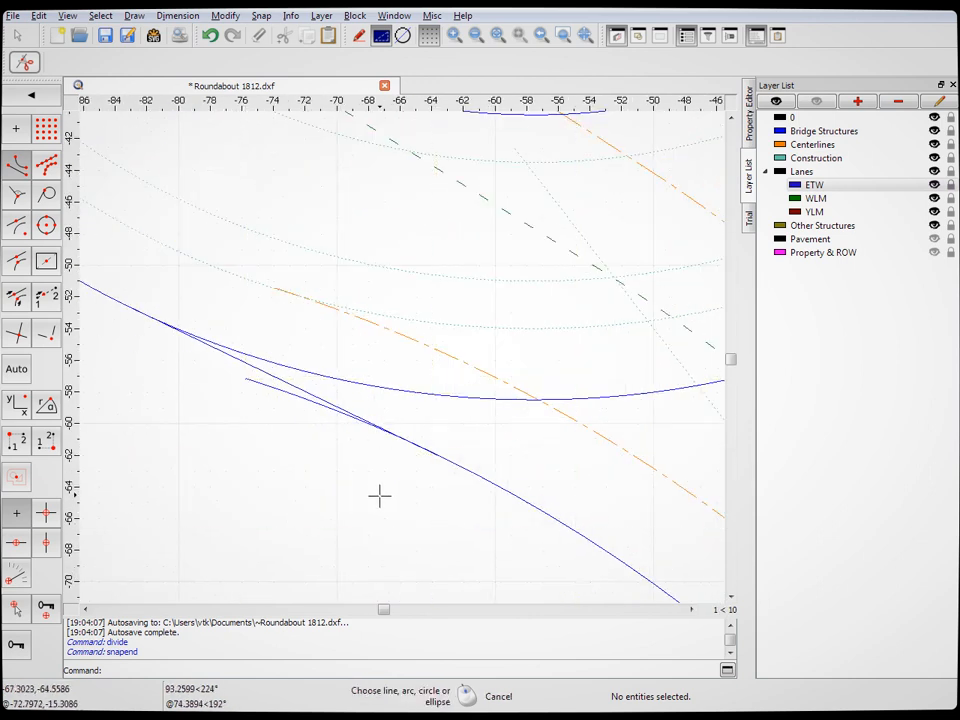
Delete the short leftover ETW arc piece beyond the tangent point northeast of the roundabout
scroll(377, 495, "down", 4)
scroll(380, 493, "down", 2)
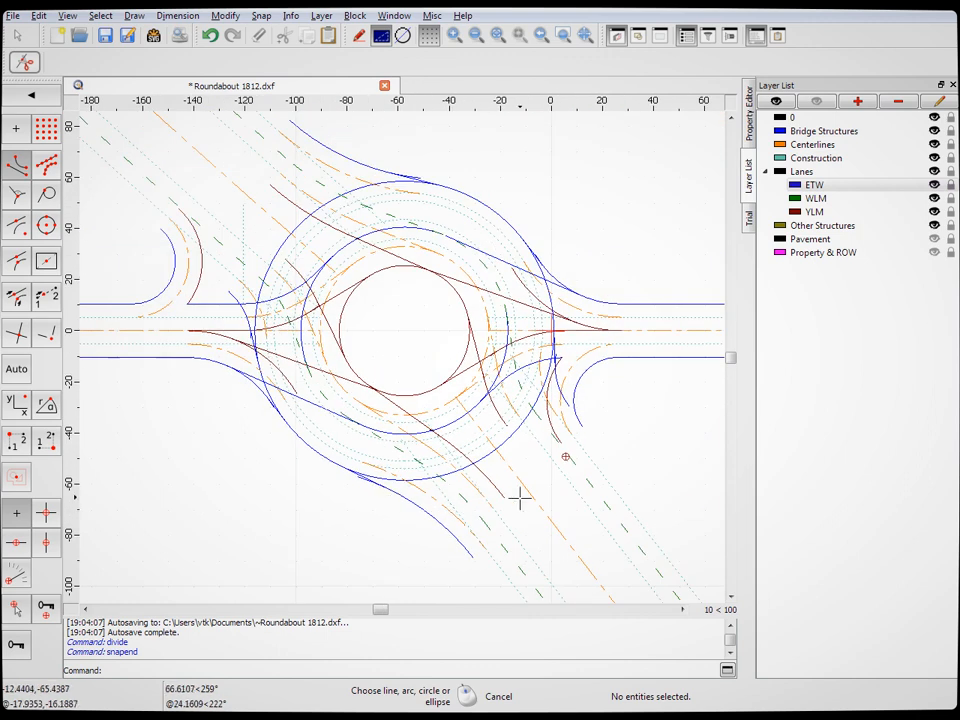
scroll(548, 252, "up", 9)
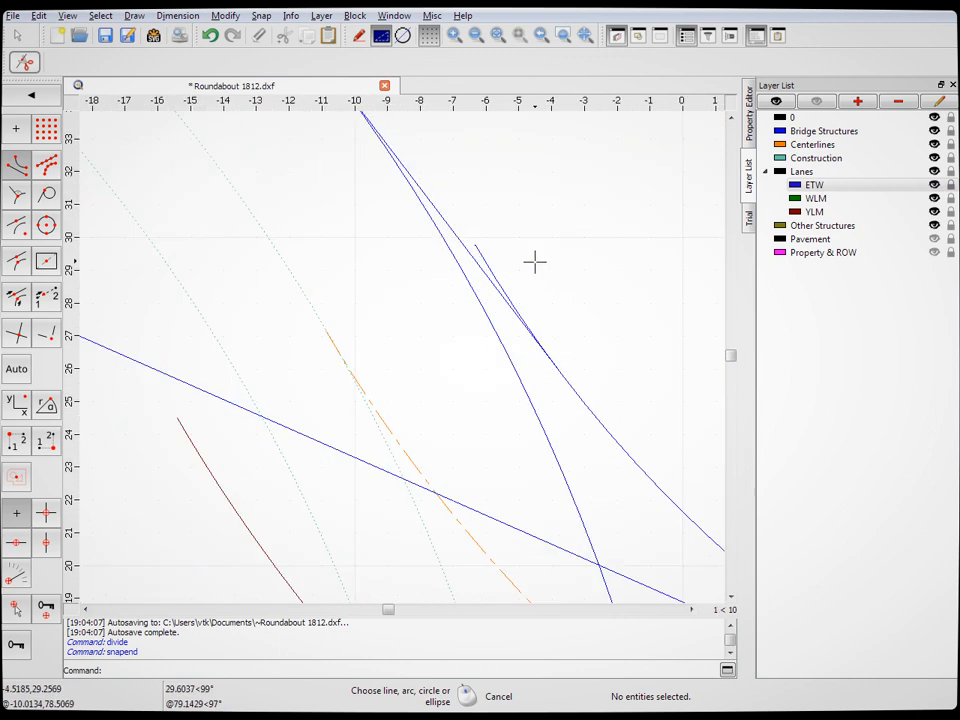
left_click(489, 264)
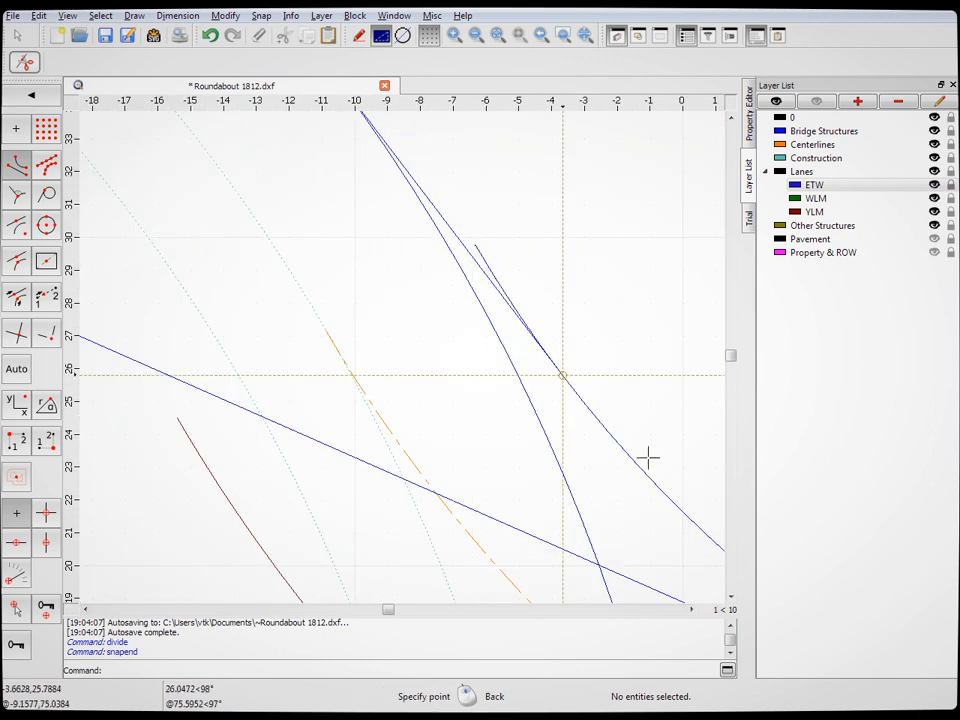
left_click(18, 38)
left_click(490, 258)
scroll(617, 349, "down", 3)
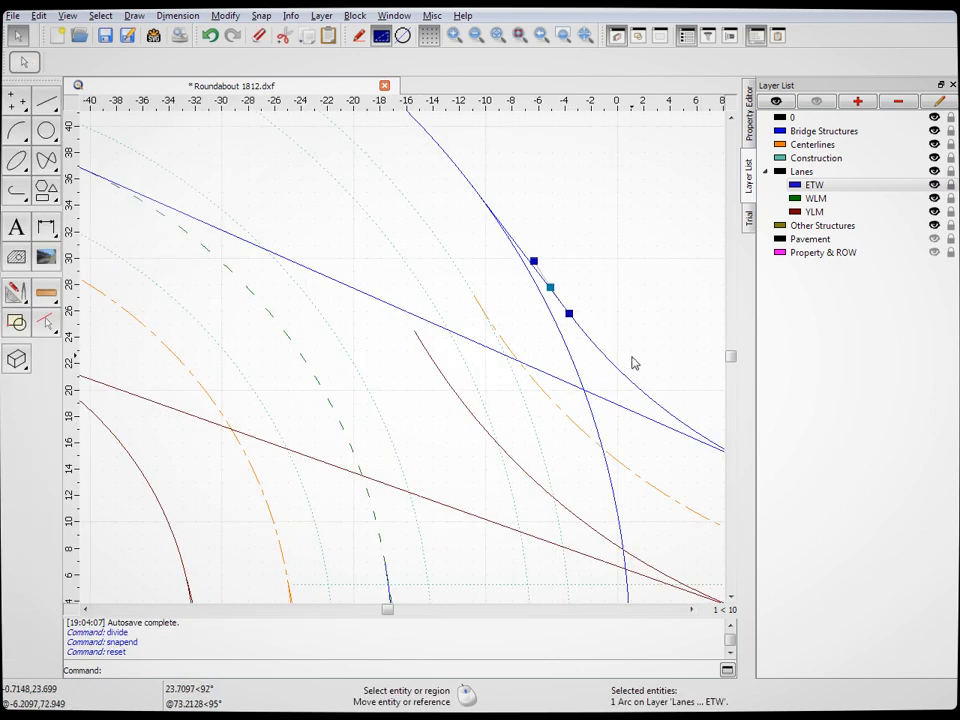
key("Delete")
Delete the leftover ETW arc pieces beyond the tangent points on the roundabout's north and west sides
scroll(407, 214, "down", 4)
scroll(397, 240, "up", 2)
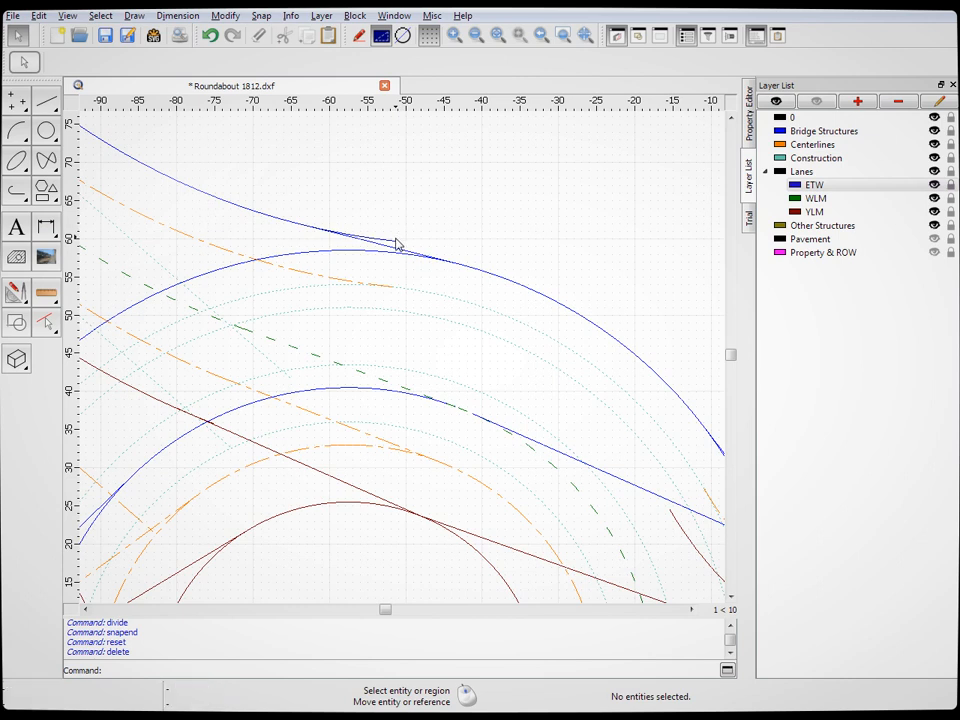
key("Delete")
scroll(478, 212, "down", 2)
scroll(268, 317, "down", 2)
scroll(315, 411, "up", 4)
left_click(333, 377)
key("Delete")
Delete the leftover ETW arc pieces beyond the tangent points southwest and south of the roundabout
scroll(385, 527, "down", 2)
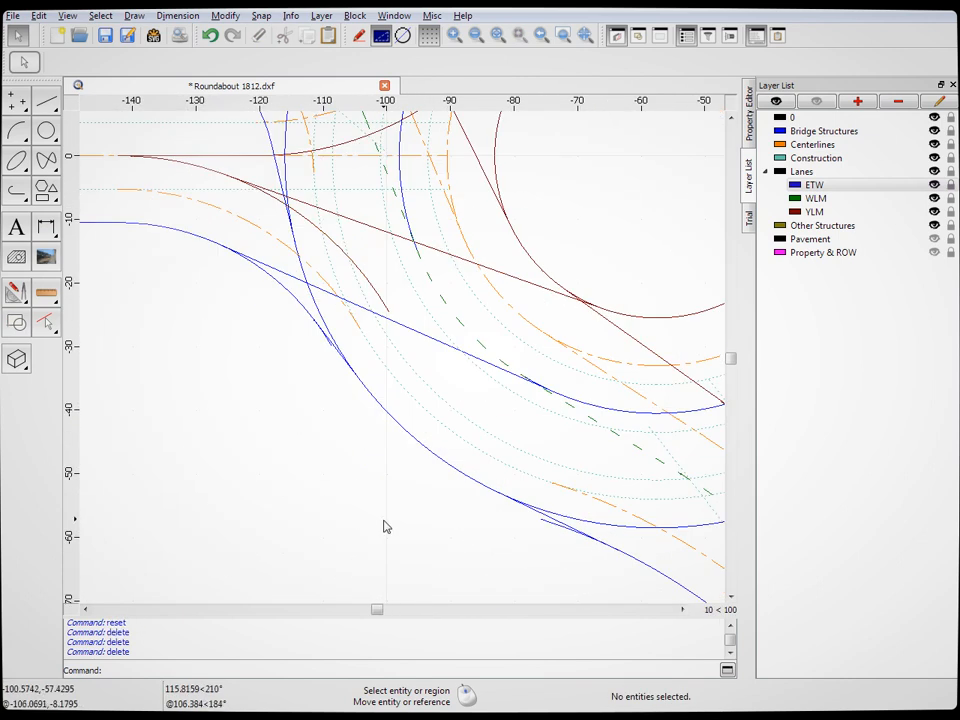
left_click(330, 348)
key("Delete")
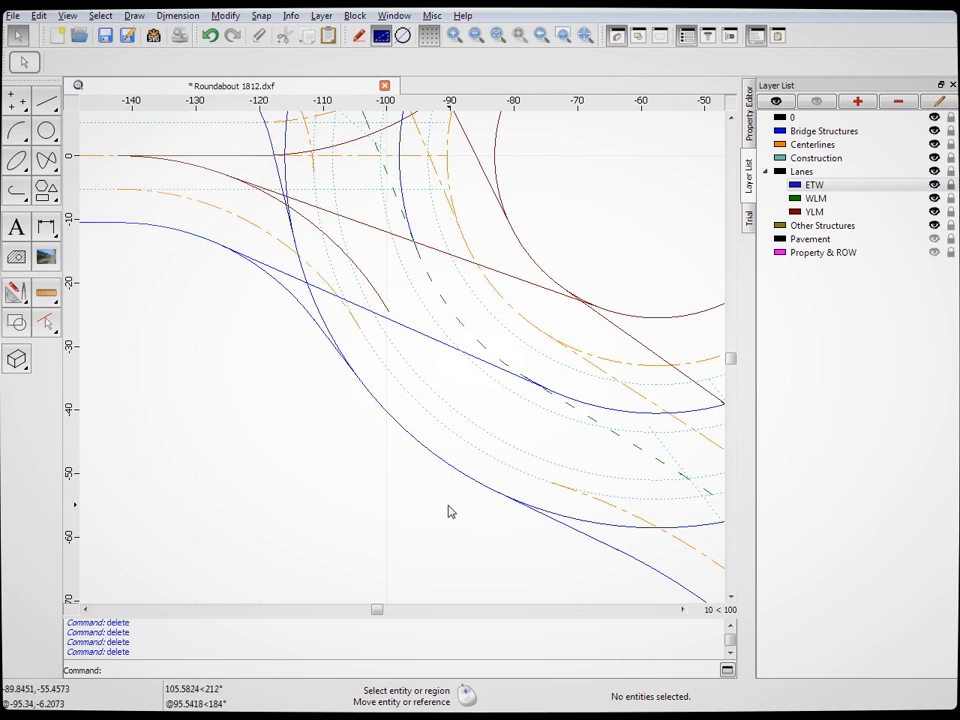
Delete the short leftover ETW arc piece above the tangent point on the roundabout's east side
scroll(643, 534, "down", 3)
scroll(670, 470, "up", 3)
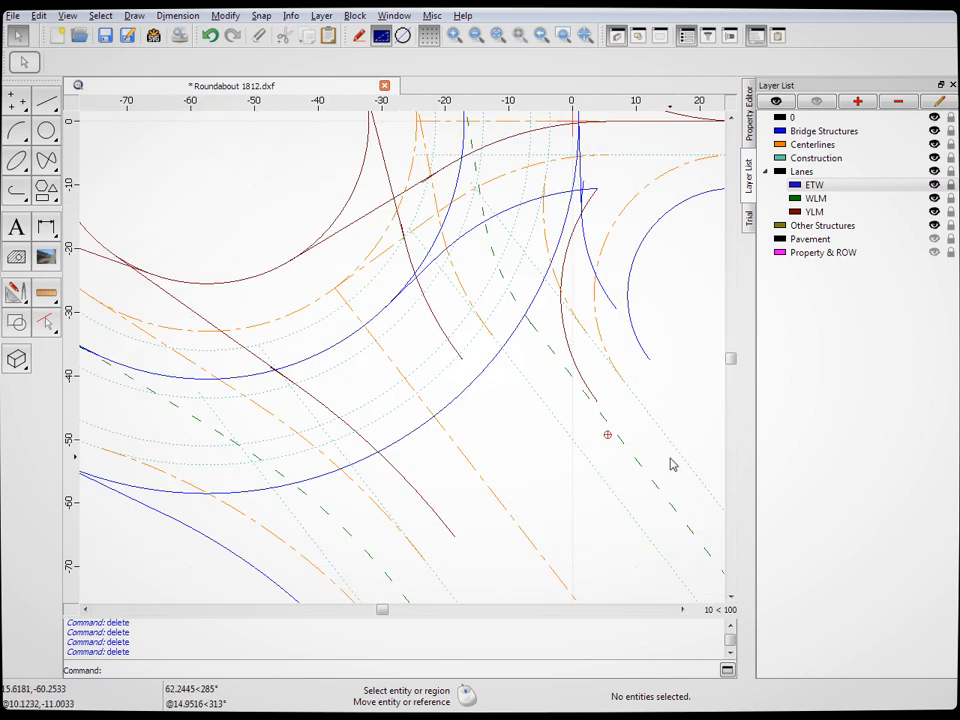
left_click(586, 188)
key("Escape")
left_click(585, 186)
key("Delete")
Examine the ETW tangent joins around the roundabout, including the long line from the southwest edge to the inner circle
scroll(590, 391, "down", 1)
scroll(590, 398, "down", 2)
scroll(580, 250, "up", 2)
scroll(575, 255, "down", 1)
scroll(441, 158, "up", 4)
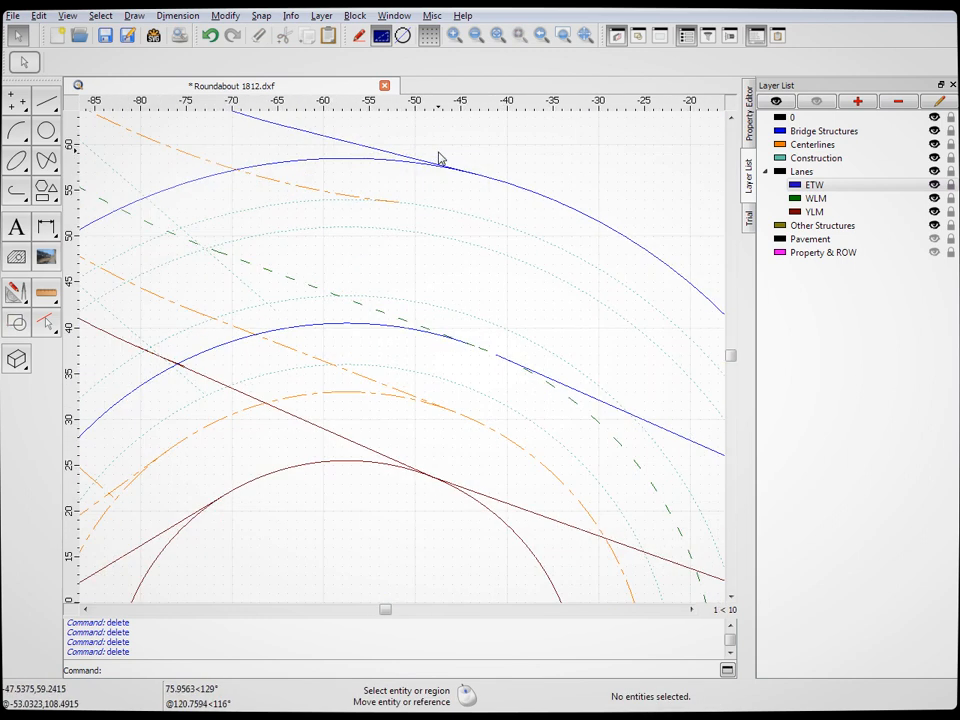
scroll(439, 182, "down", 4)
scroll(277, 553, "up", 3)
scroll(290, 535, "up", 2)
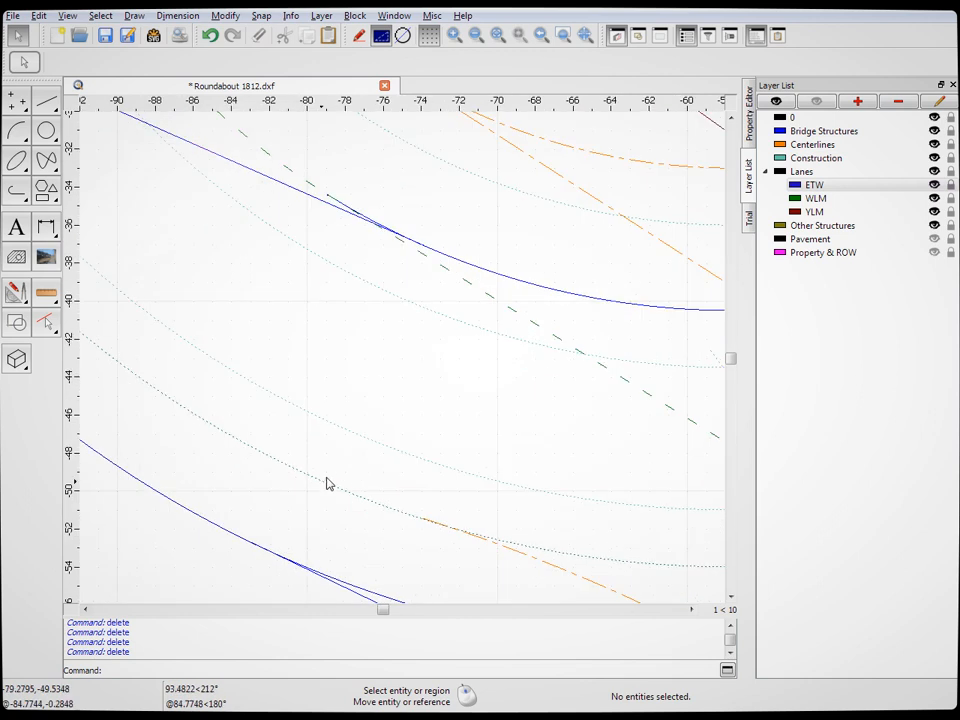
scroll(378, 262, "up", 2)
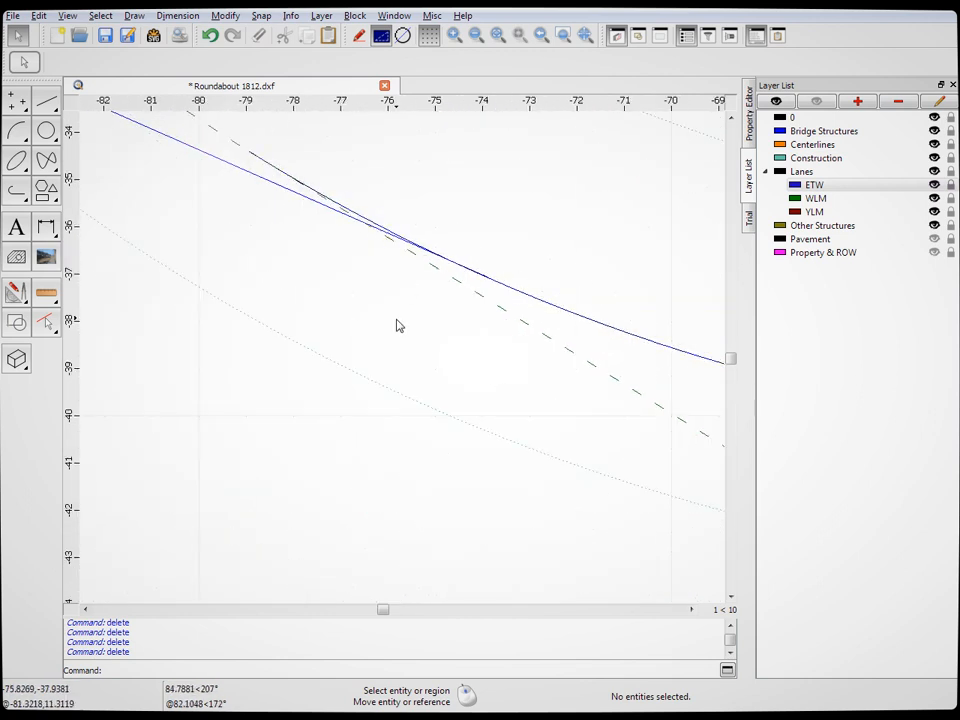
scroll(397, 325, "down", 7)
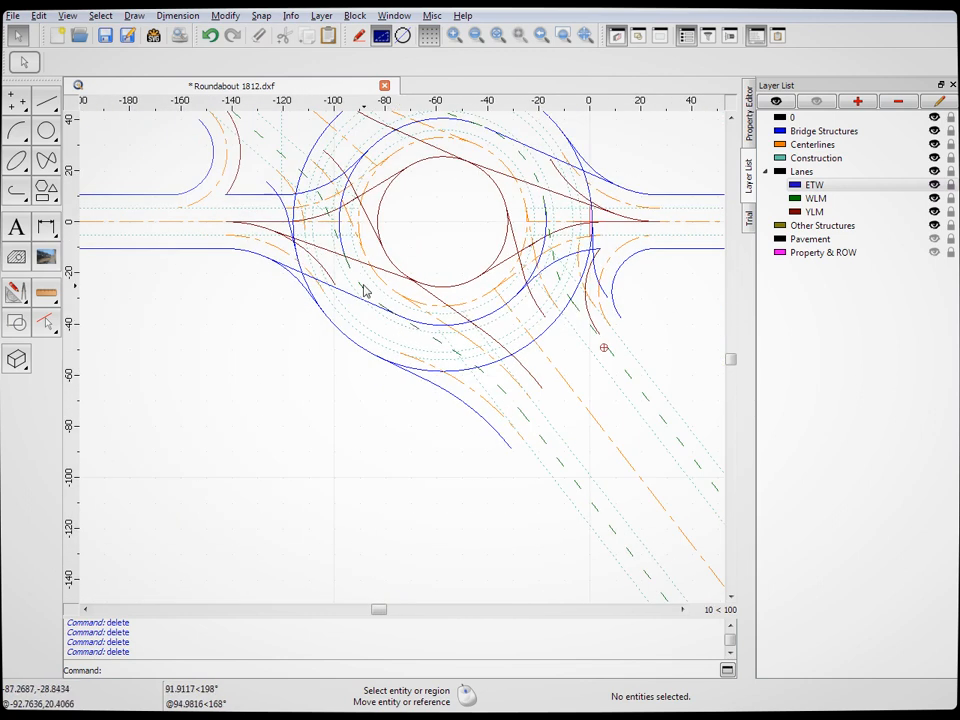
scroll(385, 300, "up", 2)
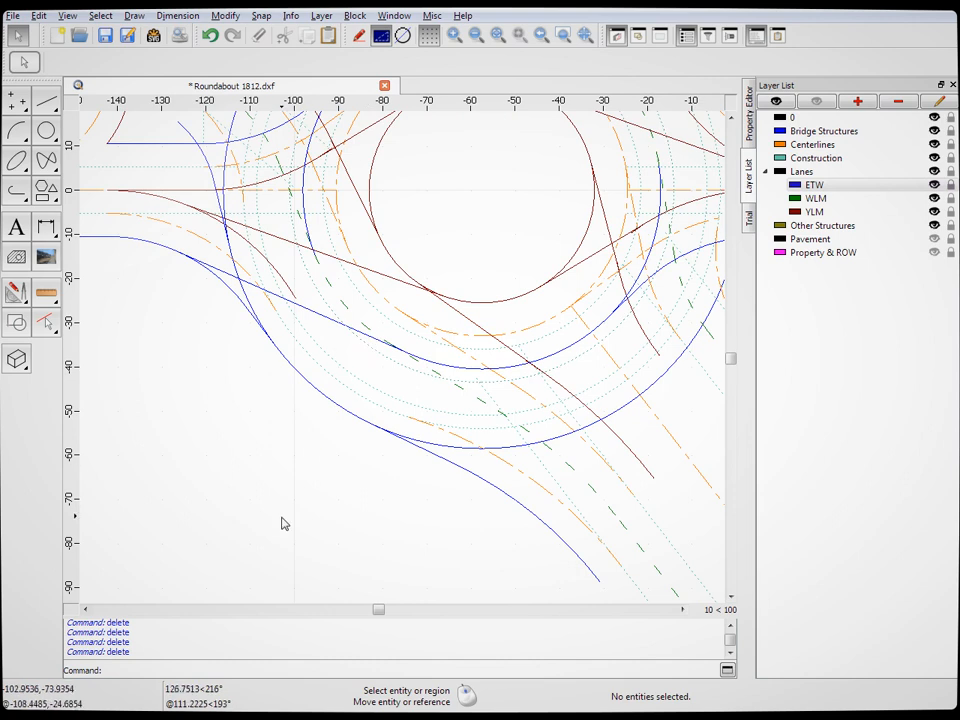
left_click(318, 318)
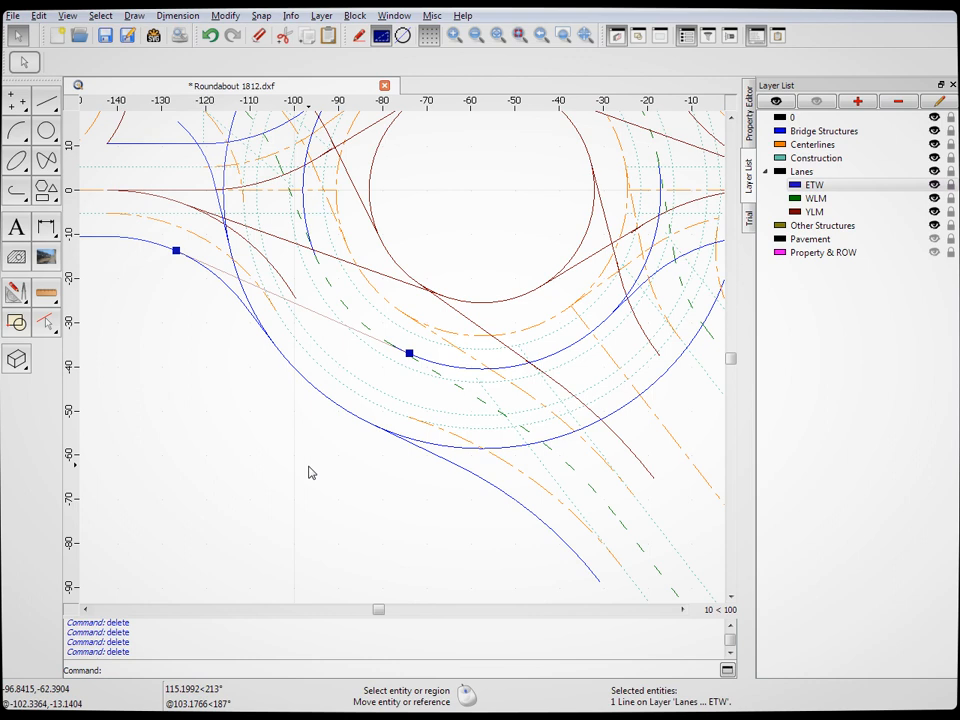
key("Escape")
scroll(310, 476, "down", 3)
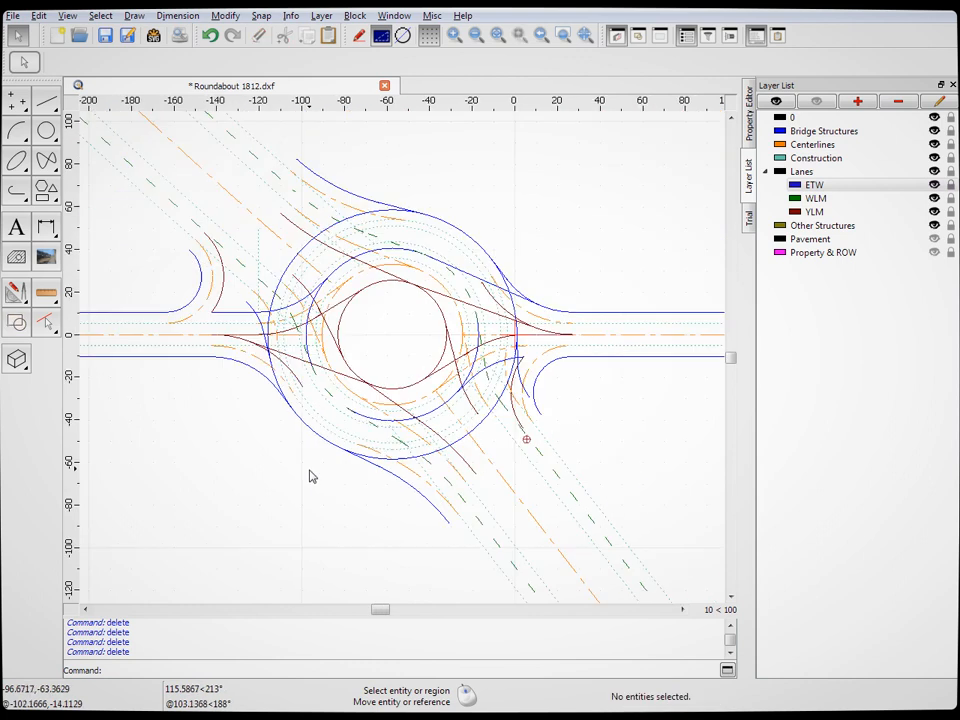
Delete the straight ETW line running from the top of the inner ETW circle to the east leg's upper edge curve
scroll(392, 311, "up", 3)
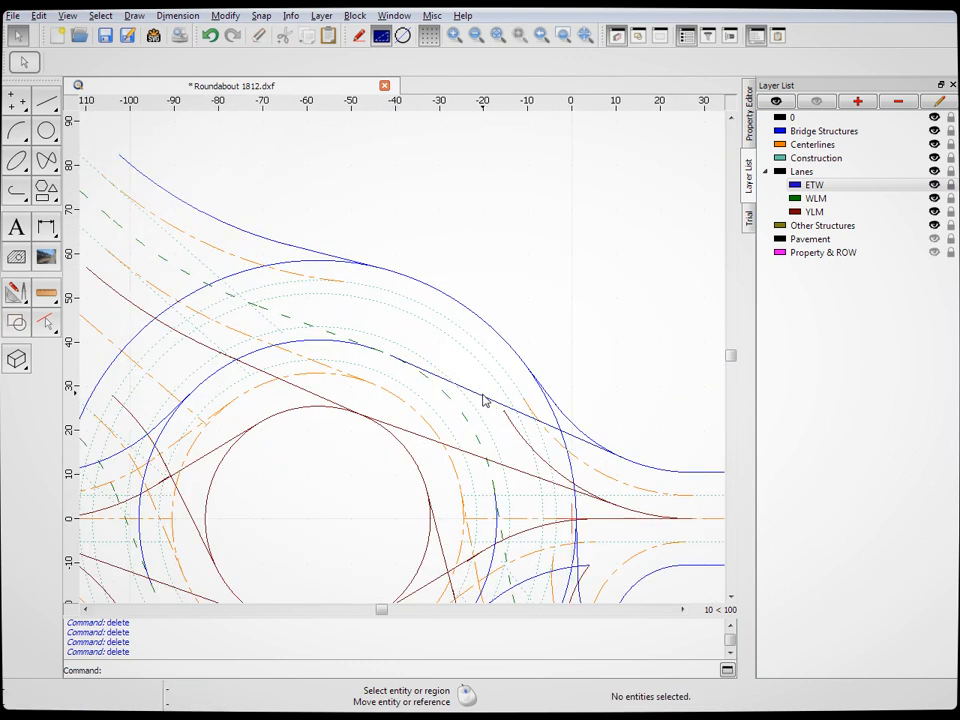
left_click(485, 397)
key("Delete")
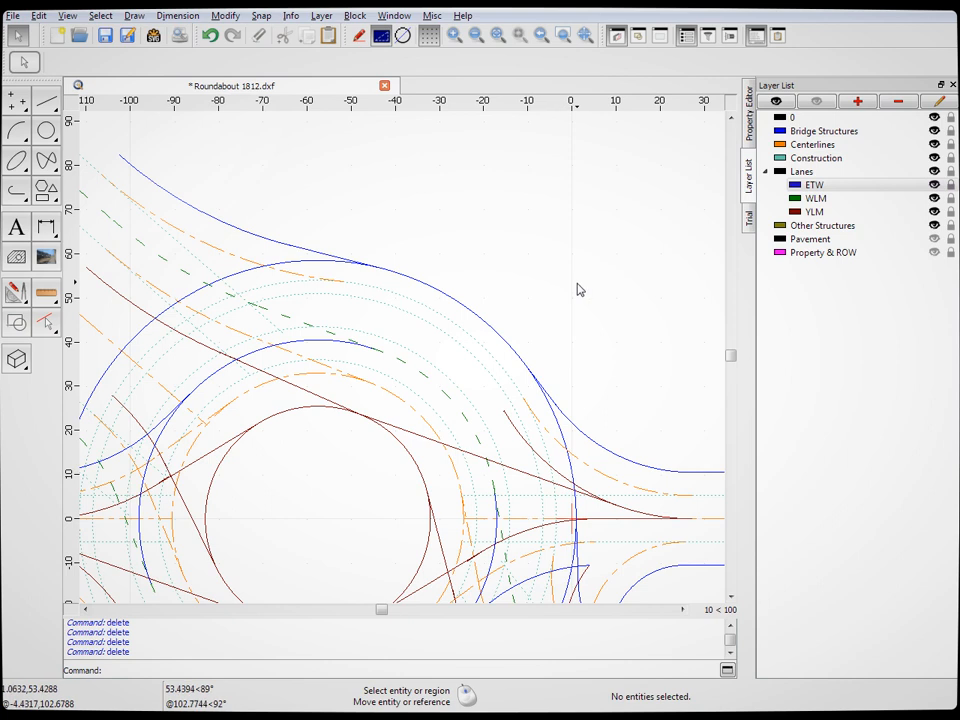
Examine where the YLM arcs overlap their tangent lines west and southeast of the central island
scroll(529, 272, "down", 3)
scroll(450, 426, "up", 2)
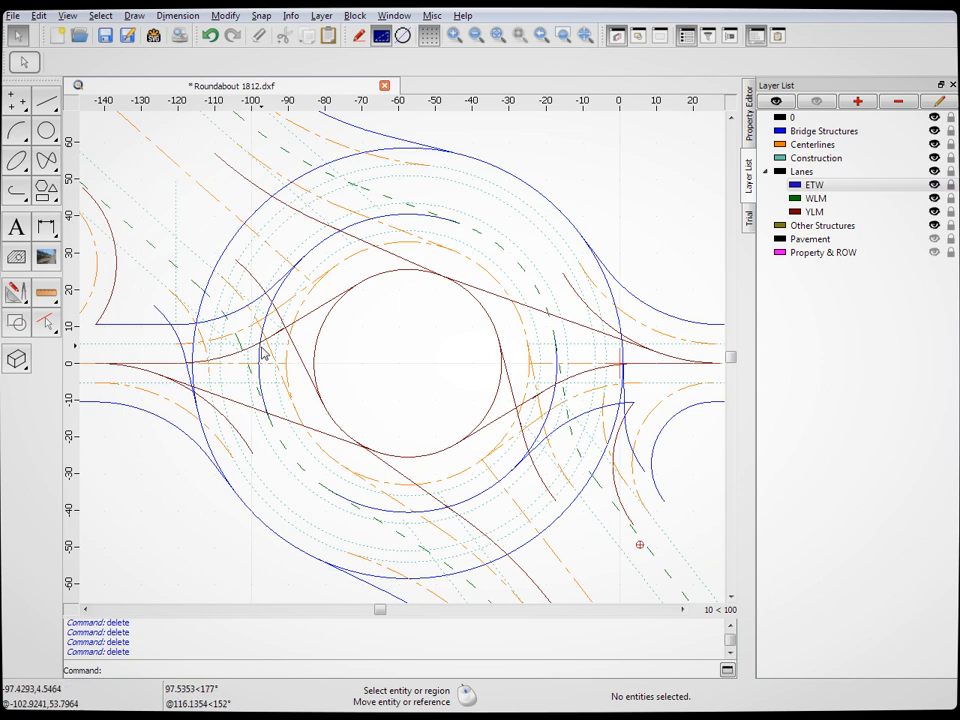
scroll(252, 352, "up", 8)
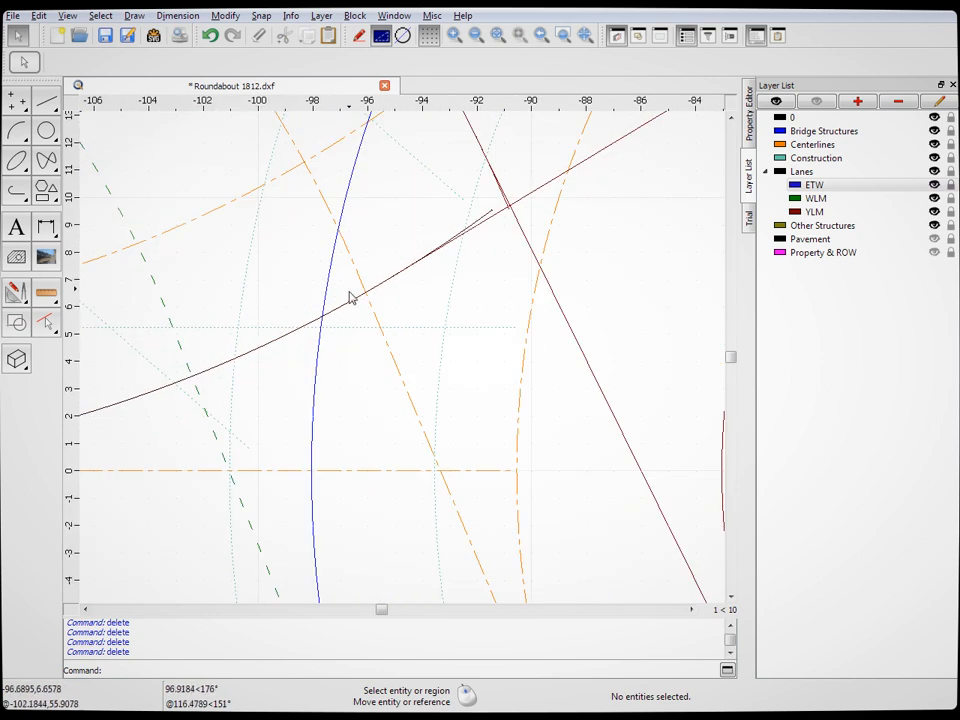
left_click(347, 305)
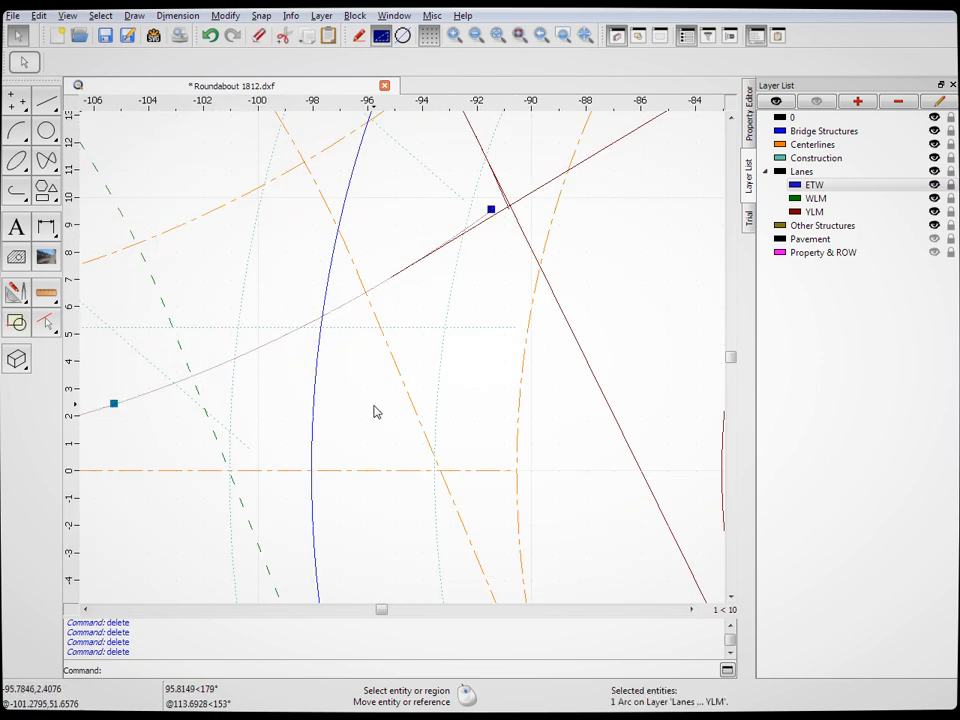
left_click(349, 300)
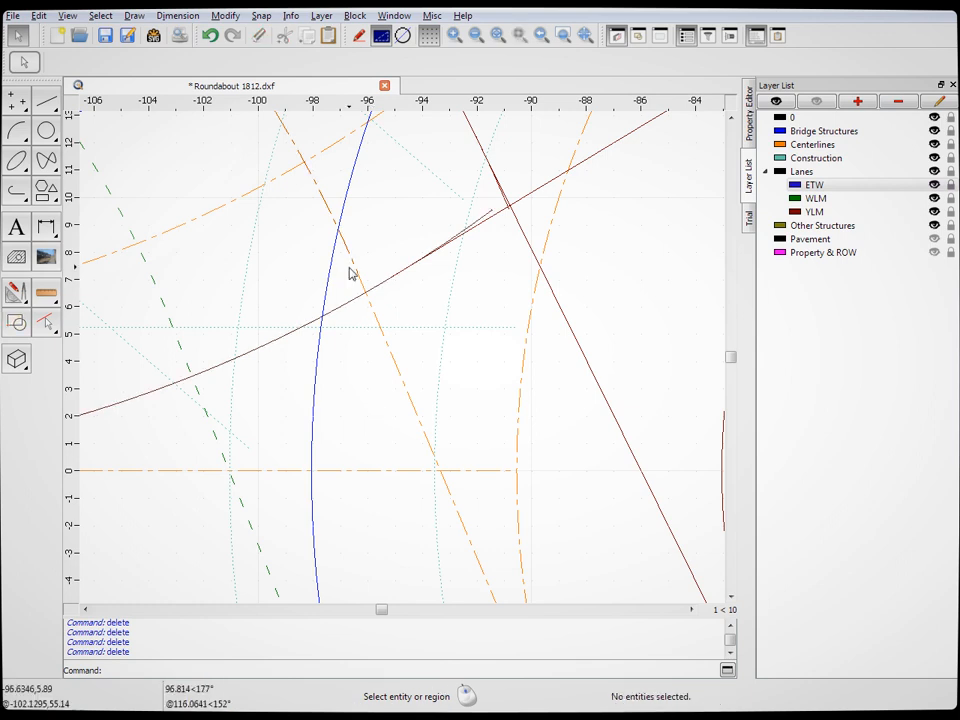
scroll(349, 271, "down", 8)
scroll(590, 324, "up", 6)
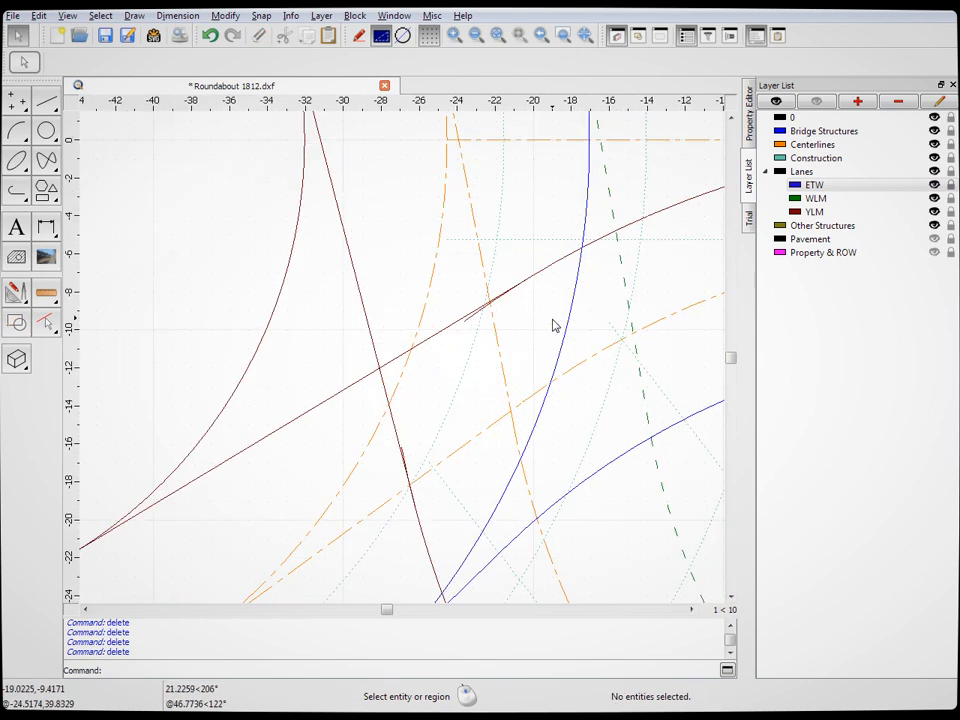
scroll(506, 300, "down", 4)
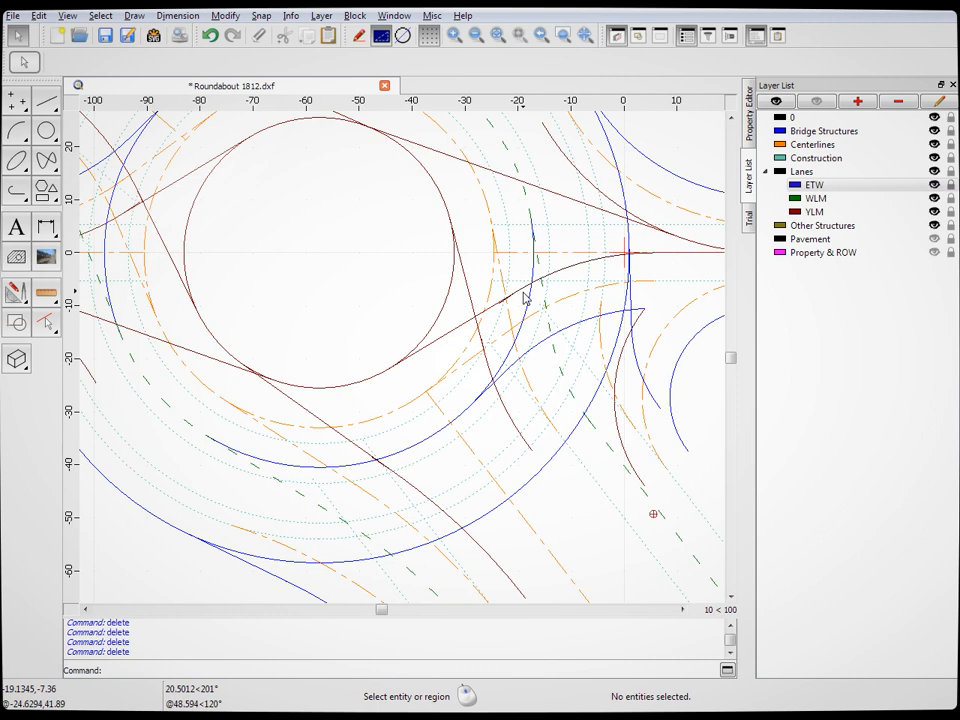
Divide the YLM arc southeast of the central island at the endpoint of its tangent line
scroll(524, 298, "up", 7)
left_click(226, 16)
left_click(252, 237)
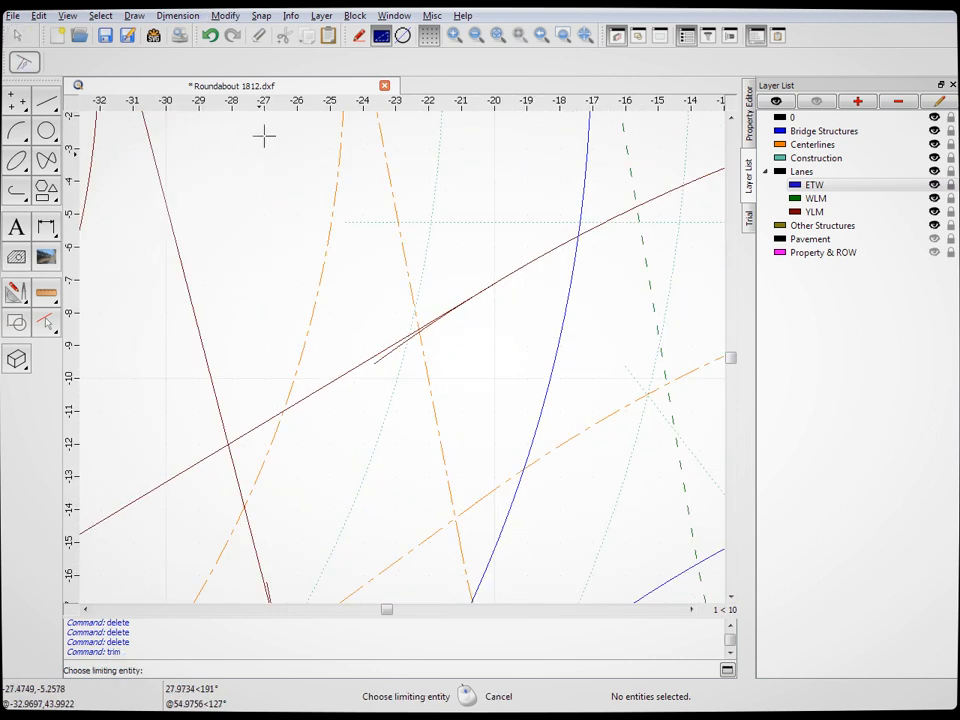
left_click(265, 352)
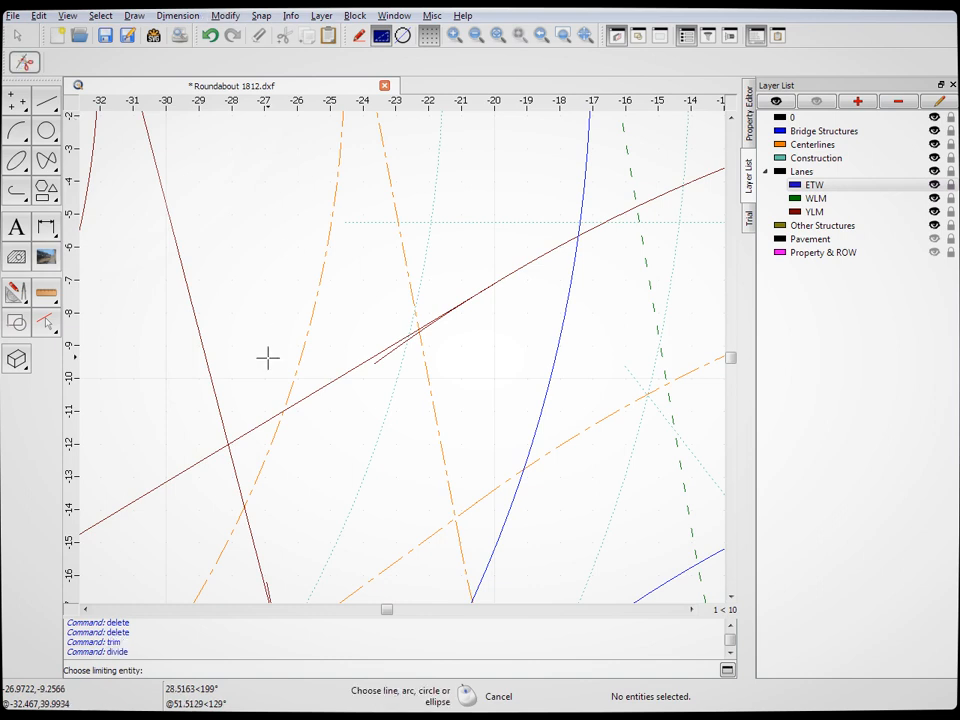
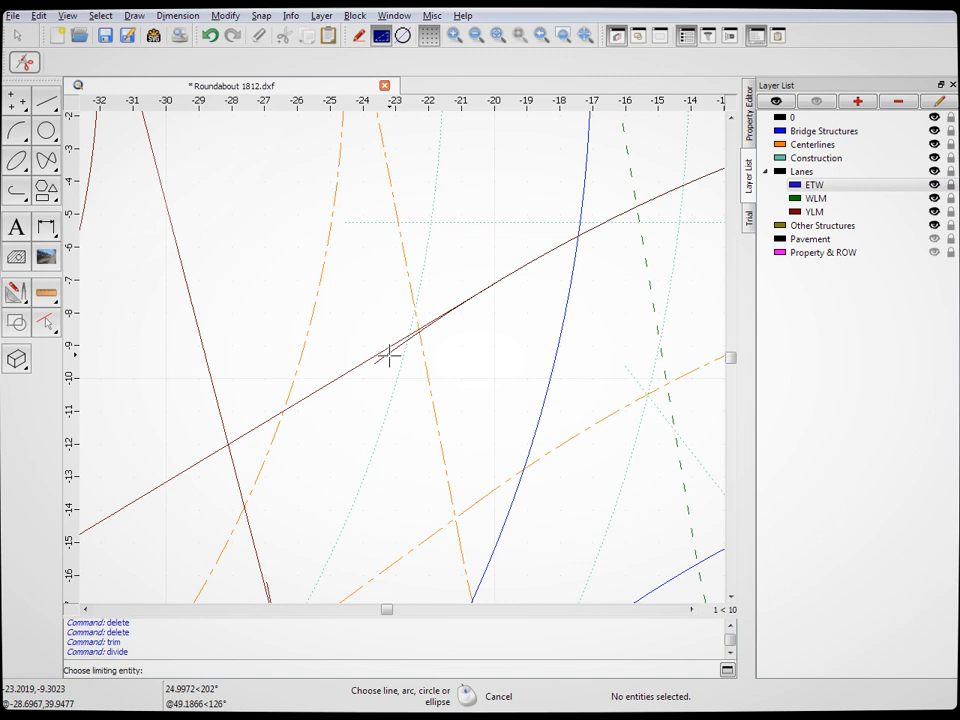
left_click(389, 355)
left_click(17, 165)
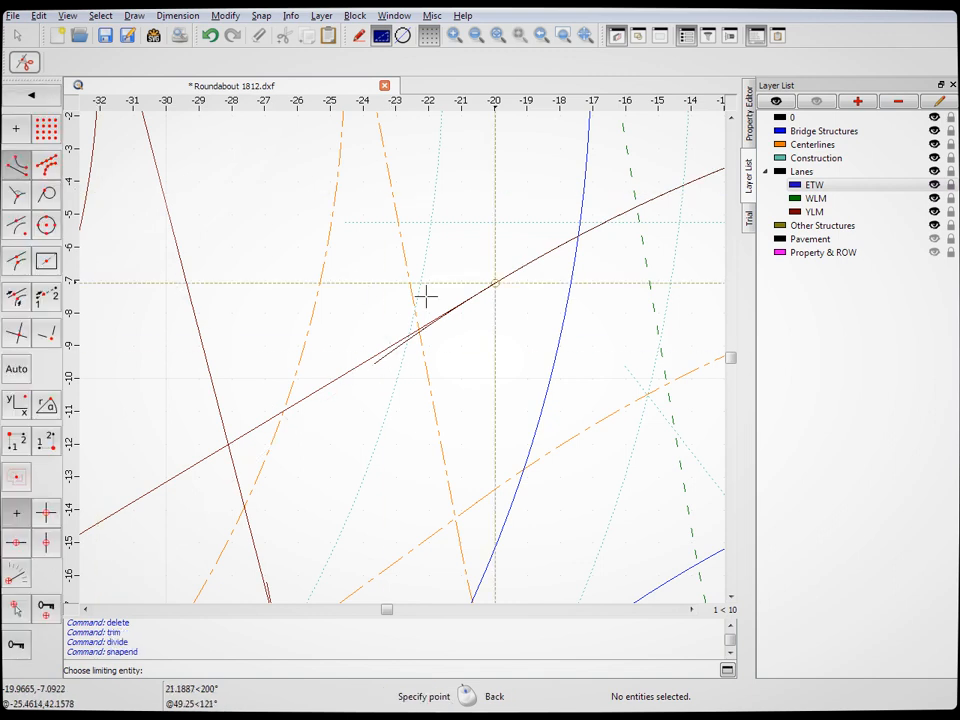
left_click(497, 285)
Divide the YLM arc west of the central island at the endpoint of its tangent line
scroll(501, 332, "down", 6)
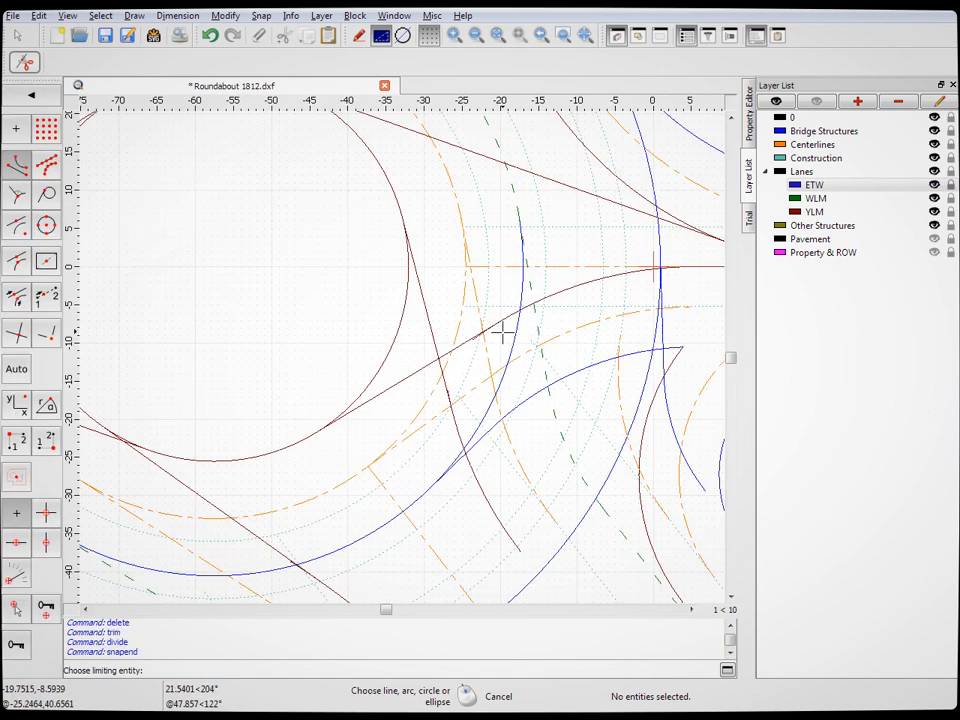
scroll(501, 332, "down", 4)
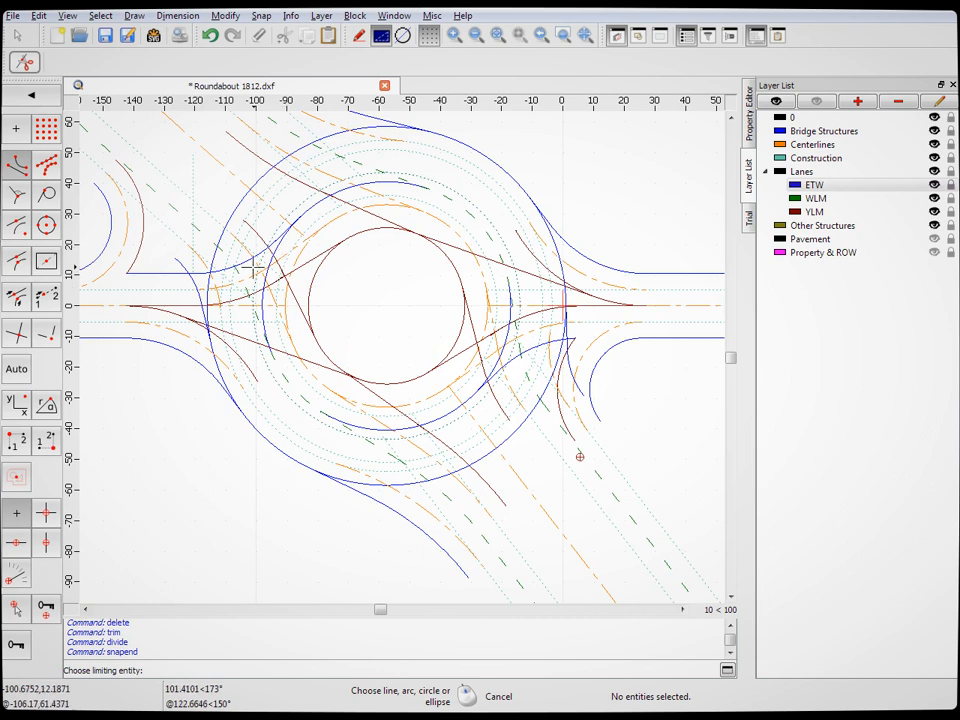
scroll(256, 269, "up", 10)
left_click(177, 383)
scroll(424, 343, "down", 4)
left_click(336, 347)
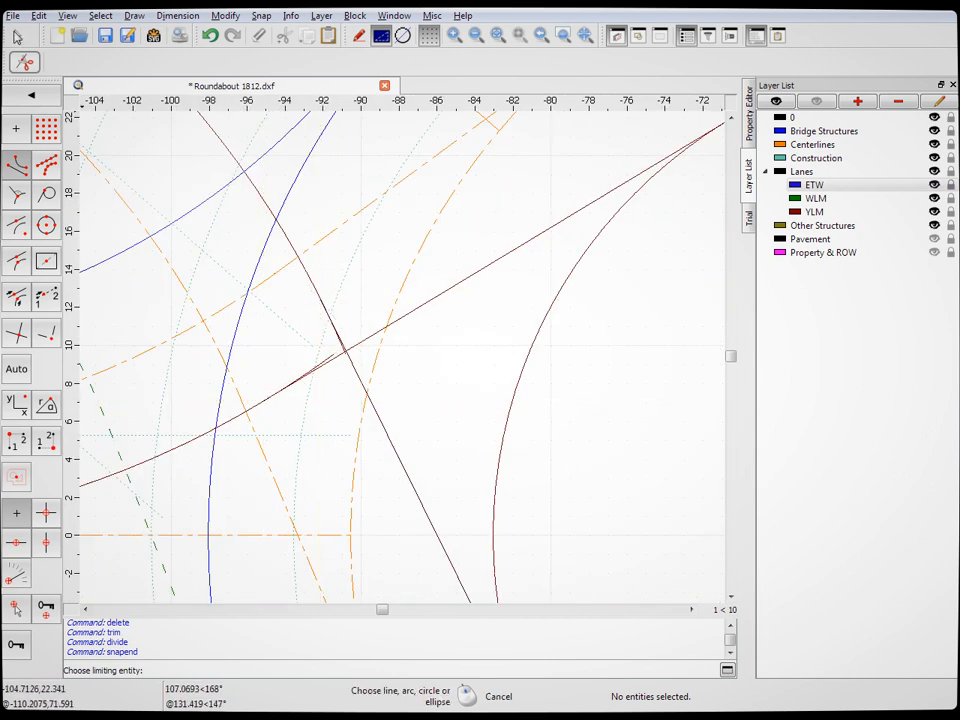
Delete the short leftover YLM arc pieces beyond the tangent points west and southeast of the central island
left_click(14, 38)
left_click(328, 360)
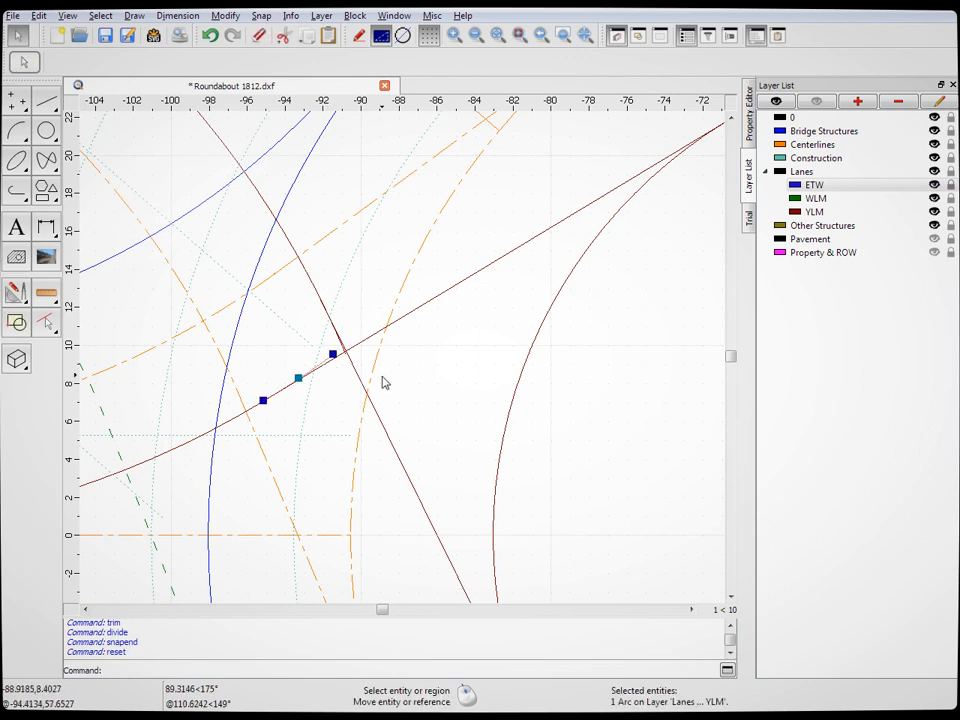
key("Delete")
scroll(385, 274, "down", 10)
scroll(577, 390, "up", 5)
scroll(577, 390, "up", 2)
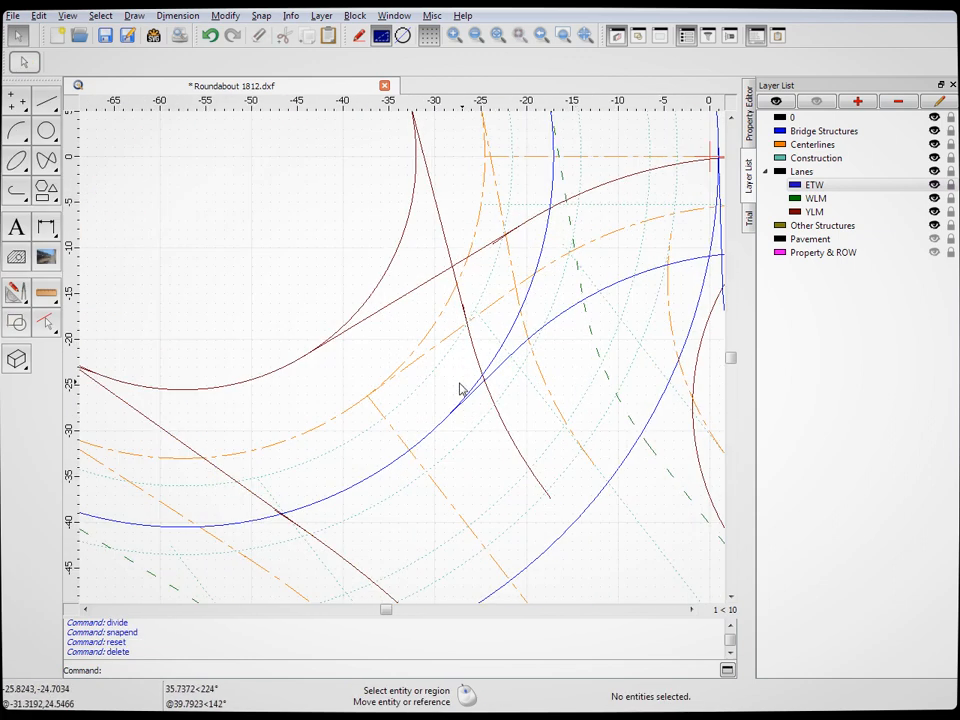
left_click(496, 249)
key("Delete")
Divide the YLM arc on the roundabout's west leg at the endpoint of the long tangent line to the central island
scroll(431, 328, "down", 8)
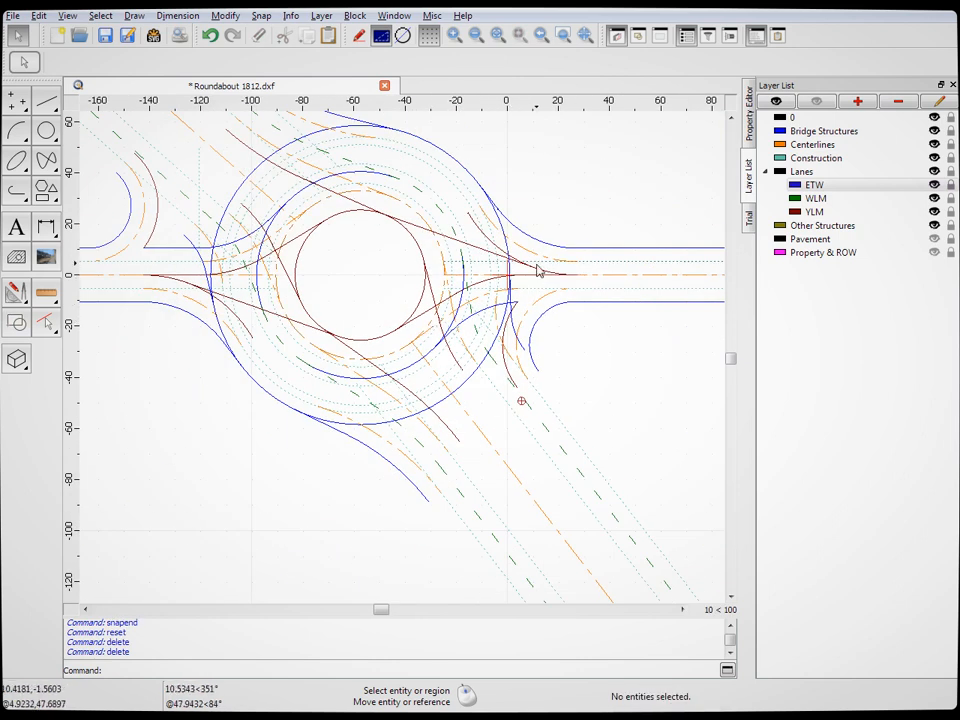
scroll(536, 285, "up", 8)
scroll(430, 228, "down", 10)
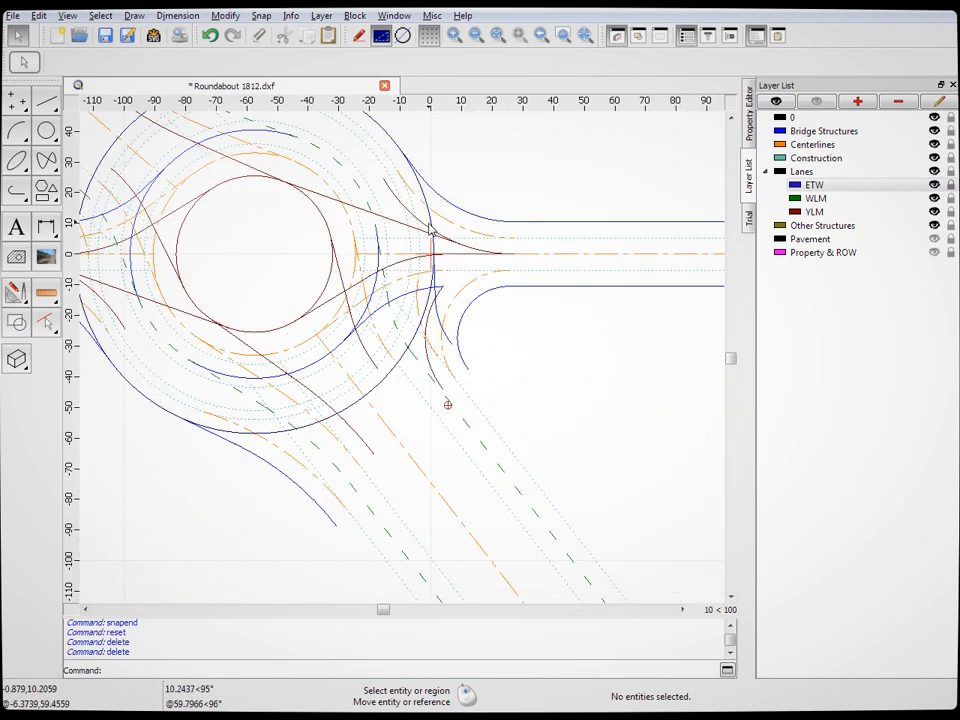
scroll(199, 277, "up", 3)
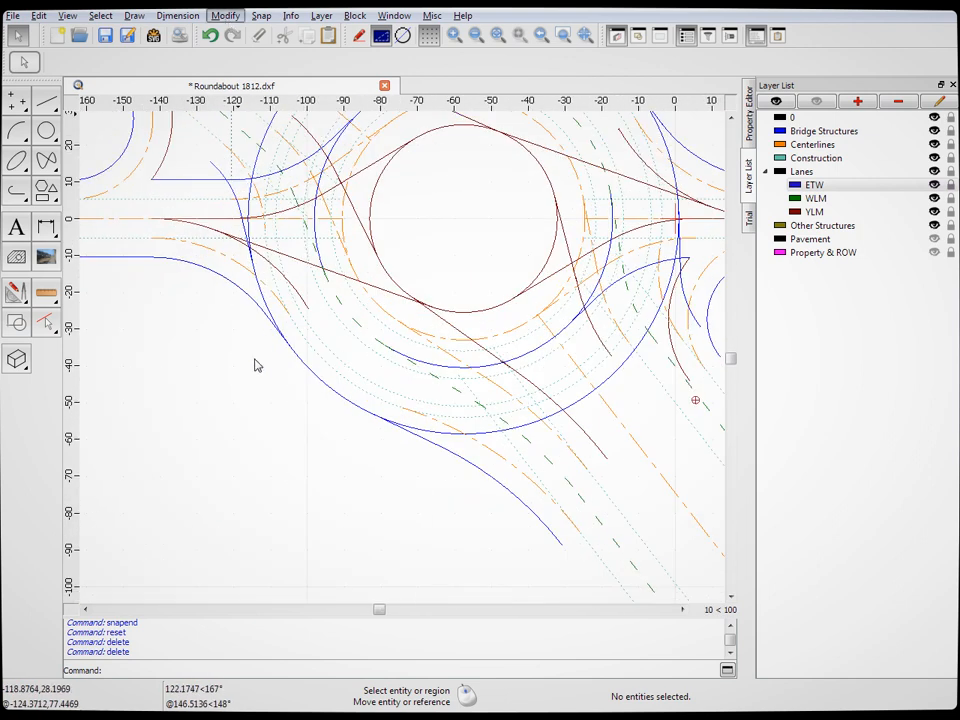
scroll(205, 200, "up", 8)
left_click(456, 433)
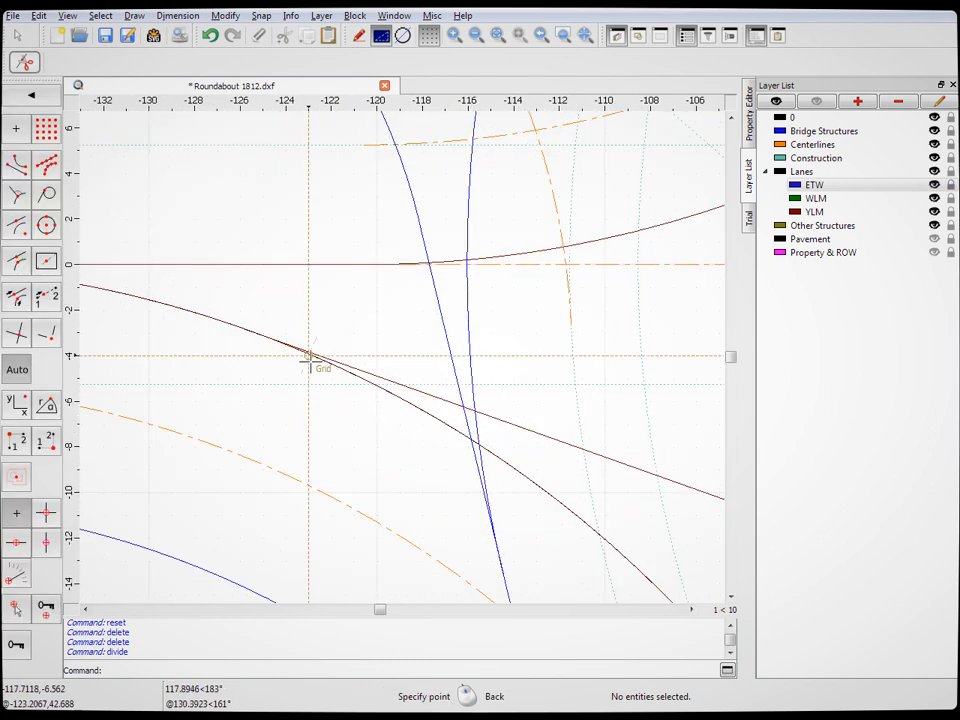
key("s")
key("e")
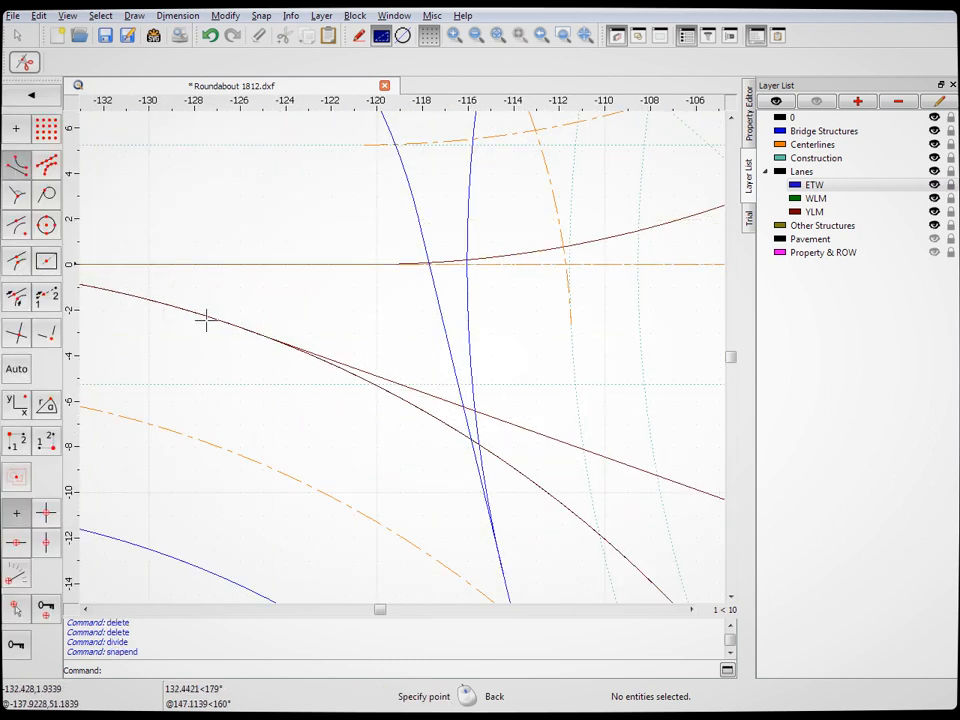
left_click(279, 338)
Divide the YLM arc on the roundabout's east leg at the endpoint of its long tangent line
scroll(262, 392, "down", 8)
scroll(566, 346, "up", 6)
left_click(451, 328)
left_click(543, 381)
Delete the leftover YLM arc pieces that curve away from the long tangent lines on the east and west legs
left_click(17, 36)
left_click(422, 308)
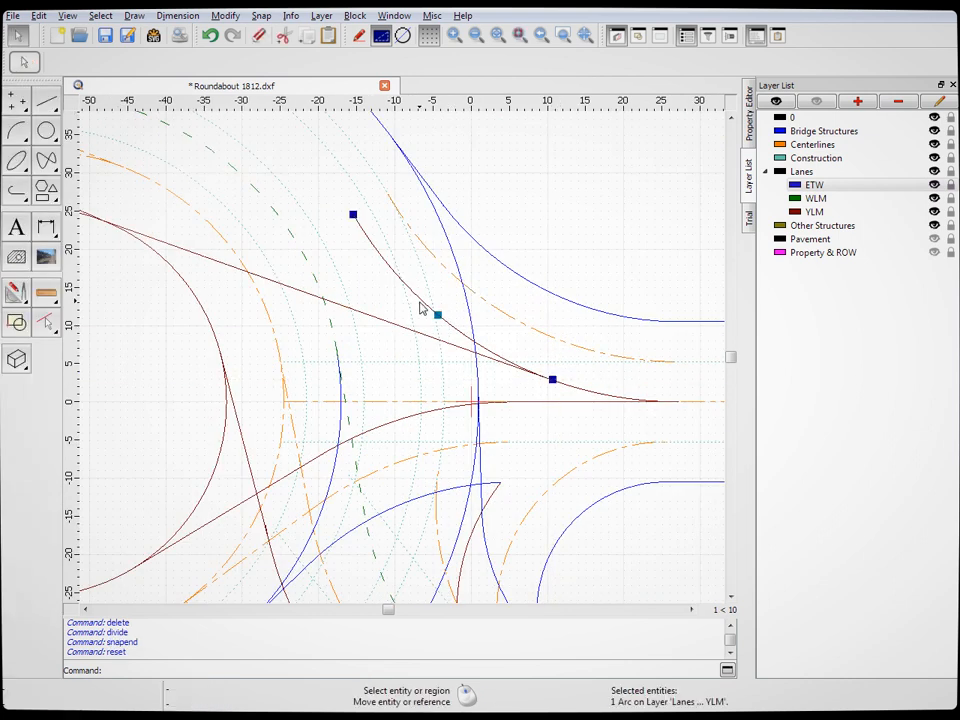
key("Delete")
scroll(494, 288, "down", 5)
scroll(178, 366, "up", 6)
left_click(285, 298)
key("Delete")
scroll(272, 407, "down", 6)
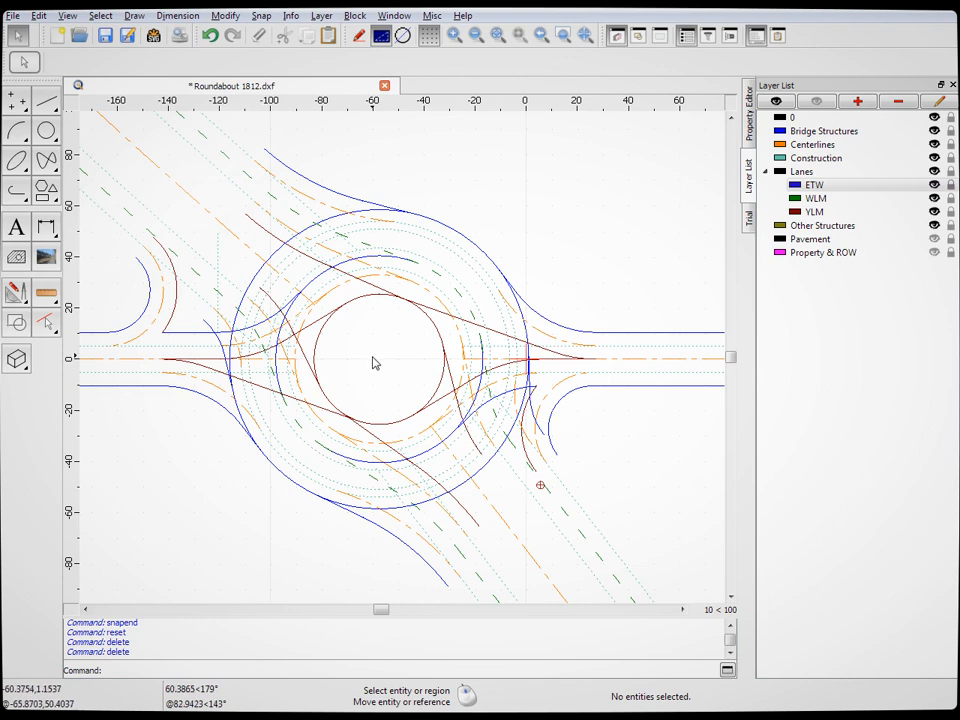
Divide the inner ETW arc at the endpoint of the joining edge curve northwest of the central island
scroll(276, 350, "up", 6)
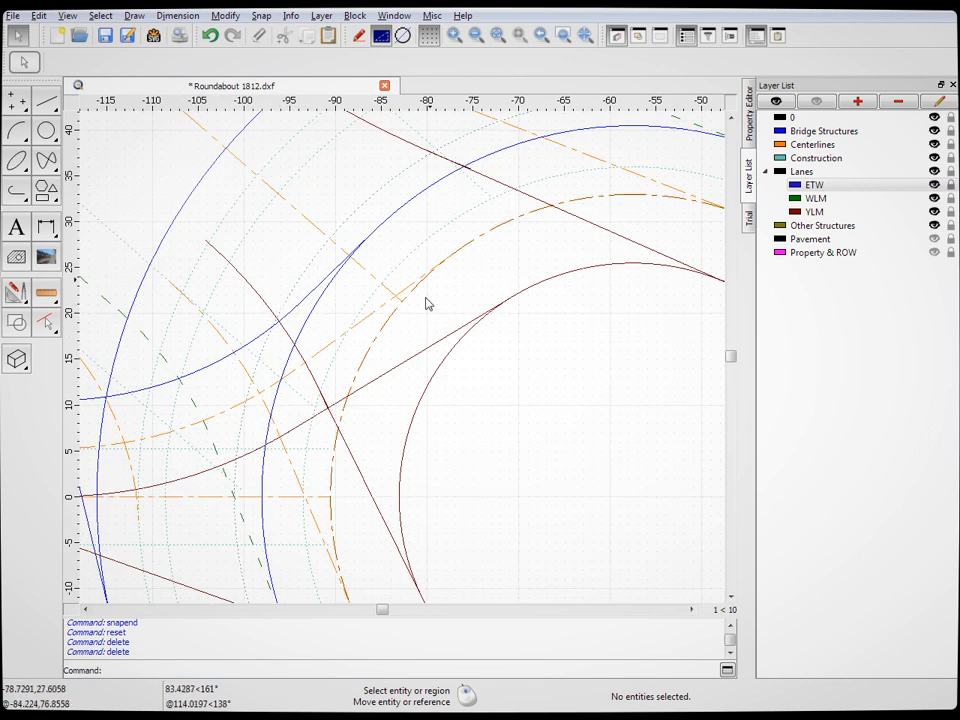
scroll(446, 452, "down", 6)
scroll(474, 450, "down", 2)
scroll(444, 387, "up", 5)
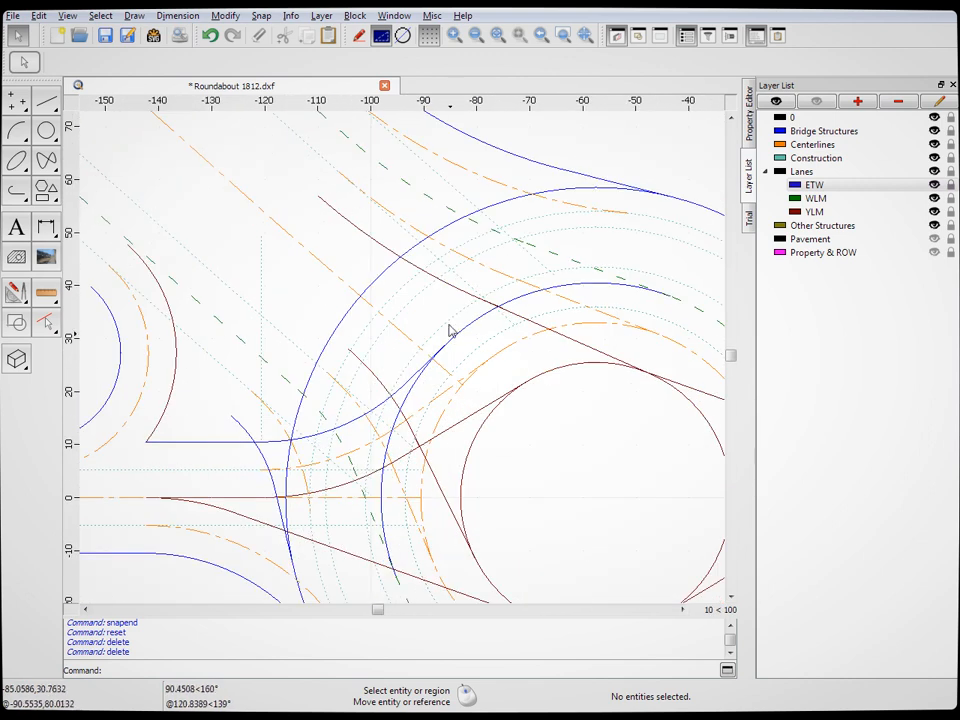
scroll(420, 380, "down", 4)
scroll(522, 412, "up", 1)
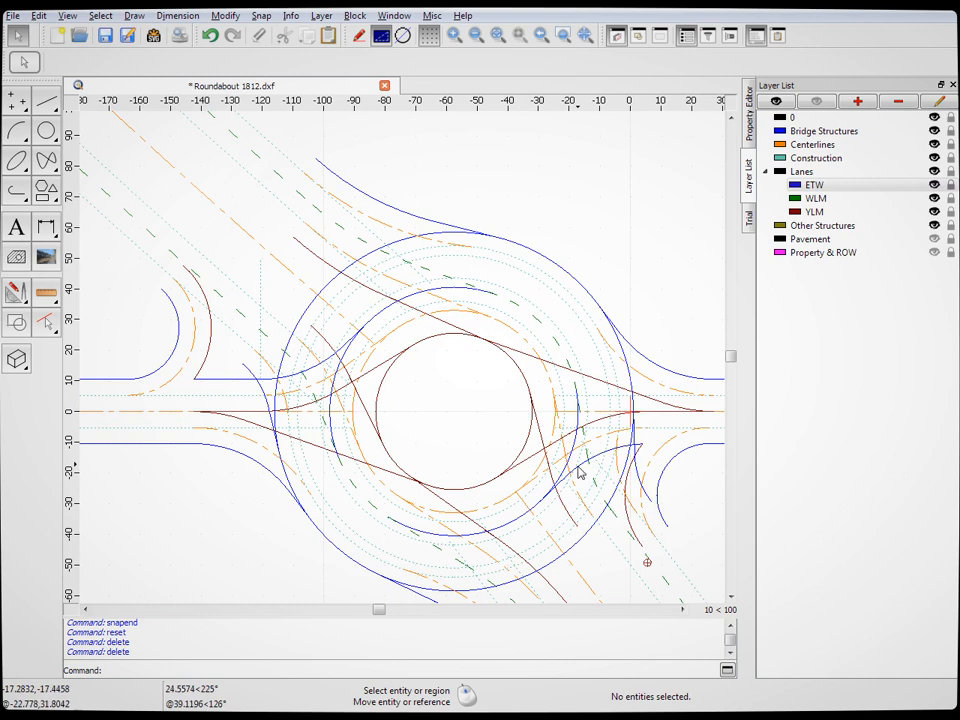
left_click(240, 20)
left_click(280, 358)
scroll(350, 352, "up", 4)
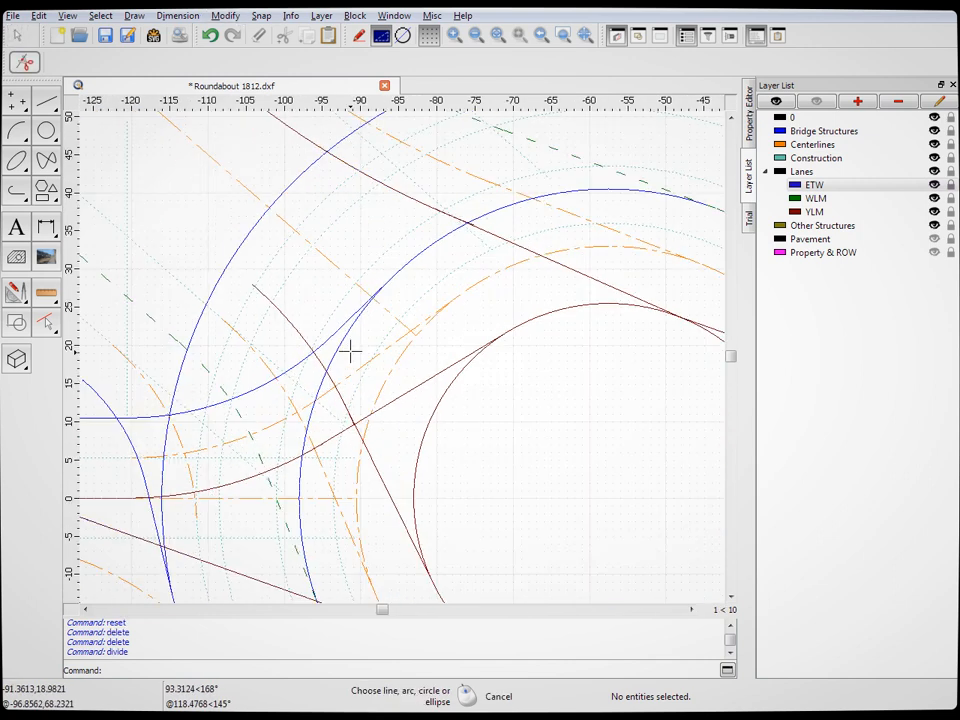
left_click(345, 342)
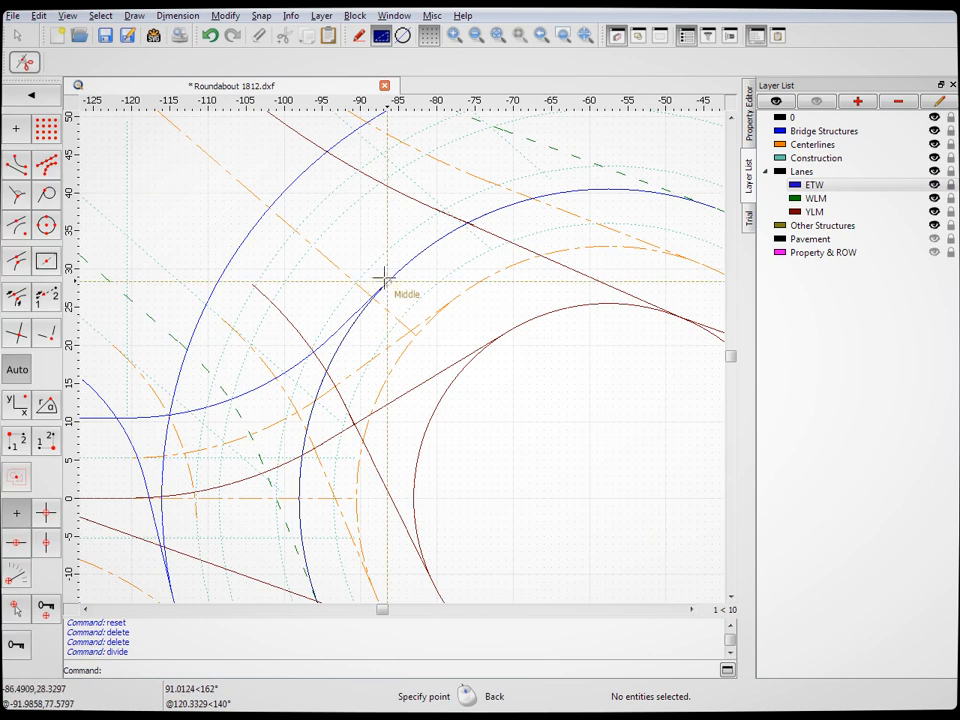
left_click(19, 172)
left_click(387, 286)
Divide the inner ETW arc at the endpoint of the joining edge curve southeast of the central island
scroll(585, 491, "down", 5)
scroll(589, 499, "up", 5)
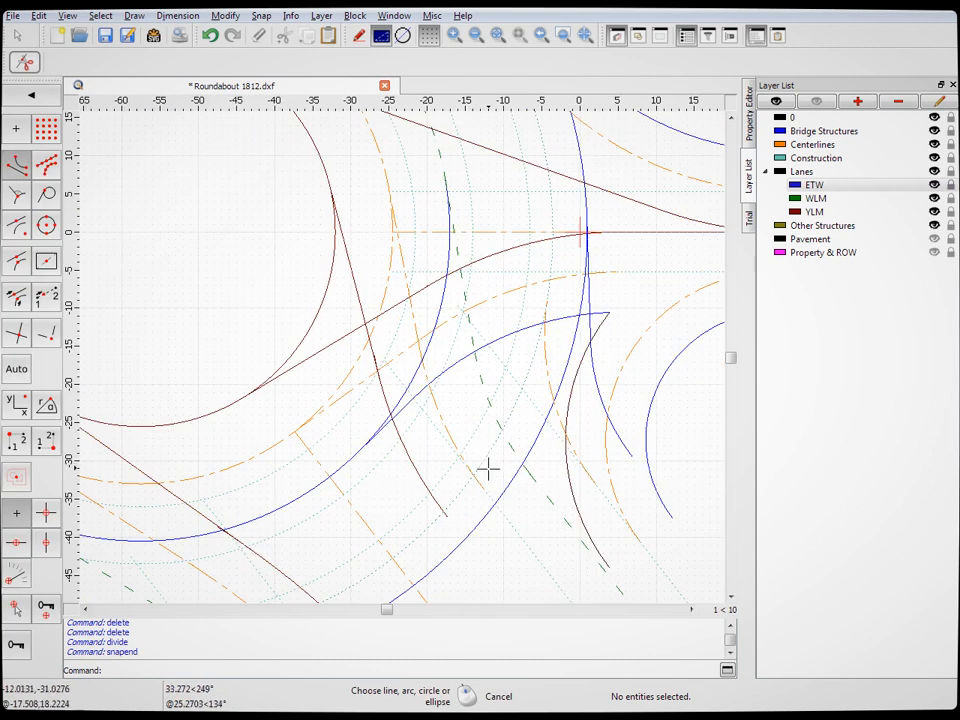
left_click(428, 343)
left_click(365, 444)
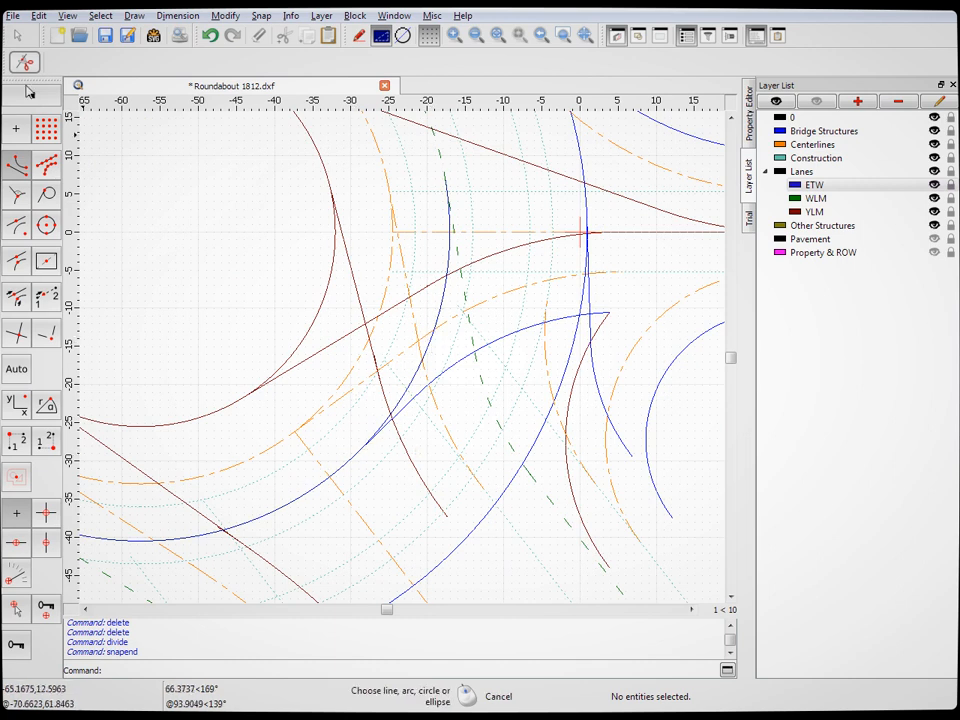
Delete the leftover inner ETW arc pieces on the east and west sides of the central island
left_click(19, 35)
left_click(446, 306)
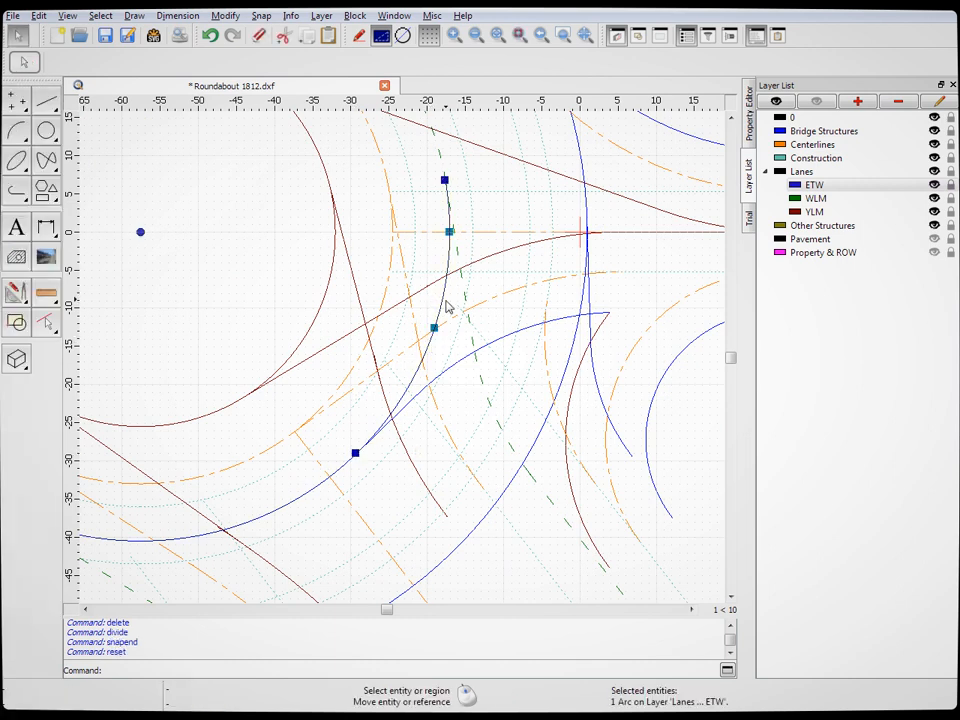
key("Delete")
scroll(371, 311, "down", 3)
scroll(392, 279, "up", 3)
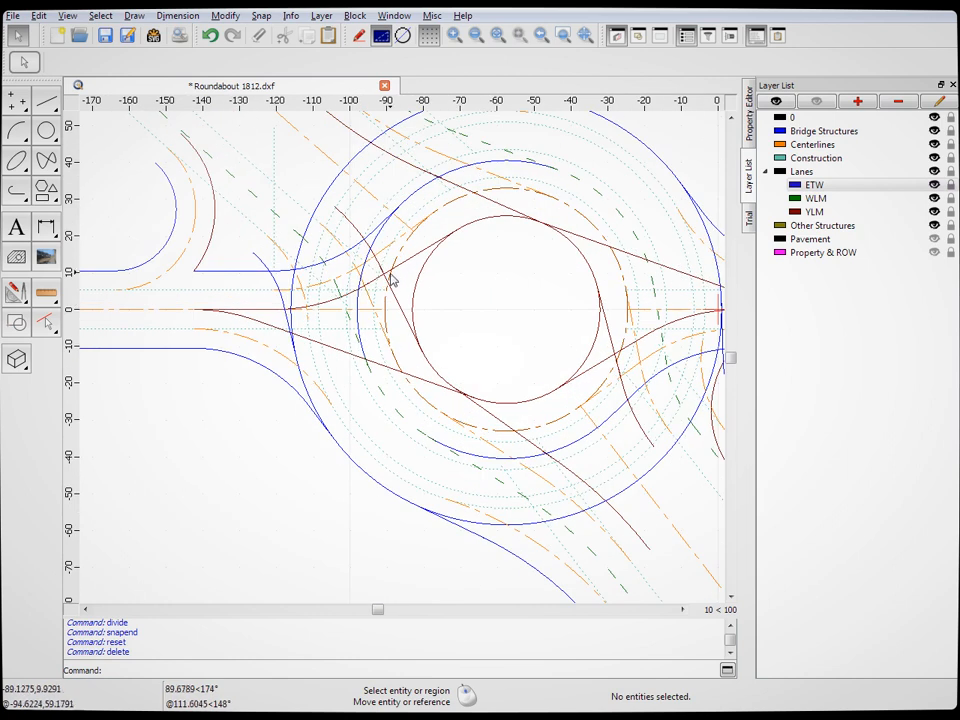
left_click(376, 246)
key("Delete")
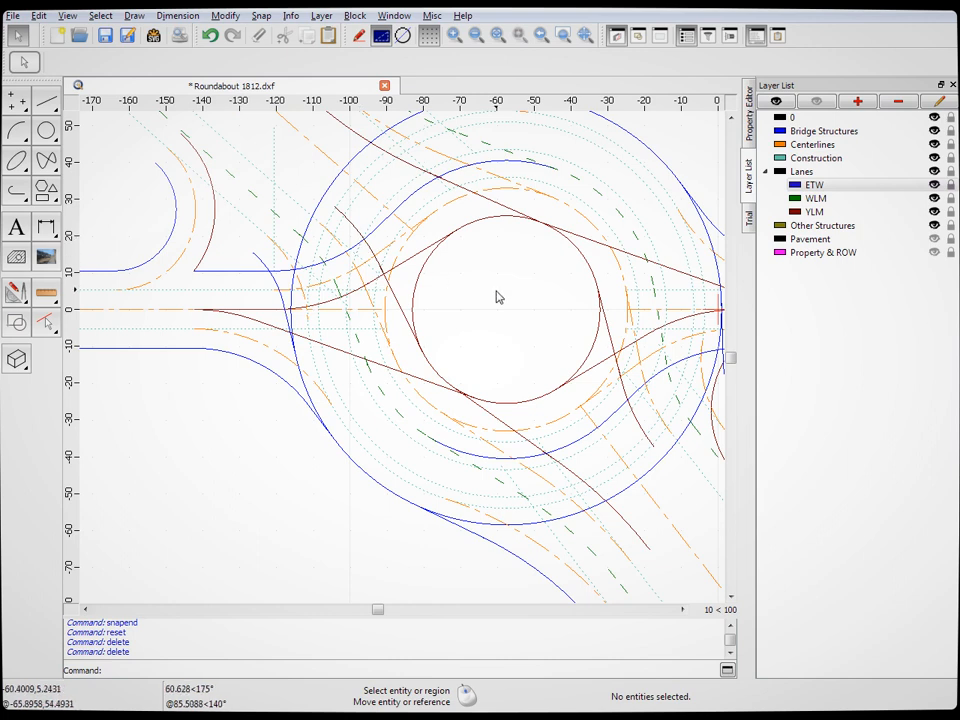
scroll(445, 180, "up", 10)
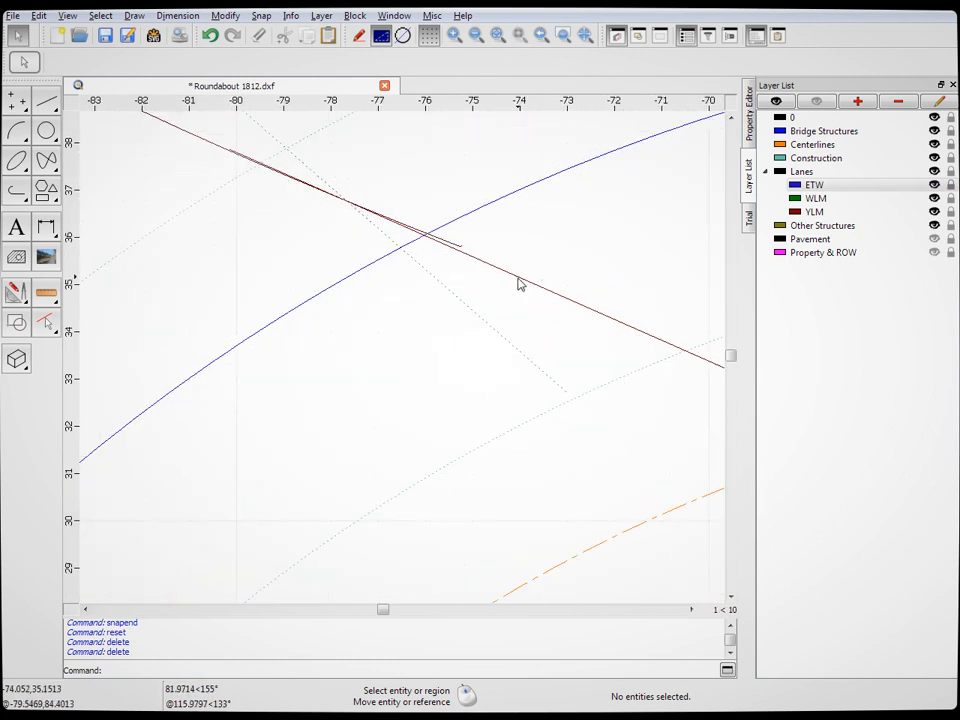
Divide the YLM arc of the northwest leg at the endpoint of the tangent line that heads toward the central island
left_click(517, 279)
key("Escape")
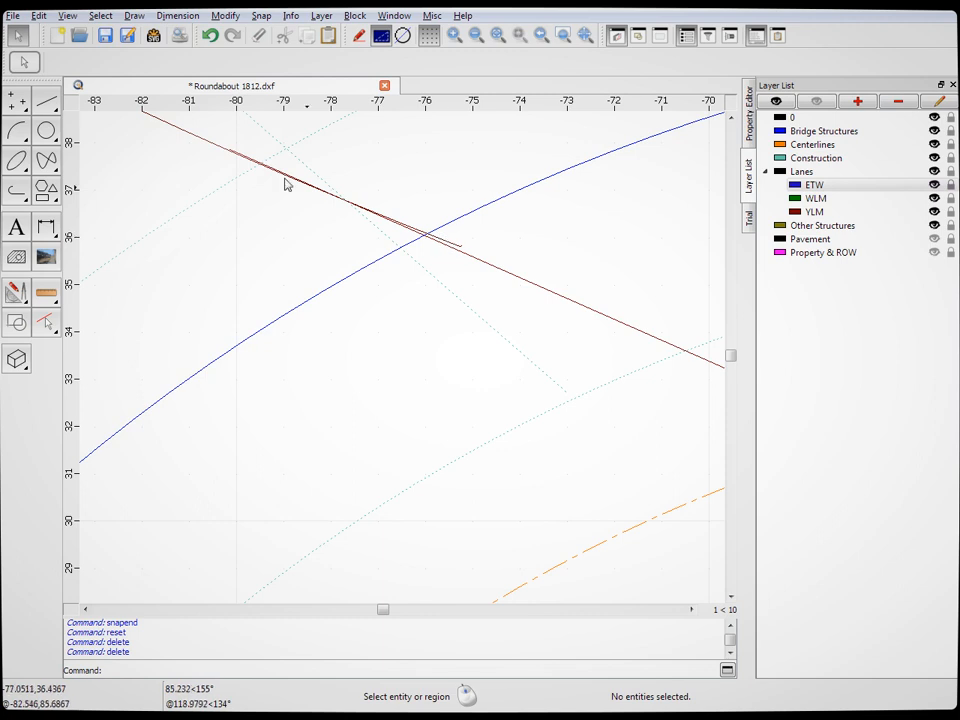
key("d")
key("i")
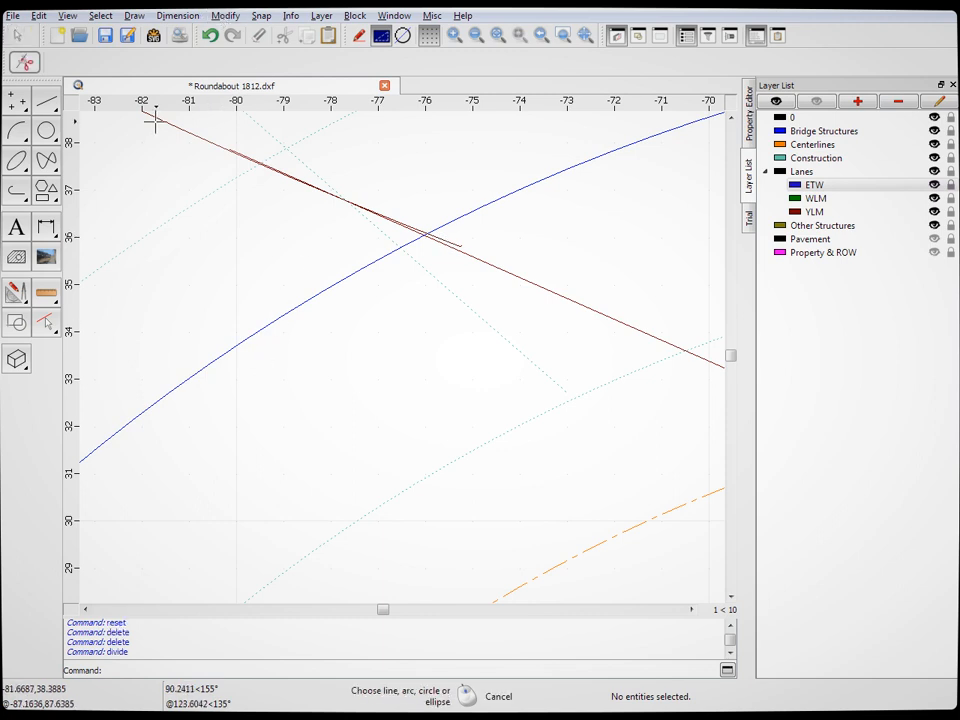
left_click(157, 120)
key("s")
key("e")
left_click(228, 150)
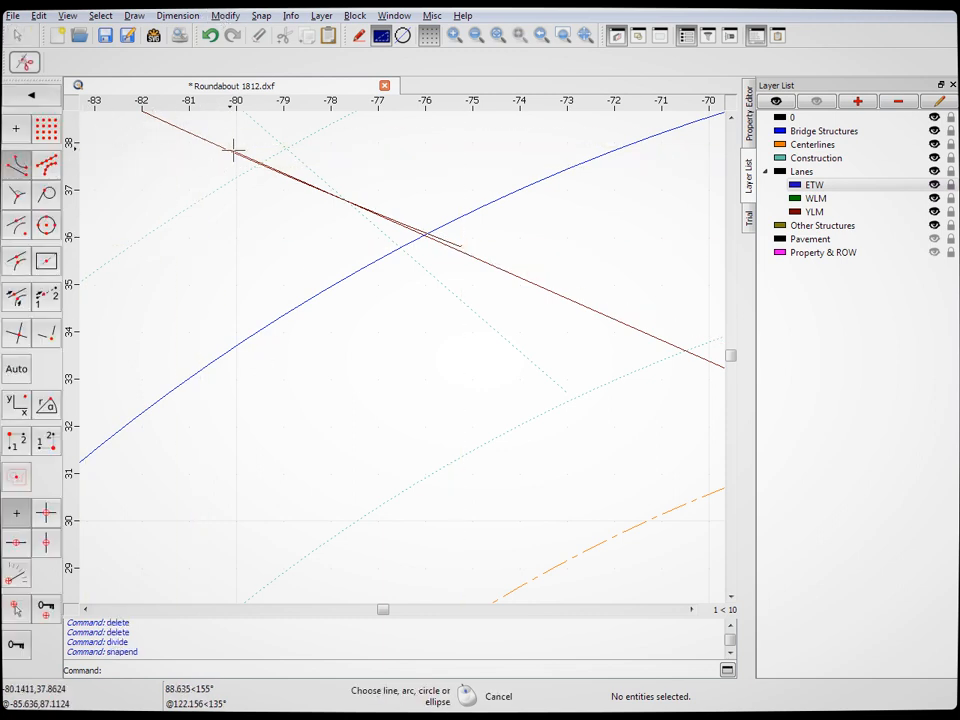
Delete the leftover YLM arc piece that overlaps the tangent line northwest of the central island
scroll(226, 142, "up", 5)
scroll(236, 172, "up", 3)
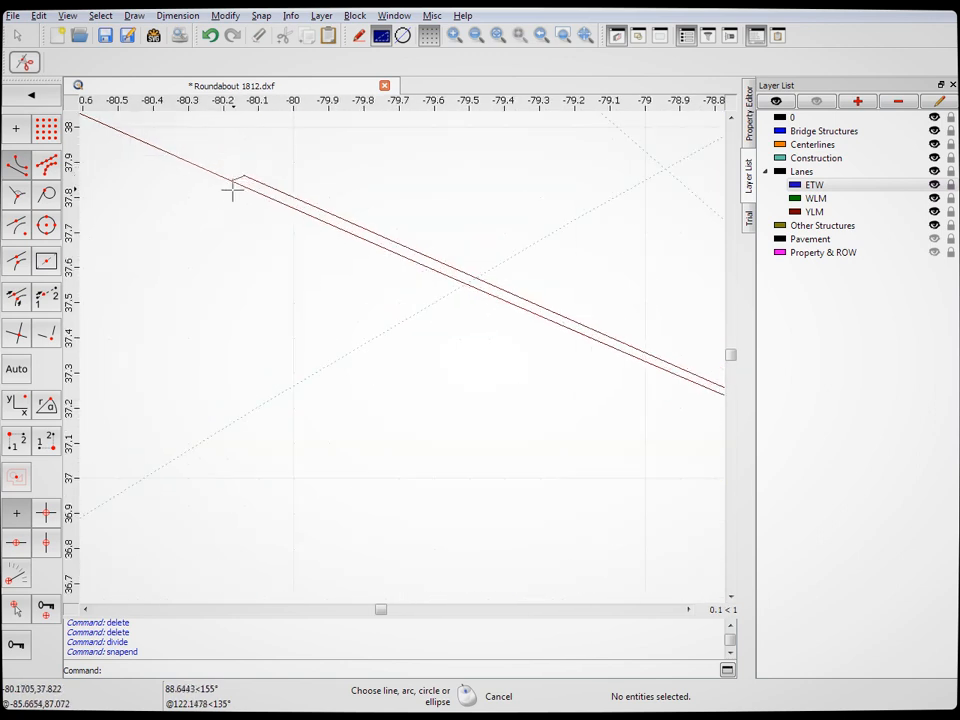
scroll(240, 189, "up", 6)
scroll(480, 265, "down", 3)
scroll(489, 339, "up", 3)
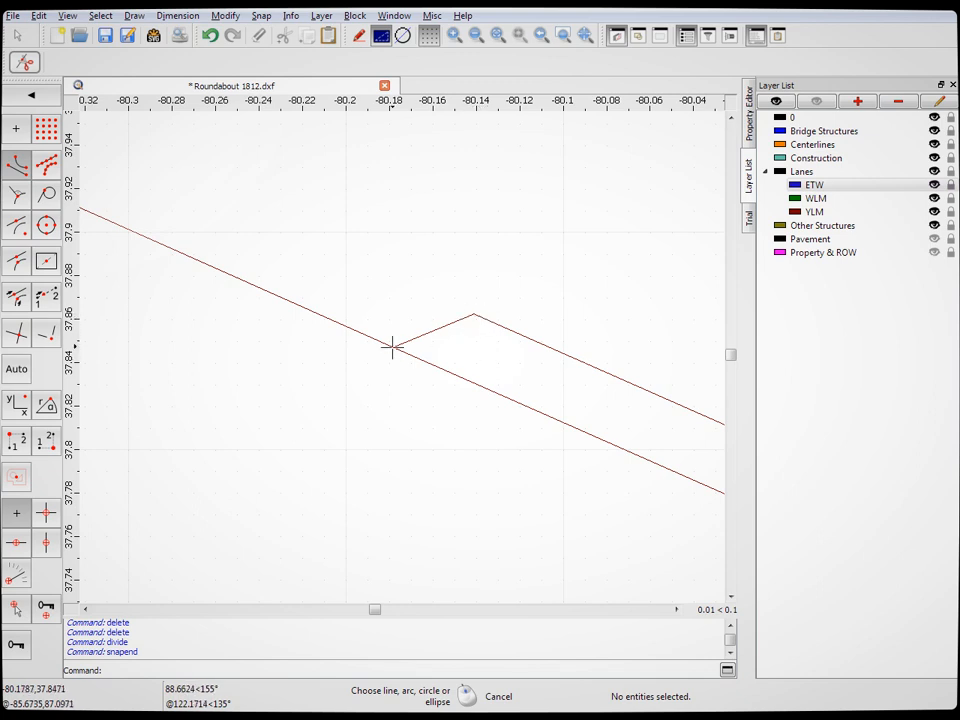
scroll(467, 317, "down", 10)
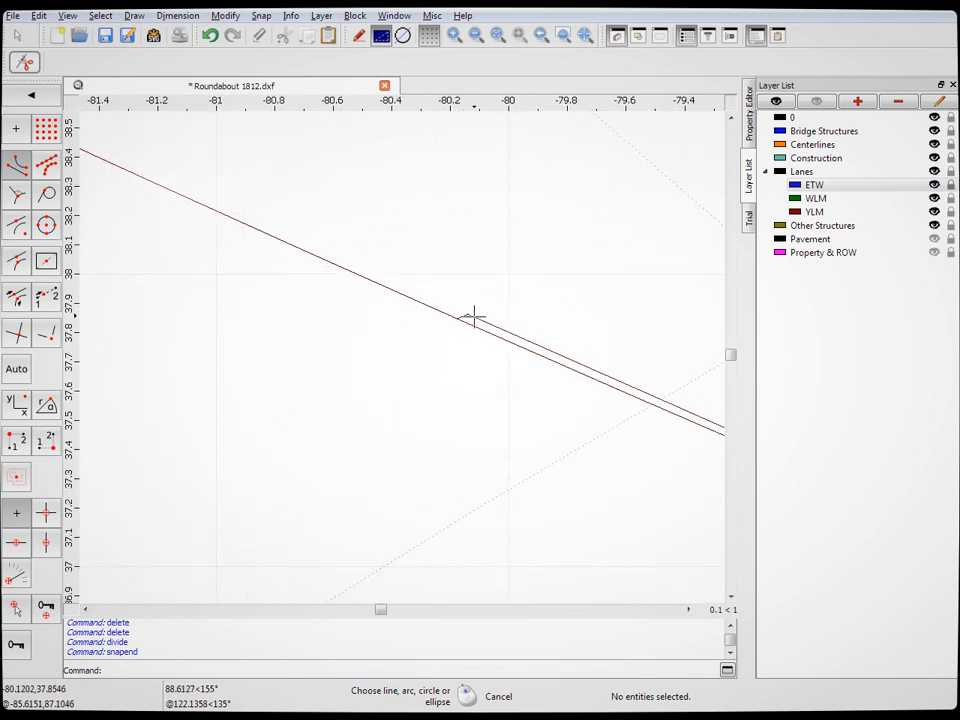
scroll(400, 290, "down", 8)
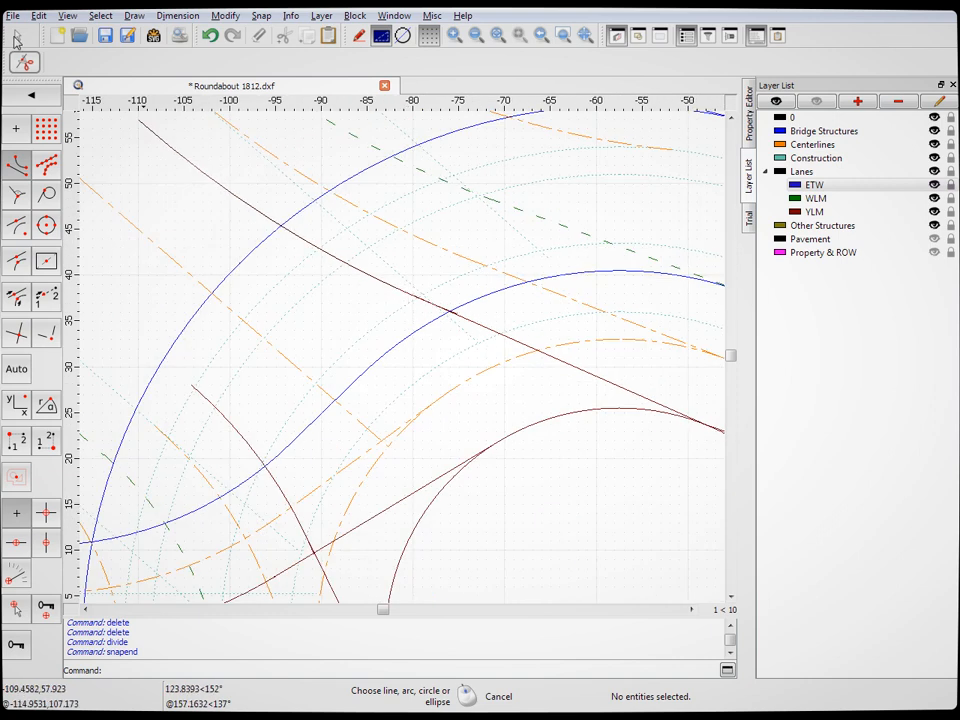
key("Escape")
scroll(467, 317, "up", 5)
left_click(469, 321)
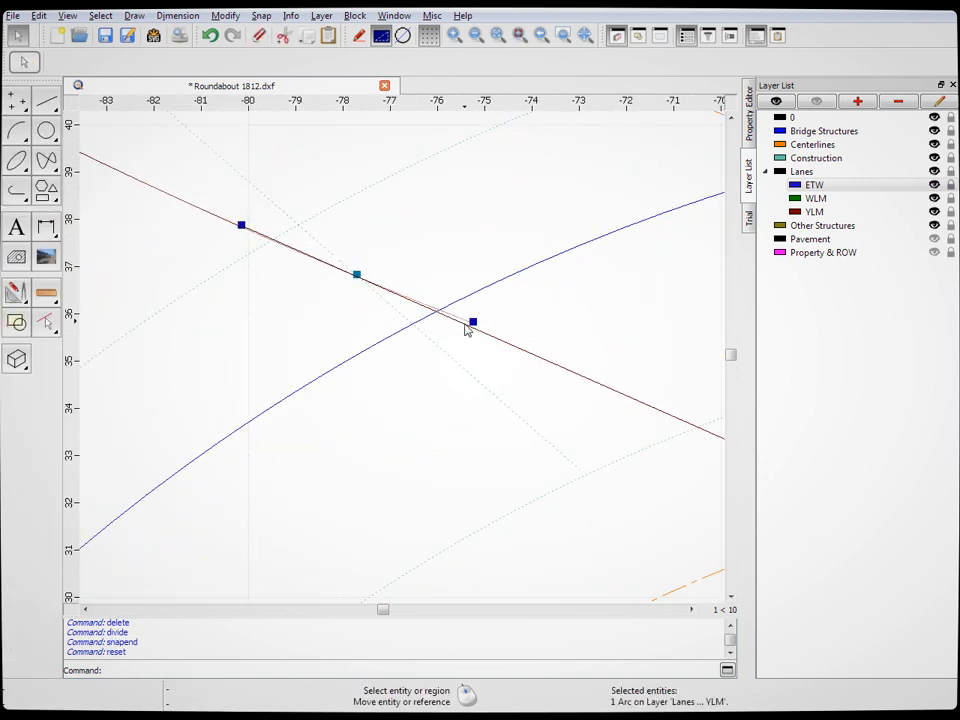
key("Delete")
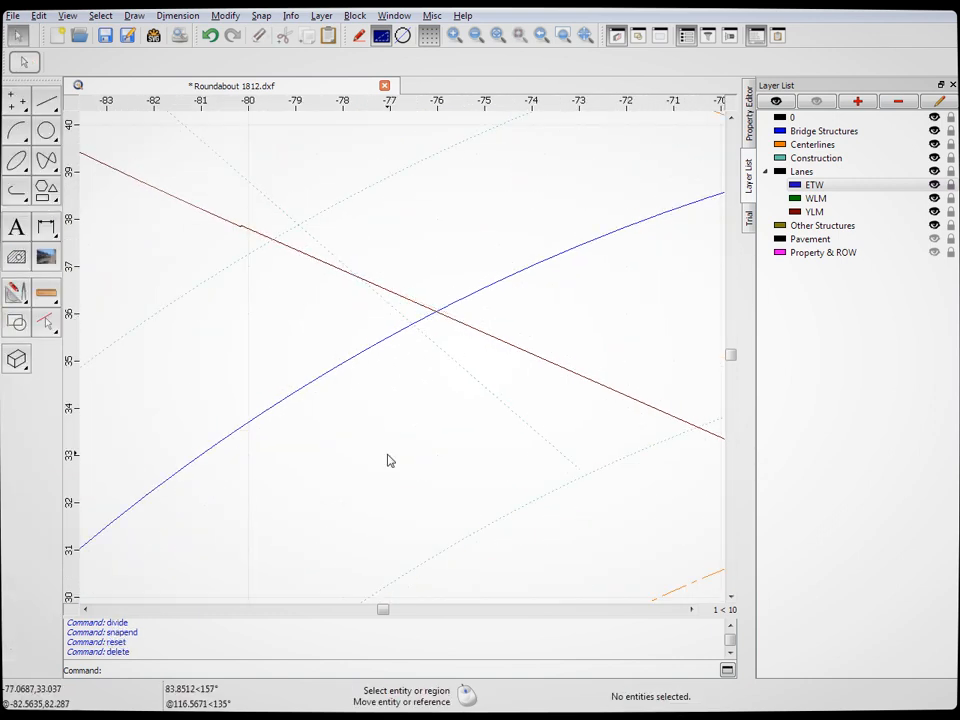
Divide the YLM arc of the southeast leg at the tangent line's endpoint and delete the leftover piece toward the island
scroll(238, 230, "up", 4)
scroll(328, 251, "down", 10)
scroll(420, 468, "up", 4)
scroll(410, 420, "up", 5)
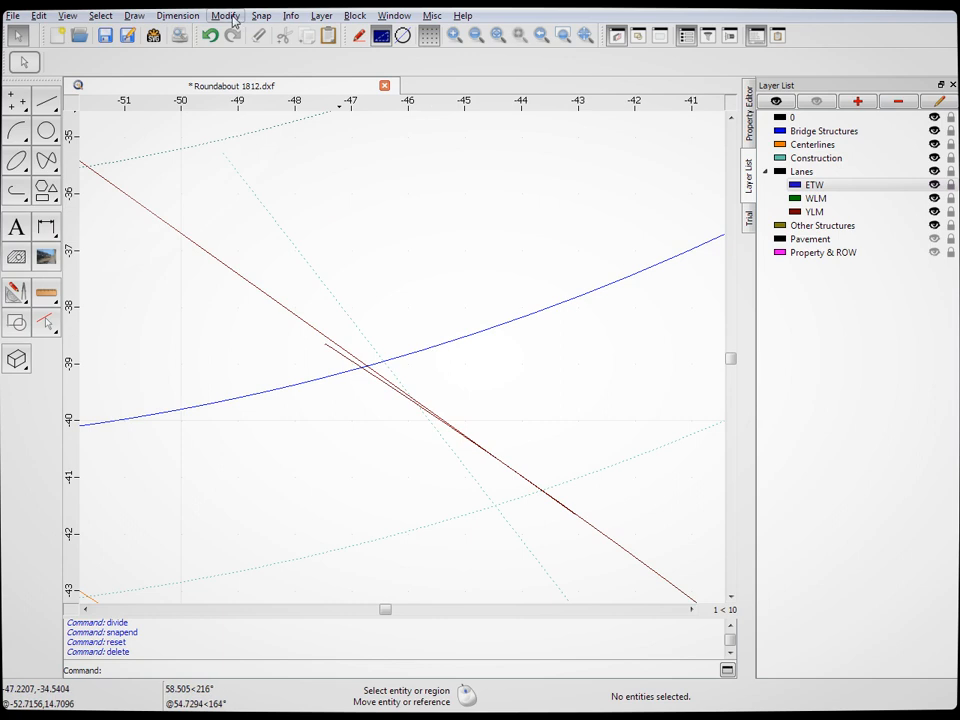
mouse_move(233, 19)
left_click(248, 363)
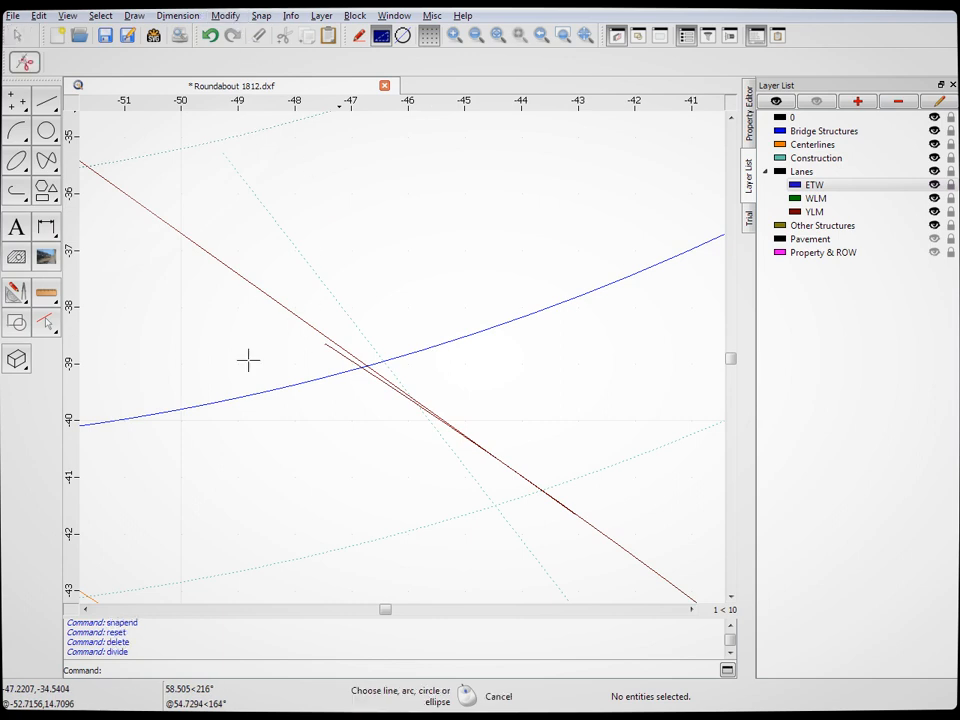
left_click(677, 585)
left_click(16, 165)
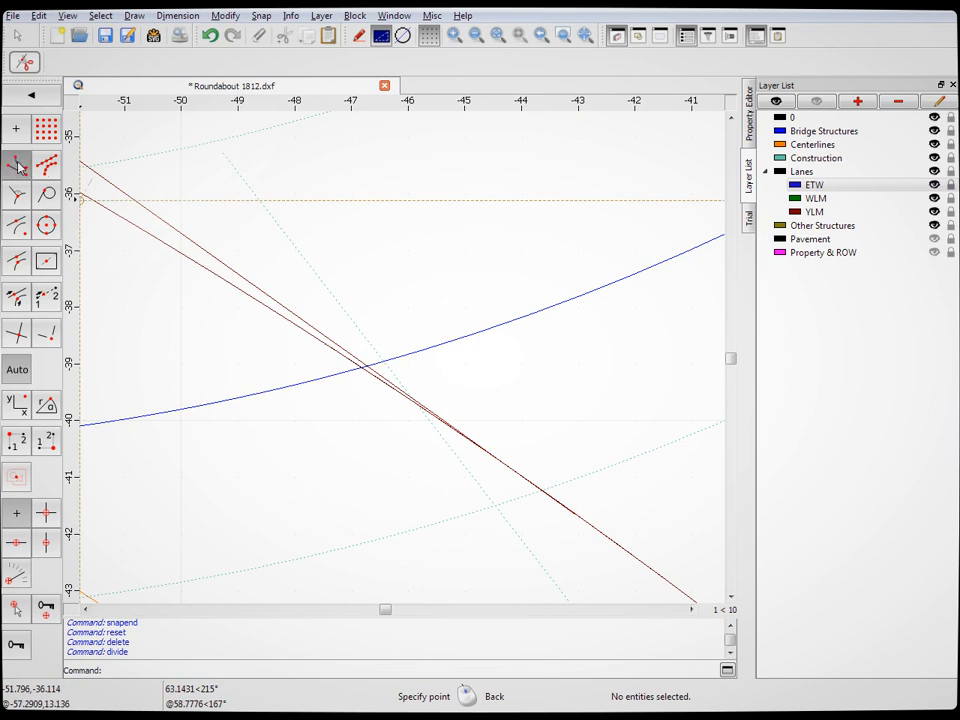
left_click(570, 510)
left_click(17, 35)
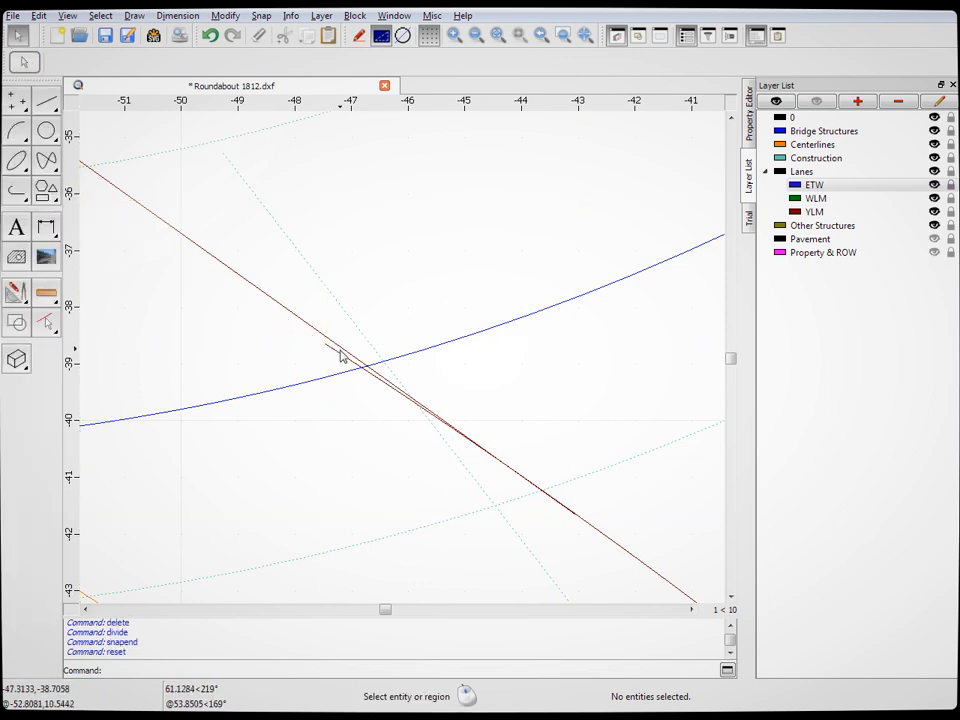
left_click(341, 356)
key("Delete")
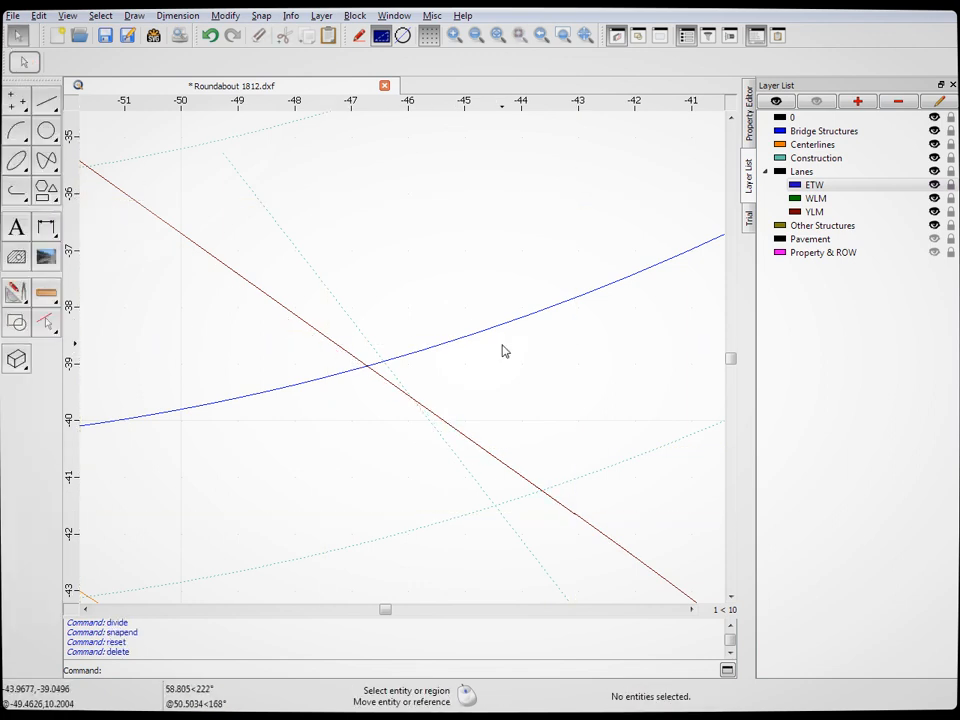
Draw ETW lines parallel to the outer construction lines on both sides of the northwest leg at a distance of 6
scroll(456, 339, "down", 10)
scroll(430, 309, "up", 3)
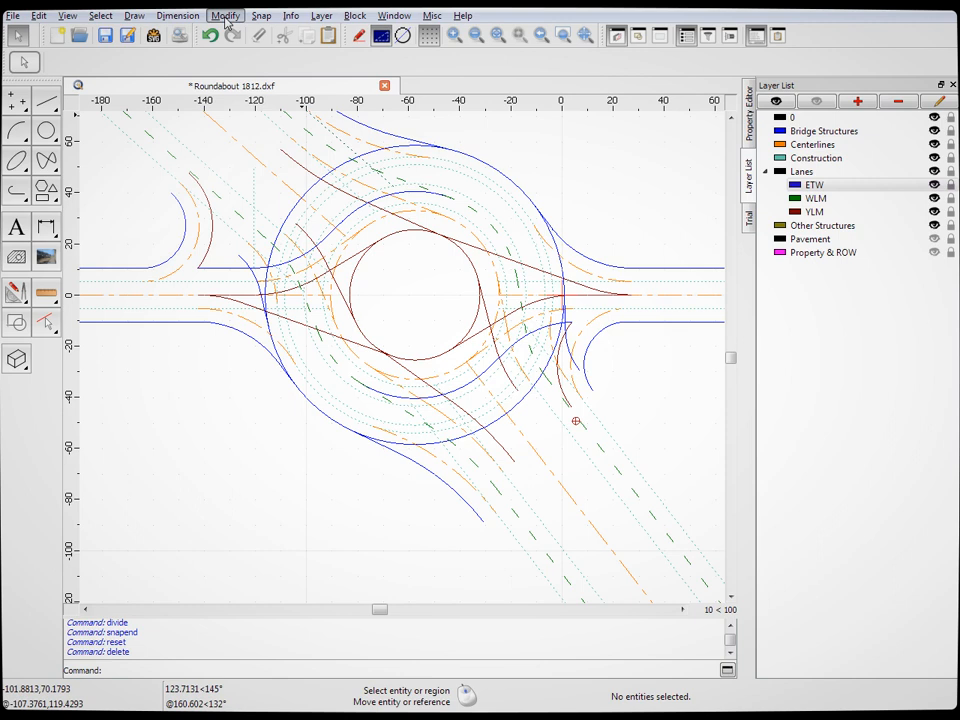
scroll(306, 311, "down", 3)
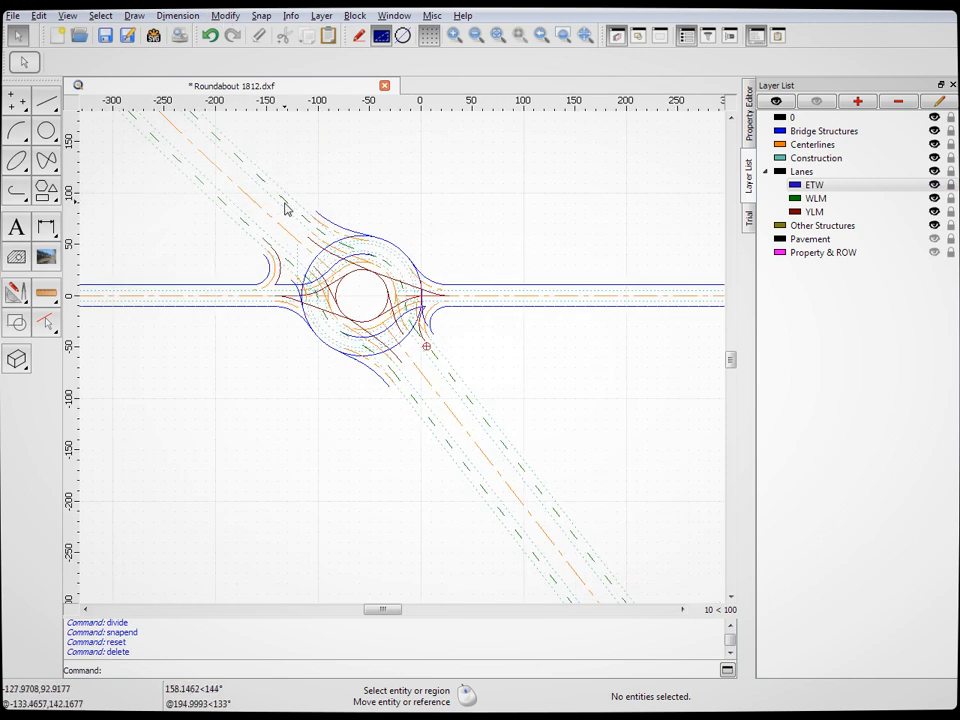
scroll(289, 207, "up", 3)
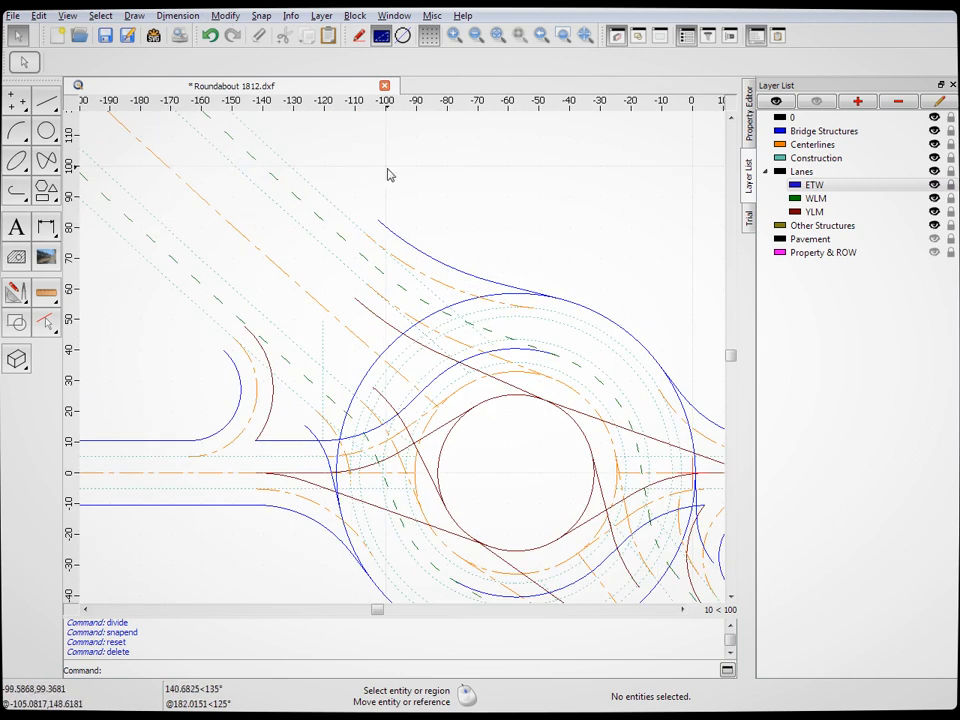
left_click(46, 101)
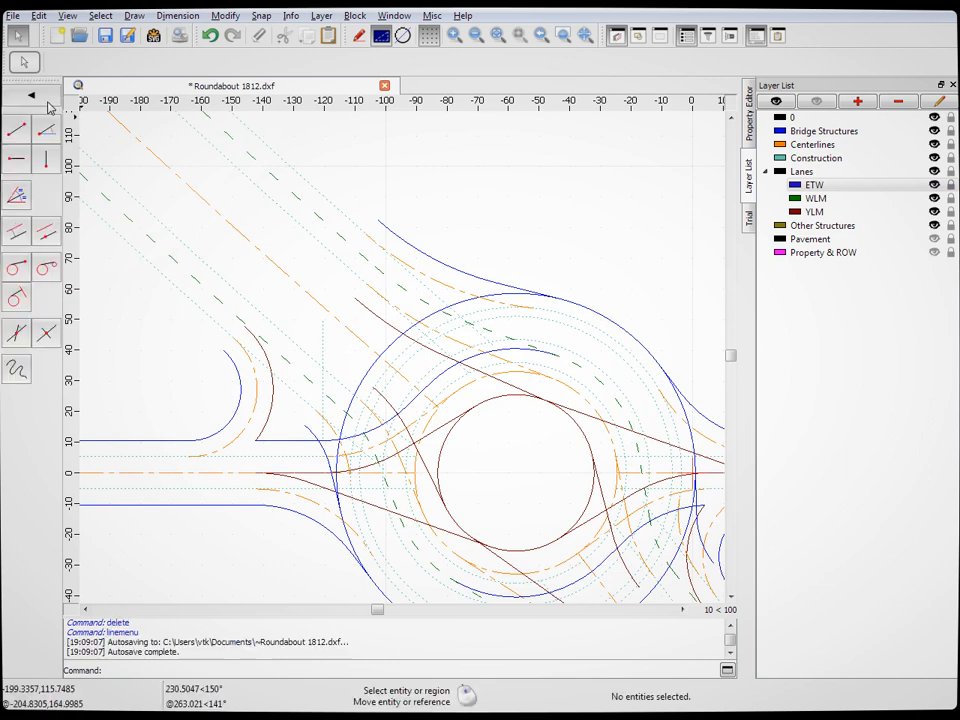
left_click(16, 236)
left_click_drag(202, 63, 160, 60)
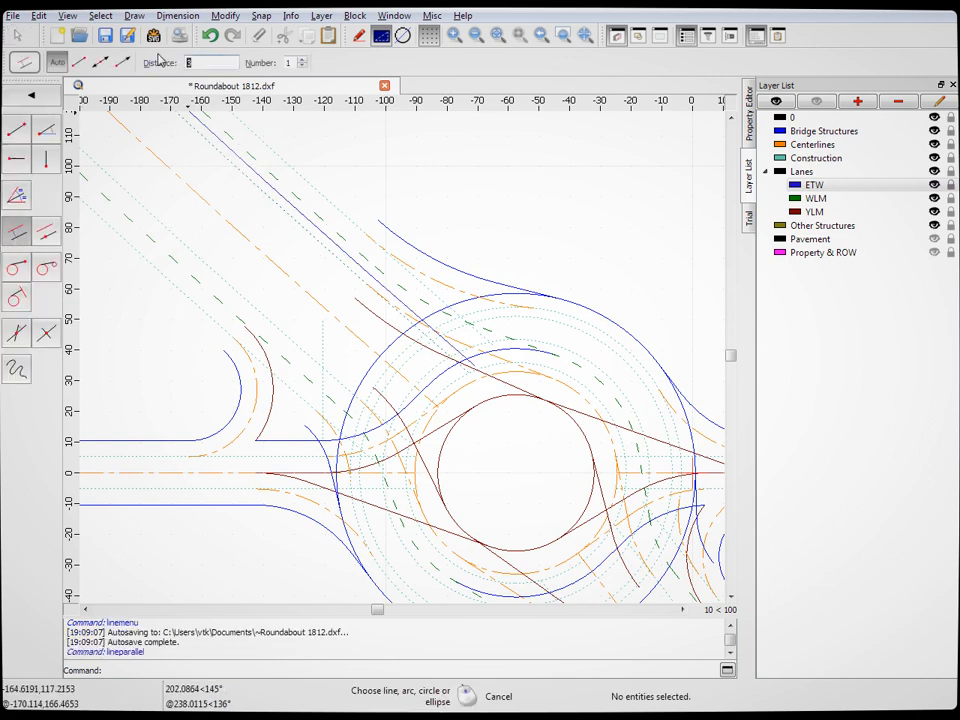
type("6")
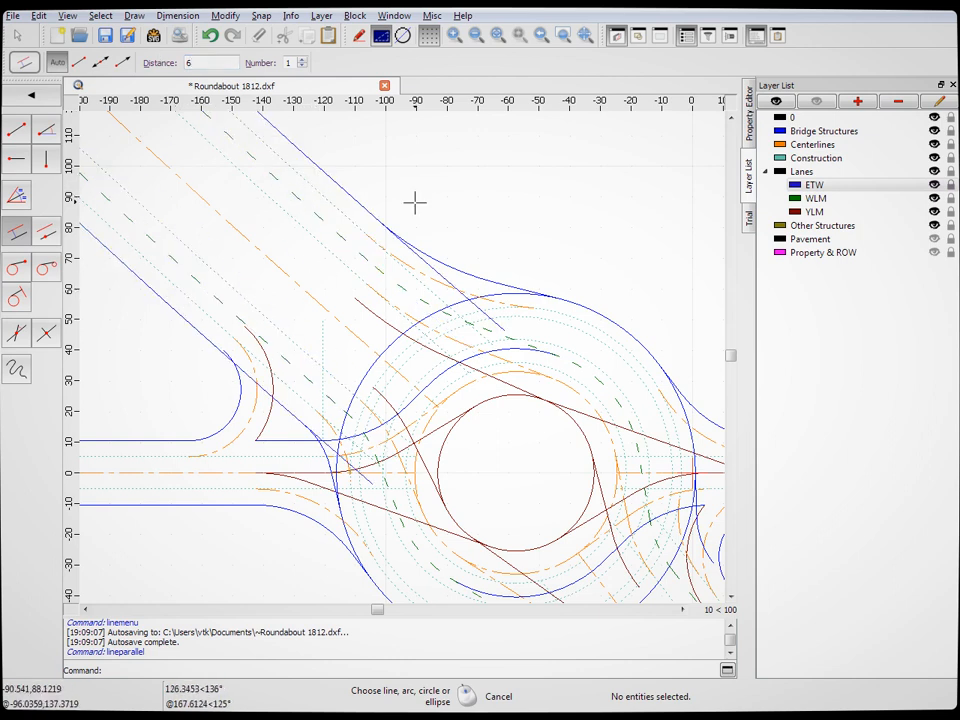
Draw ETW lines parallel to the outer construction lines on both sides of the southeast leg at a distance of 6
scroll(421, 211, "down", 3)
scroll(421, 211, "down", 1)
scroll(444, 296, "up", 4)
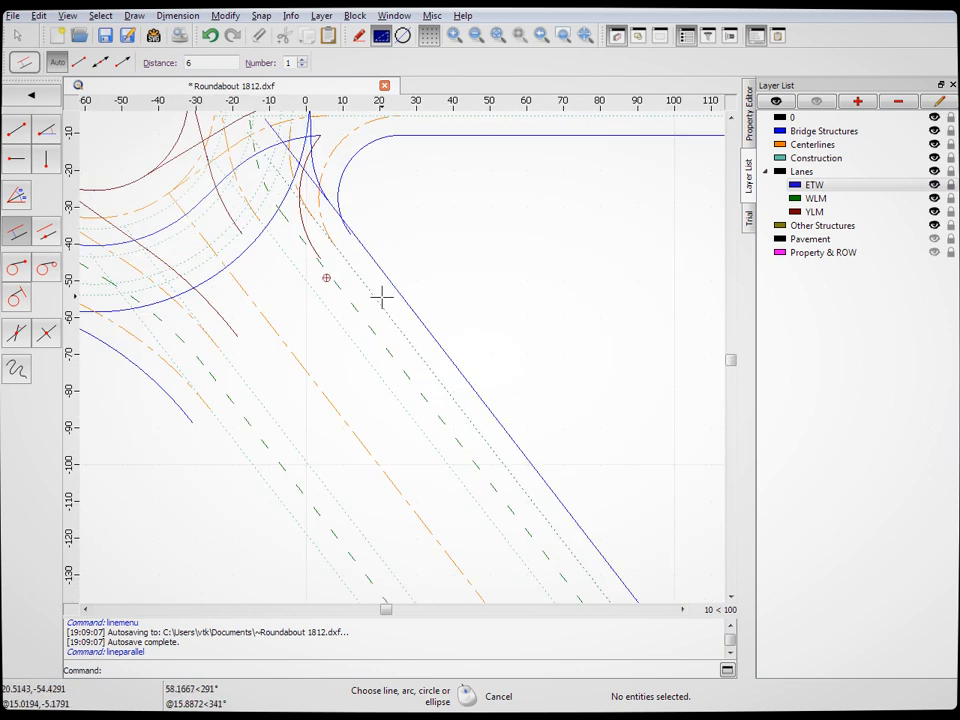
left_click(254, 464)
scroll(500, 329, "down", 4)
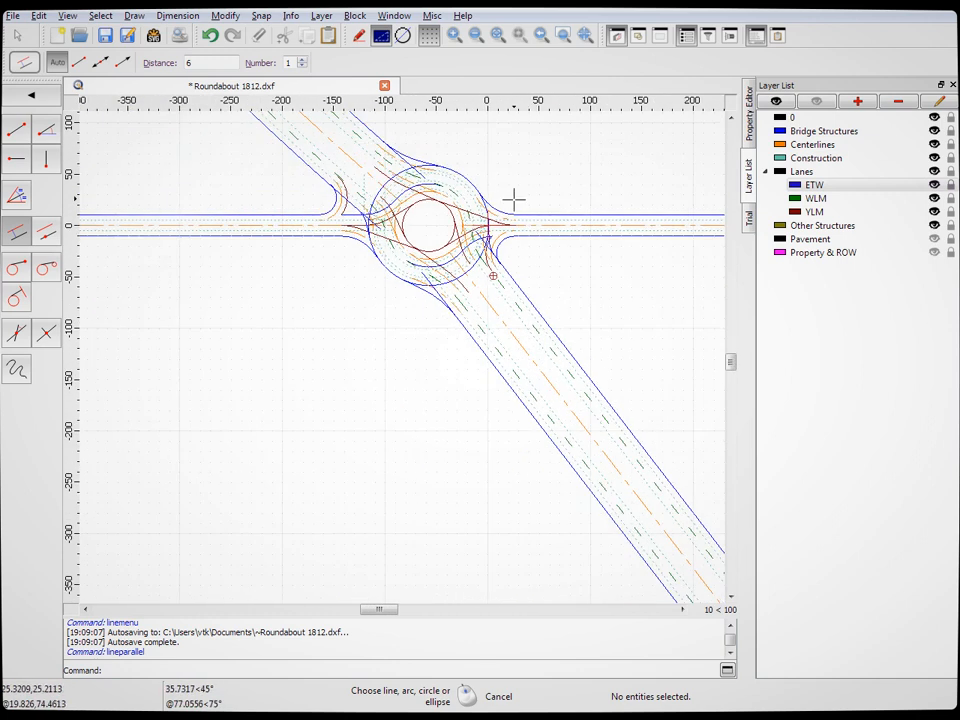
On the YLM layer, draw parallel lines on both sides of the southeast and northwest legs' centerlines, 6 from the inner construction lines
scroll(490, 155, "up", 2)
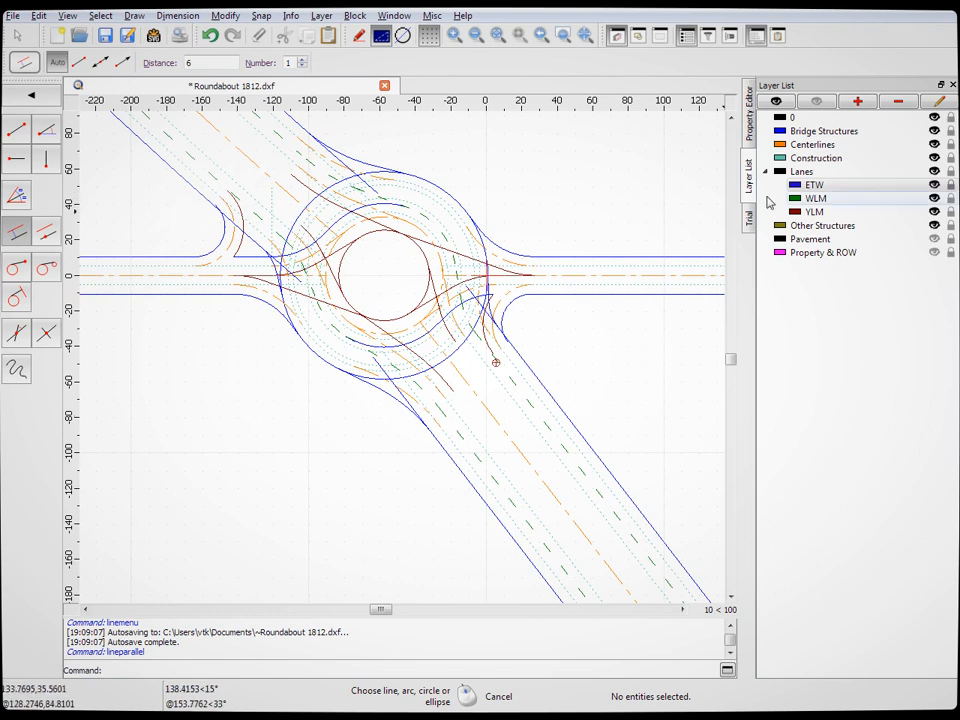
left_click(830, 213)
left_click(535, 428)
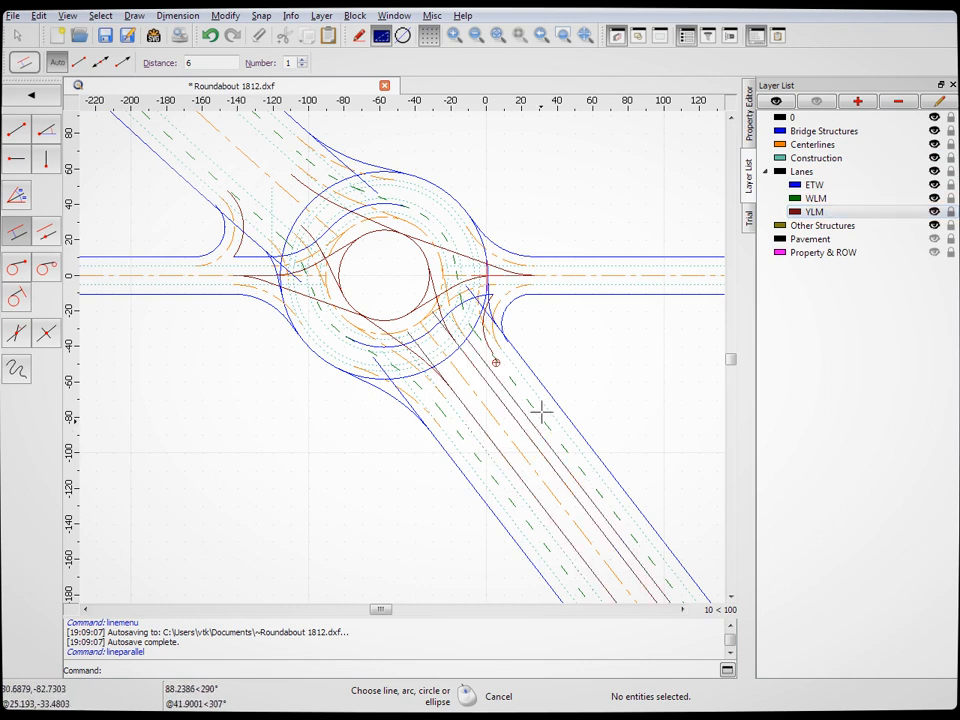
left_click(237, 179)
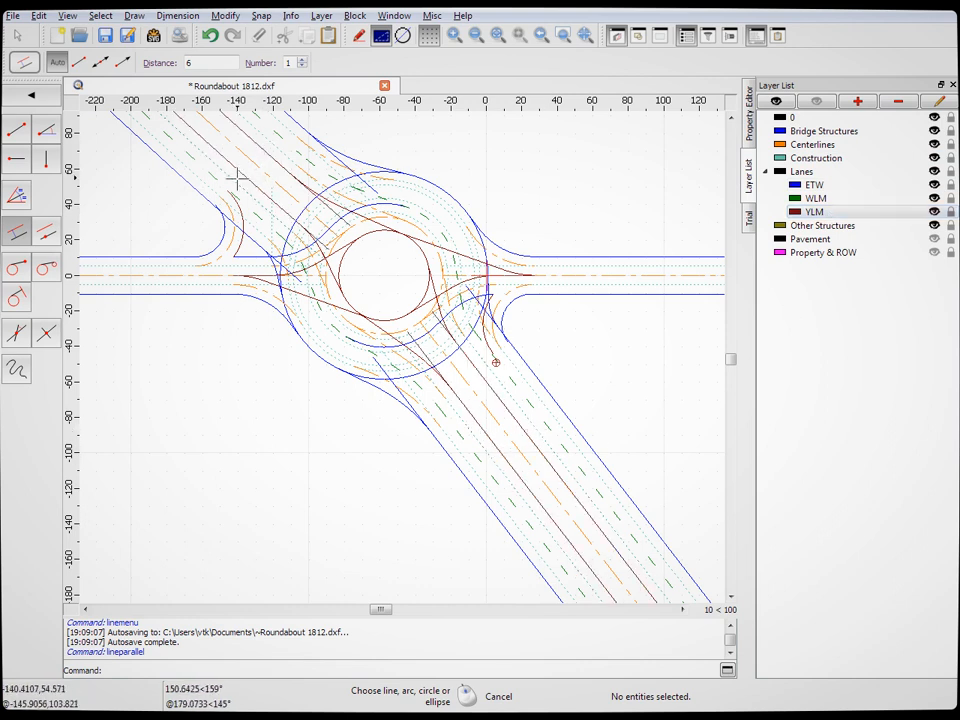
Divide the two YLM lines of the southeast leg at the endpoints of the adjoining YLM arcs
left_click(225, 15)
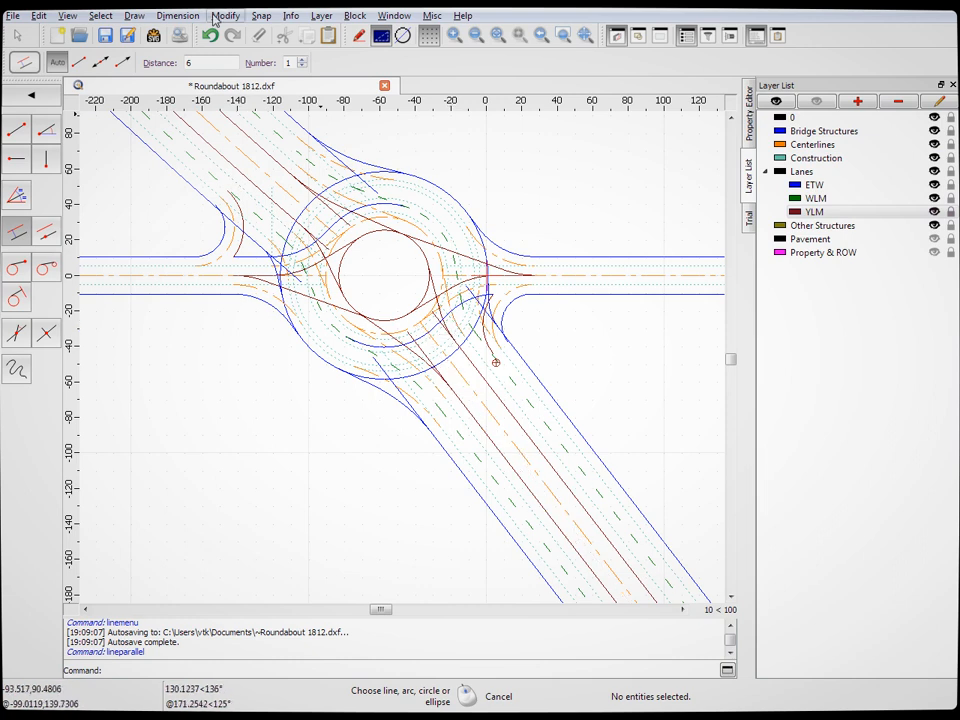
left_click(262, 358)
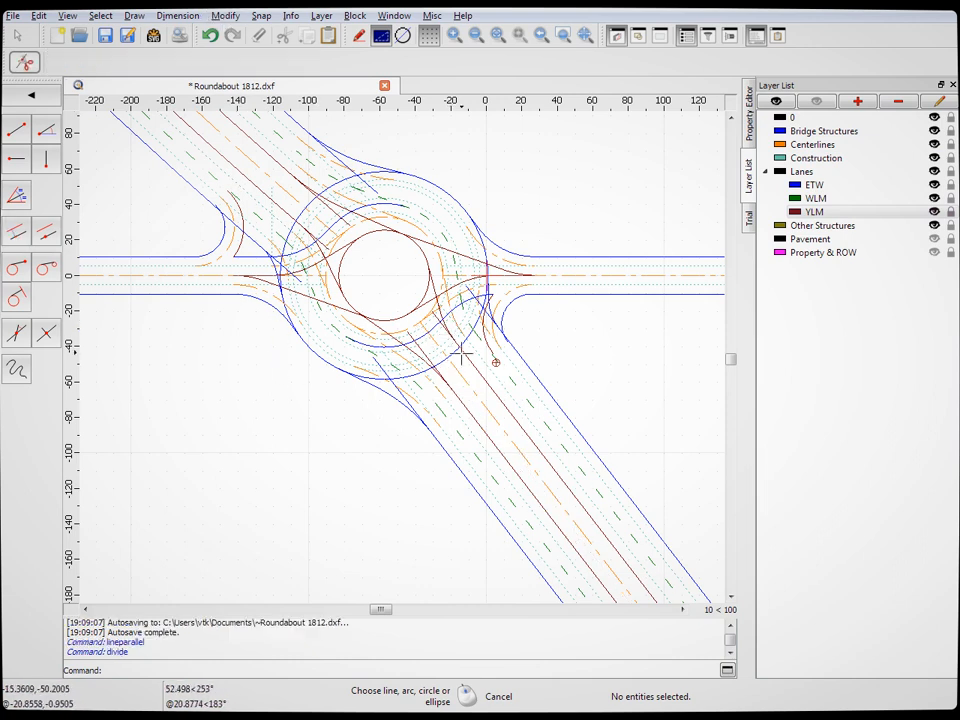
scroll(456, 360, "up", 5)
left_click(400, 352)
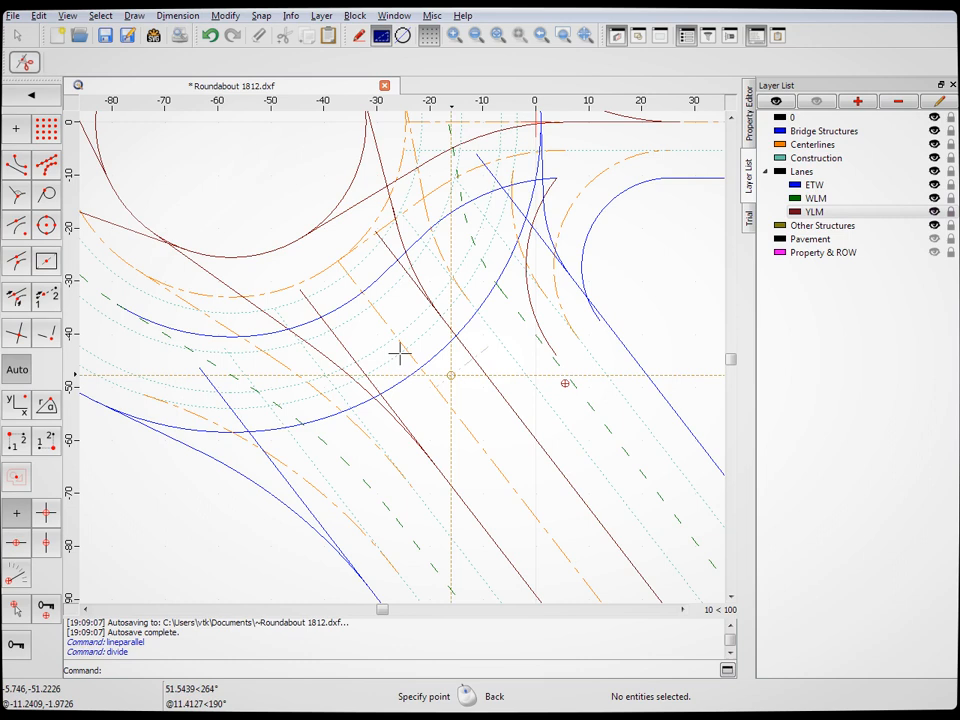
left_click(16, 163)
left_click(424, 289)
left_click(491, 530)
left_click(437, 465)
Divide the two YLM lines of the northwest leg at the endpoints of the adjoining YLM arcs
scroll(452, 396, "down", 3)
scroll(445, 385, "down", 4)
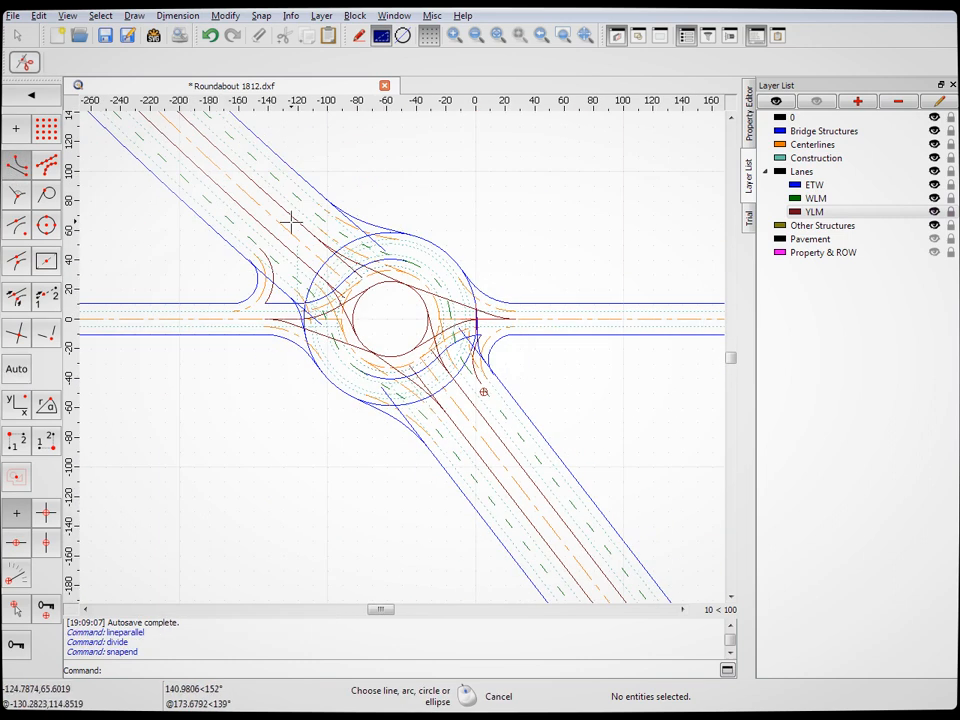
scroll(298, 218, "up", 5)
left_click(291, 208)
left_click(362, 266)
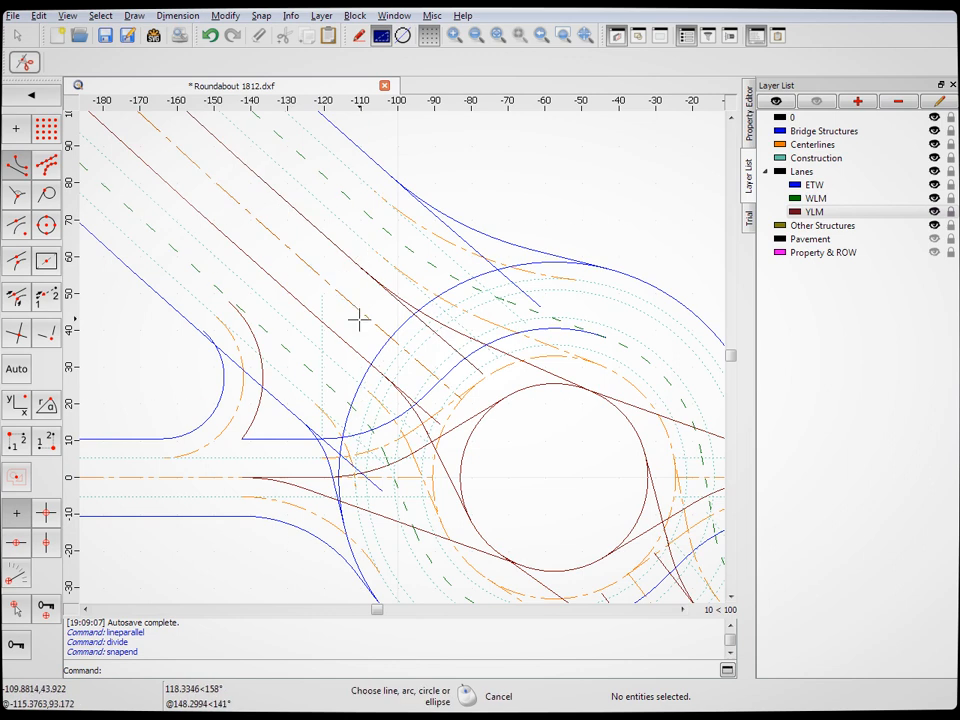
left_click(347, 352)
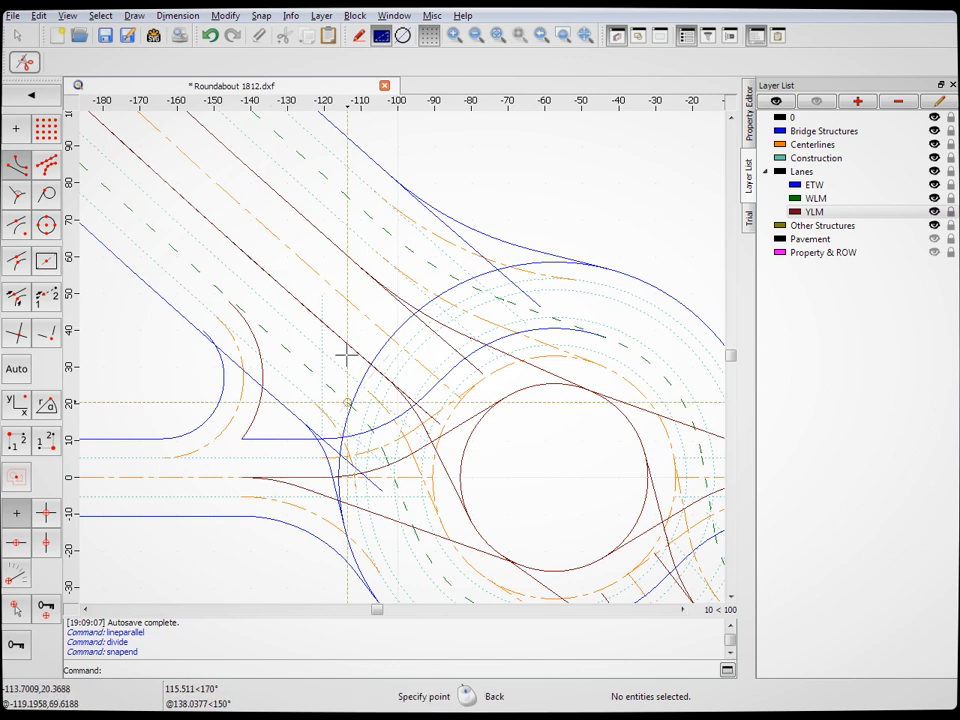
left_click(415, 388)
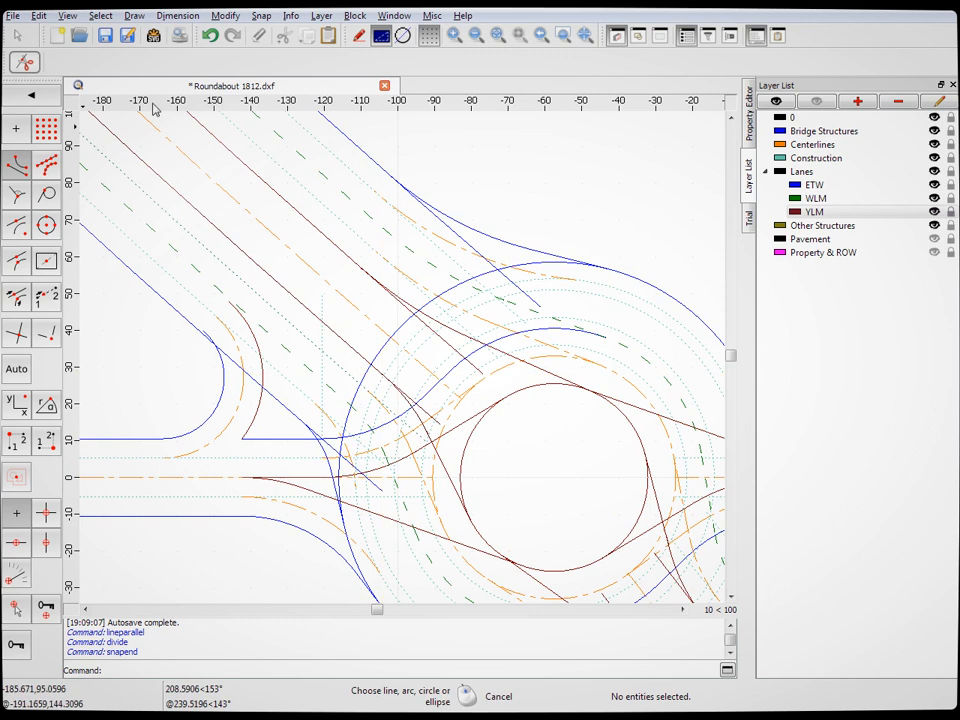
Divide the two outer ETW lines of the northwest leg at the endpoints of the adjoining ETW curves
left_click(451, 227)
left_click(389, 172)
left_click(335, 449)
left_click(300, 421)
Divide the two outer ETW lines of the southeast leg at the endpoints of the adjoining ETW curves
scroll(461, 411, "down", 6)
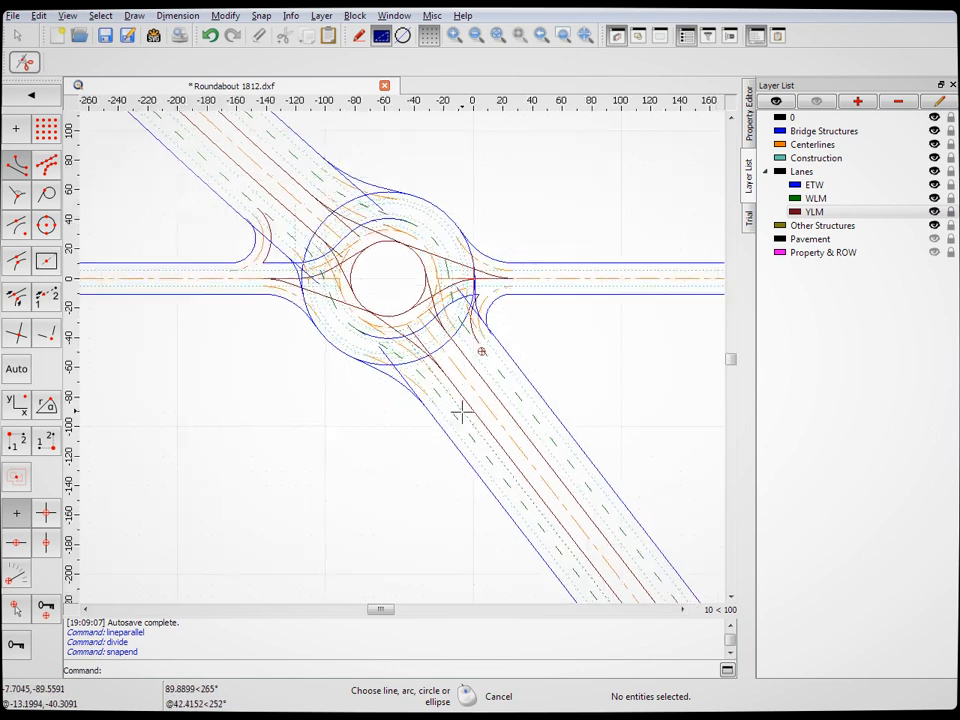
scroll(328, 339, "up", 6)
left_click(341, 343)
left_click(381, 399)
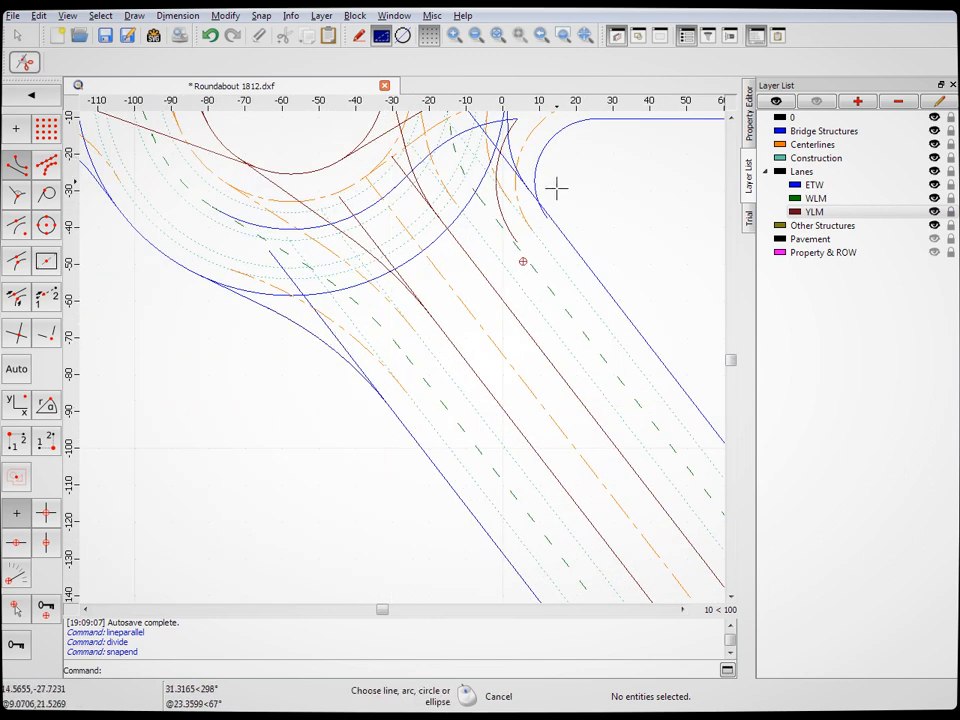
scroll(525, 274, "down", 4)
scroll(530, 311, "up", 5)
left_click(503, 396)
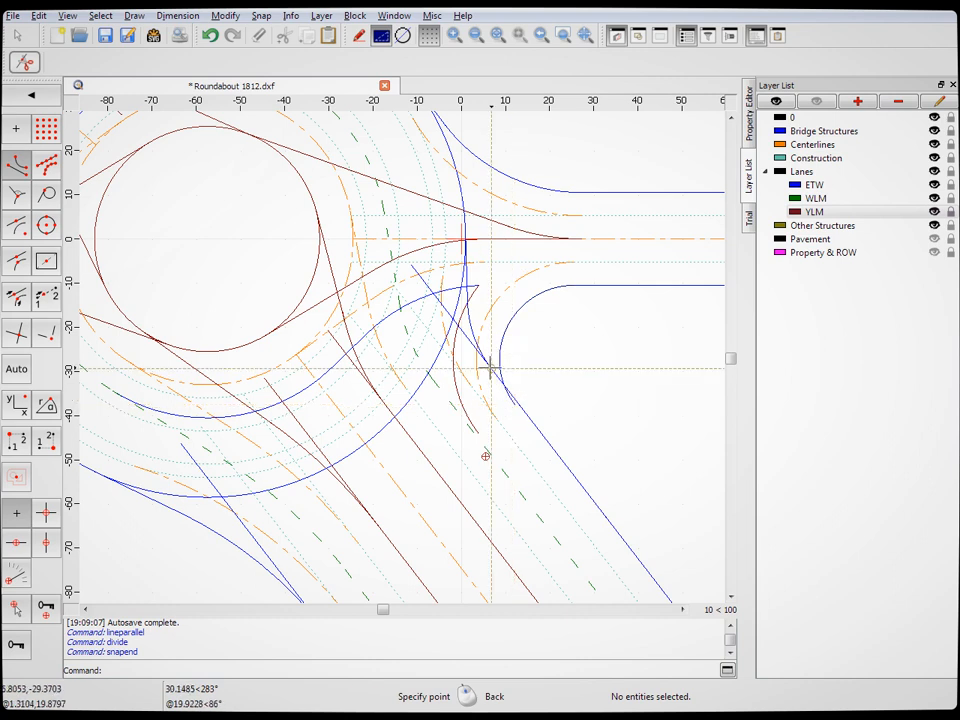
left_click(491, 368)
key("Escape")
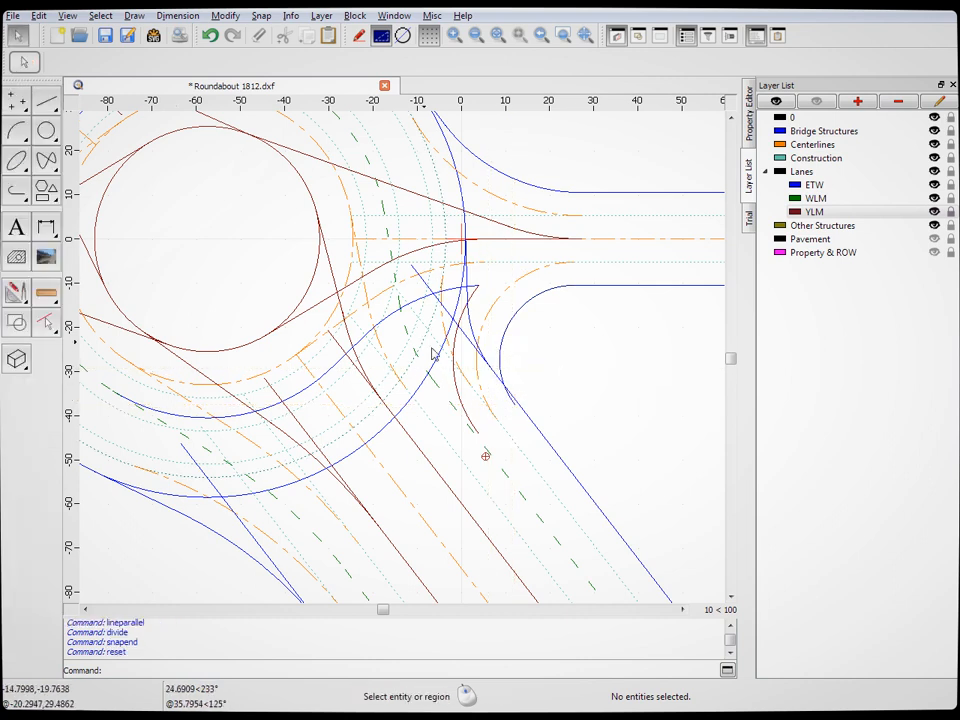
Delete the two surplus ETW line ends of the southeast leg that extend past the curve endpoints into the roundabout
left_click(451, 319)
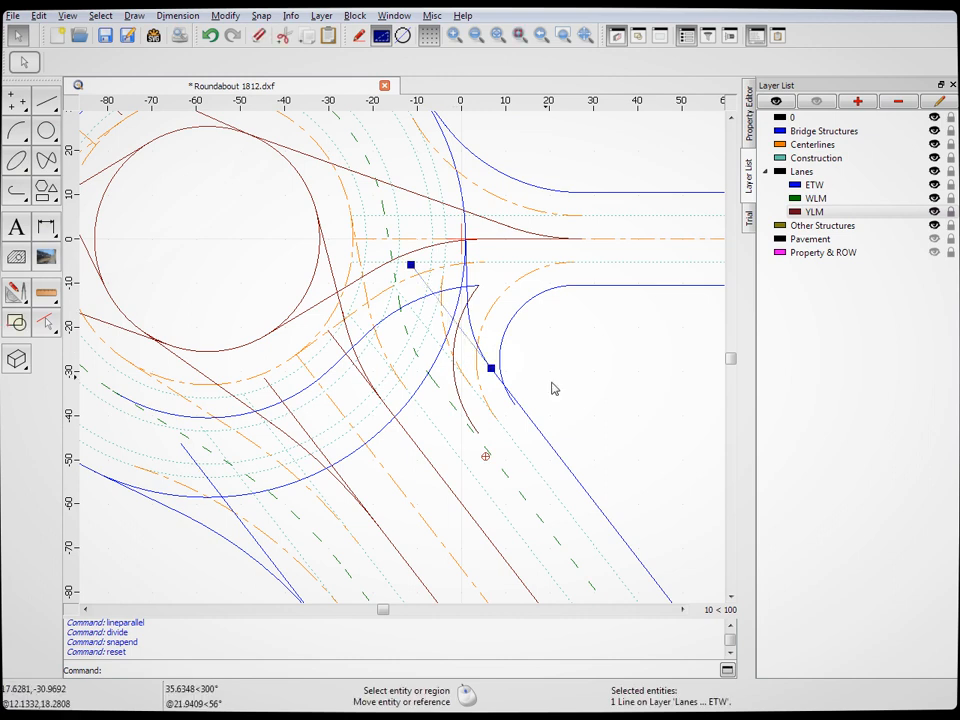
key("Delete")
scroll(267, 432, "down", 3)
scroll(214, 476, "up", 3)
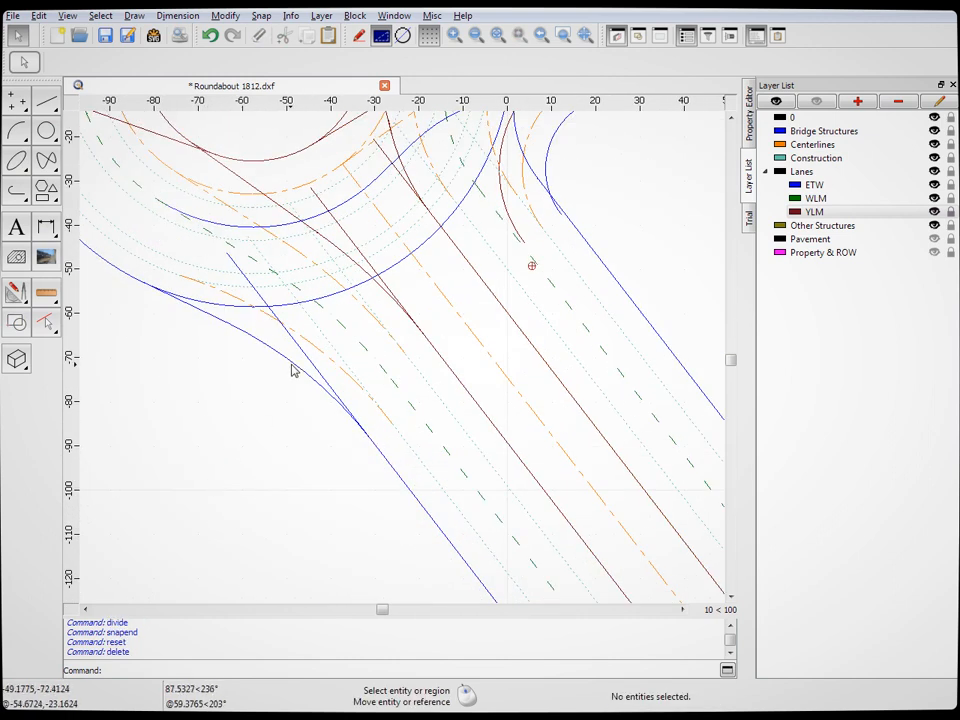
left_click(309, 367)
key("Delete")
Delete the two surplus ETW line ends of the northwest leg that extend past the curve endpoints into the roundabout
scroll(504, 452, "down", 4)
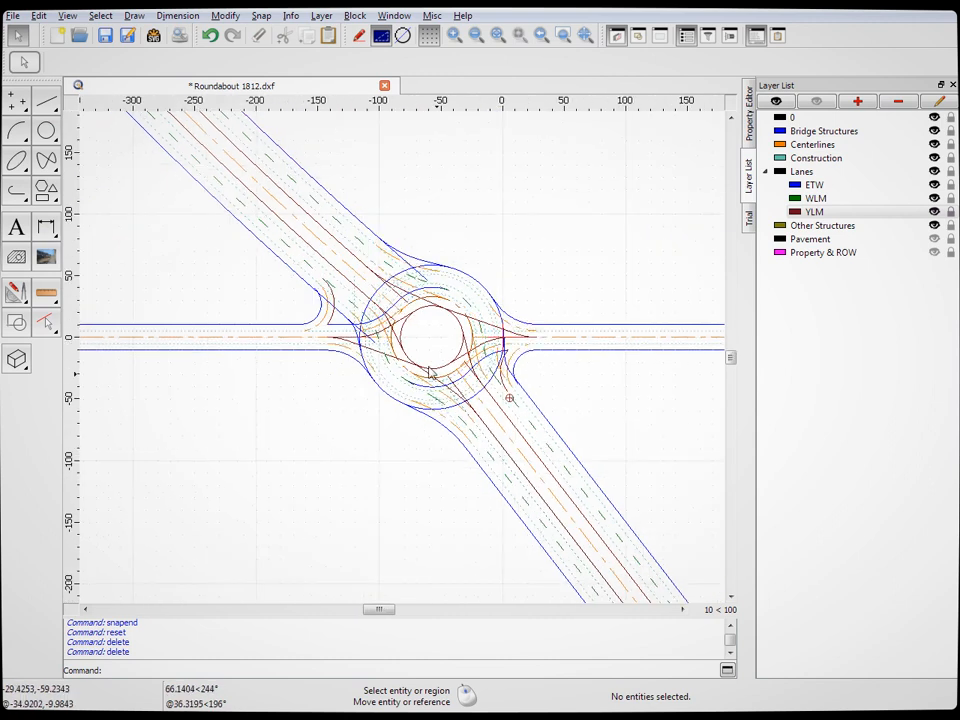
scroll(337, 291, "up", 3)
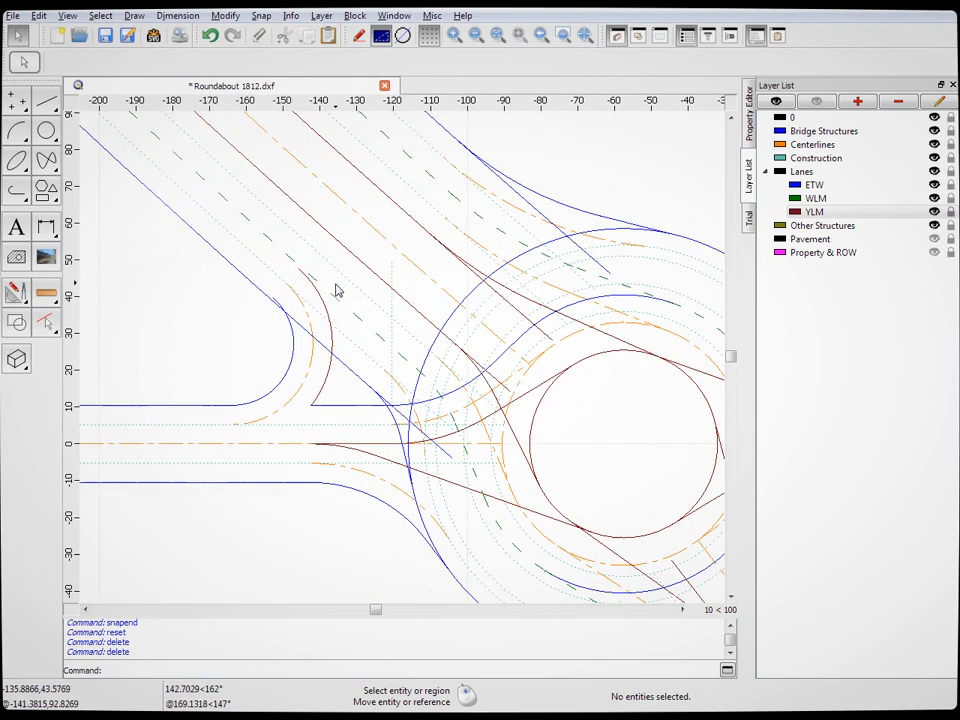
left_click(449, 459)
key("Delete")
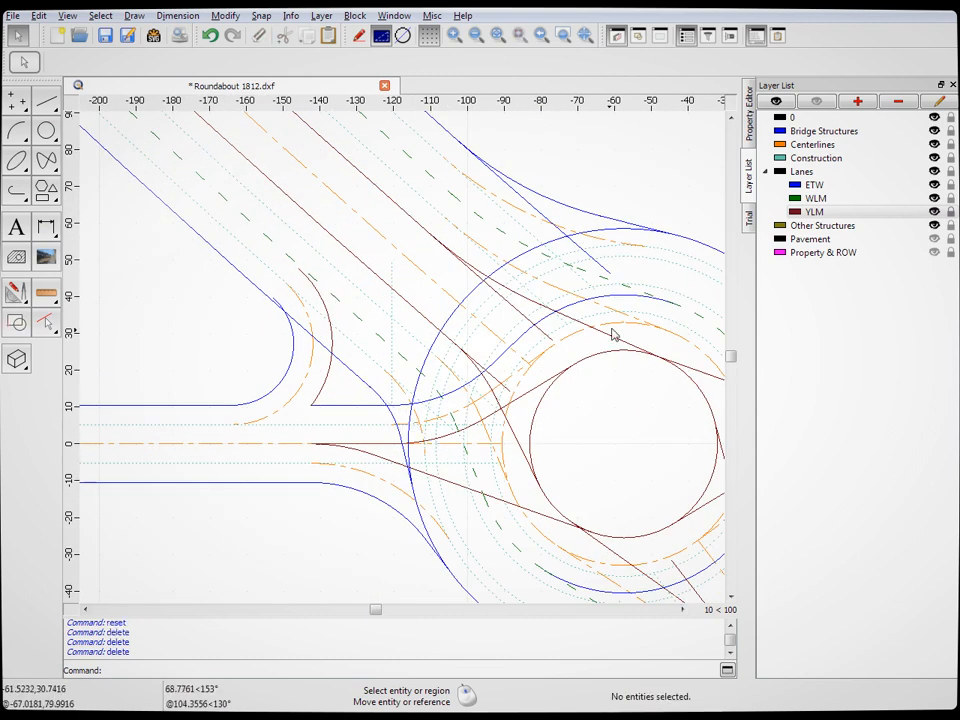
left_click(577, 249)
key("Delete")
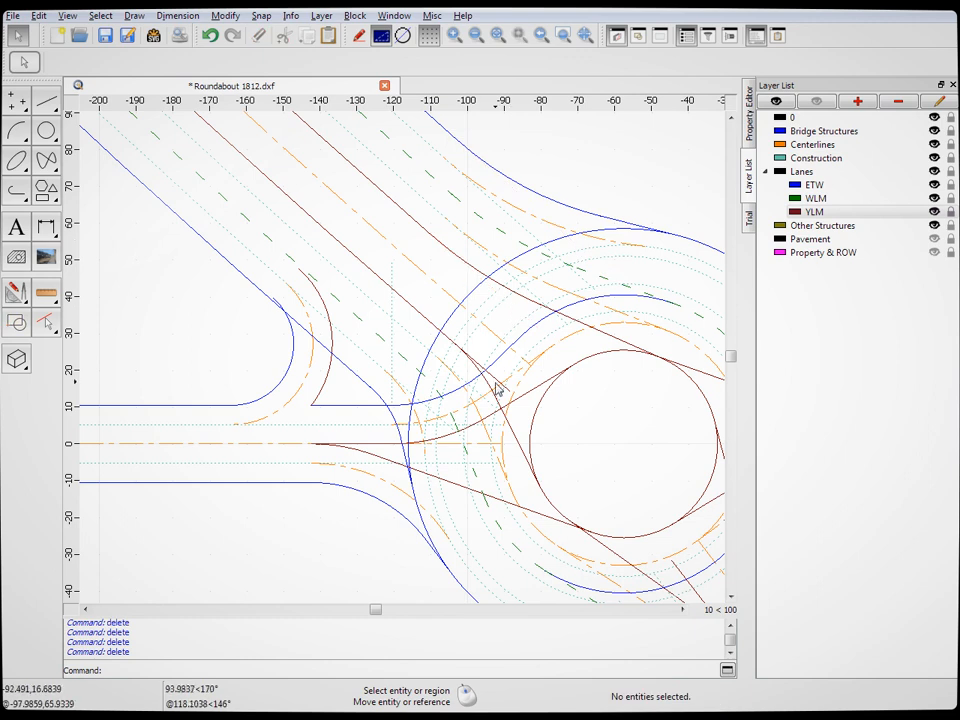
Delete the surplus YLM line ends of both diagonal legs that extend past the adjoining YLM arcs
scroll(500, 365, "down", 4)
scroll(571, 428, "up", 5)
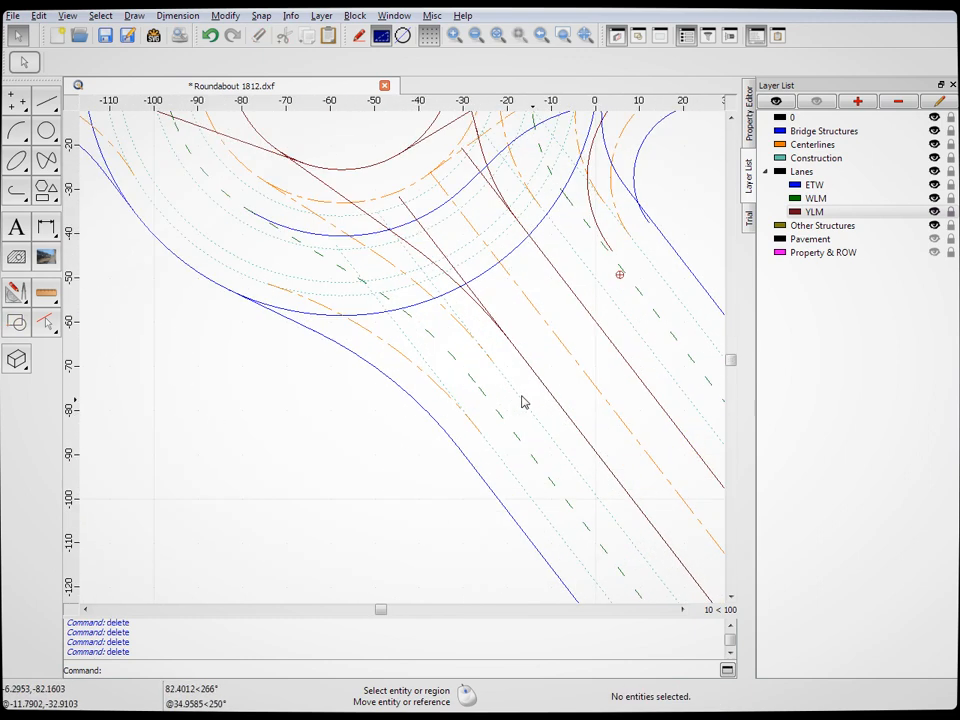
left_click(473, 163)
key("Escape")
scroll(514, 381, "down", 5)
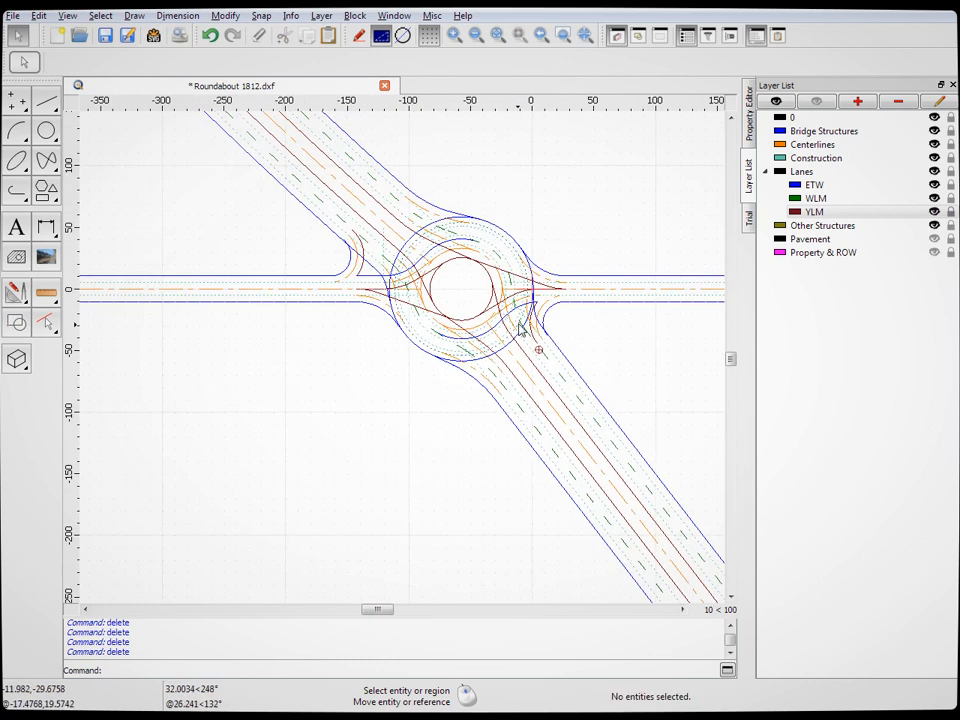
scroll(573, 340, "up", 4)
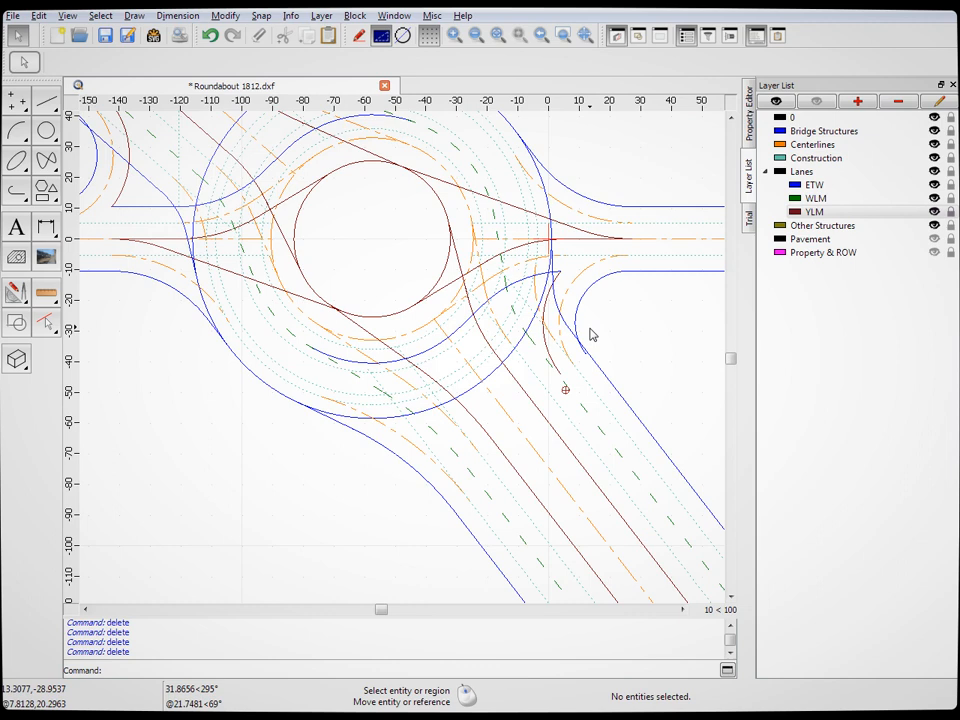
scroll(369, 257, "down", 4)
scroll(399, 259, "up", 4)
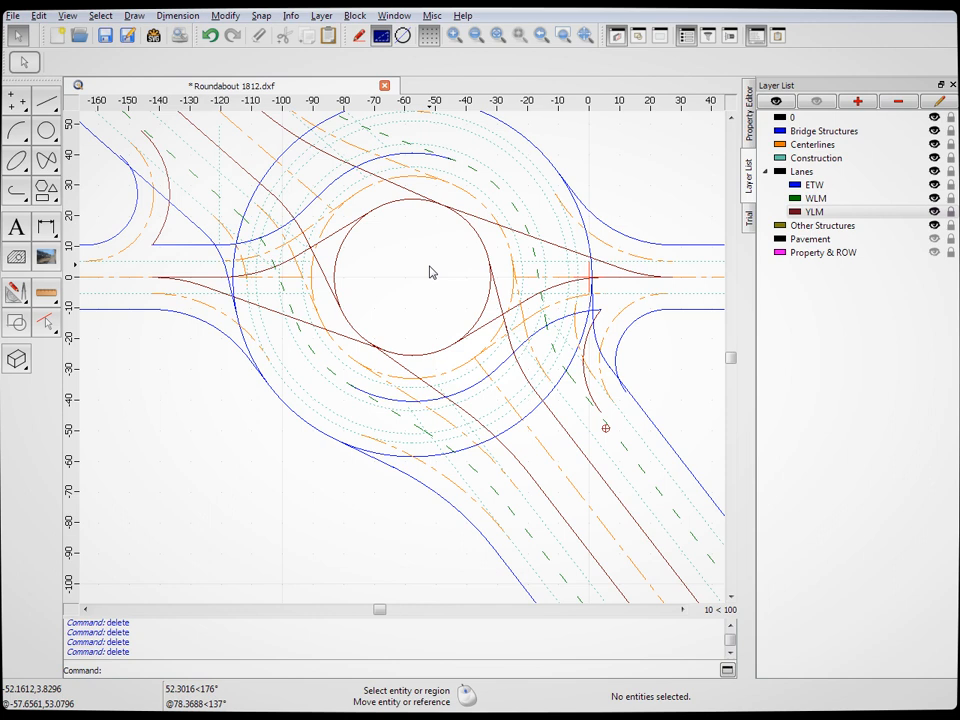
Hide the Construction layer and divide the outer ETW circle at the endpoints of the ETW curves around the roundabout
left_click(935, 159)
scroll(411, 544, "down", 2)
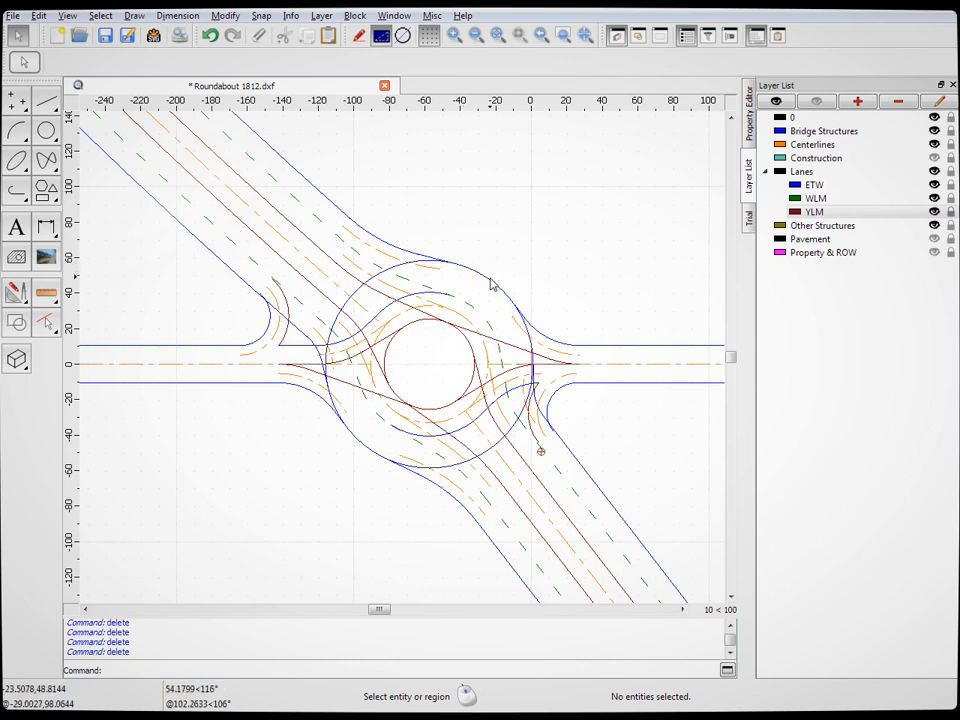
left_click(273, 357)
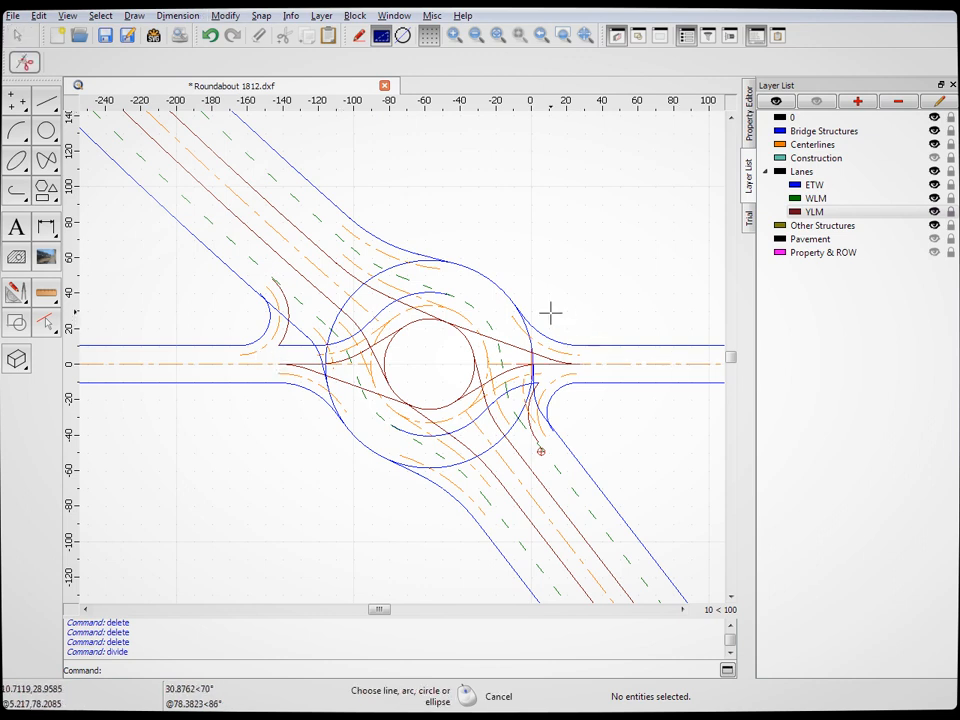
left_click(491, 277)
left_click(15, 165)
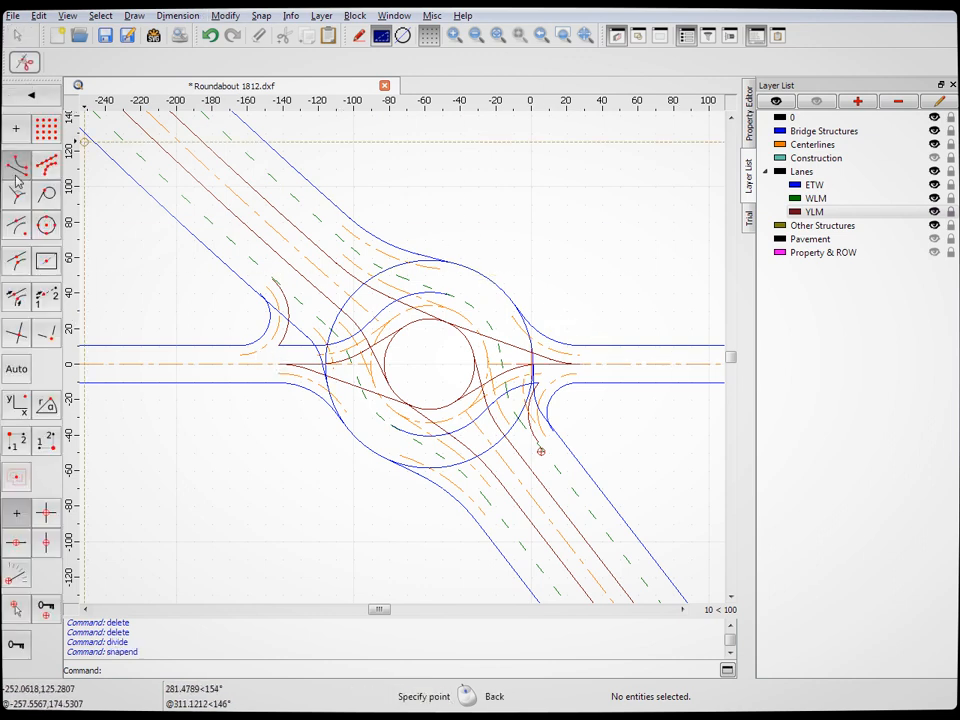
left_click(519, 301)
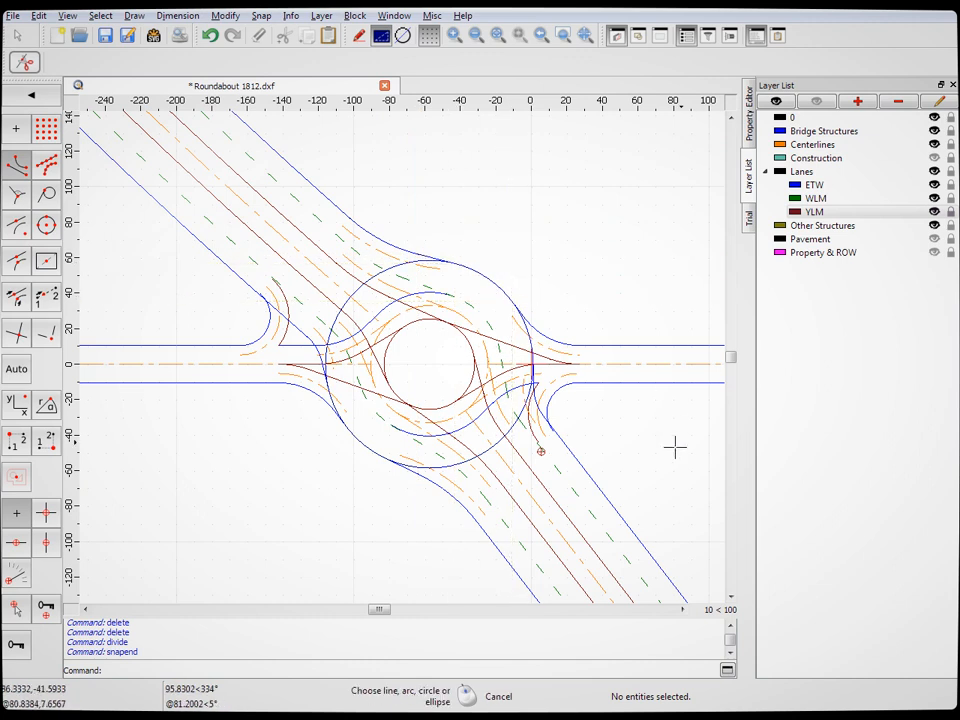
left_click(480, 457)
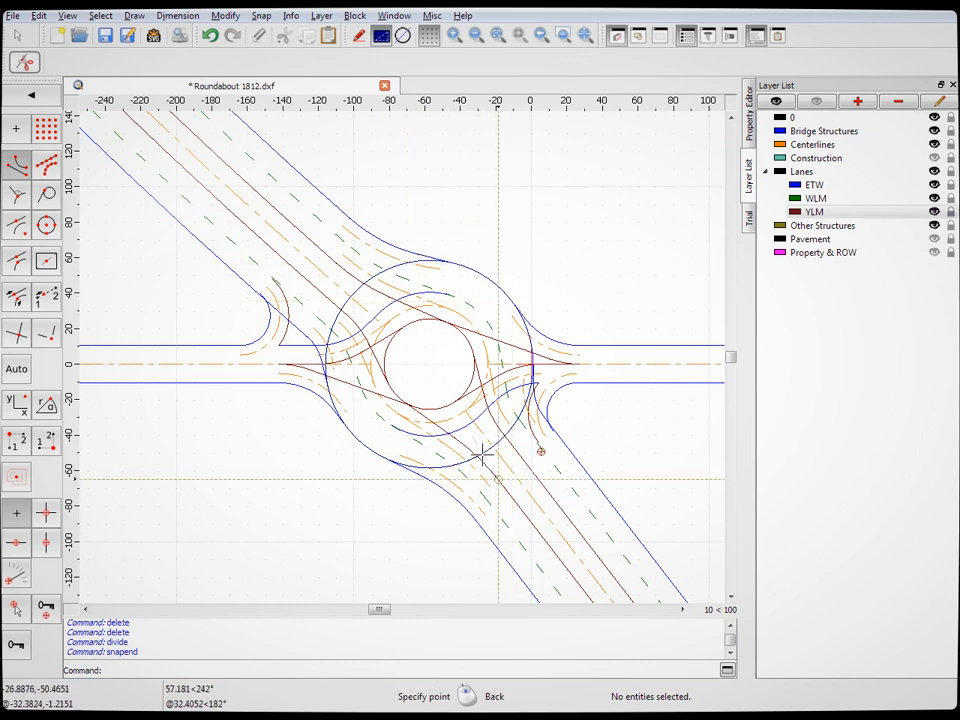
left_click(384, 457)
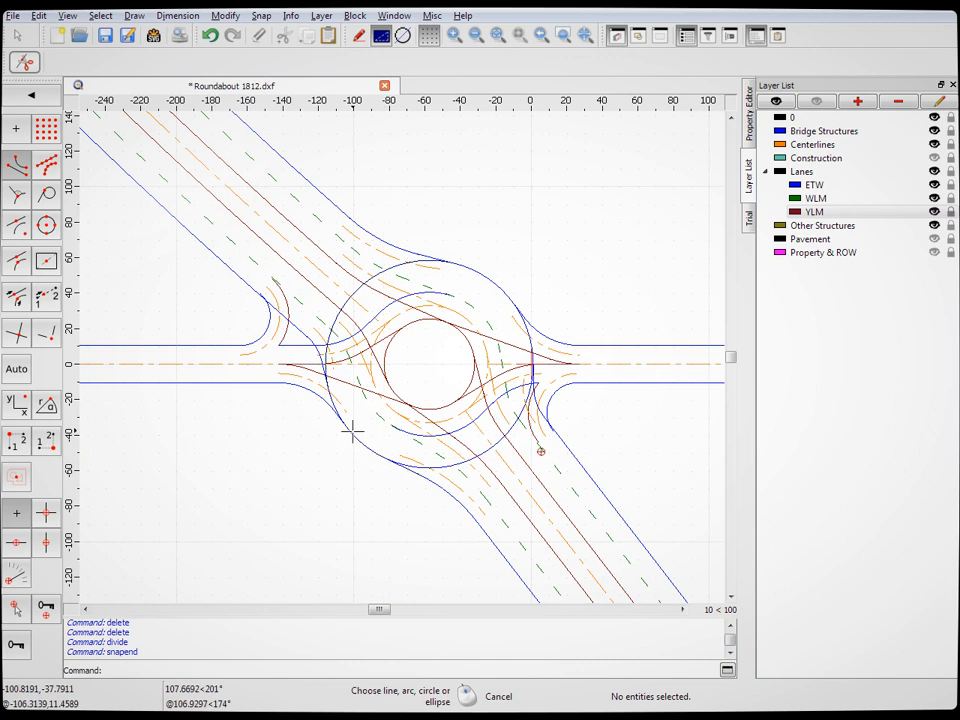
left_click(347, 303)
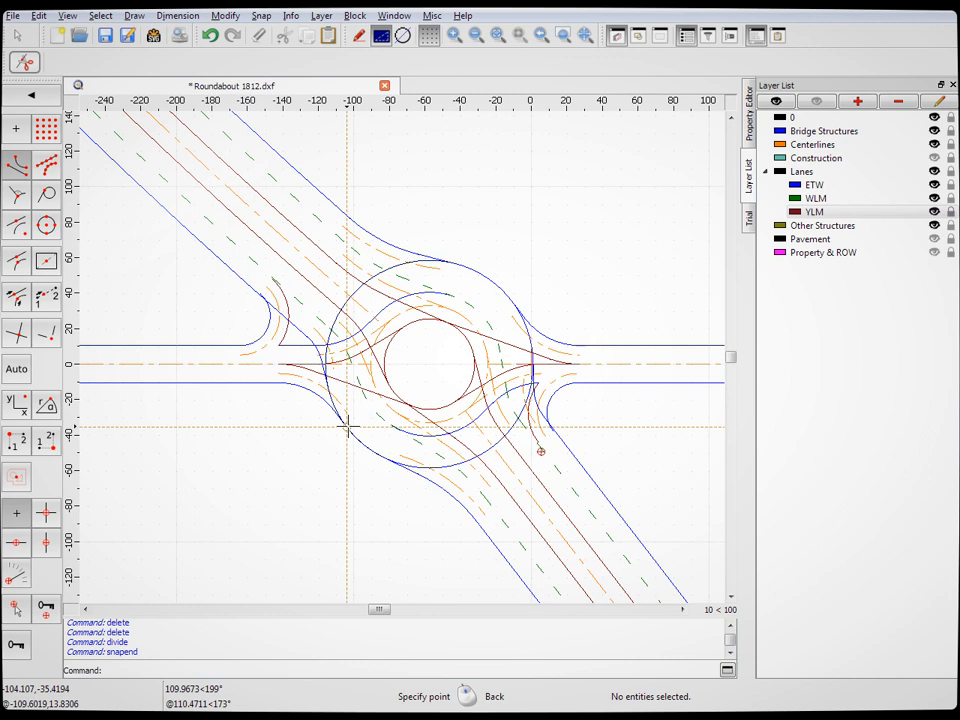
left_click(347, 428)
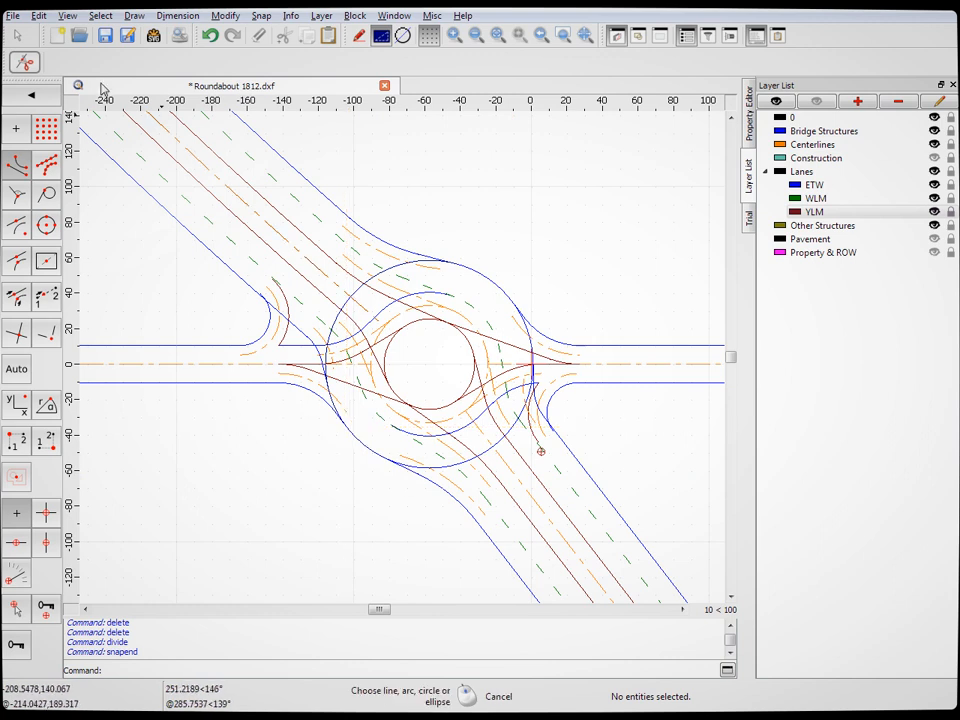
Try deleting the outer ETW circle's arc across the northwest leg, undo that deletion, and check the extent of the southeast arc
left_click(20, 35)
left_click(357, 288)
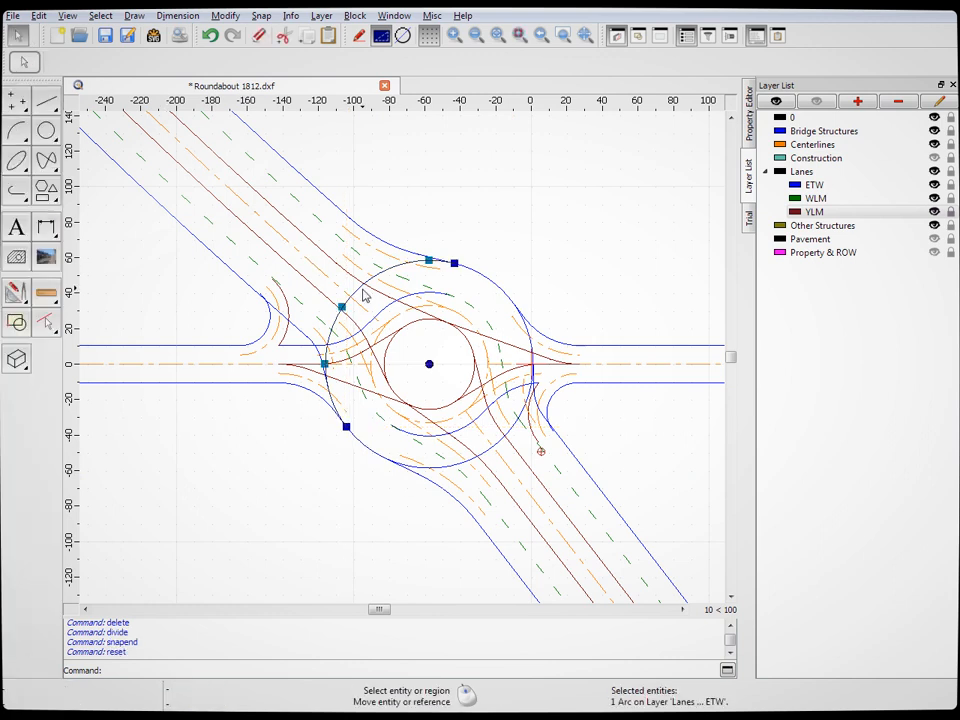
key("Delete")
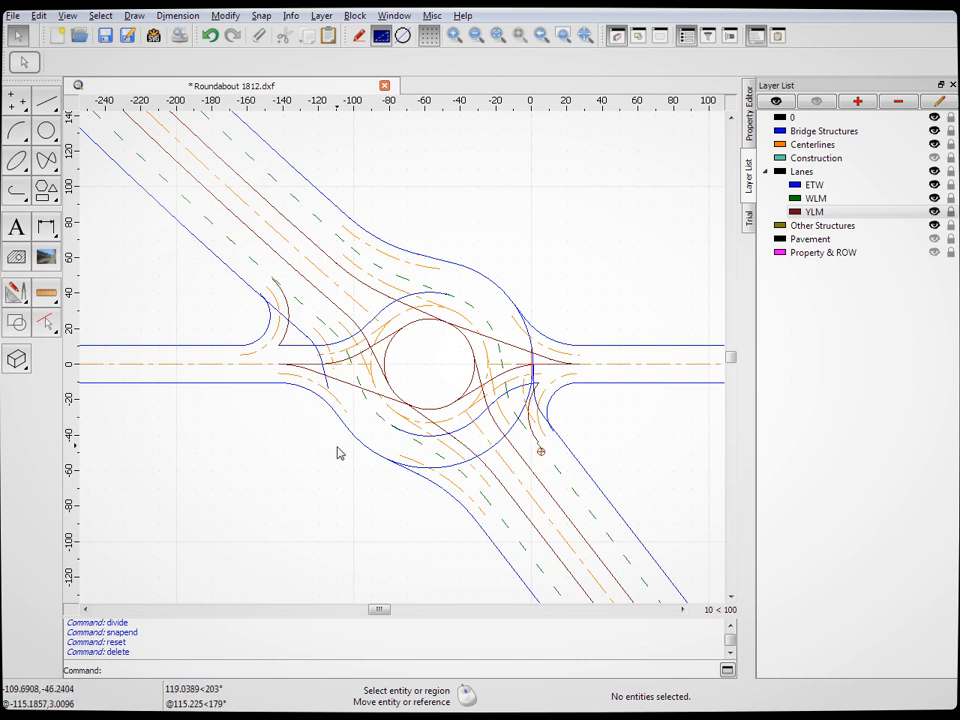
key("ctrl+z")
key("Escape")
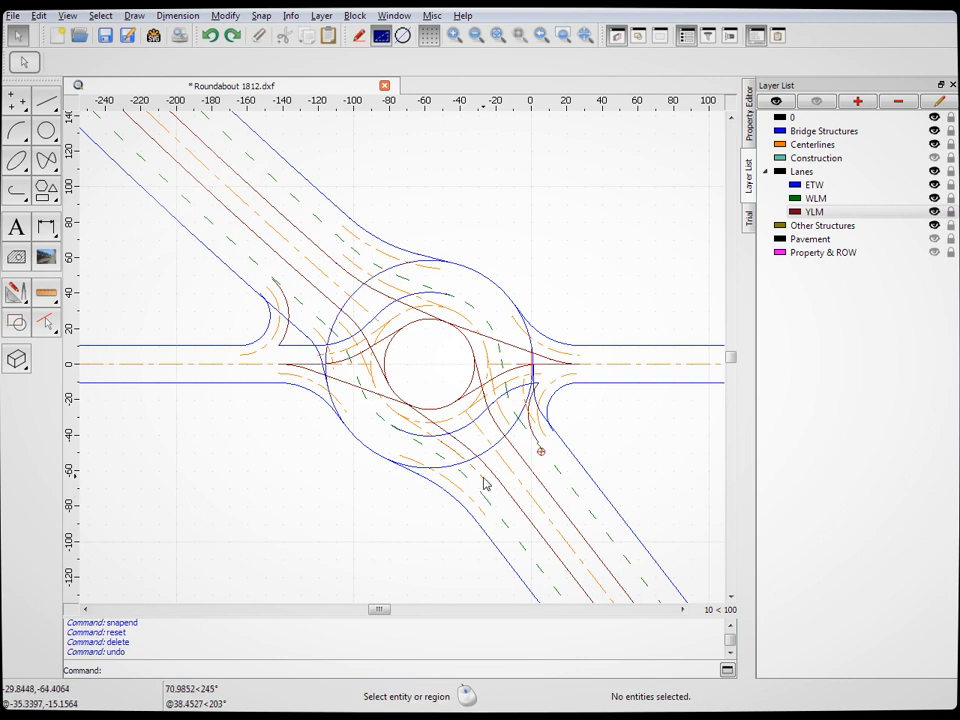
left_click(499, 446)
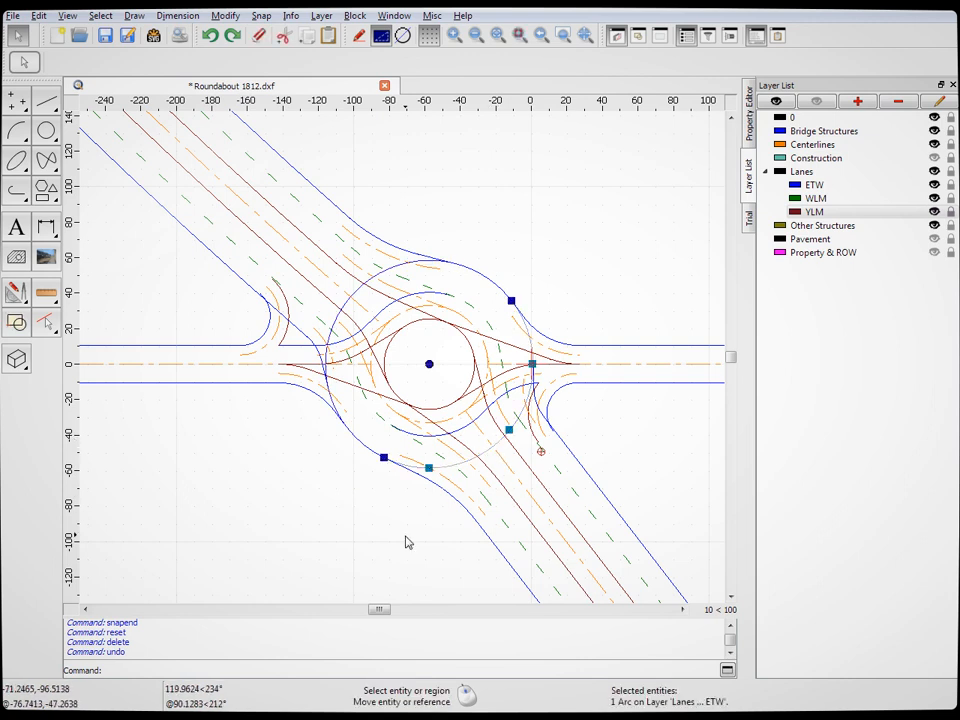
key("Escape")
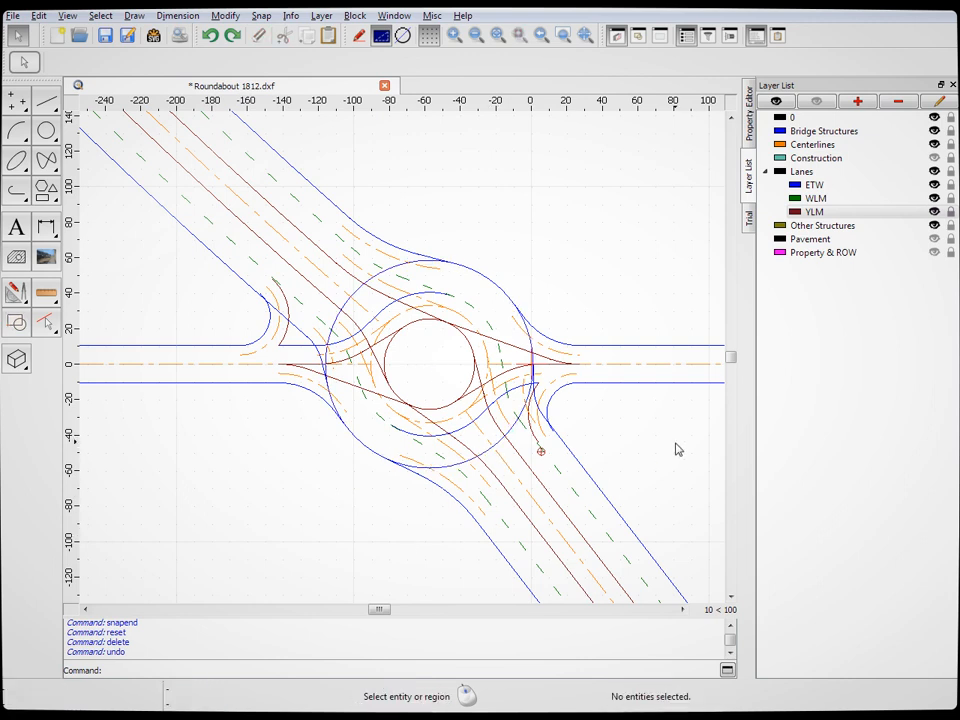
Divide the outer ETW circle's remaining arcs where the ETW curves meet them at the east and west entrances
scroll(540, 362, "up", 9)
scroll(538, 381, "up", 5)
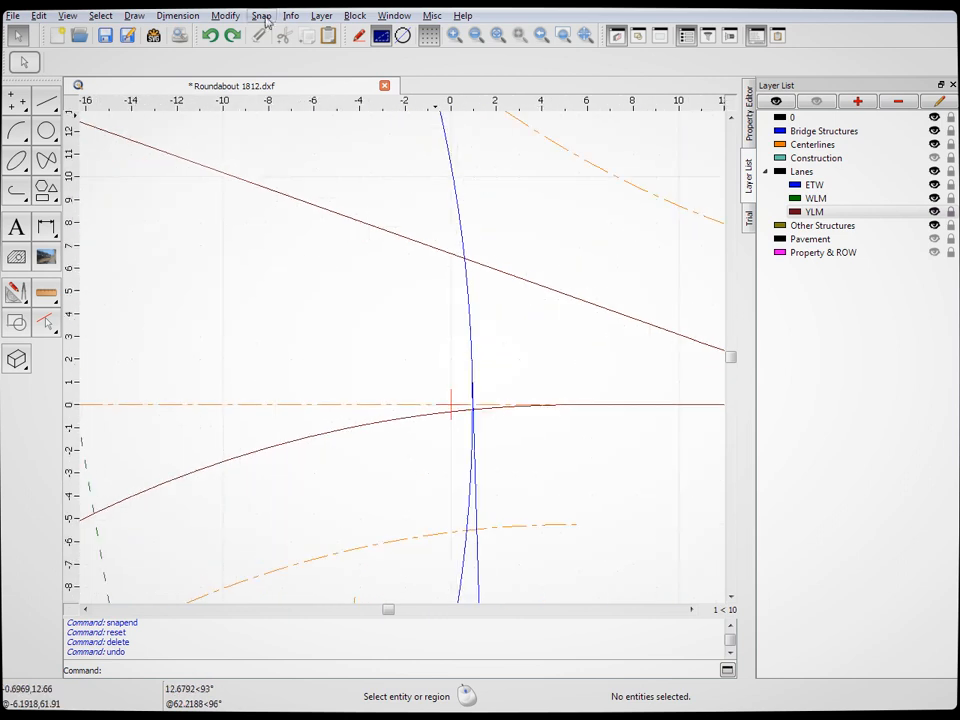
left_click(272, 350)
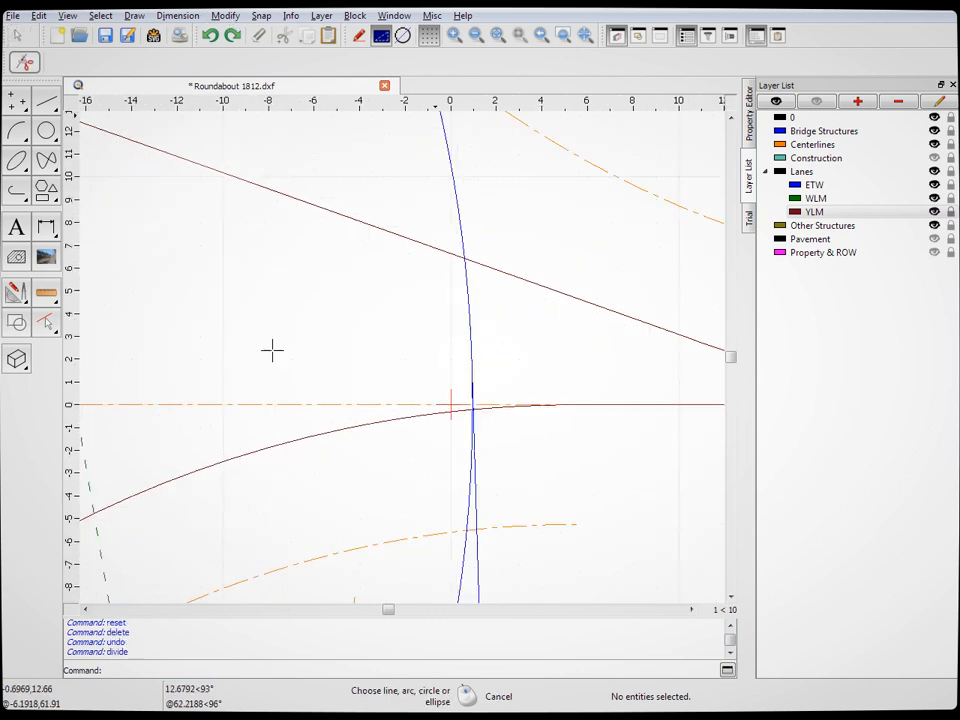
left_click(467, 519)
left_click(16, 165)
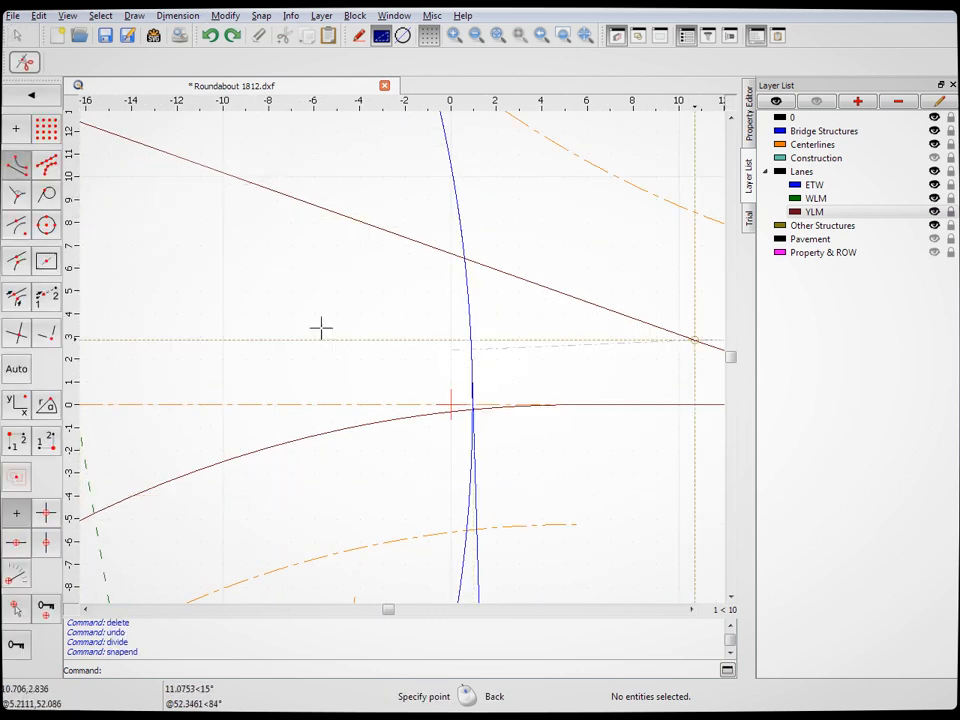
scroll(477, 370, "down", 10)
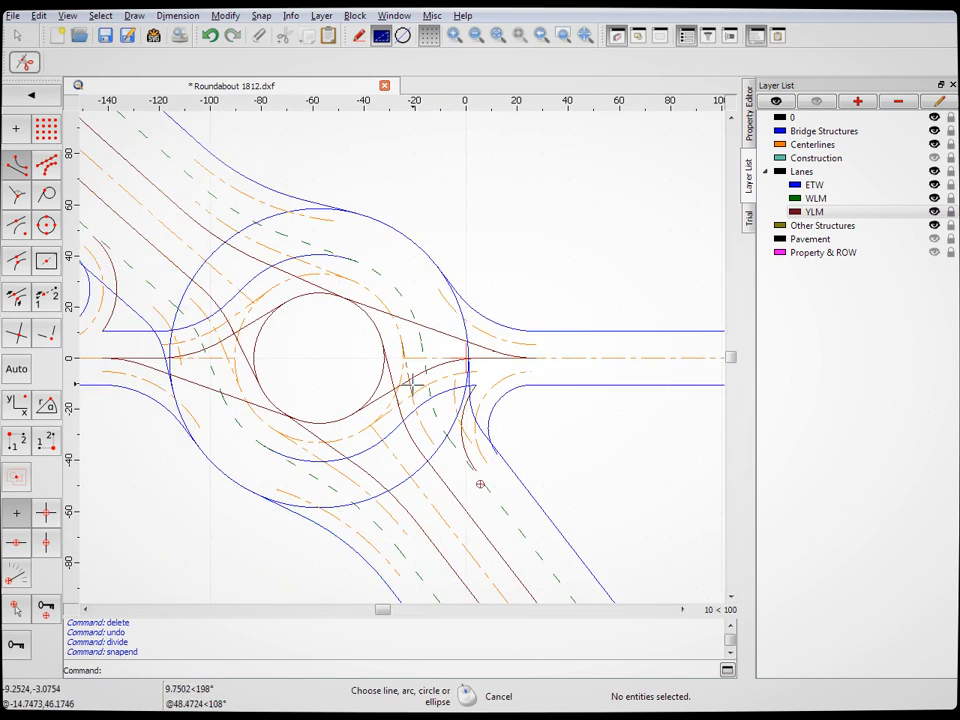
scroll(124, 439, "up", 5)
left_click(235, 262)
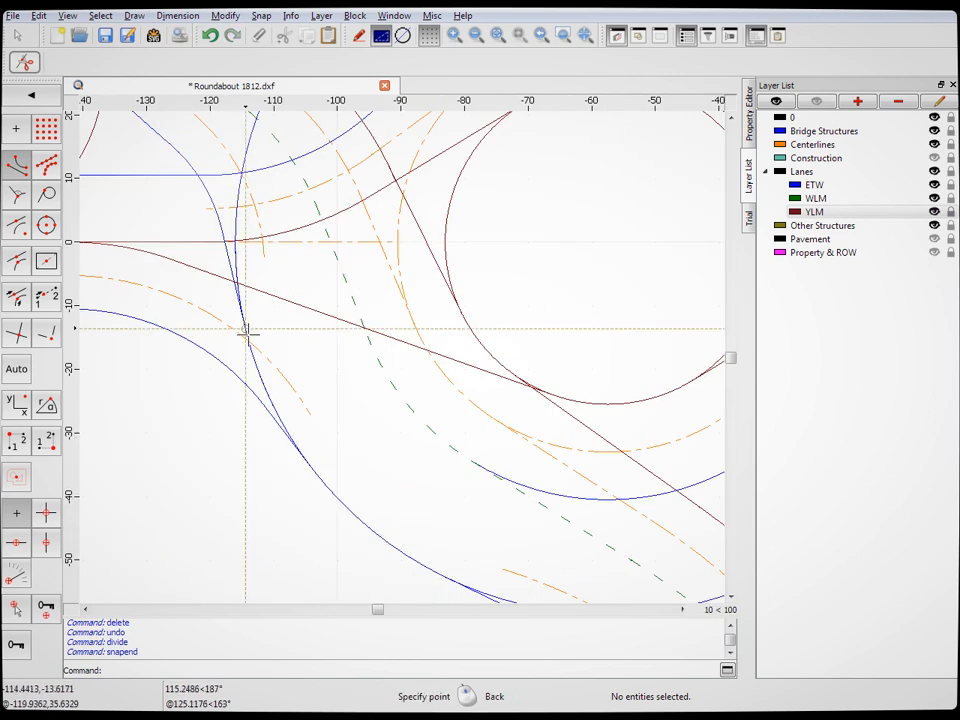
left_click(245, 328)
left_click(20, 39)
scroll(356, 341, "down", 6)
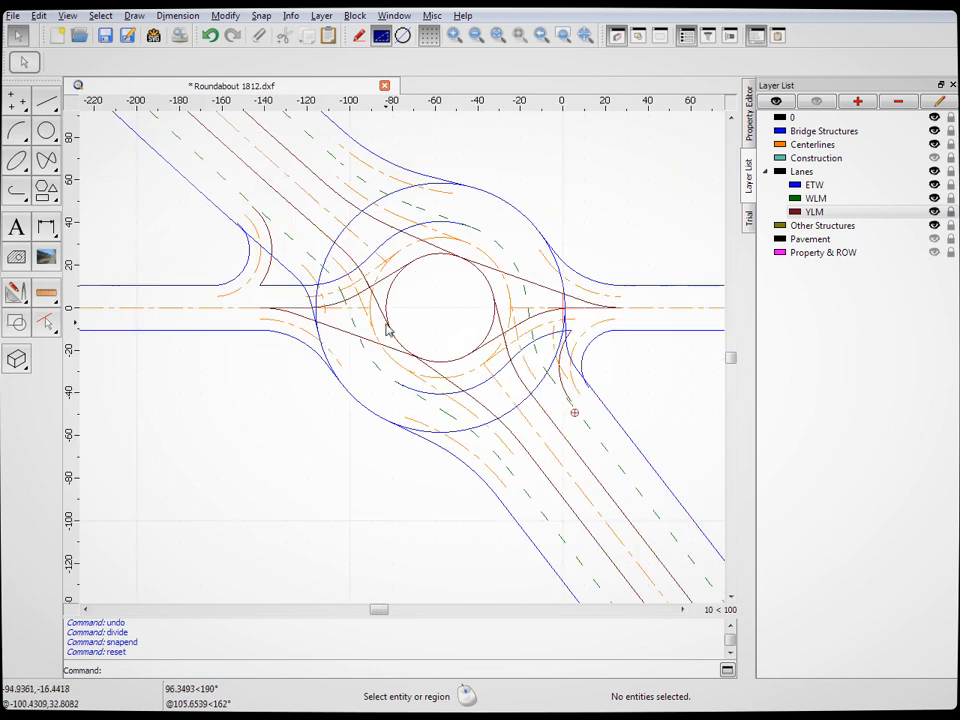
Delete the two outer ETW circle arcs that cross the mouths of the northwest and southeast legs
left_click(356, 218)
key("Delete")
left_click(527, 408)
key("Delete")
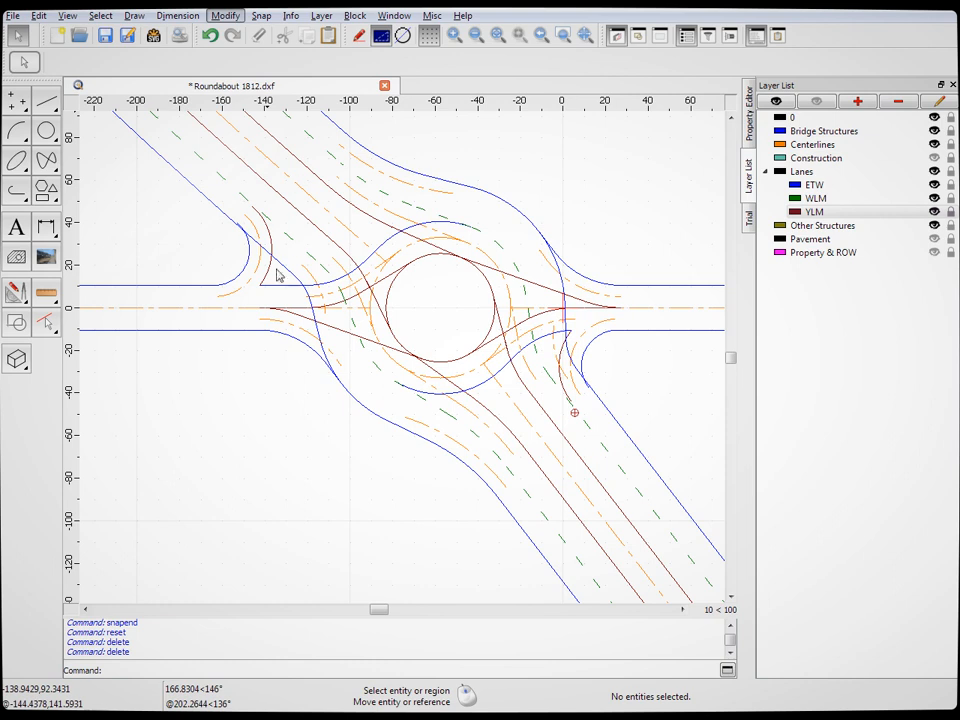
Trim the inner ETW curve northwest of the central circle at the crossing YLM line of the northwest leg
key("t")
key("r")
scroll(407, 221, "up", 10)
left_click(371, 272)
left_click(356, 281)
scroll(381, 193, "down", 10)
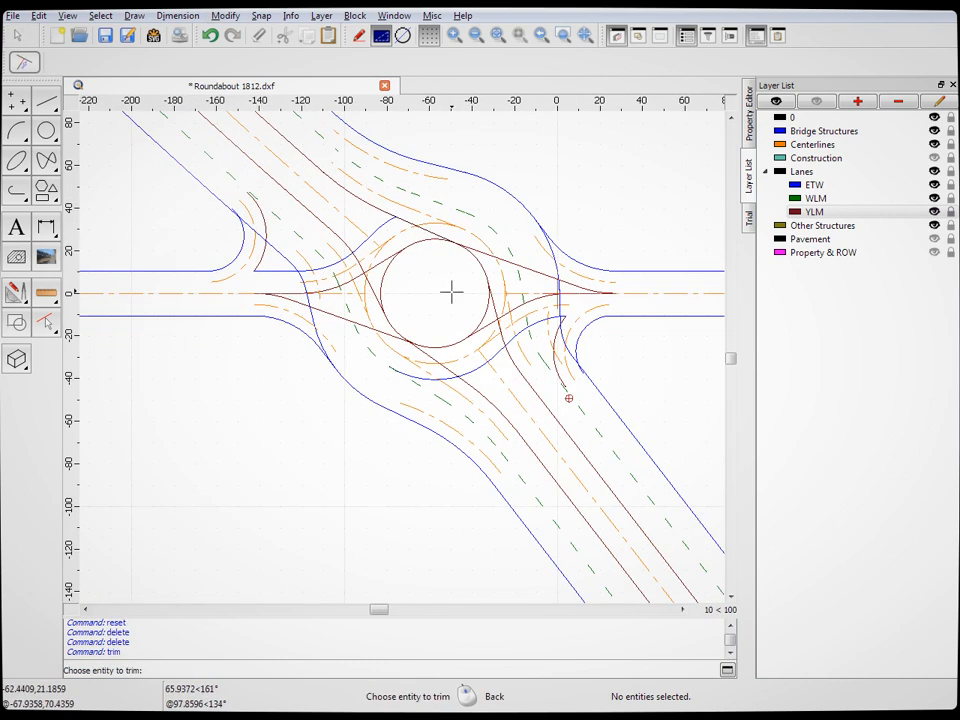
Trim the inner ETW curve southeast of the central circle at the crossing YLM line of the southeast leg
scroll(456, 422, "up", 8)
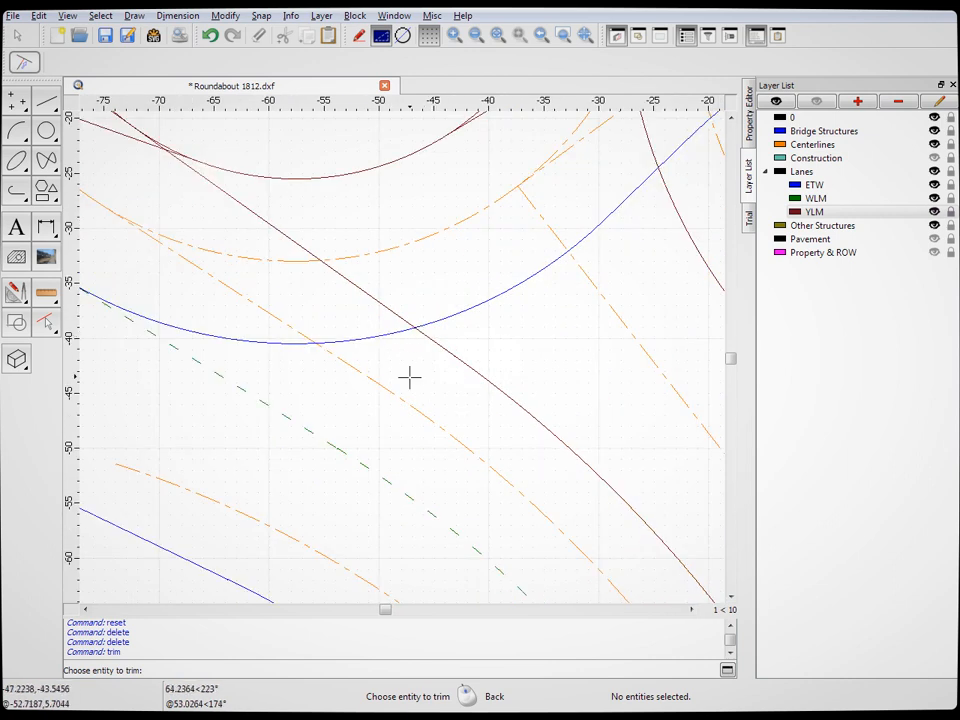
scroll(525, 347, "down", 9)
scroll(517, 320, "up", 2)
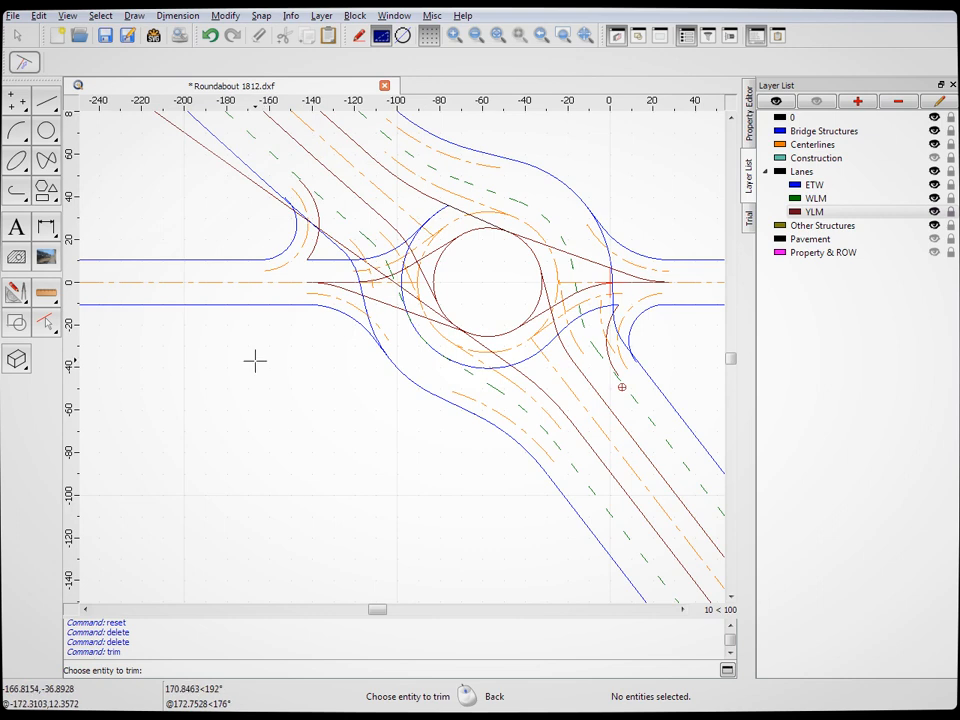
scroll(500, 405, "up", 4)
right_click(420, 485)
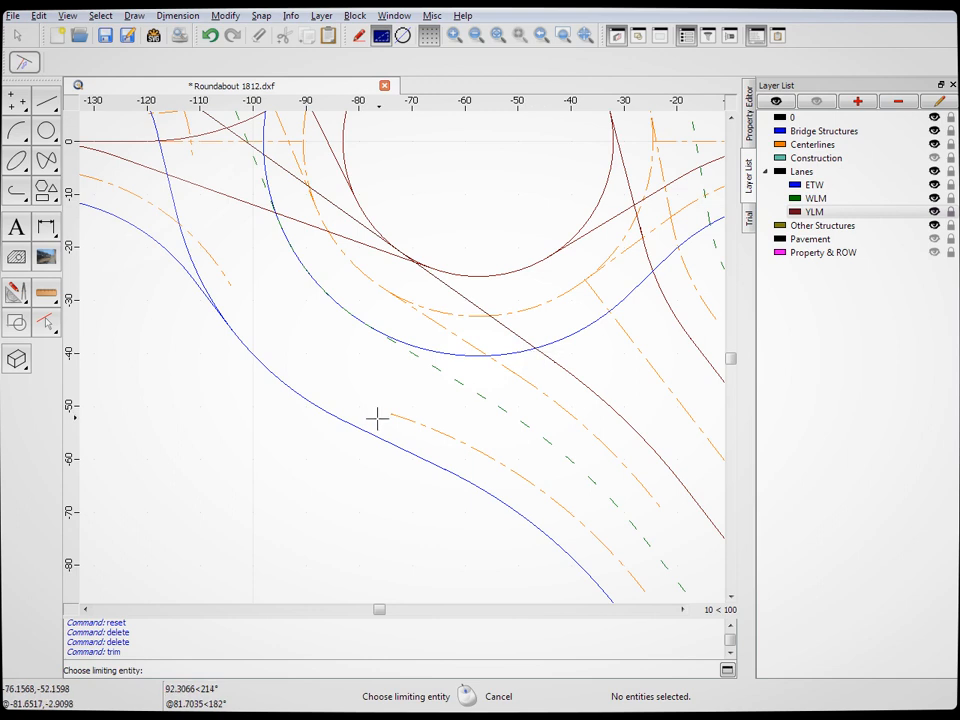
scroll(369, 414, "down", 6)
scroll(388, 364, "up", 4)
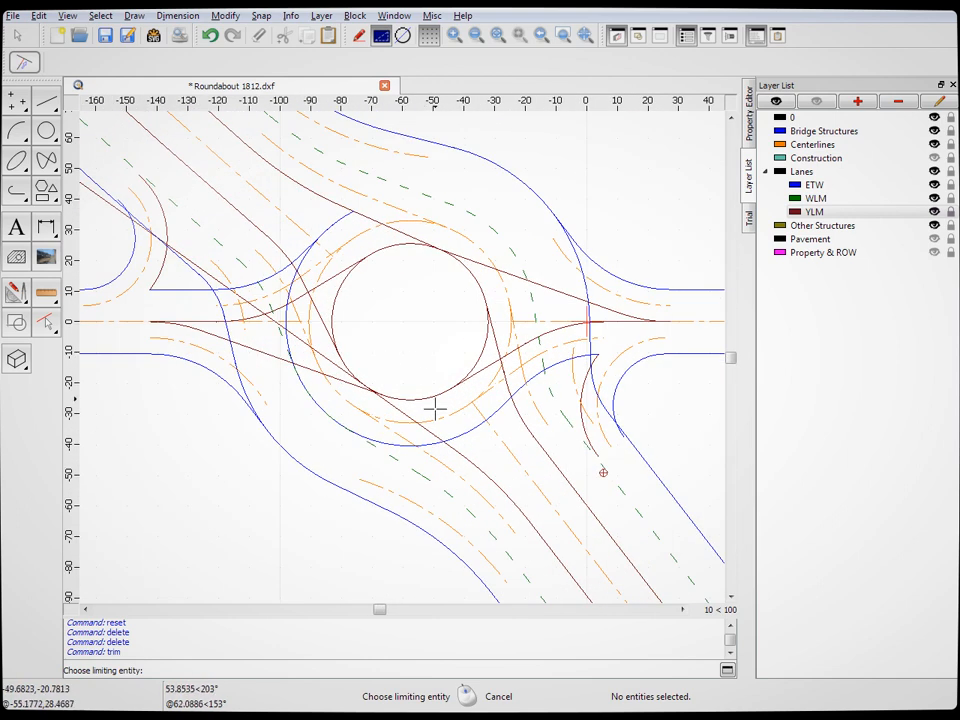
left_click(432, 444)
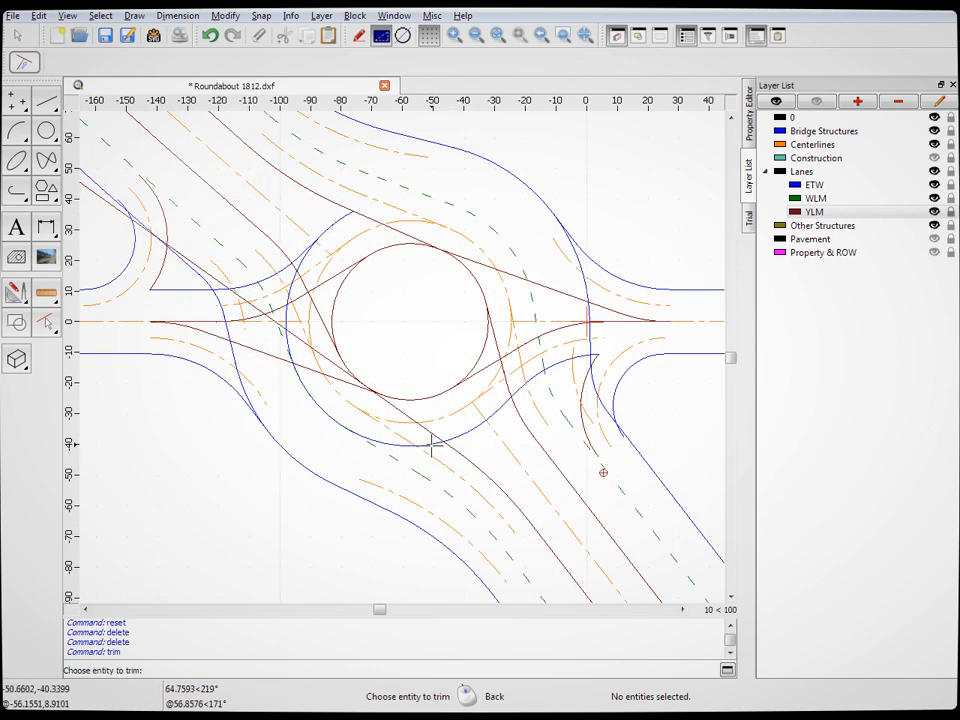
left_click(432, 444)
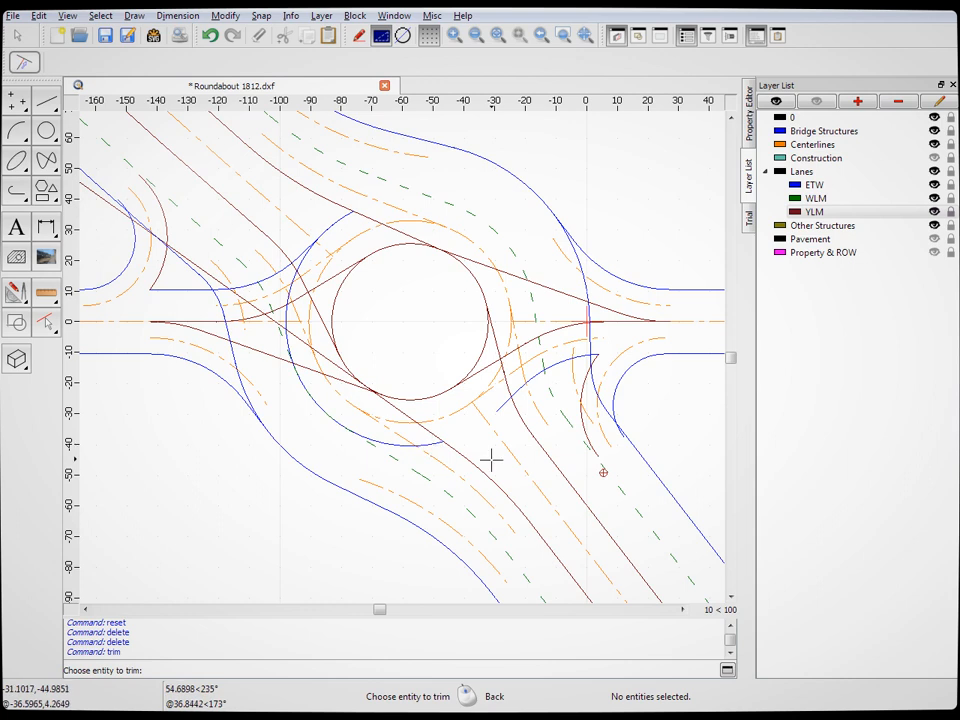
key("ctrl+z")
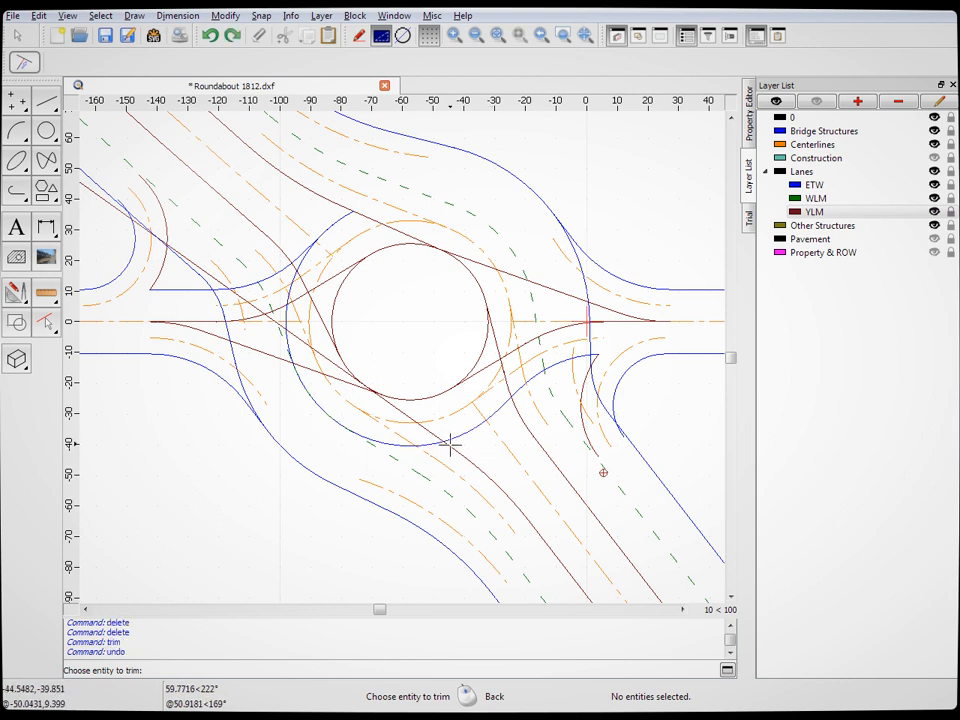
left_click(453, 440)
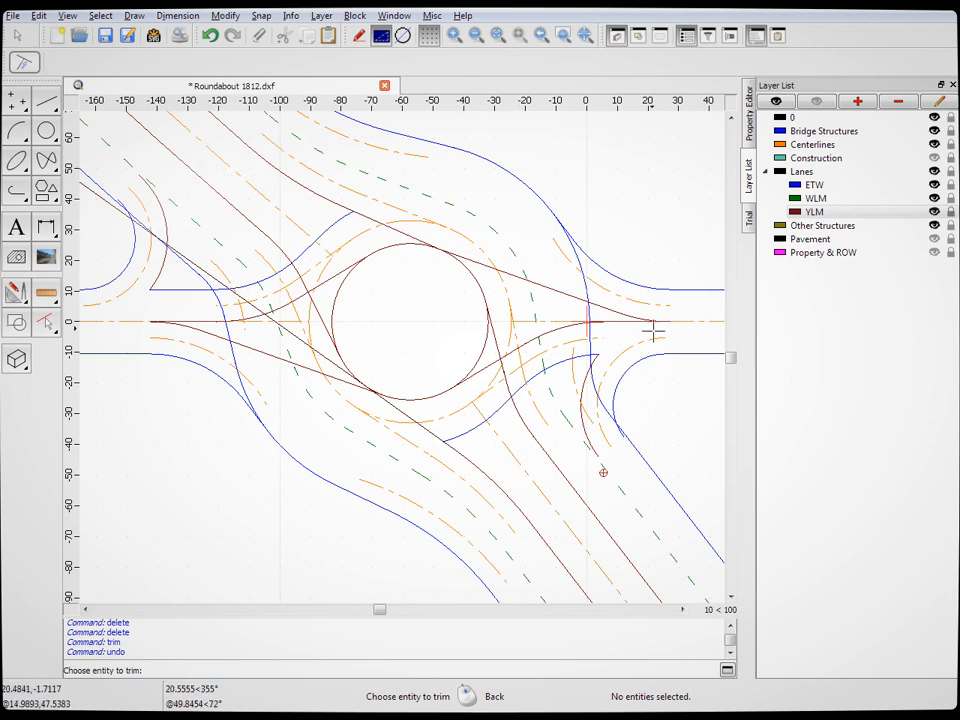
right_click(662, 424)
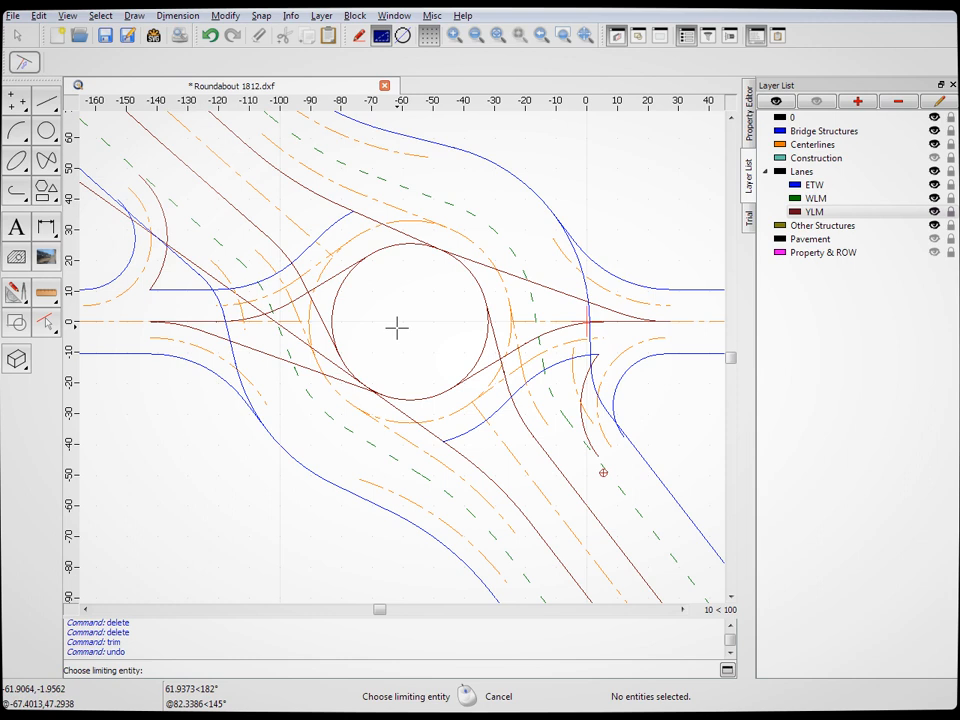
Select the long YLM line running northwest from the central circle and examine how far it extends
scroll(424, 327, "down", 5)
scroll(255, 275, "up", 3)
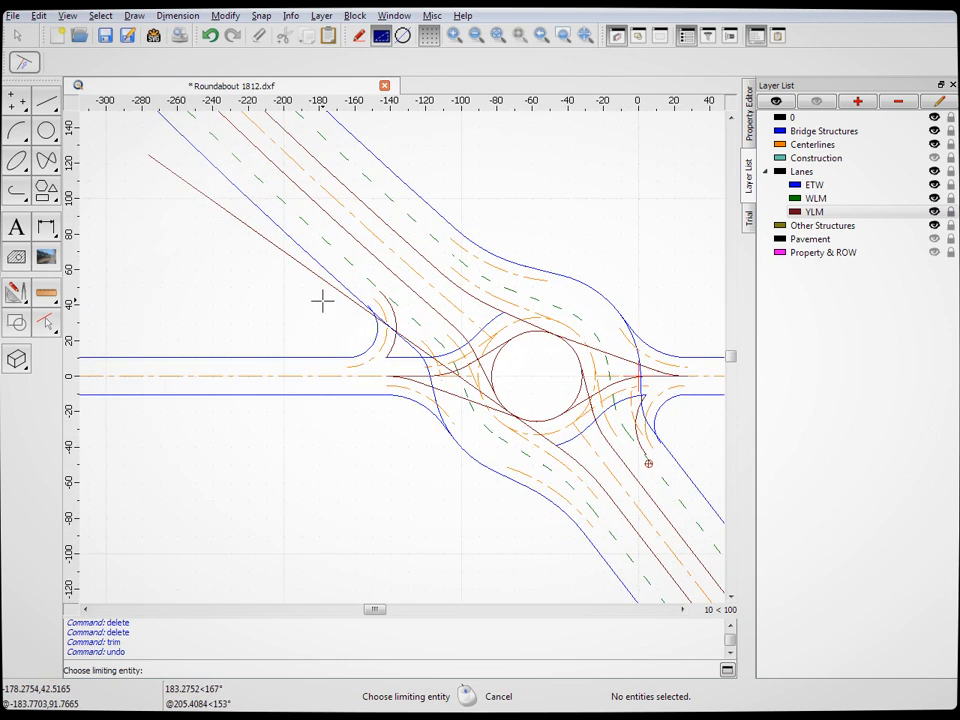
left_click(17, 36)
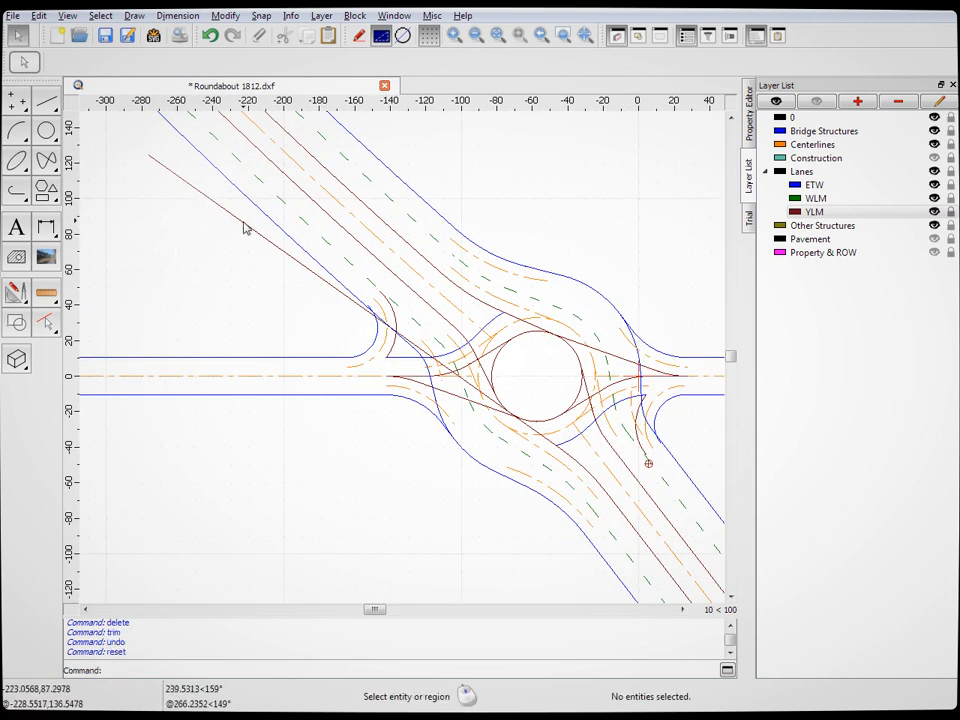
left_click(244, 228)
scroll(506, 543, "up", 2)
scroll(506, 543, "down", 2)
scroll(448, 452, "down", 1)
key("Escape")
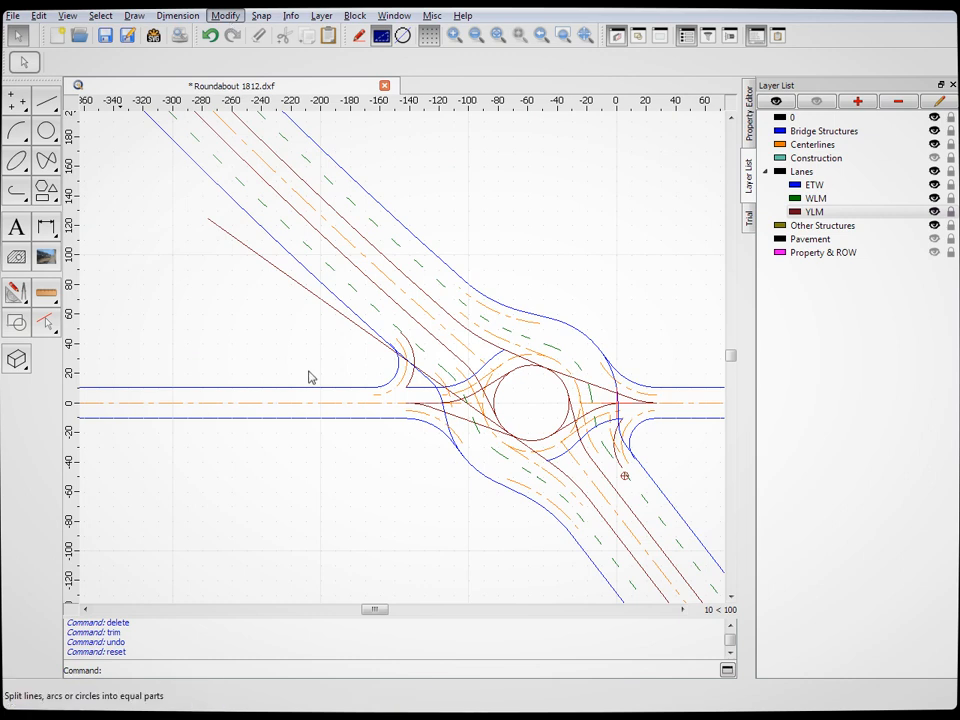
Divide the long YLM line at its tangent point on the central circle and delete the part running northwest
left_click(258, 361)
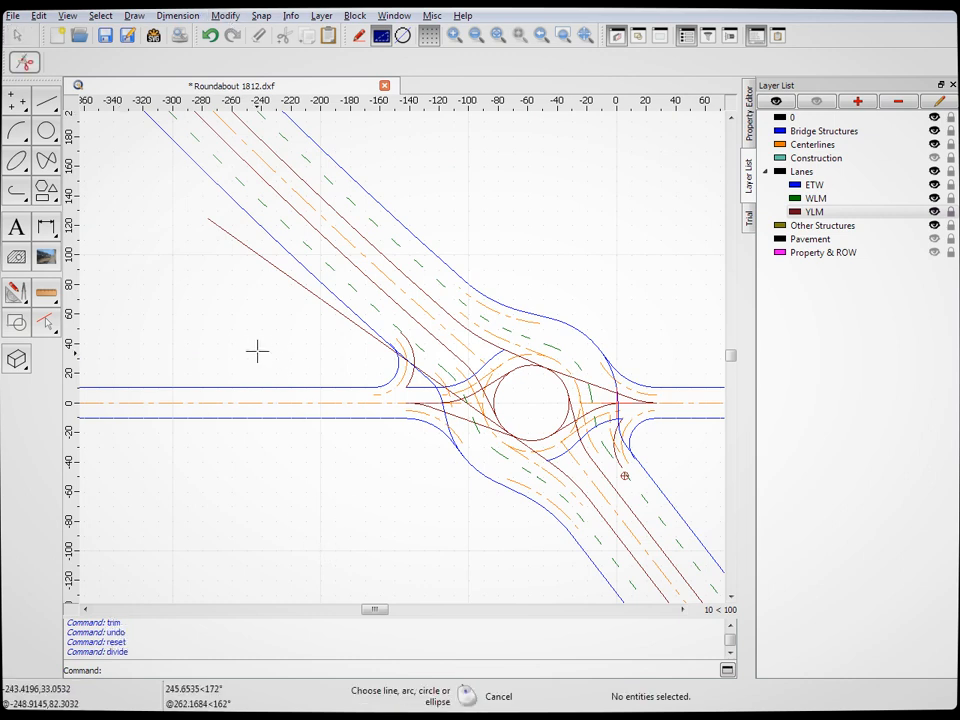
left_click(267, 261)
left_click(20, 228)
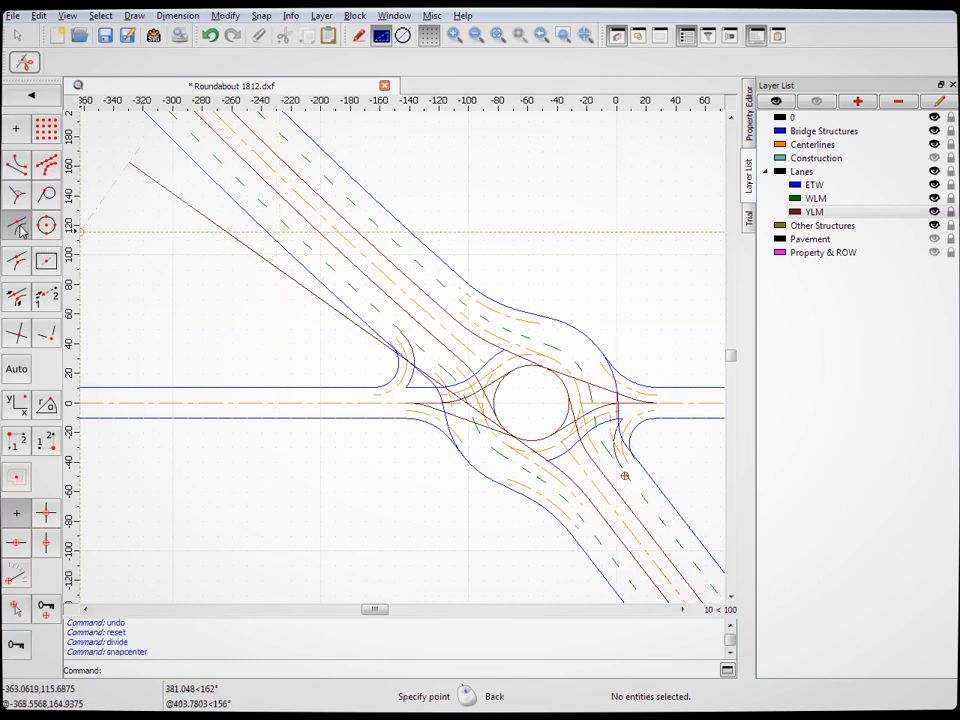
left_click(534, 406)
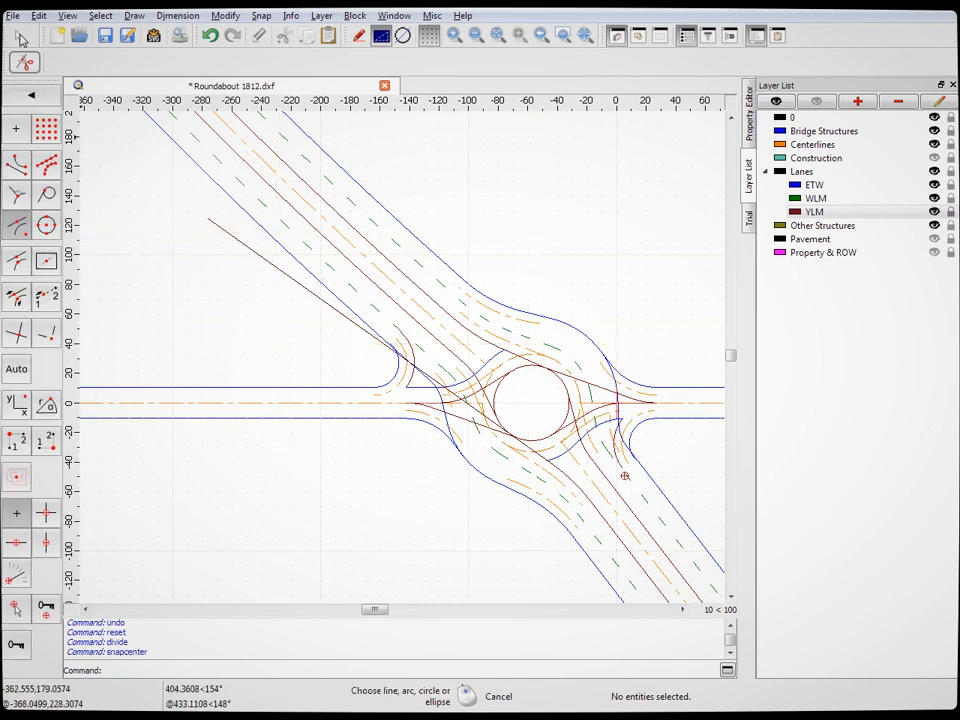
key("Escape")
left_click(339, 313)
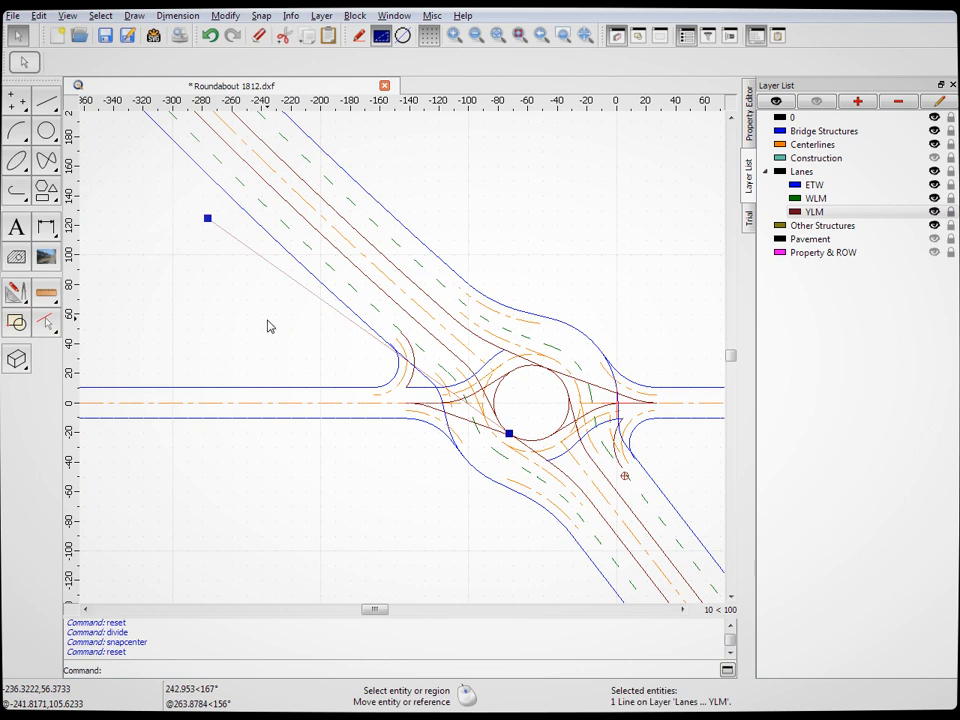
key("Delete")
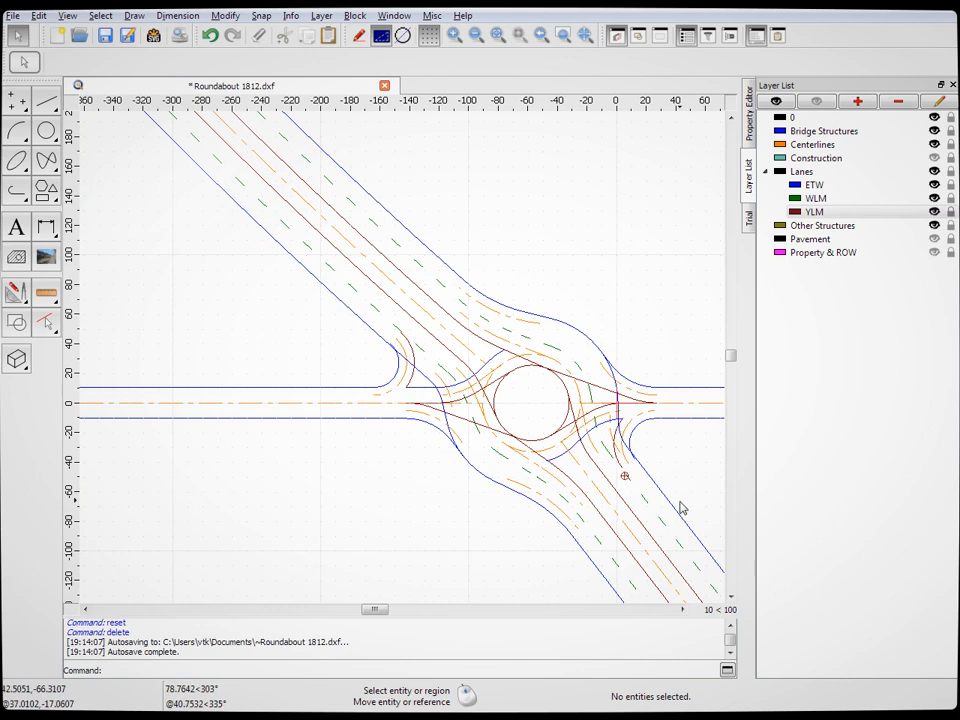
Trim the ETW line on the outer side of the southeast leg at the ETW corner arc of the east road
scroll(684, 486, "up", 2)
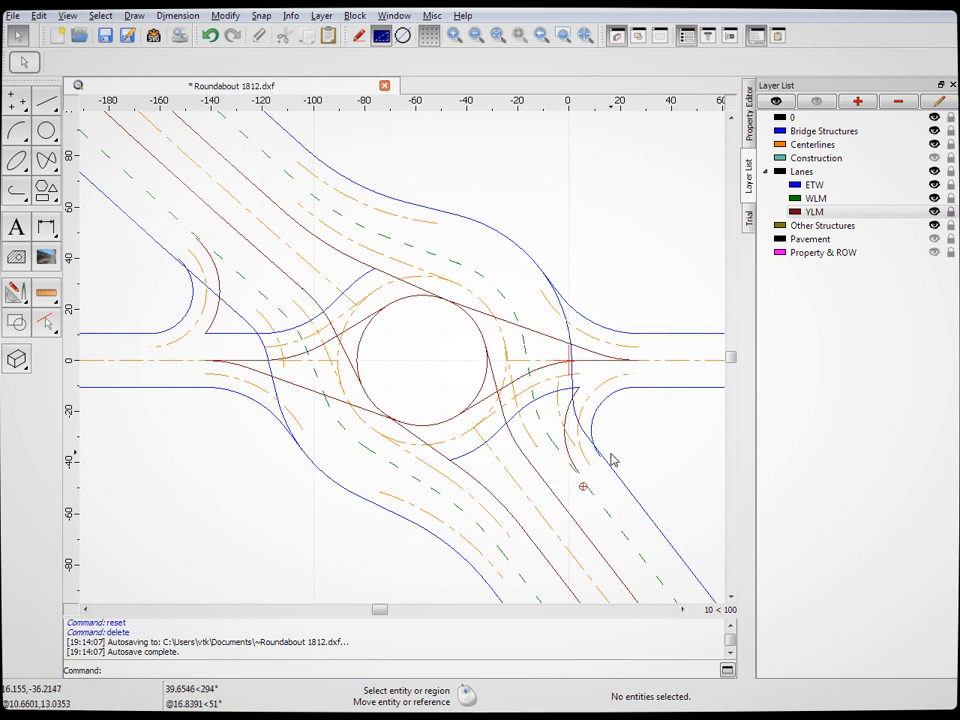
scroll(612, 459, "up", 5)
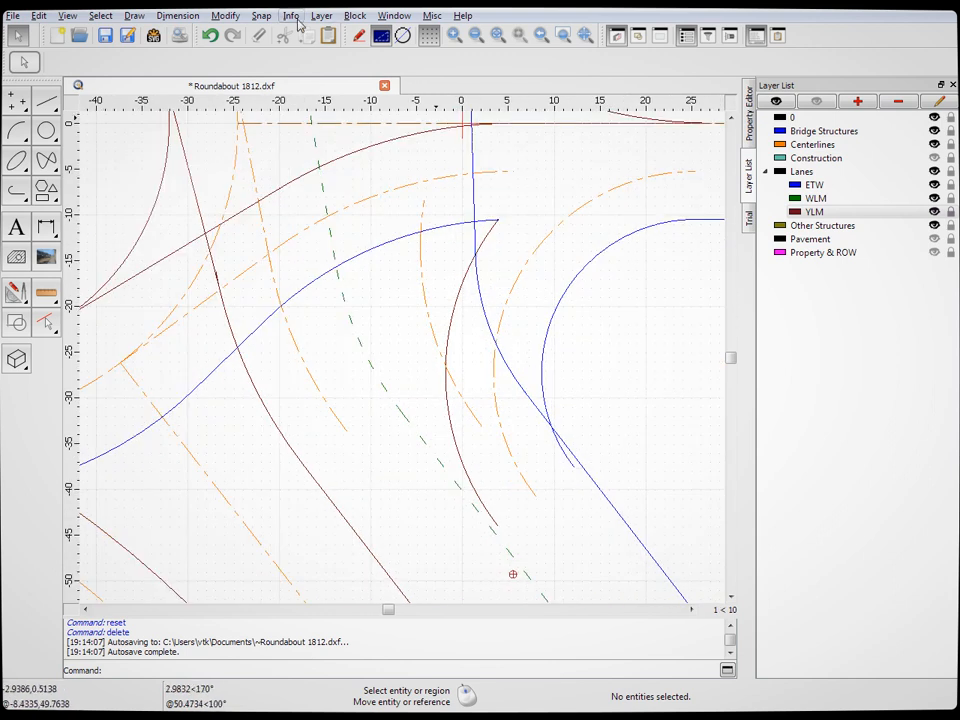
left_click(288, 233)
left_click(545, 397)
left_click(583, 463)
right_click(566, 502)
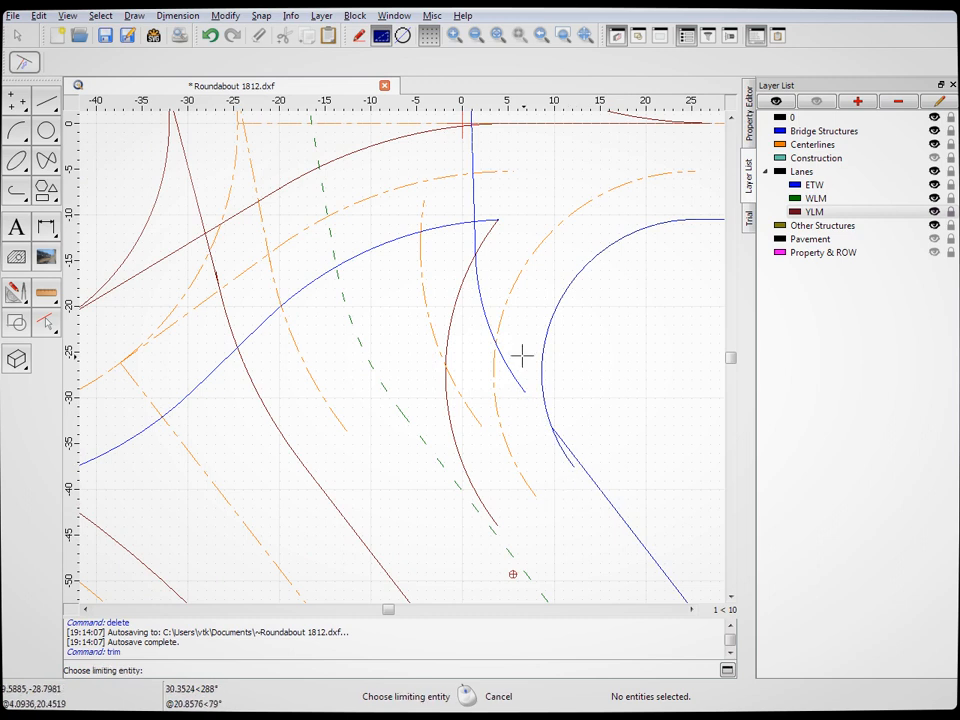
left_click(472, 272)
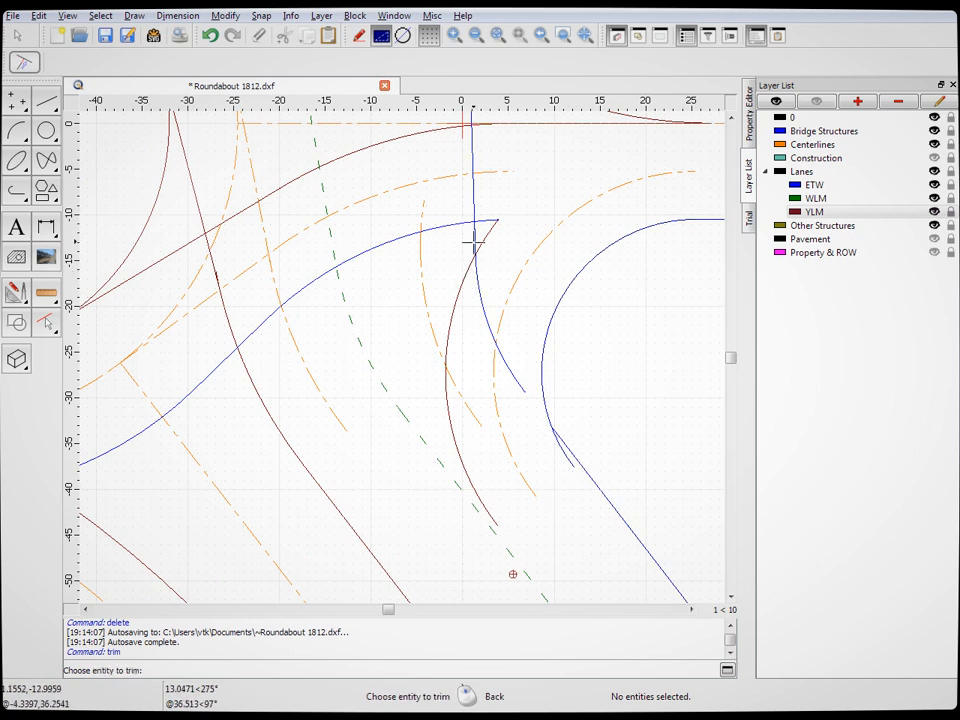
scroll(650, 416, "down", 5)
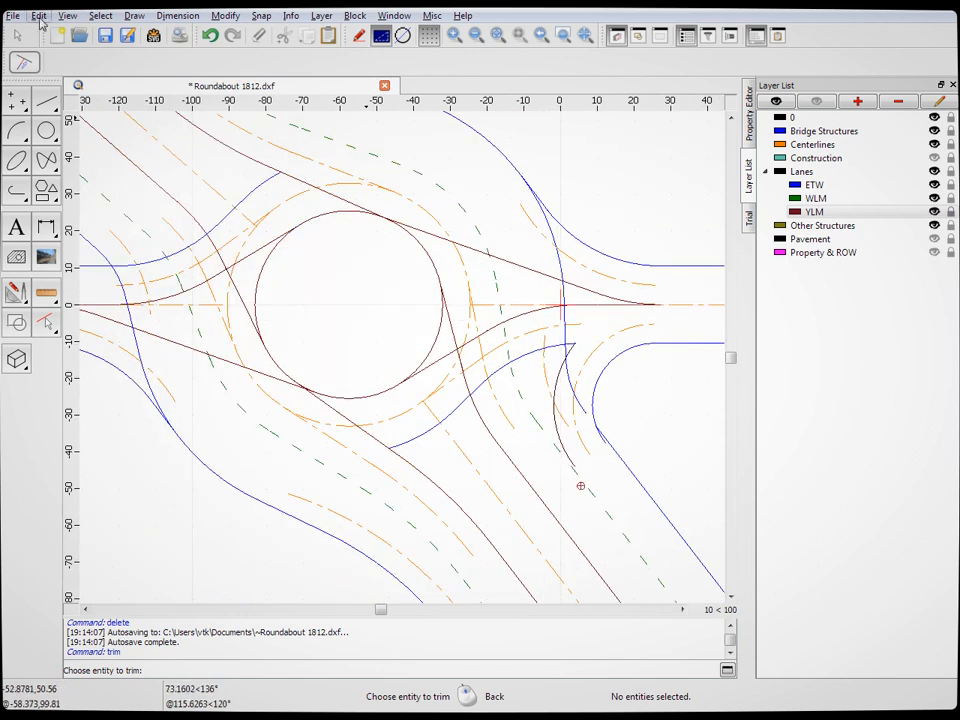
key("ctrl+z")
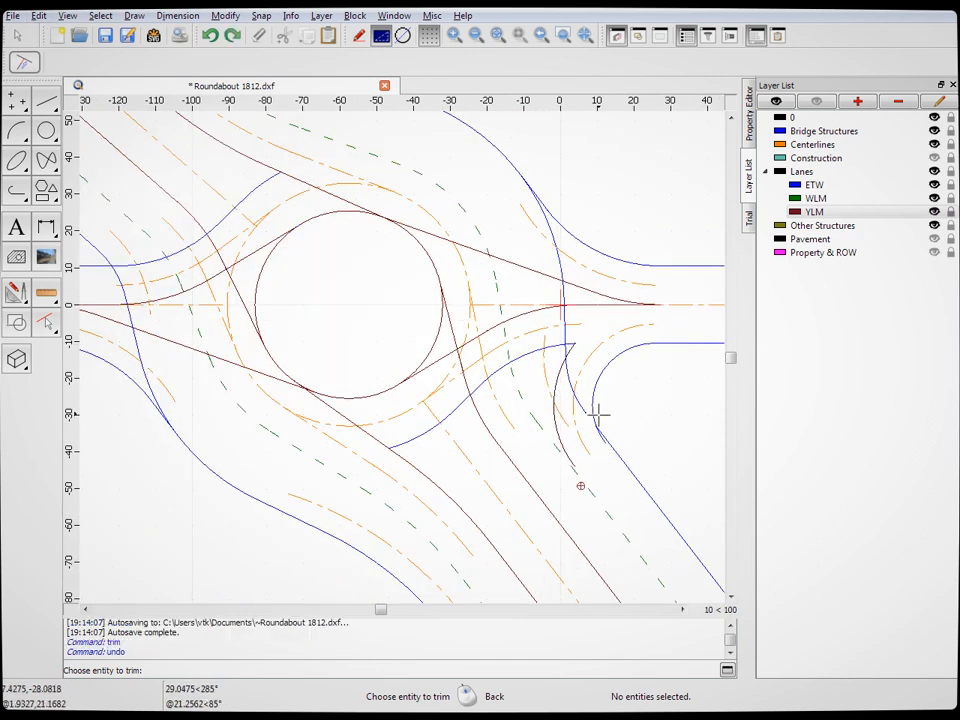
right_click(652, 418)
Try to trim the YLM arc beside the southeast leg's mouth at its crossing with the ETW curve
scroll(561, 348, "up", 5)
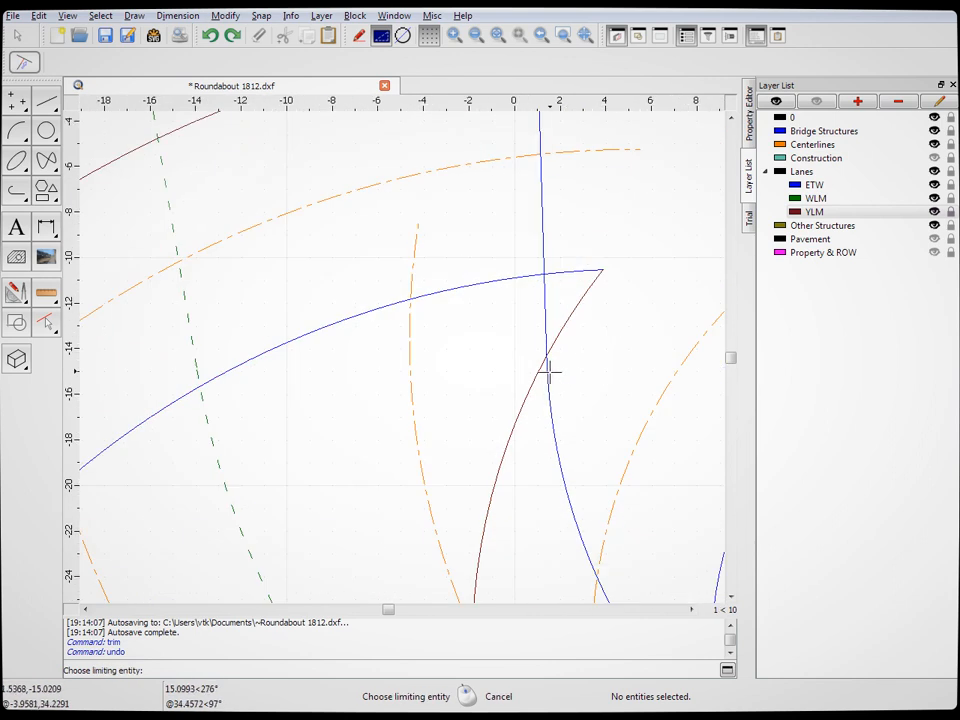
scroll(551, 369, "up", 6)
scroll(555, 284, "down", 6)
scroll(529, 152, "up", 4)
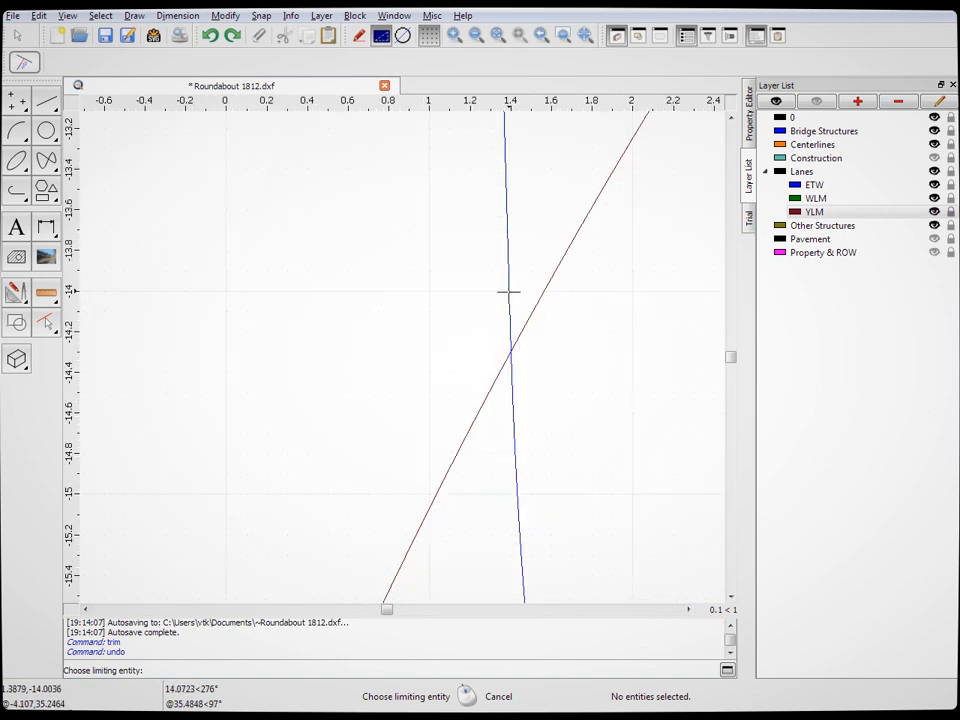
left_click(516, 408)
scroll(636, 388, "down", 8)
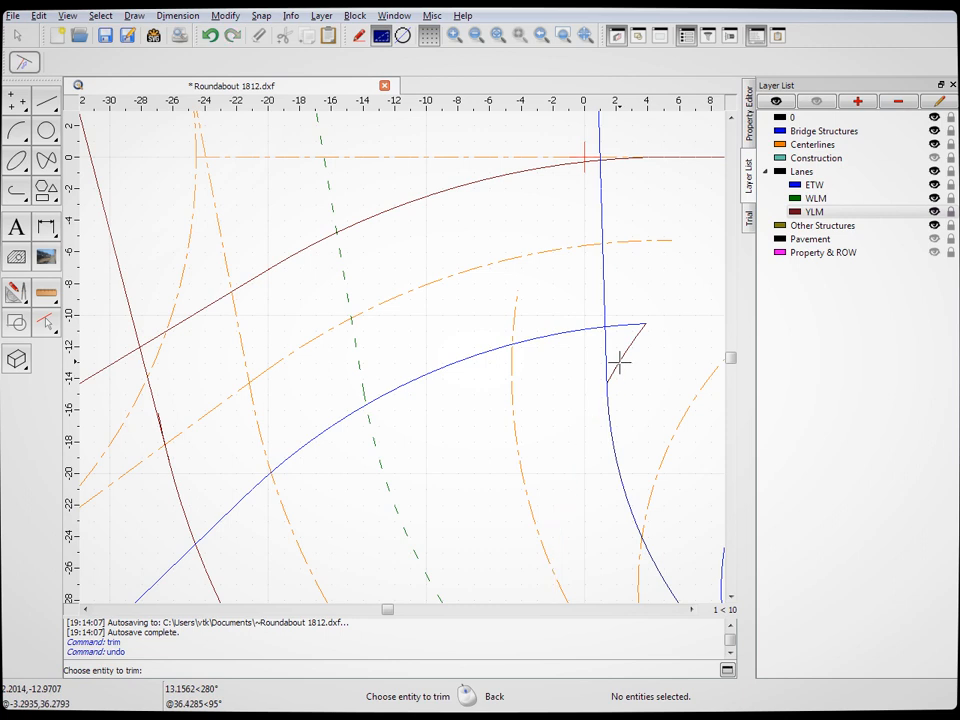
scroll(600, 466, "down", 4)
right_click(658, 479)
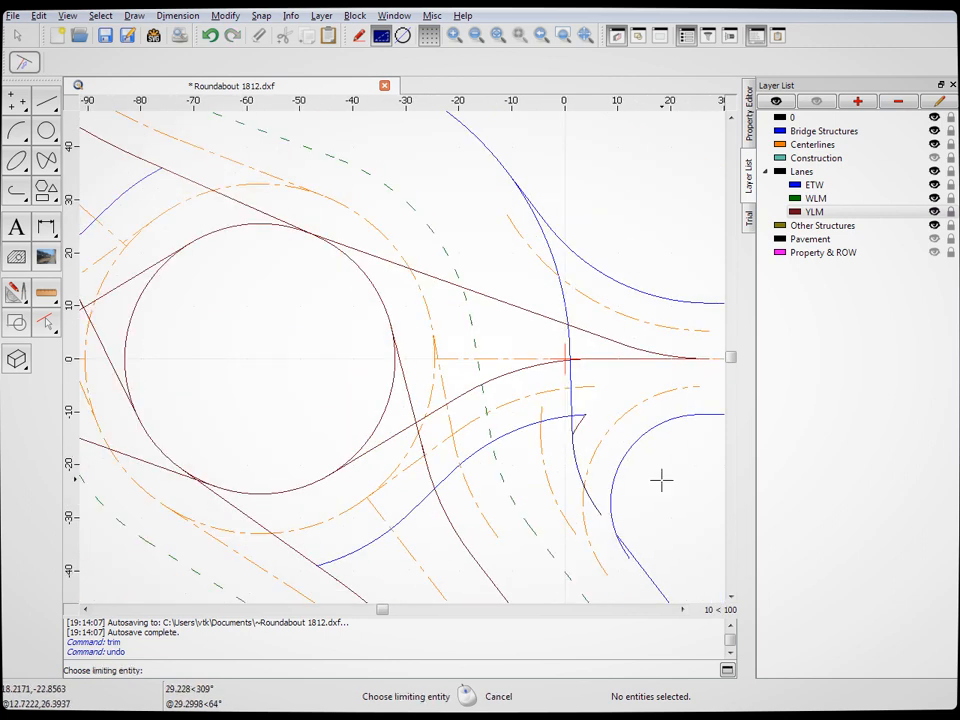
Inspect the remaining piece of the YLM arc at the ETW curve crossing and undo its trim
scroll(658, 470, "down", 4)
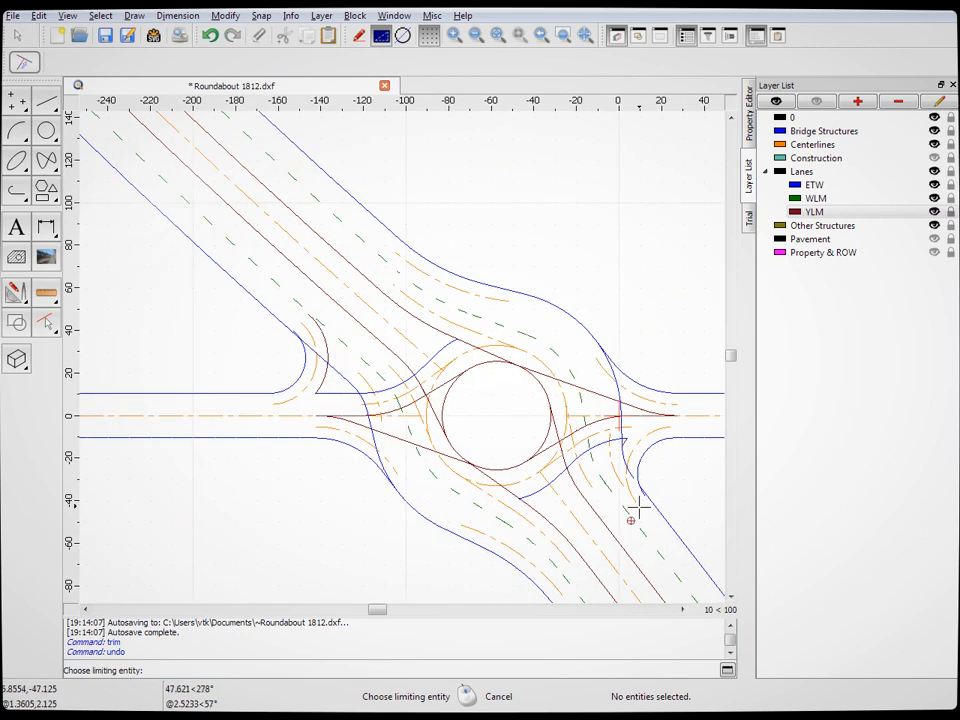
scroll(615, 450, "up", 2)
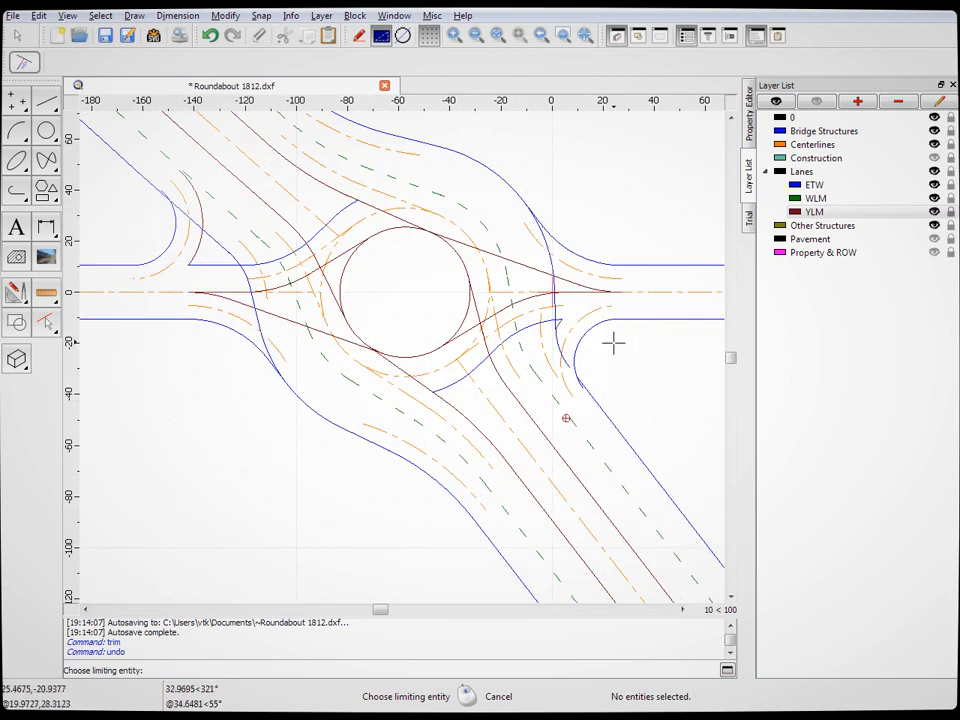
scroll(561, 323, "up", 3)
scroll(563, 321, "up", 2)
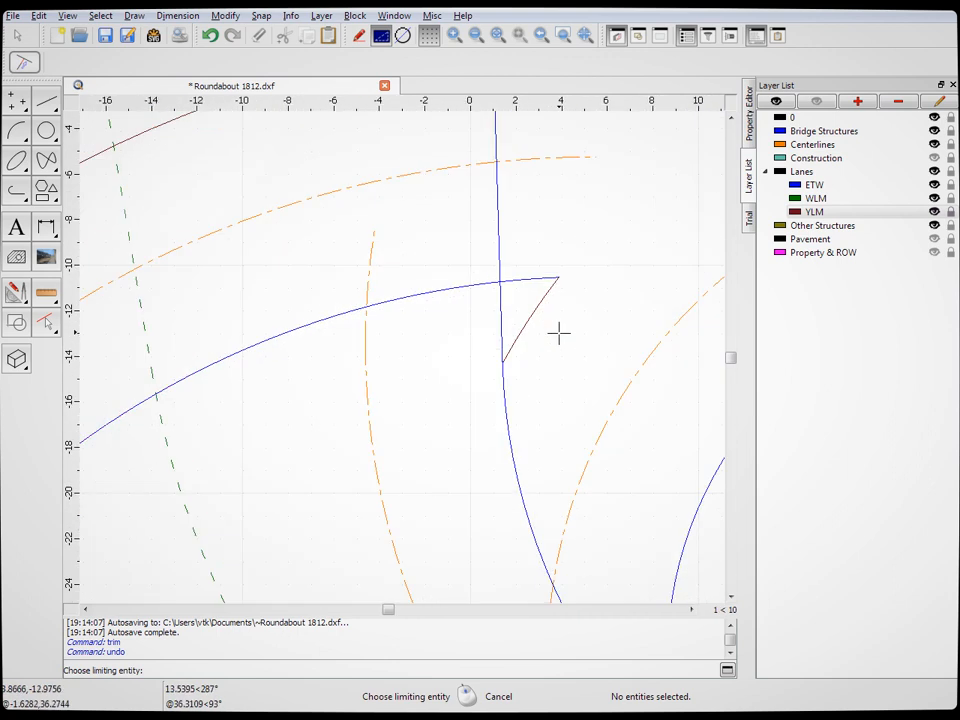
scroll(495, 378, "up", 3)
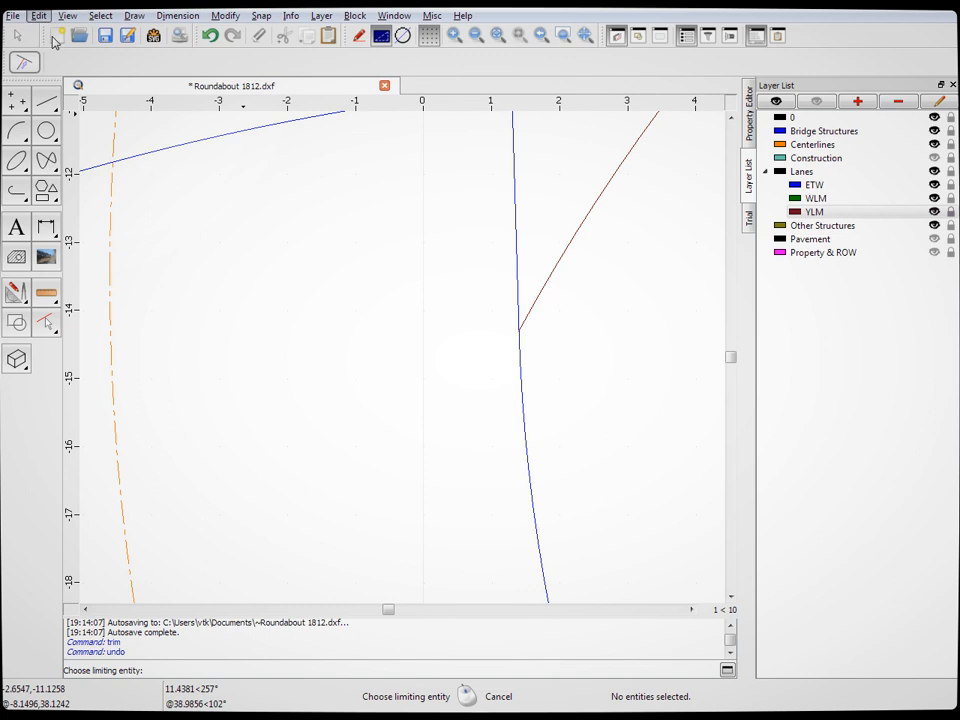
key("ctrl+z")
Trim both the YLM arc and the ETW curve to their crossing at the southeast leg's mouth
left_click(224, 17)
left_click(286, 251)
scroll(519, 341, "up", 6)
scroll(519, 341, "up", 8)
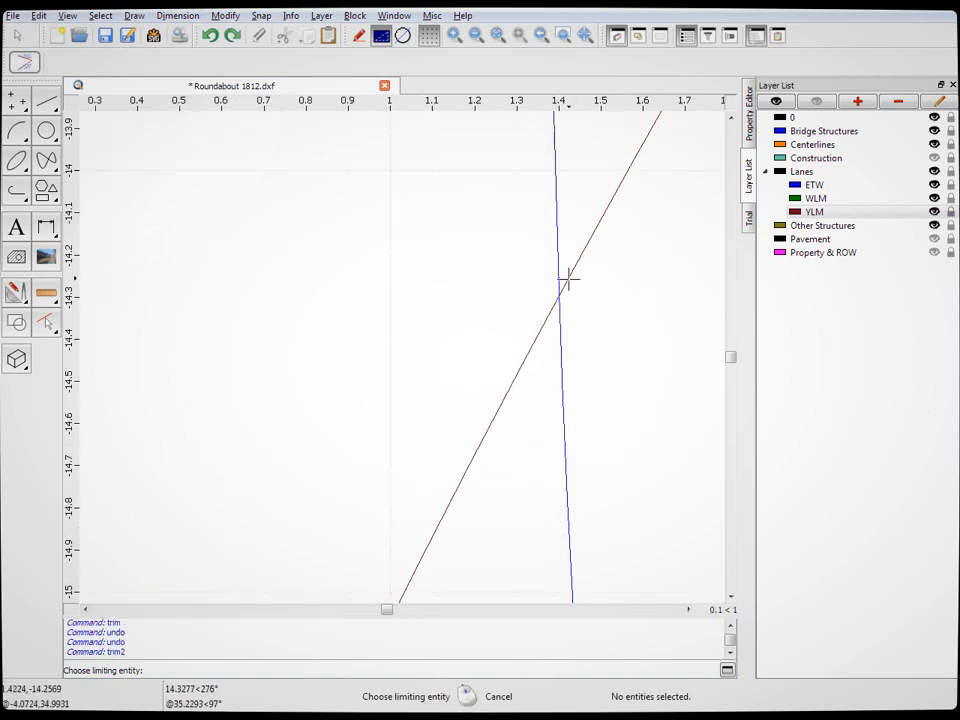
Trim the blue ETW edge line and the brown YLM arc to each other at their intersection on the roundabout's east side
left_click(554, 358)
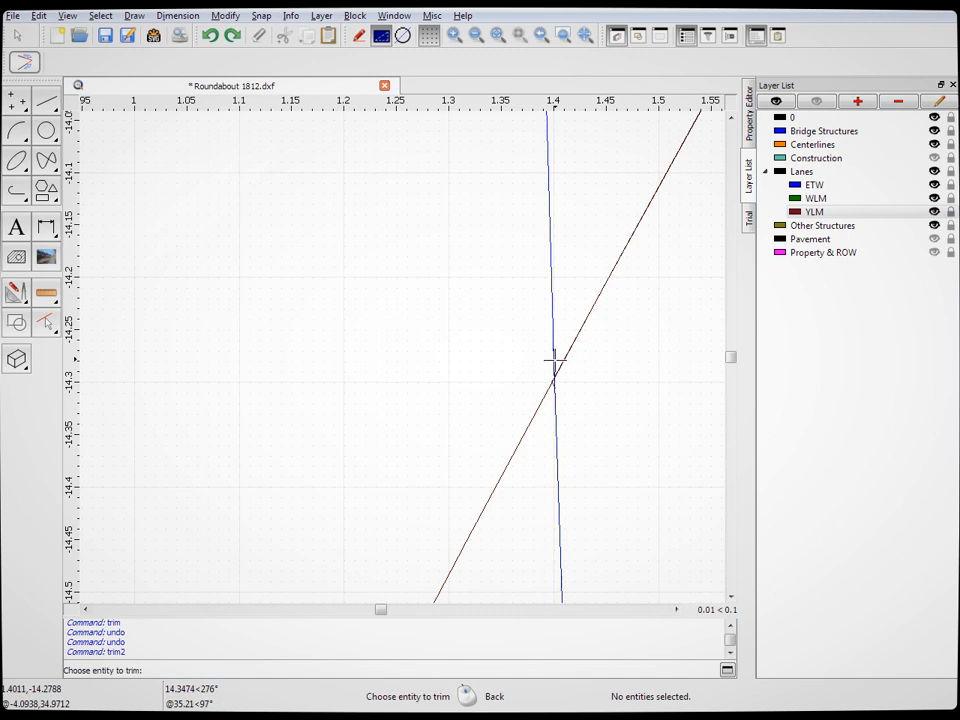
left_click(557, 354)
scroll(480, 360, "down", 15)
scroll(489, 345, "down", 10)
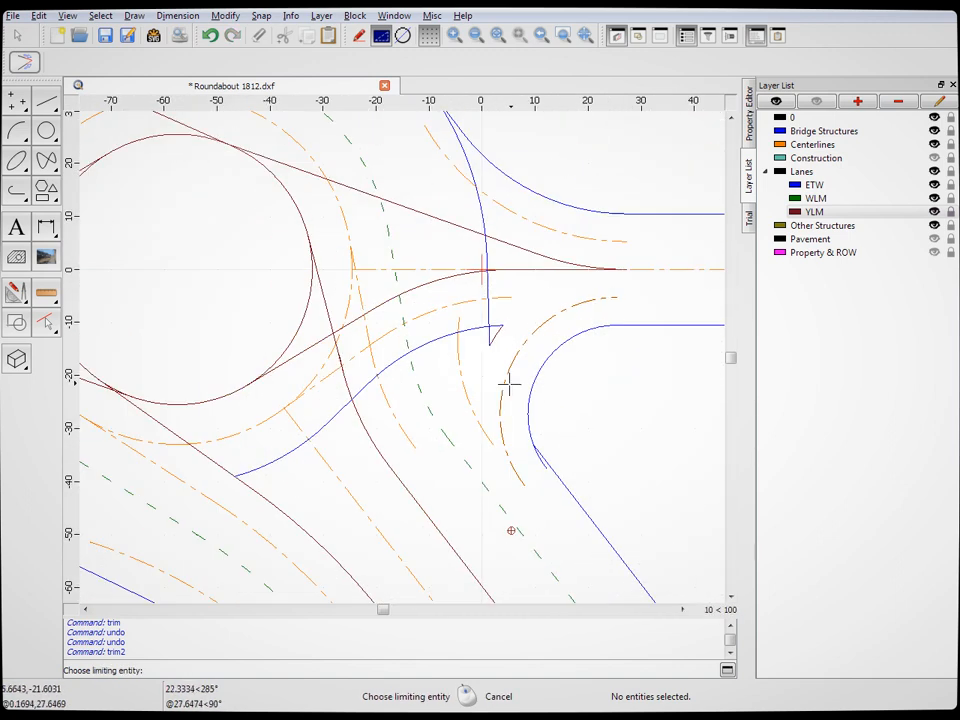
scroll(497, 379, "up", 2)
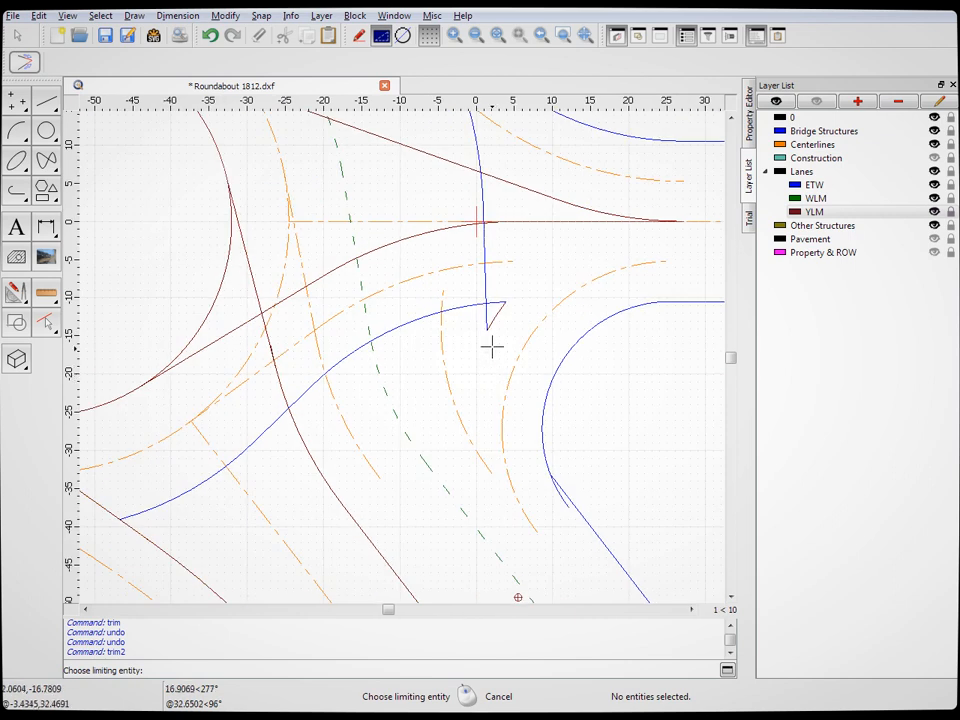
scroll(492, 345, "up", 20)
key("Escape")
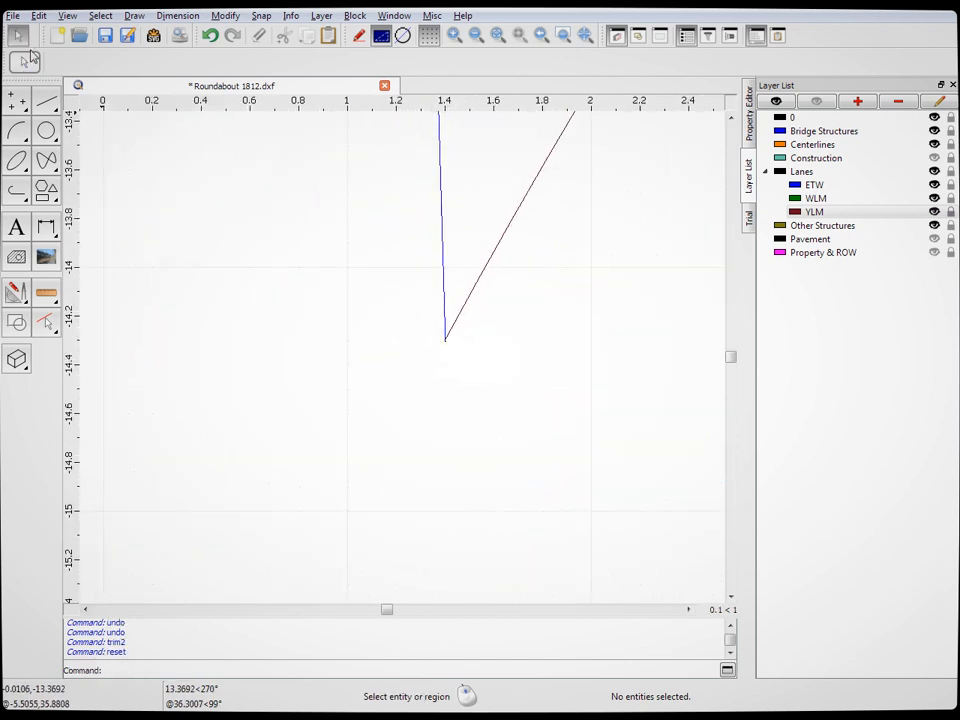
Examine the trimmed corner between the ETW edge and the YLM arc, and its surroundings on the roundabout's east side
left_click(446, 332)
key("Escape")
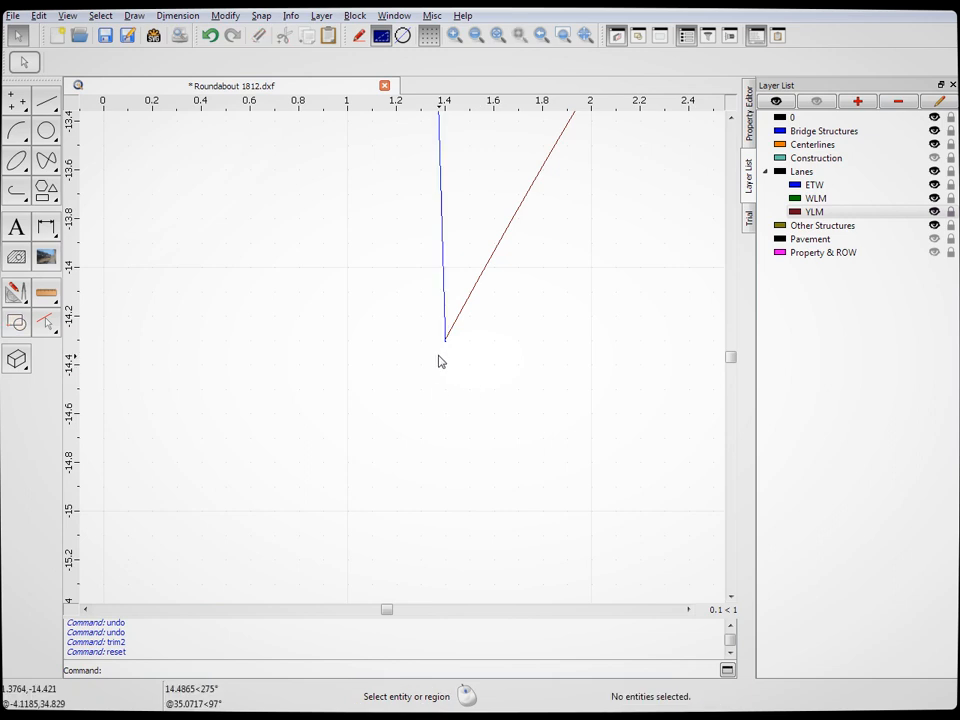
scroll(441, 351, "up", 8)
left_click(474, 274)
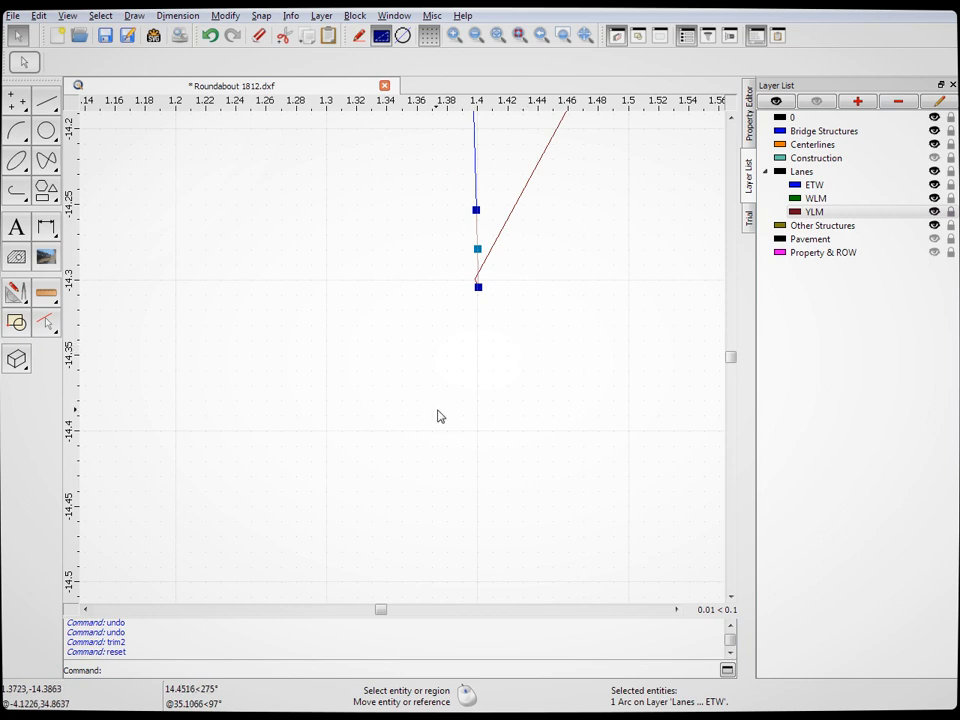
key("Escape")
scroll(416, 330, "down", 8)
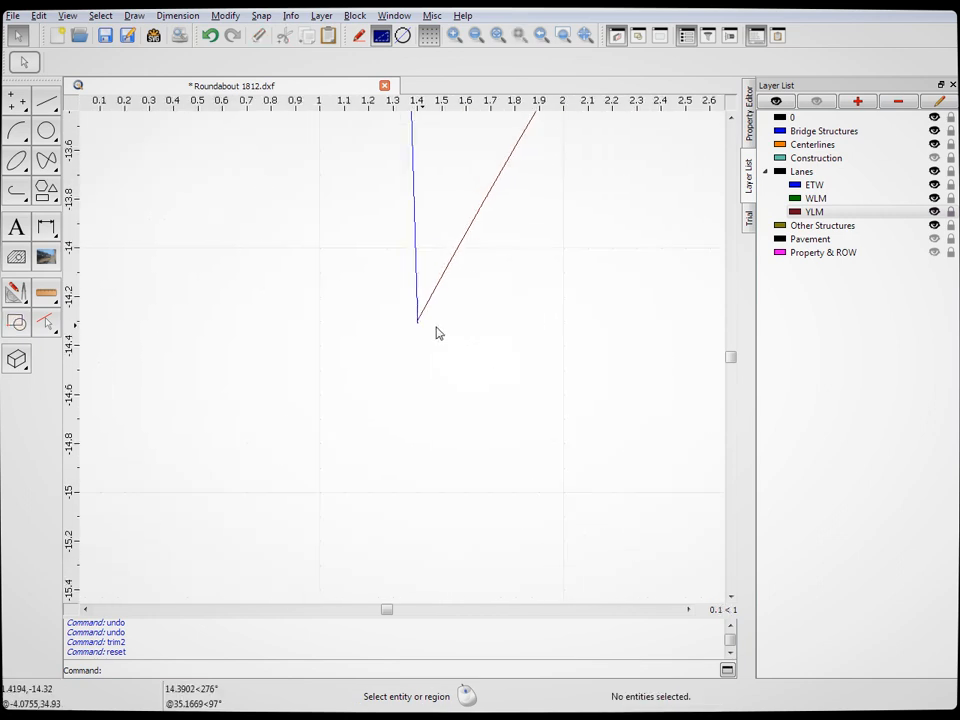
scroll(510, 325, "down", 9)
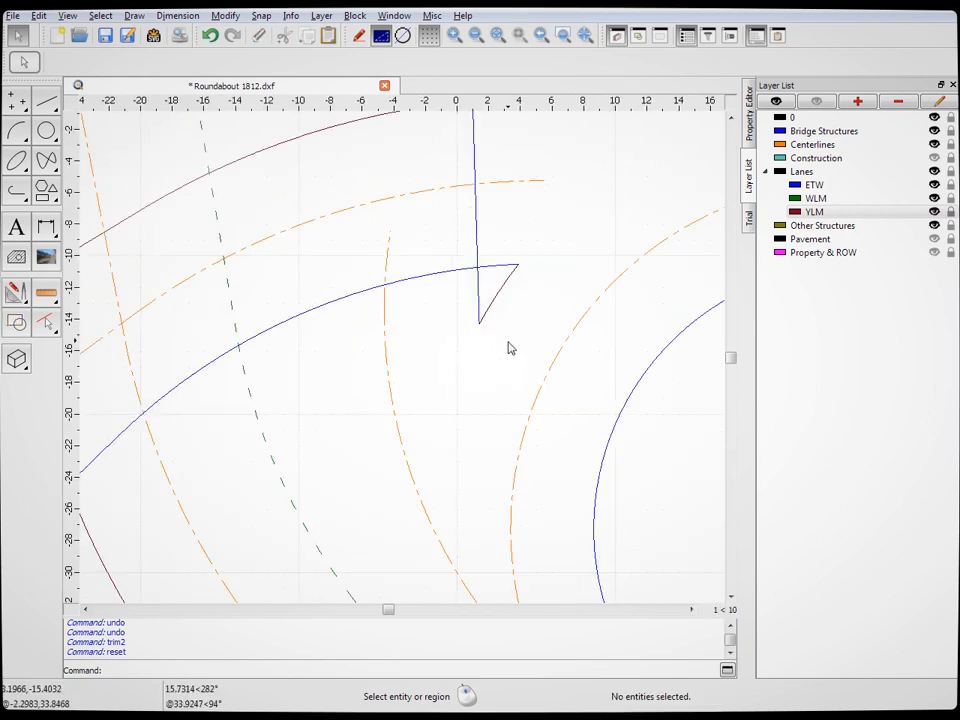
scroll(510, 348, "down", 9)
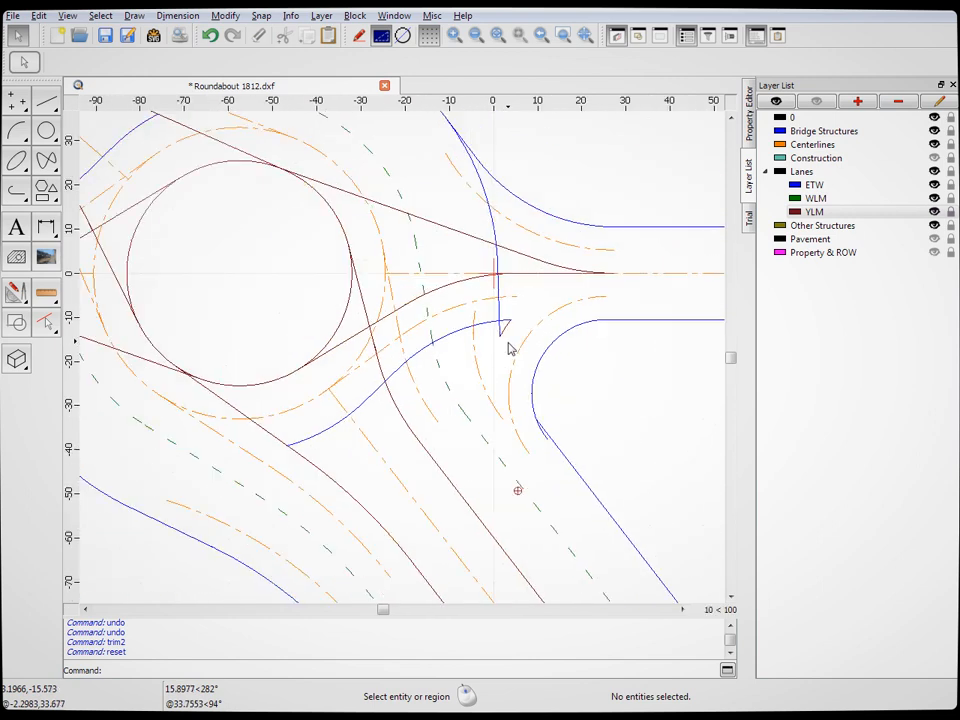
scroll(405, 341, "up", 2)
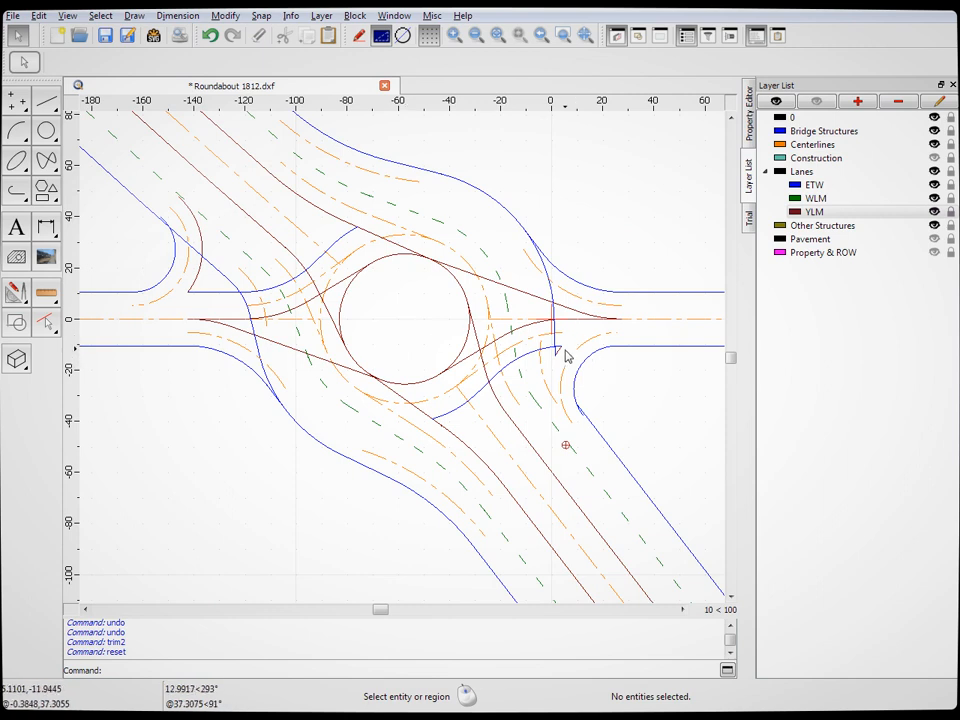
scroll(580, 358, "up", 5)
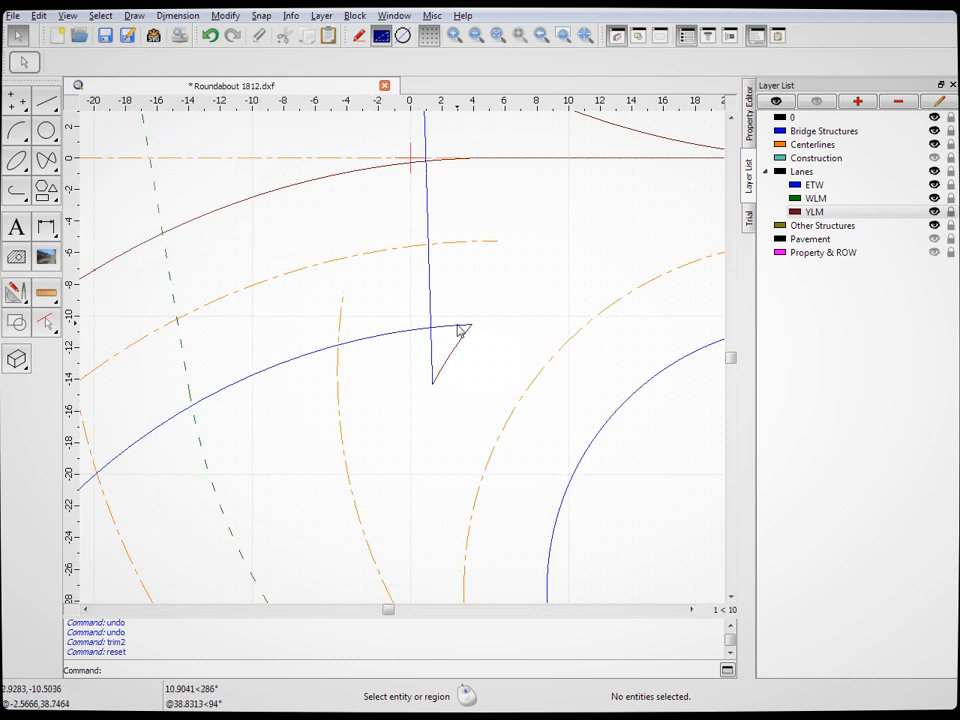
scroll(660, 330, "down", 5)
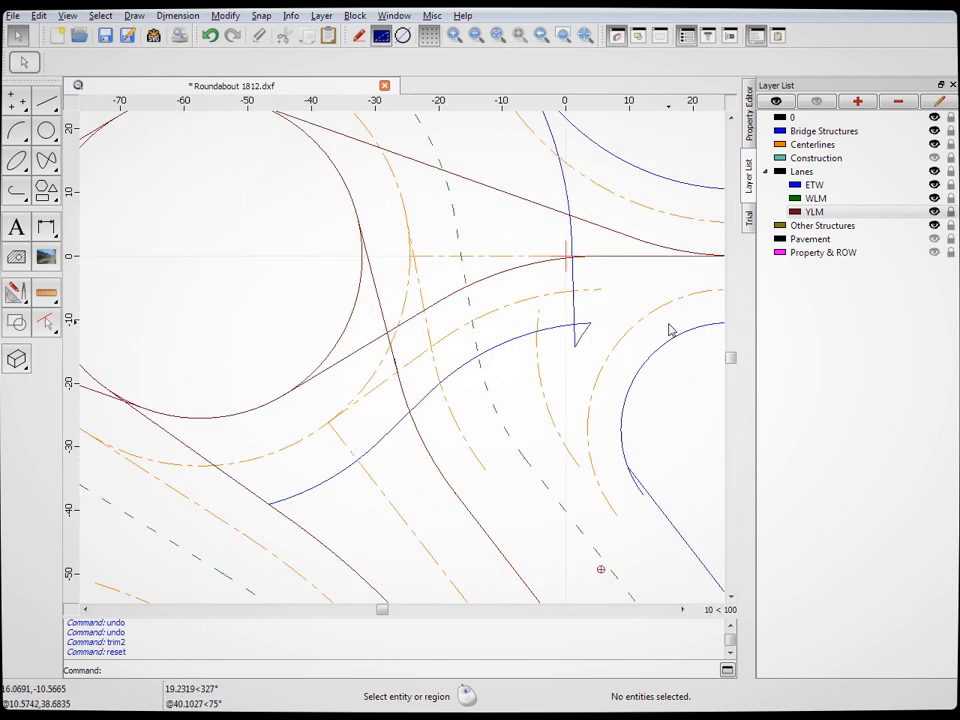
scroll(541, 351, "up", 3)
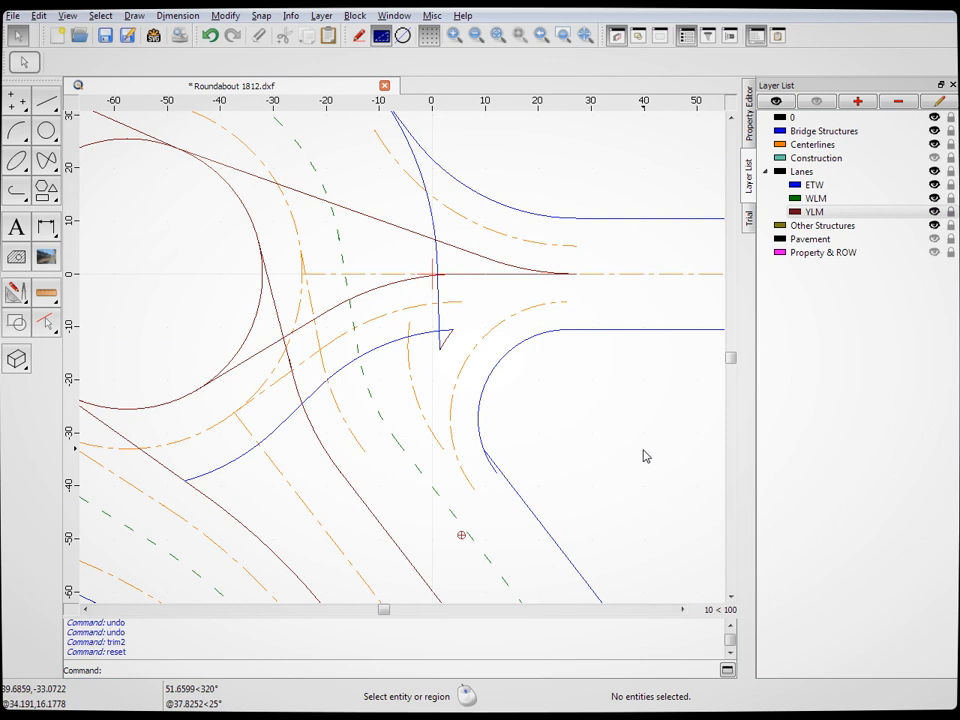
Undo the last four edits to the roundabout's lane and edge lines and redo all four
key("ctrl+z")
key("ctrl+z")
key("ctrl+z")
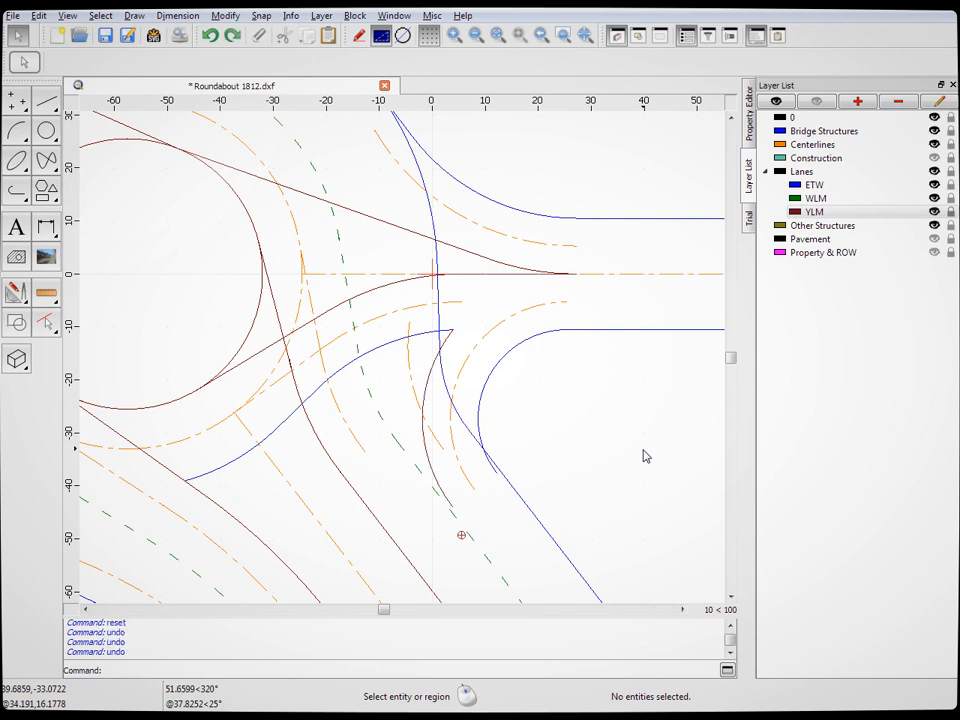
key("ctrl+z")
scroll(561, 436, "down", 3)
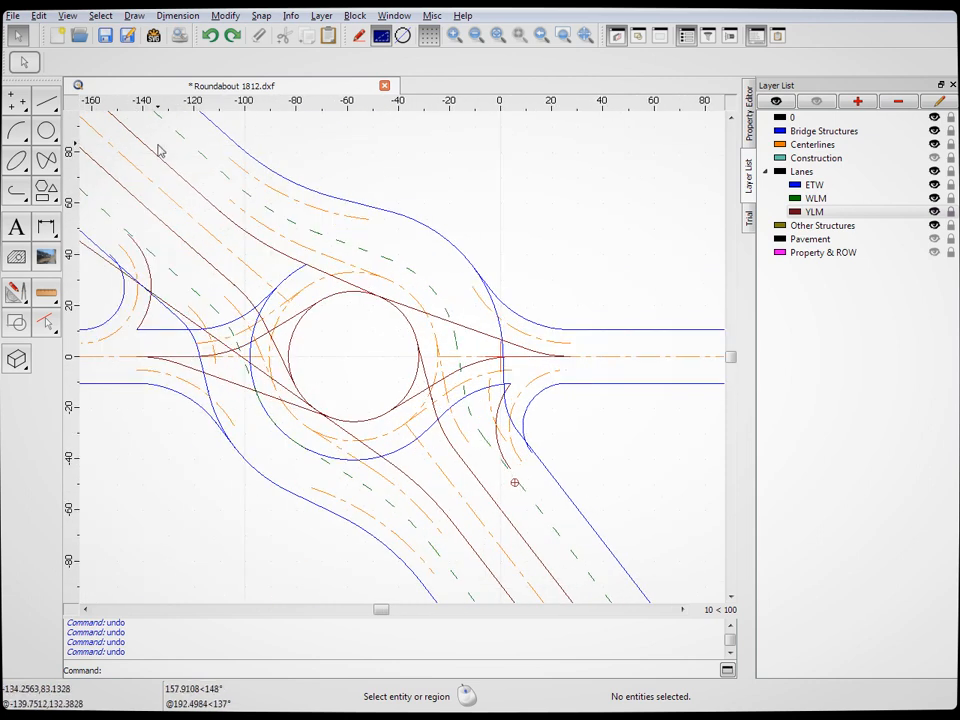
key("ctrl+y")
key("ctrl+y")
key("ctrl+y")
key("ctrl+y")
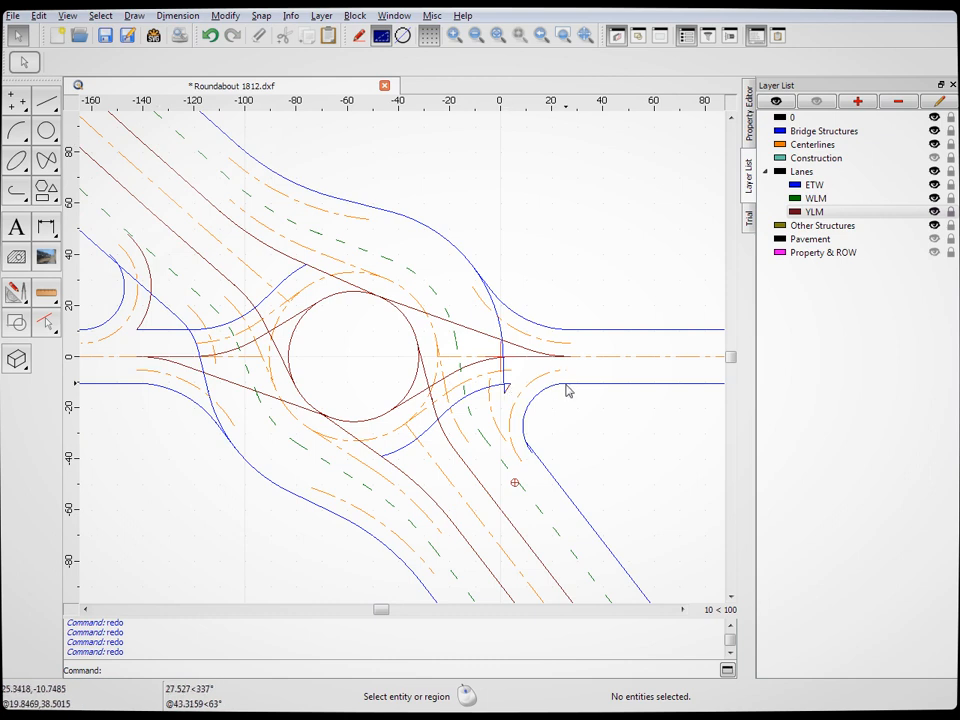
Draw a straight ETW line on the west approach joining the lower end of the brown arc to the end of the curved edge
scroll(125, 340, "down", 2)
scroll(129, 336, "up", 6)
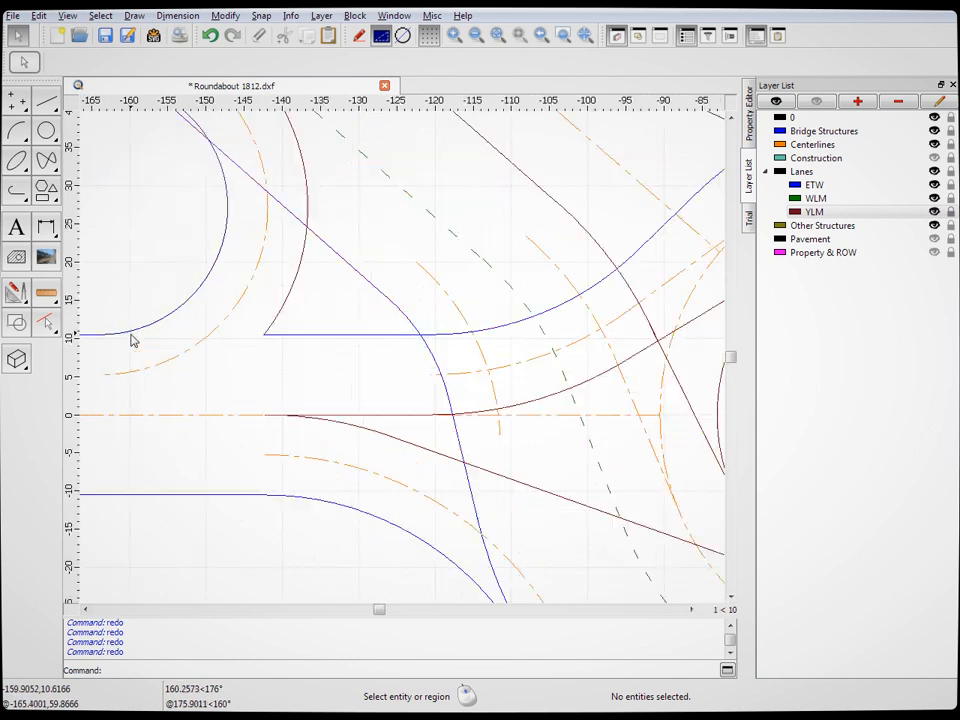
left_click(46, 101)
left_click(15, 98)
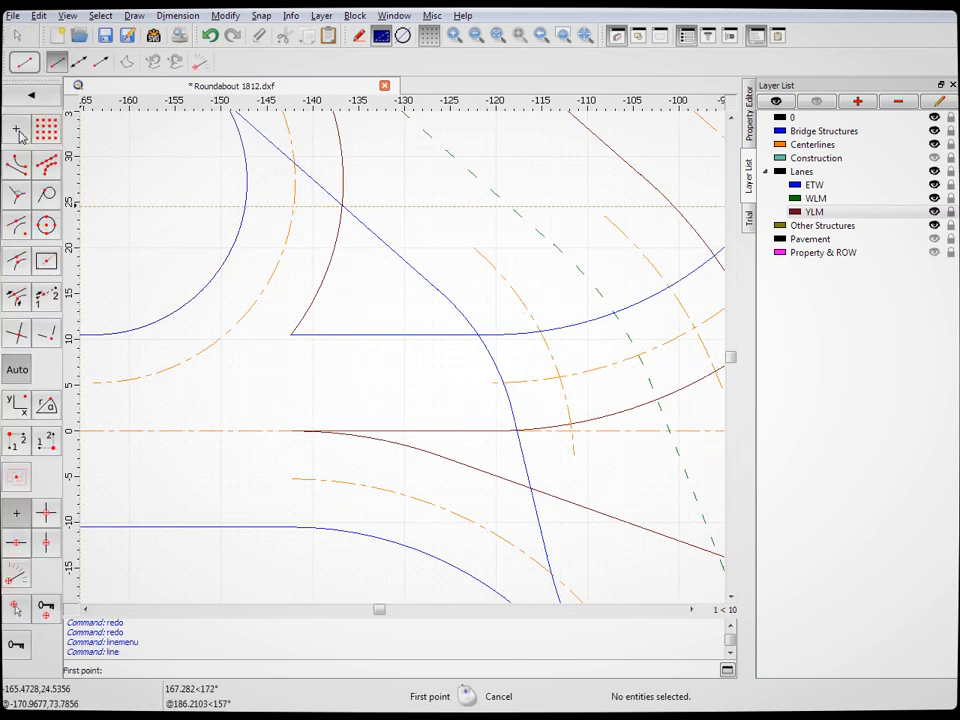
left_click(812, 185)
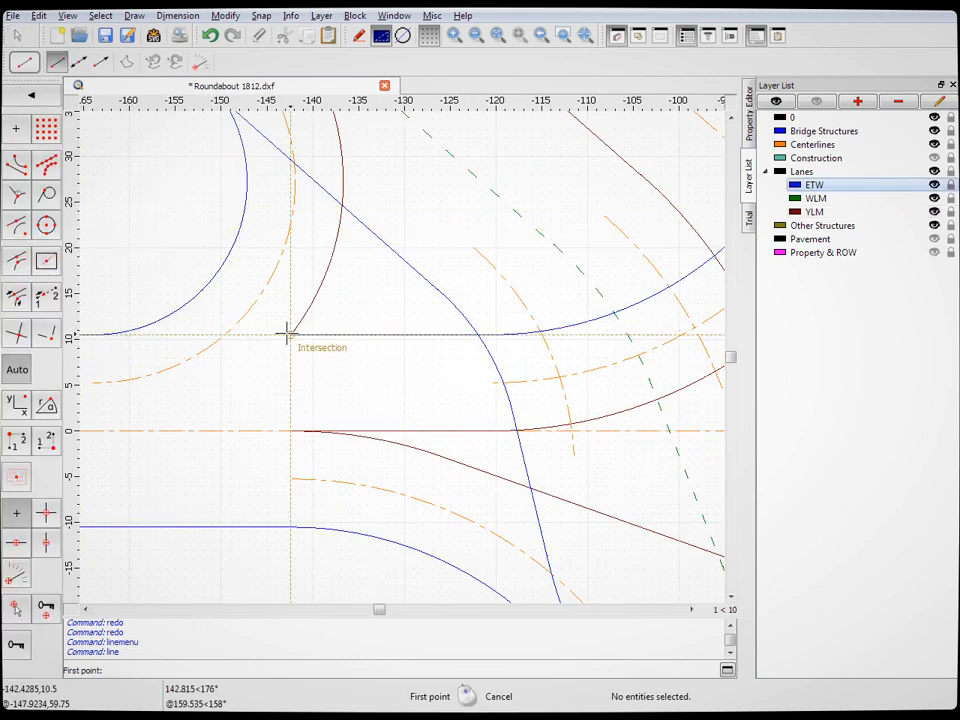
left_click(16, 164)
left_click(293, 332)
left_click(113, 332)
right_click(338, 403)
Draw a horizontal ETW helper line on the east approach between the facing endpoints of the two centerline arcs
scroll(338, 403, "down", 9)
scroll(466, 437, "up", 10)
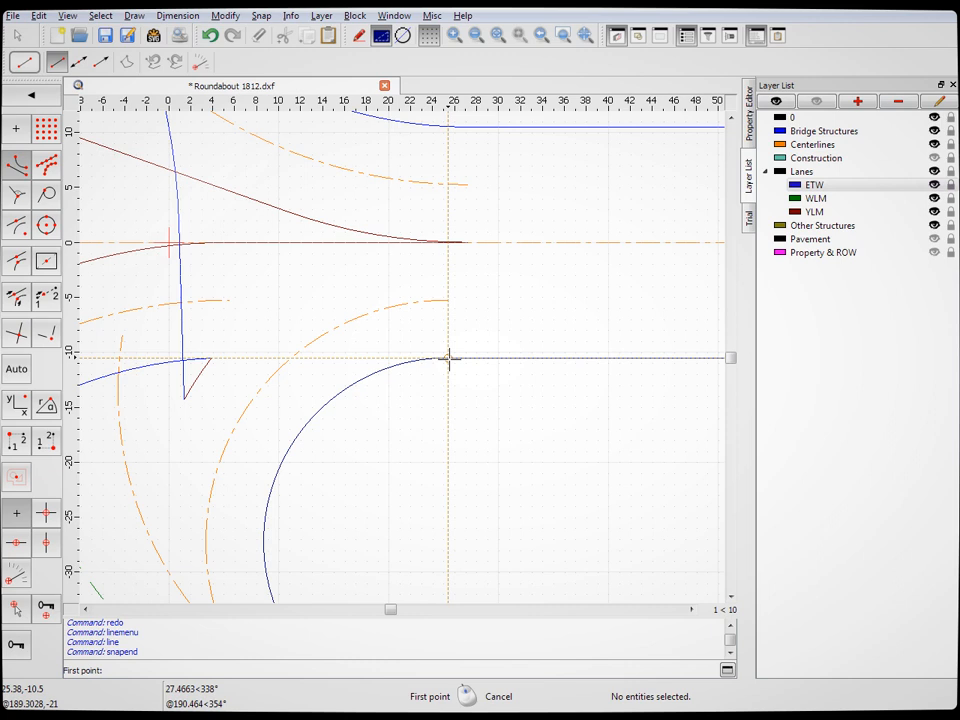
left_click(449, 300)
left_click(229, 300)
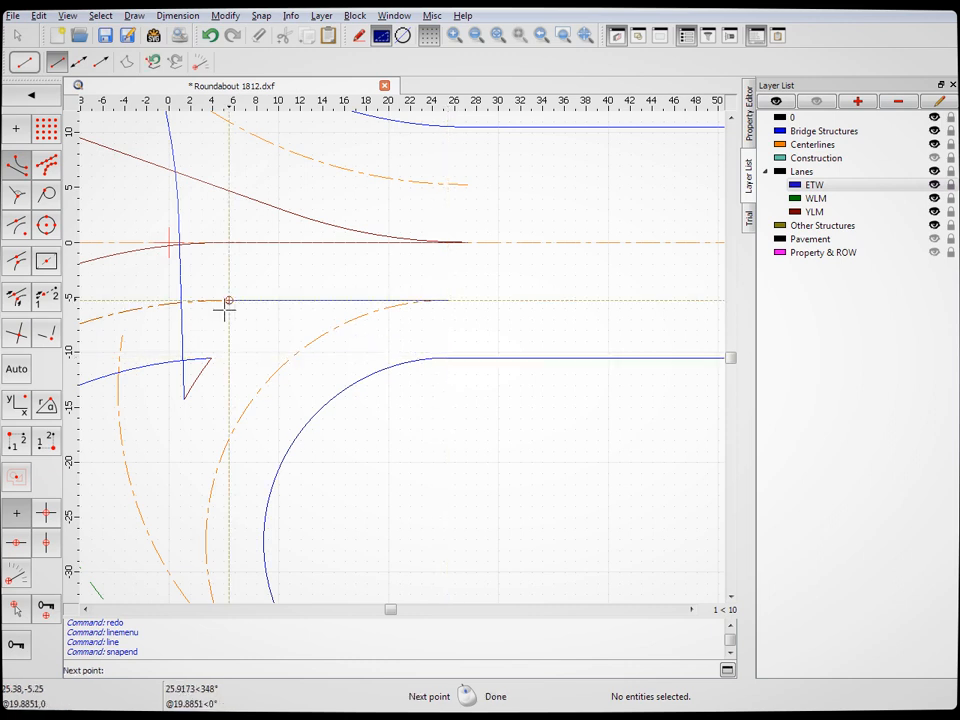
right_click(273, 297)
Create a parallel line 5.25 below the east helper line and delete the helper line
left_click(35, 98)
left_click(16, 237)
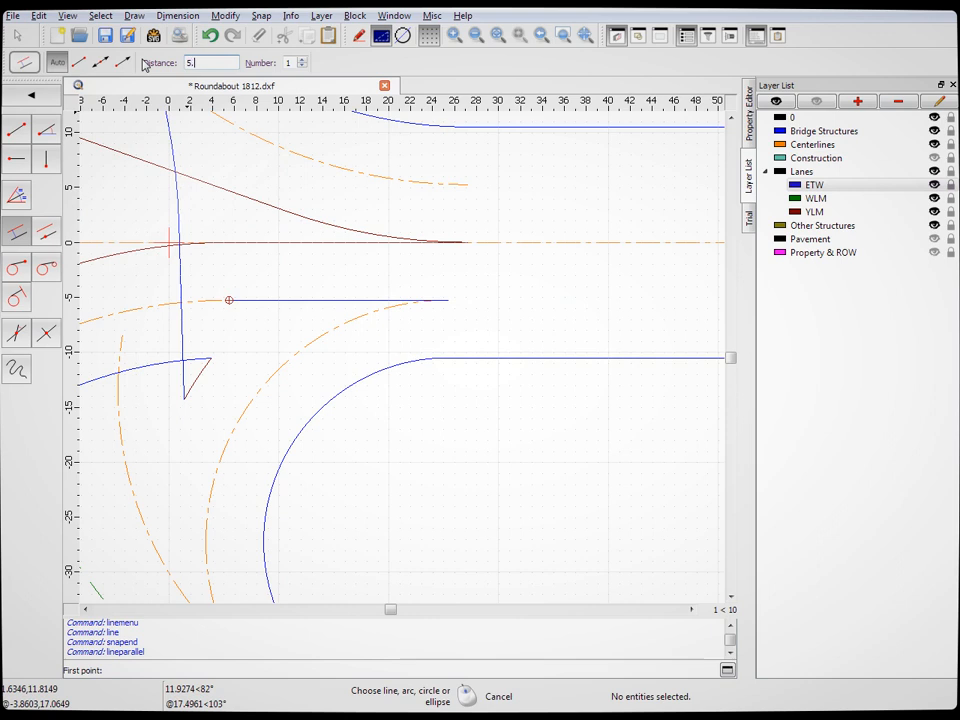
left_click(283, 305)
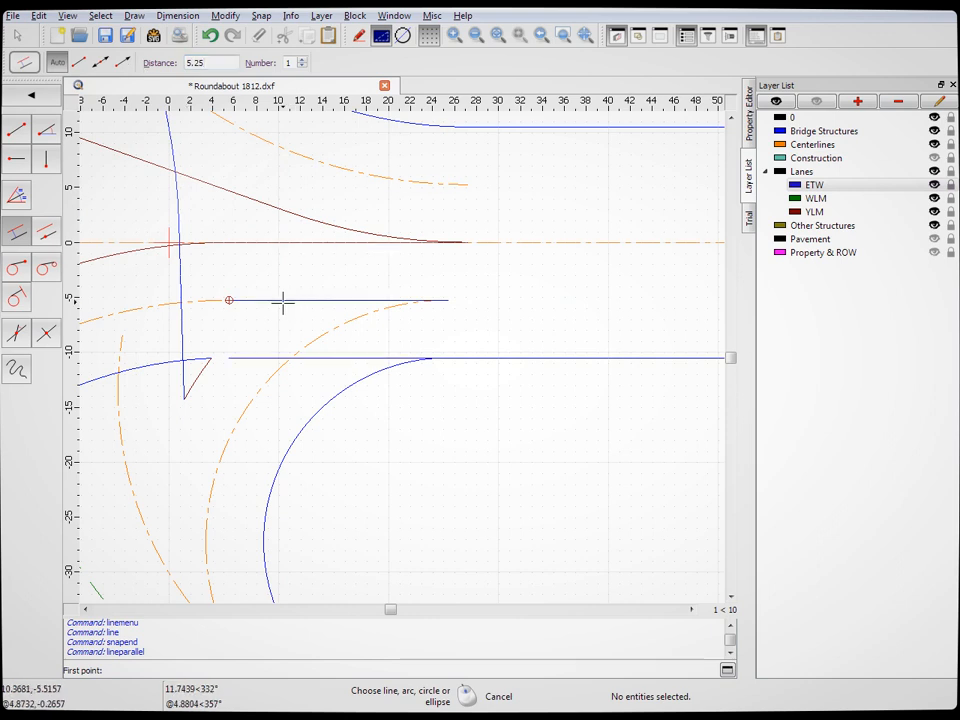
left_click(18, 38)
left_click(318, 301)
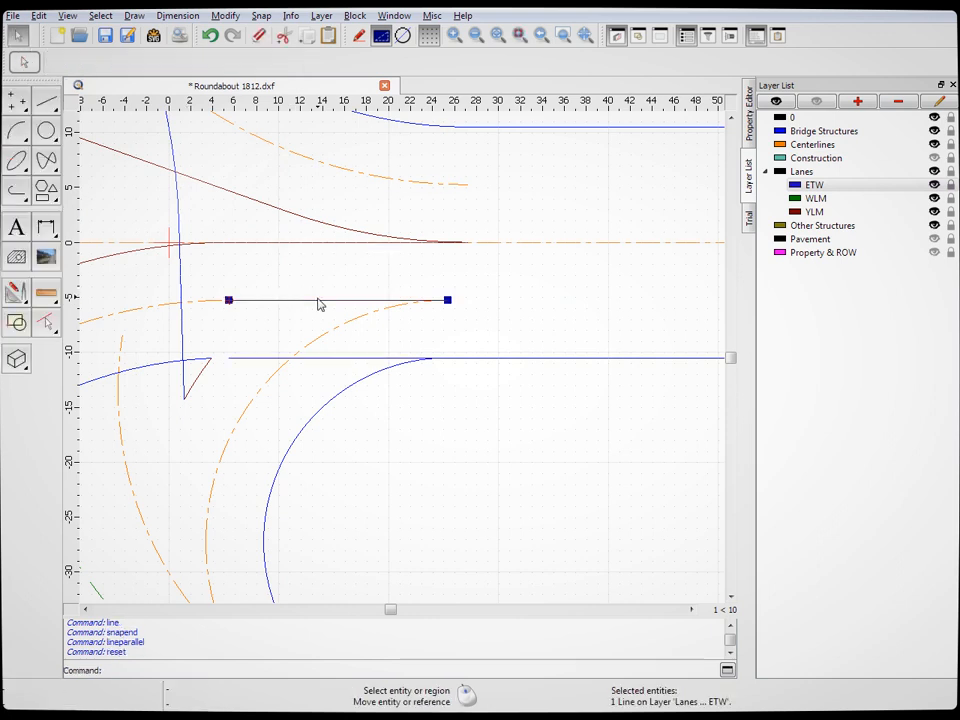
key("Delete")
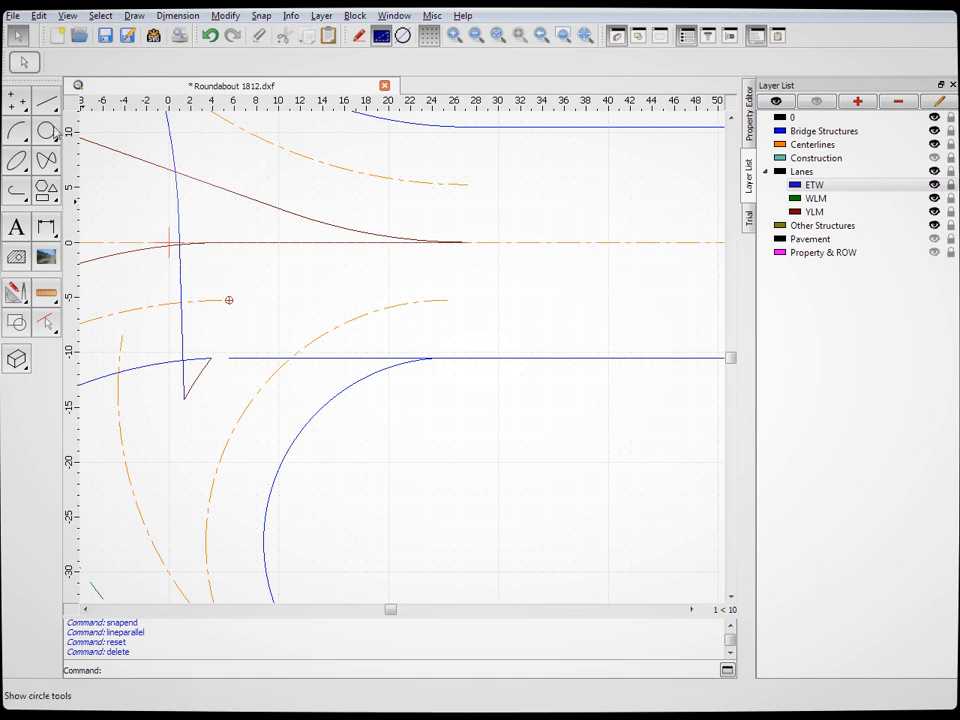
Draw a concentric ETW arc about the existing edge curve's center, bridging the small gap between that curve and the new parallel line
left_click(17, 130)
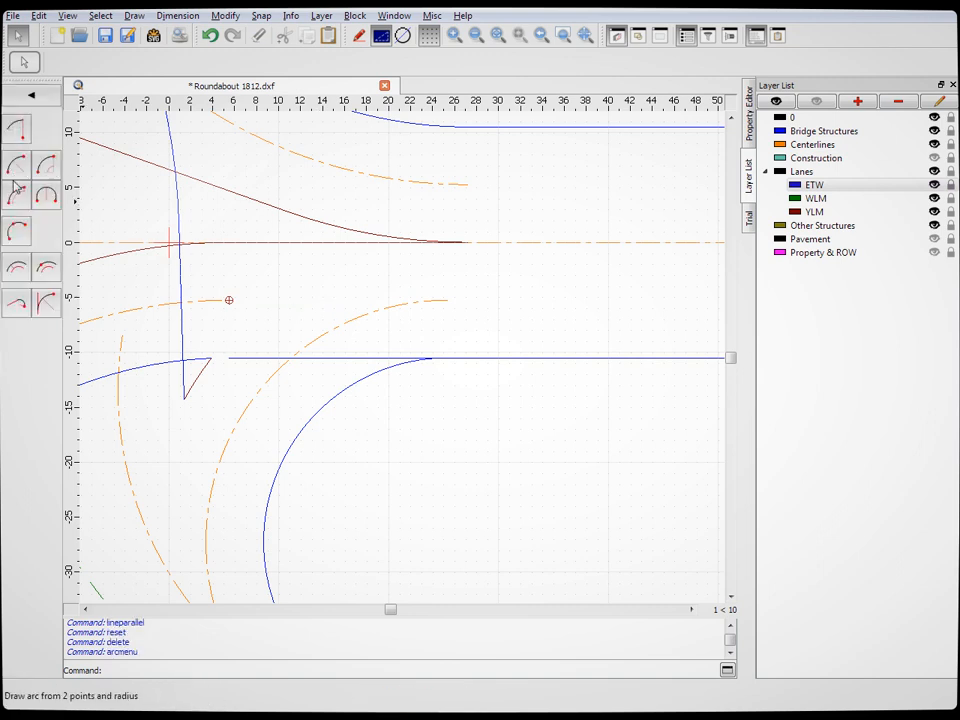
left_click(17, 130)
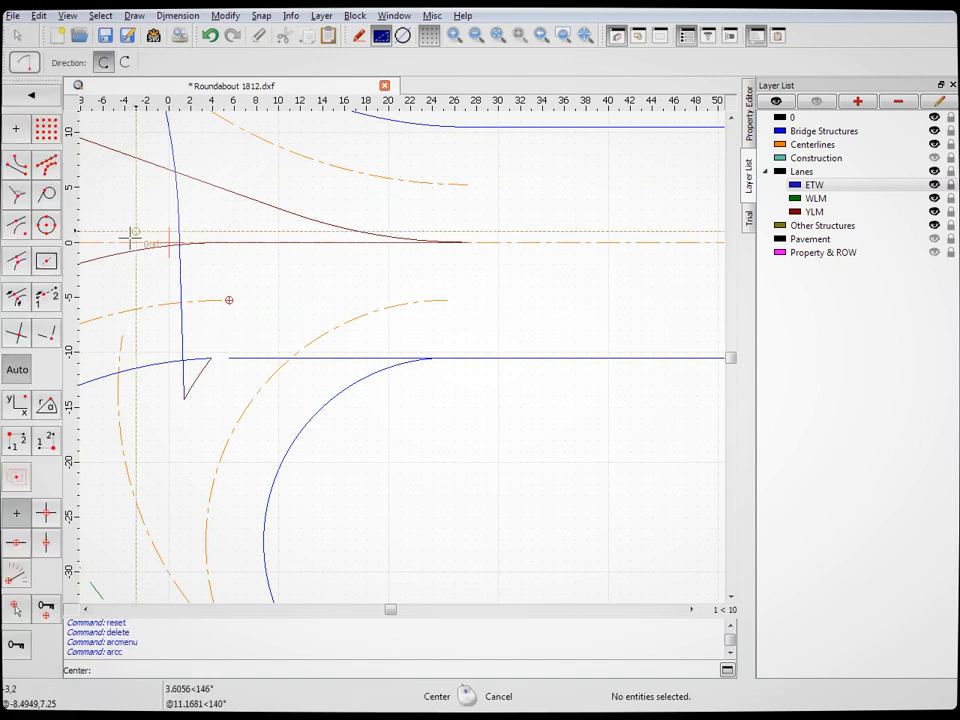
left_click(17, 225)
scroll(241, 327, "down", 5)
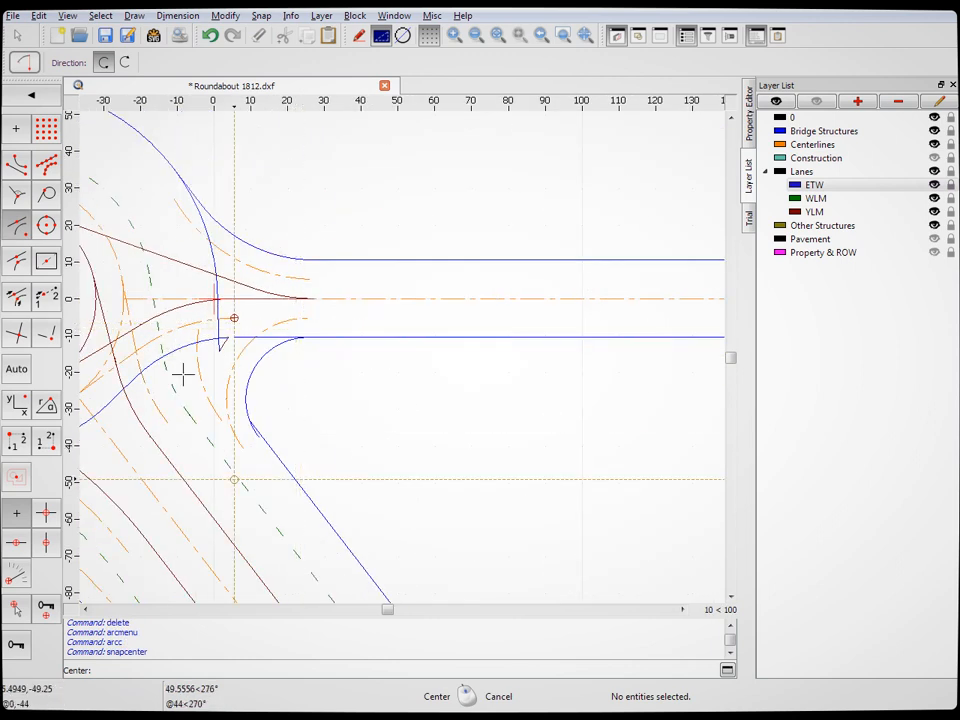
left_click(183, 373)
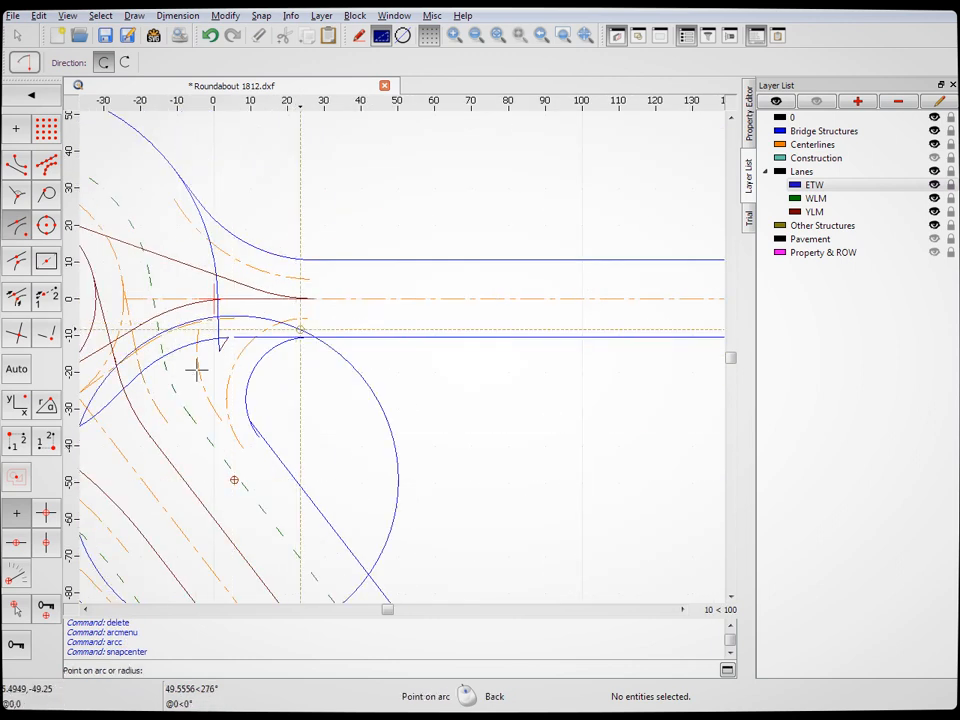
scroll(234, 334, "up", 5)
key("s")
key("e")
left_click(245, 326)
left_click(243, 328)
left_click(230, 327)
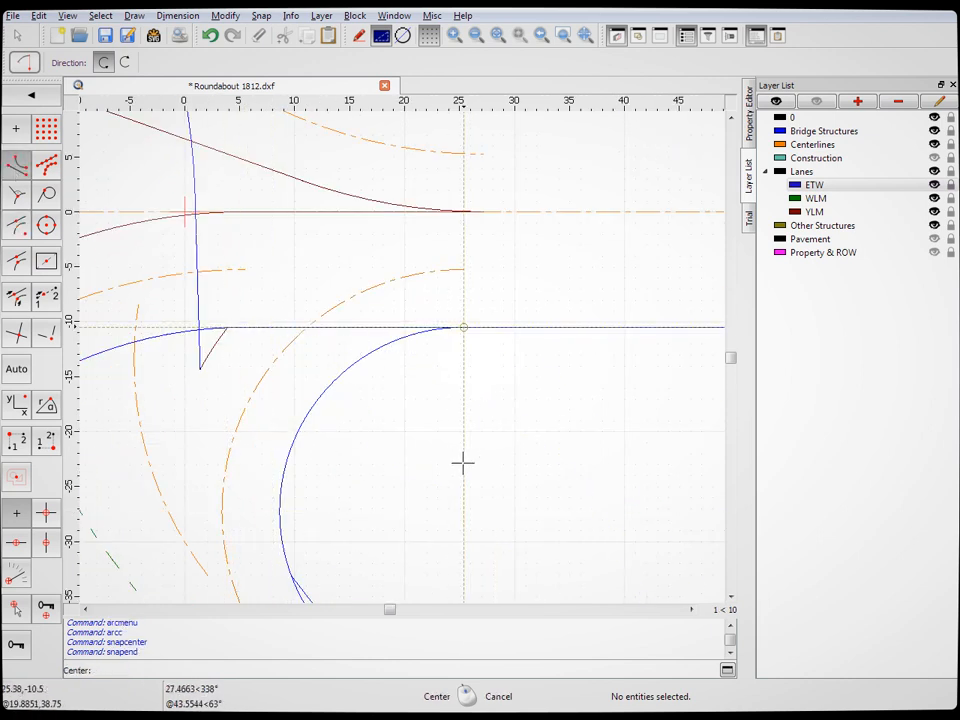
key("Escape")
Hide the Centerlines layer
scroll(430, 403, "down", 4)
scroll(428, 410, "down", 2)
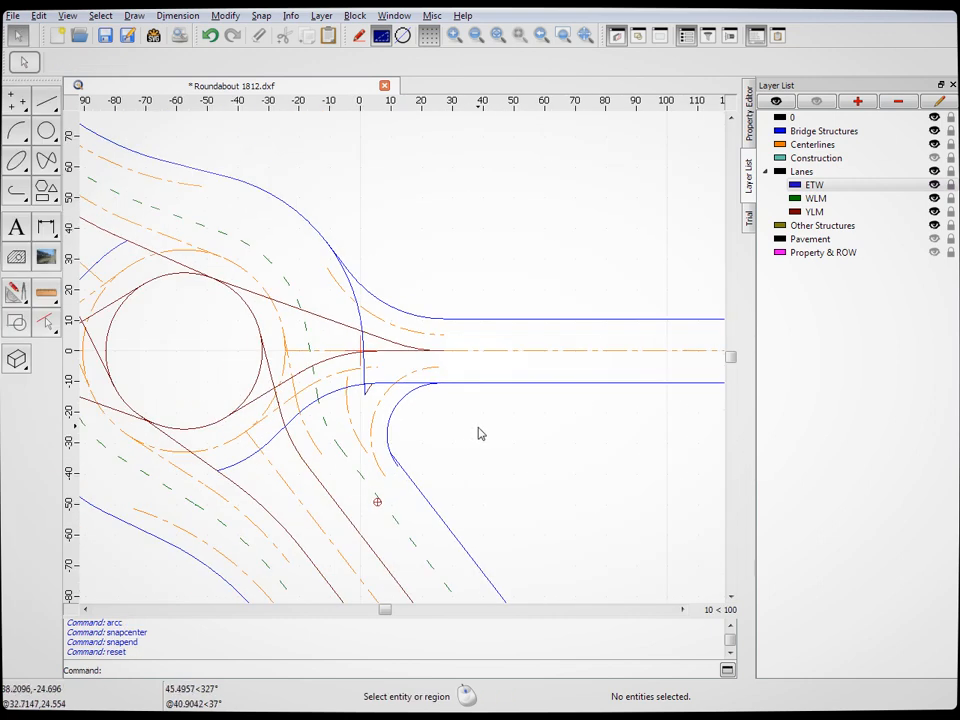
scroll(459, 446, "down", 4)
scroll(351, 462, "up", 2)
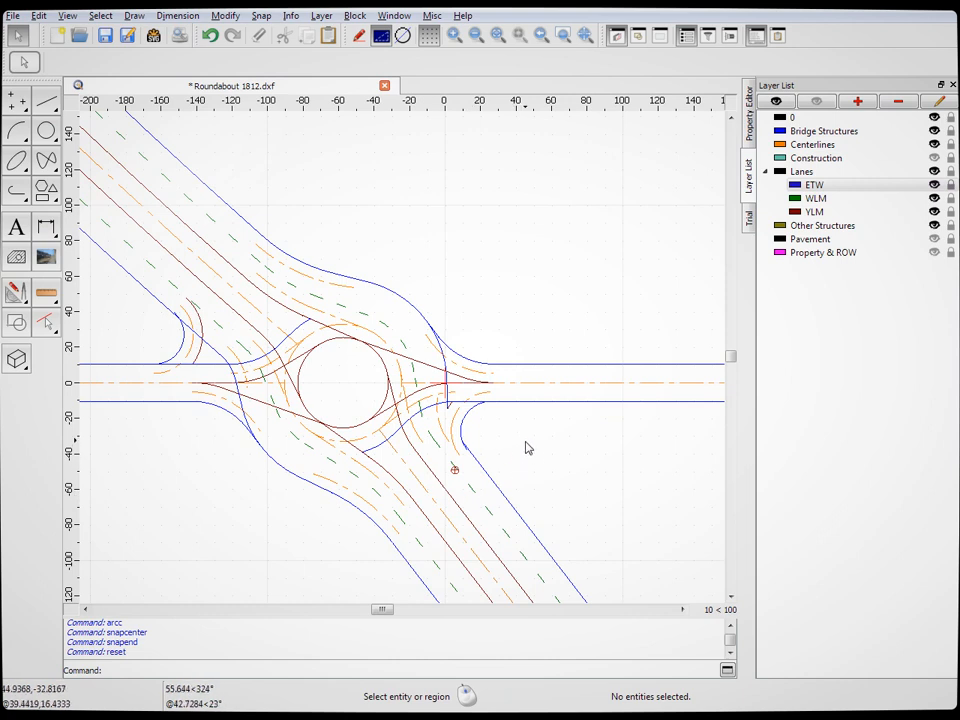
left_click(934, 145)
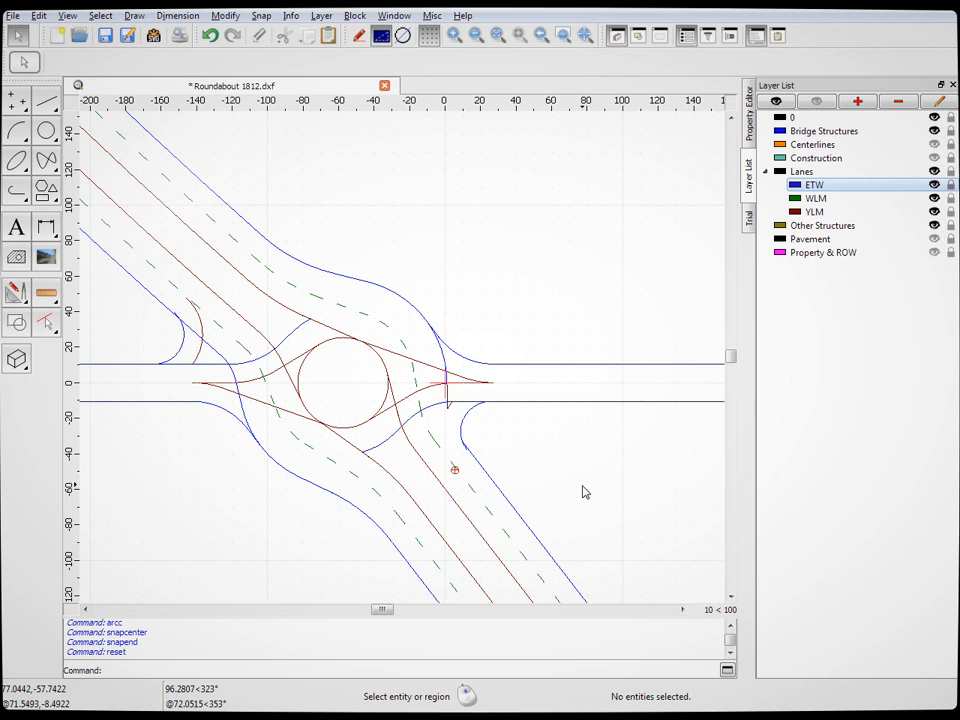
scroll(184, 343, "up", 4)
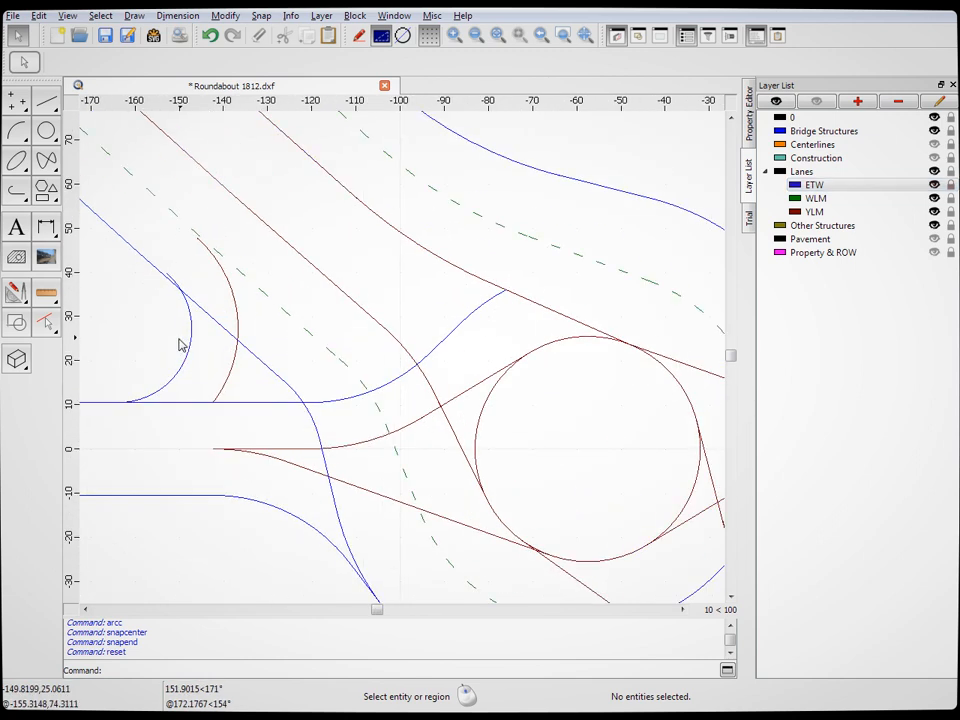
scroll(200, 350, "up", 1)
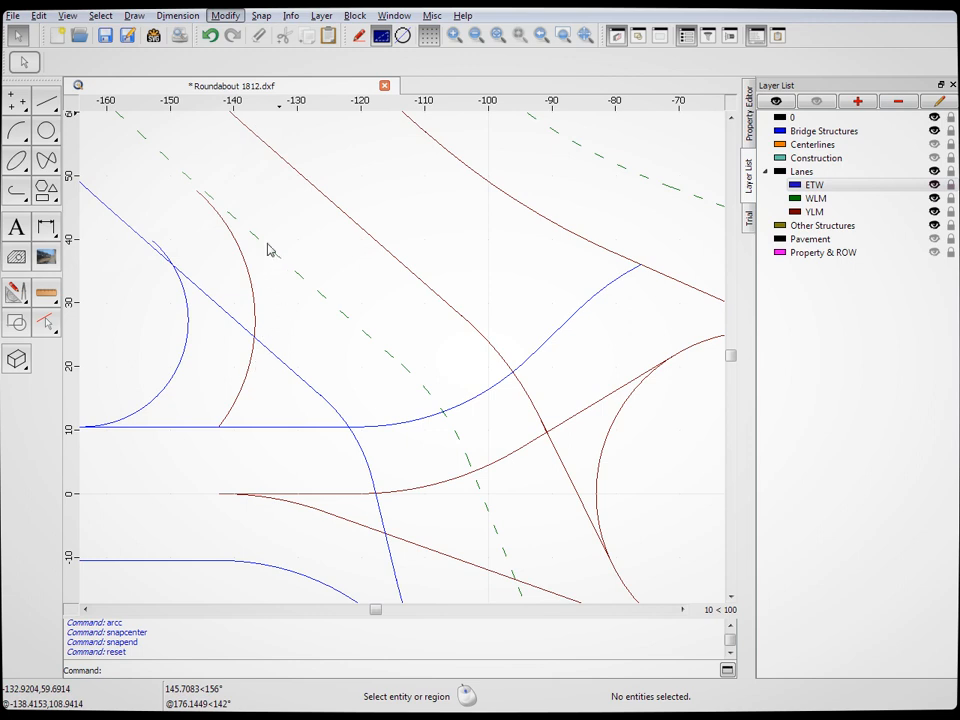
Remove the northwest ETW edge-line segment between the ETW and YLM arcs, and trim the YLM arc and remaining edge line to a shared corner
left_click(222, 306)
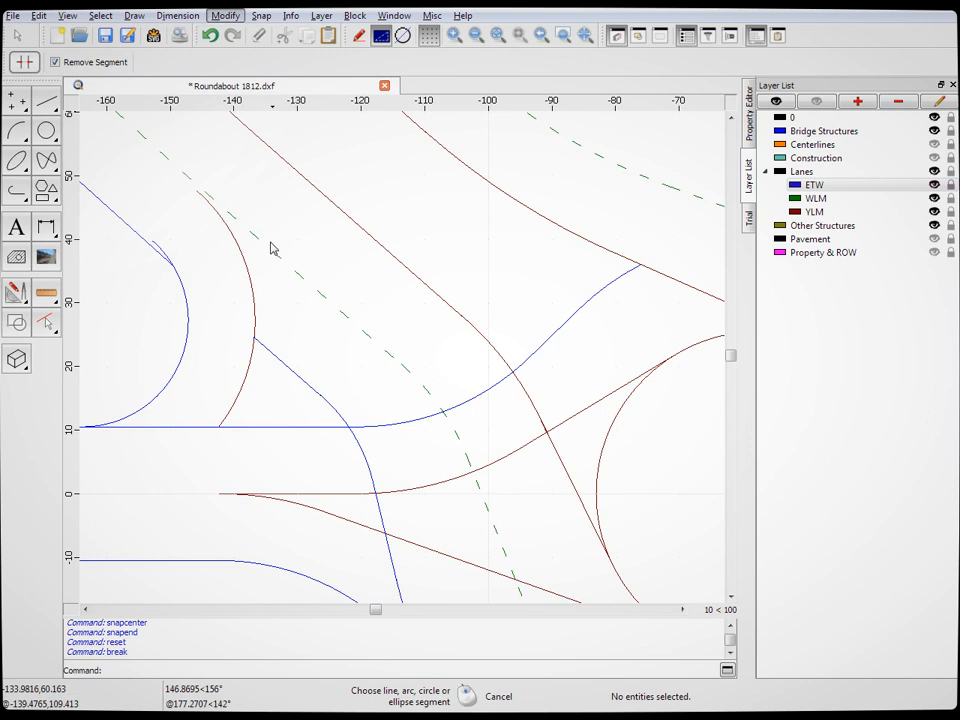
key("t")
key("m")
left_click(251, 352)
left_click(270, 350)
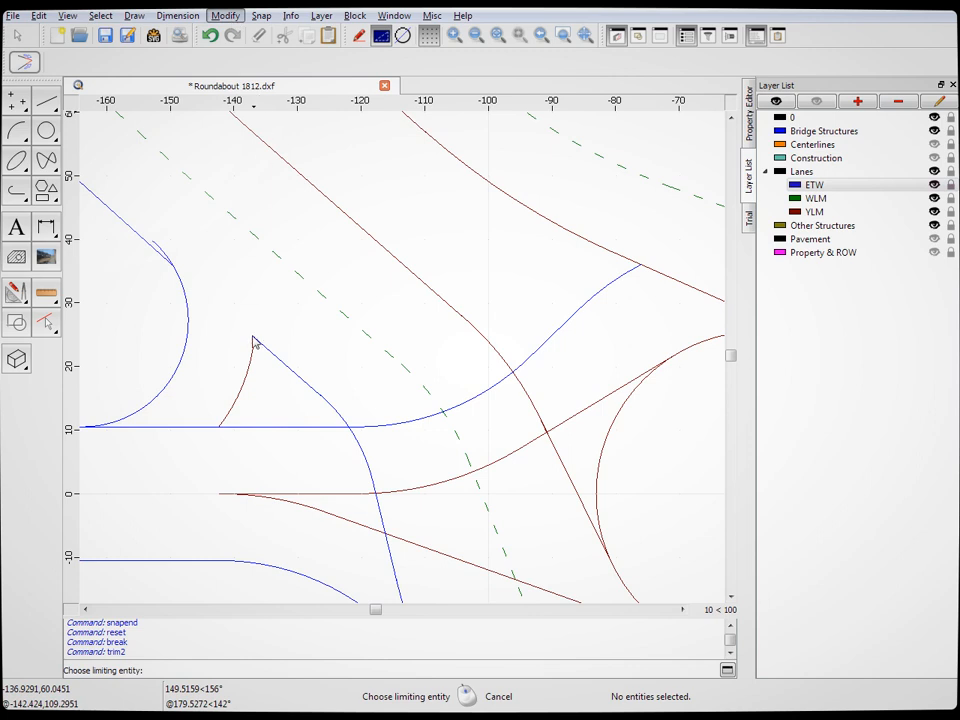
Round the northwest road's ETW edge line into the ETW arc at the west corner with radius 12 and trimming enabled
key("r")
key("n")
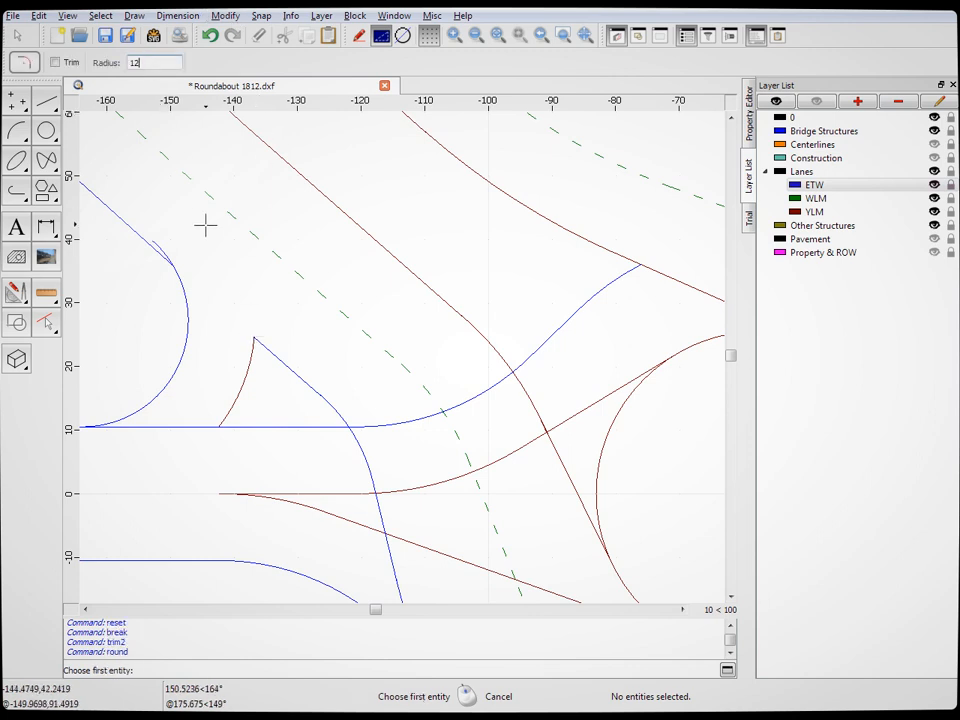
left_click(55, 62)
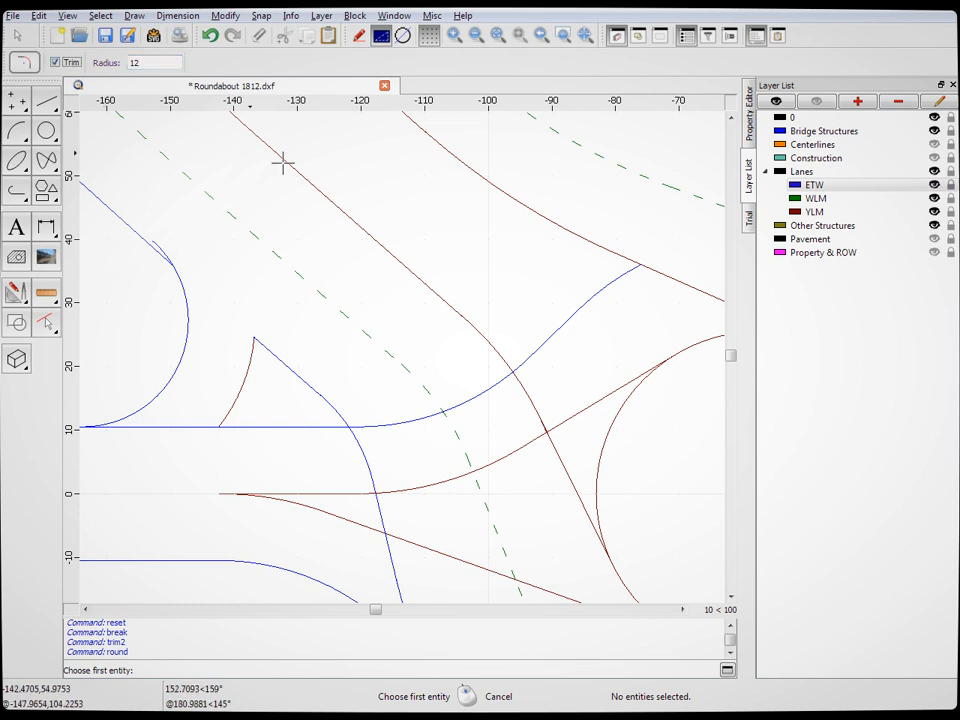
left_click(131, 230)
left_click(187, 320)
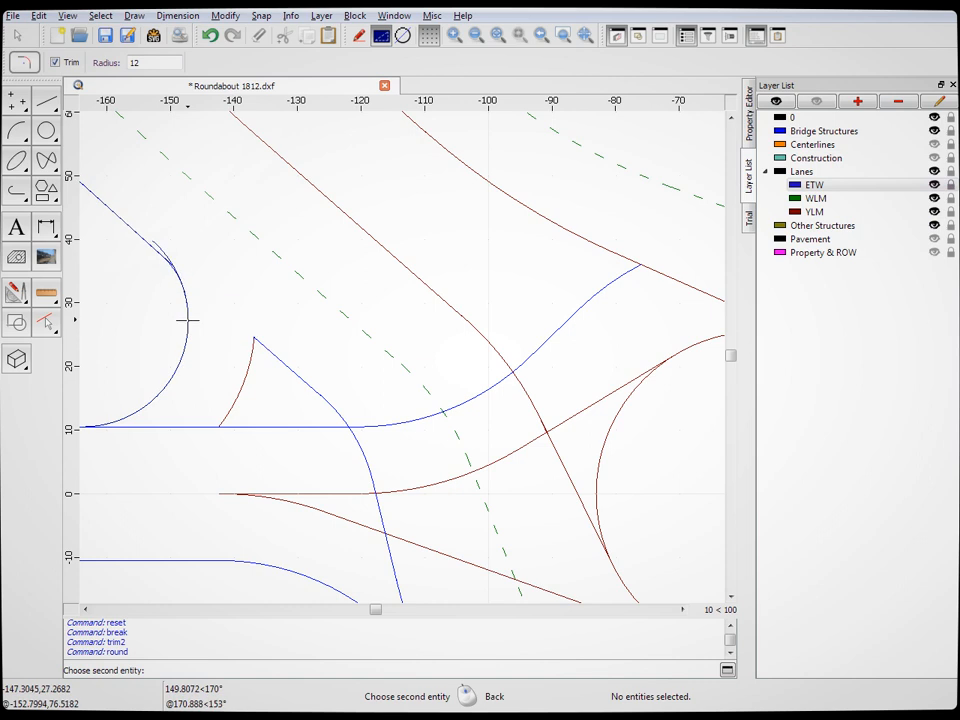
scroll(163, 223, "down", 5)
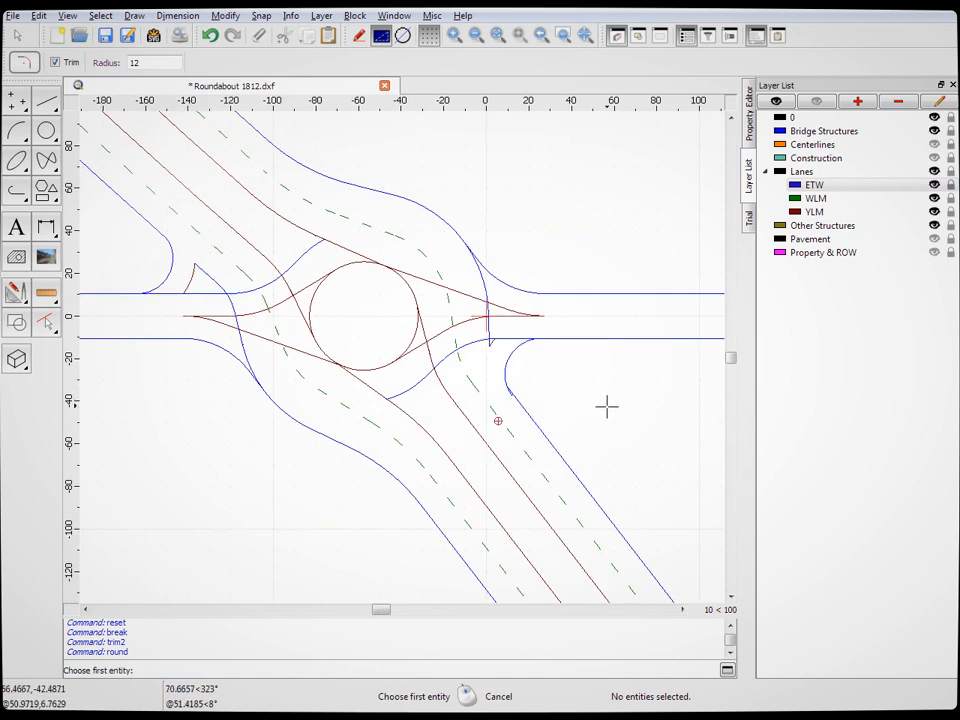
Round the junction between the southeast road's ETW edge line and the corner arc with the same radius 12
scroll(463, 396, "up", 8)
left_click(242, 366)
left_click(184, 227)
scroll(307, 311, "down", 3)
scroll(307, 311, "down", 5)
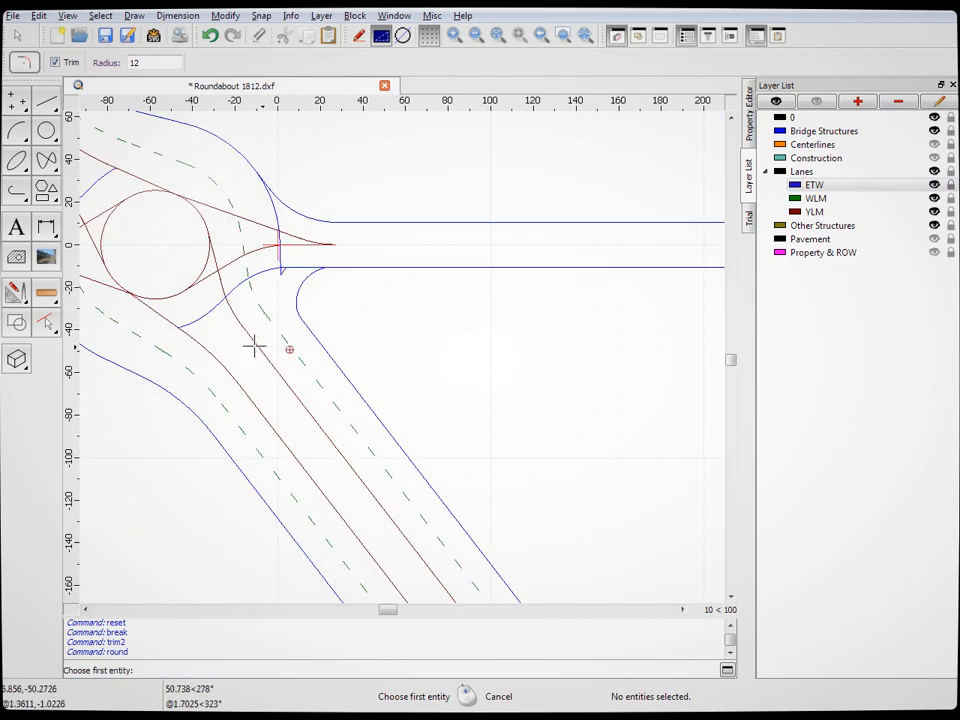
scroll(250, 305, "up", 2)
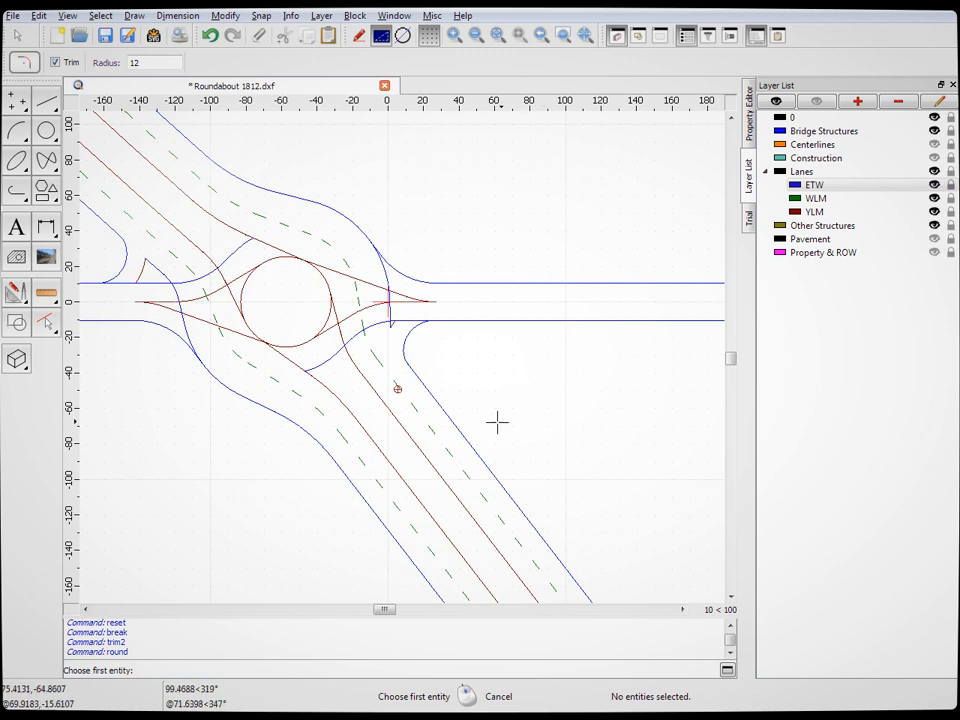
scroll(439, 414, "down", 2)
scroll(339, 336, "up", 3)
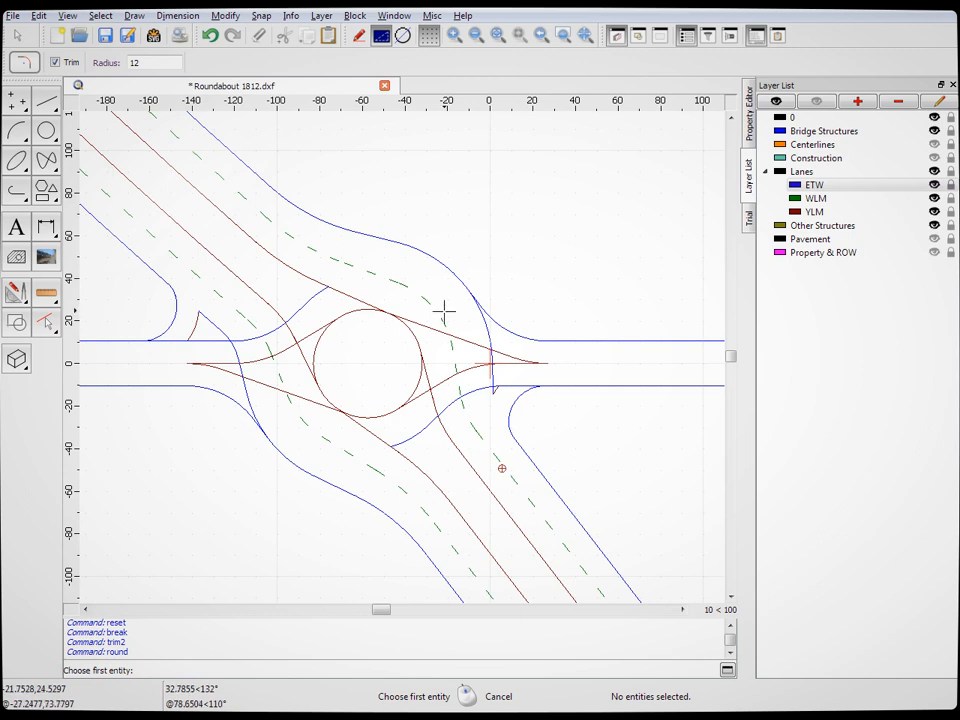
scroll(445, 313, "up", 3)
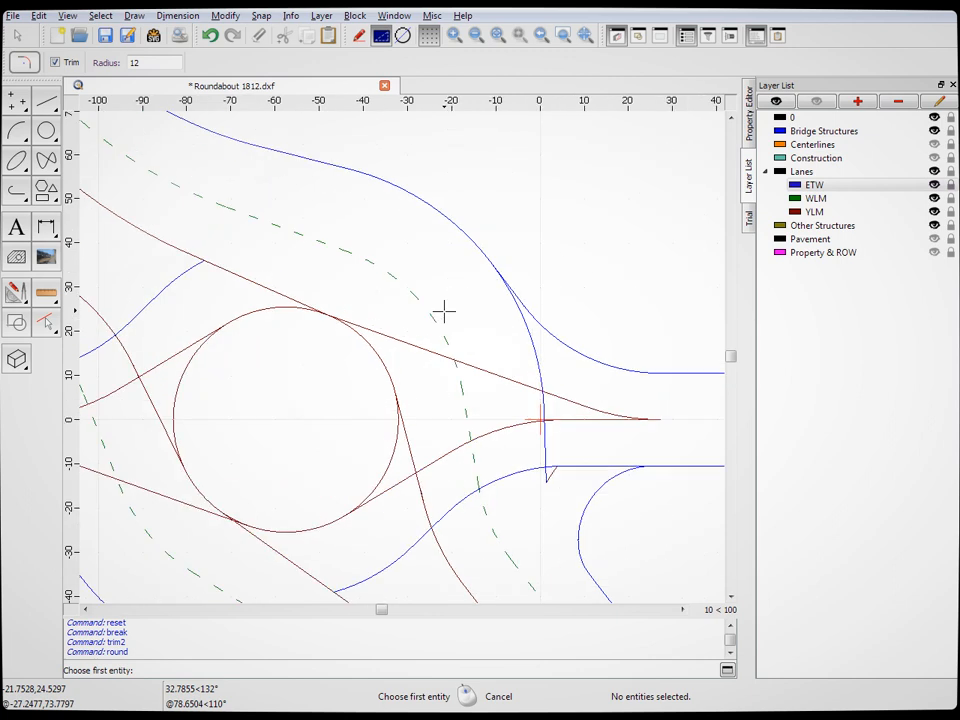
left_click(52, 109)
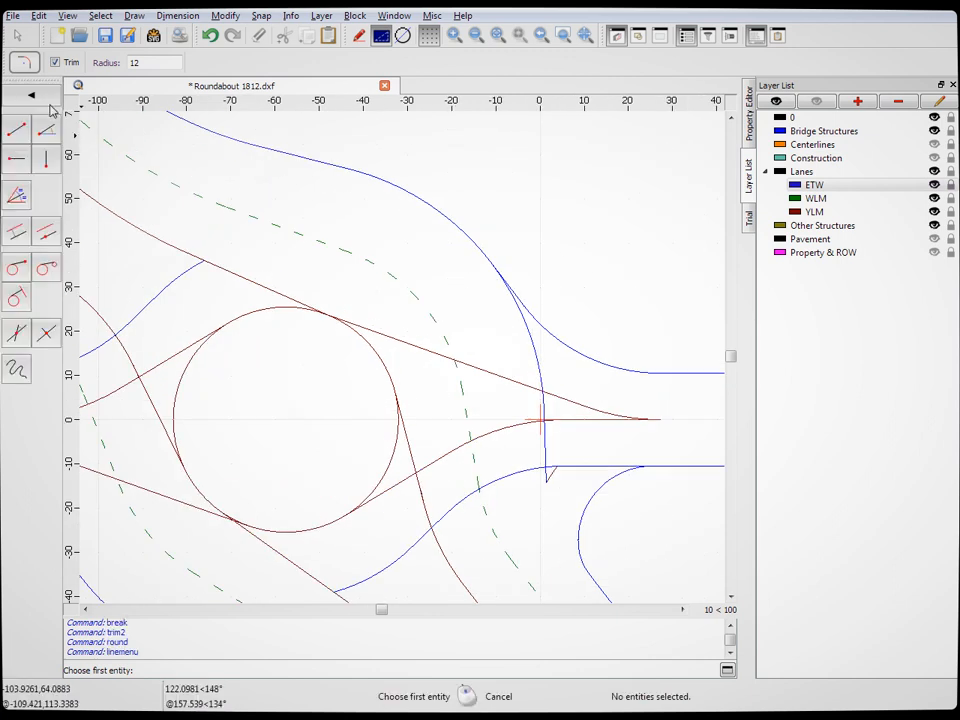
left_click(17, 232)
double_click(225, 61)
type("15")
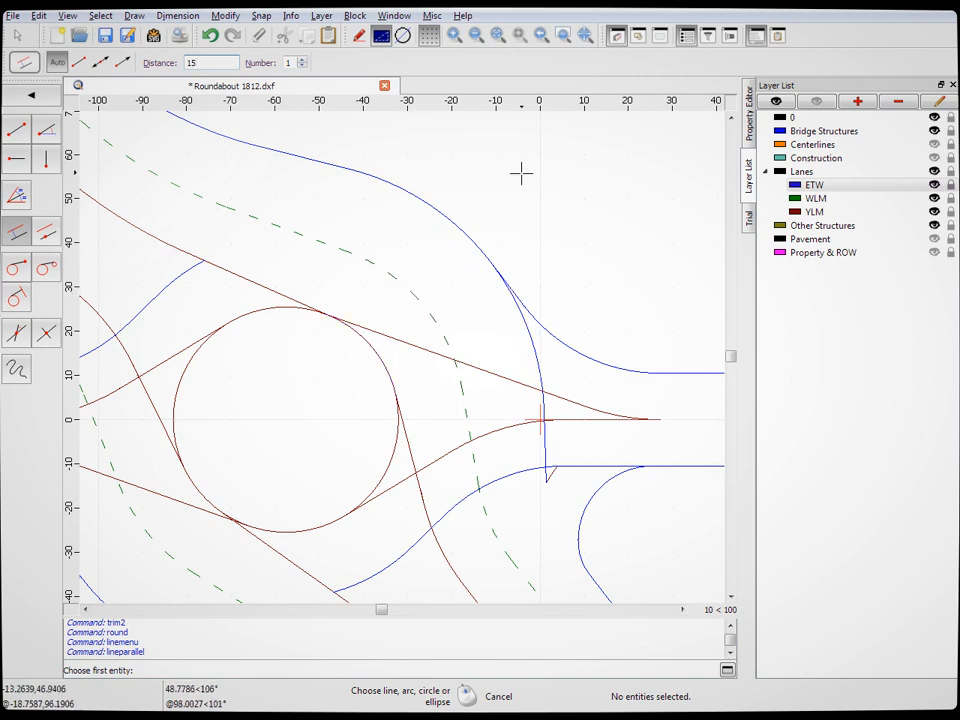
scroll(549, 189, "down", 5)
scroll(542, 208, "up", 3)
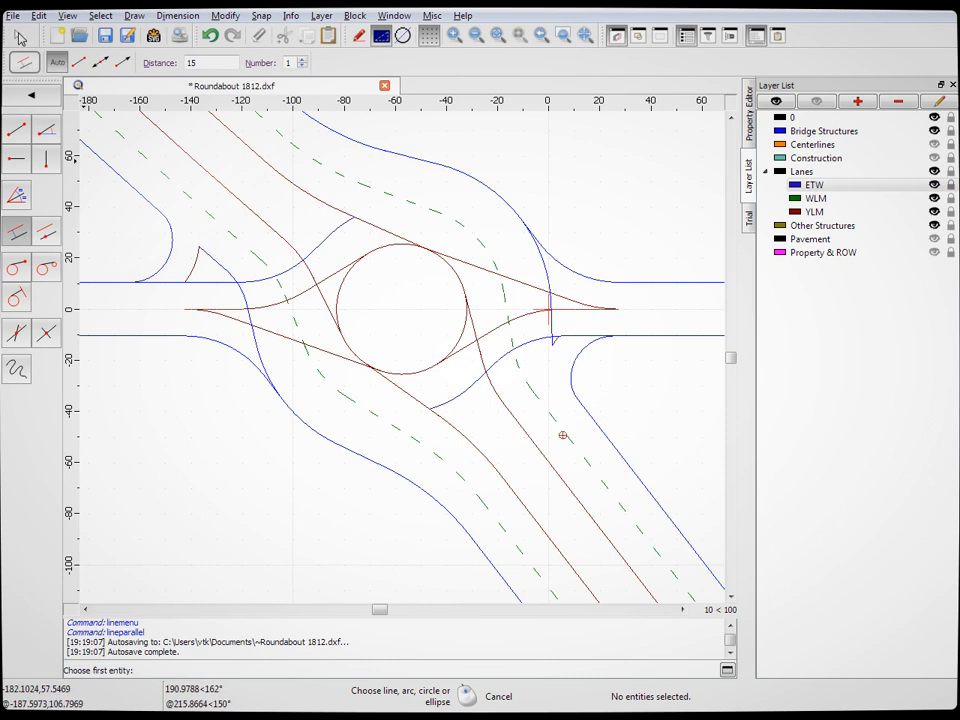
Divide the two YLM lines where the ETW curve crosses them on the west approach, and divide that curve at the lower crossing
left_click(230, 14)
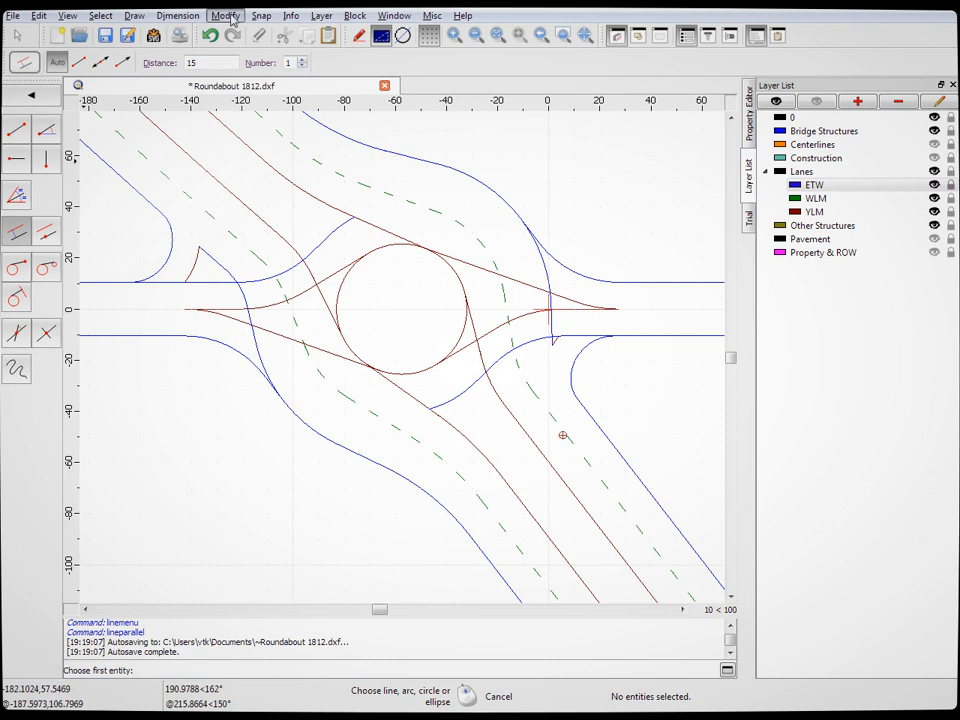
left_click(290, 361)
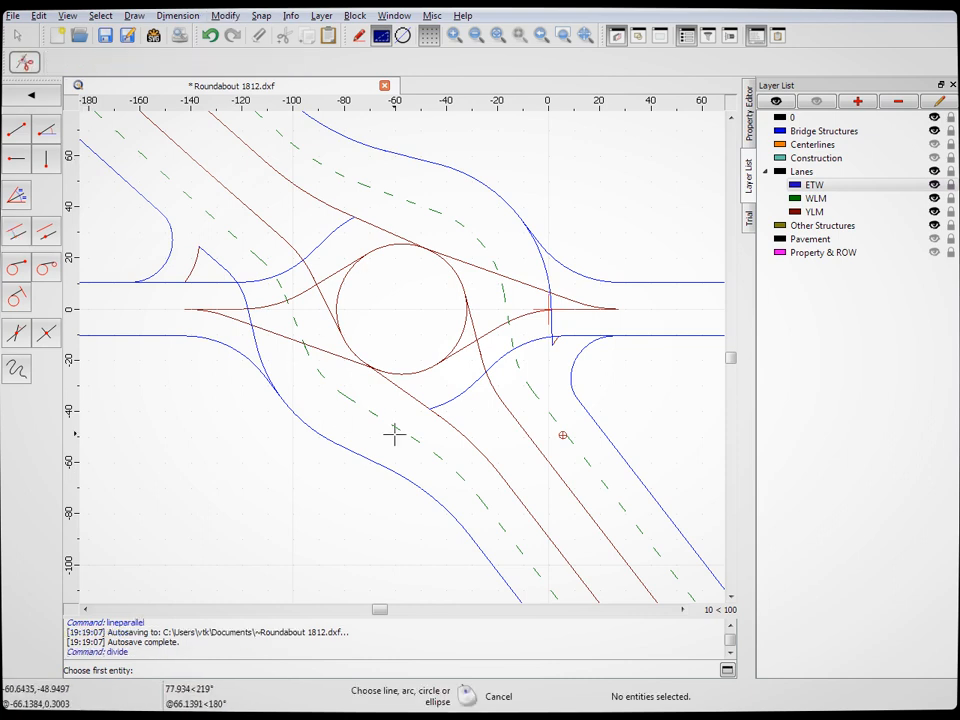
scroll(245, 306, "up", 5)
left_click(287, 318)
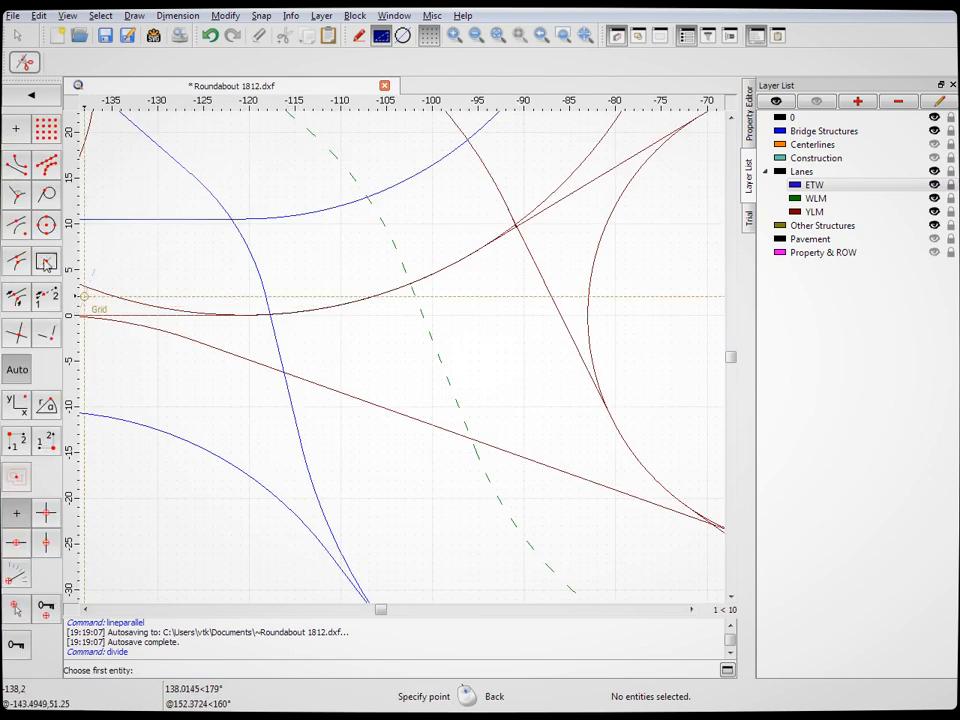
left_click(18, 342)
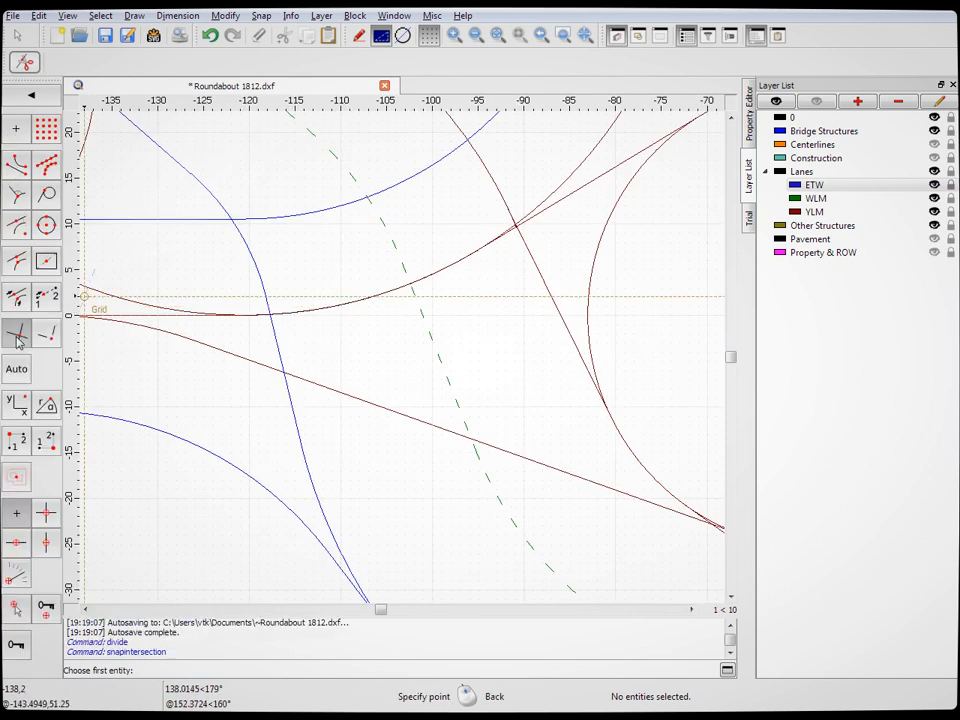
left_click(268, 314)
left_click(326, 392)
left_click(284, 372)
left_click(297, 410)
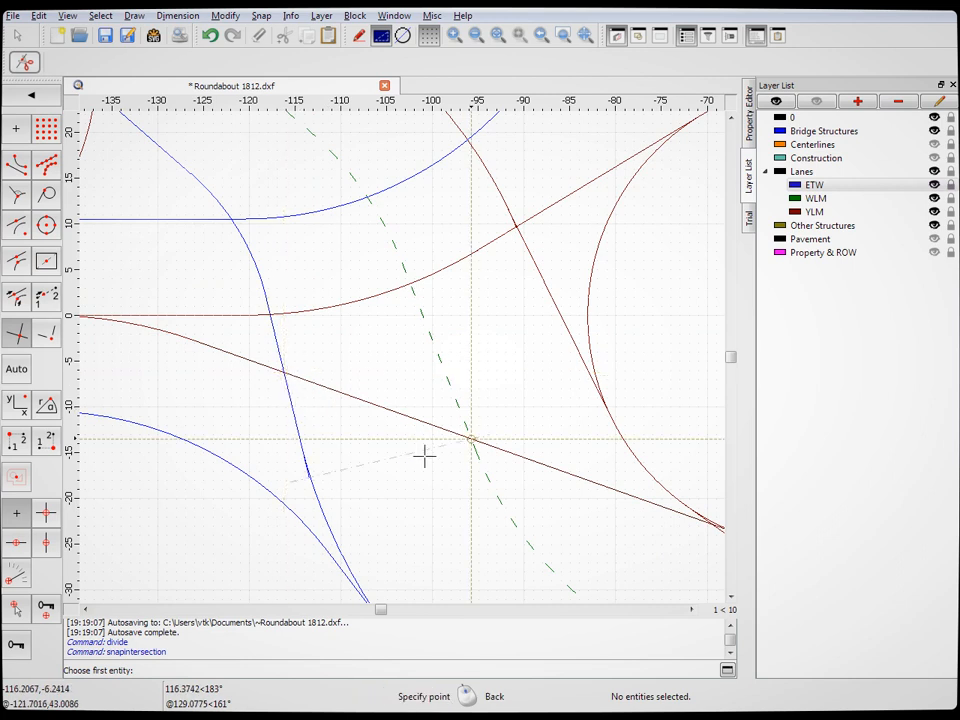
left_click(285, 374)
Divide the horizontal ETW edge line and the ETW curve at their mutual intersection on the west approach
scroll(352, 349, "down", 5)
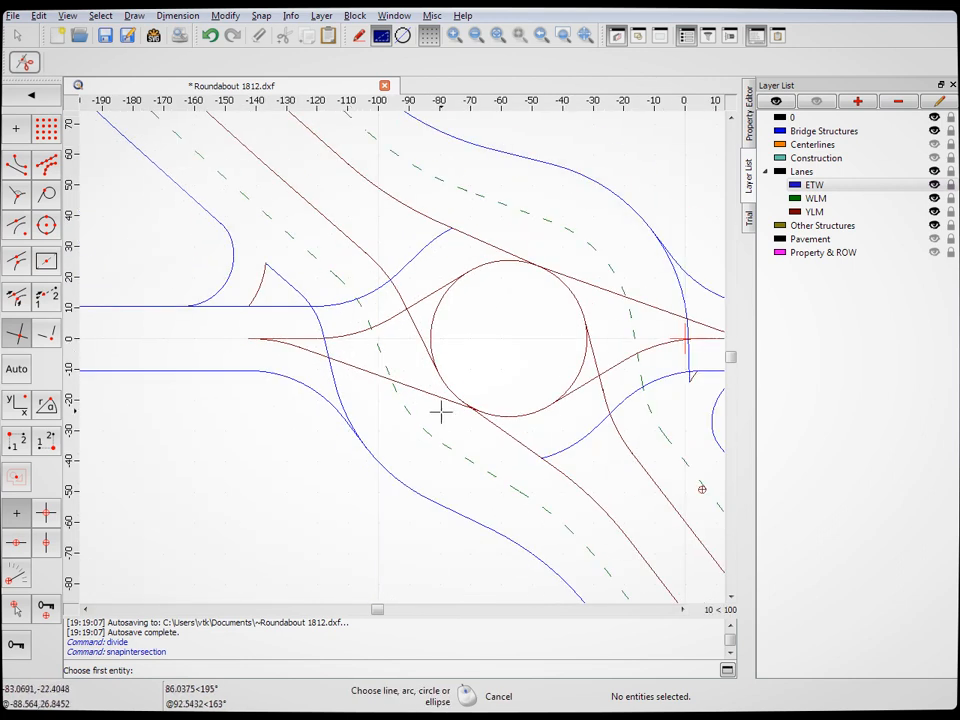
scroll(487, 437, "up", 2)
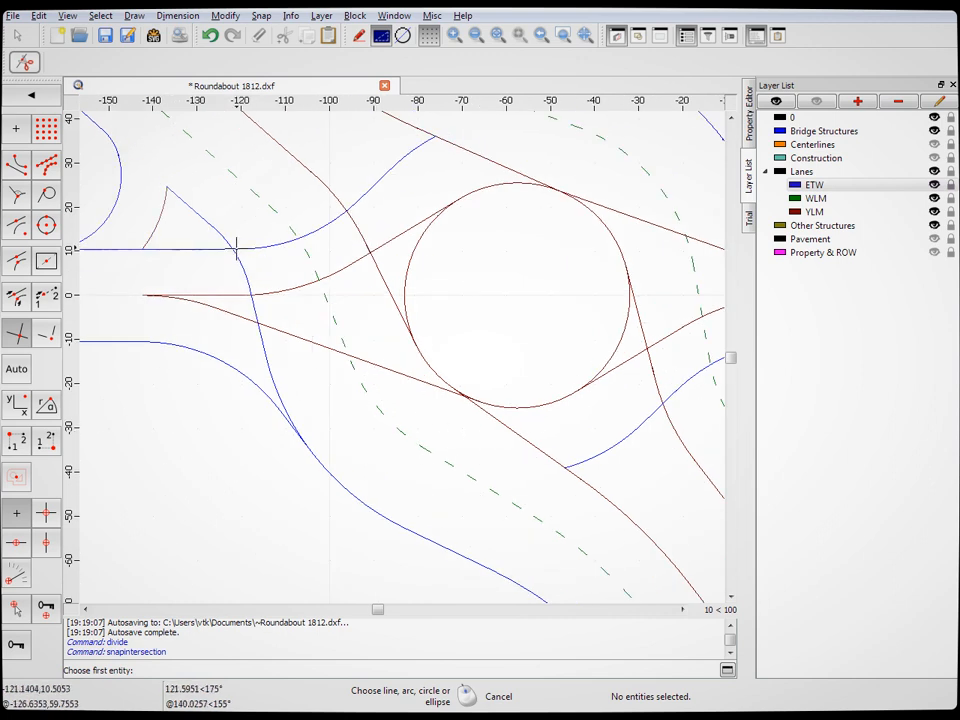
scroll(222, 246, "up", 3)
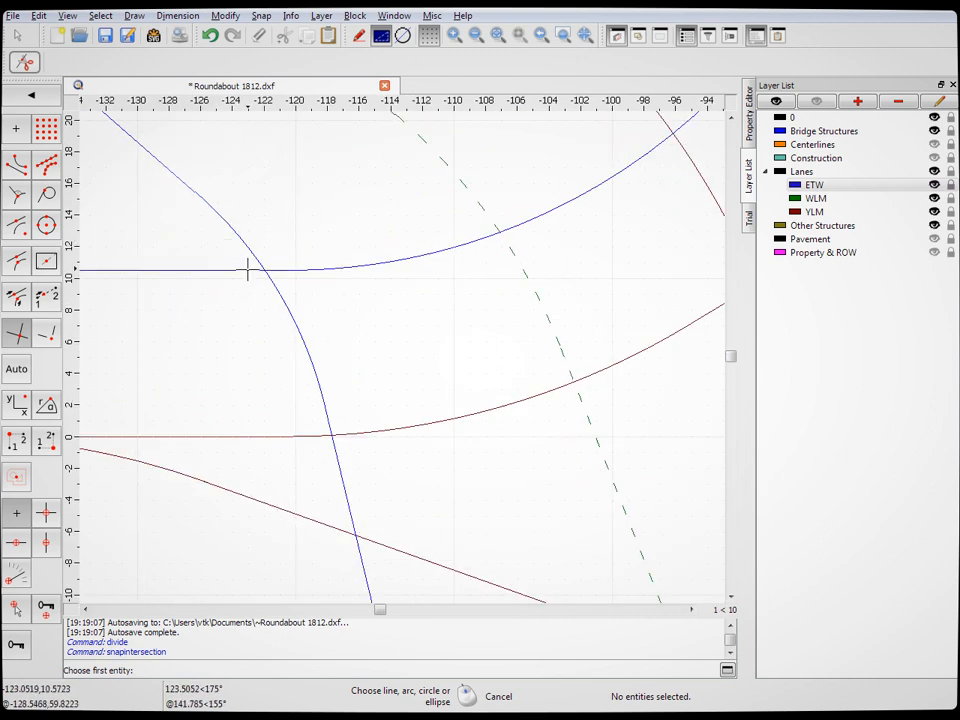
left_click(245, 270)
left_click(265, 271)
left_click(274, 286)
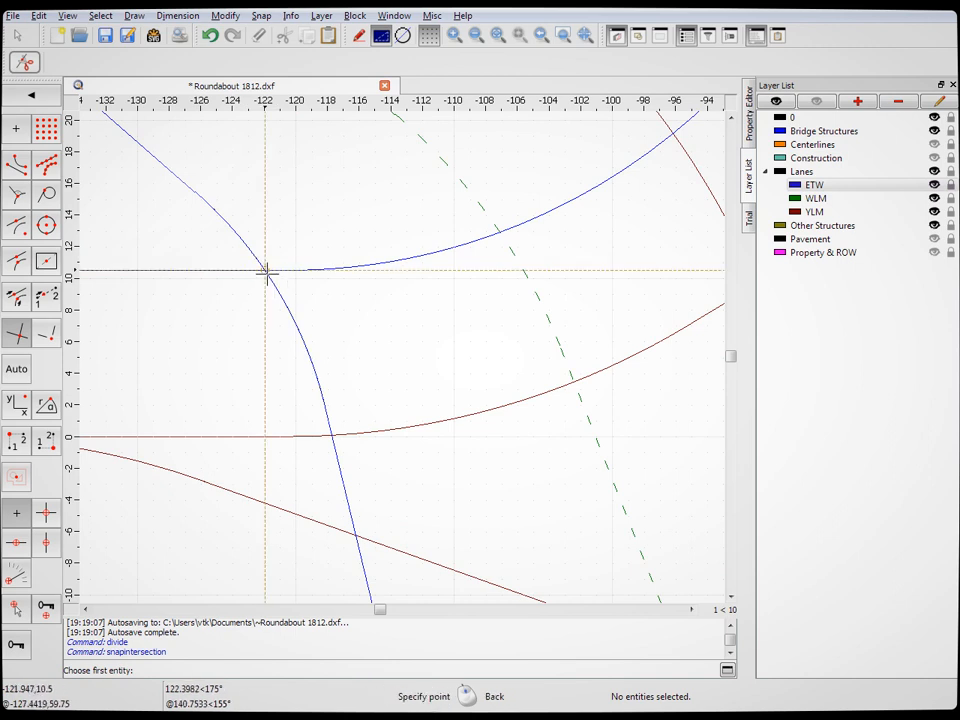
left_click(267, 272)
Divide the ETW curve and the YLM line at their crossing northwest of the central circle
scroll(375, 354, "down", 1)
scroll(501, 274, "down", 3)
scroll(448, 257, "up", 5)
left_click(469, 253)
left_click(469, 250)
left_click(469, 251)
left_click(469, 251)
Divide the YLM arc at the end of the overlapping YLM line west of the circle and delete the short overhanging arc piece
scroll(562, 408, "up", 5)
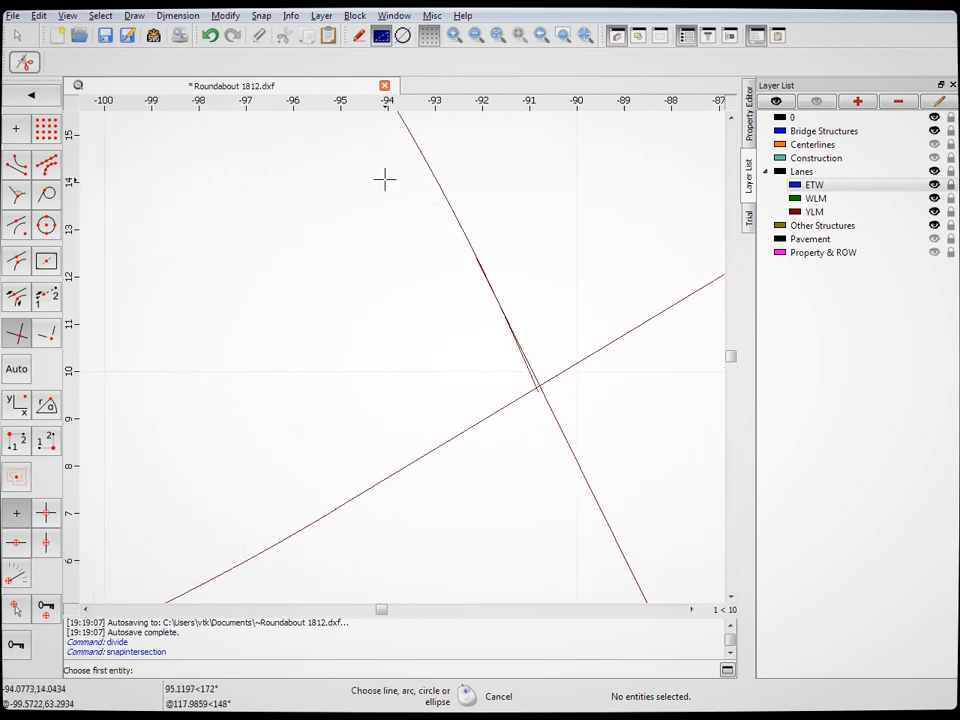
left_click(418, 156)
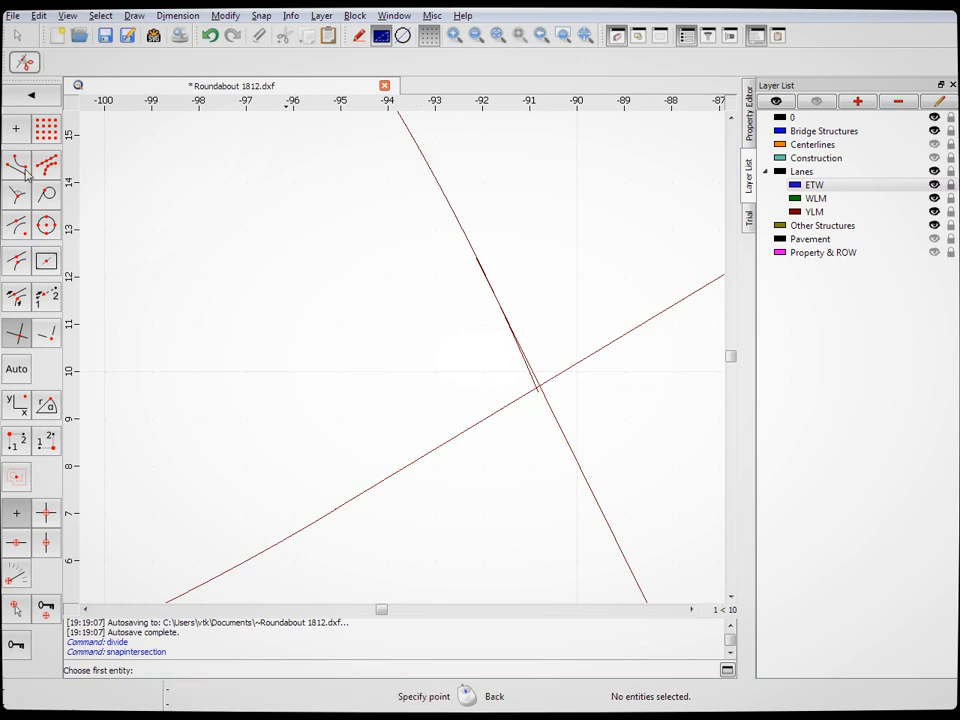
left_click(19, 167)
left_click(485, 257)
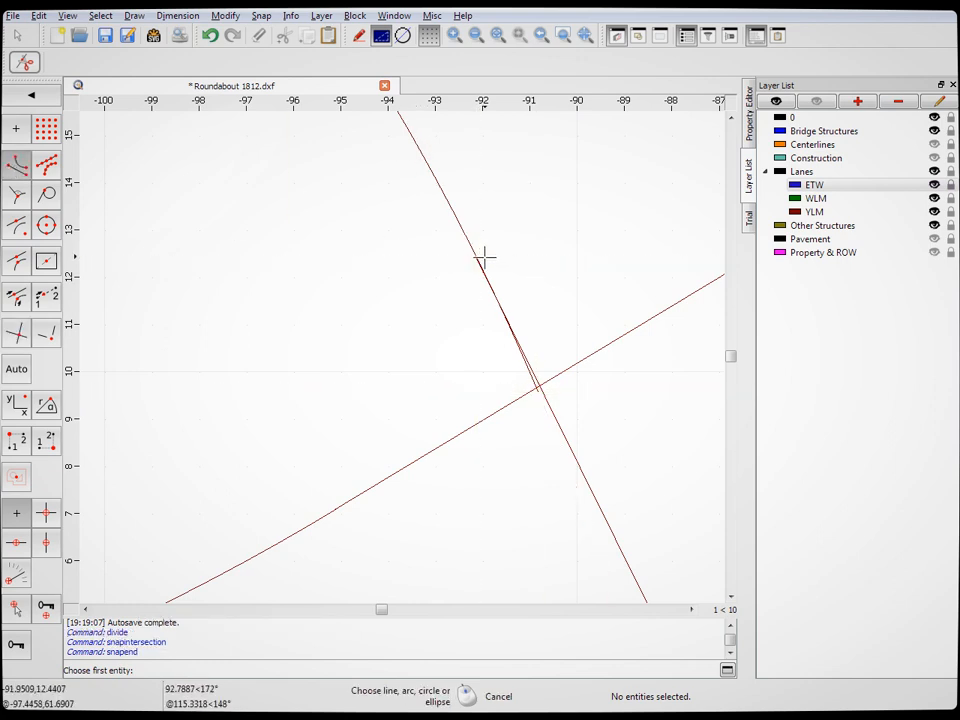
left_click(16, 35)
left_click(529, 384)
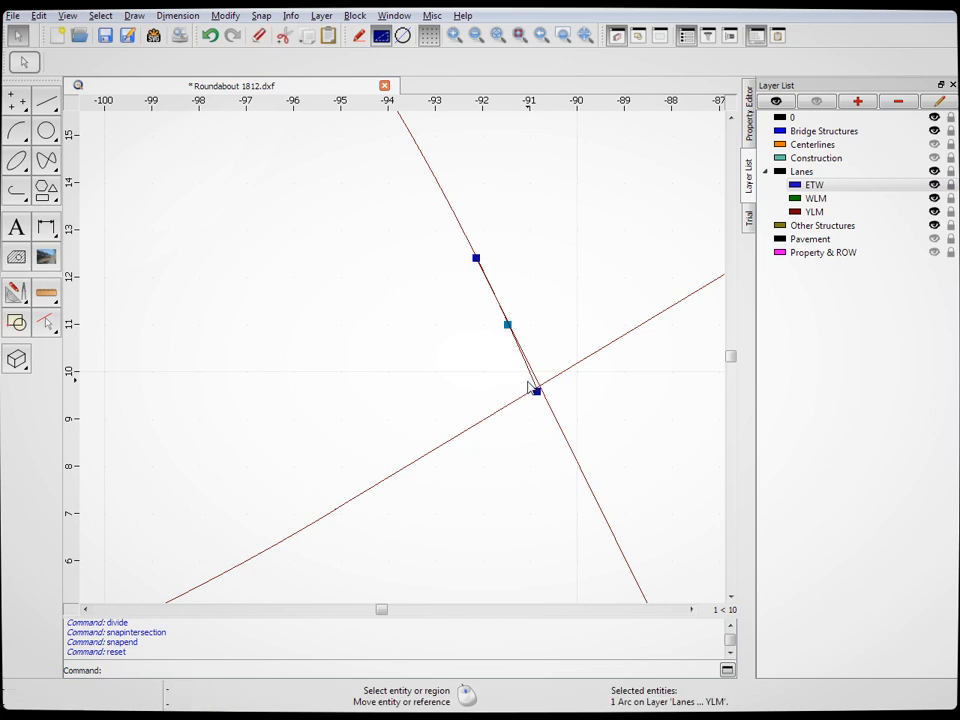
key("Delete")
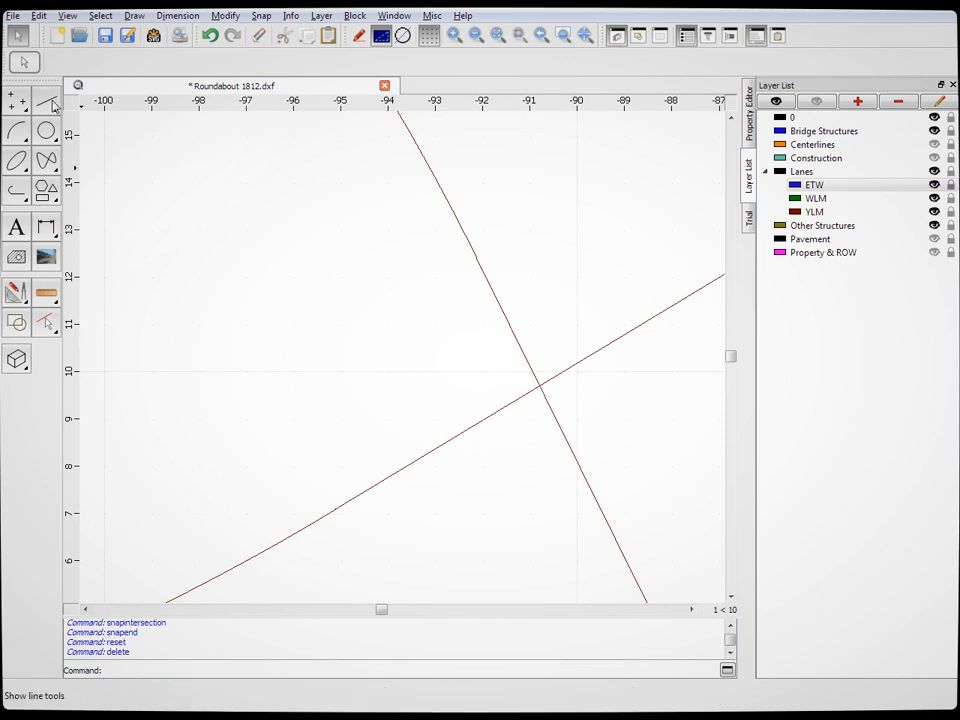
Divide the two YLM lines at their crossing west of the circle, and the northern YLM line at the ETW curve's end
key("d")
key("i")
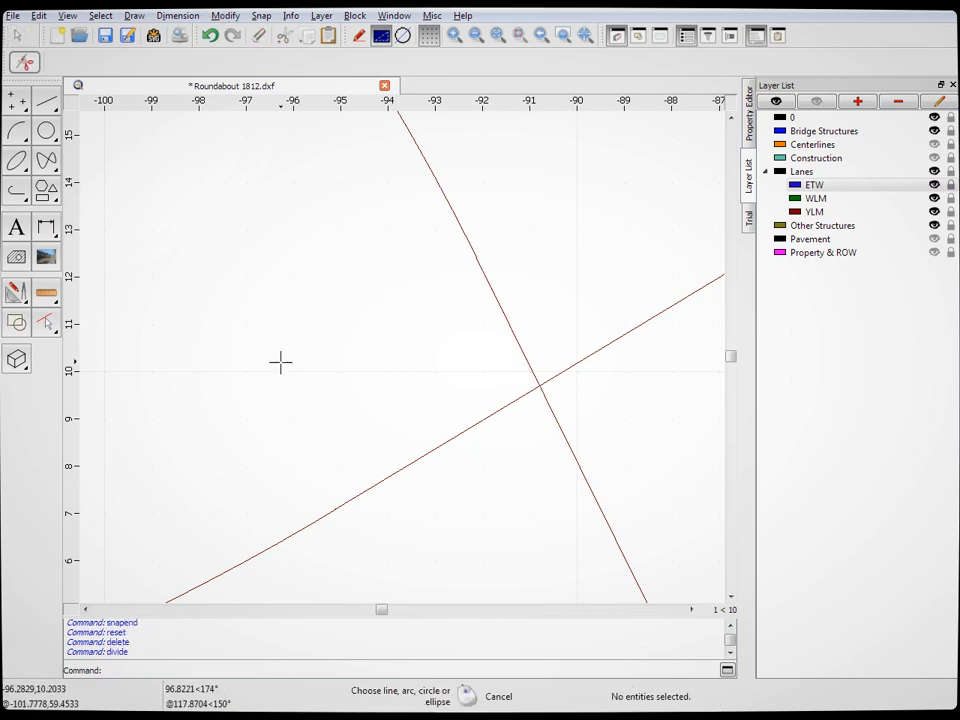
left_click(482, 422)
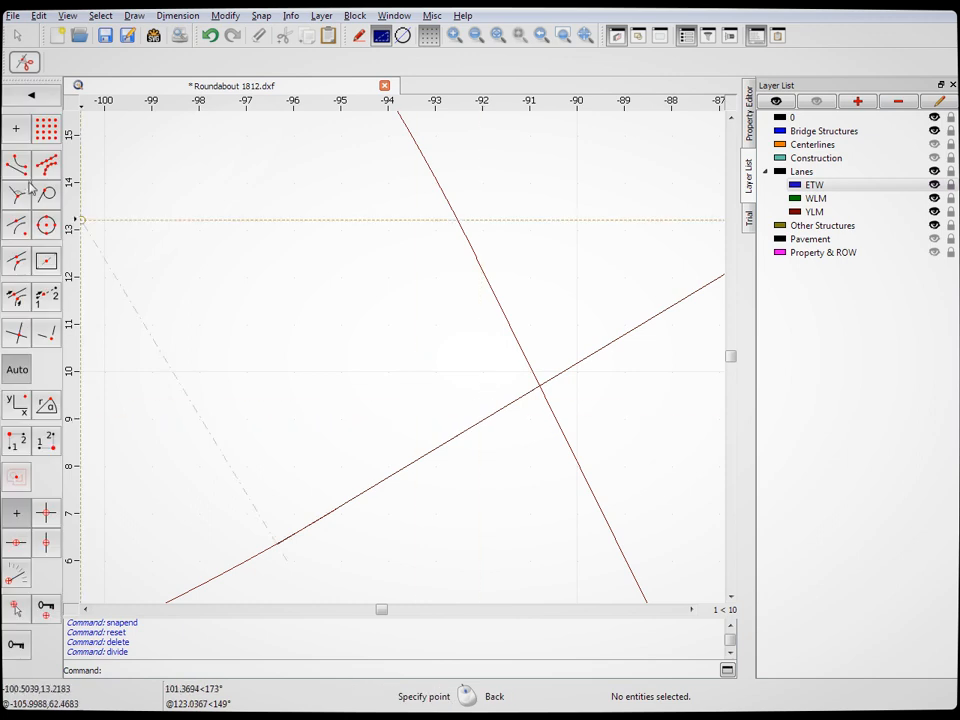
left_click(16, 333)
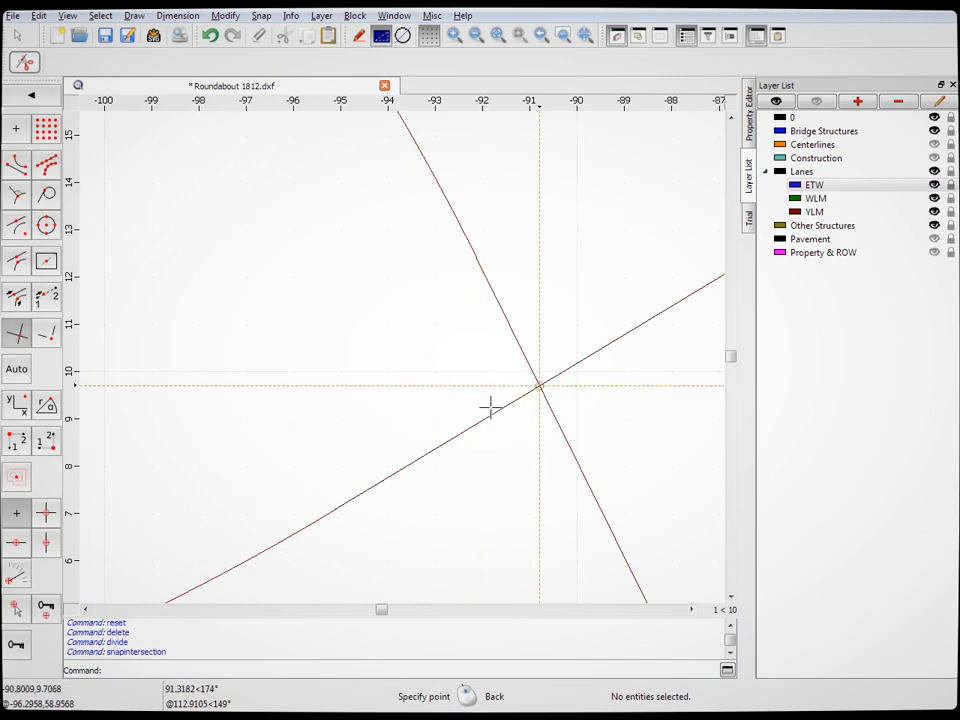
left_click(552, 408)
left_click(542, 386)
scroll(448, 349, "down", 5)
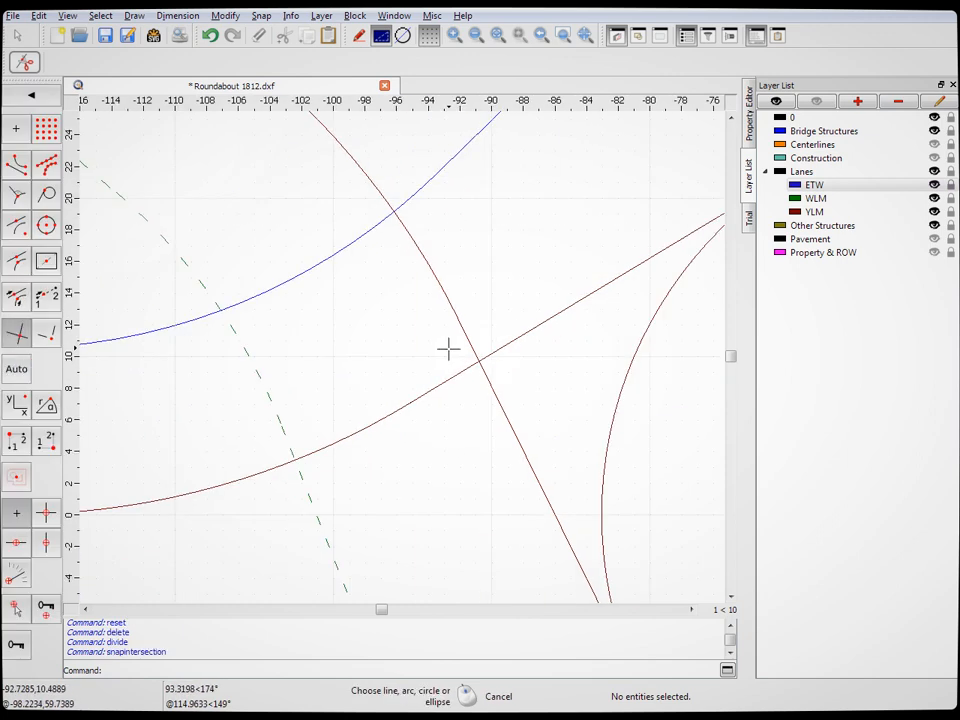
scroll(448, 349, "down", 2)
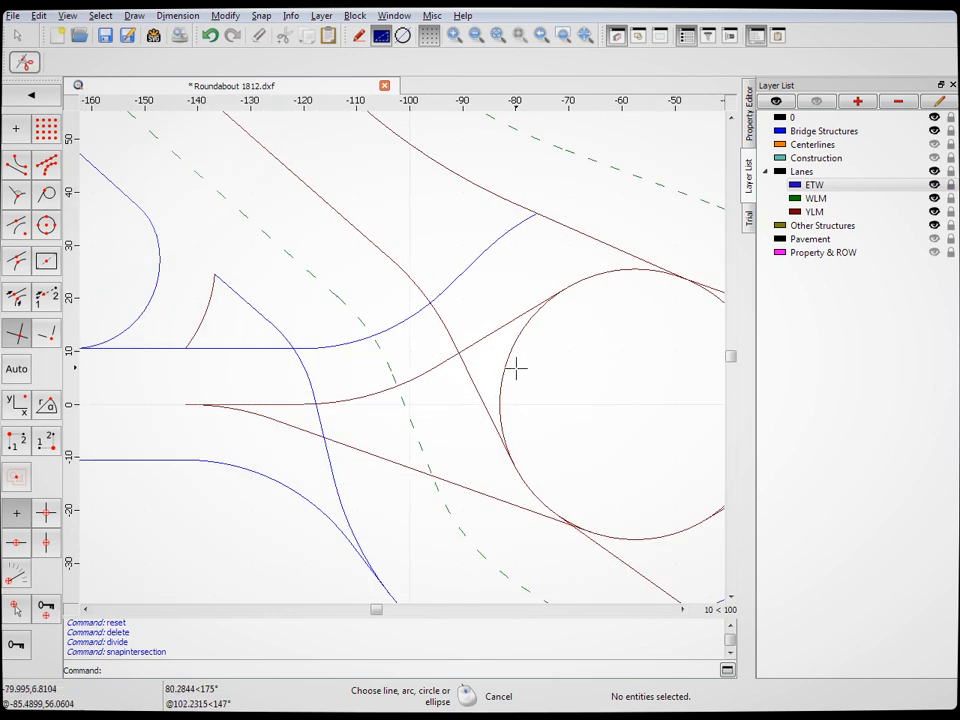
left_click(570, 227)
left_click(538, 214)
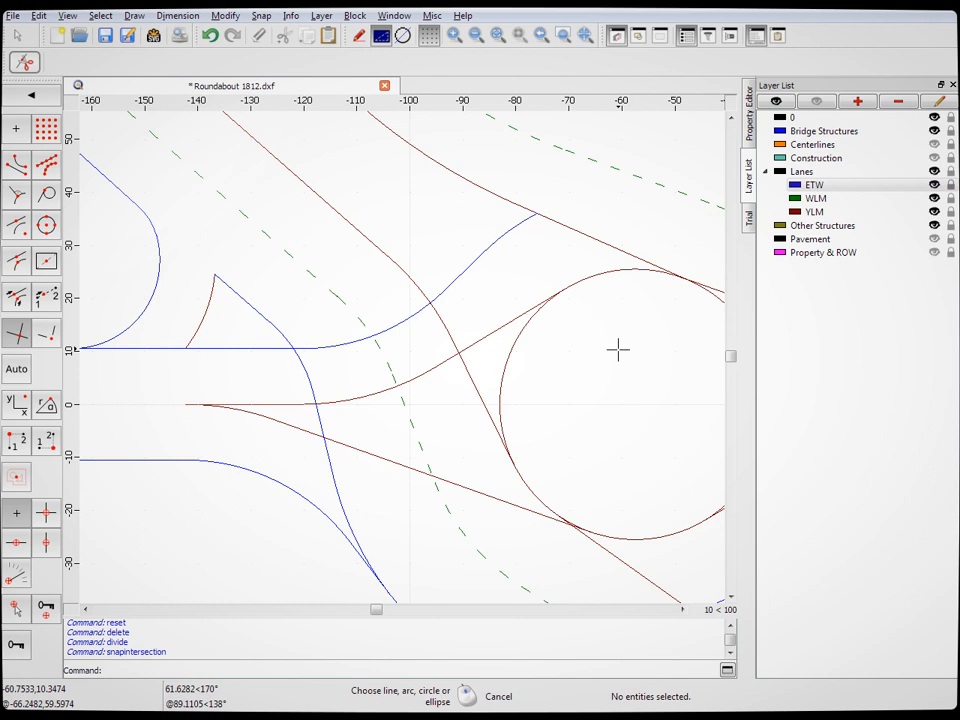
Examine the YLM line's contact with the top of the central circle and the line crossings on the east approach
scroll(618, 349, "down", 3)
scroll(456, 428, "down", 2)
scroll(575, 358, "up", 3)
scroll(550, 352, "up", 4)
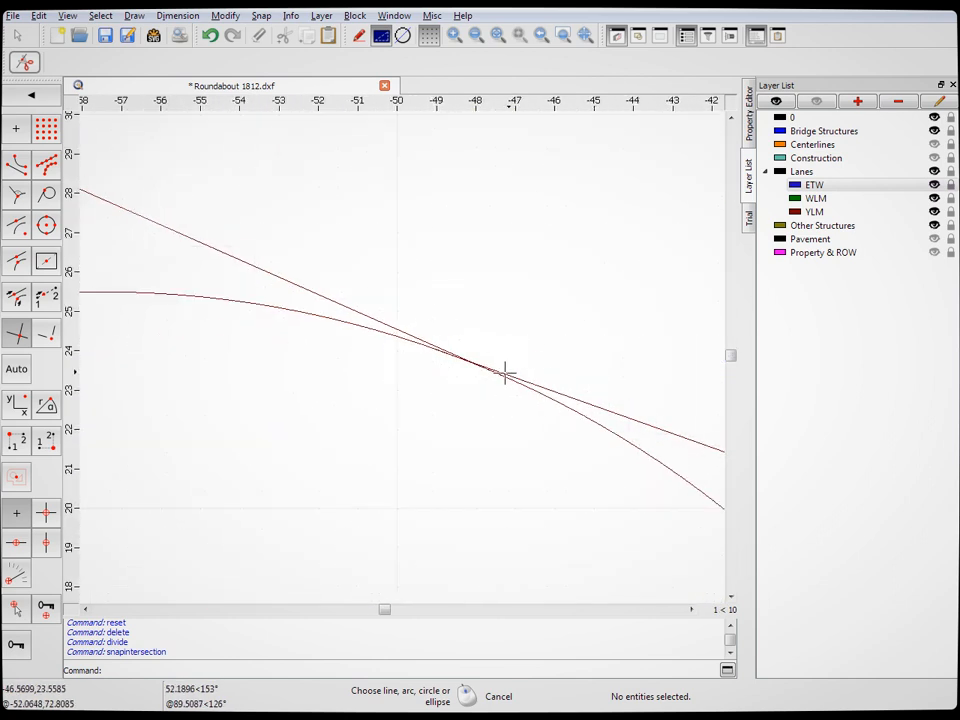
scroll(528, 350, "down", 1)
scroll(572, 334, "down", 2)
scroll(386, 396, "down", 1)
scroll(574, 396, "down", 1)
scroll(549, 386, "up", 3)
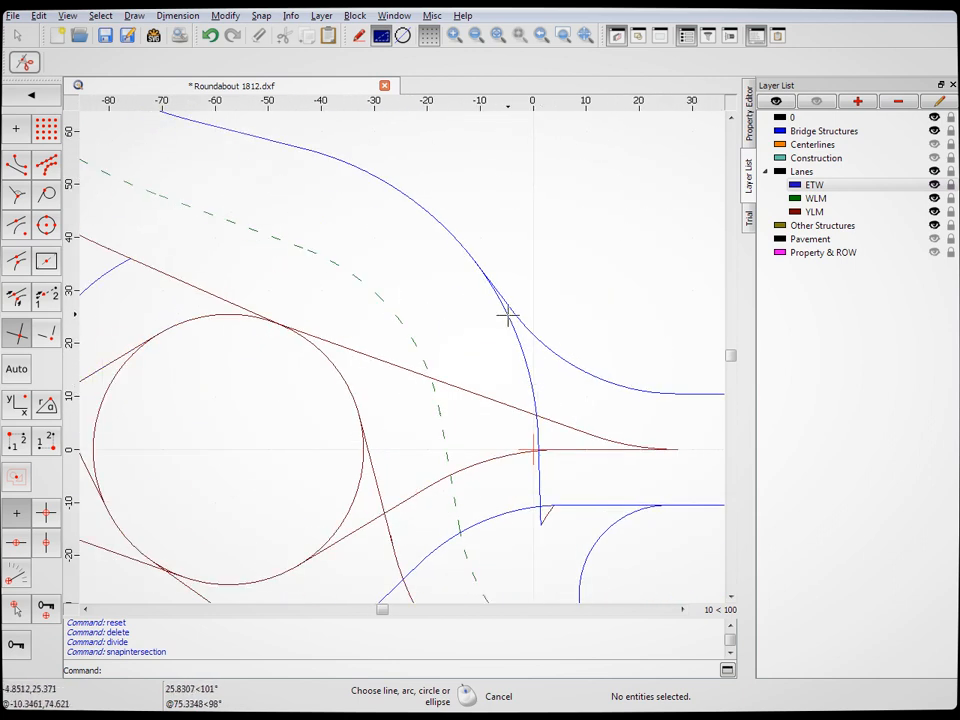
Divide the ETW curve and the YLM line at their upper crossing on the east approach
scroll(525, 424, "up", 6)
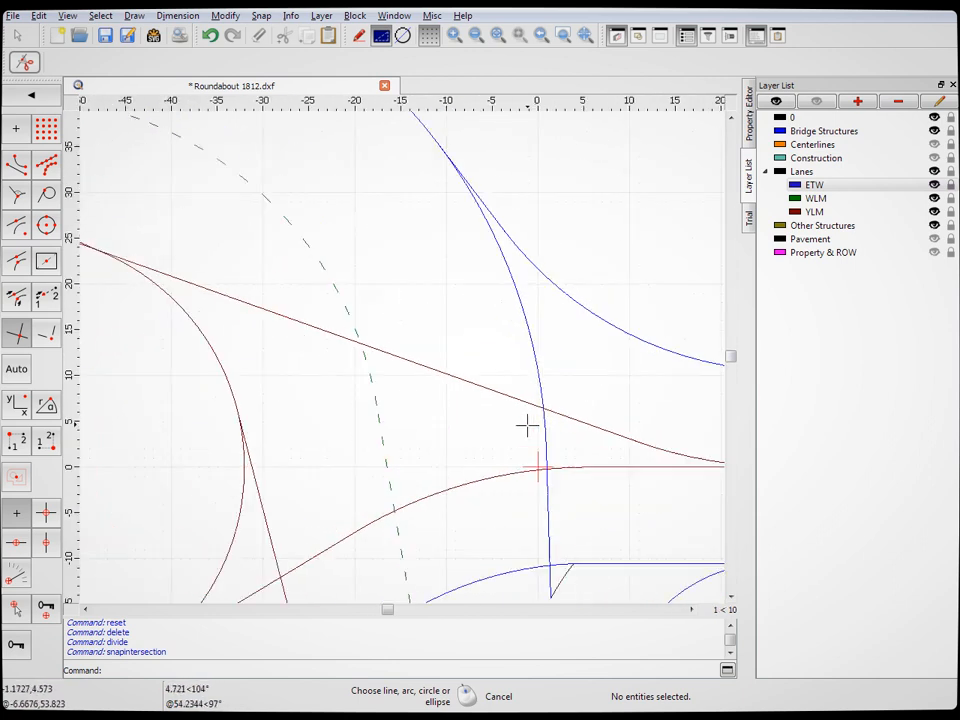
left_click(540, 402)
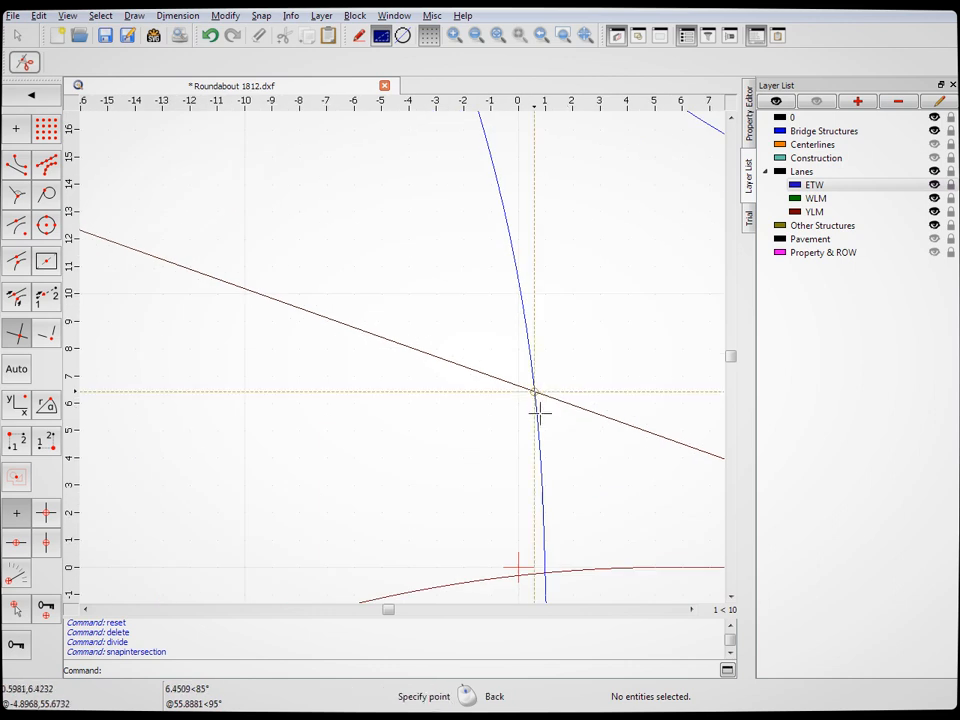
left_click(537, 404)
left_click(534, 388)
left_click(549, 384)
scroll(560, 350, "down", 6)
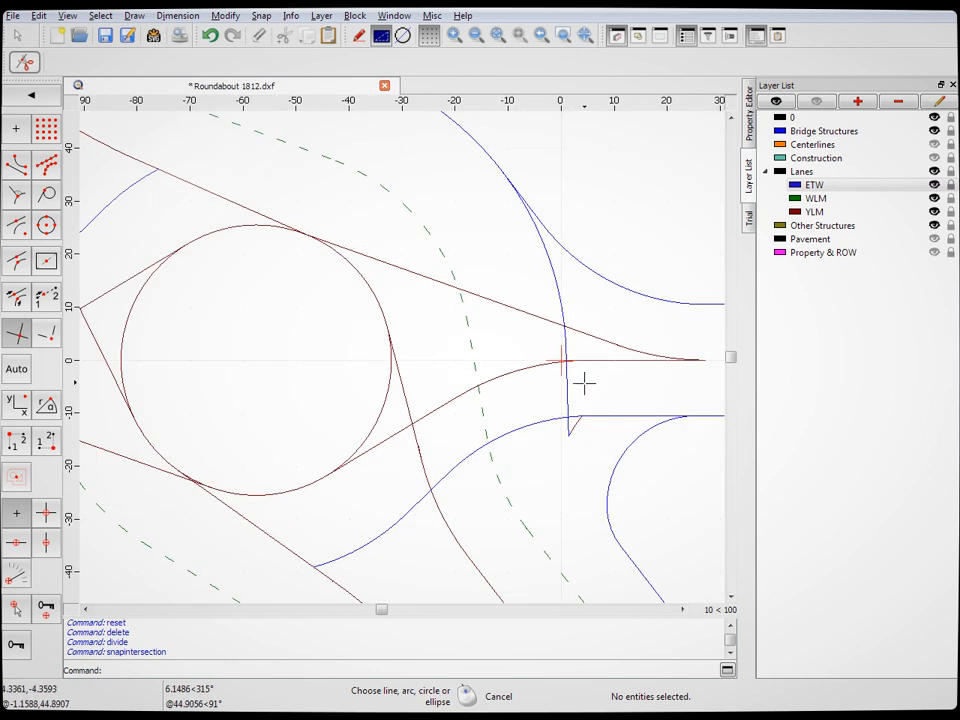
Divide the ETW line and the YLM curve at their crossing near the drawing origin
scroll(560, 365, "up", 4)
left_click(521, 317)
left_click(534, 332)
left_click(521, 315)
left_click(525, 322)
Divide the two ETW lines at their crossing just south of the origin, above the small pointed overhang
left_click(537, 476)
left_click(536, 483)
left_click(536, 496)
left_click(538, 484)
scroll(459, 413, "down", 6)
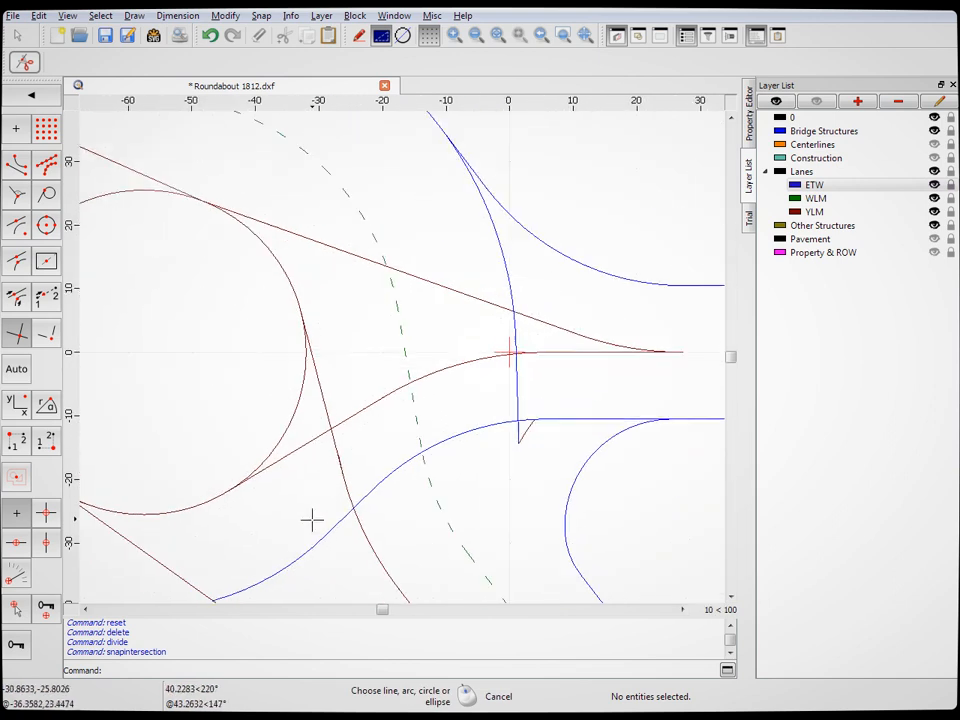
Divide the YLM arc southeast of the circle at the ETW curve crossing and at the end of the overlapping YLM line
scroll(313, 515, "up", 5)
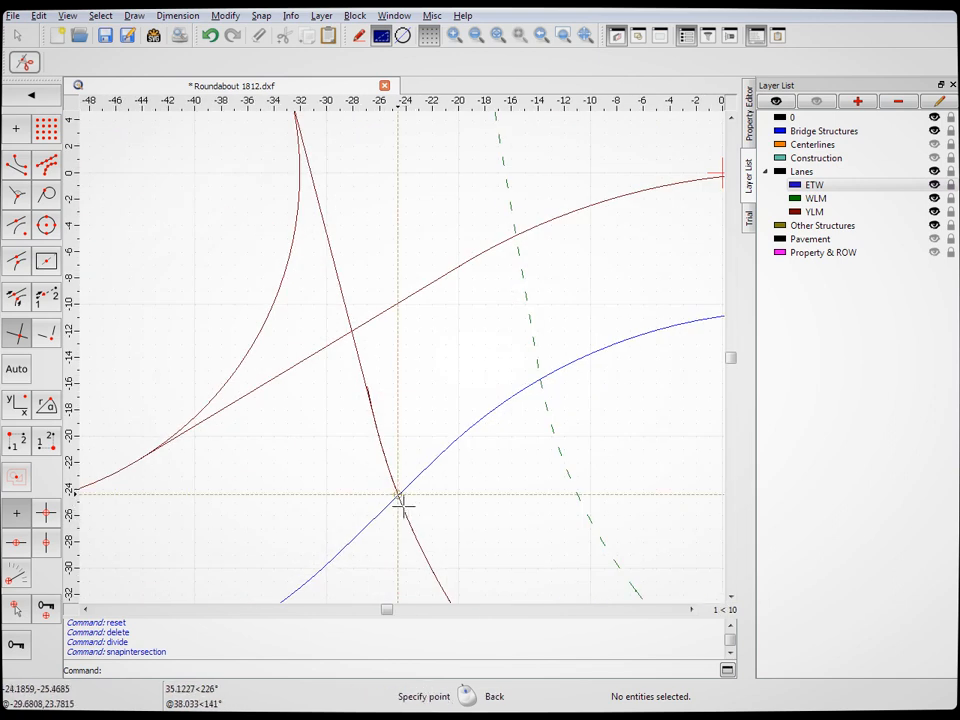
scroll(399, 493, "up", 5)
left_click(436, 487)
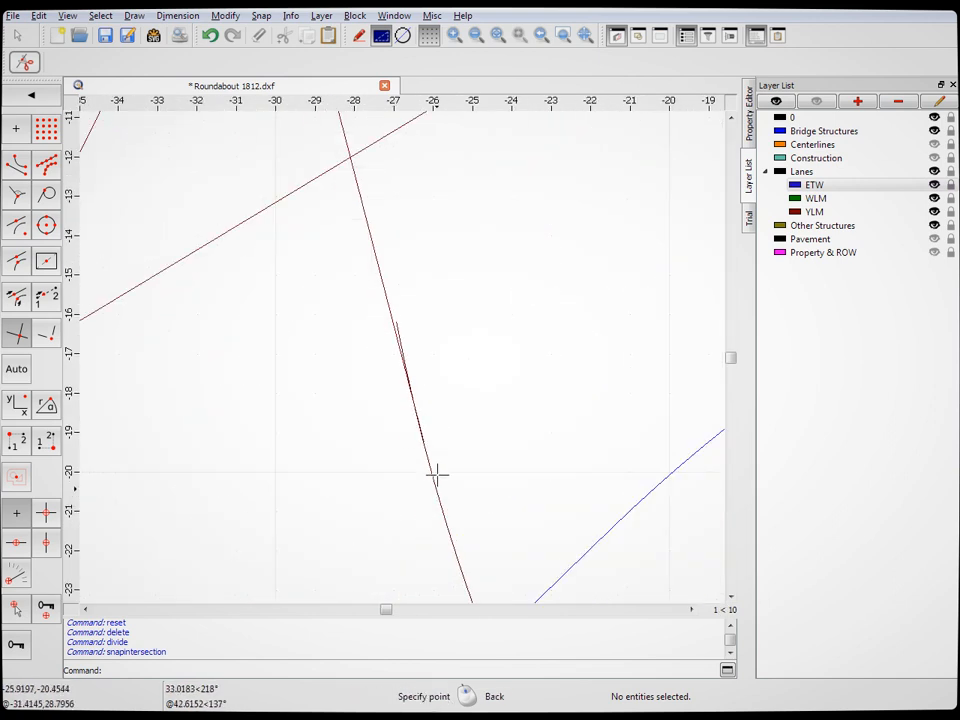
left_click(16, 165)
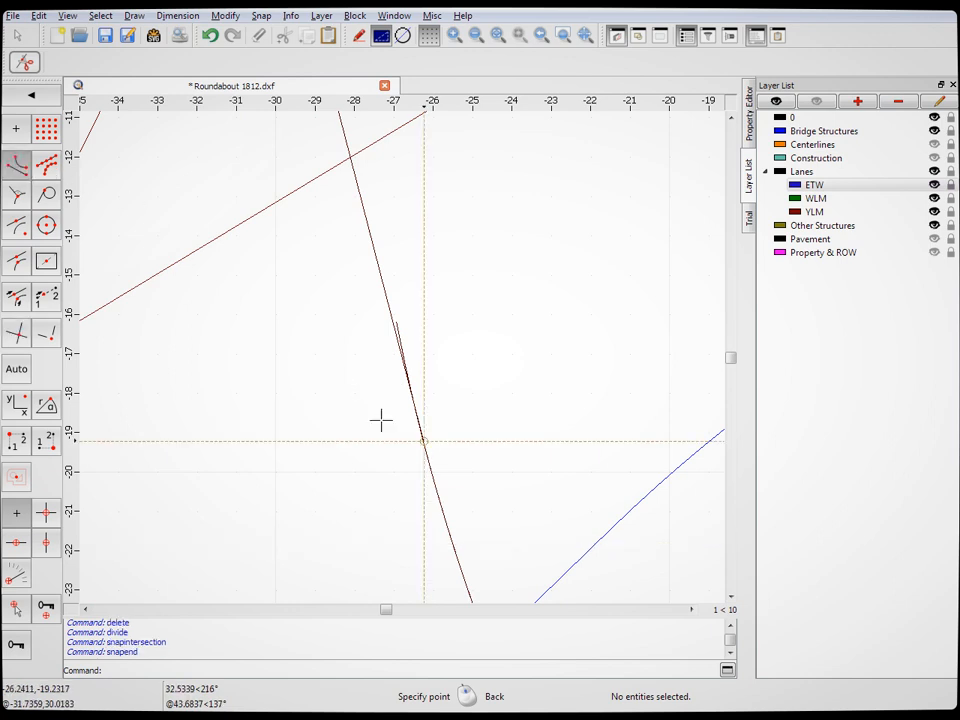
left_click(422, 441)
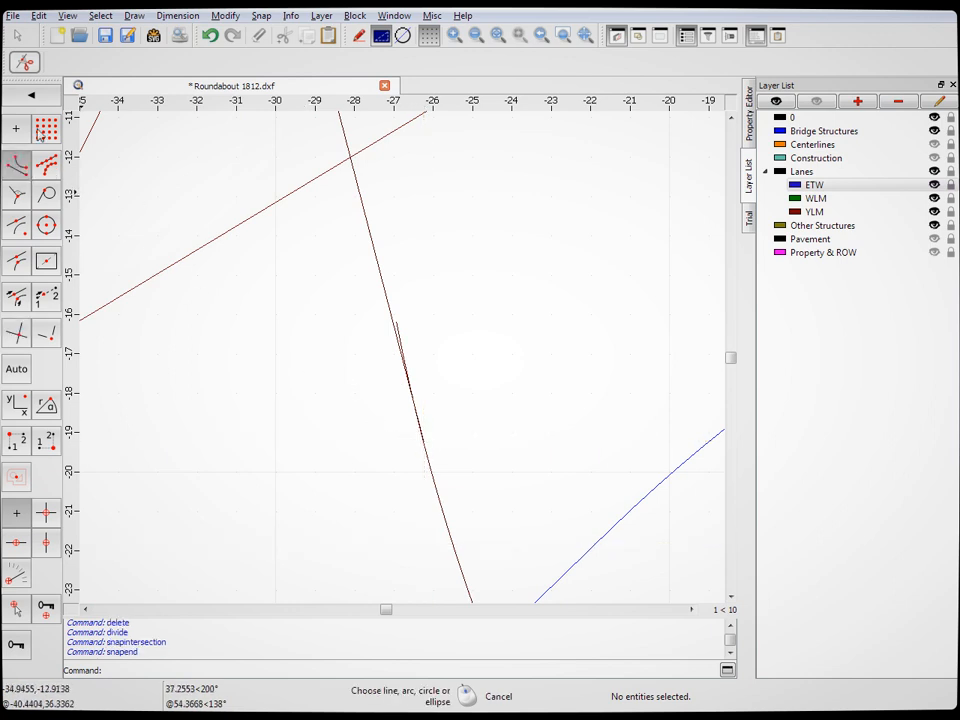
Delete the short overhanging YLM arc piece southeast of the circle
left_click(18, 35)
left_click(401, 337)
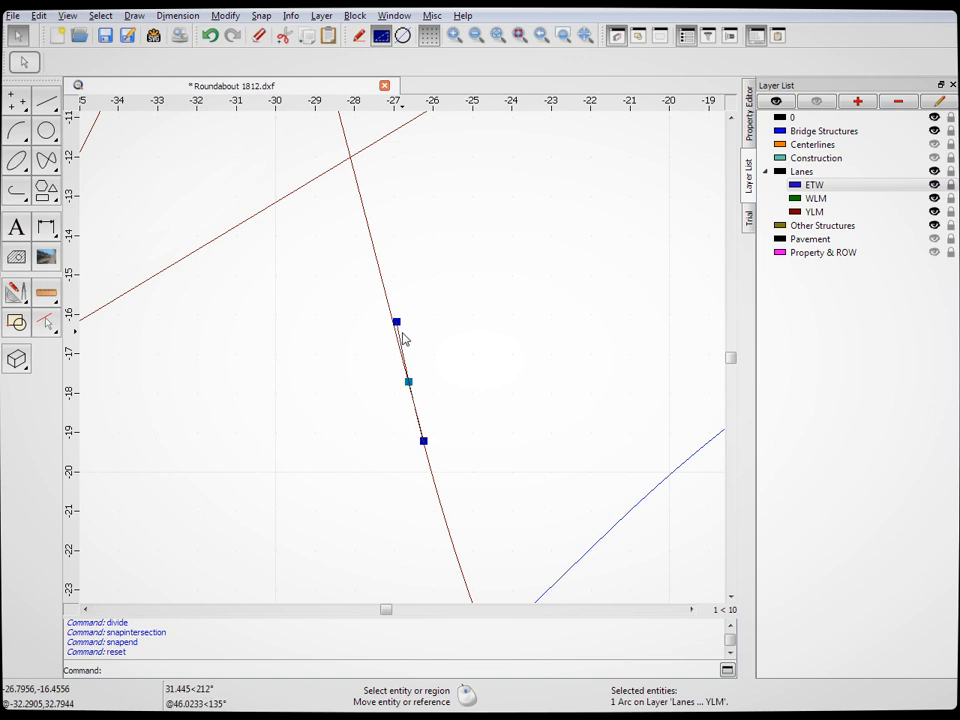
key("Delete")
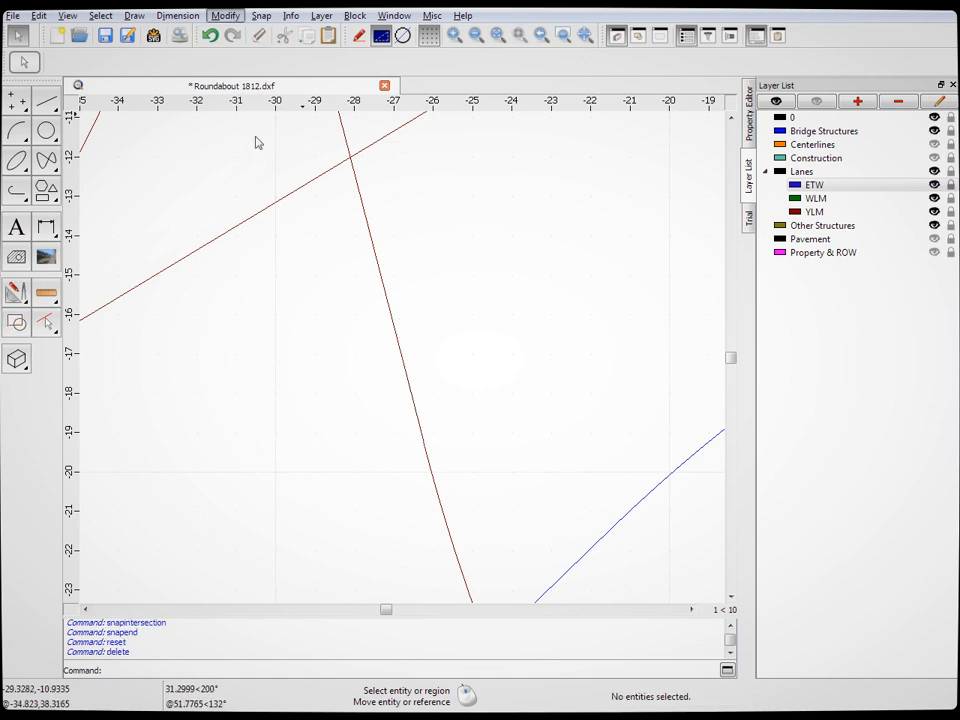
Divide the two YLM lines at their crossing southeast of the central circle
left_click(265, 355)
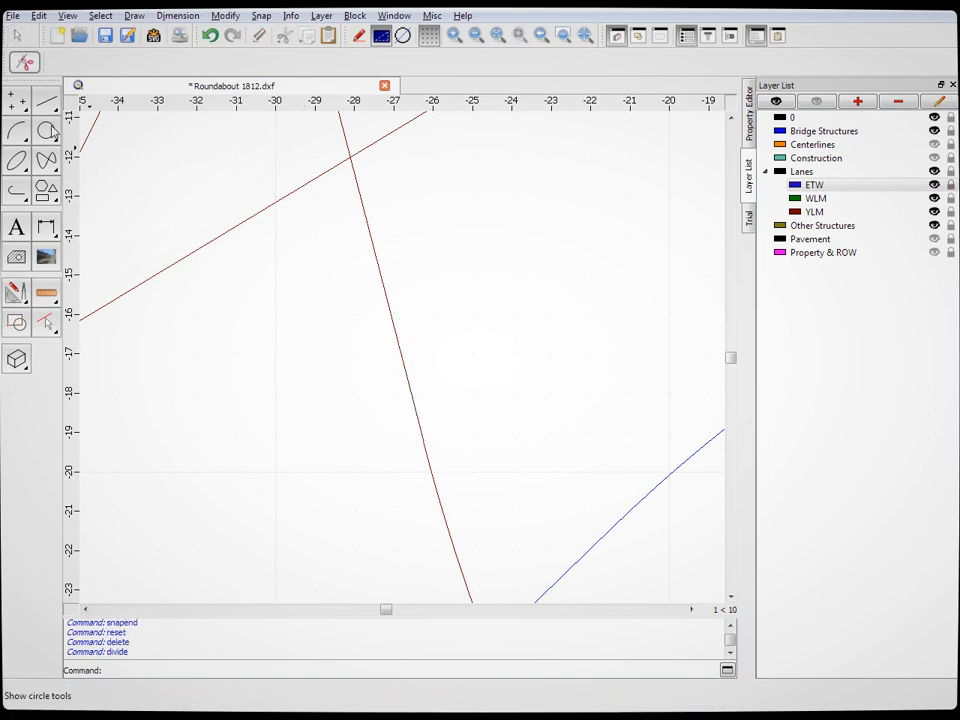
left_click(358, 198)
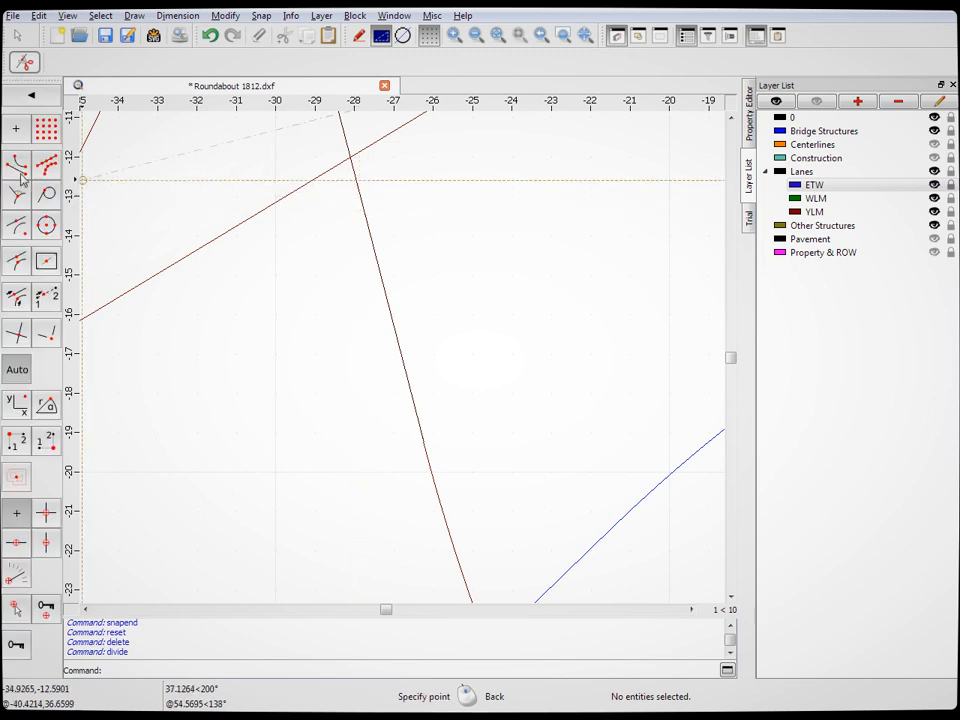
left_click(364, 152)
left_click(339, 167)
left_click(351, 157)
scroll(452, 257, "down", 7)
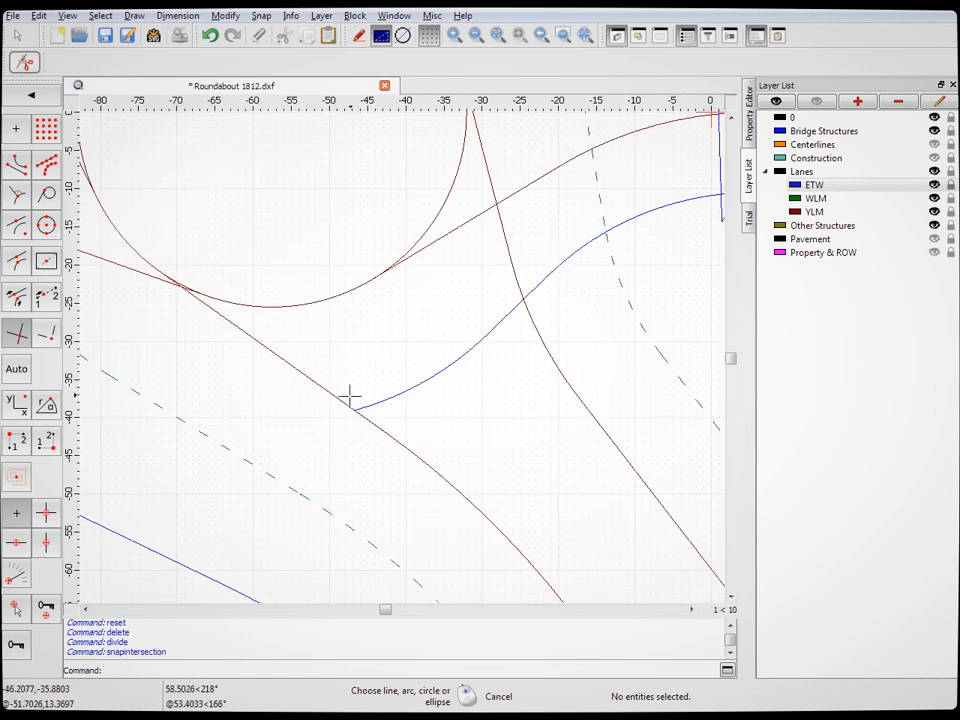
Divide the southern YLM line at the end of the ETW curve south of the circle
left_click(339, 396)
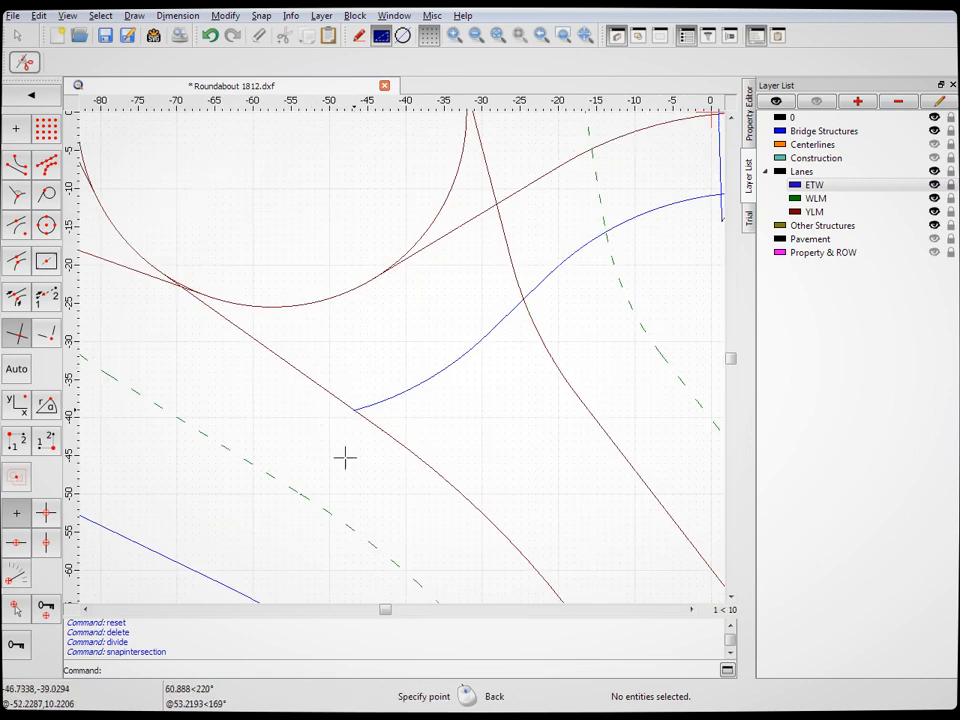
left_click(357, 410)
scroll(441, 381, "down", 4)
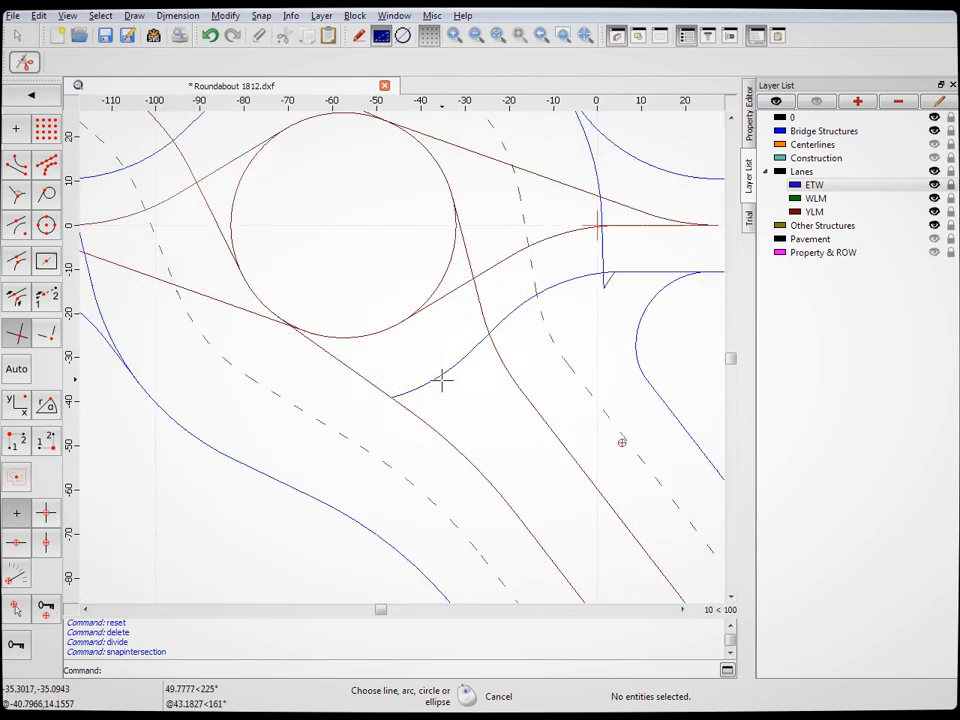
scroll(255, 329, "up", 2)
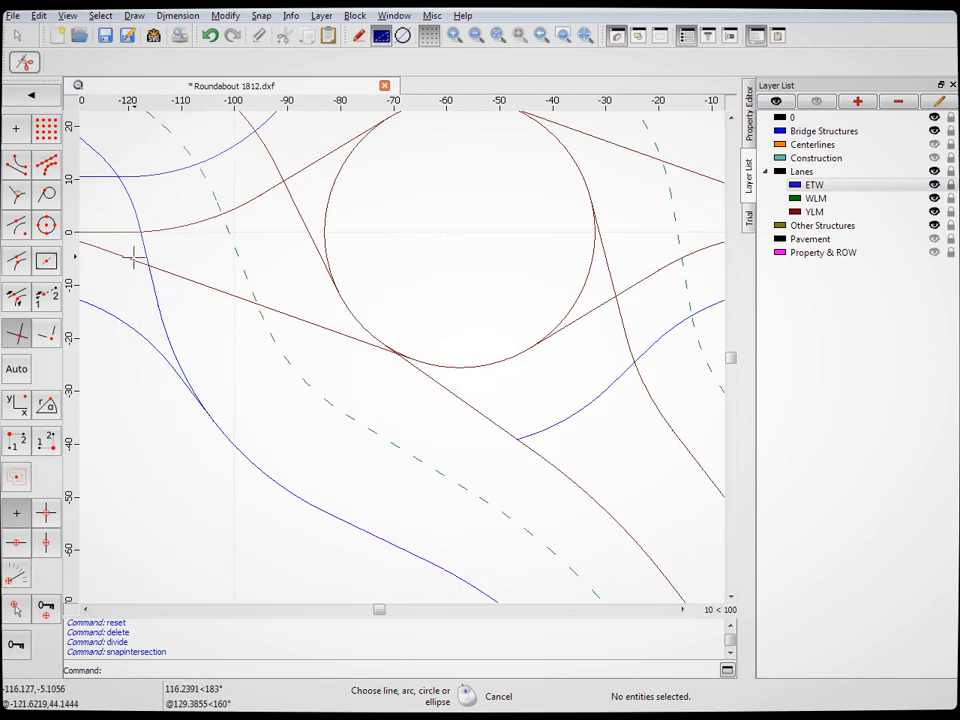
End dividing and select the two YLM line segments that meet at the lower-left edge of the central circle
left_click(18, 37)
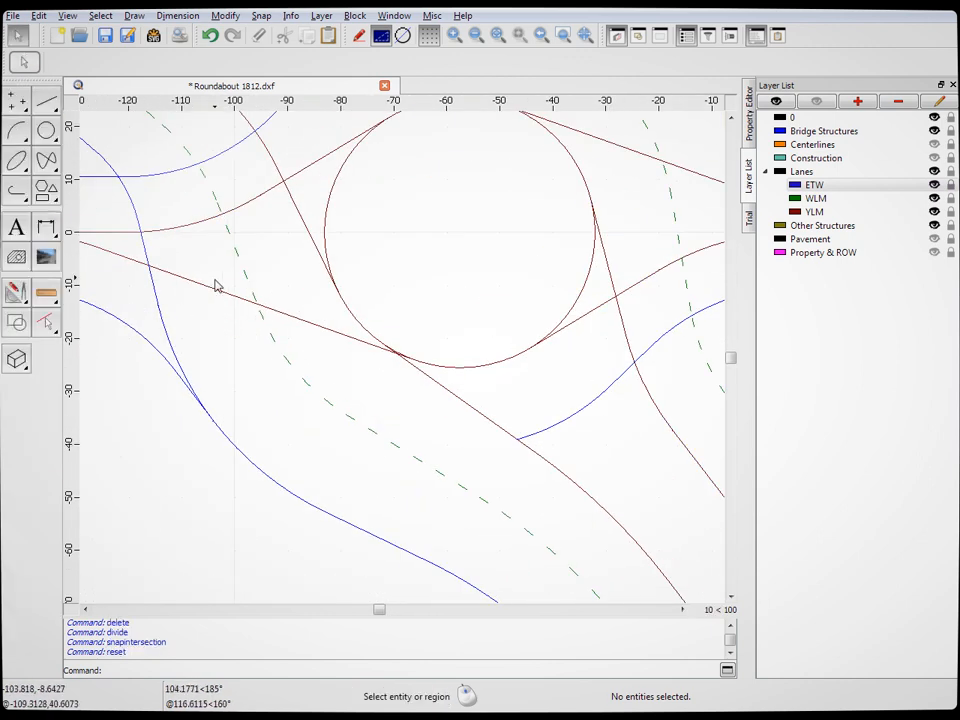
left_click(215, 285)
left_click(455, 395)
scroll(171, 208, "up", 4)
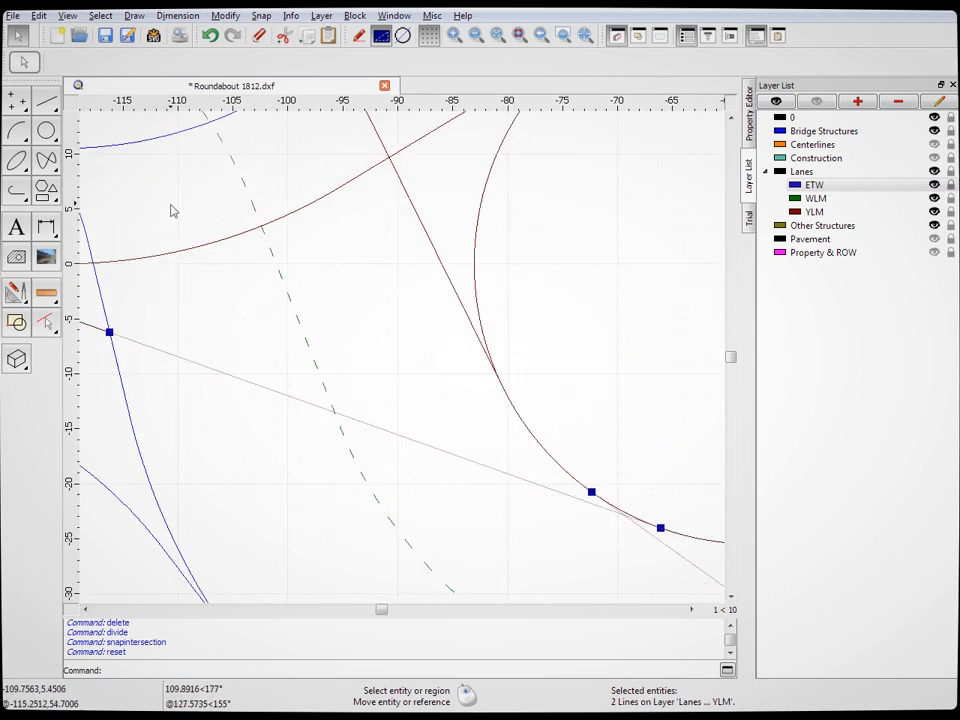
Add the YLM arcs and line segments that cross each other west of the circle to the selection
left_click(137, 273)
left_click(430, 155)
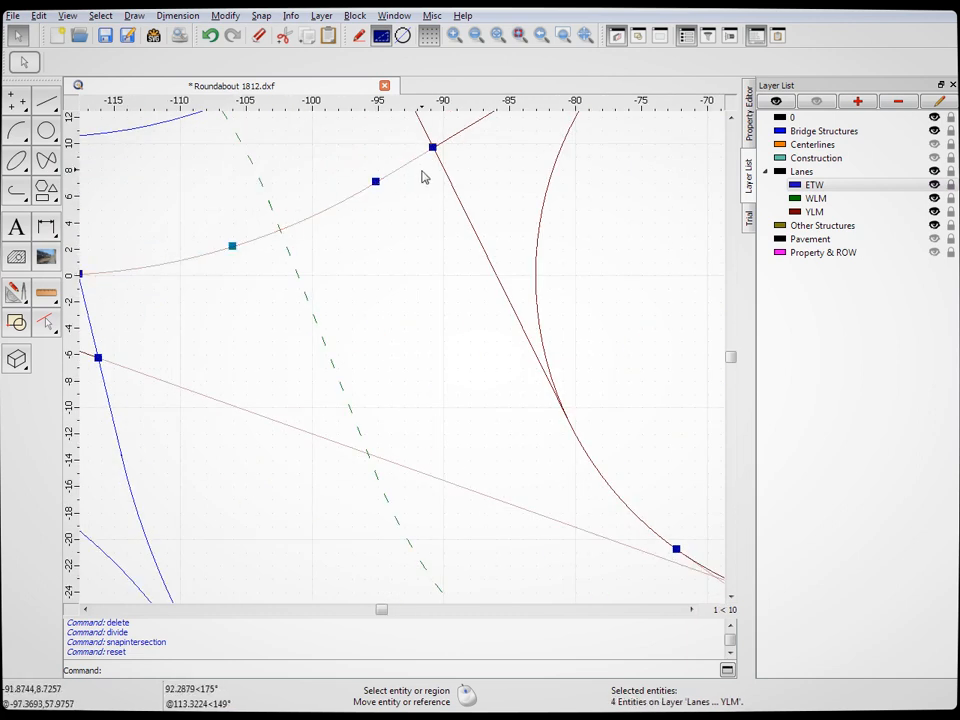
left_click(458, 203)
scroll(422, 324, "down", 4)
scroll(422, 324, "up", 2)
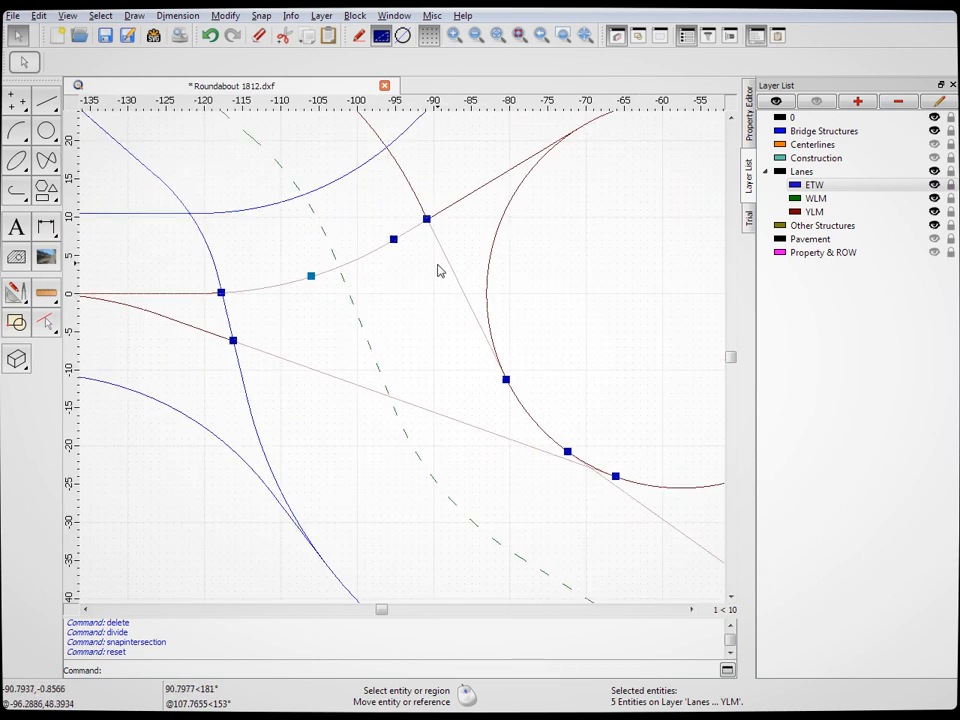
left_click(417, 197)
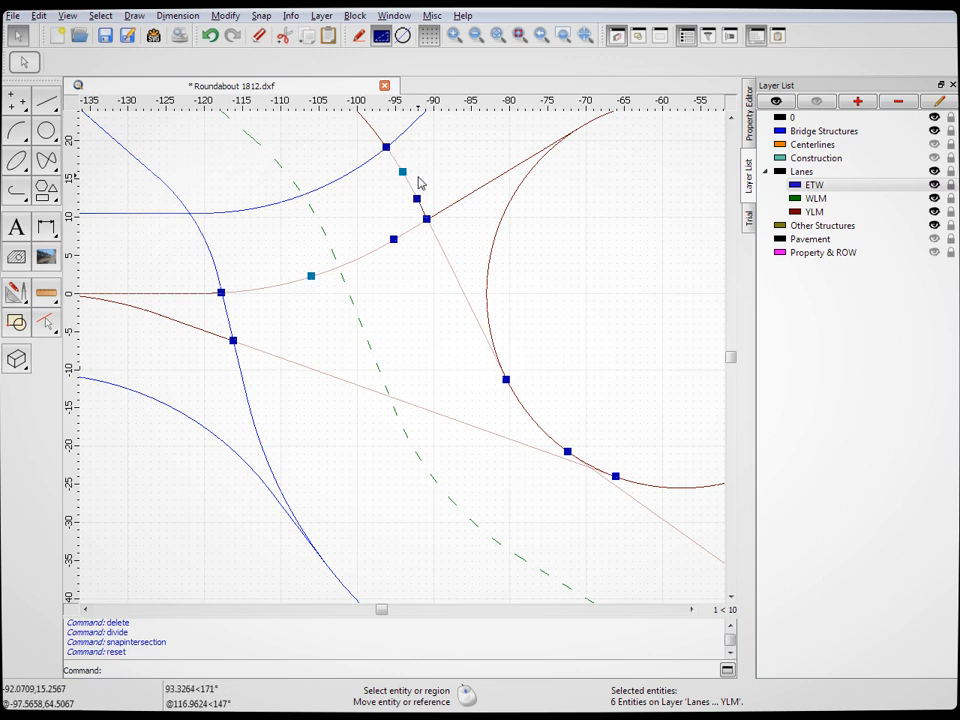
left_click(424, 214)
left_click(451, 207)
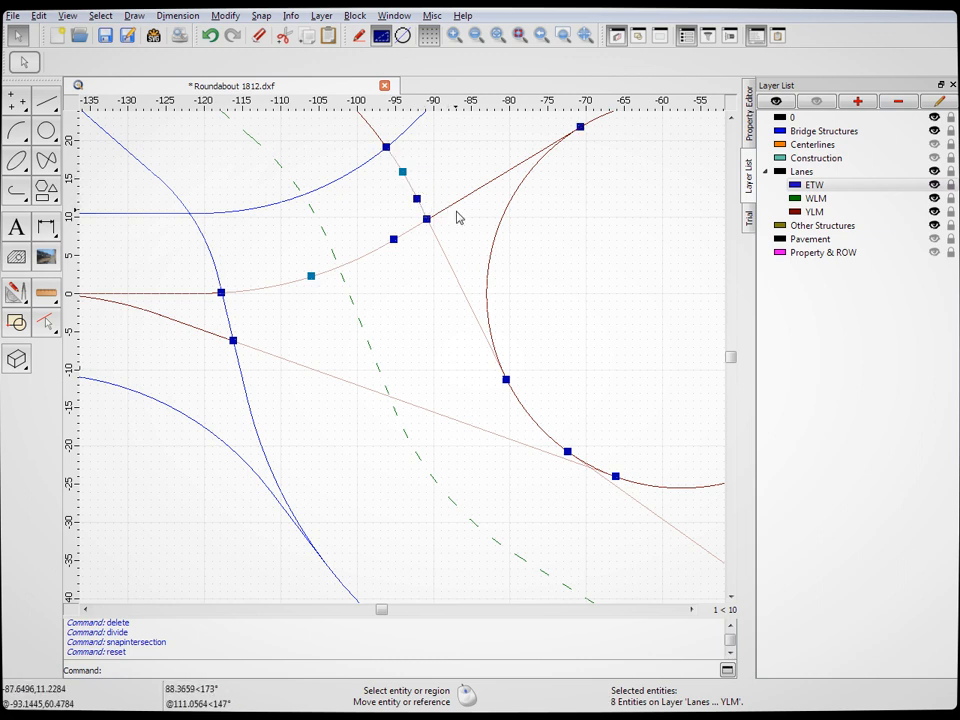
Add the YLM arcs and line segments that cross each other southeast of the circle to the selection
scroll(420, 362, "down", 5)
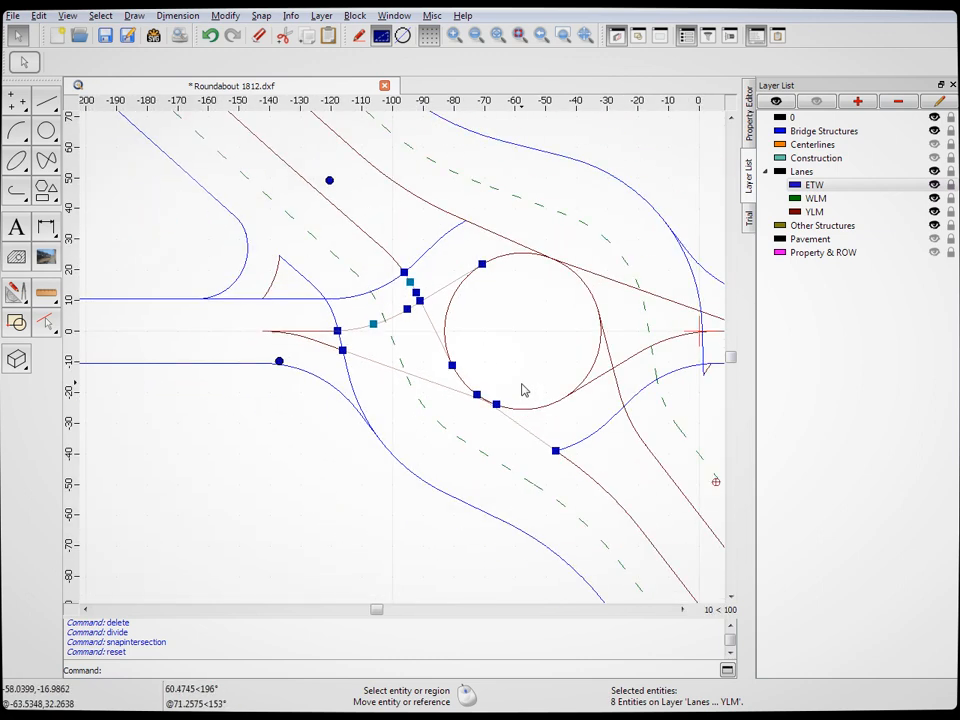
scroll(643, 440, "up", 3)
scroll(615, 422, "down", 2)
scroll(654, 392, "up", 3)
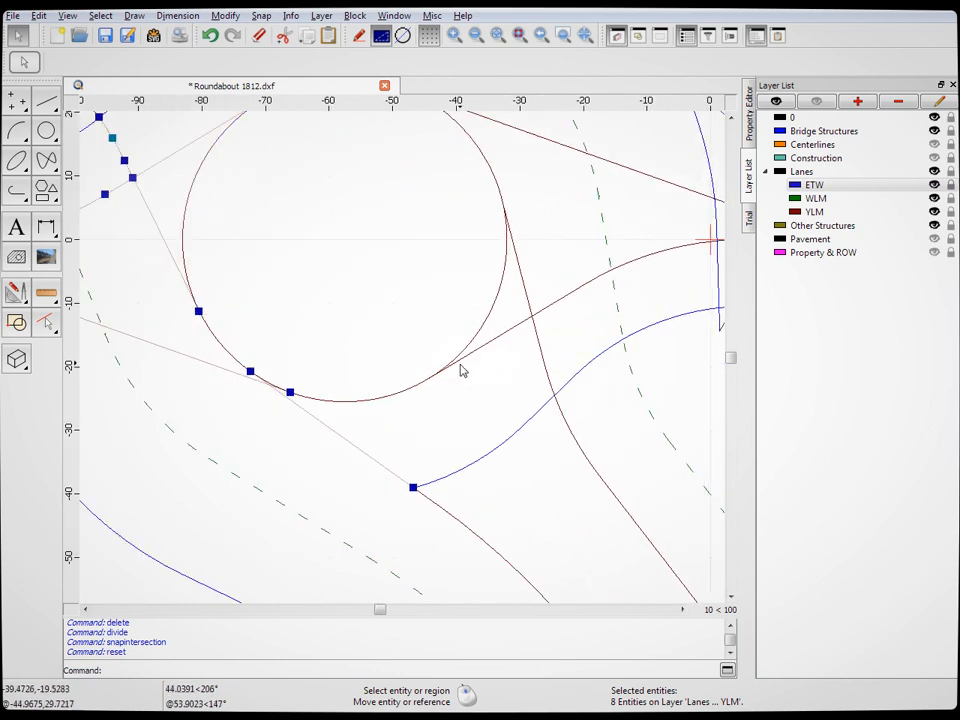
left_click(525, 322)
left_click(570, 294)
left_click(632, 268)
left_click(528, 300)
left_click(552, 389)
left_click(538, 345)
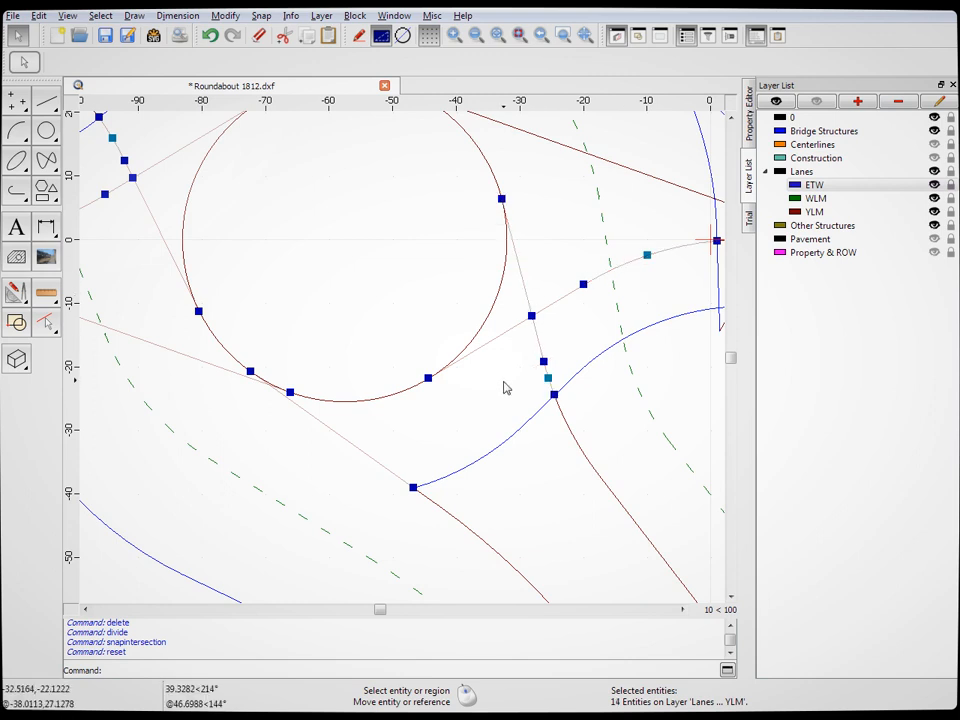
Add the two YLM segments touching the circle's top and the short ETW line across the eastern entry to the selection
scroll(507, 386, "down", 4)
scroll(516, 294, "up", 3)
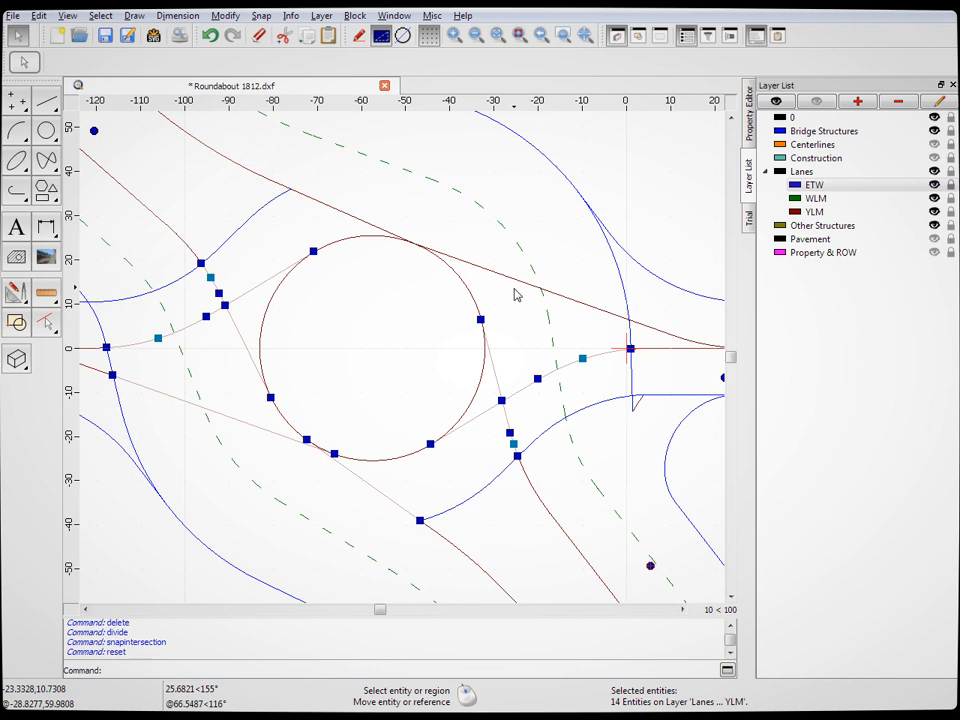
left_click(322, 208)
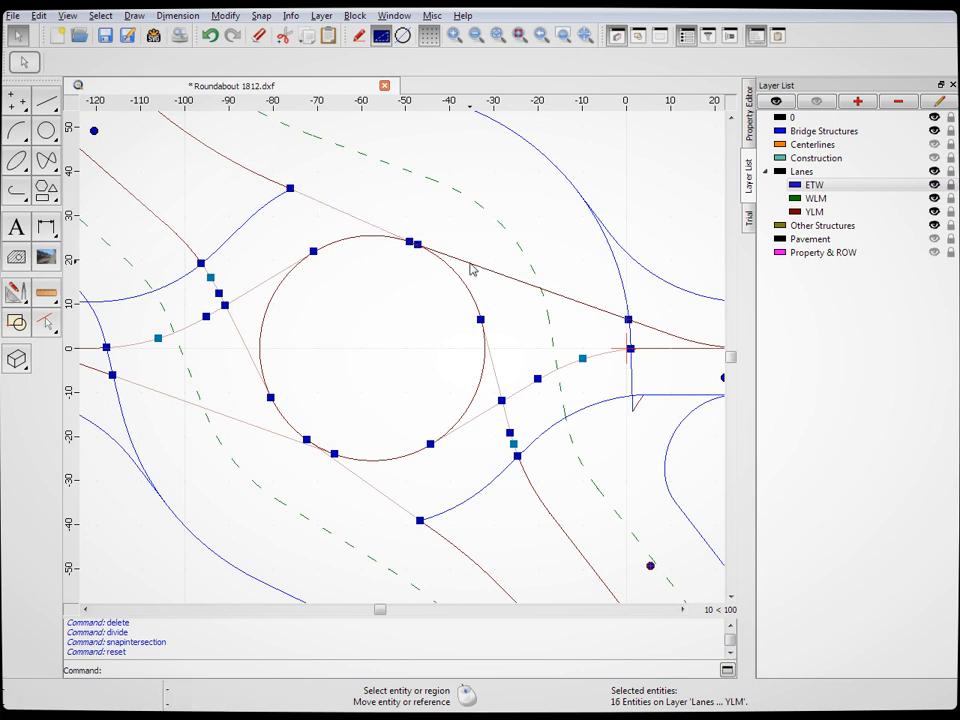
left_click(615, 402)
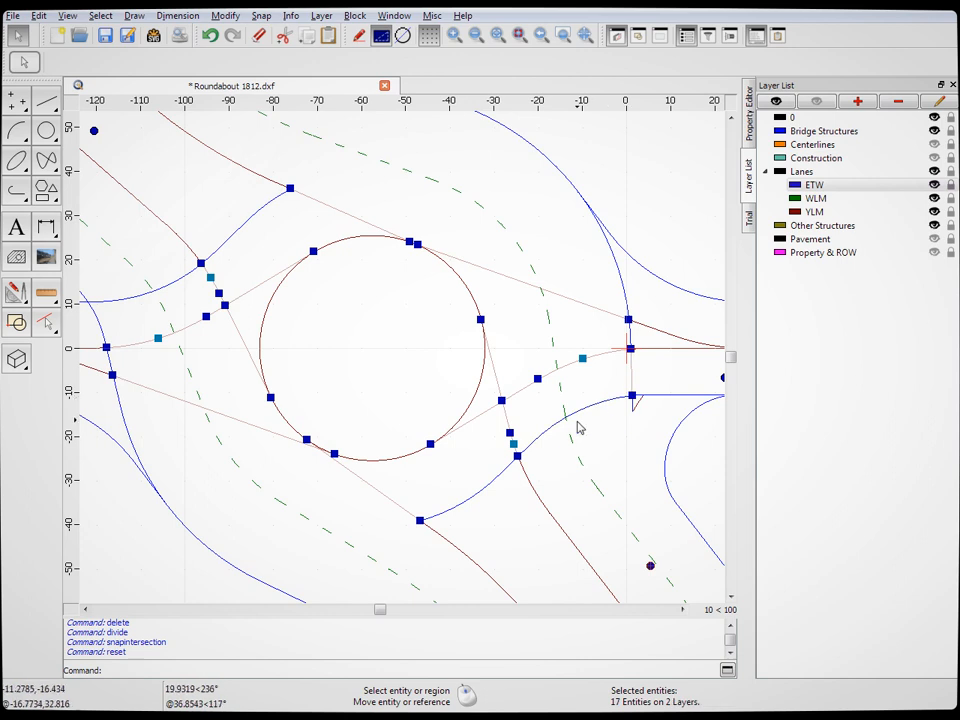
Add the ETW arc and the short ETW line across the western approach to the selection
scroll(339, 358, "down", 3)
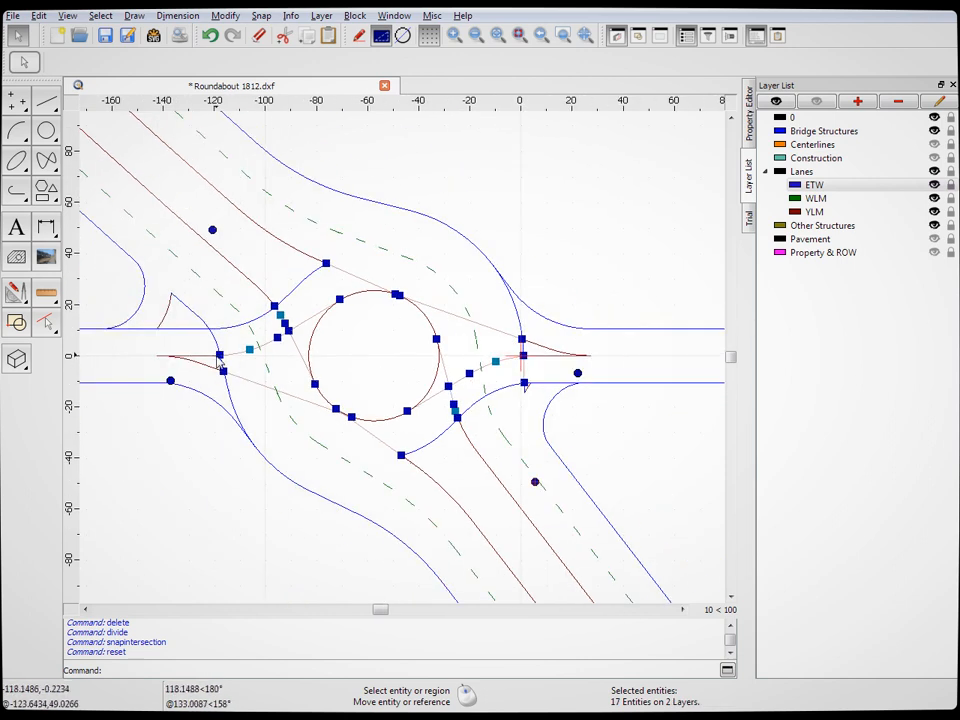
scroll(205, 356, "up", 4)
left_click(227, 339)
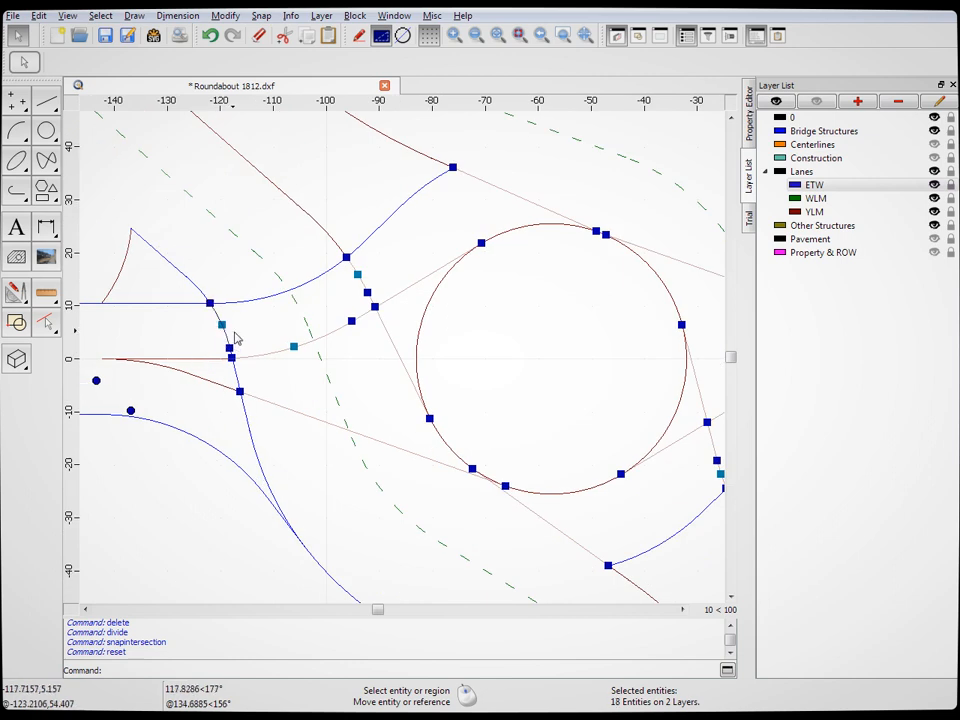
scroll(193, 362, "up", 3)
left_click(295, 346)
Set the linetype of all selected segments to ISO dot and clear the selection
scroll(403, 367, "down", 6)
scroll(468, 442, "down", 5)
scroll(665, 459, "up", 4)
scroll(660, 463, "down", 3)
scroll(645, 465, "up", 2)
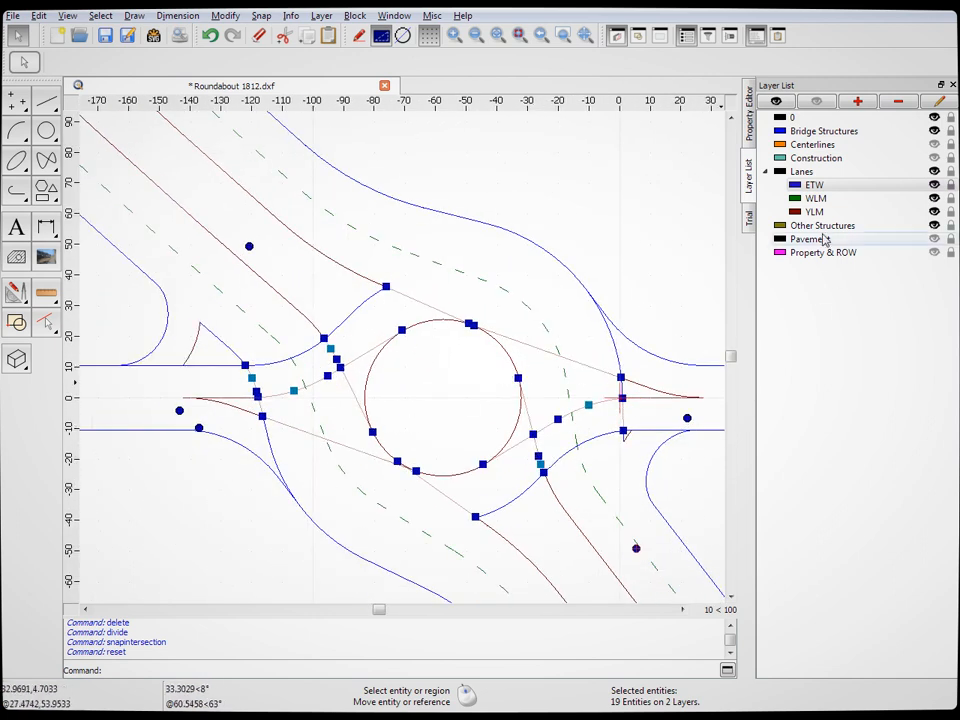
left_click(750, 117)
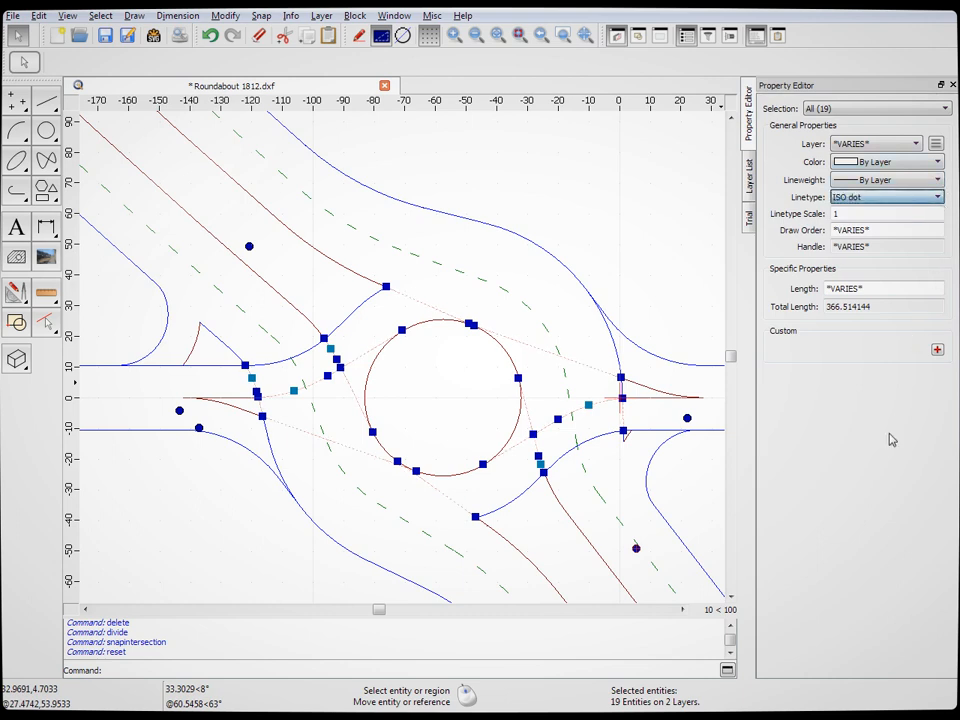
left_click(668, 277)
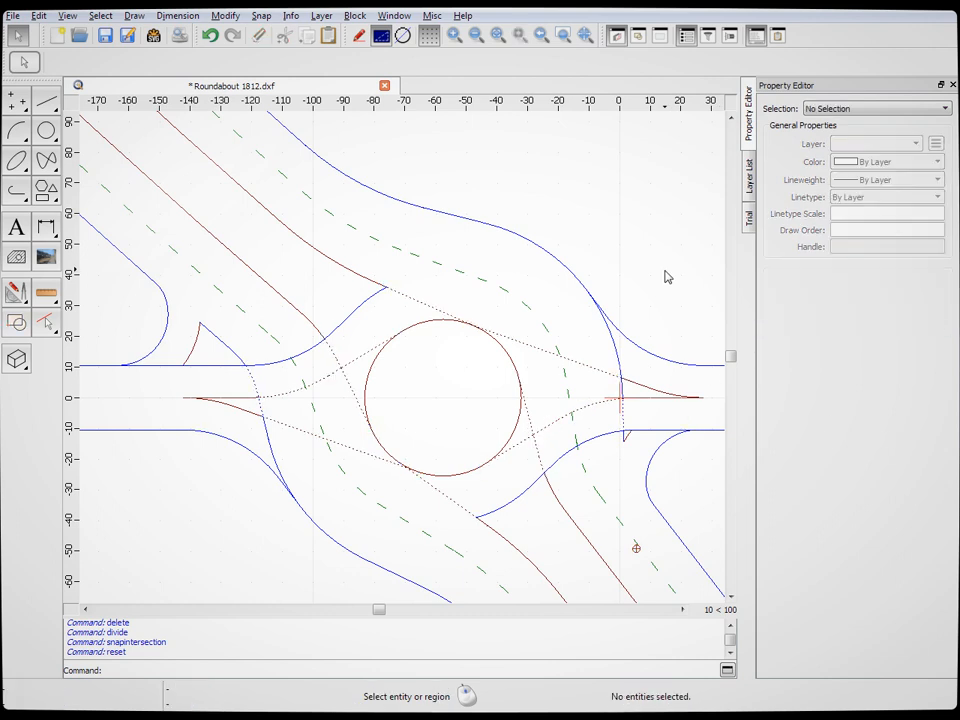
scroll(521, 396, "down", 3)
scroll(501, 369, "up", 2)
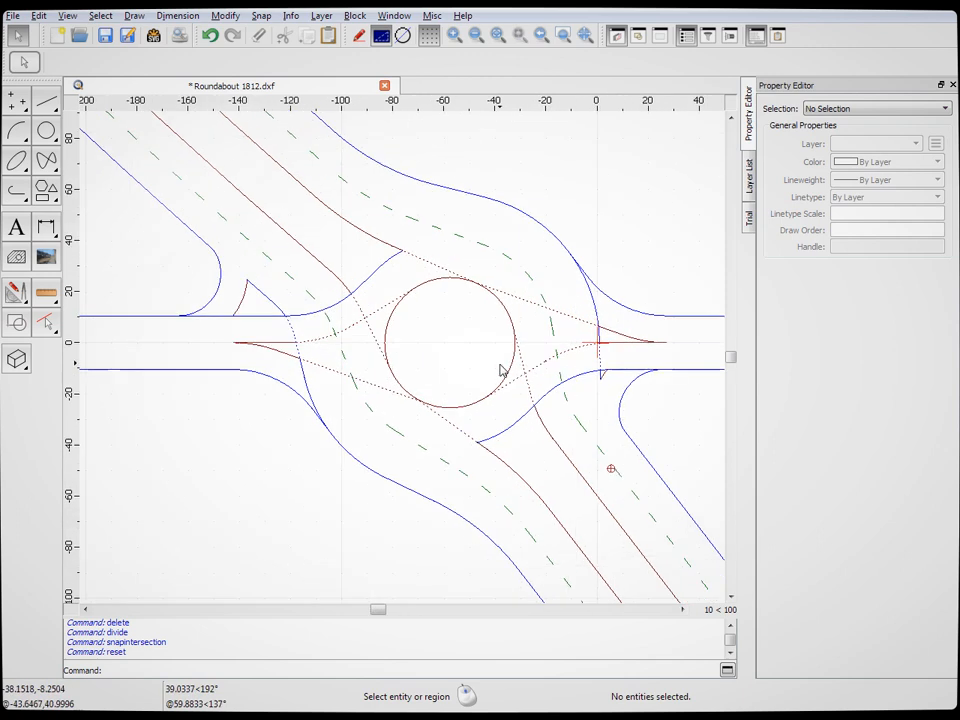
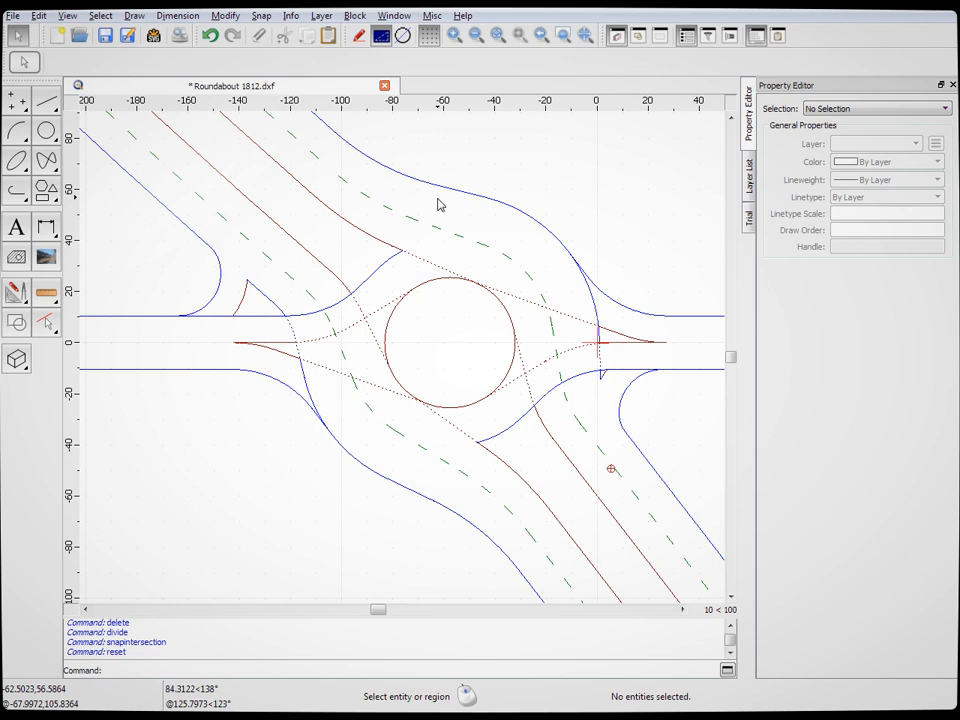
Divide the dotted ETW line crossing the western approach where it meets the end of the horizontal YLM line
scroll(335, 515, "down", 2)
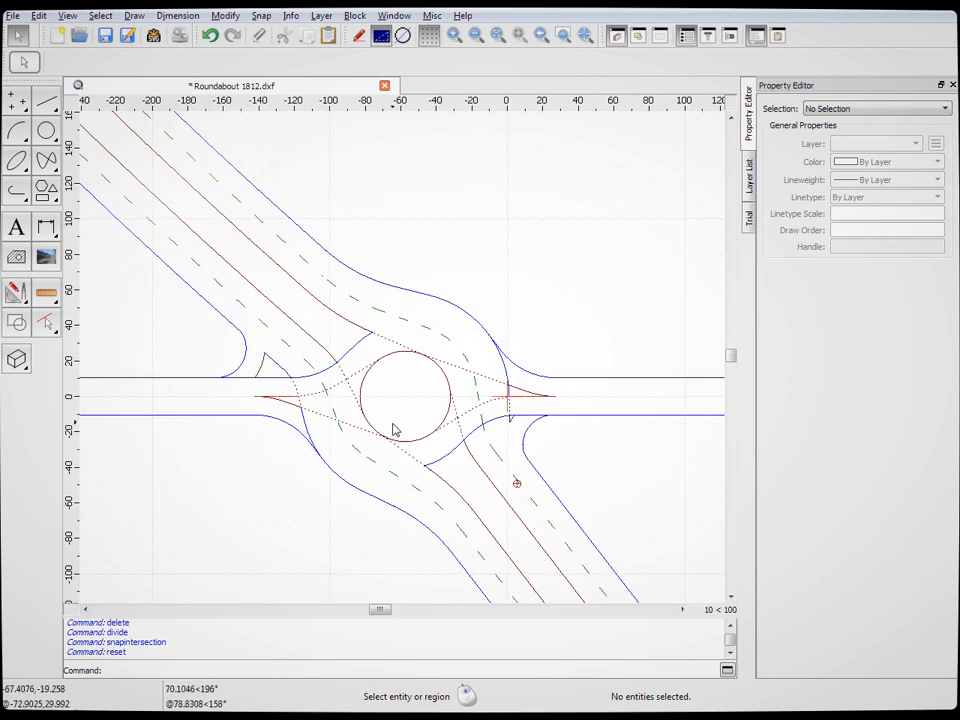
scroll(390, 421, "up", 2)
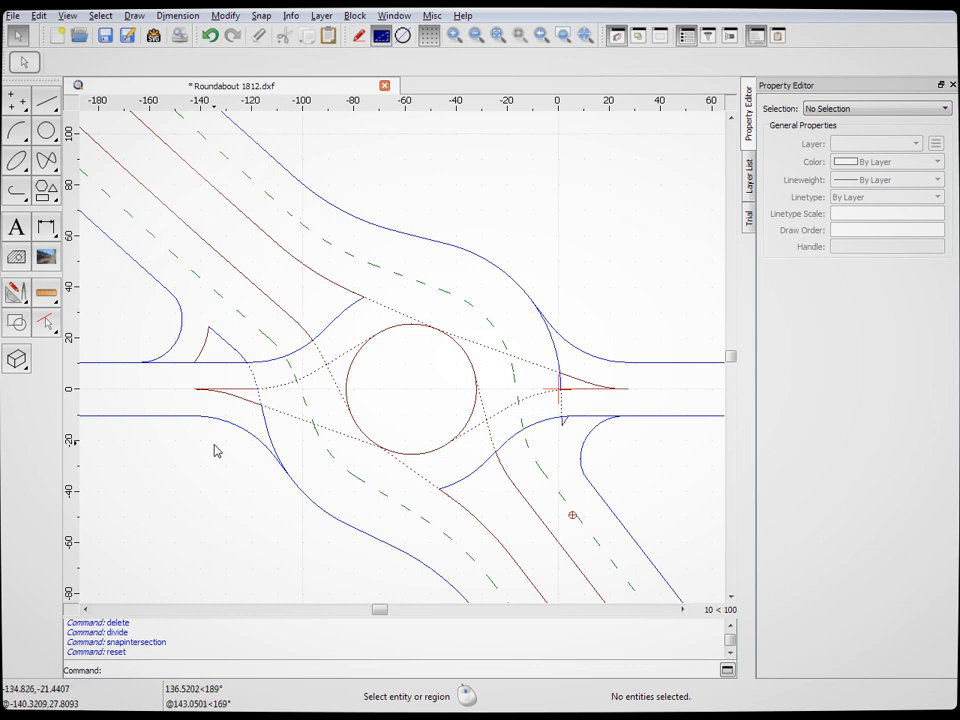
scroll(214, 400, "up", 5)
scroll(240, 349, "up", 3)
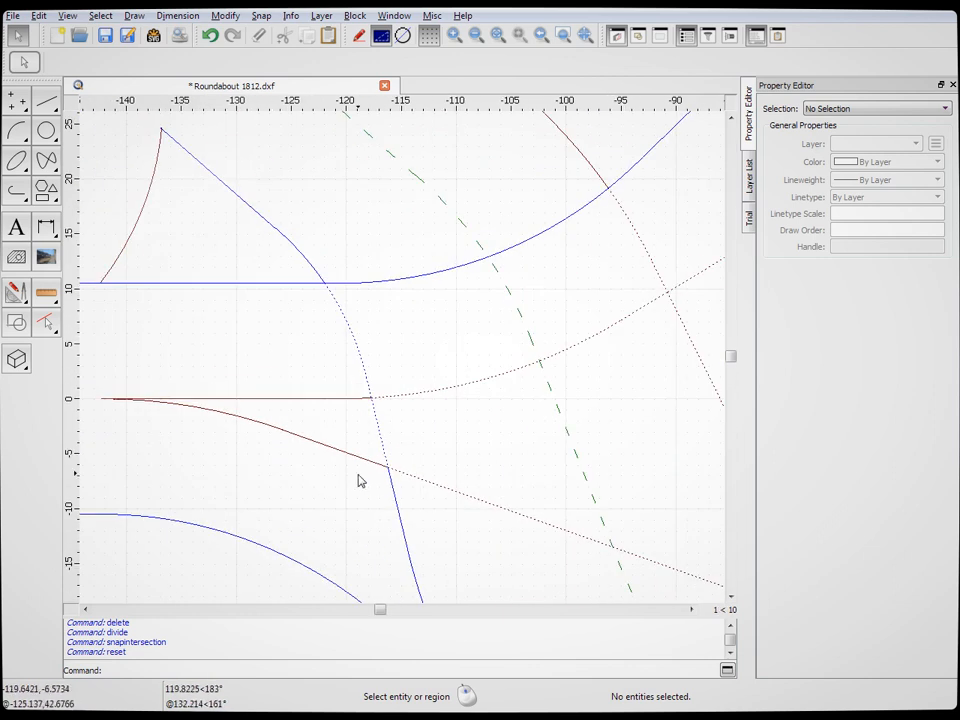
left_click(383, 434)
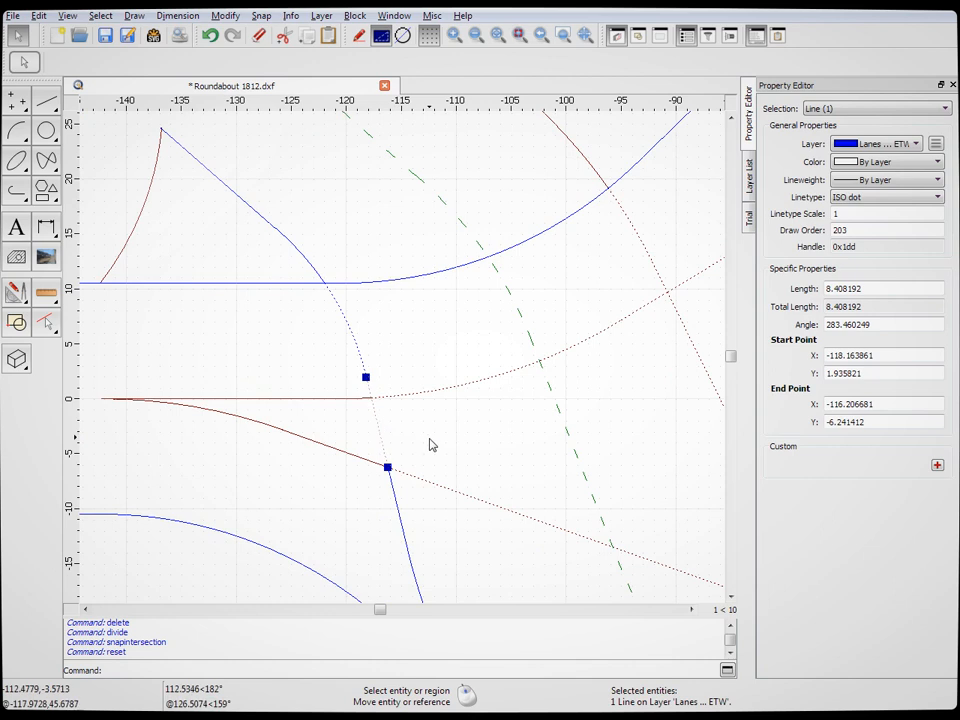
key("Escape")
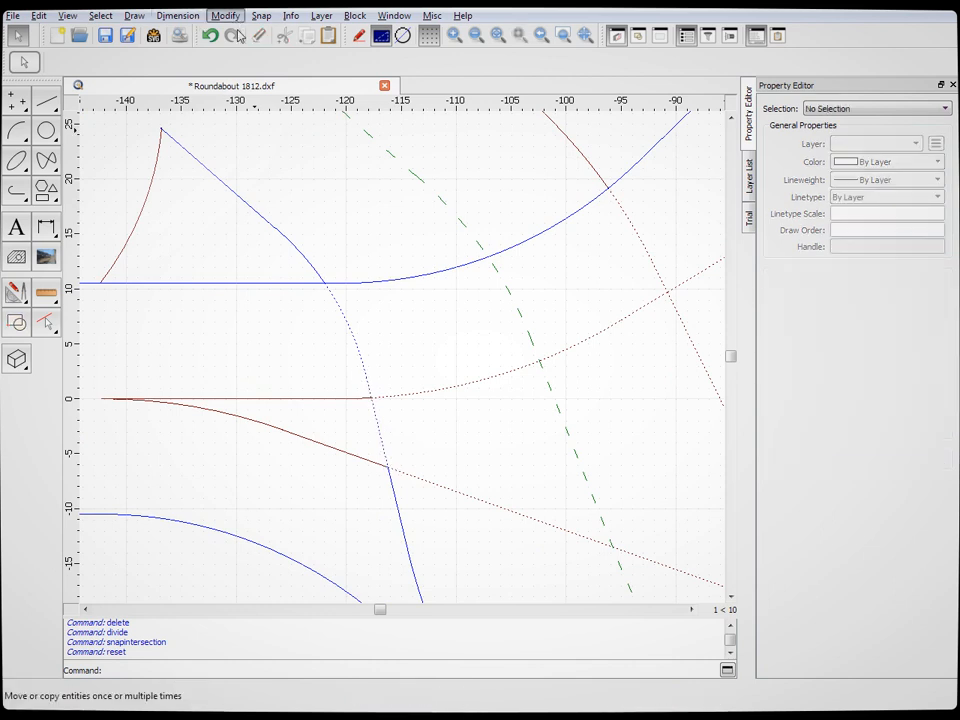
key("d")
key("i")
left_click(379, 430)
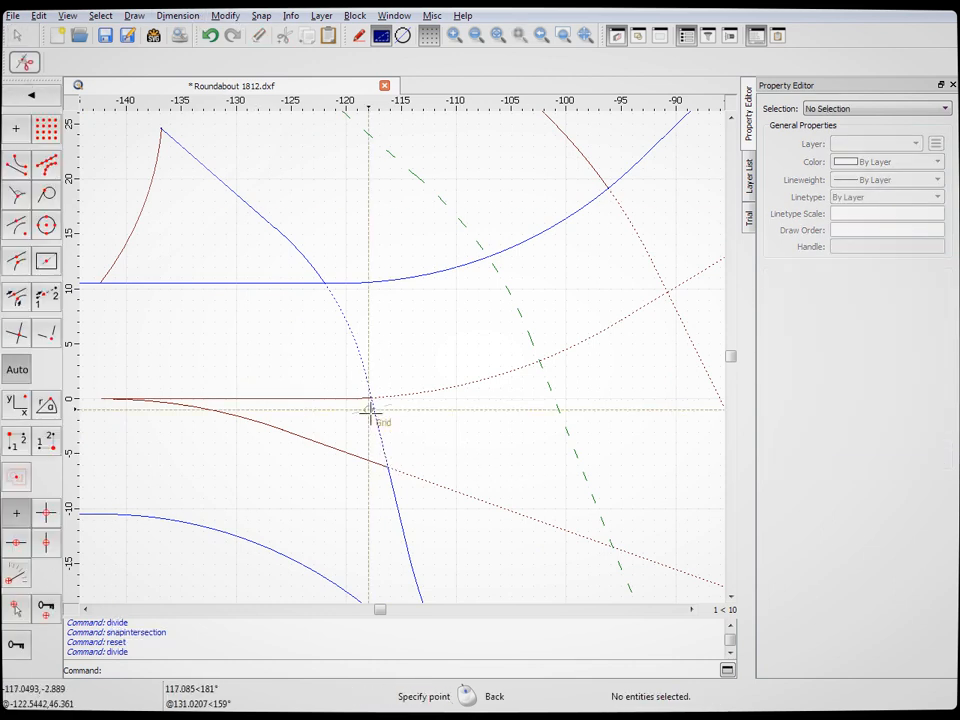
left_click(16, 165)
left_click(371, 398)
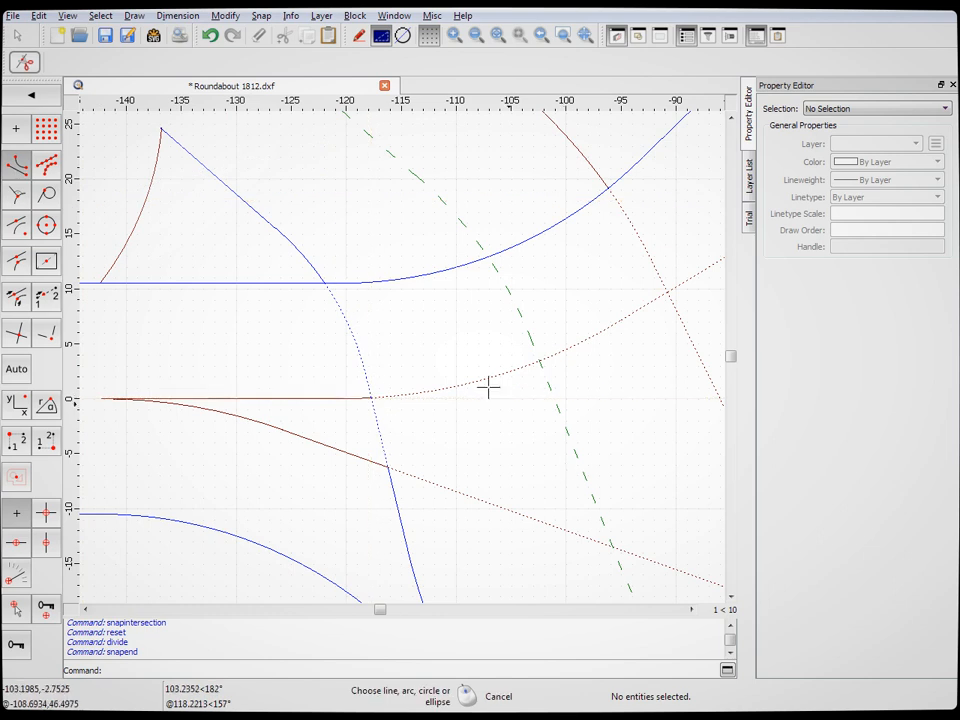
key("Escape")
Change the lower segment of the divided ETW line back to a solid linetype and clear the selection
left_click(381, 437)
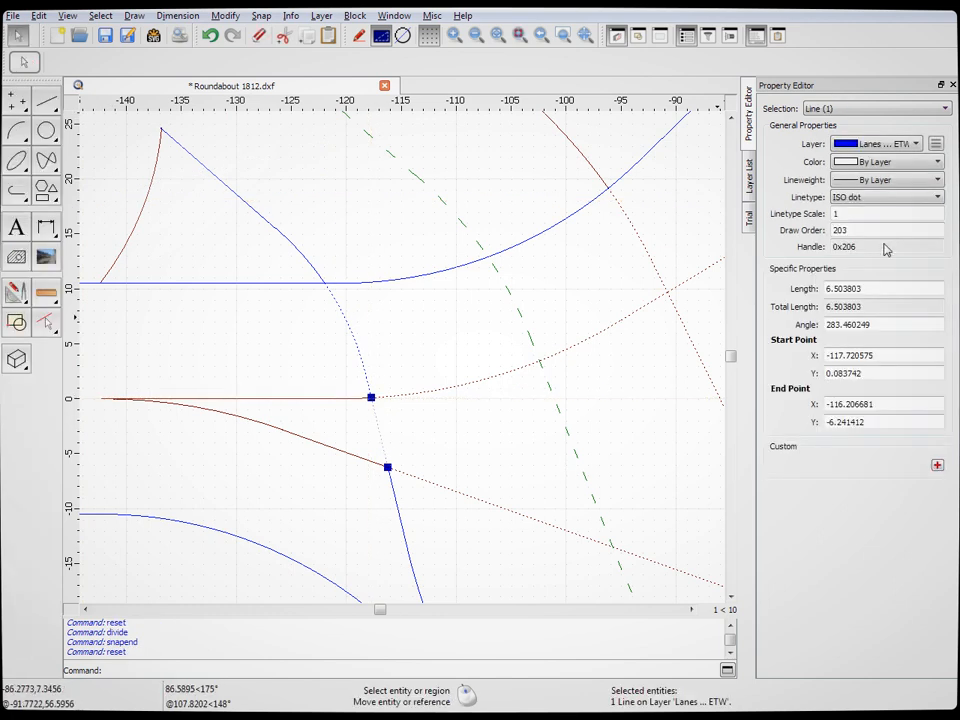
left_click(938, 198)
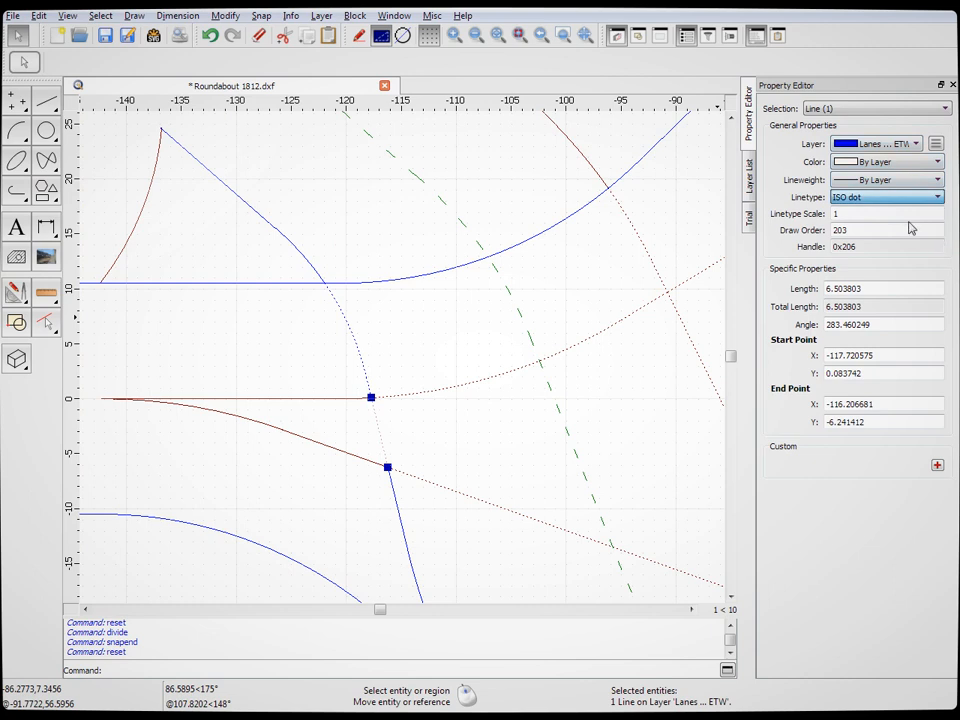
left_click(486, 447)
scroll(486, 447, "down", 10)
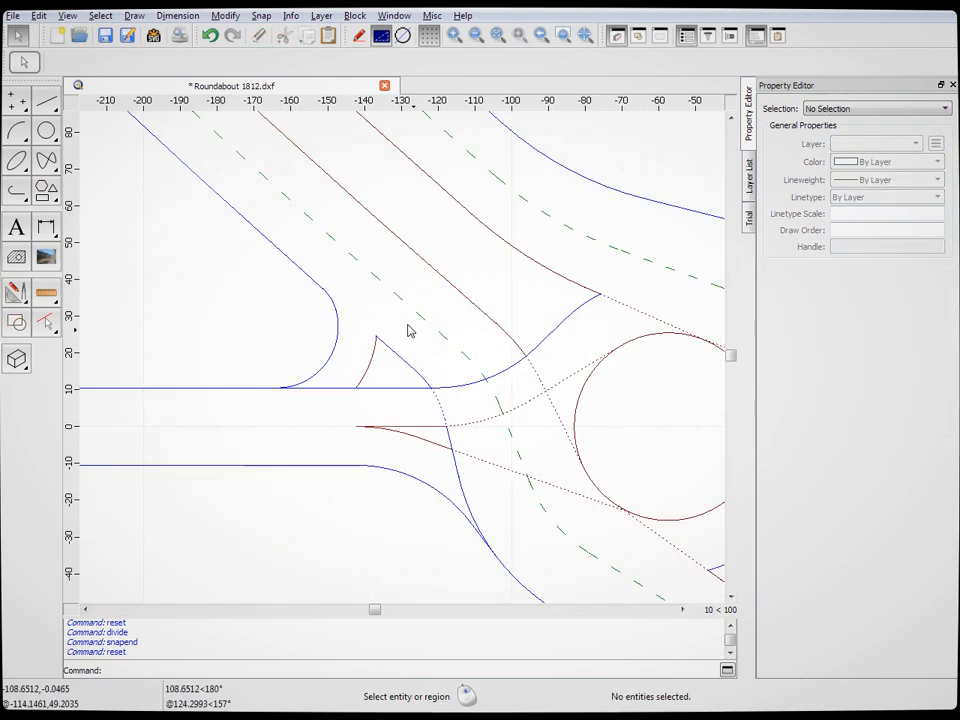
scroll(495, 338, "up", 4)
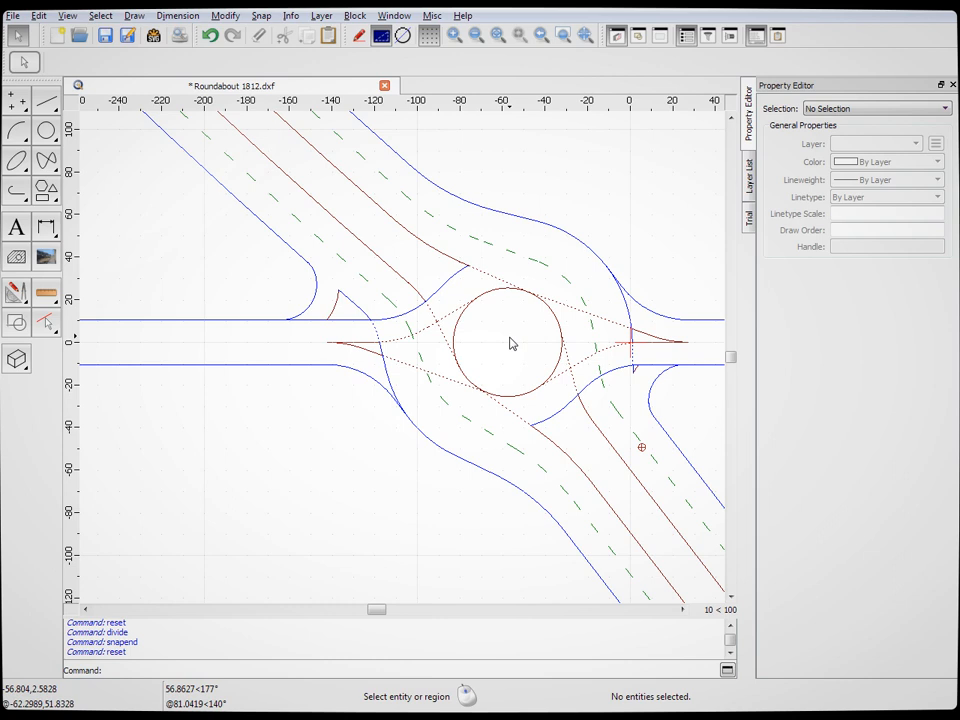
scroll(484, 336, "down", 3)
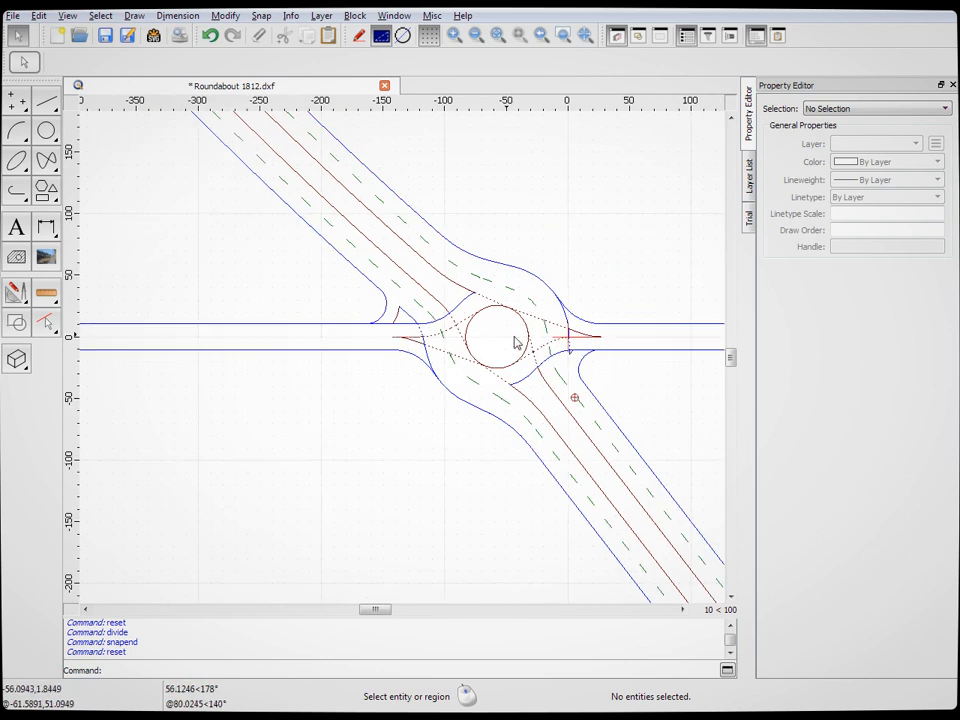
scroll(587, 349, "up", 4)
scroll(368, 302, "down", 2)
scroll(354, 296, "up", 2)
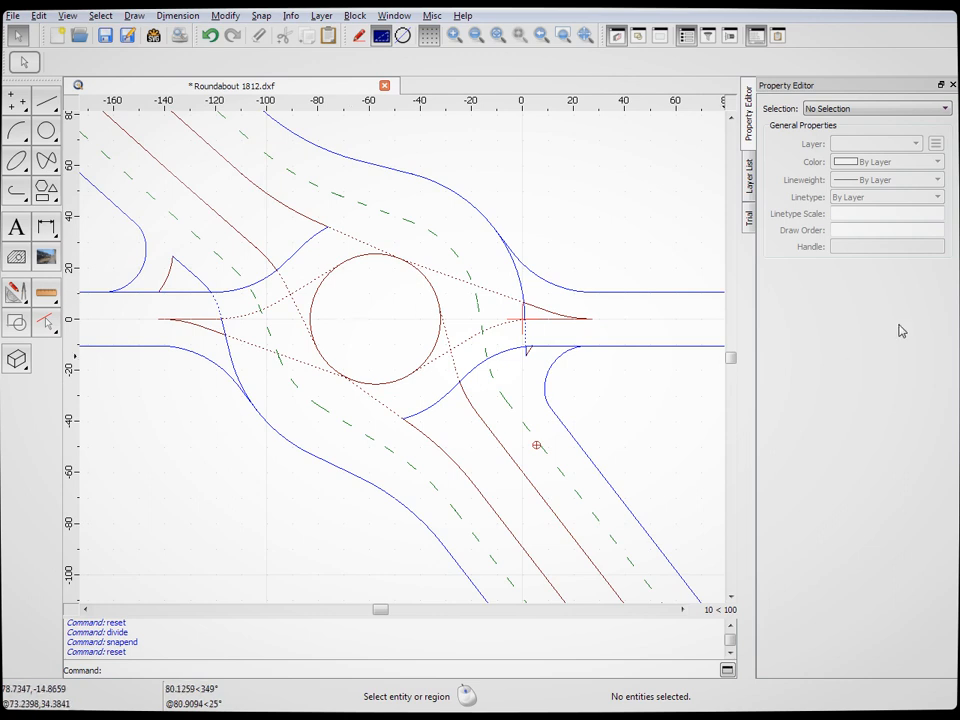
Make the Pavement and Property & ROW layers visible
left_click(751, 187)
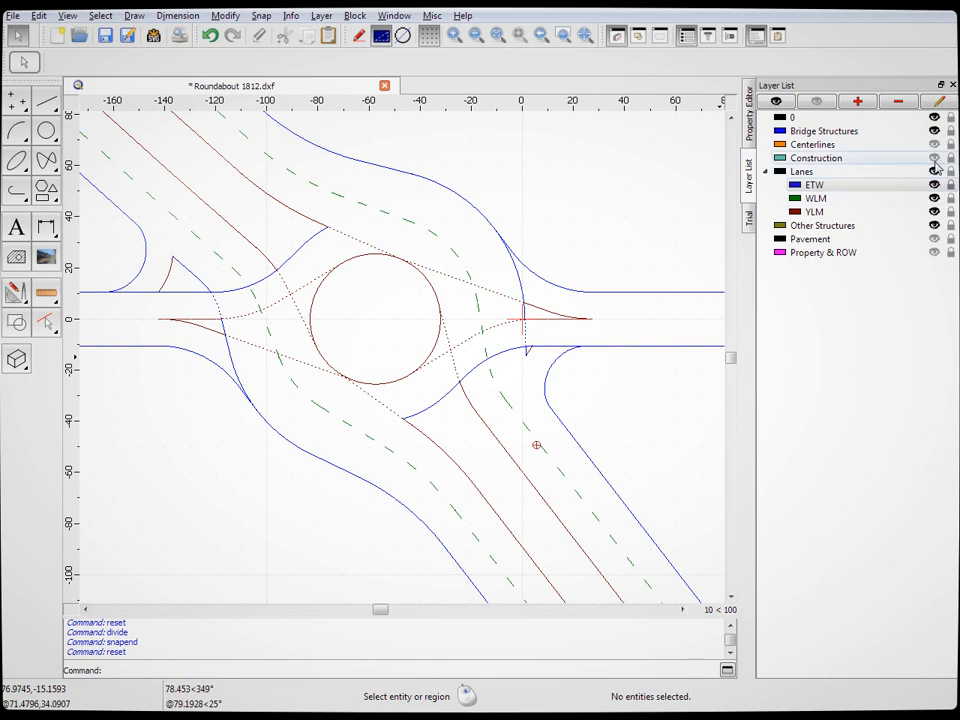
left_click(934, 239)
left_click(935, 253)
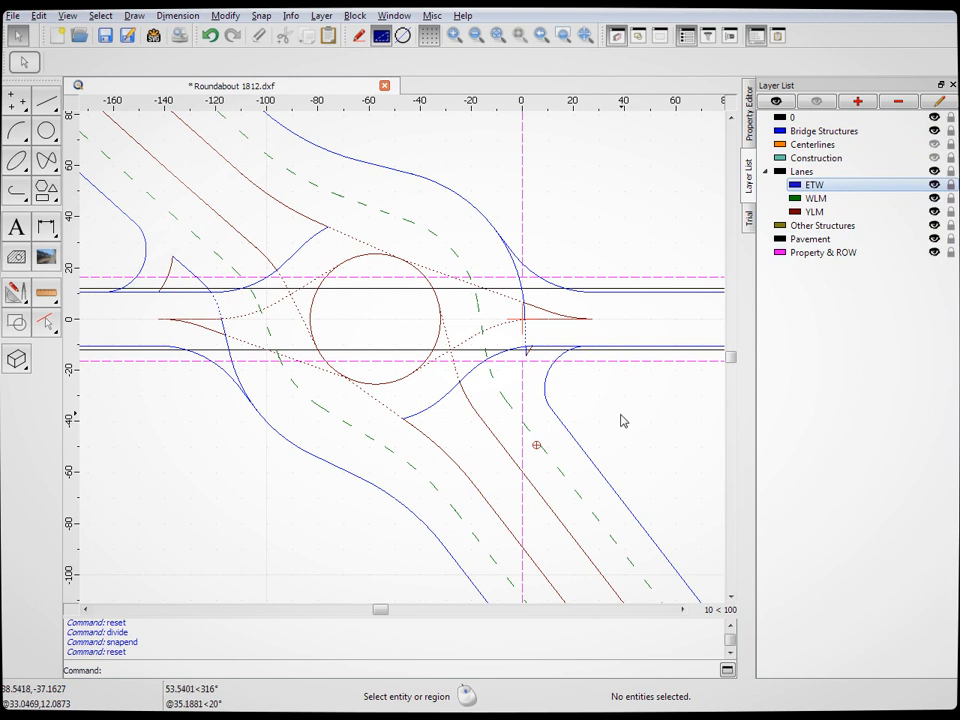
On the Pavement layer, create parallels at distance 1.5 on the inner side of both YLM lines of the southeastern road
scroll(555, 220, "down", 4)
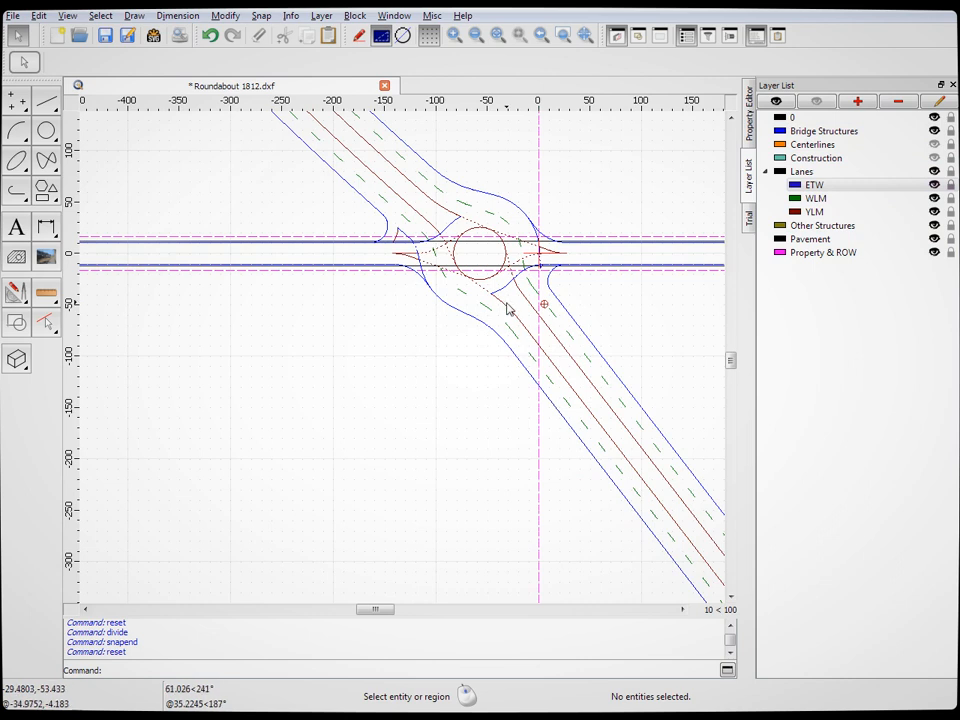
scroll(504, 298, "down", 4)
scroll(546, 368, "down", 3)
scroll(600, 482, "up", 5)
scroll(631, 443, "up", 5)
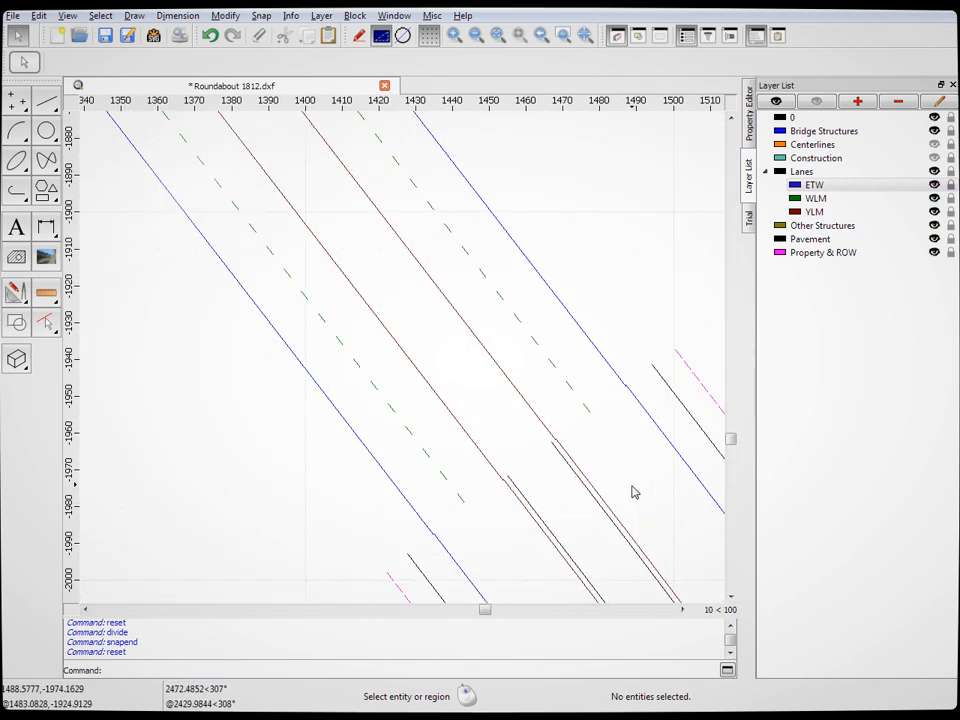
left_click(46, 101)
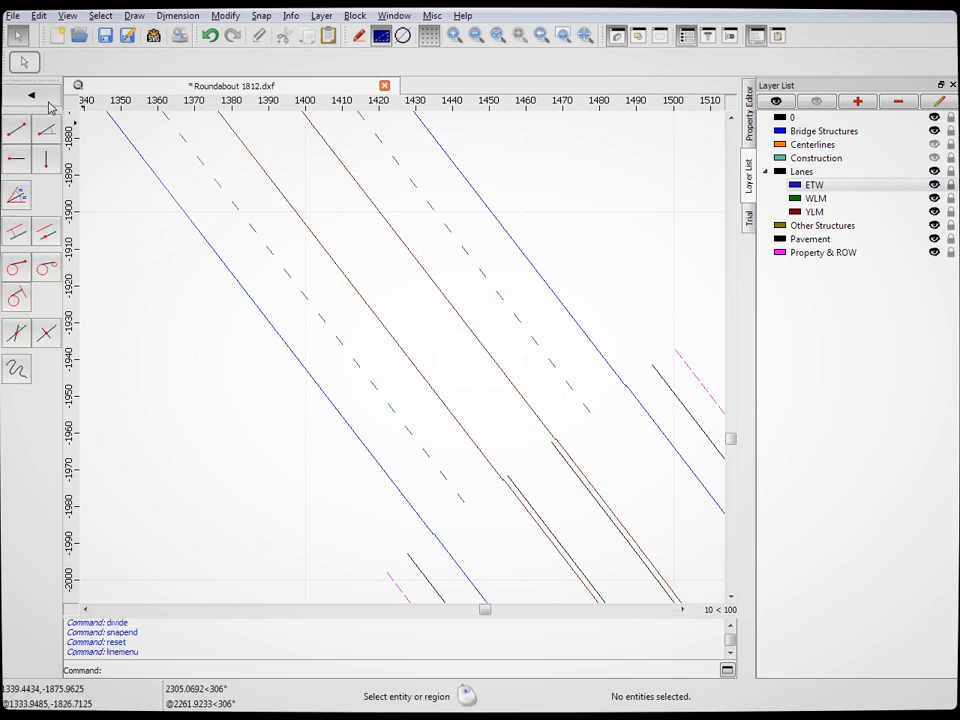
left_click(16, 232)
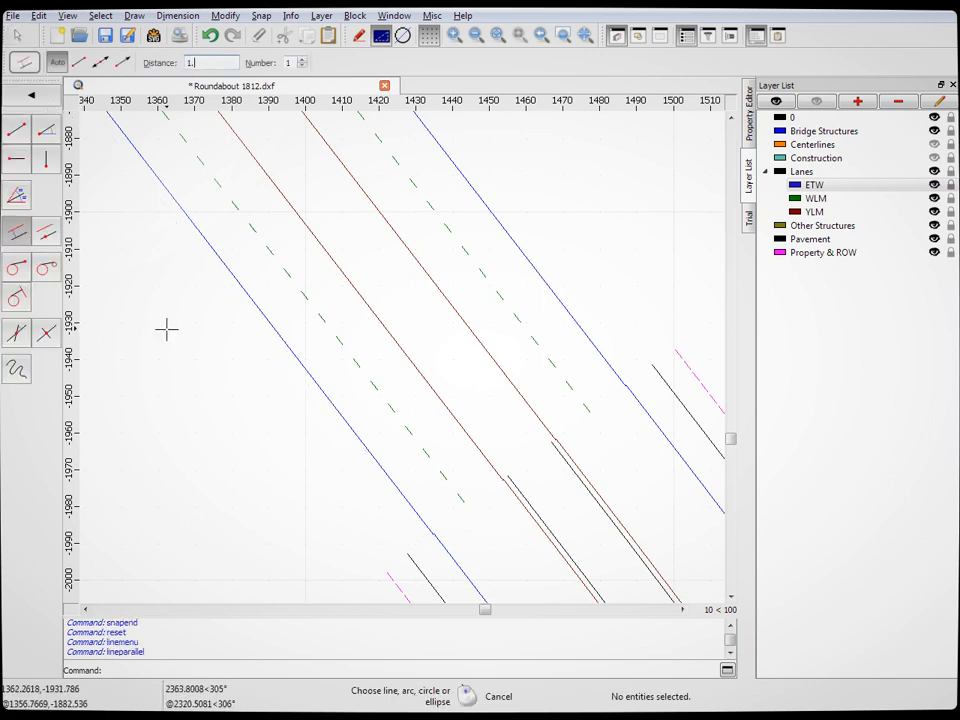
left_click(808, 239)
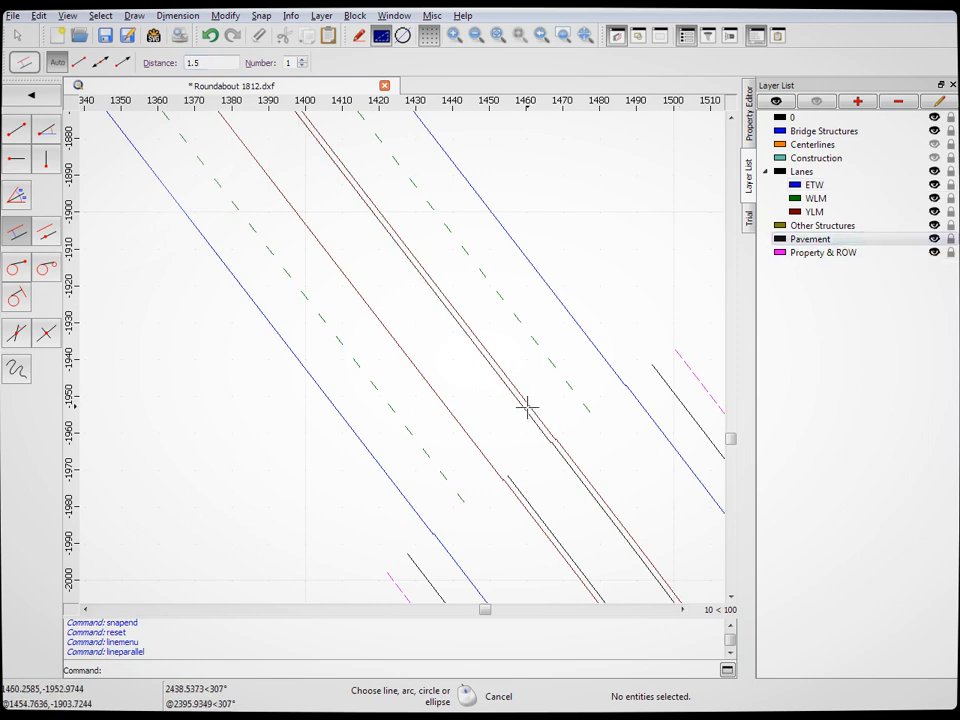
left_click(488, 443)
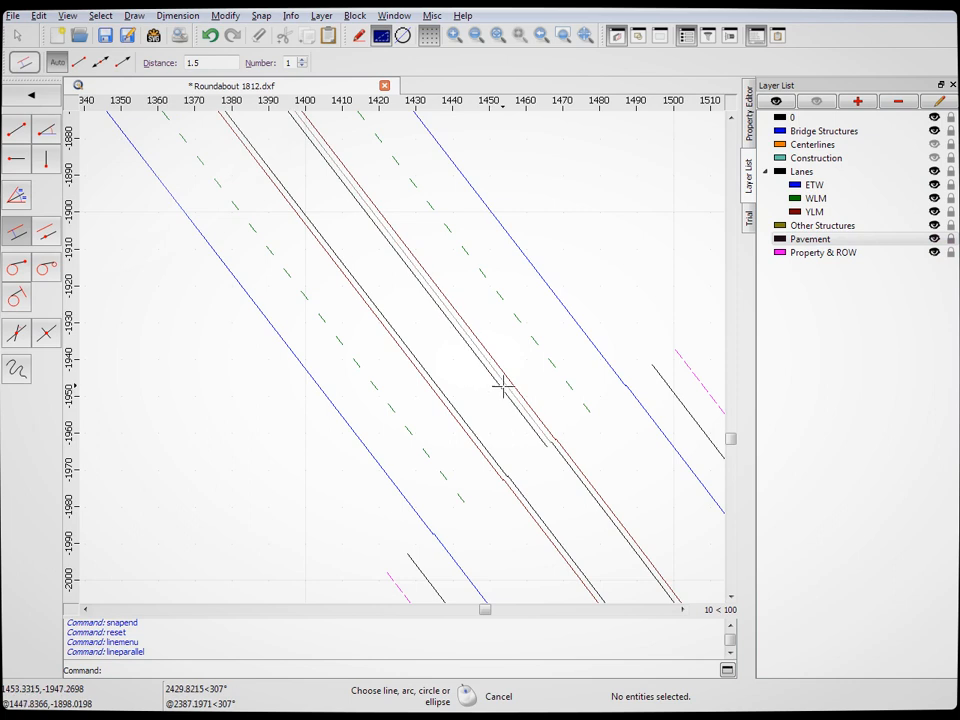
Create inward parallels at distance 1.5 to the YLM curves and lines southeast and northwest of the roundabout circle
scroll(553, 480, "down", 10)
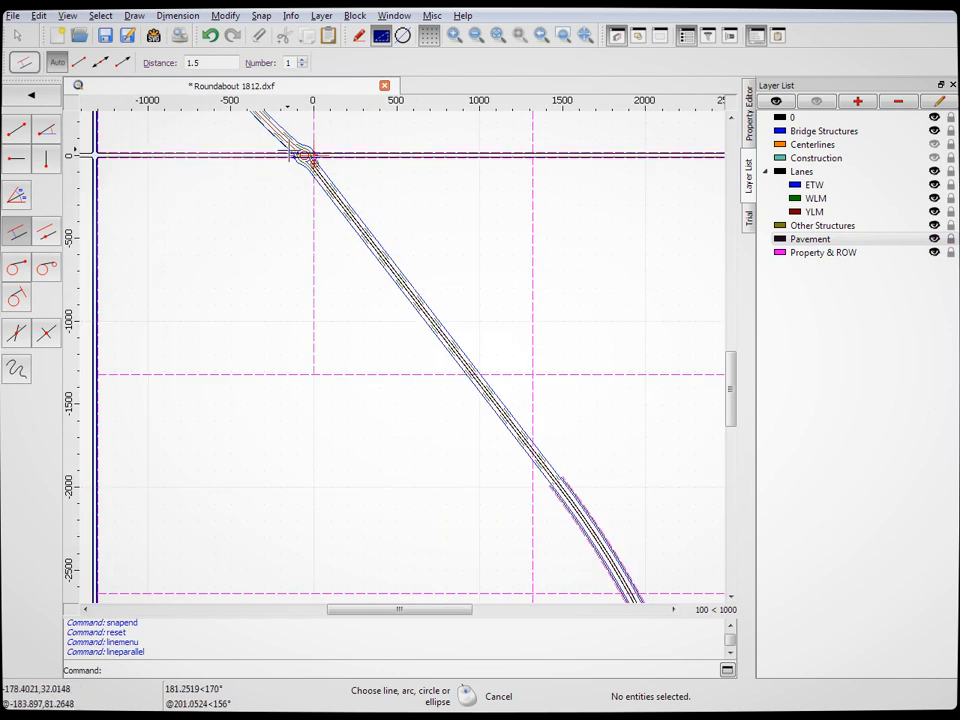
scroll(285, 152, "up", 12)
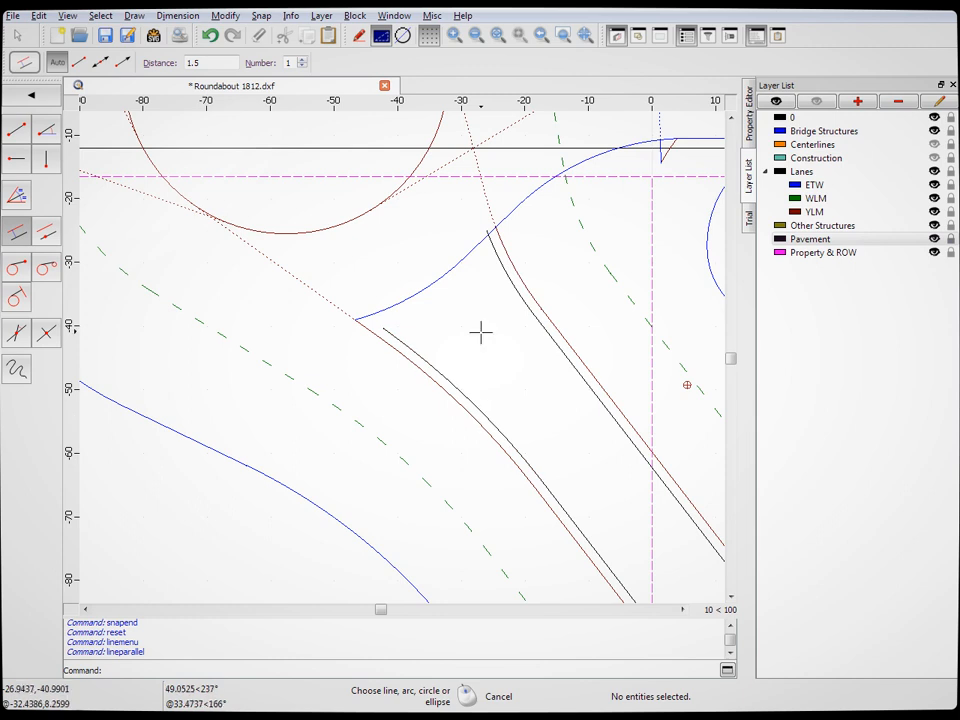
scroll(452, 330, "down", 4)
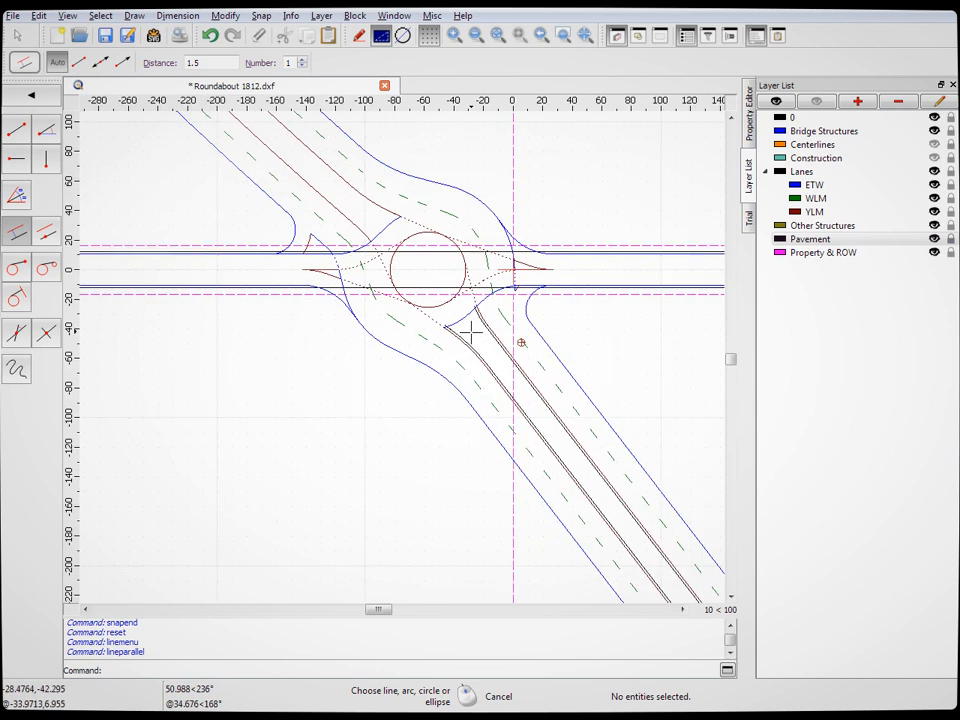
scroll(332, 156, "up", 3)
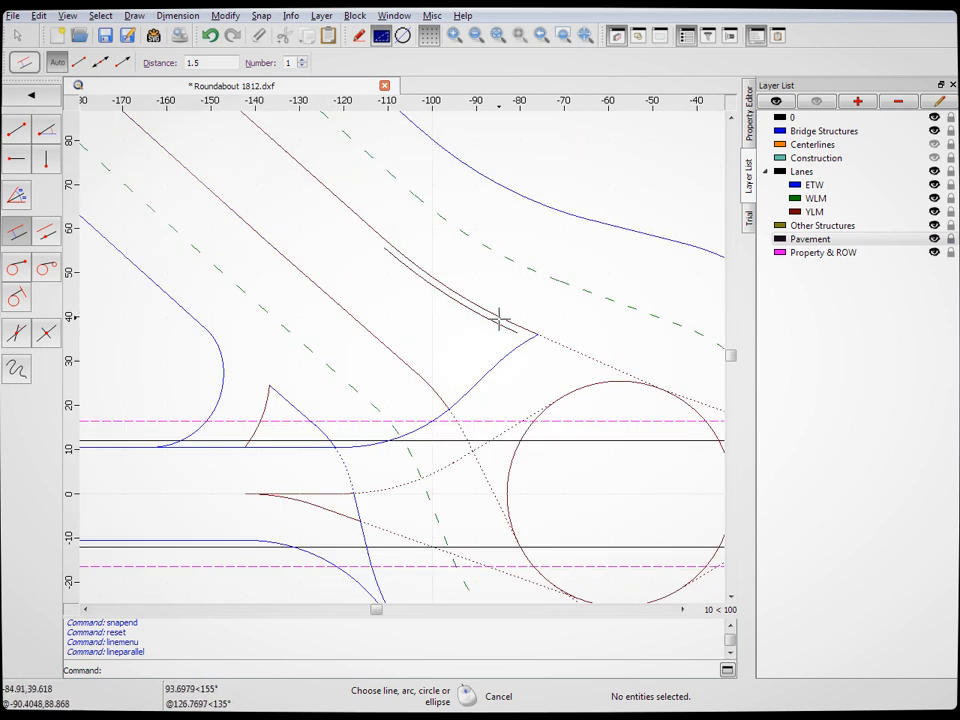
left_click(528, 335)
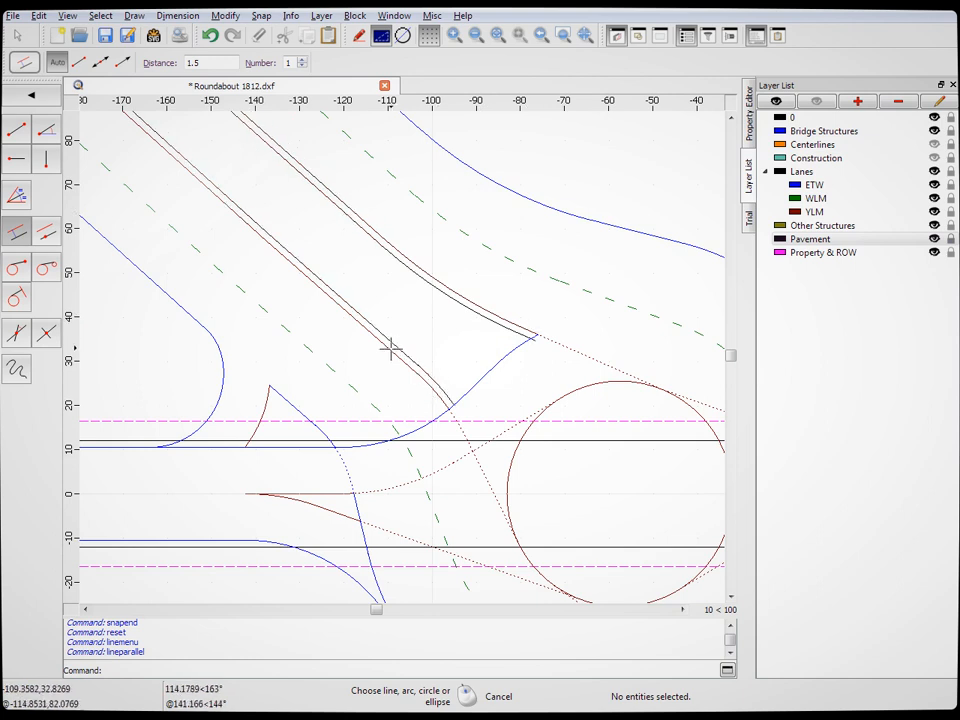
Create parallels at distance 9 on the outer side of both ETW lines at the northern end of the curved road
scroll(369, 272, "down", 10)
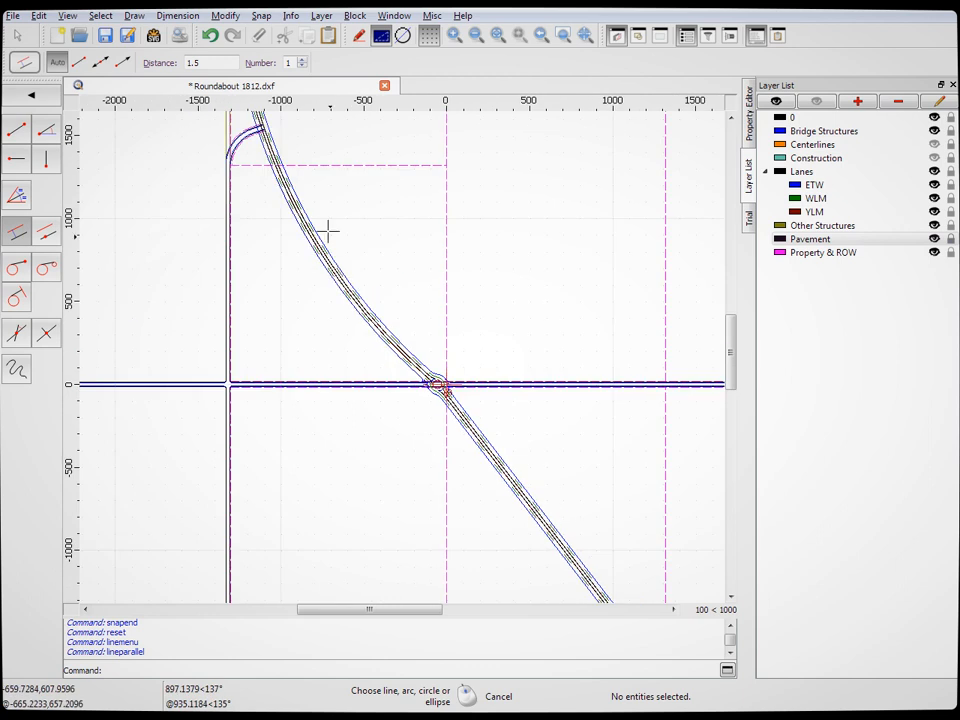
scroll(321, 214, "up", 4)
scroll(399, 375, "down", 5)
scroll(318, 236, "up", 4)
scroll(322, 260, "up", 5)
scroll(579, 259, "down", 2)
scroll(497, 292, "down", 8)
scroll(490, 143, "up", 4)
scroll(514, 265, "up", 8)
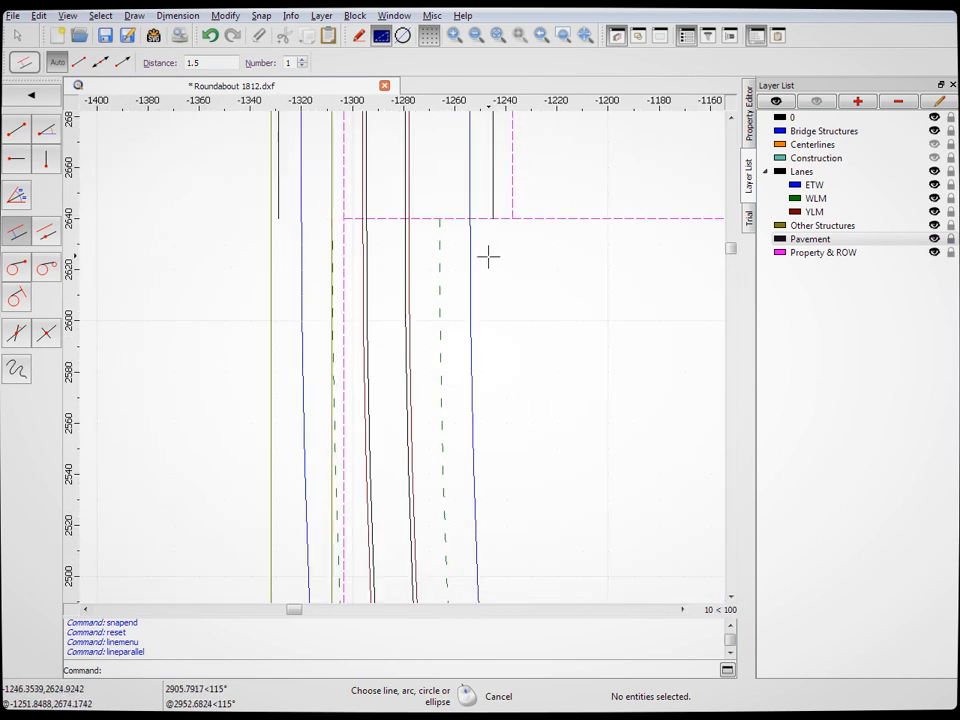
scroll(490, 258, "up", 2)
left_click_drag(200, 62, 157, 62)
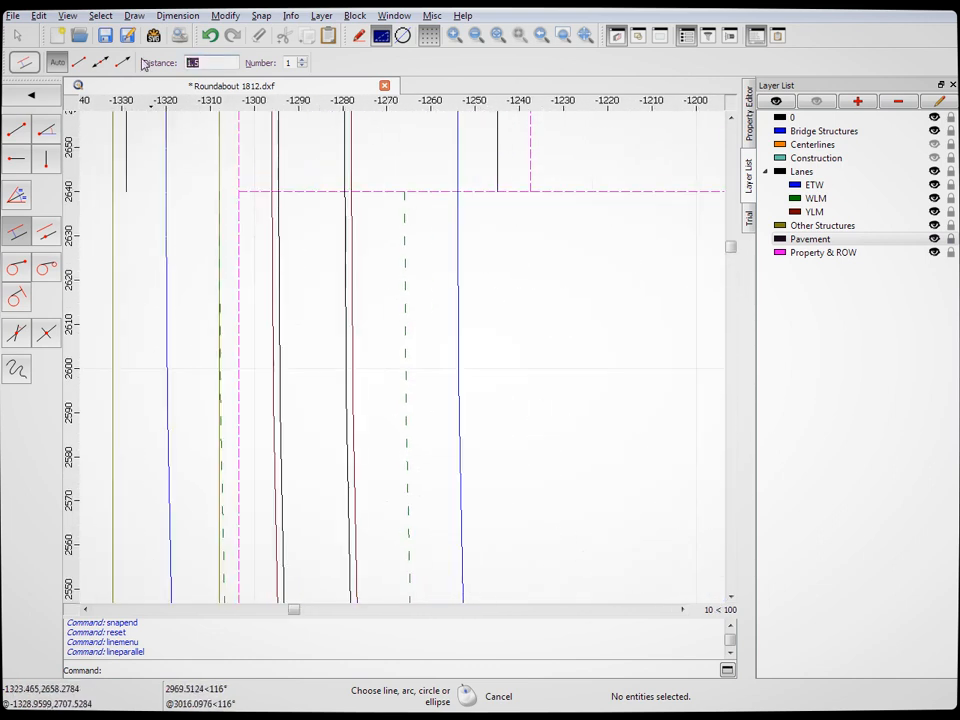
left_click(462, 231)
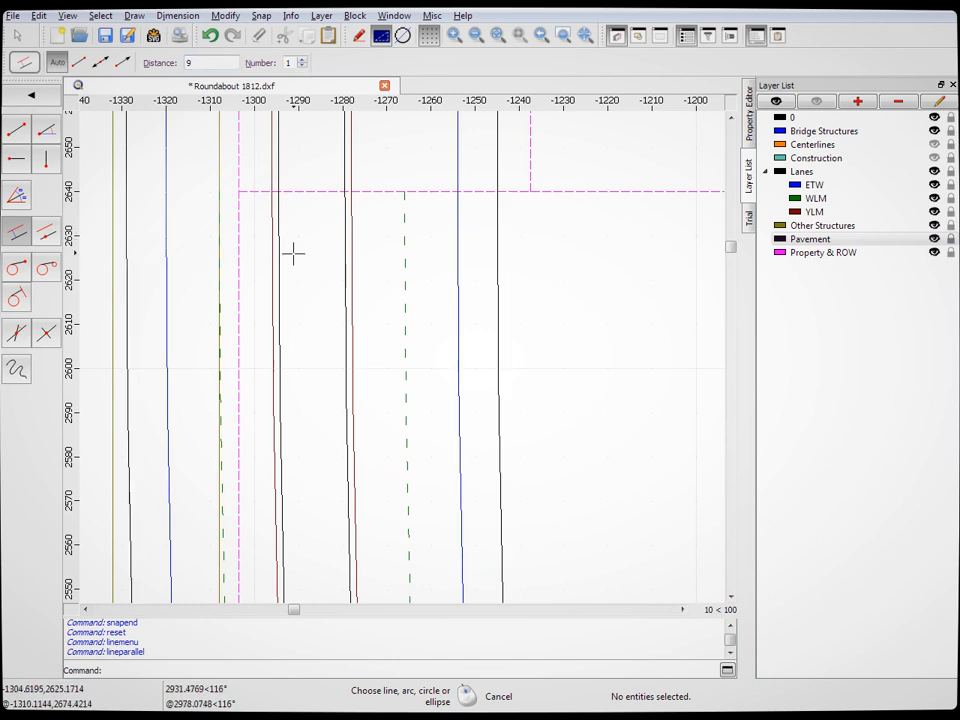
Create parallels at distance 9 on the outer side of the ETW lines and return curve at the northwestern approach to the roundabout
scroll(306, 289, "down", 3)
scroll(297, 330, "down", 3)
scroll(315, 476, "up", 5)
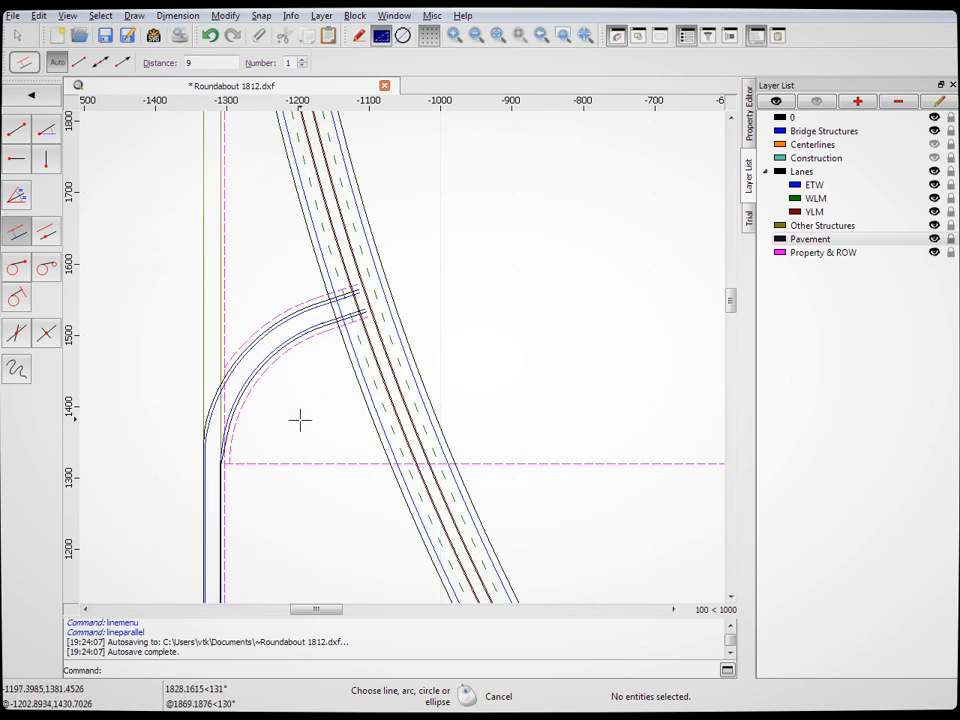
scroll(337, 403, "up", 3)
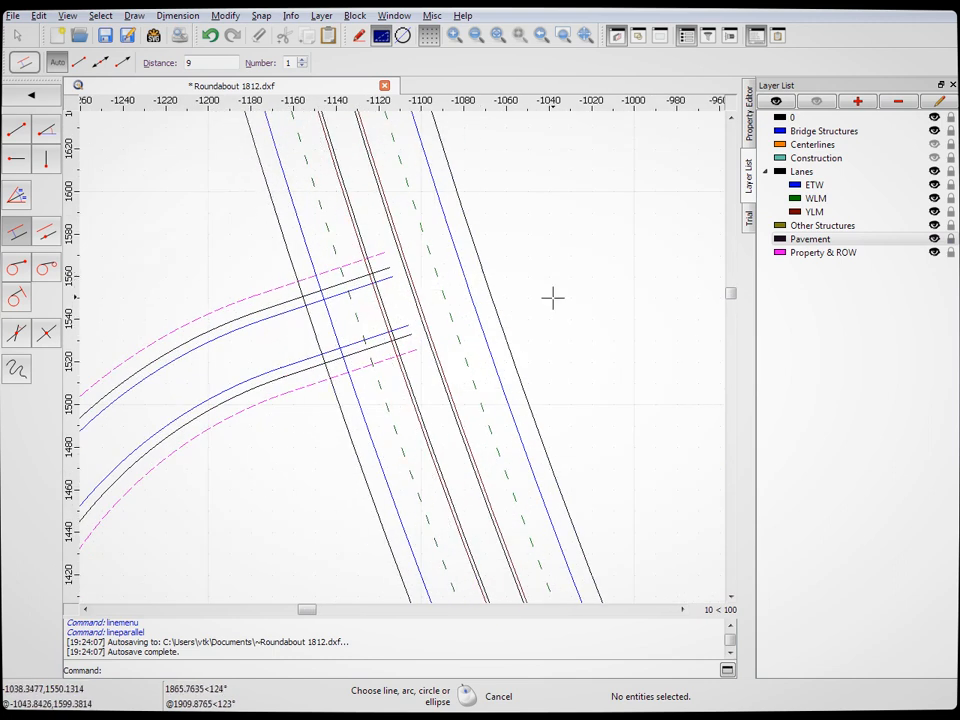
scroll(386, 231, "down", 8)
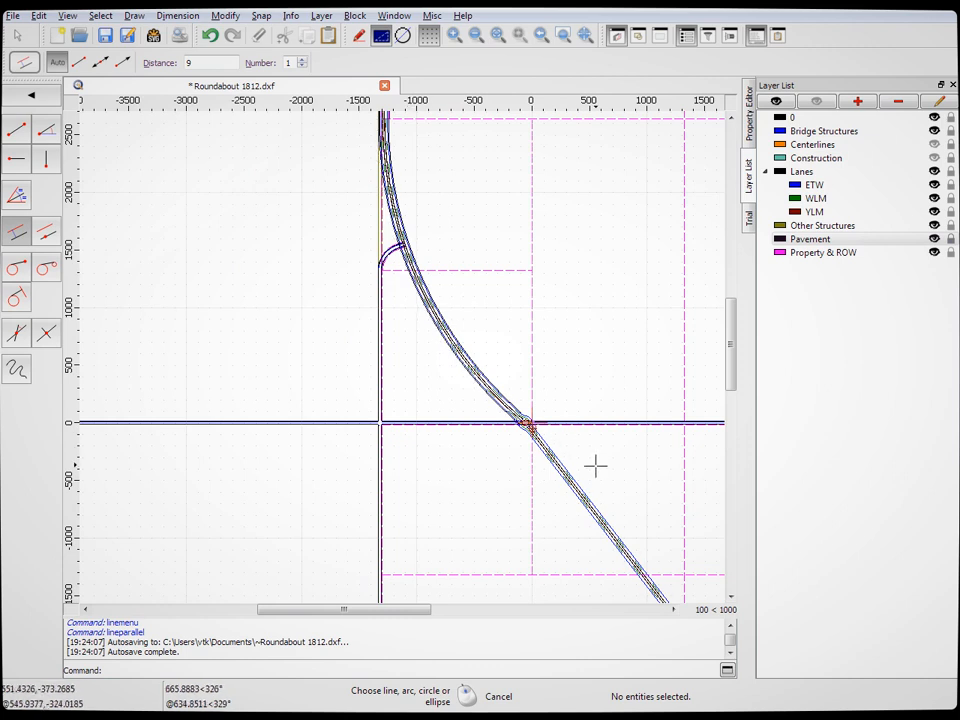
scroll(540, 439, "up", 6)
scroll(467, 345, "up", 2)
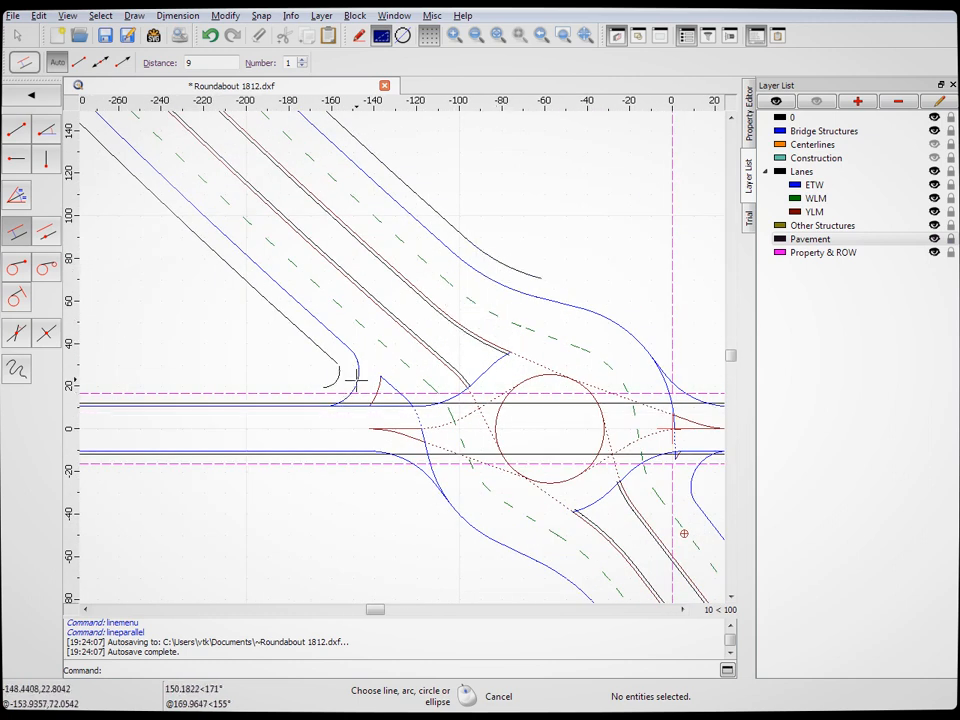
scroll(331, 375, "up", 6)
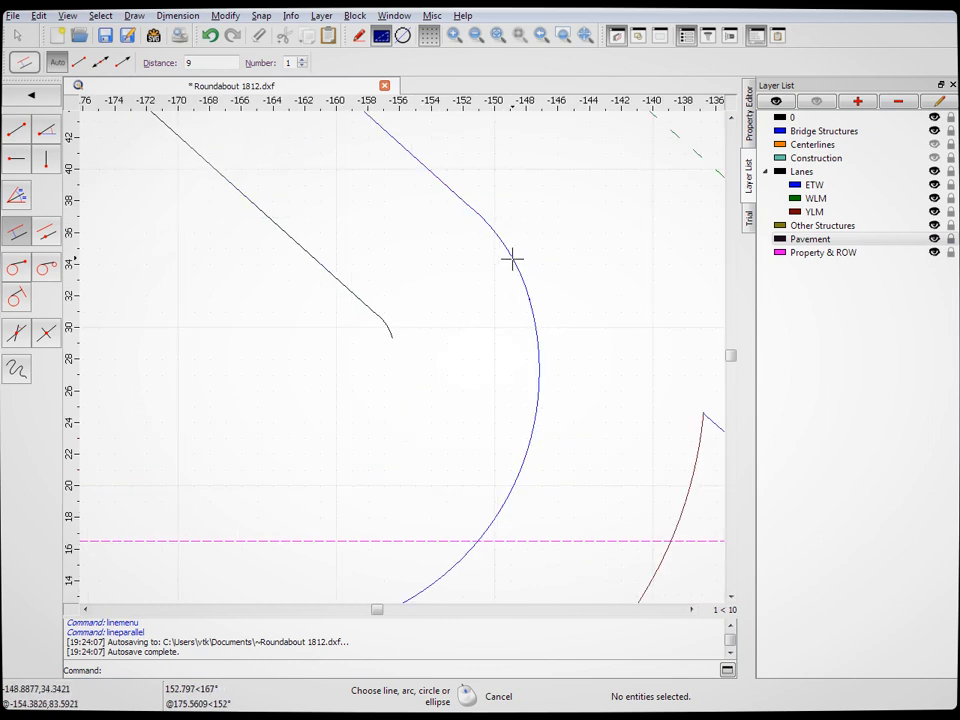
scroll(328, 358, "down", 3)
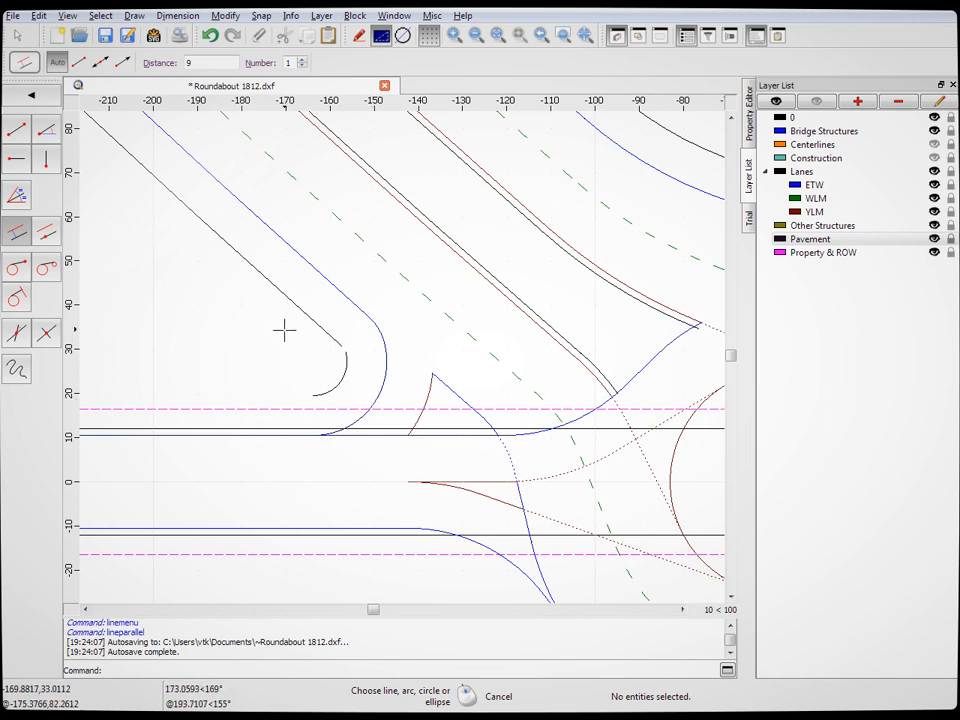
Offset the ETW return curve and northeastern edge line of the southeastern road outward by 9
scroll(286, 337, "down", 3)
scroll(550, 427, "up", 3)
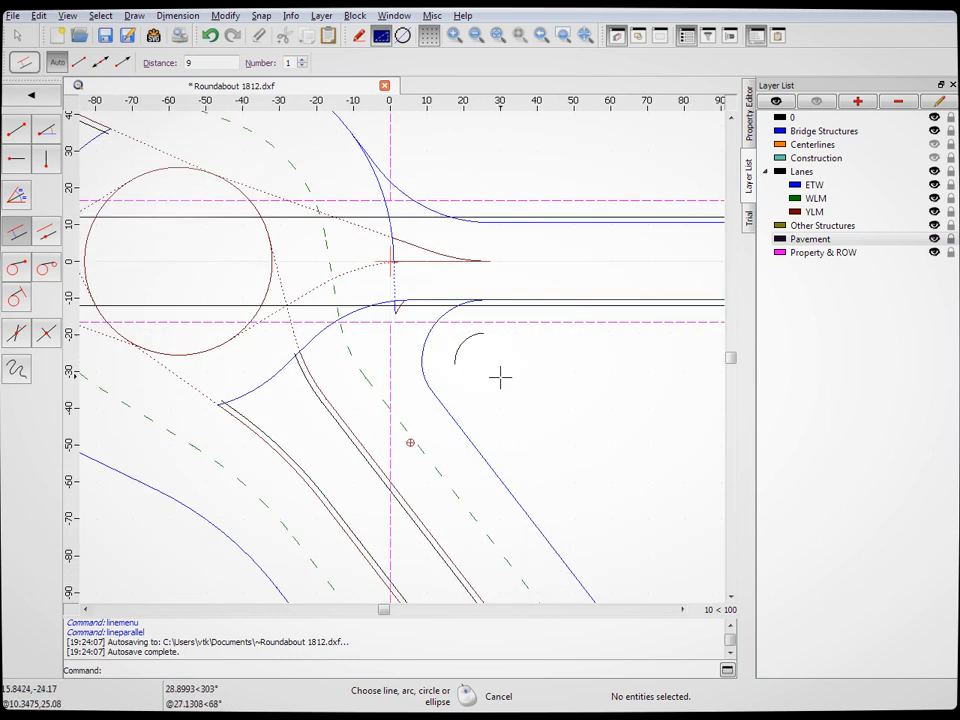
scroll(549, 388, "down", 5)
scroll(484, 512, "up", 3)
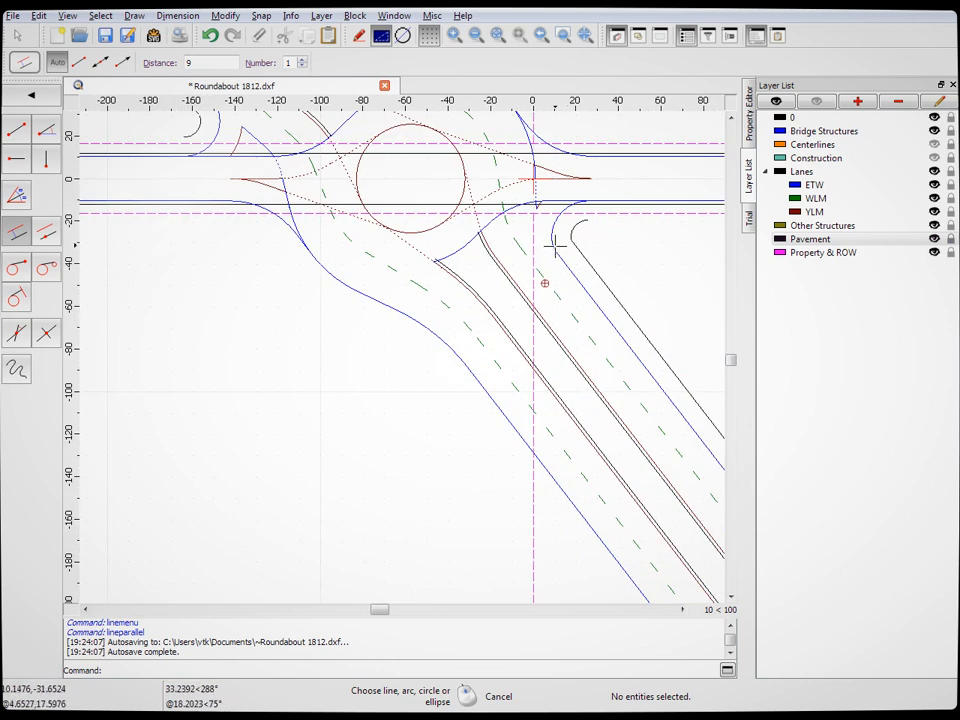
scroll(354, 294, "down", 3)
scroll(358, 366, "up", 4)
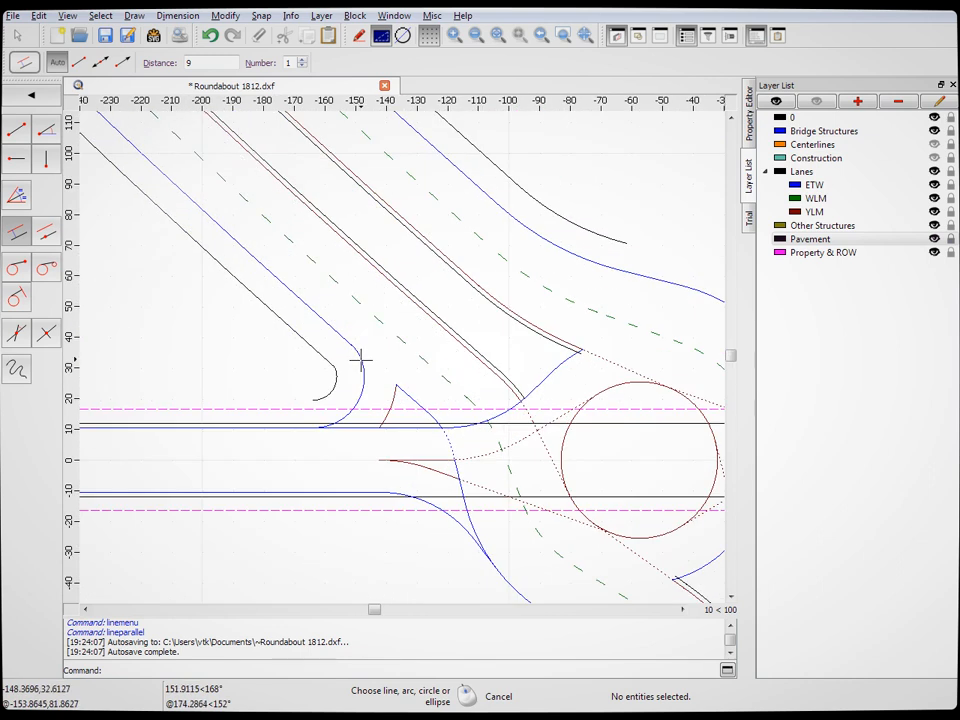
Create outward parallels at distance 9 to the southwestern ETW line of the southeastern road and its adjoining curve
scroll(369, 403, "down", 4)
scroll(439, 561, "up", 3)
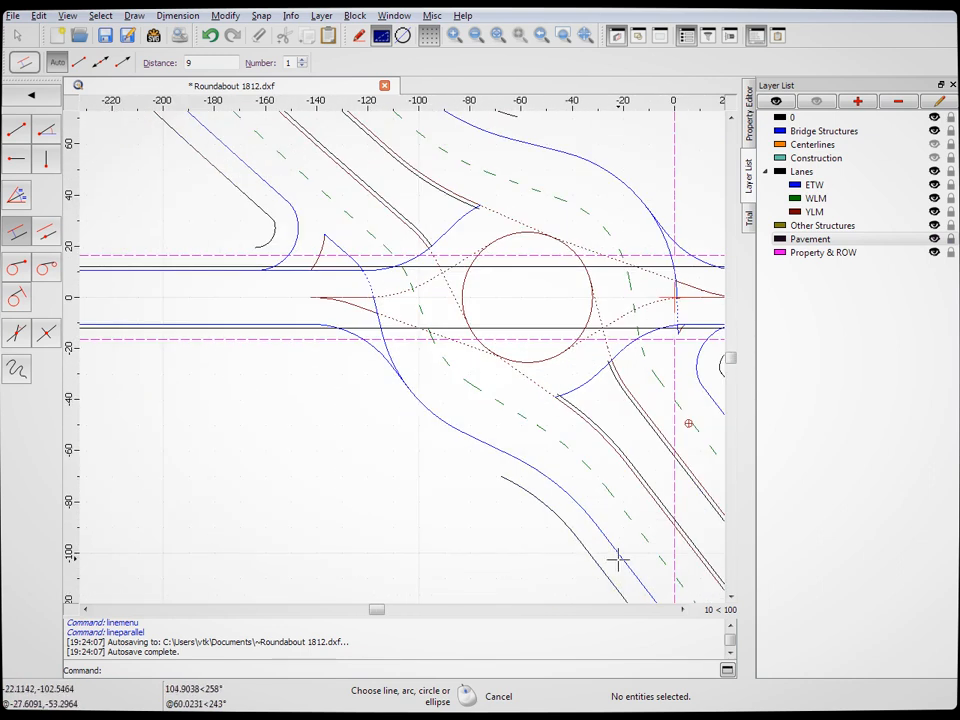
scroll(386, 420, "down", 5)
scroll(507, 350, "down", 3)
scroll(632, 542, "up", 5)
scroll(570, 497, "up", 3)
scroll(570, 497, "up", 2)
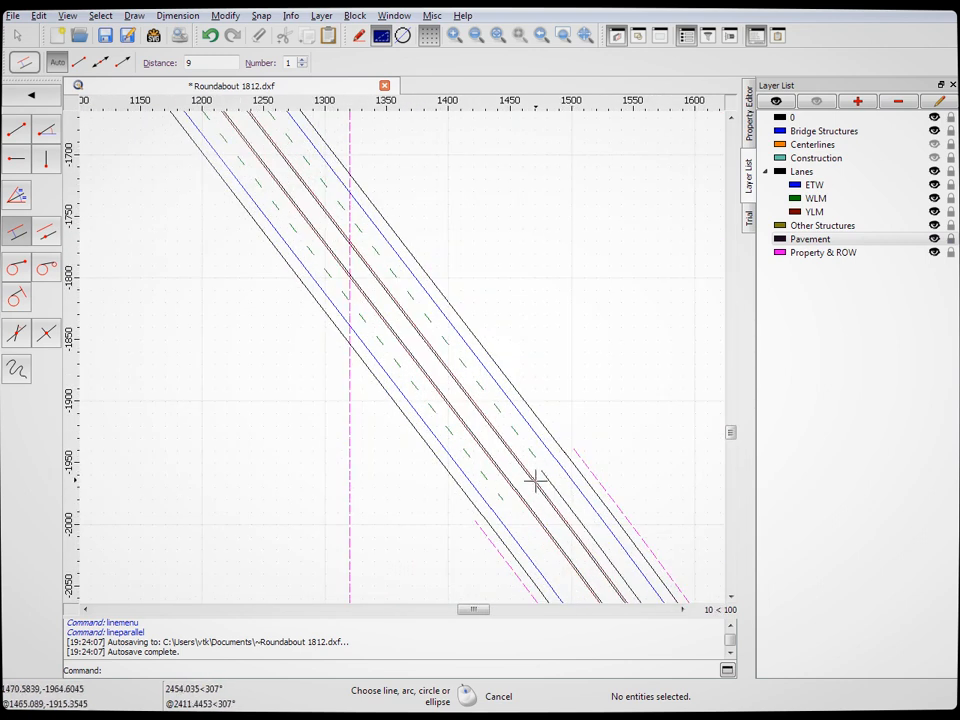
scroll(607, 432, "down", 6)
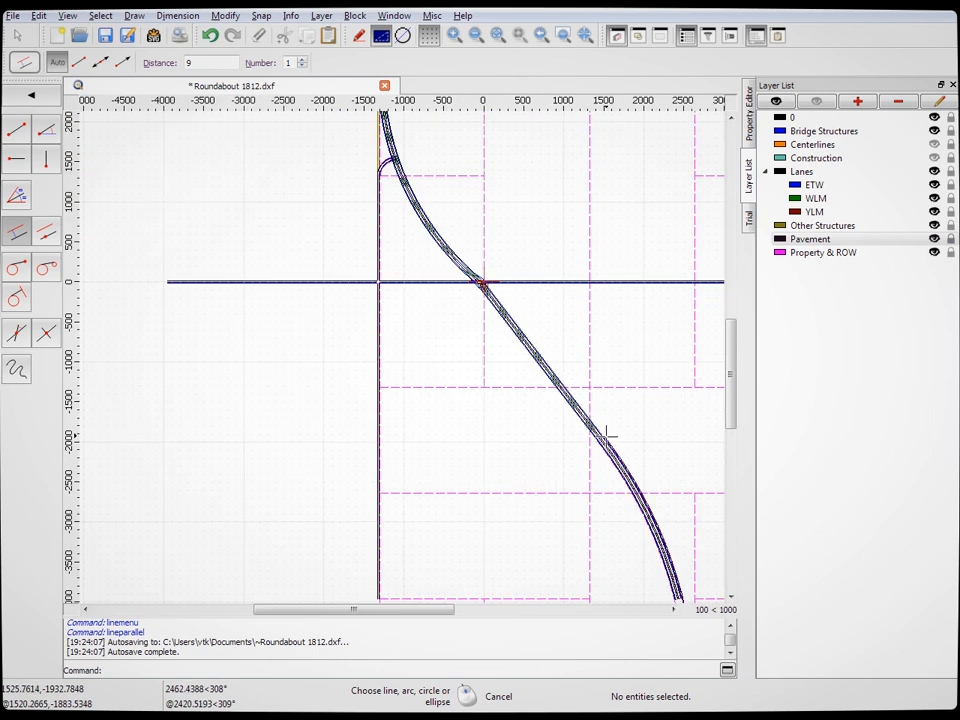
Create outward parallels at distance 9 to the ETW curves wrapping the northeastern and southwestern sides of the roundabout circle
scroll(470, 280, "up", 6)
scroll(500, 288, "up", 8)
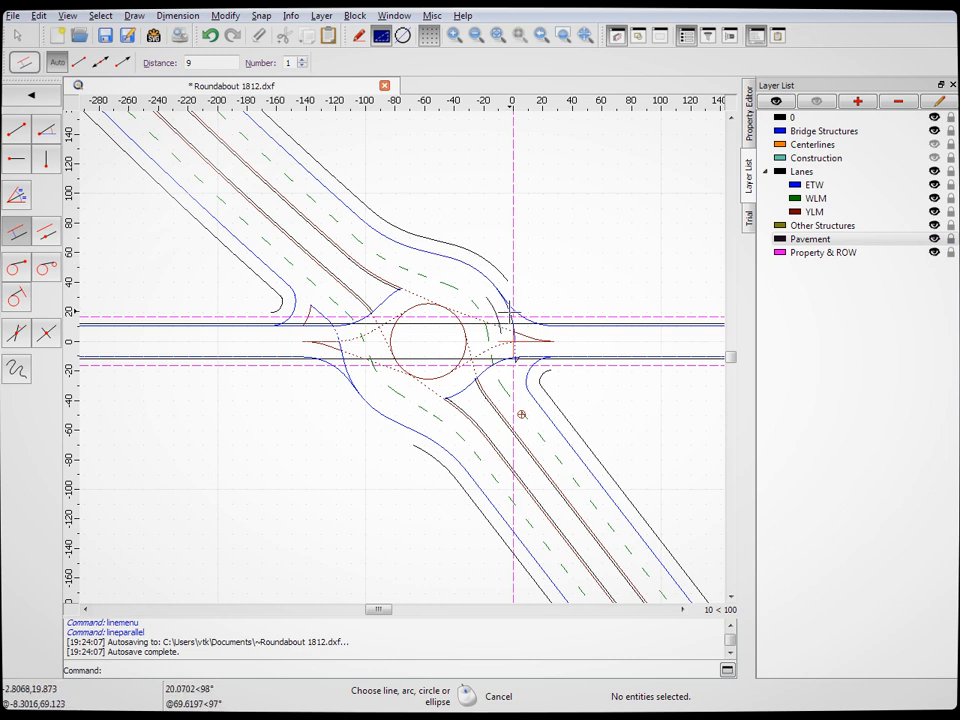
scroll(511, 309, "up", 3)
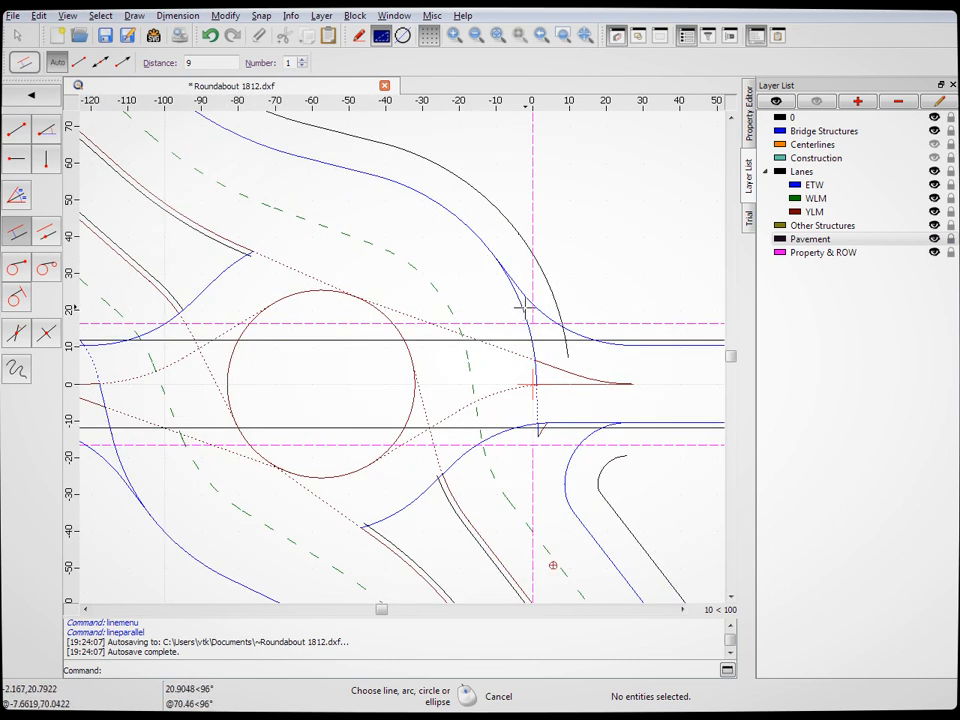
scroll(615, 306, "down", 4)
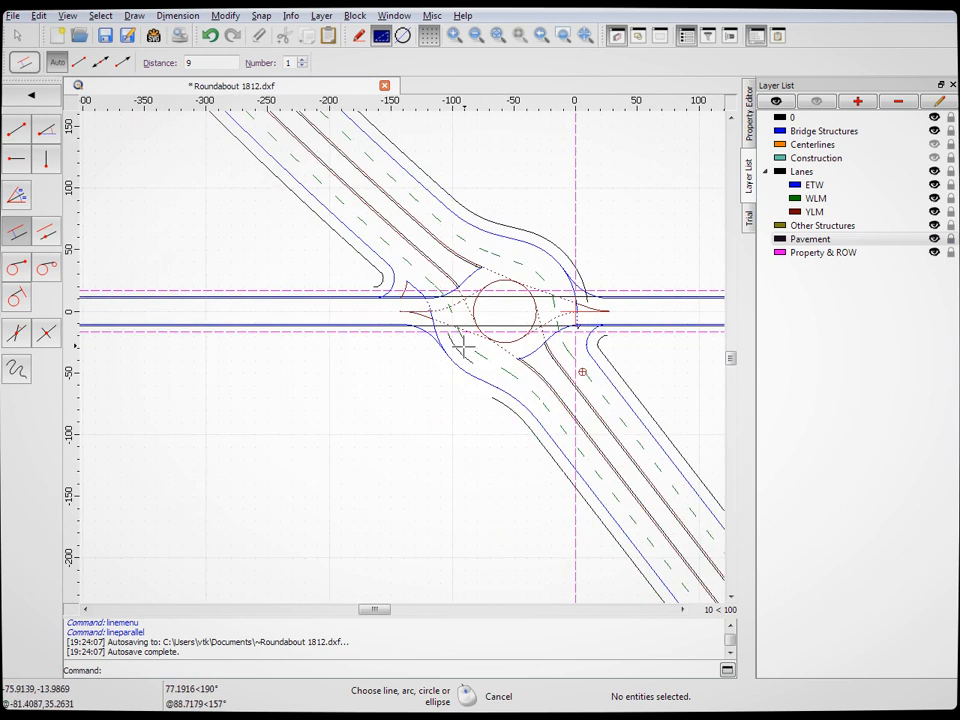
scroll(529, 347, "up", 3)
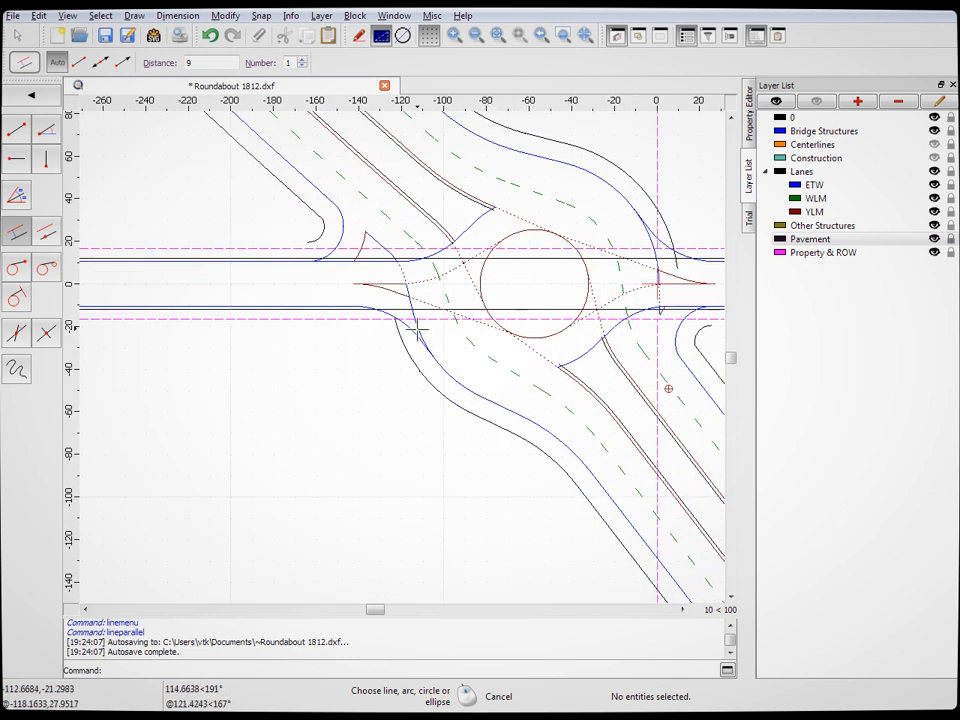
scroll(390, 439, "down", 3)
scroll(445, 446, "up", 2)
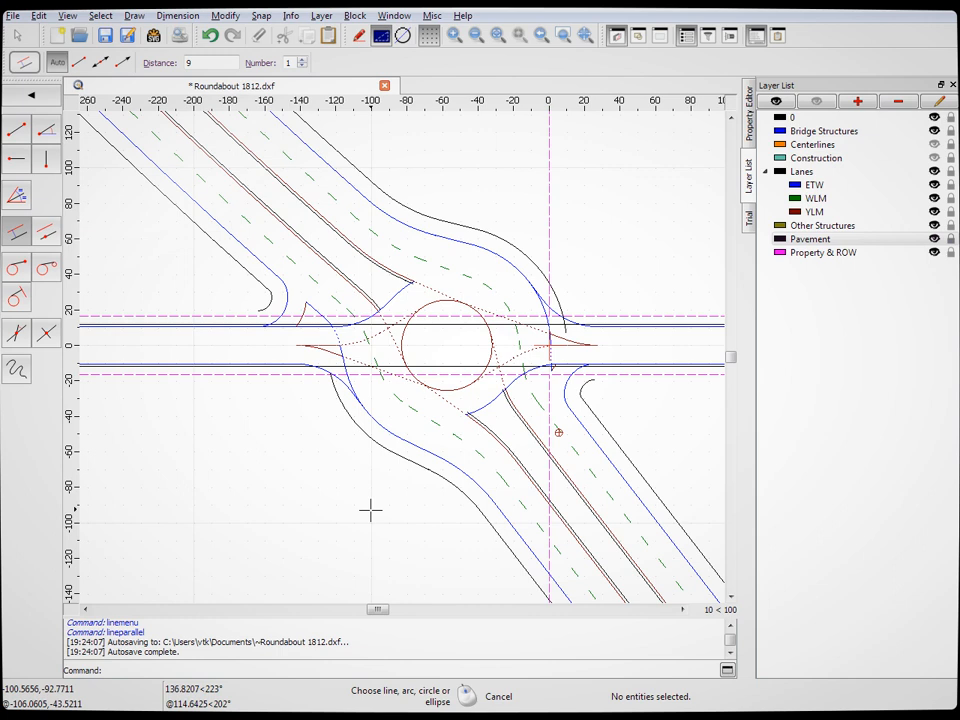
Create parallels at distance 9 to the ETW curves crossing between the YLM lines southeast and northwest of the circle
scroll(589, 411, "up", 3)
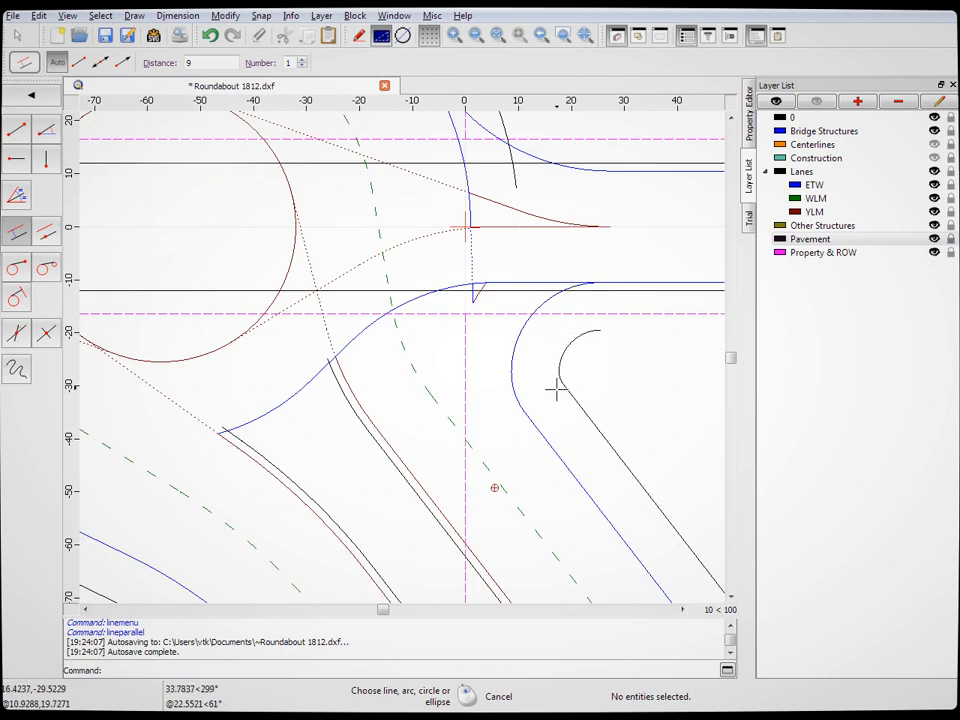
scroll(492, 338, "down", 2)
scroll(470, 355, "down", 3)
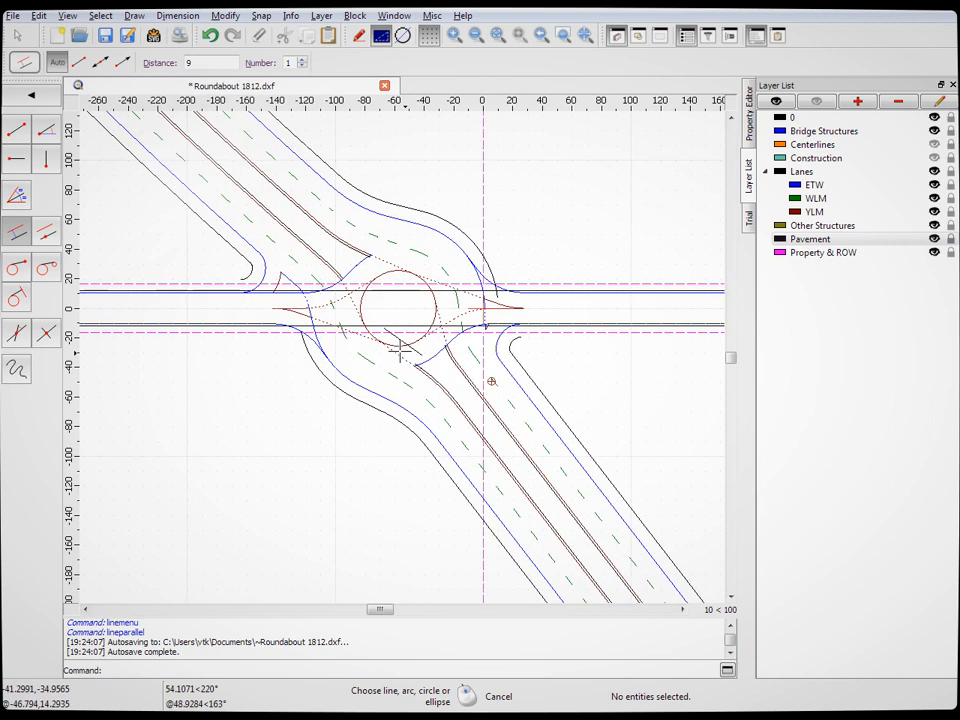
scroll(401, 336, "up", 2)
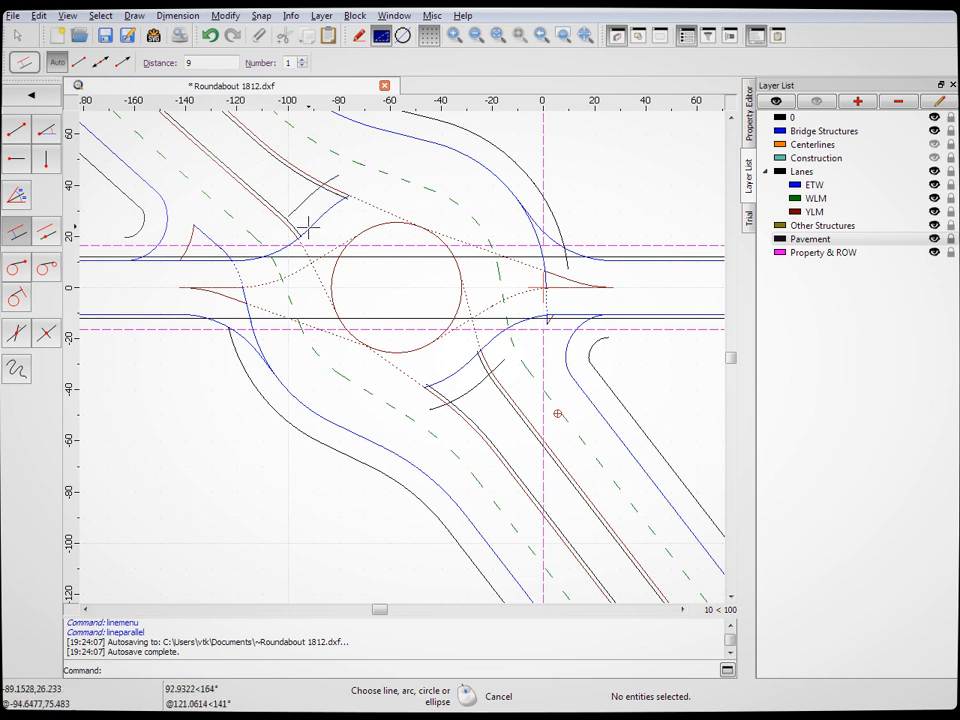
Undo the misplaced parallel and offset the western part of the ETW crossing curve by 9 into the northwestern median
scroll(280, 207, "up", 4)
scroll(280, 207, "up", 4)
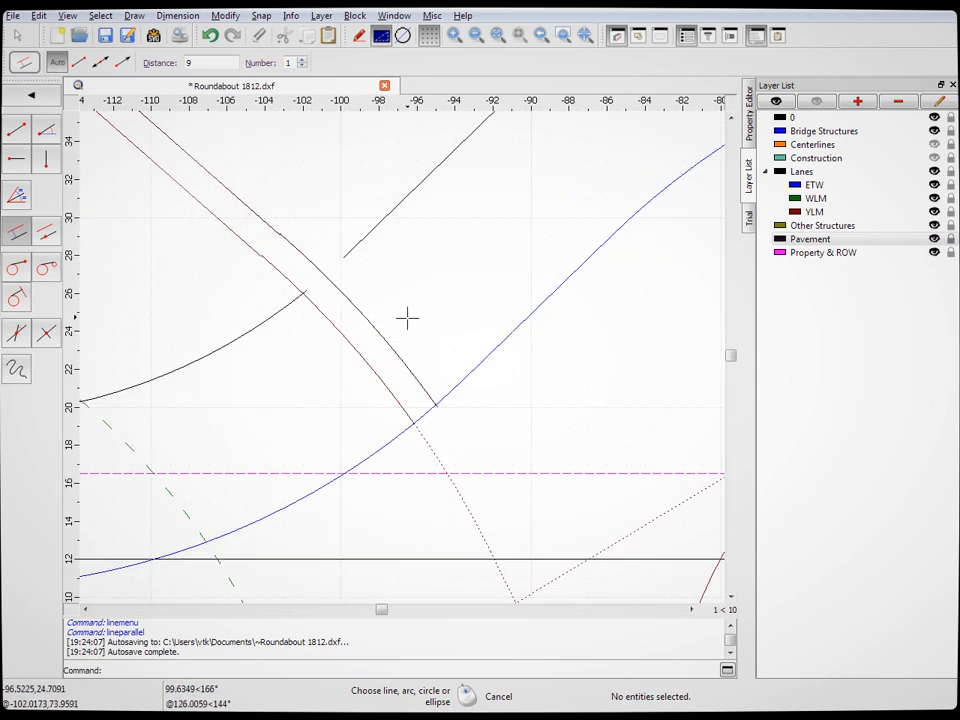
key("ctrl+z")
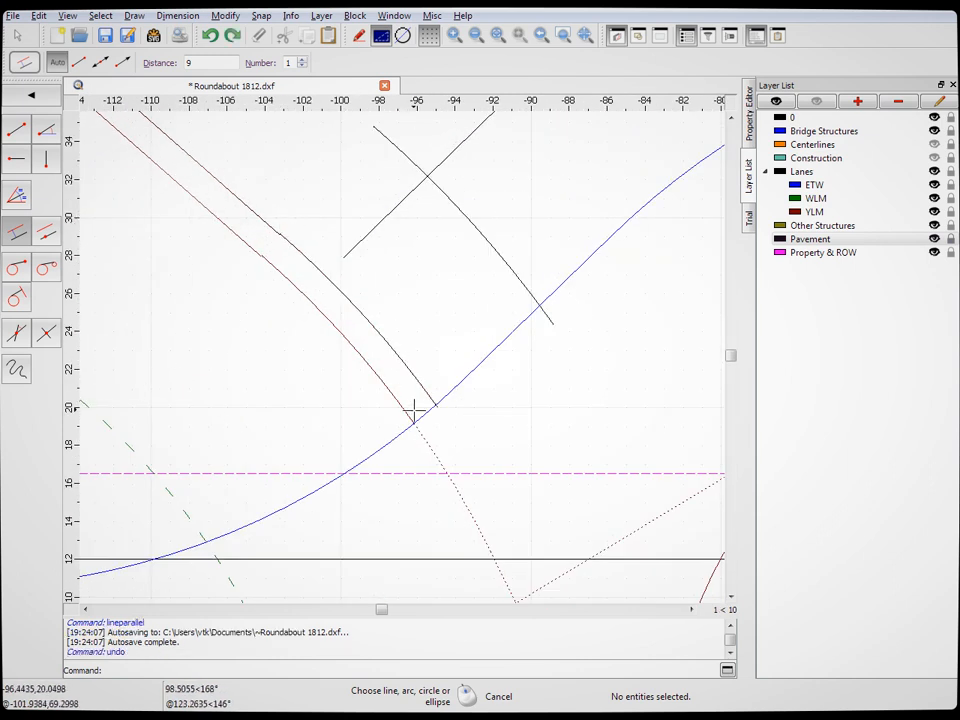
scroll(320, 322, "down", 4)
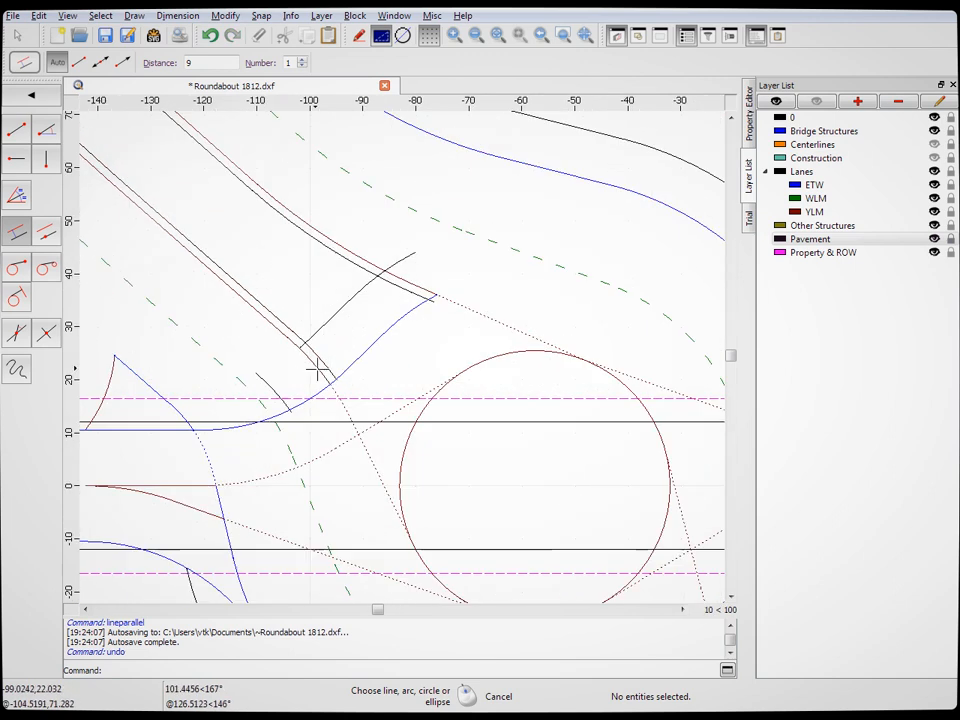
Trim the northeastern median edge and the offset crossing curve to each other at the northwestern median's end
left_click(277, 243)
left_click(373, 273)
left_click(371, 281)
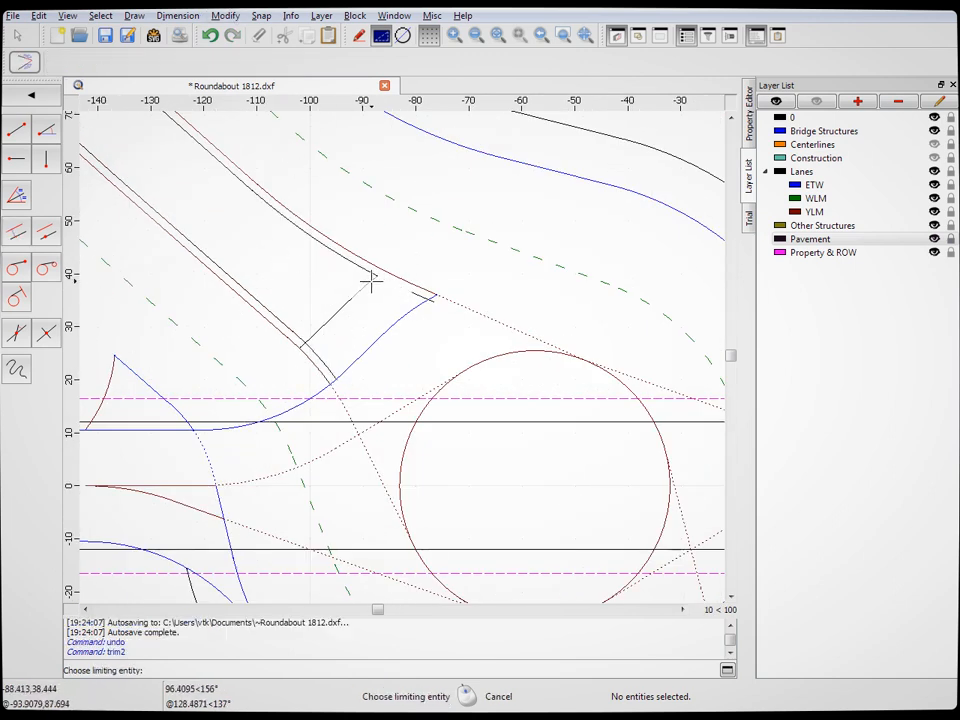
left_click(313, 336)
left_click(304, 338)
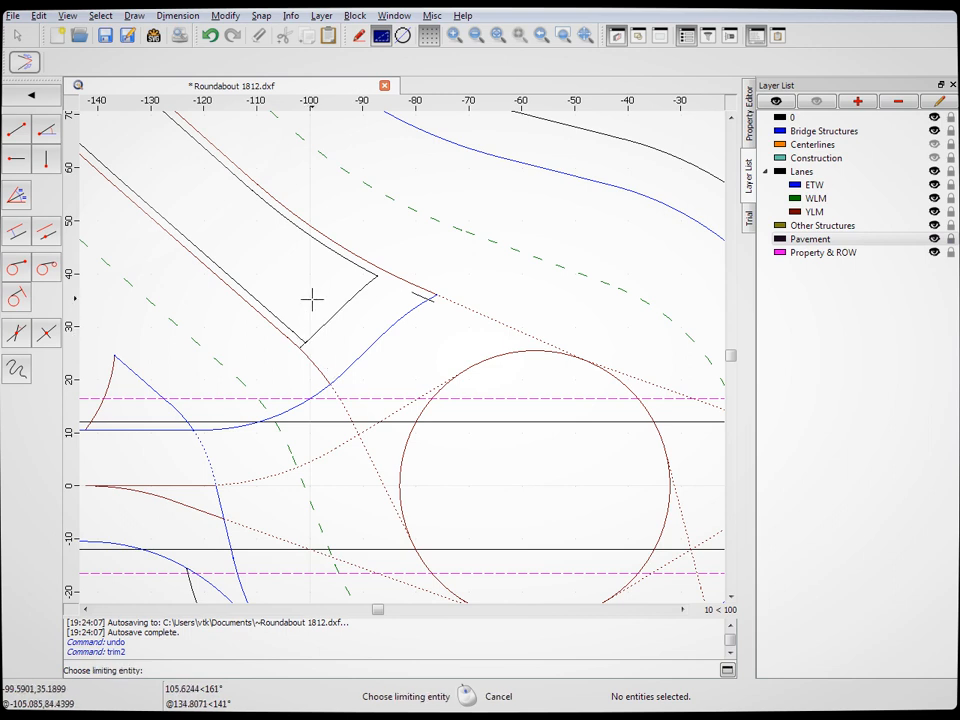
scroll(287, 347, "up", 3)
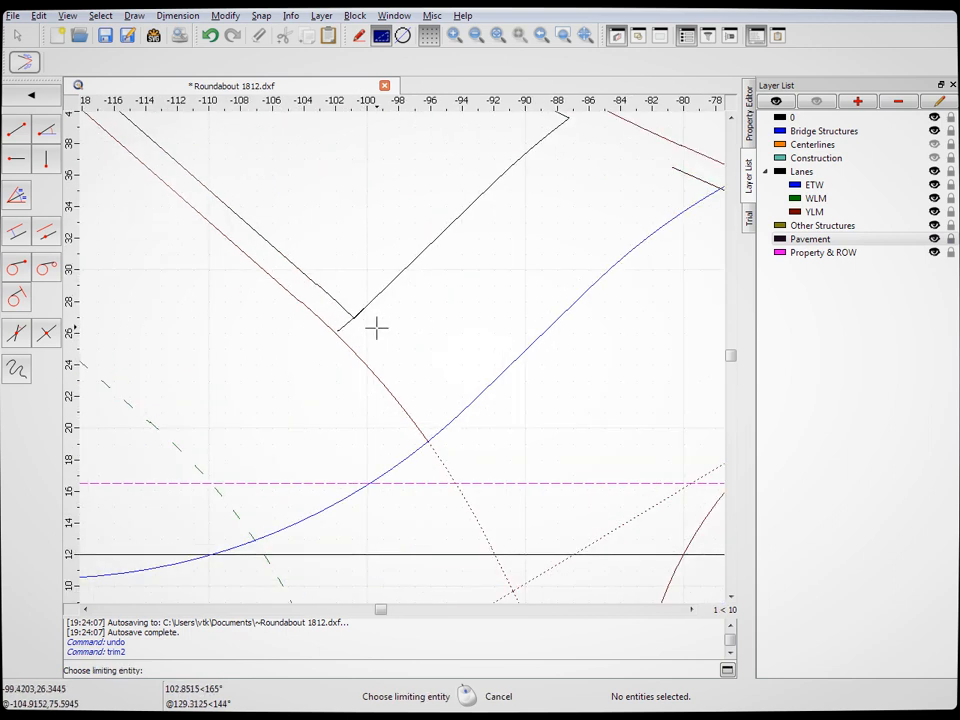
key("ctrl+z")
Trim the short offset arc and the southwestern median edge to their intersection at the northwestern median's end
scroll(360, 322, "up", 4)
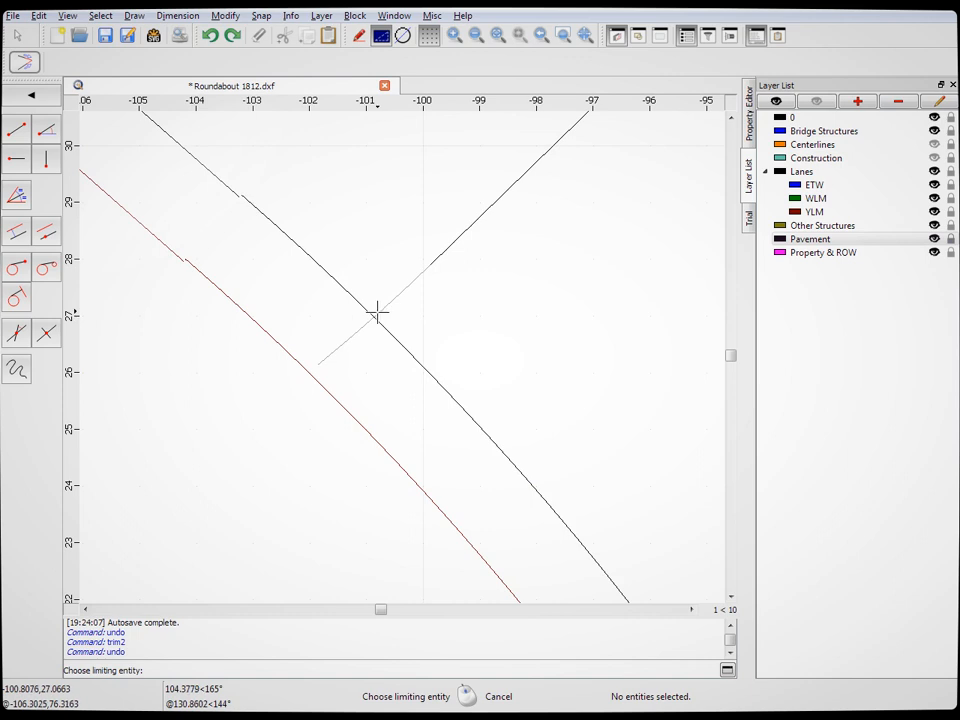
left_click(372, 312)
scroll(394, 302, "down", 8)
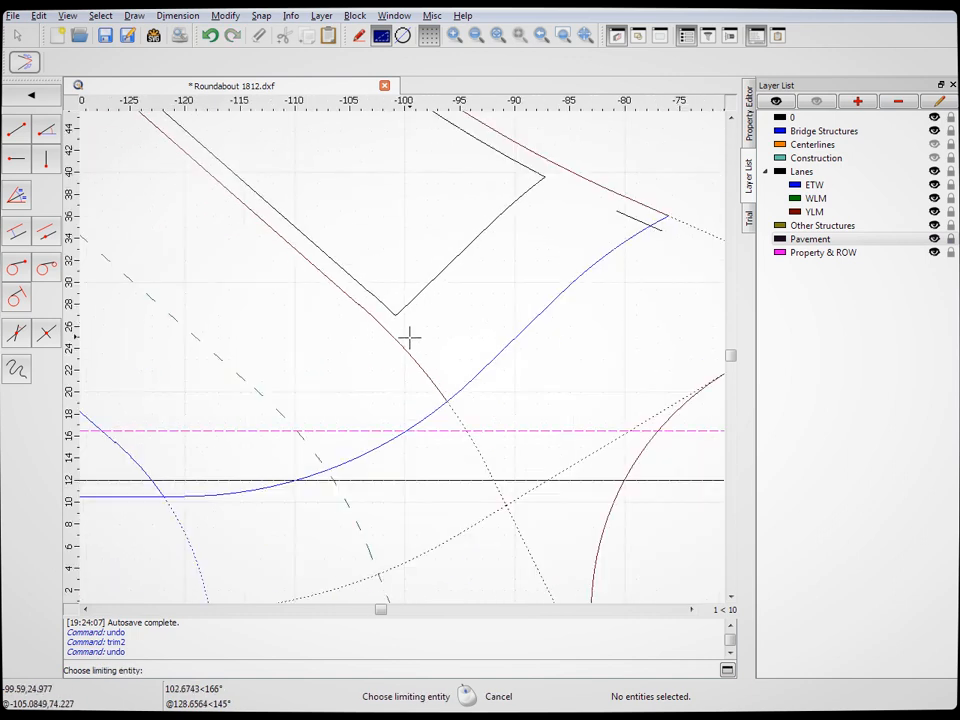
Trim the offset crossing curve and both inner pavement edges to closed corners at the end of the southeastern median
scroll(432, 318, "down", 3)
scroll(546, 426, "up", 5)
left_click(568, 319)
left_click(566, 320)
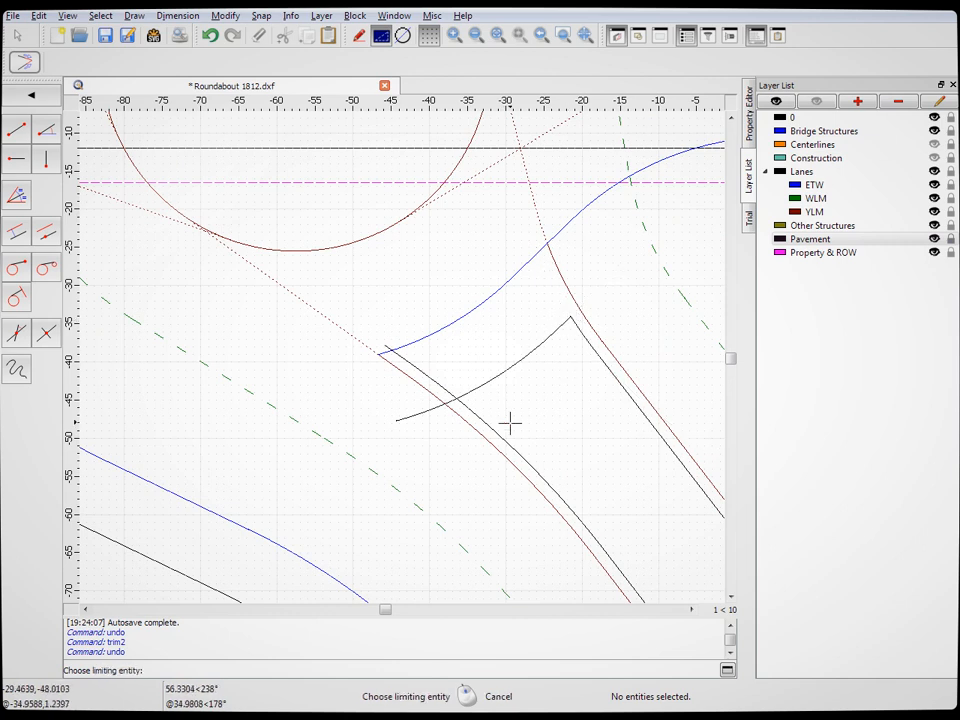
left_click(463, 403)
left_click(482, 390)
scroll(418, 285, "down", 3)
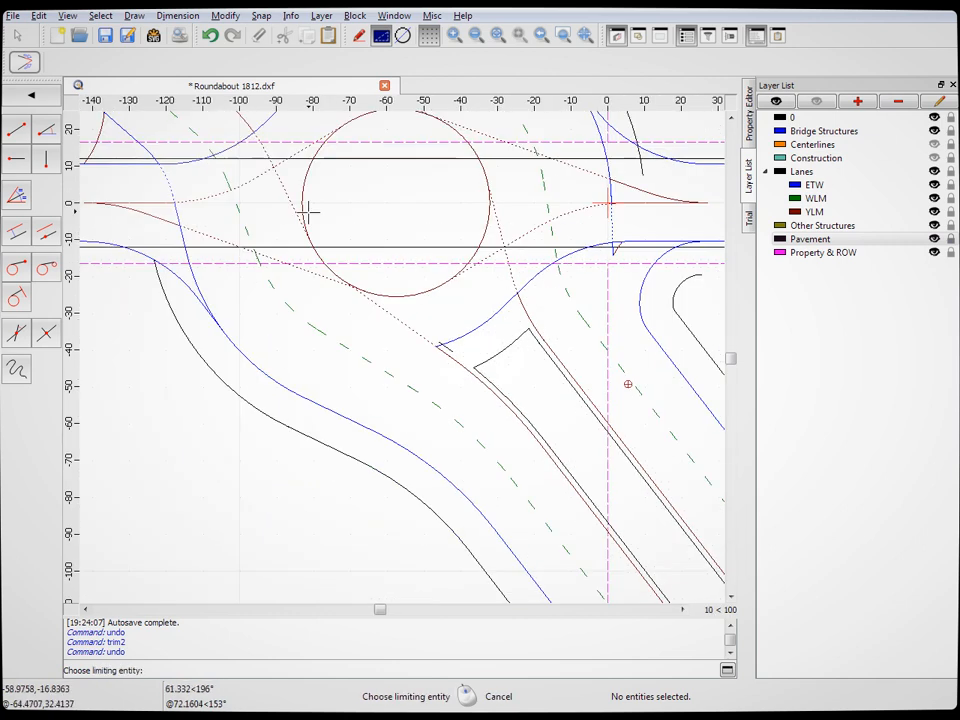
key("Escape")
Delete the leftover pavement line stubs beyond the ends of the southeastern and northwestern medians
left_click(454, 350)
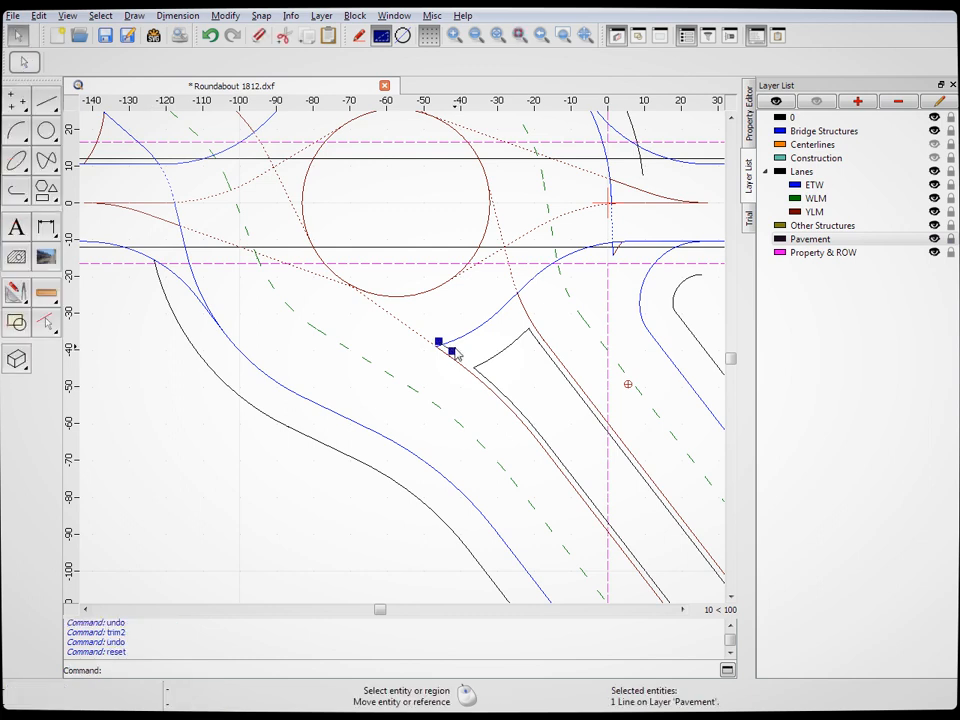
key("Delete")
scroll(461, 420, "down", 5)
scroll(425, 261, "up", 5)
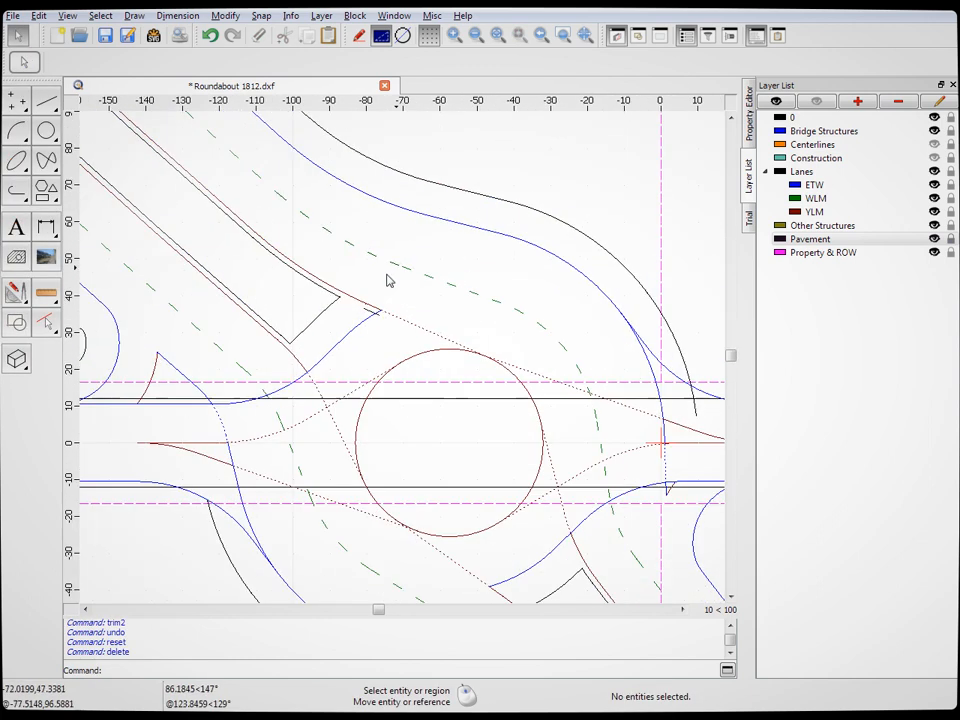
left_click(368, 309)
key("Delete")
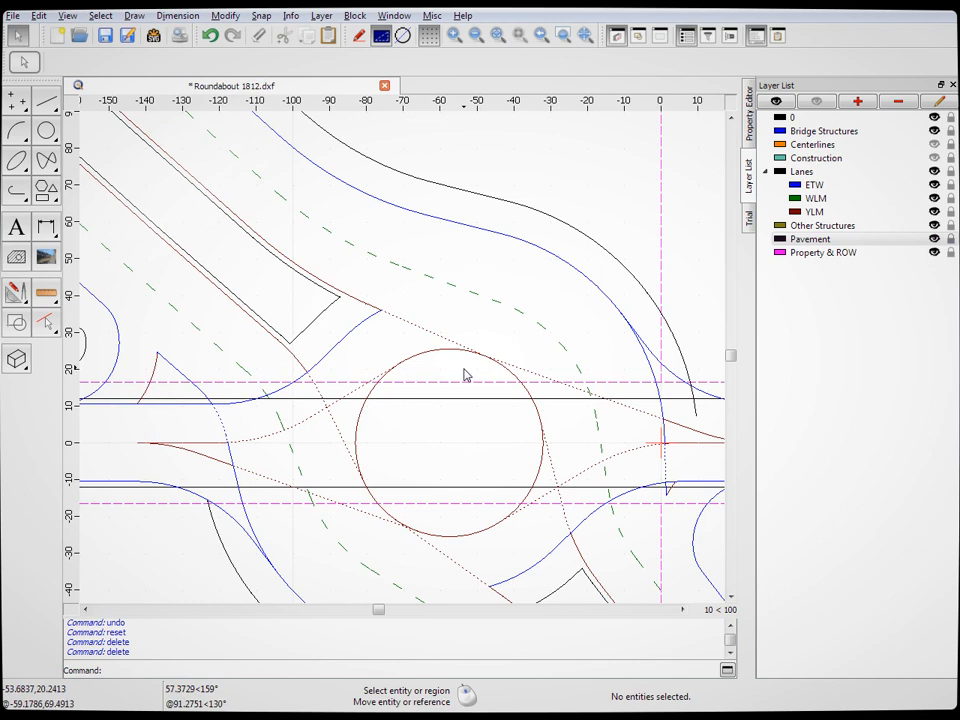
Round the pavement corner between the northwestern road's outer edge and the northern crossroad edge with radius 12, without trimming
scroll(433, 414, "down", 5)
scroll(246, 422, "up", 3)
scroll(300, 410, "up", 1)
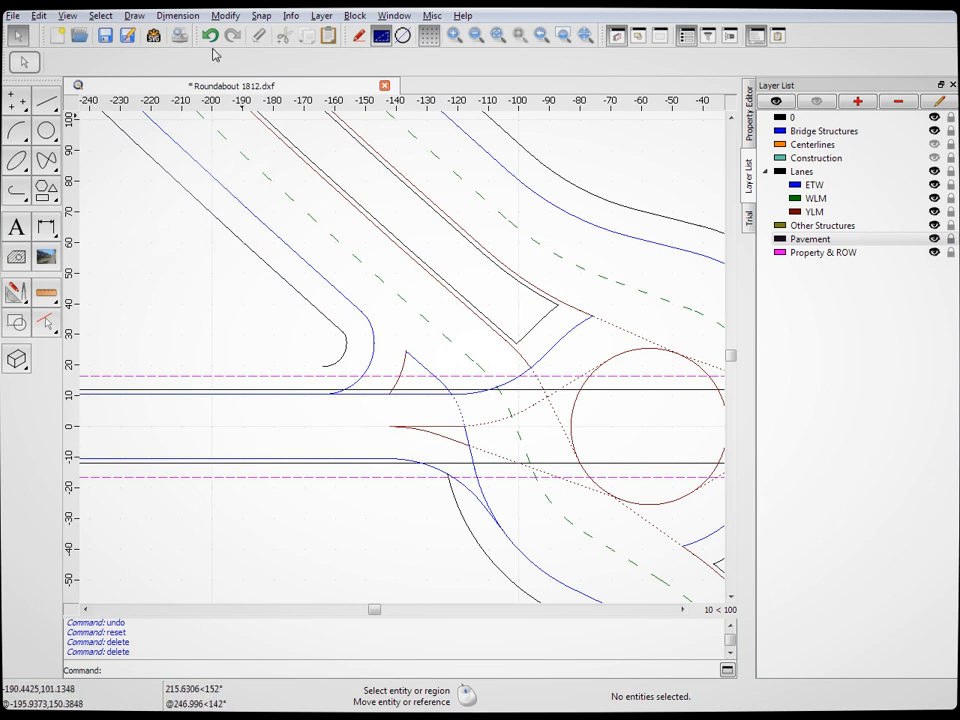
left_click(224, 15)
left_click(268, 343)
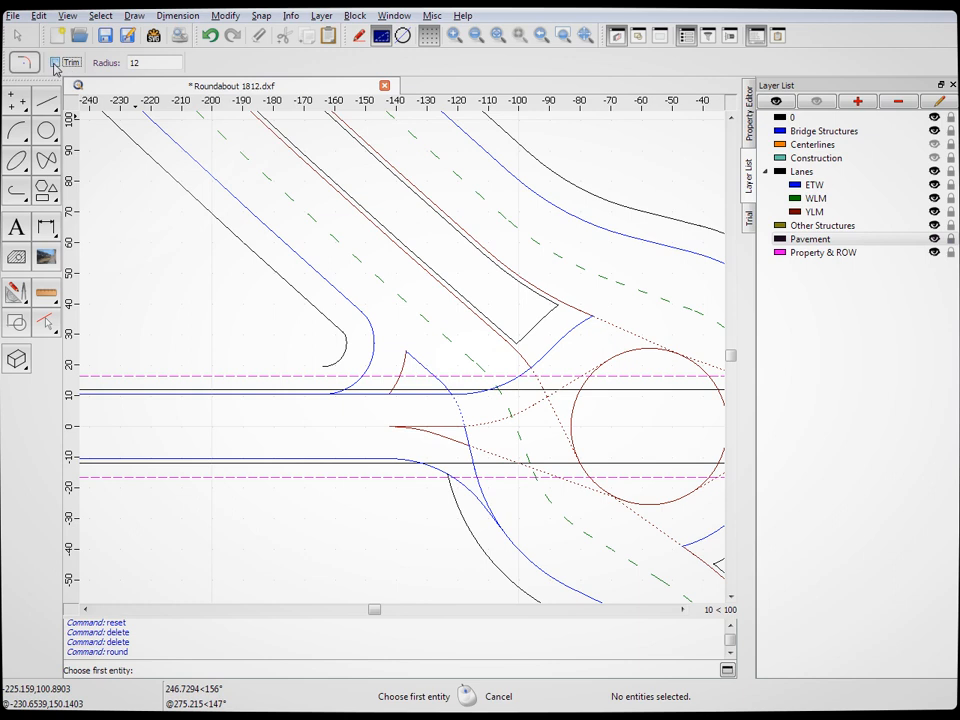
left_click(296, 390)
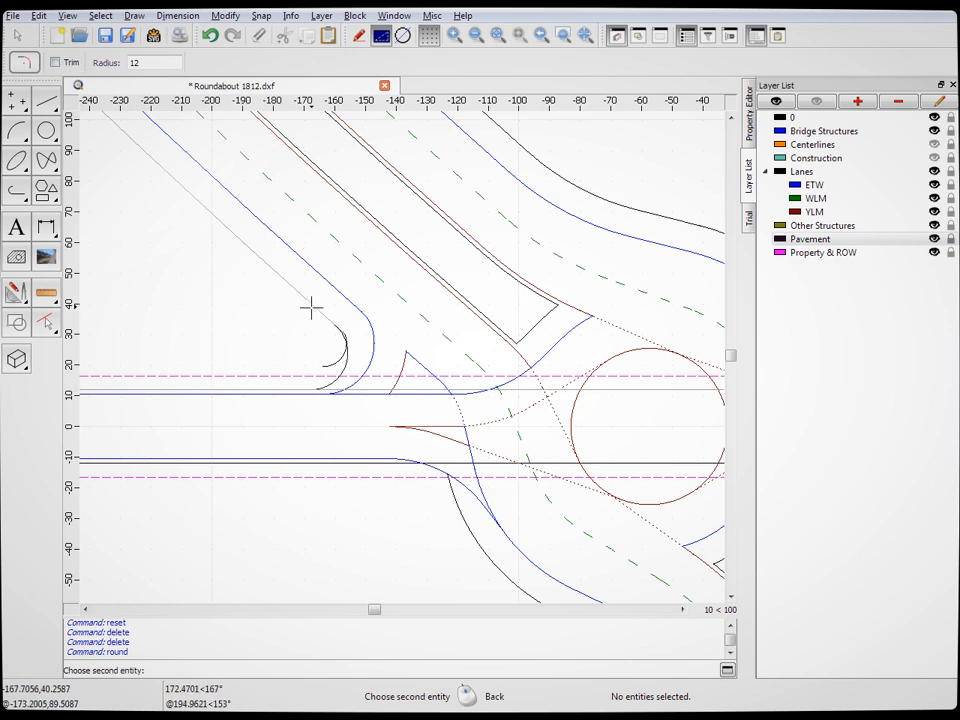
left_click(311, 311)
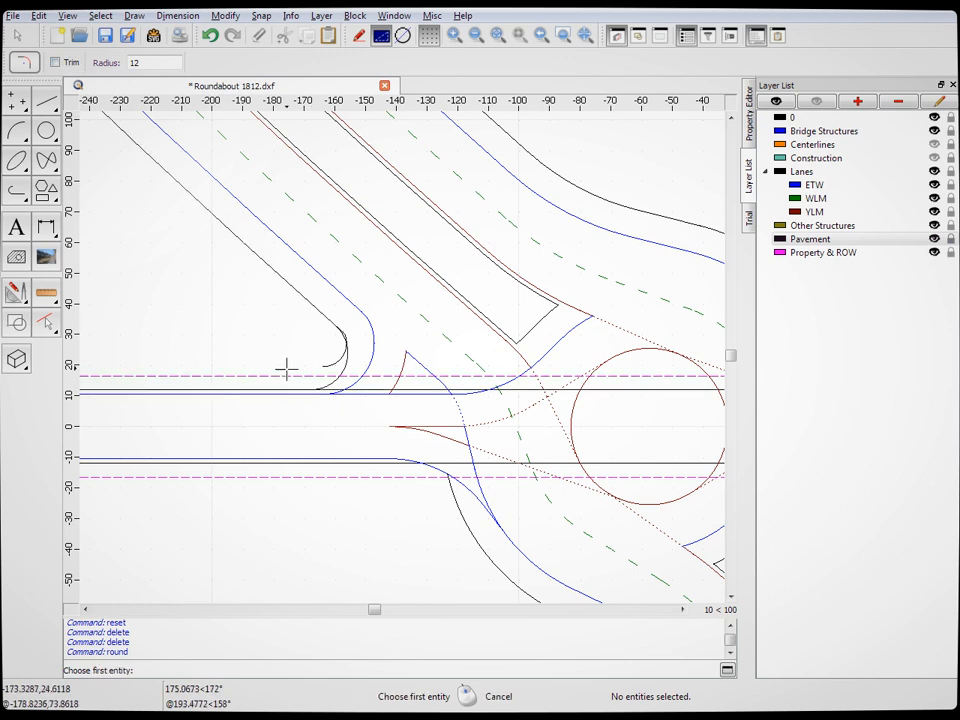
Round the pavement corner between the southeastern road's outer edge and the southern crossroad edge with radius 12, without trimming
scroll(281, 392, "down", 4)
scroll(531, 437, "up", 4)
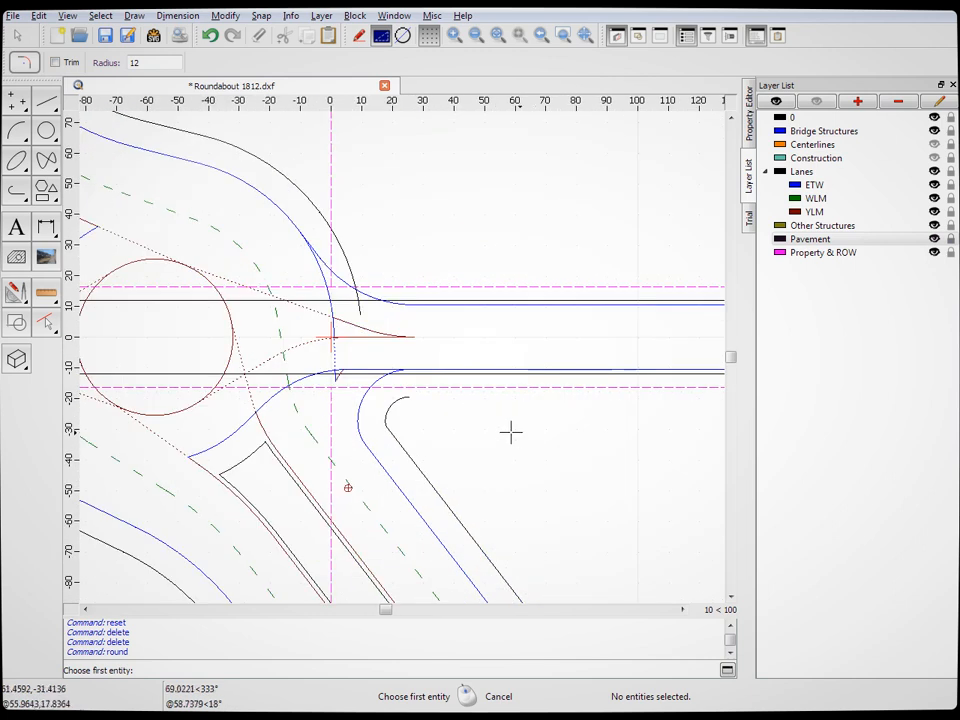
left_click(407, 453)
left_click(437, 376)
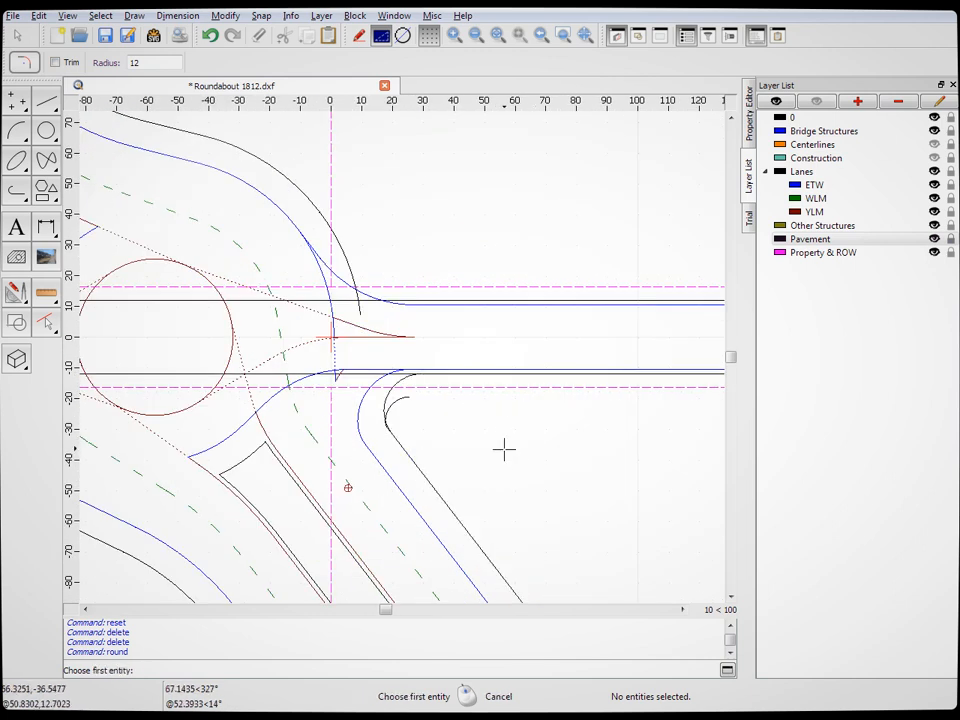
Round the northeastern outer pavement curve into the northern crossroad edge with radius 38, keeping the originals untrimmed
scroll(499, 444, "down", 3)
scroll(343, 432, "up", 1)
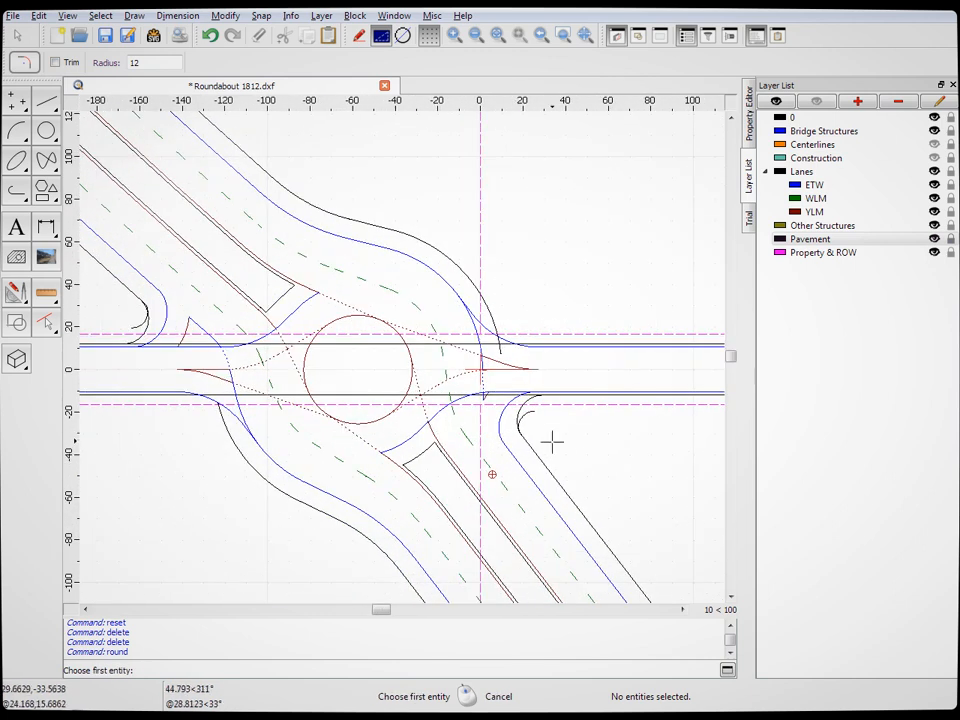
scroll(516, 371, "up", 3)
left_click(561, 315)
right_click(538, 230)
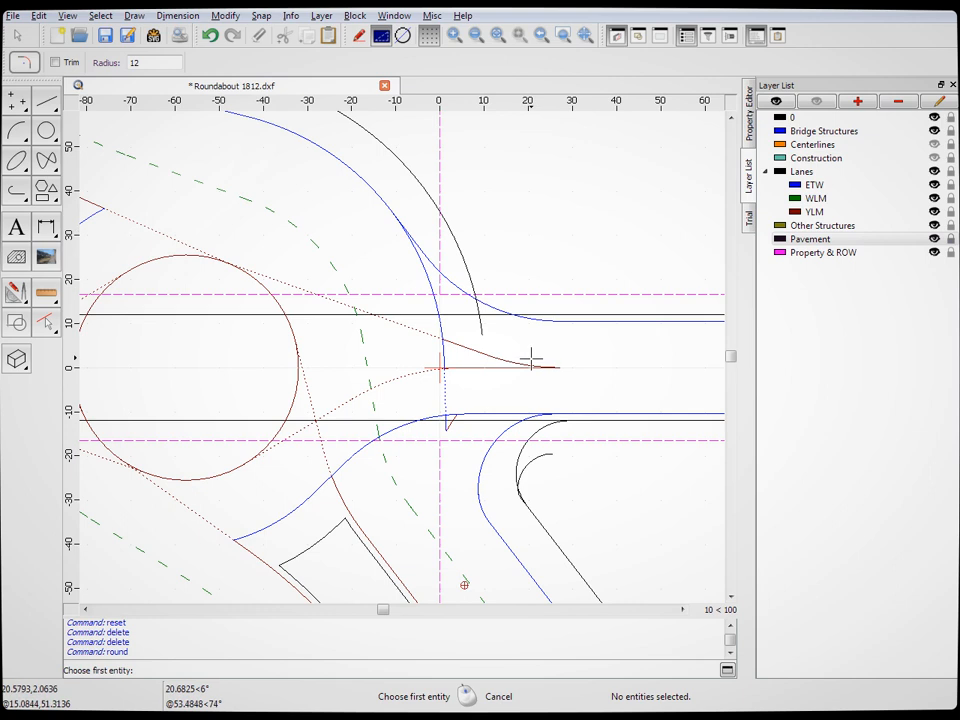
scroll(531, 358, "down", 2)
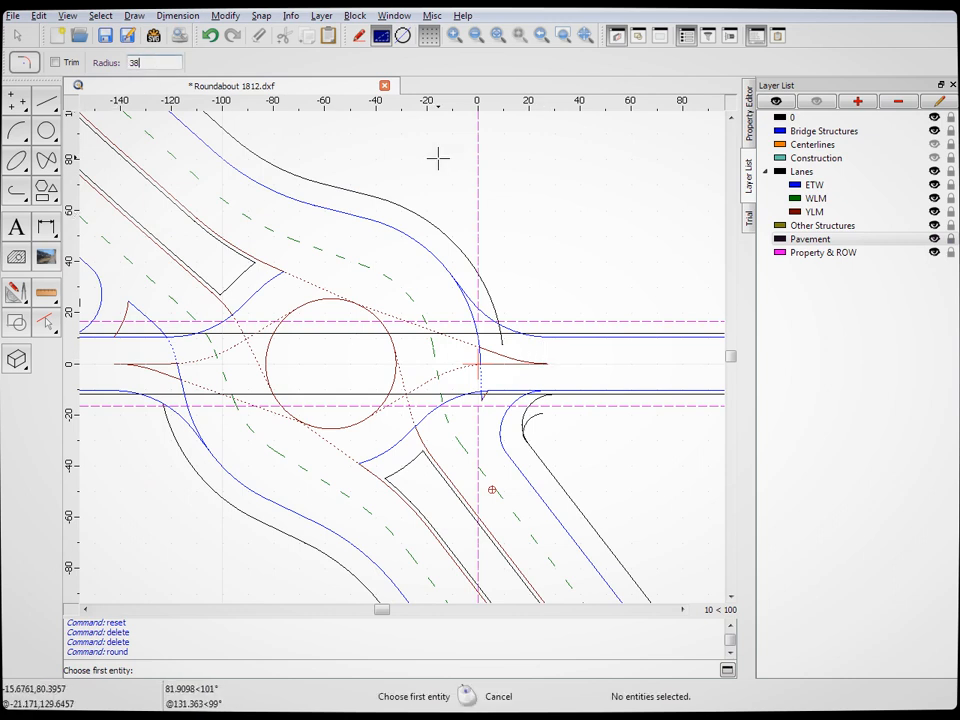
left_click(591, 334)
left_click(485, 280)
Round the southwestern outer pavement curve into the southern crossroad edge with radius 38, keeping the originals untrimmed
scroll(536, 236, "down", 2)
scroll(290, 340, "up", 4)
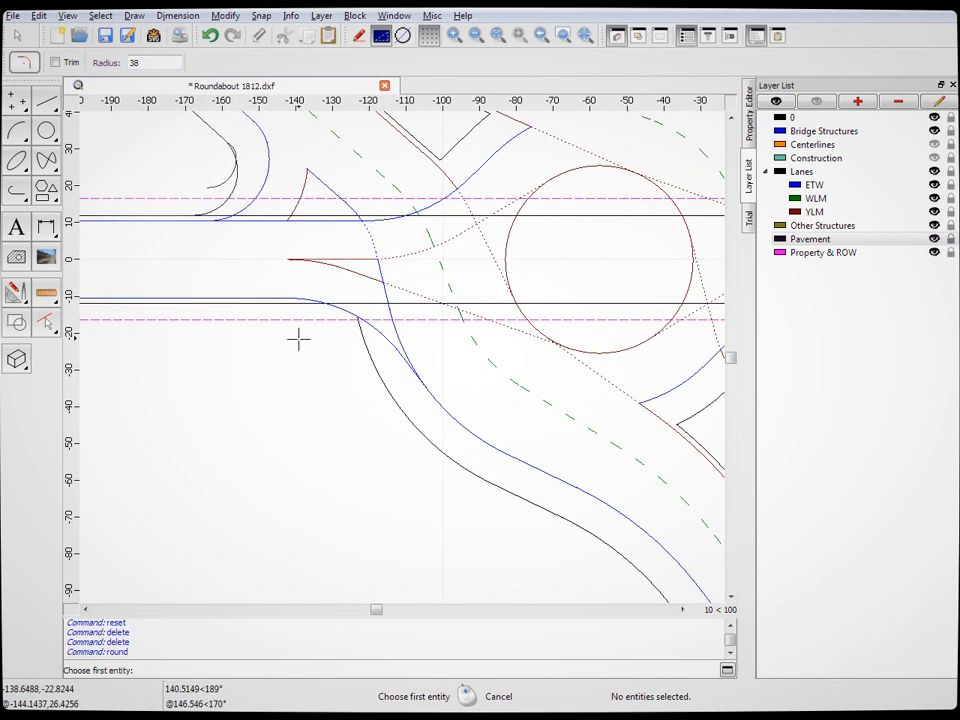
left_click(242, 299)
left_click(371, 366)
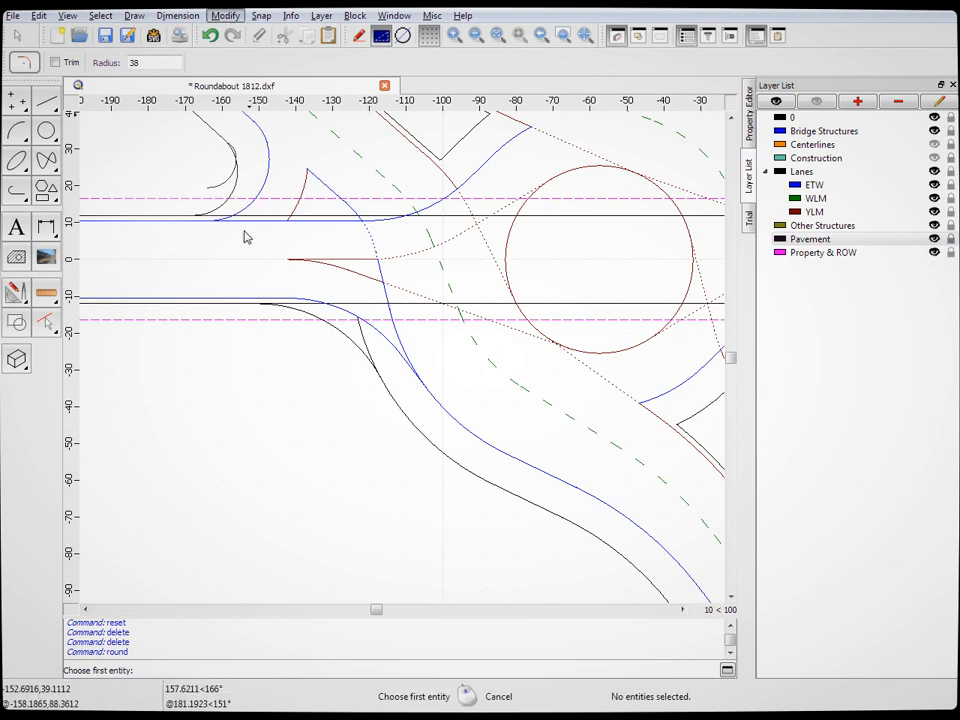
Divide the southwestern outer pavement curve at the endpoint of its rounding arc
key("d")
key("i")
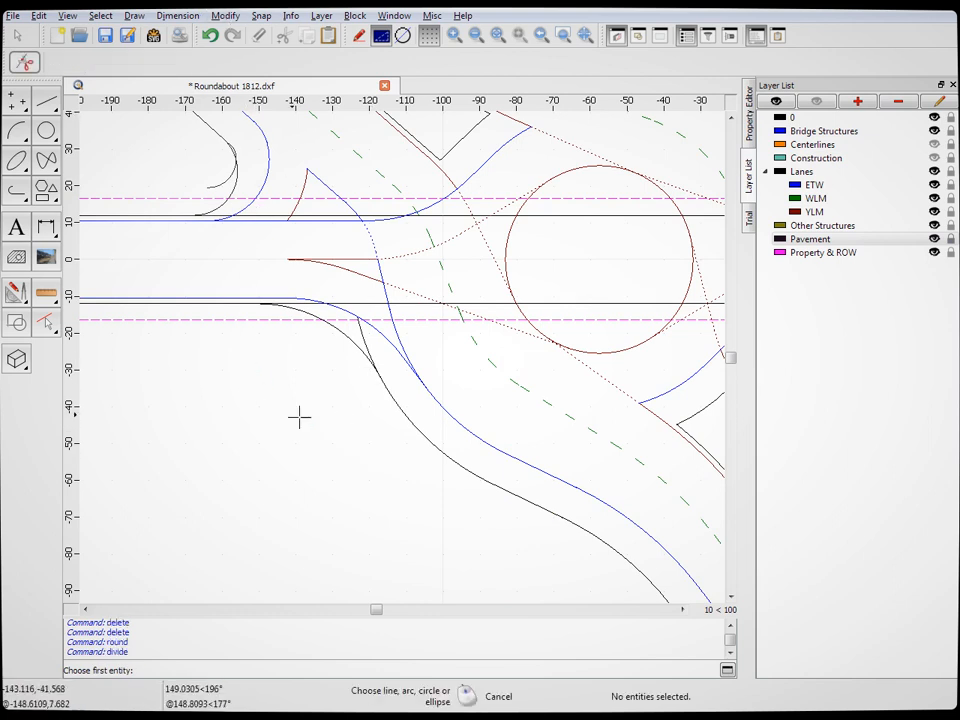
left_click(366, 340)
key("e")
key("p")
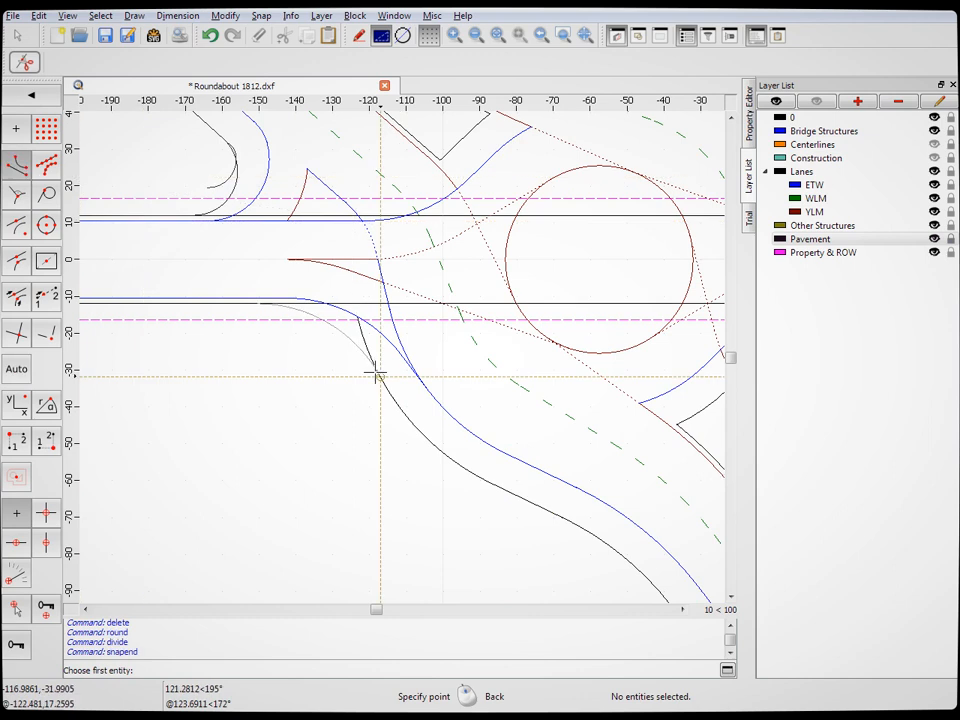
left_click(375, 372)
Divide the northeastern outer pavement curve at the endpoint of its rounding arc
scroll(303, 377, "down", 5)
scroll(547, 366, "up", 5)
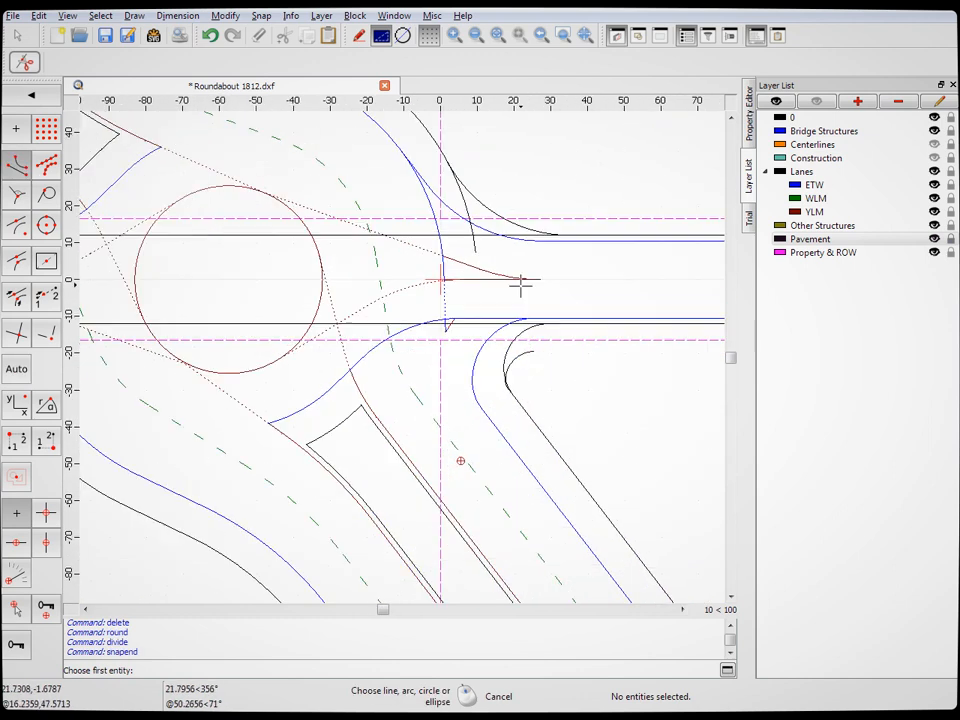
left_click(456, 190)
left_click(489, 229)
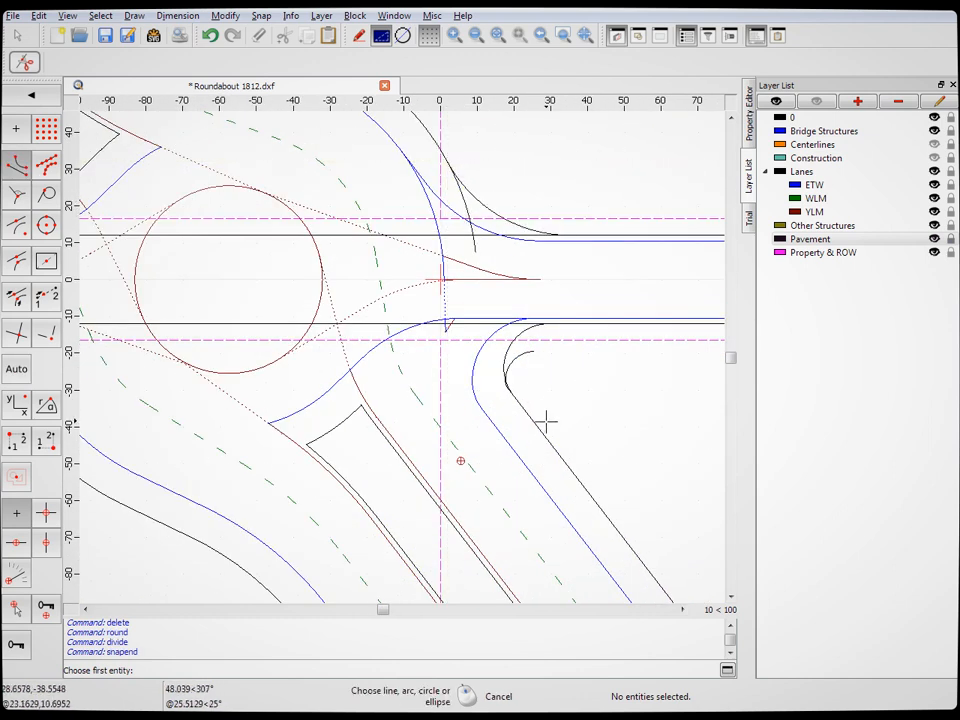
Divide the southeastern road's outer pavement edge at the endpoint of its rounding arc
left_click(508, 369)
scroll(508, 369, "up", 8)
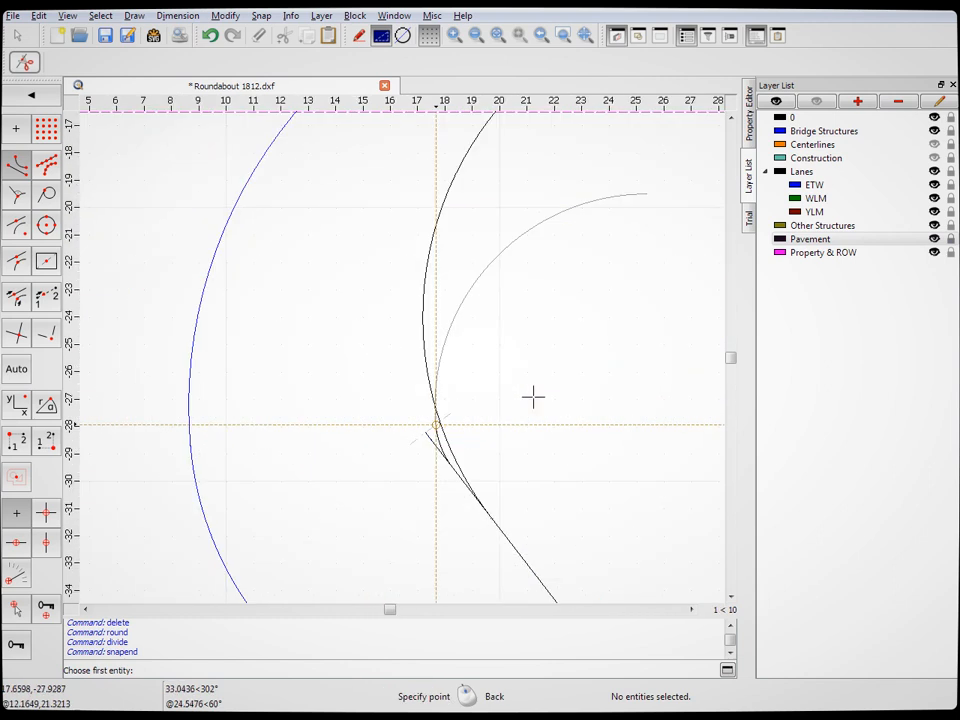
left_click(491, 512)
Divide the northwestern road's outer pavement edge at the endpoint of its rounding arc
scroll(441, 531, "down", 6)
scroll(364, 450, "down", 6)
scroll(243, 538, "up", 4)
scroll(243, 538, "down", 4)
scroll(141, 396, "up", 9)
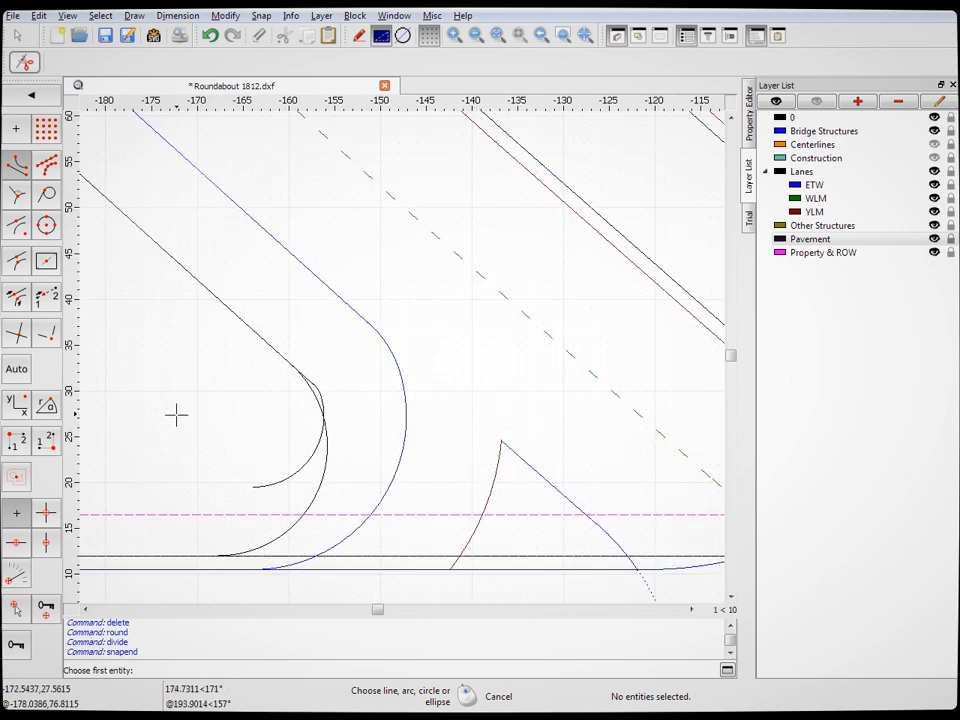
left_click(295, 368)
left_click(298, 371)
Divide the northern and southern crossroad pavement edges at the endpoints of the four rounding arcs
left_click(228, 554)
left_click(222, 554)
scroll(199, 393, "down", 3)
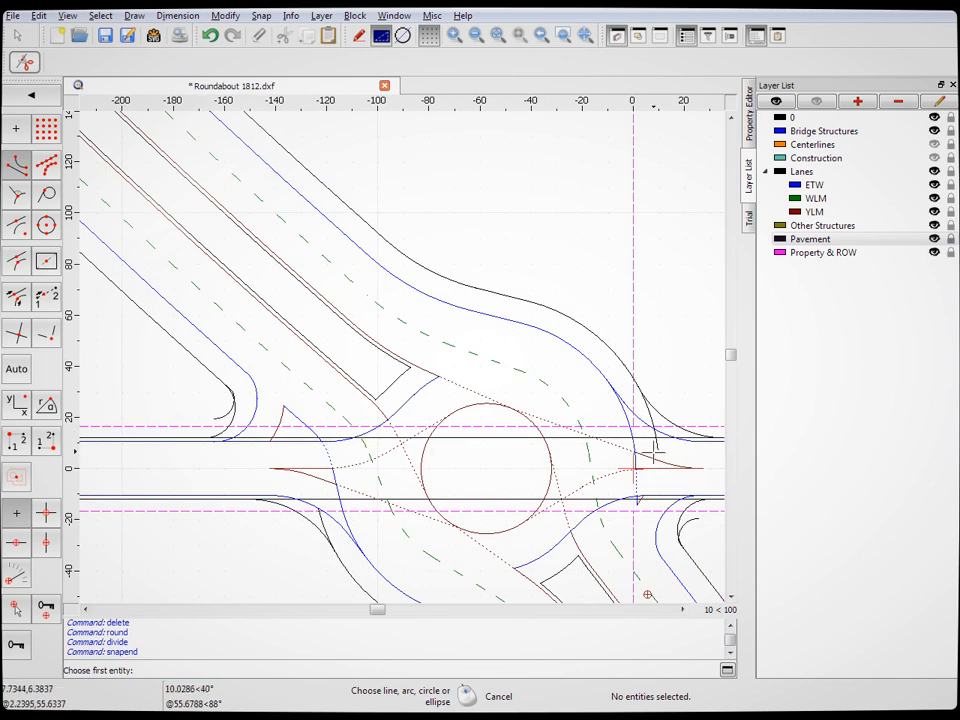
left_click(695, 438)
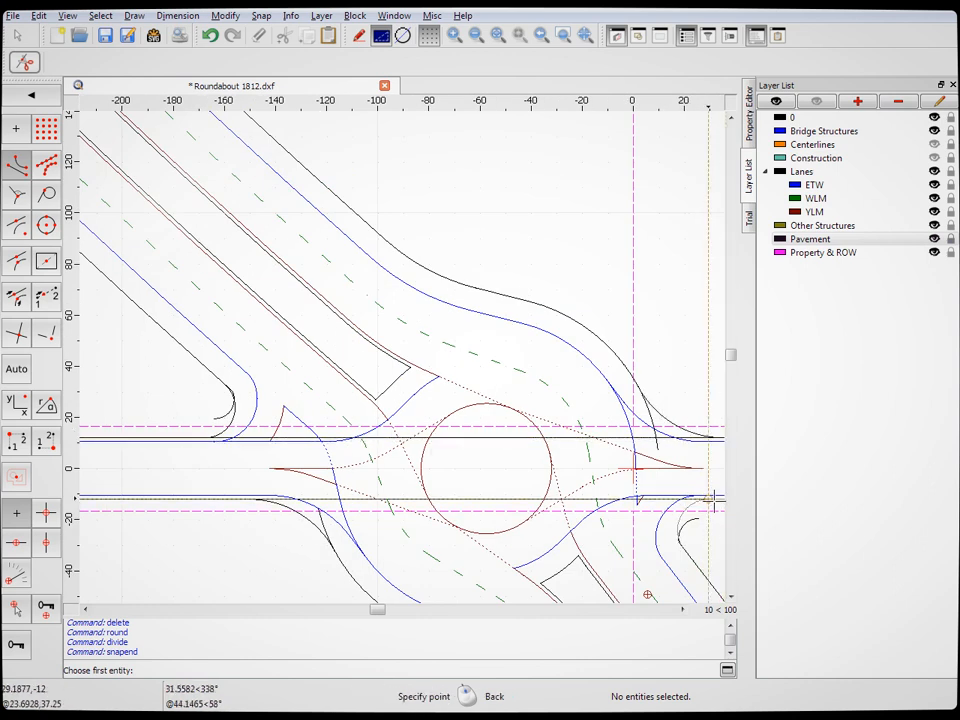
left_click(257, 501)
left_click(17, 39)
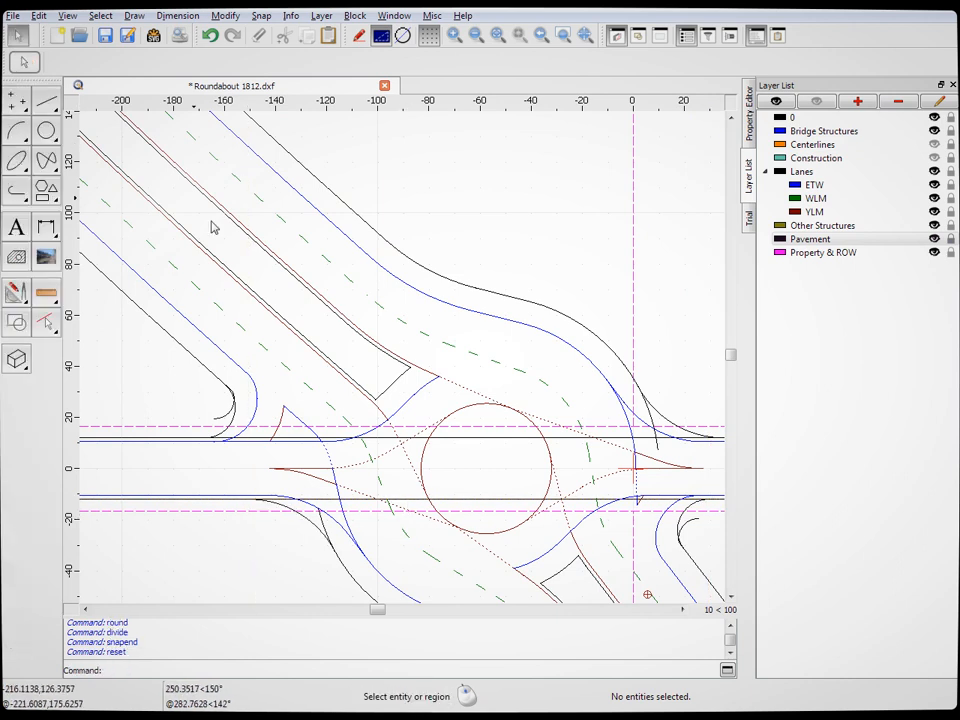
Delete the middle sections of both crossroad pavement edges that run across the roundabout
left_click(488, 437)
key("Delete")
left_click(484, 498)
key("Delete")
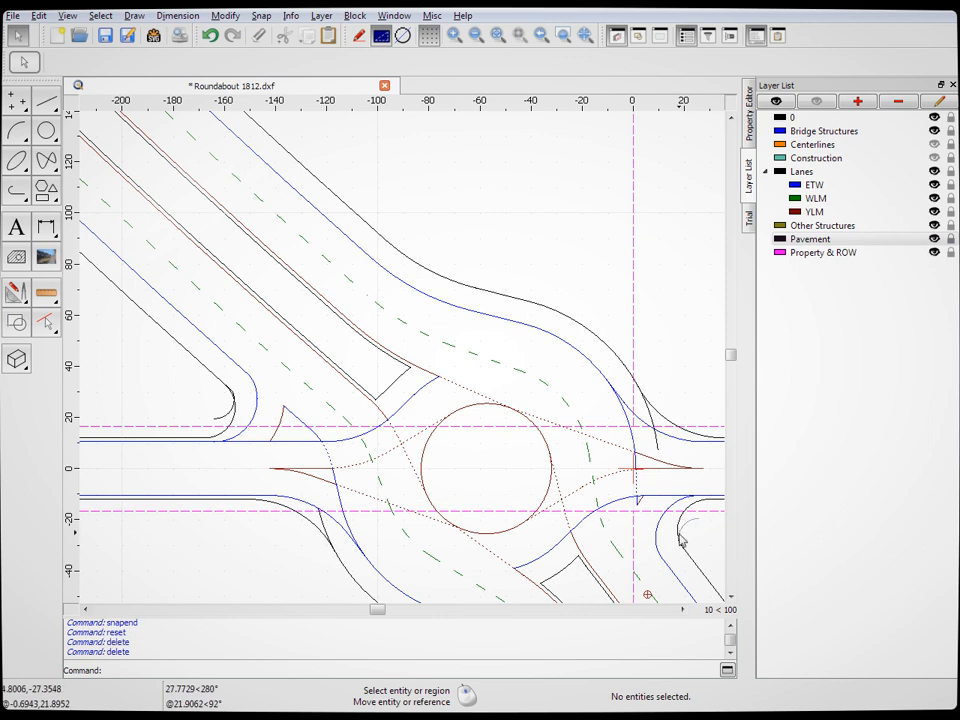
Delete the leftover line stub and the old offset arcs at the southeastern rounded pavement corner
scroll(691, 550, "up", 5)
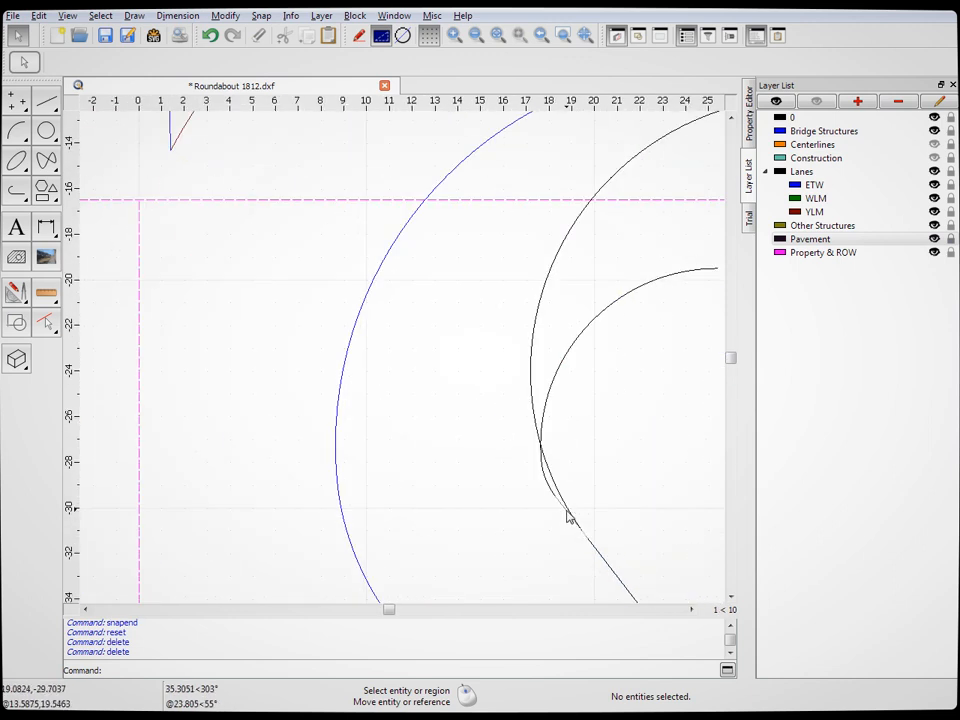
left_click(564, 507)
key("Delete")
left_click(550, 489)
key("Delete")
left_click(545, 418)
key("Delete")
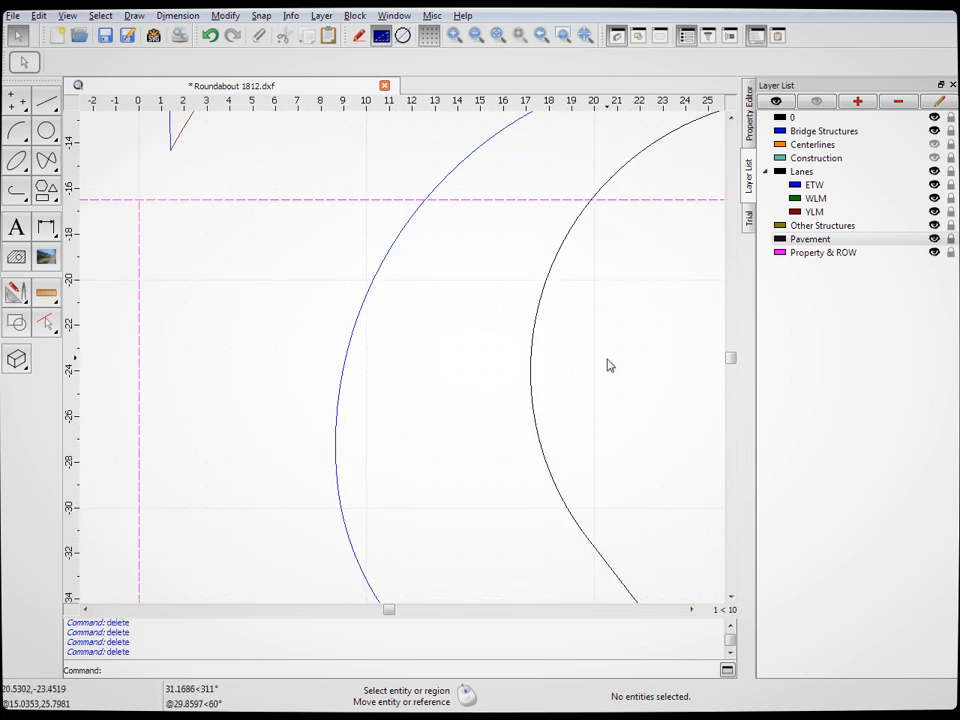
Delete the leftover pavement pieces and the old offset arc at the northwestern rounded corner
scroll(639, 379, "down", 6)
scroll(325, 300, "up", 4)
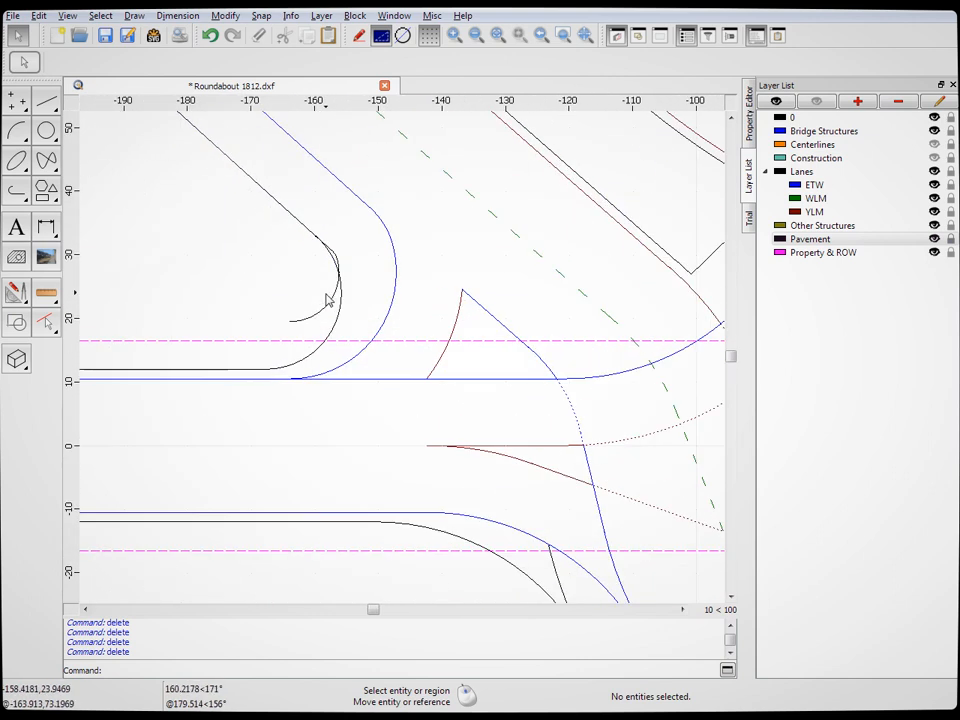
scroll(326, 299, "up", 4)
left_click(326, 186)
key("Delete")
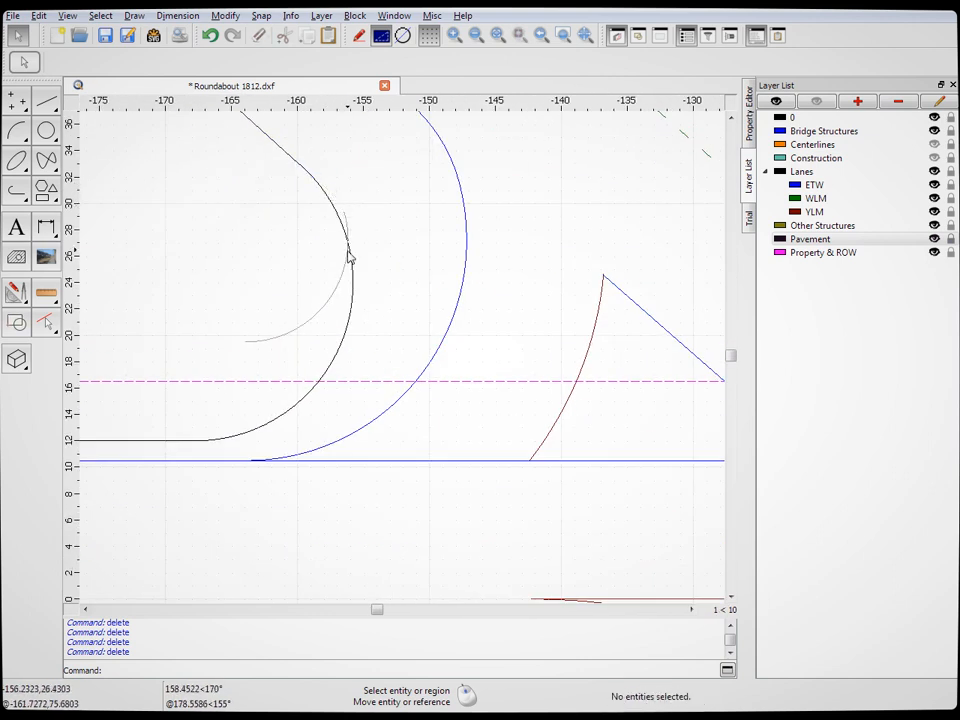
left_click(340, 268)
key("Delete")
Delete the leftover pavement curve beyond the northeastern rounding arc
scroll(298, 323, "down", 5)
scroll(446, 346, "down", 1)
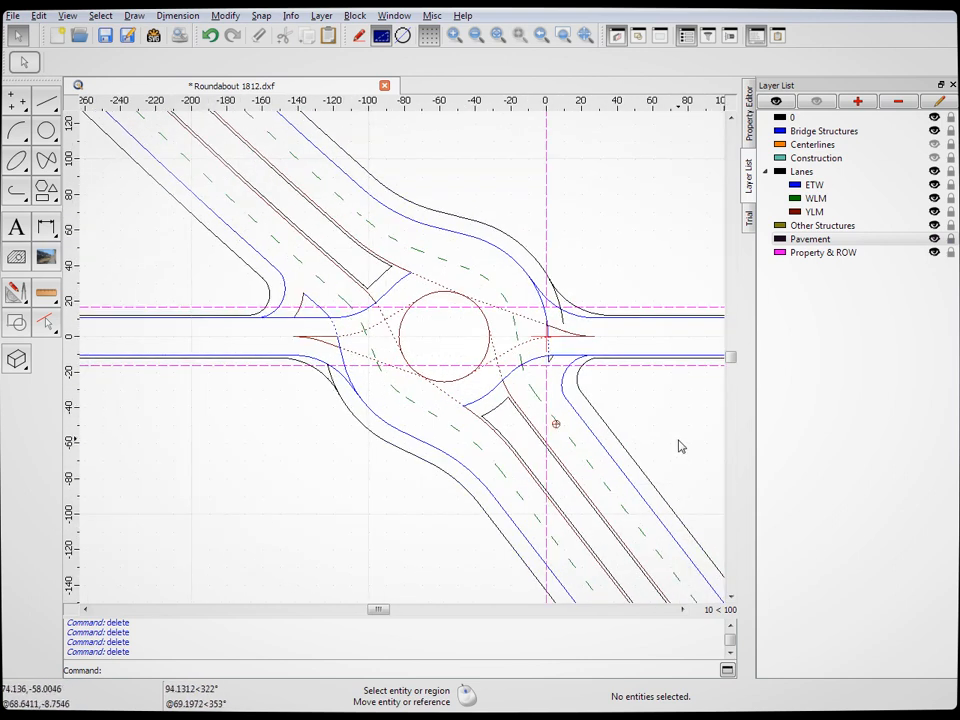
left_click(557, 301)
key("Delete")
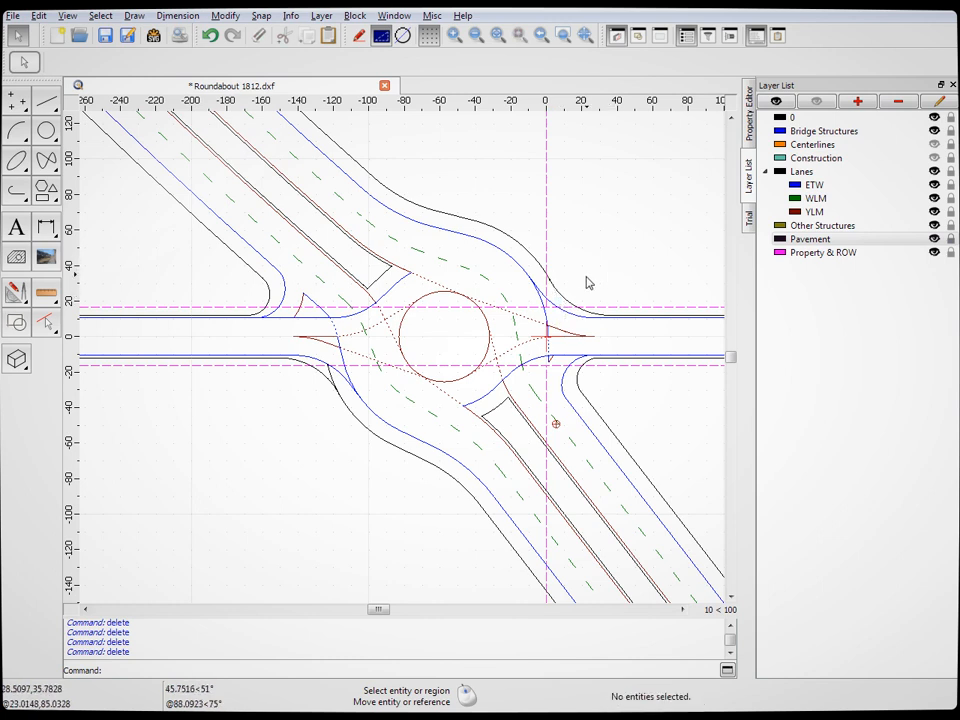
Delete the leftover pavement curve beyond the southwestern rounding arc
scroll(542, 285, "up", 5)
scroll(540, 300, "down", 5)
scroll(475, 416, "up", 2)
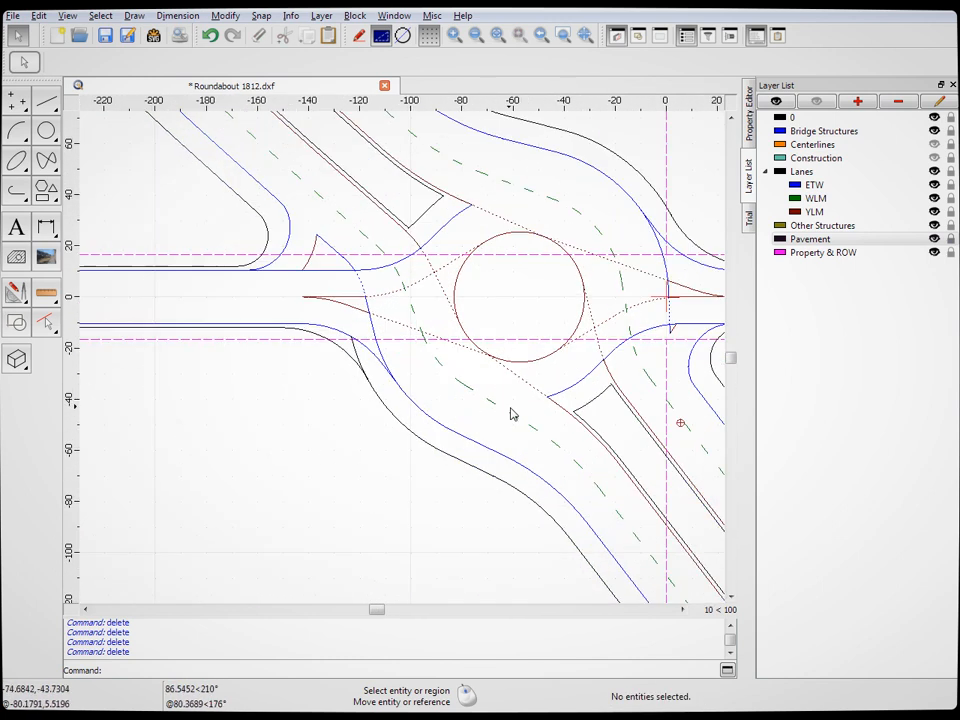
left_click(359, 358)
key("Delete")
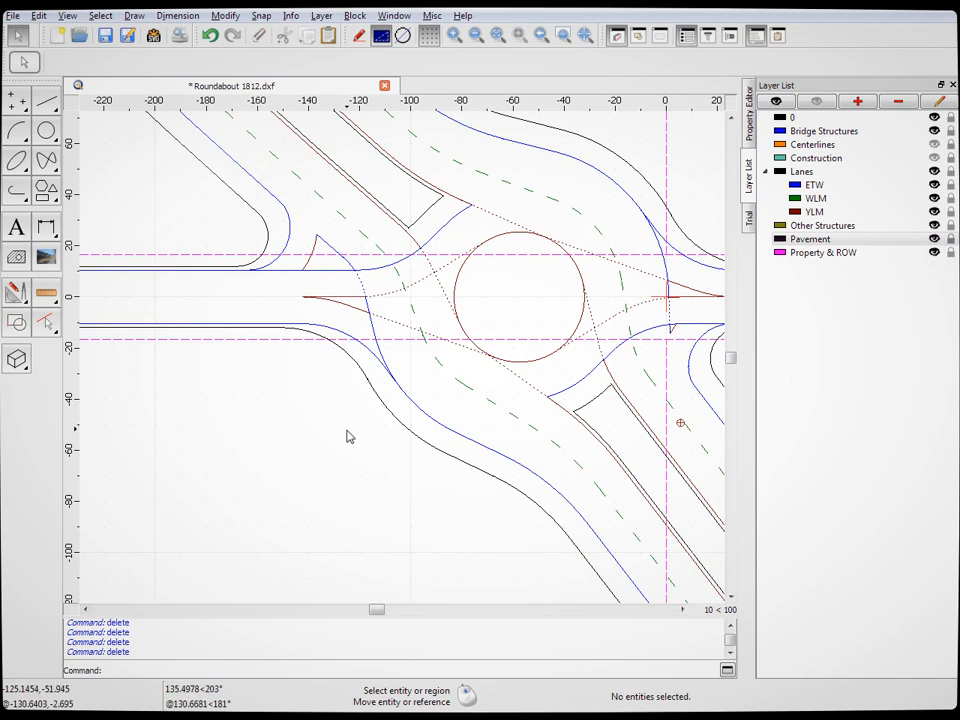
Offset the roundabout's central YLM circle inward by 9 as a pavement edge
scroll(340, 418, "down", 4)
scroll(414, 369, "up", 2)
scroll(445, 340, "up", 2)
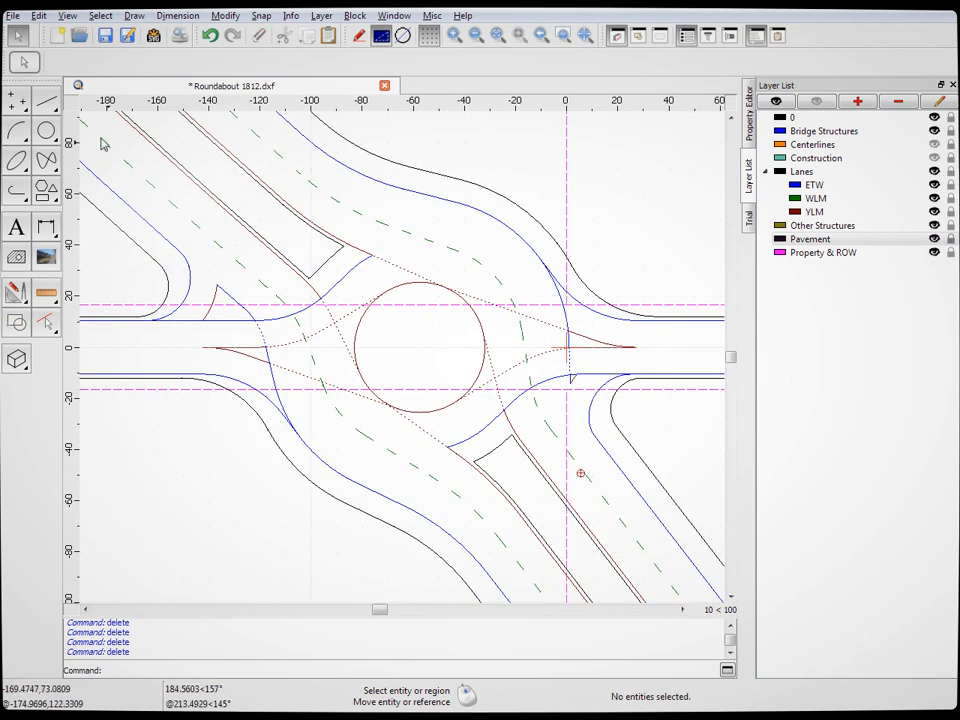
left_click(48, 108)
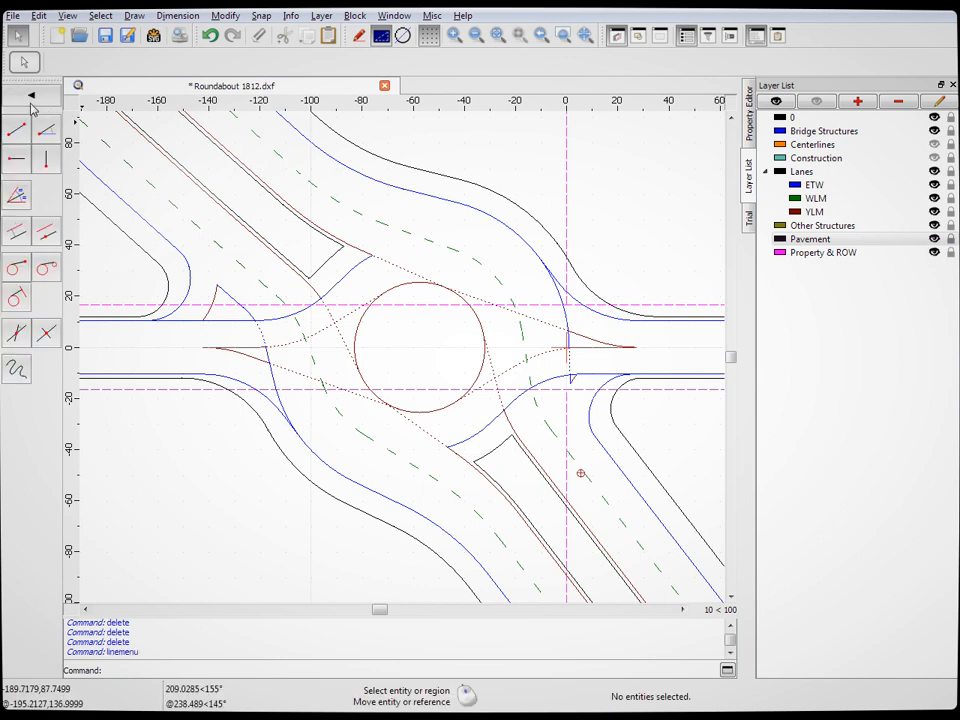
left_click(16, 233)
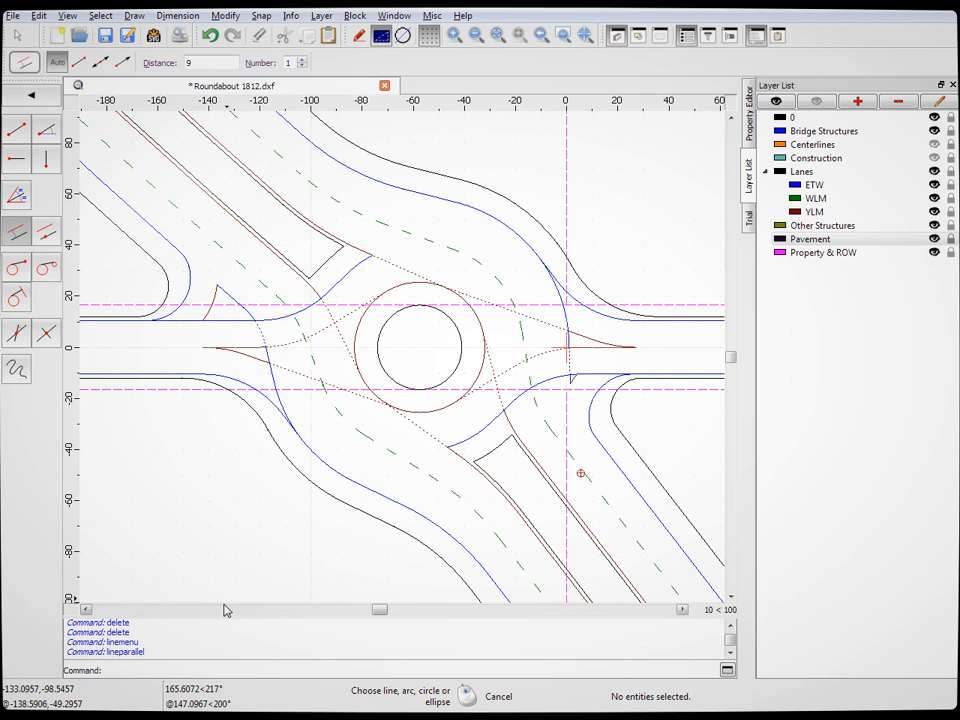
On the ETW layer, draw a line tangent to the northeastern corner curve and the dashed lane arc around the roundabout
left_click(31, 95)
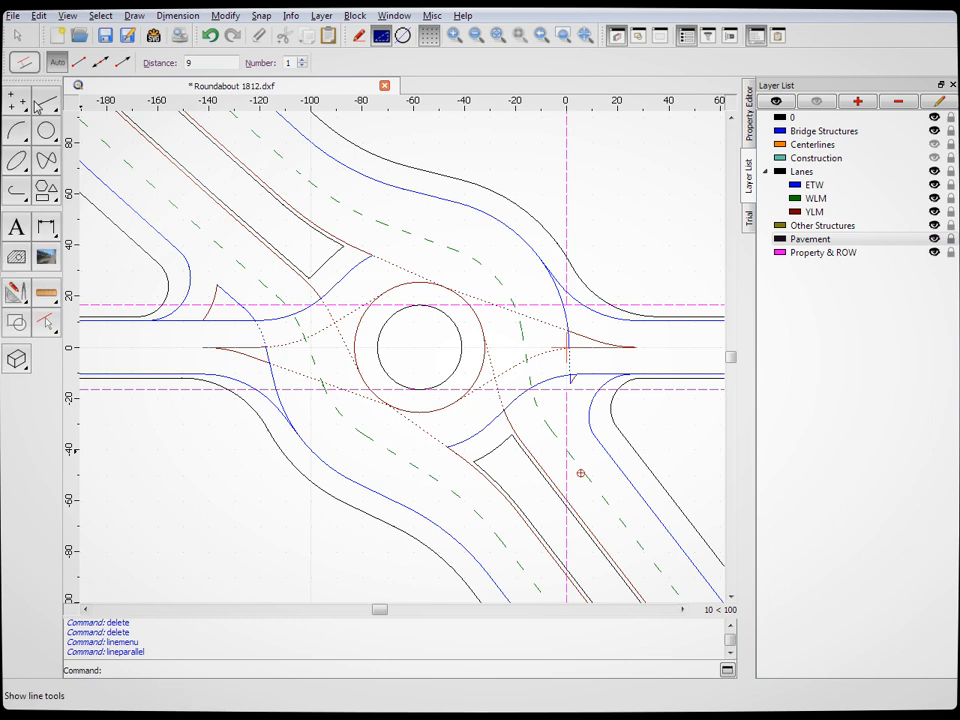
left_click(52, 106)
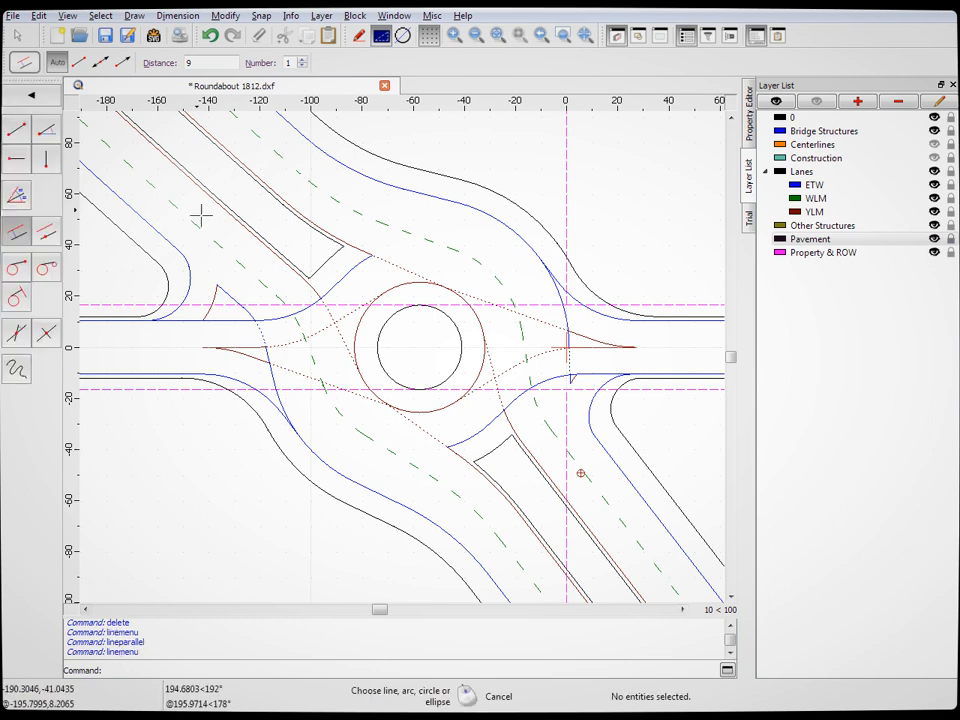
left_click(47, 270)
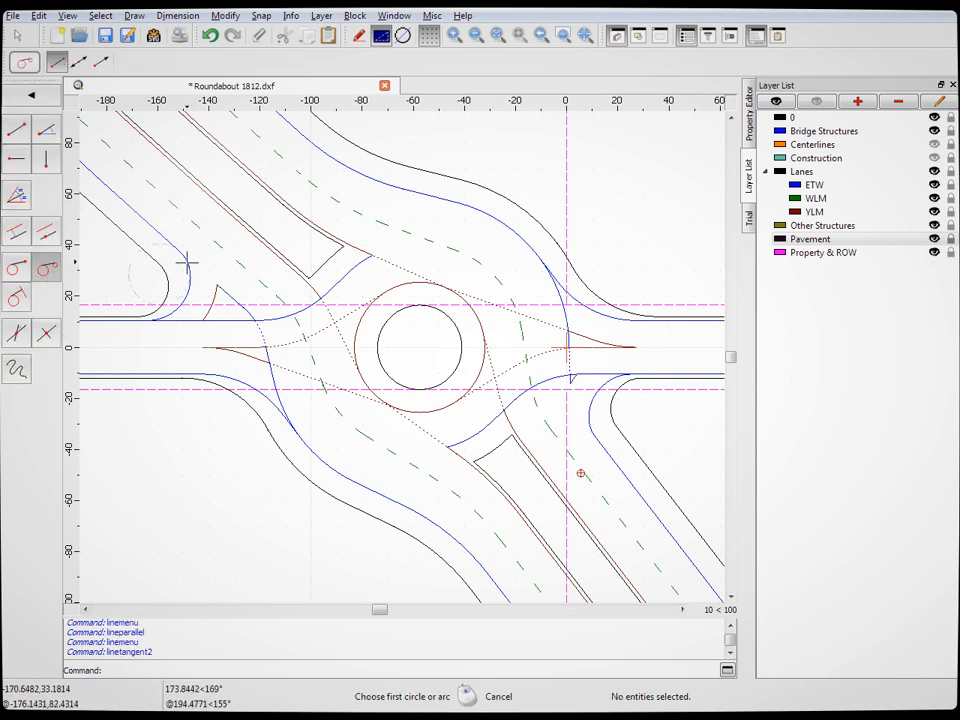
left_click(815, 185)
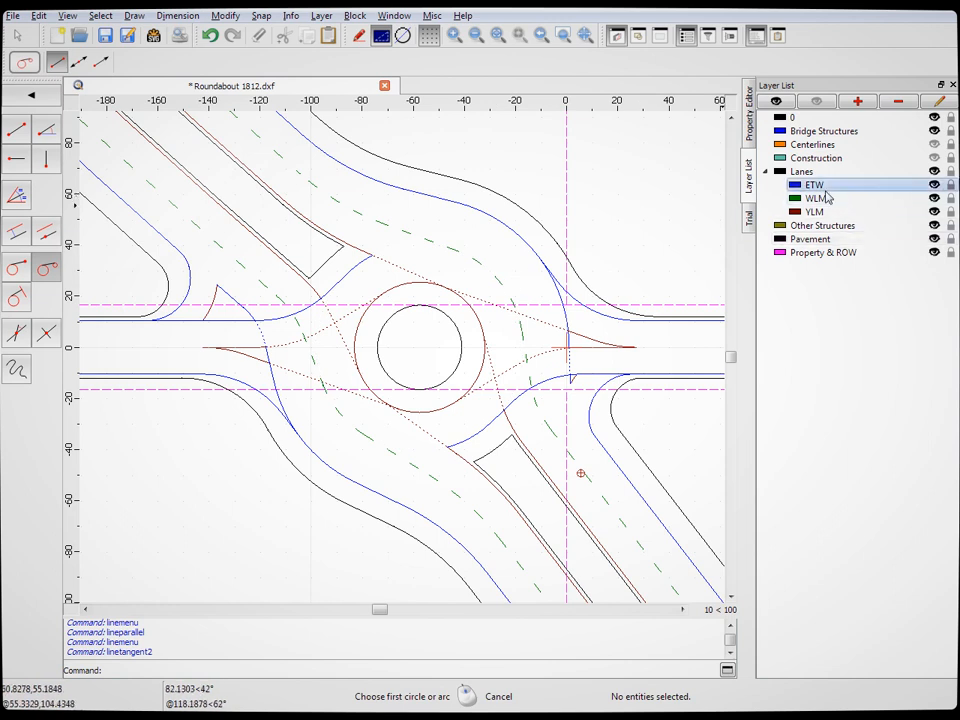
left_click(591, 313)
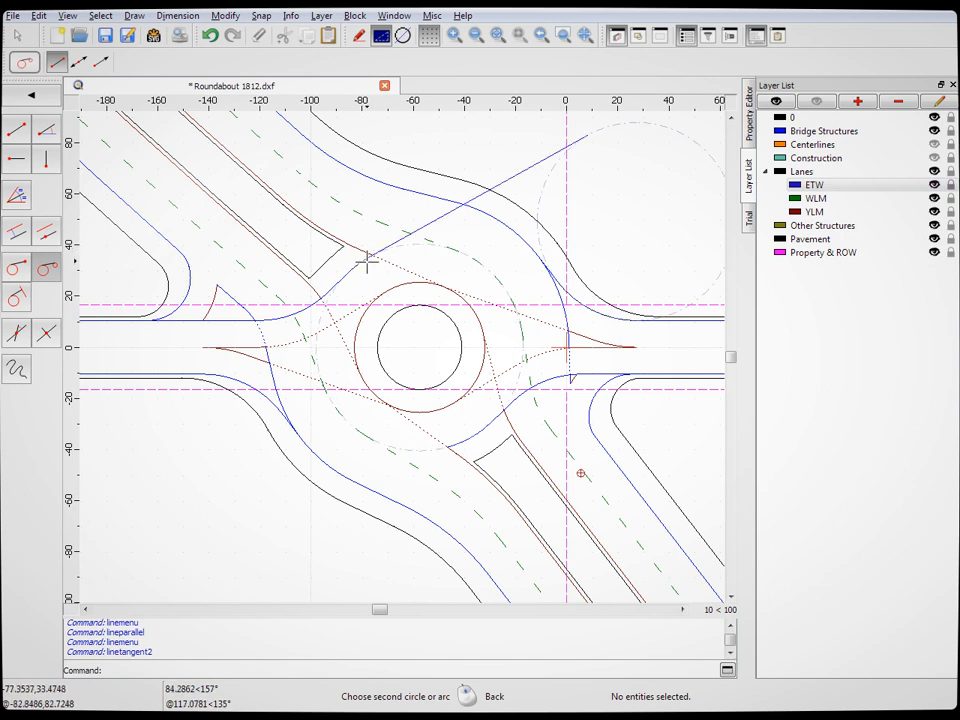
left_click(494, 279)
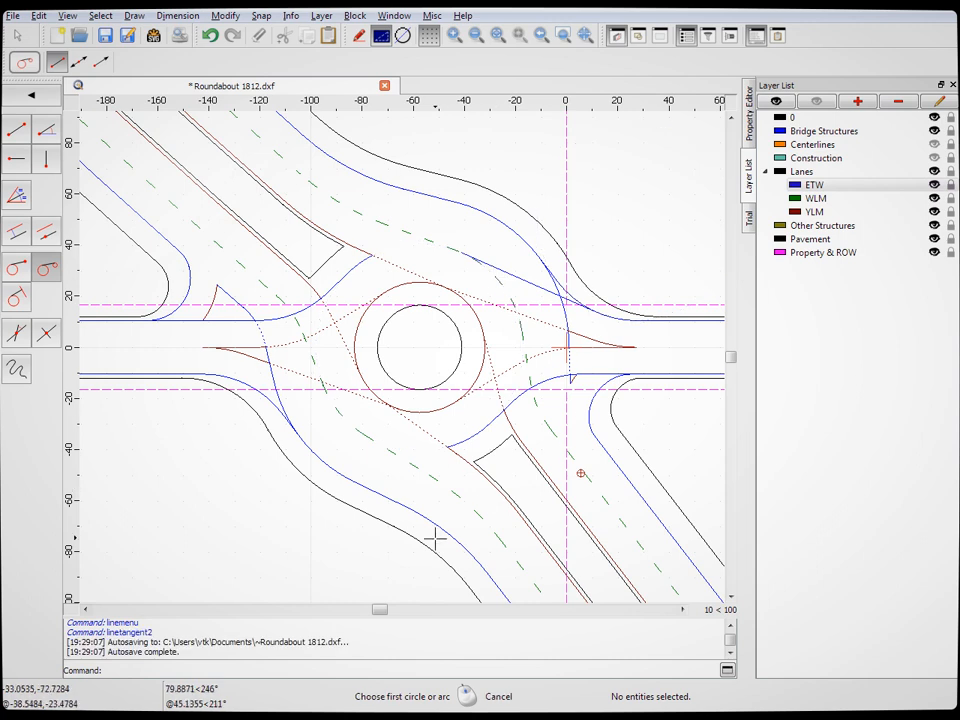
Draw the matching ETW tangent line from the southwestern corner curve to the roundabout's dashed southwestern lane arc
left_click(240, 383)
left_click(420, 476)
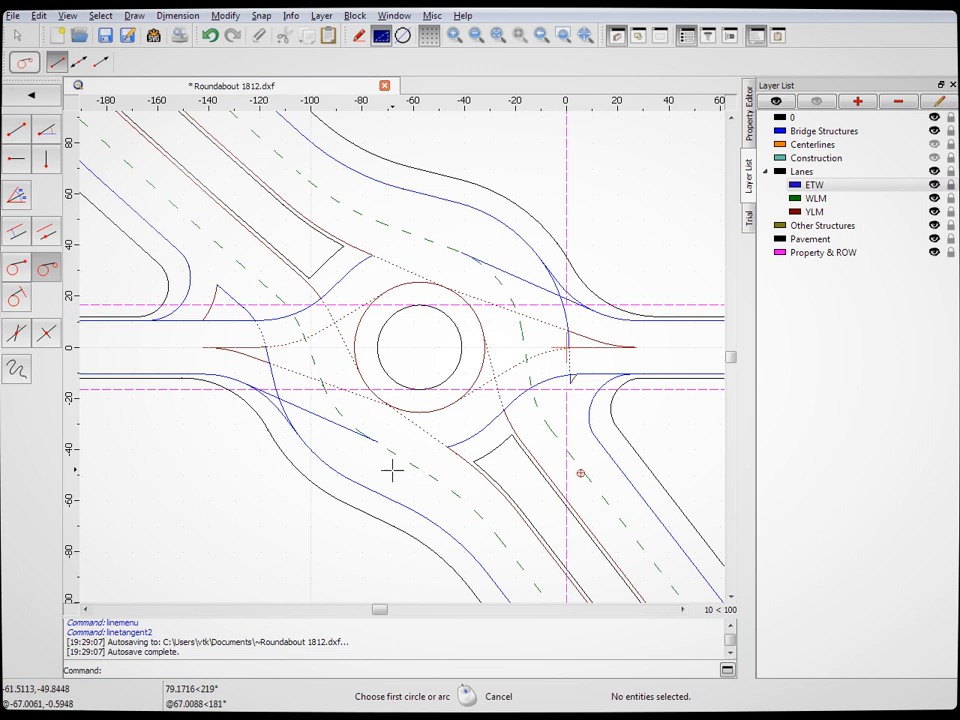
scroll(405, 474, "up", 6)
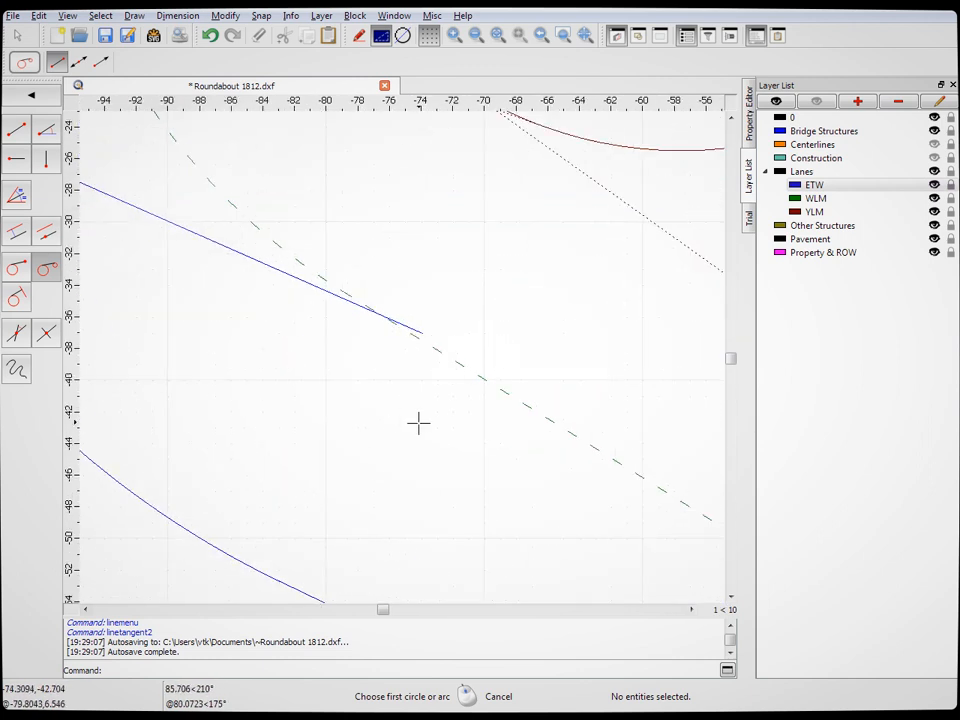
scroll(429, 429, "down", 4)
scroll(433, 428, "down", 3)
scroll(461, 422, "up", 2)
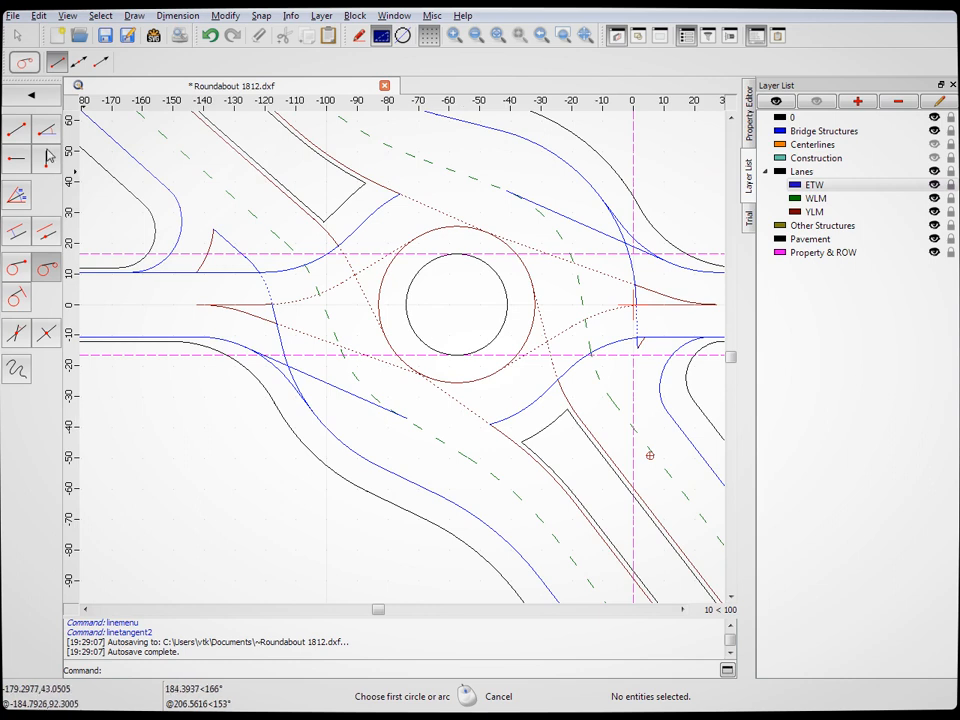
Draw an ETW arc about the roundabout's centre from the southwestern tangent line's end to the end of the southern ETW curve
left_click(48, 97)
left_click(12, 137)
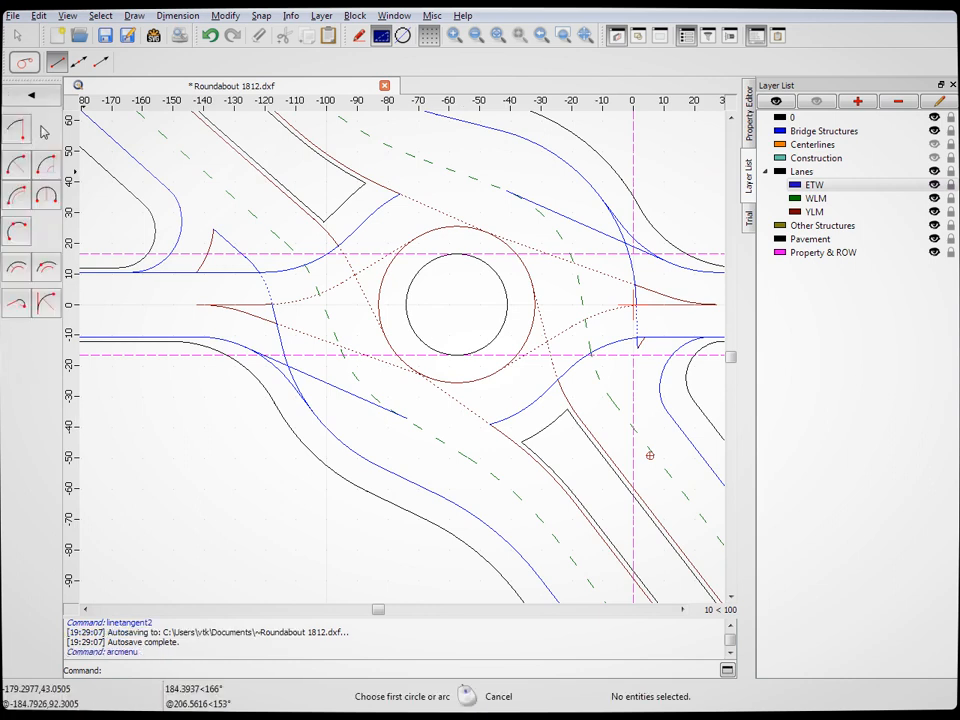
left_click(19, 135)
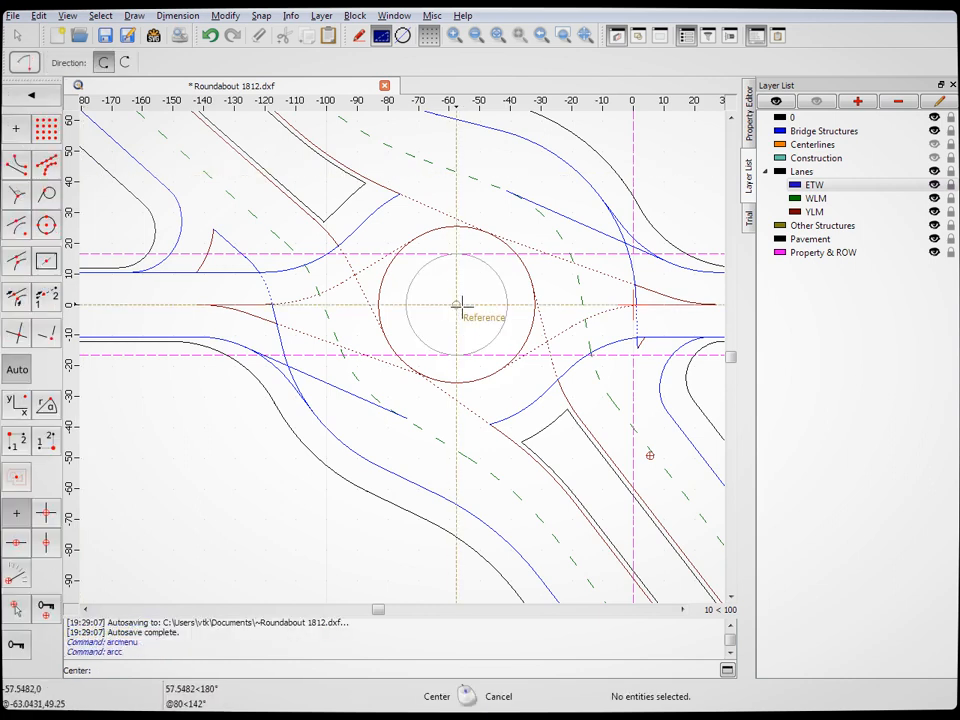
left_click(24, 229)
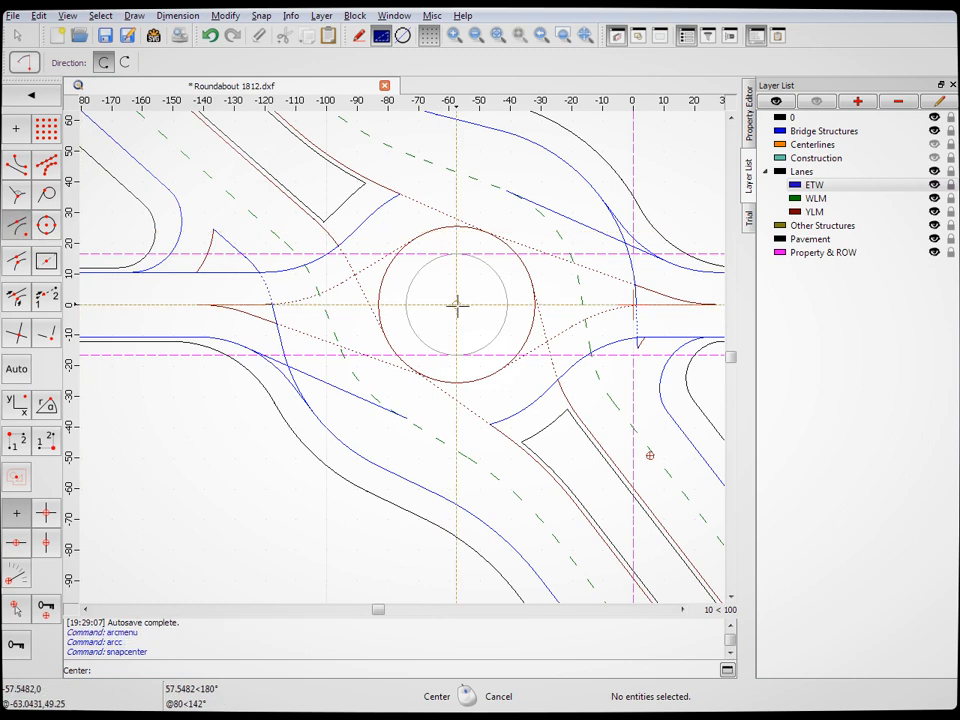
left_click(456, 304)
left_click(16, 165)
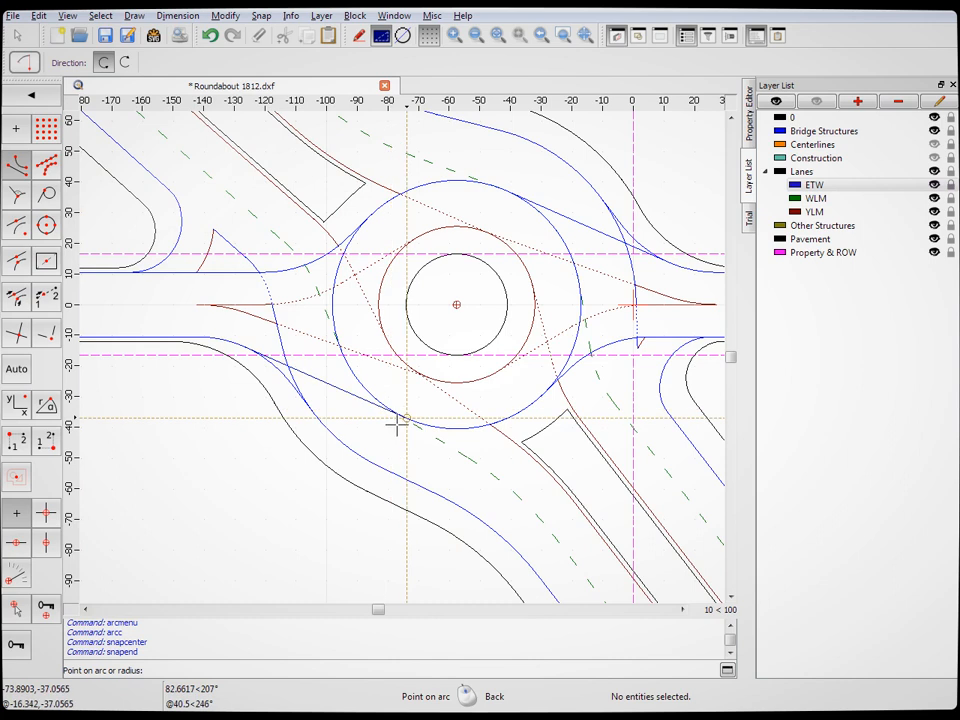
scroll(397, 424, "up", 4)
left_click(435, 402)
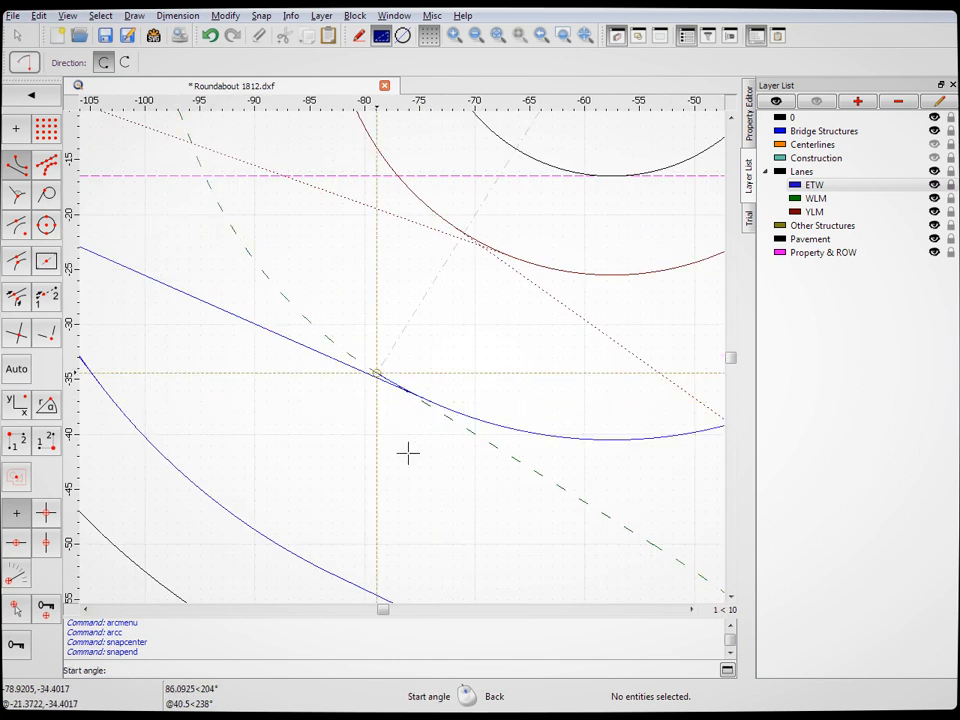
left_click(435, 402)
scroll(630, 444, "down", 4)
left_click(674, 437)
Draw an ETW arc about the roundabout's centre from the northeastern tangent line's end to the end of the northern ETW curve
scroll(516, 493, "down", 5)
scroll(594, 386, "up", 3)
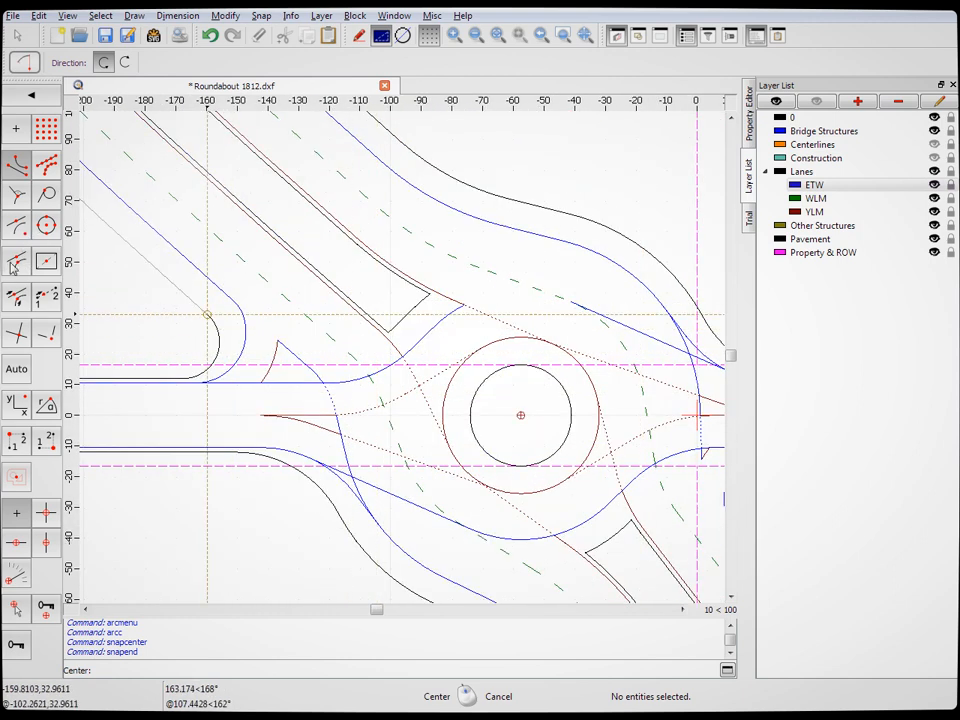
left_click(18, 232)
left_click(531, 414)
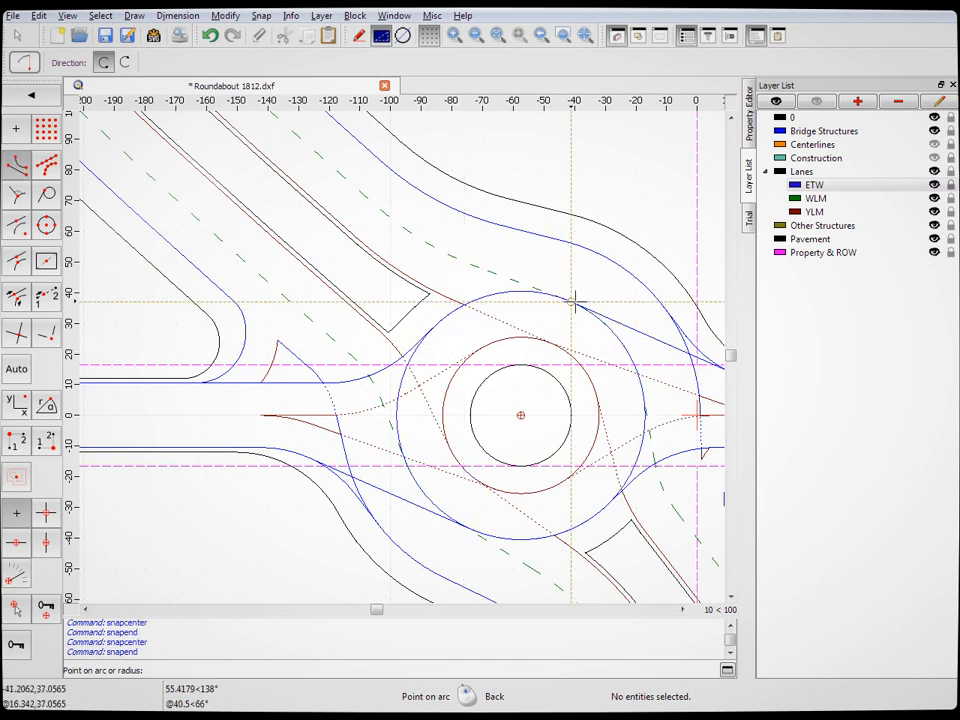
scroll(575, 300, "up", 5)
scroll(575, 300, "up", 2)
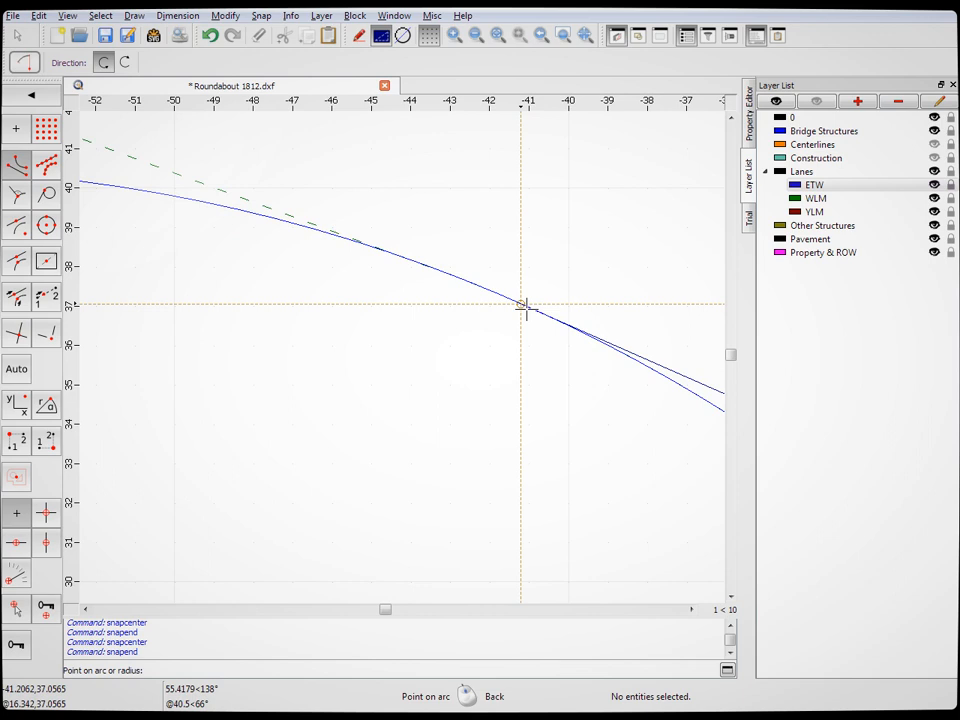
left_click(526, 310)
scroll(467, 431, "down", 6)
left_click(487, 403)
scroll(321, 414, "down", 3)
scroll(133, 476, "up", 4)
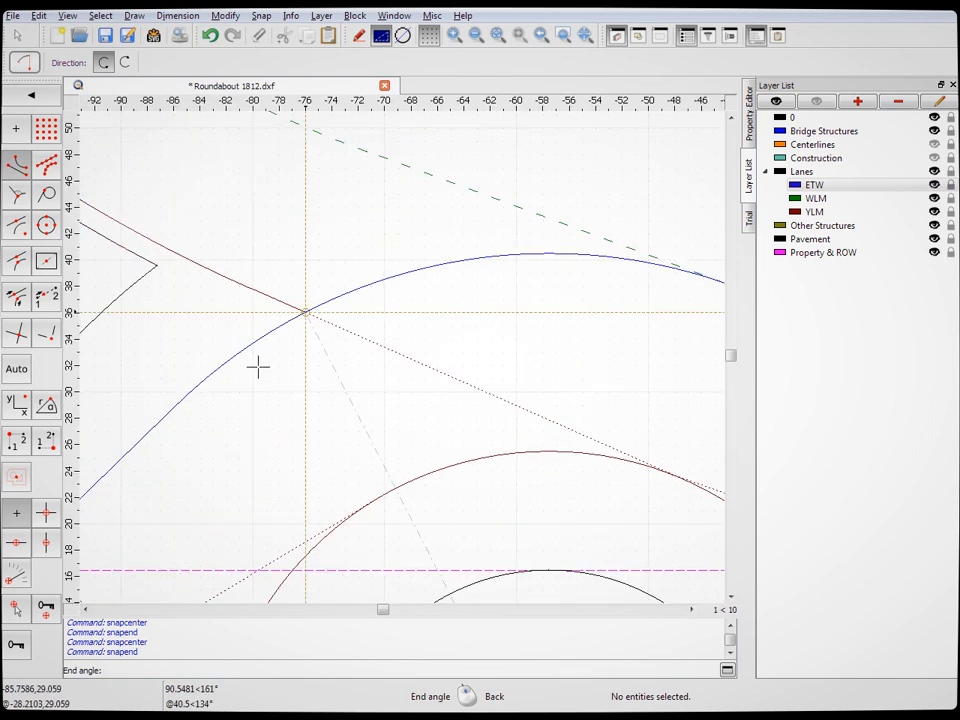
left_click(307, 316)
scroll(390, 386, "down", 6)
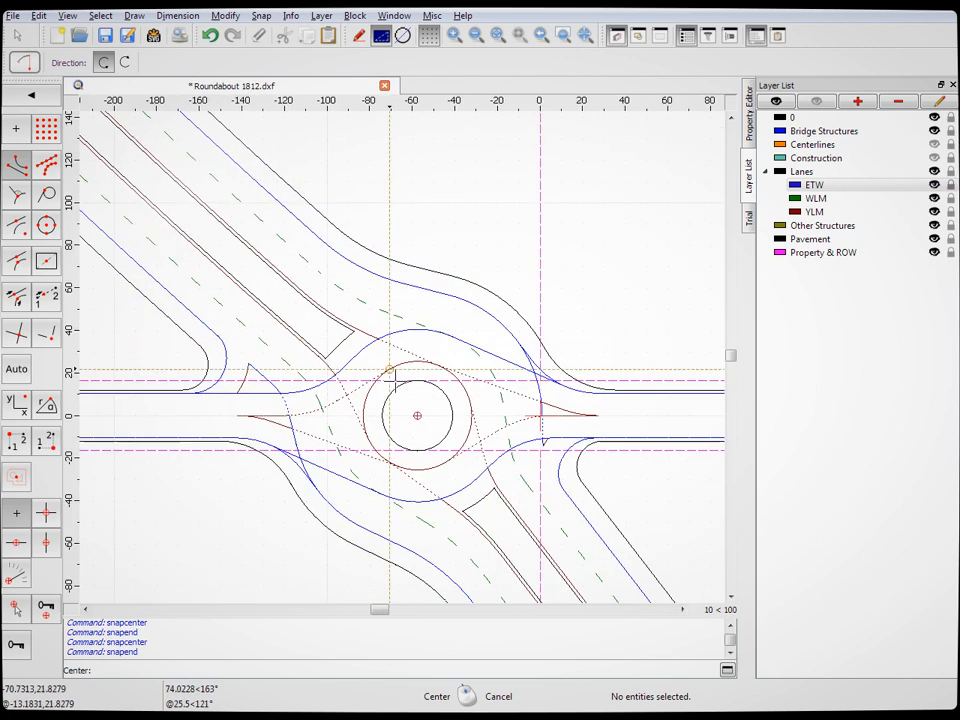
Change the two new ETW tangent lines and two connecting arcs to a dotted linetype
left_click(17, 35)
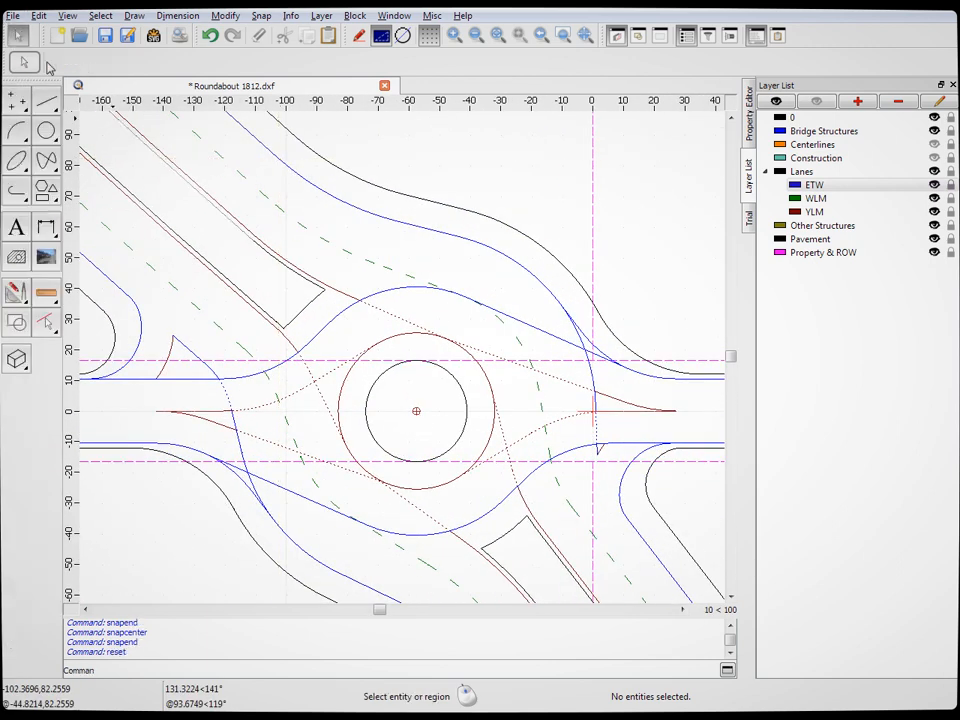
left_click(440, 291)
left_click(535, 329)
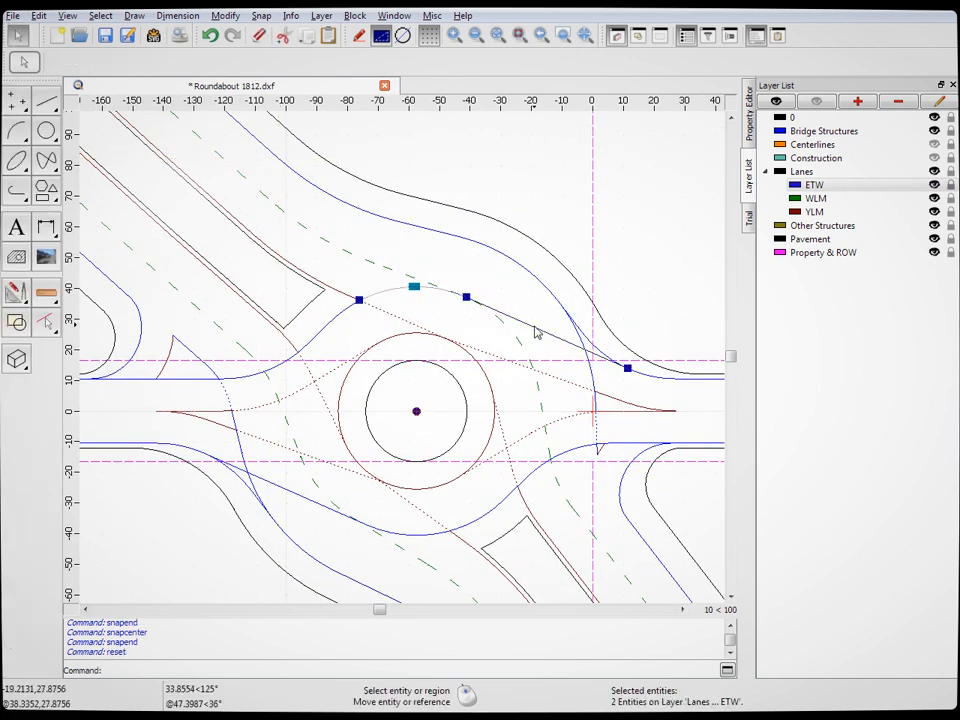
left_click(288, 494)
left_click(405, 535)
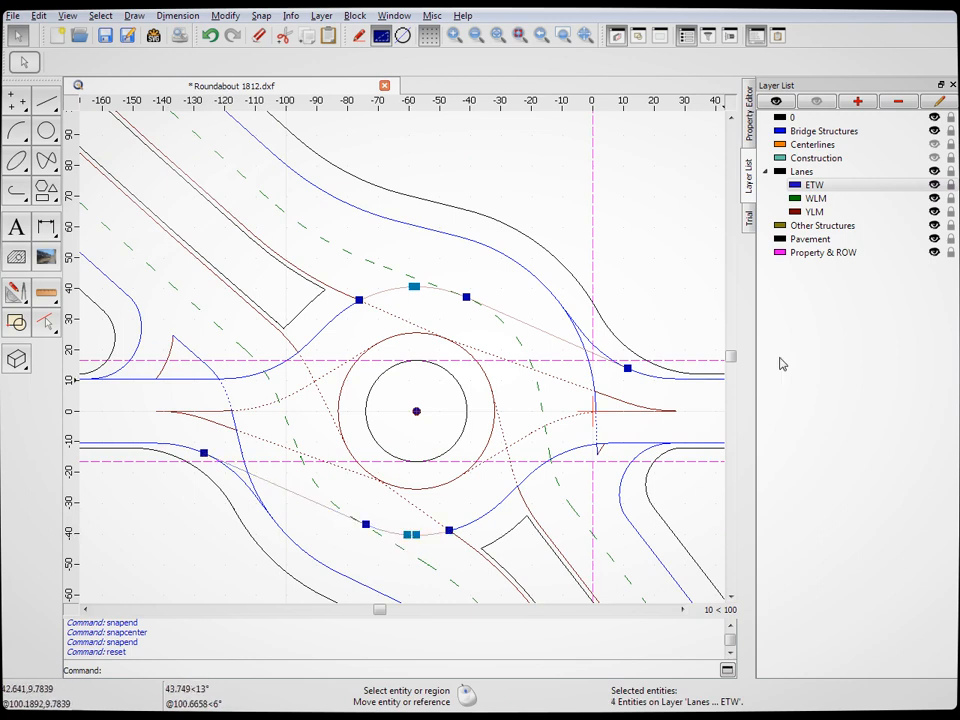
left_click(748, 112)
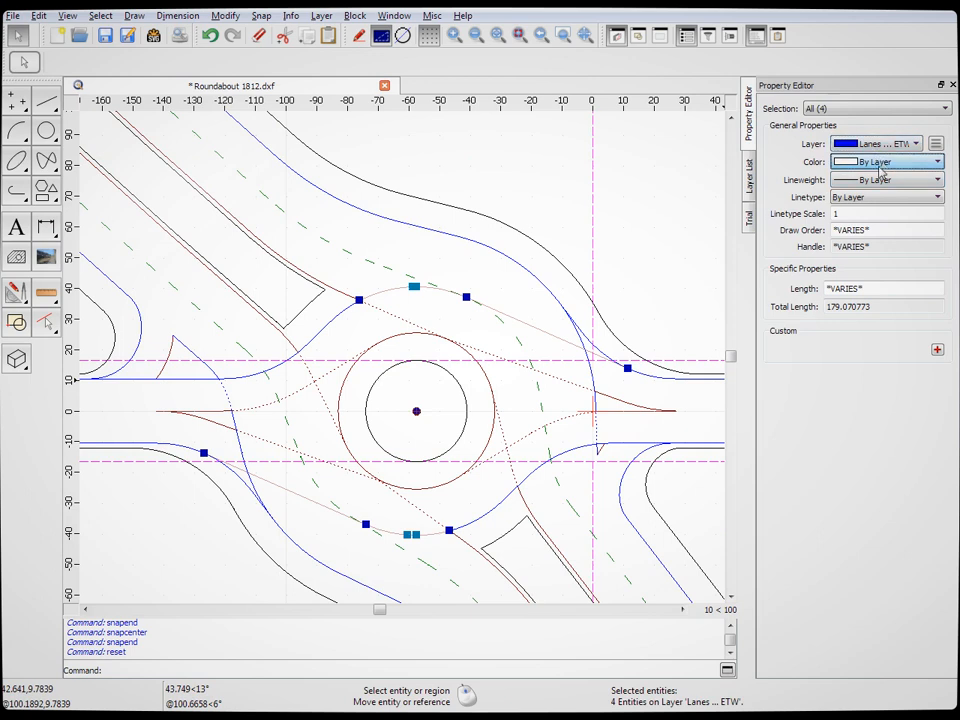
left_click(873, 198)
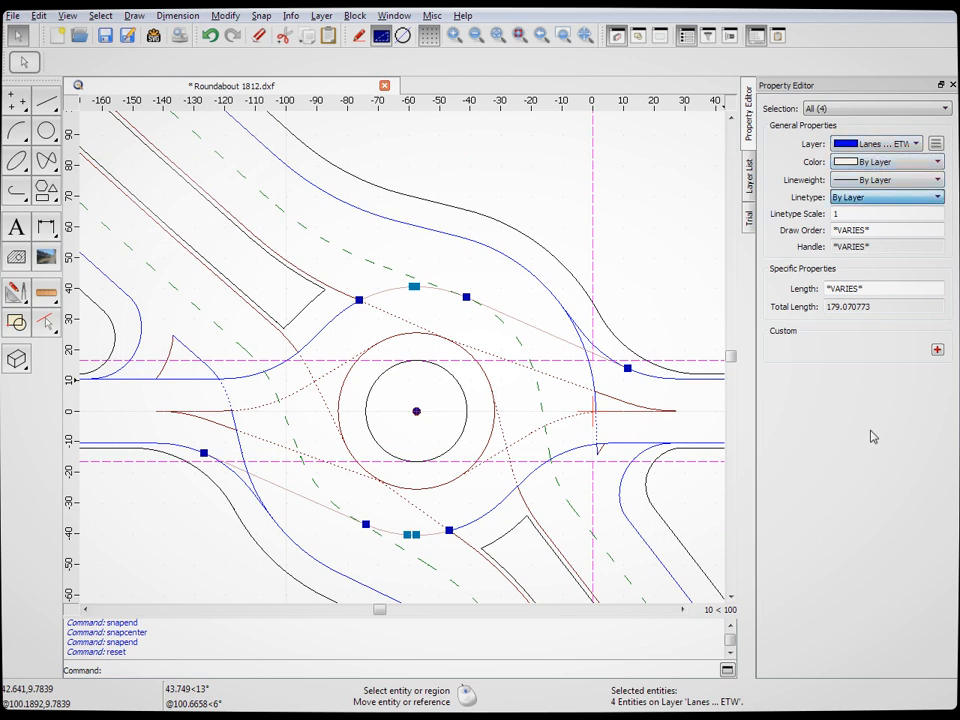
key("Escape")
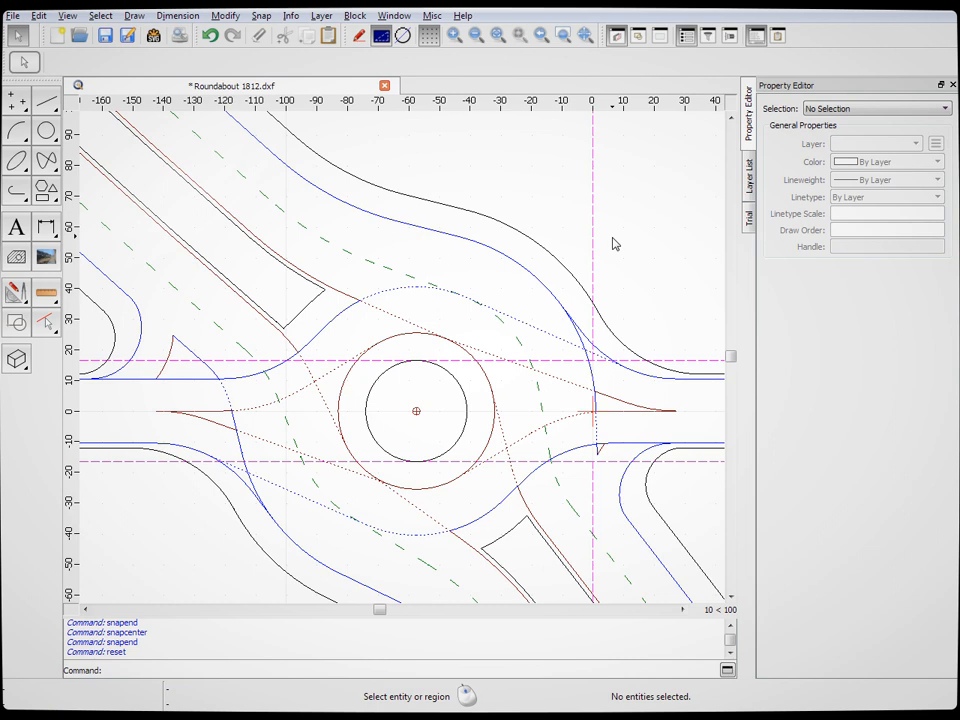
Make the Centerlines layer visible
scroll(406, 414, "down", 5)
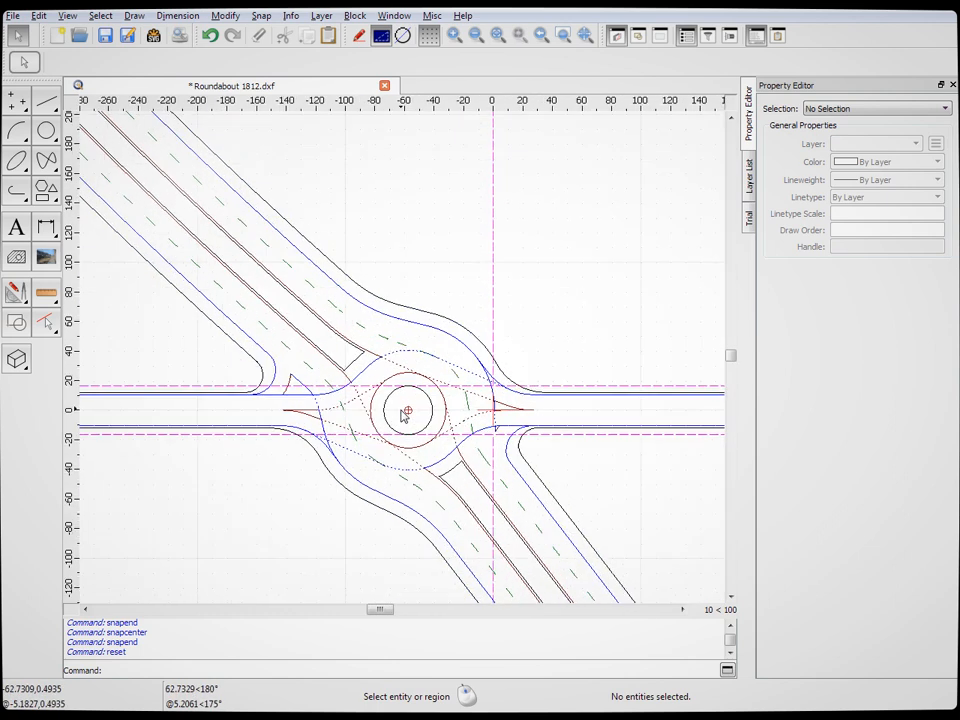
scroll(406, 414, "up", 2)
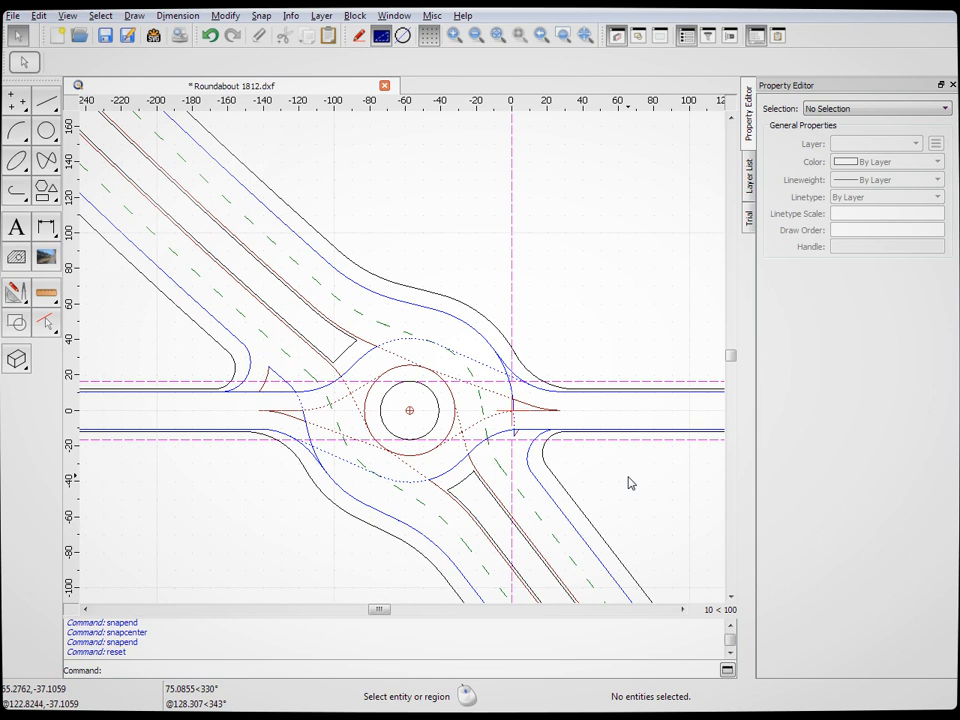
left_click(46, 101)
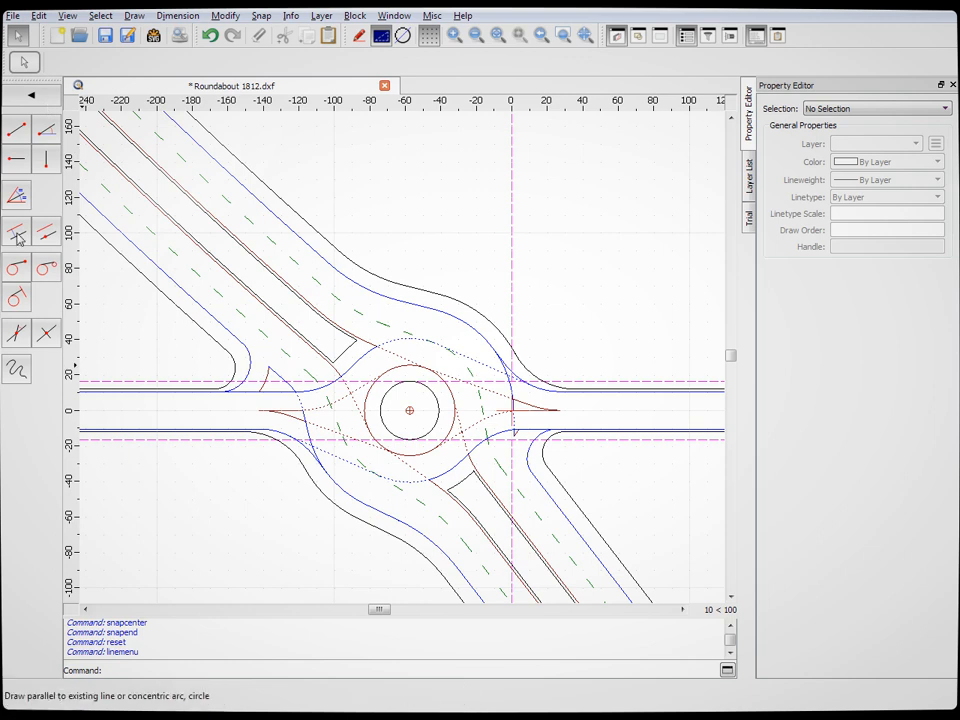
left_click(753, 176)
left_click(934, 145)
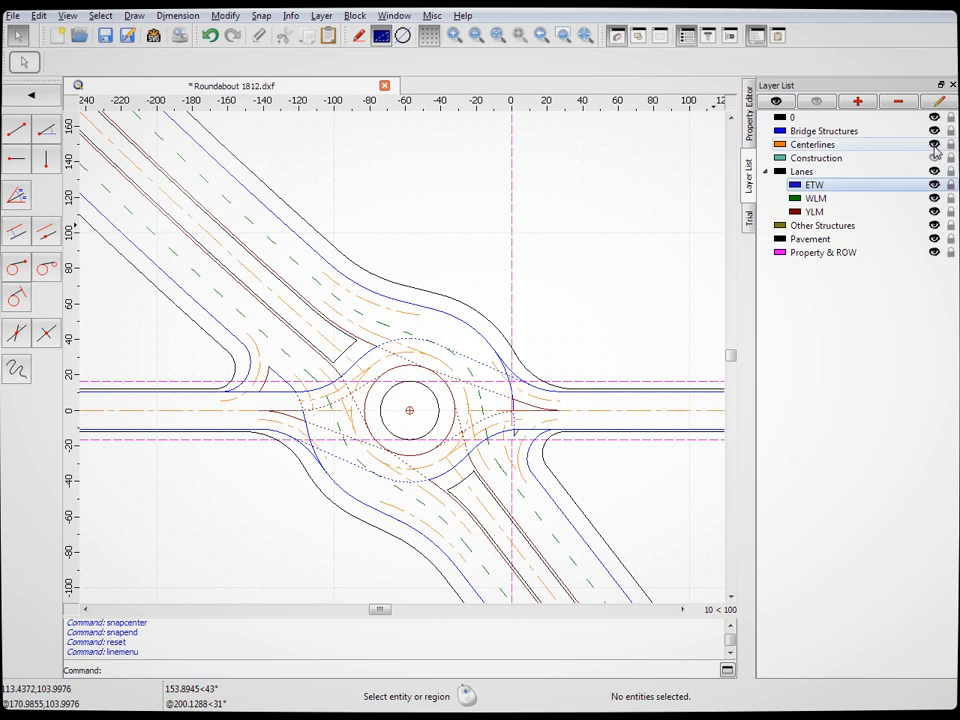
Offset the curved road centerline near the northern property line by 49.5 to both sides on the Property & ROW layer
left_click(16, 231)
scroll(617, 279, "down", 8)
scroll(485, 490, "down", 4)
scroll(416, 143, "up", 3)
scroll(440, 280, "down", 2)
scroll(454, 231, "up", 8)
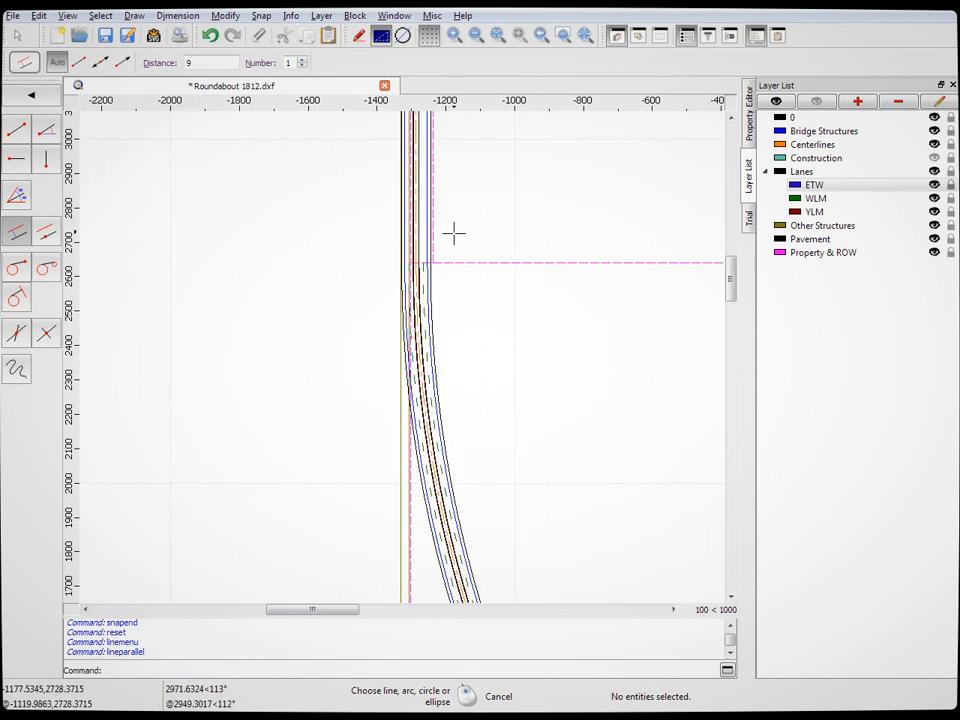
scroll(512, 169, "up", 4)
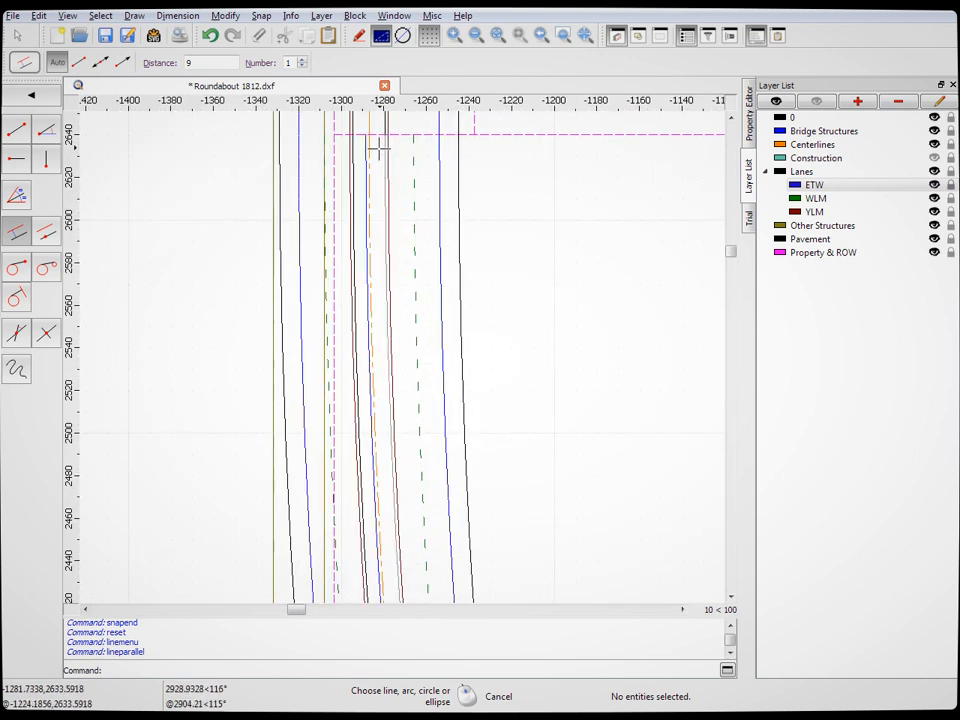
double_click(185, 62)
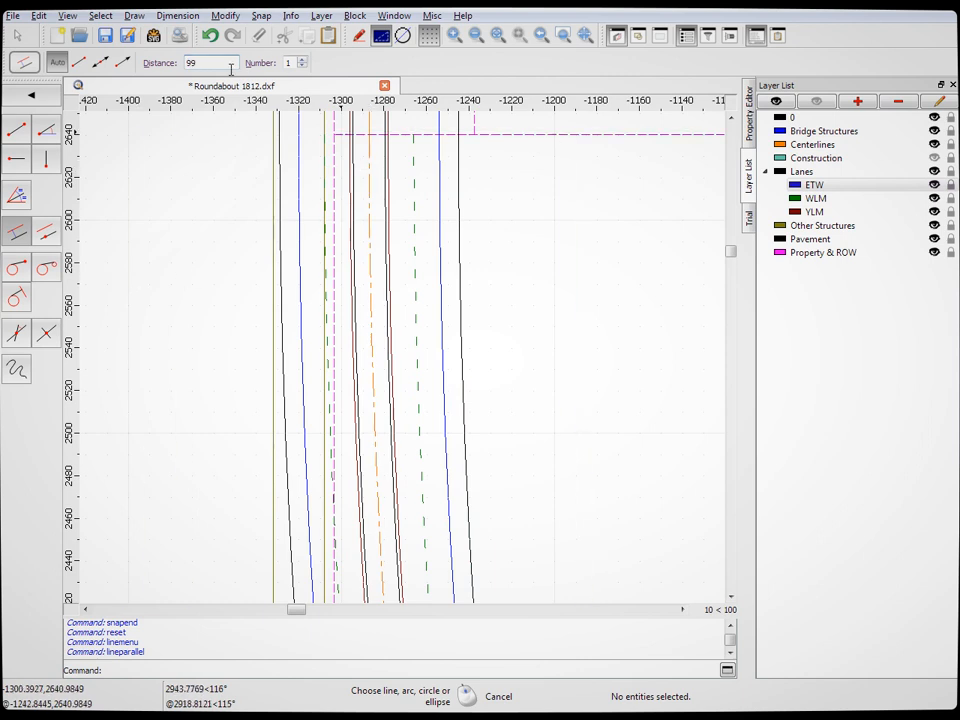
type("9.5")
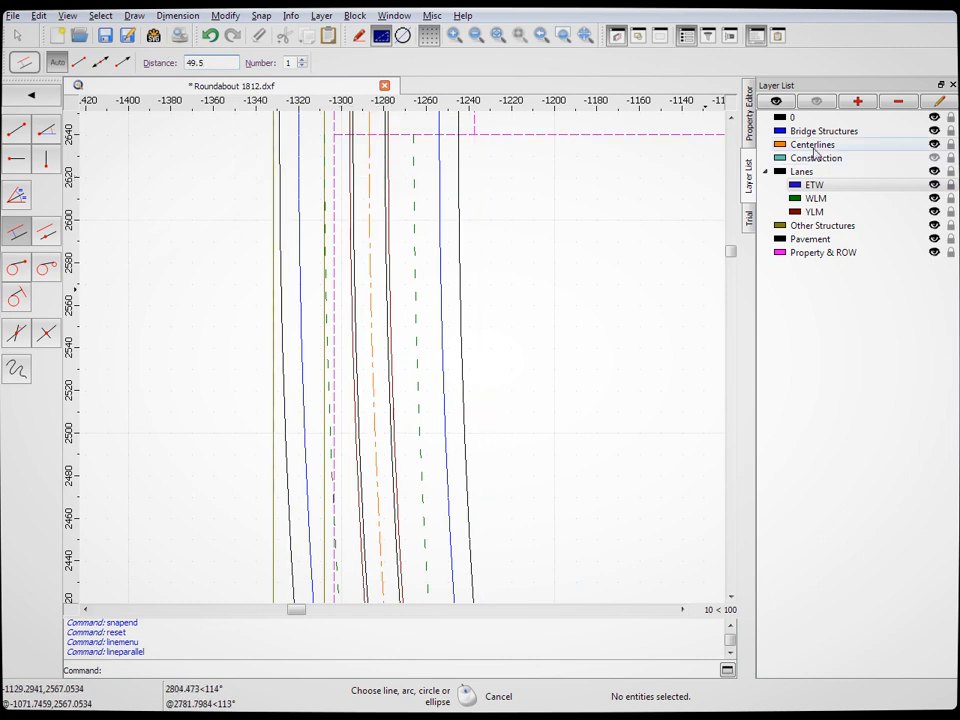
left_click(823, 253)
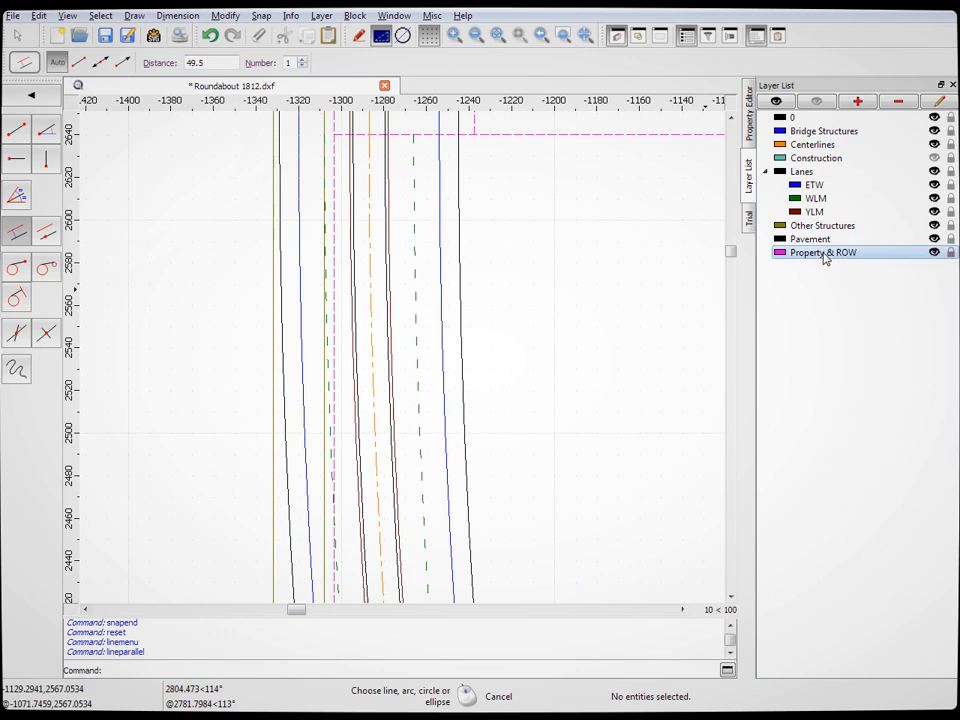
left_click(373, 190)
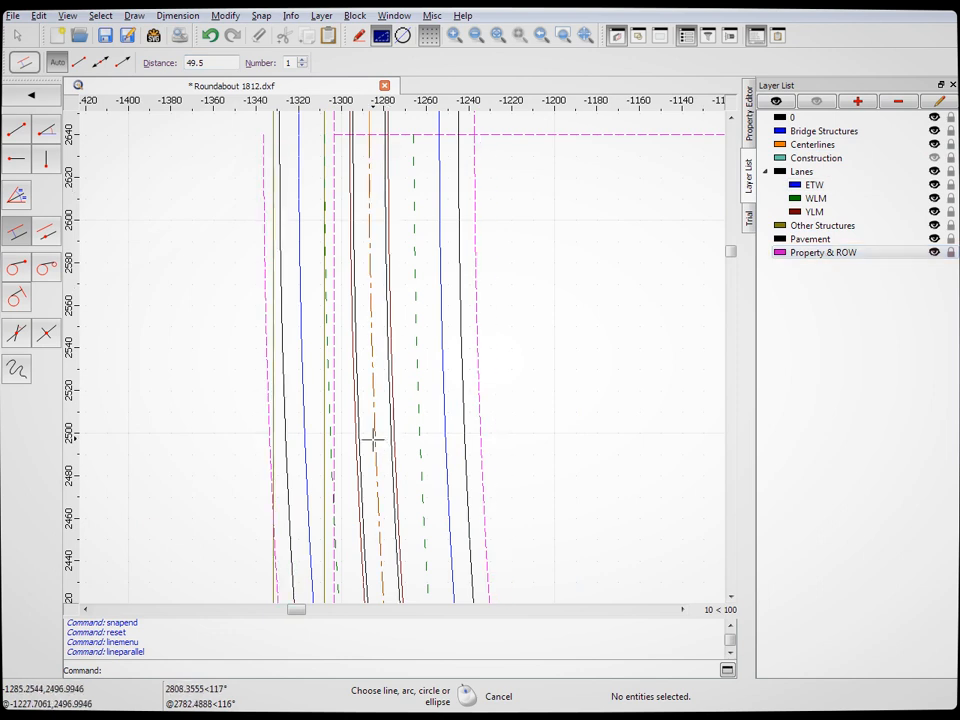
Examine the new right-of-way lines along the curved road, the side-road junction and the area around the roundabout
scroll(386, 418, "down", 12)
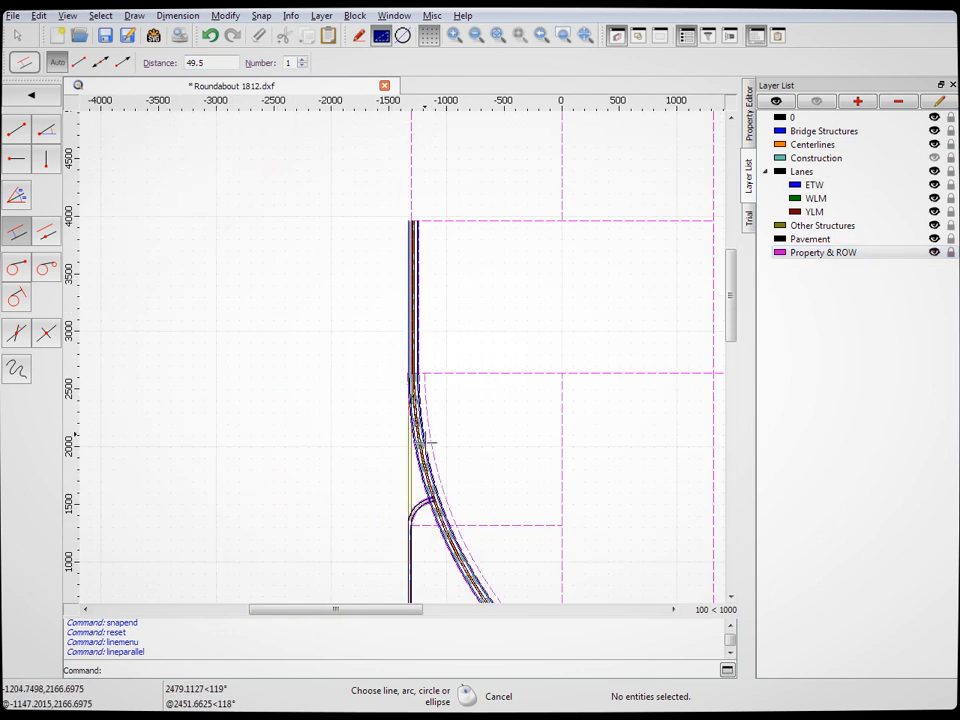
scroll(471, 315, "up", 6)
scroll(467, 296, "down", 2)
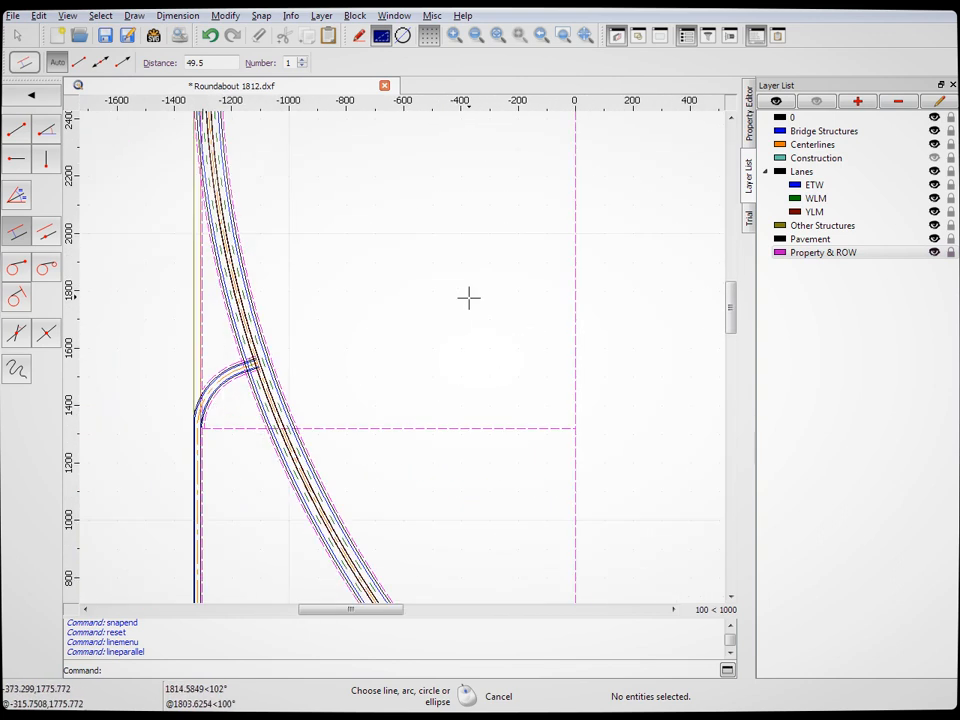
scroll(215, 392, "up", 5)
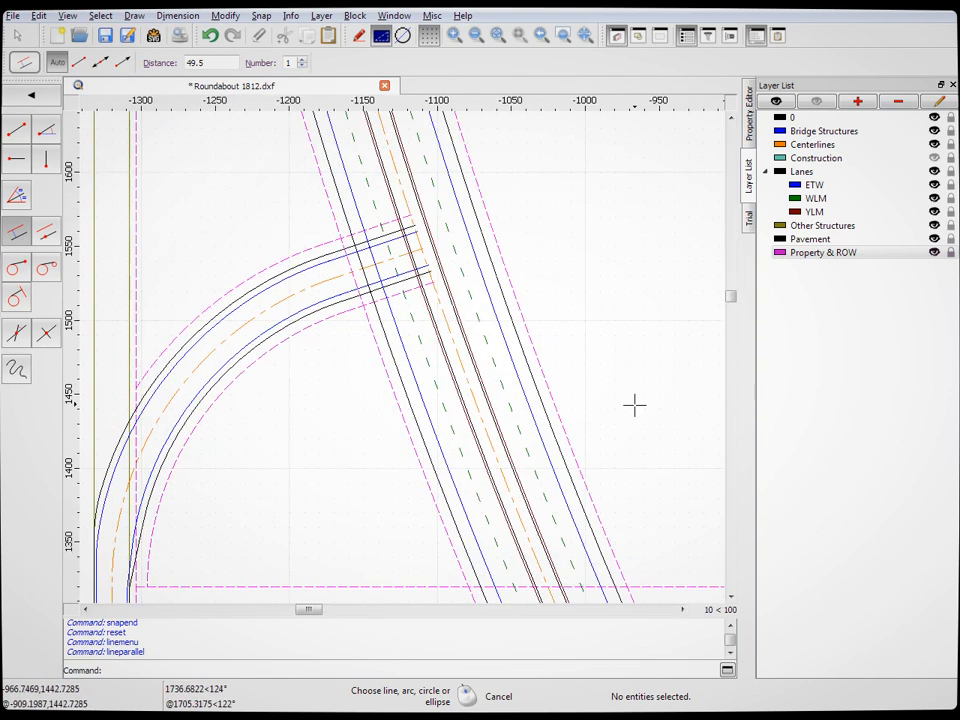
scroll(560, 210, "down", 8)
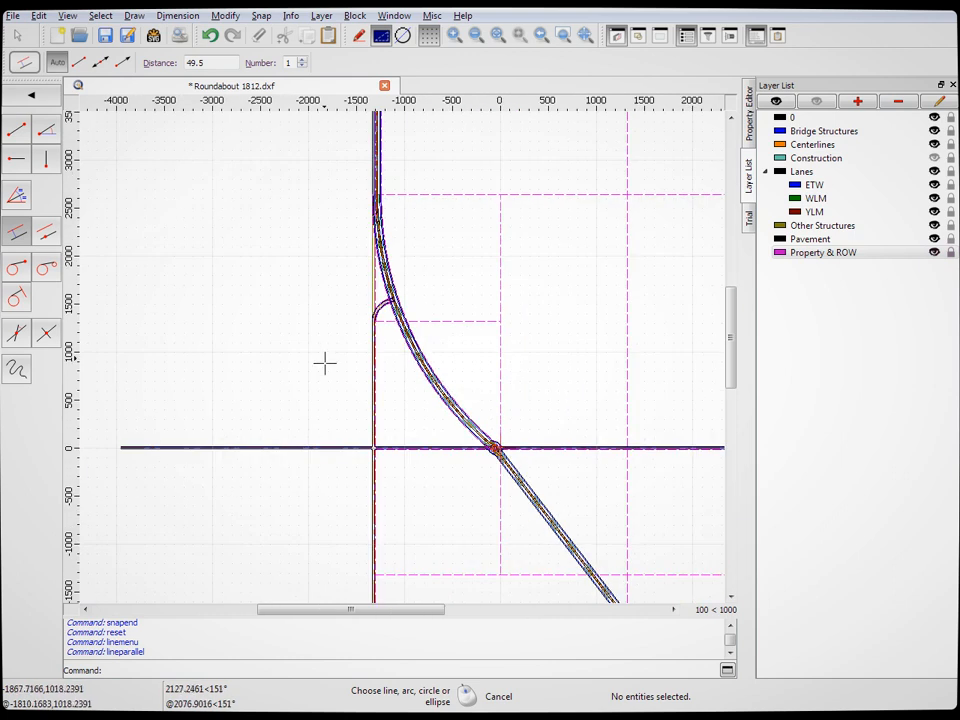
scroll(465, 403, "up", 10)
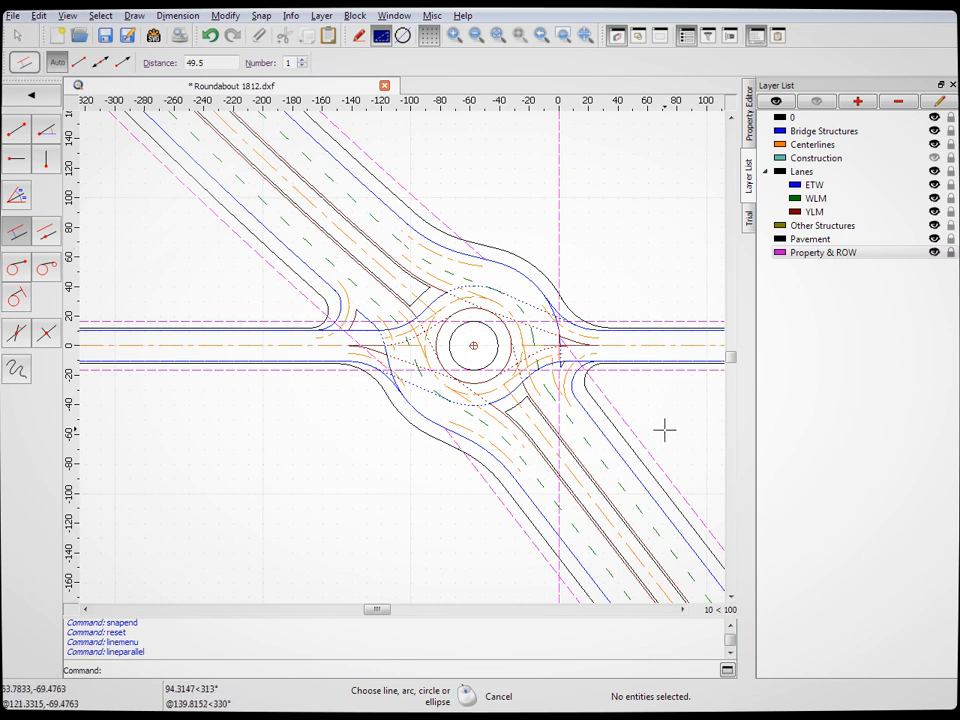
scroll(655, 405, "down", 4)
scroll(652, 389, "up", 5)
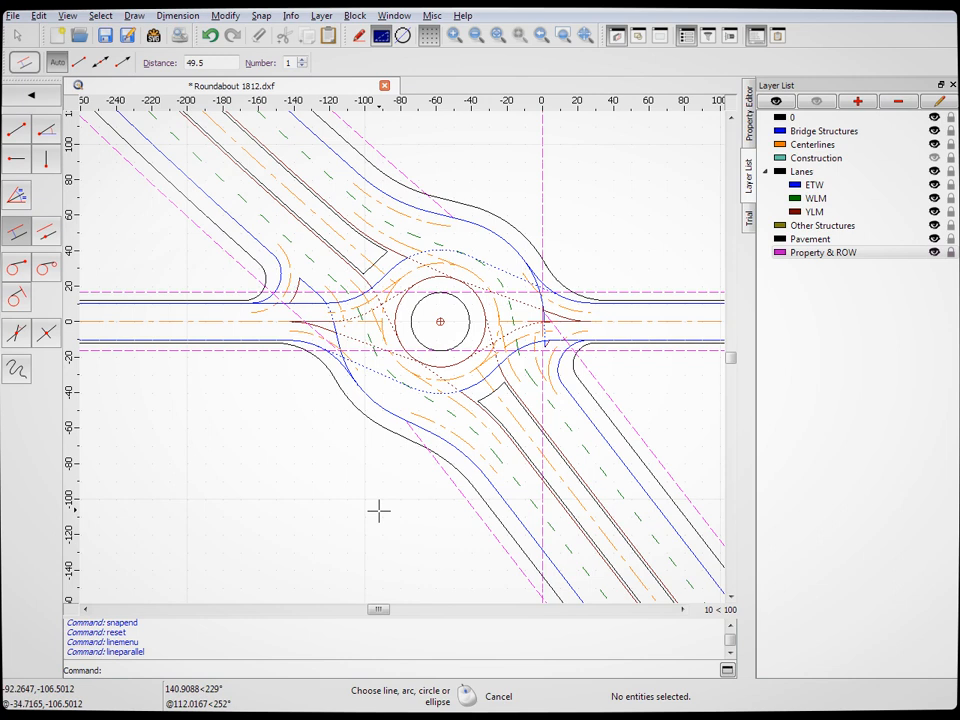
scroll(193, 268, "up", 5)
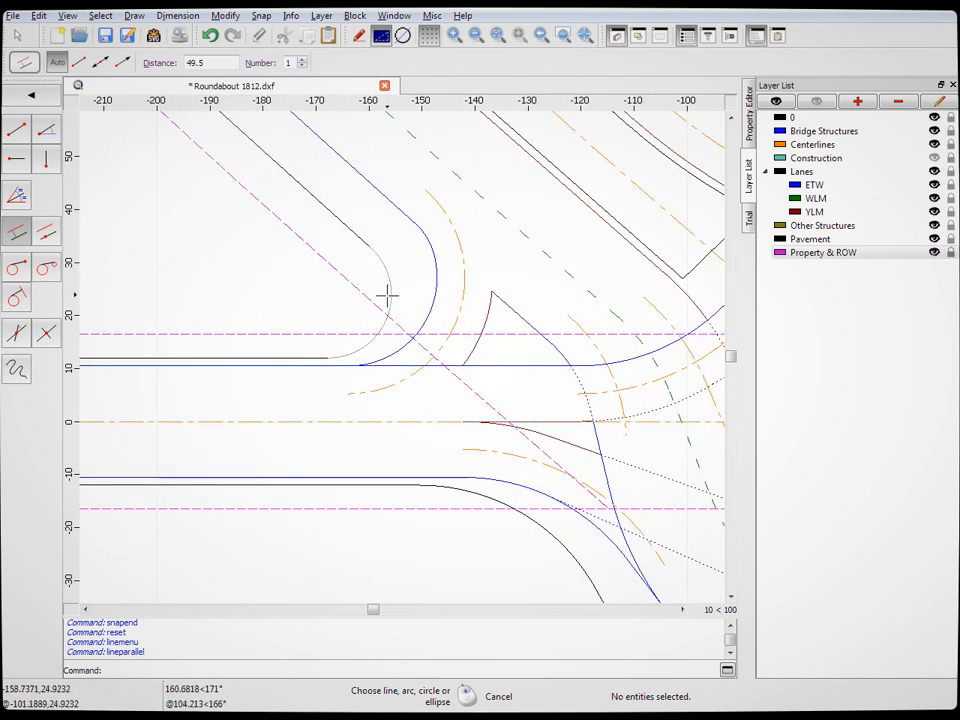
double_click(214, 62)
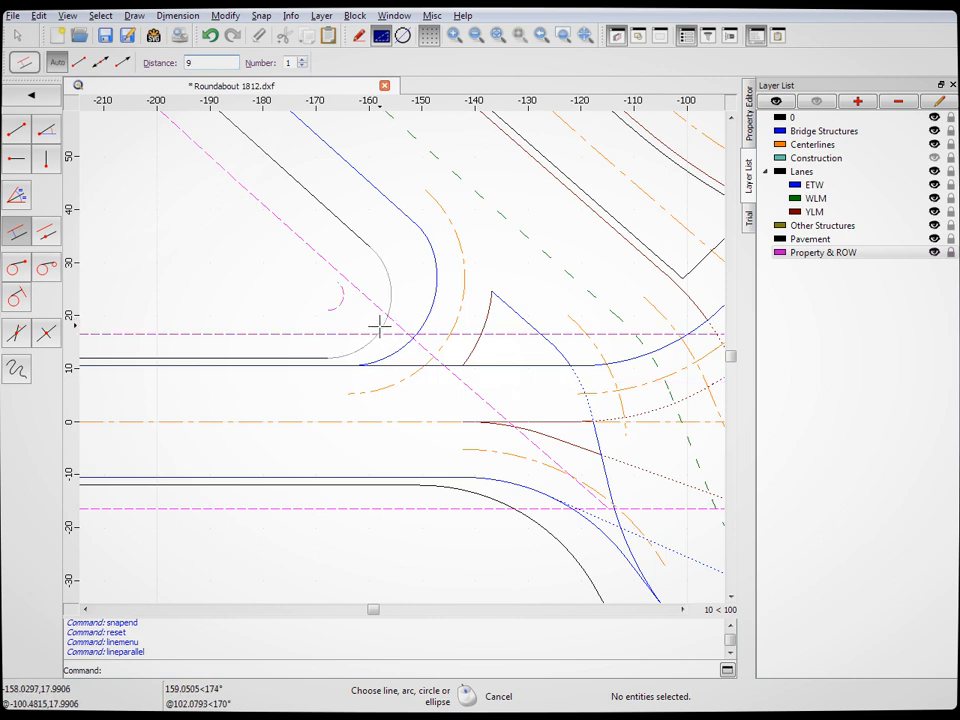
scroll(372, 325, "down", 5)
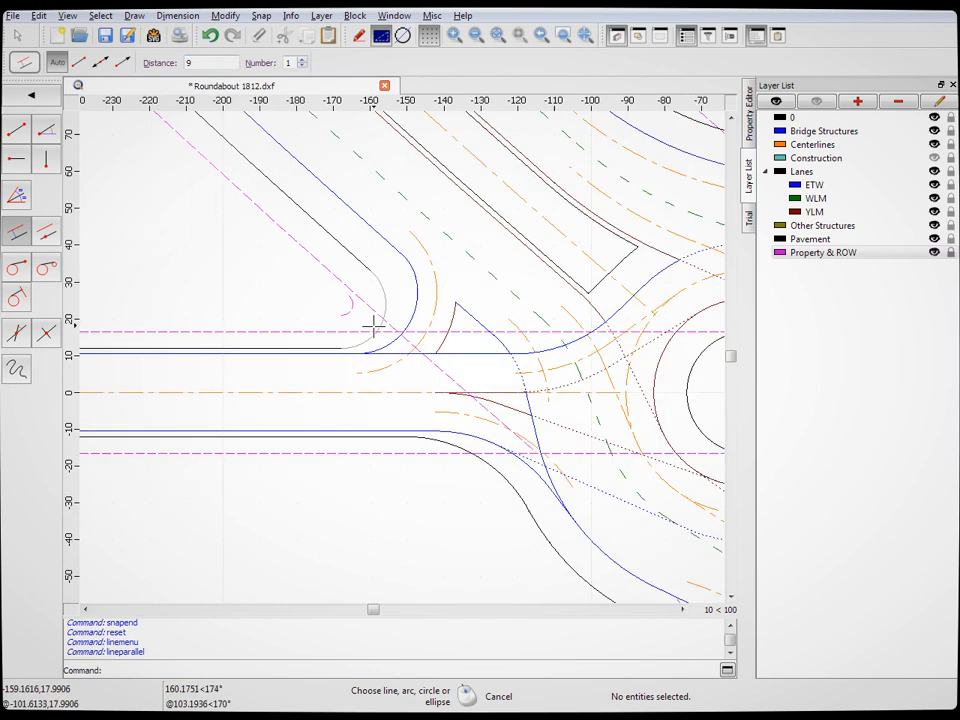
scroll(370, 324, "up", 2)
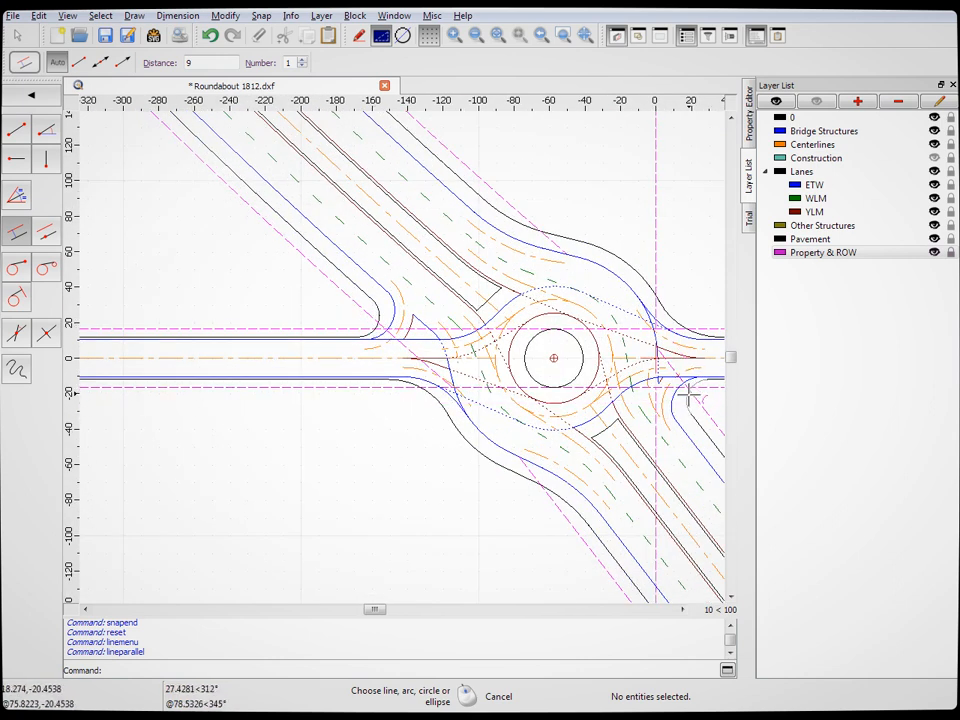
double_click(188, 62)
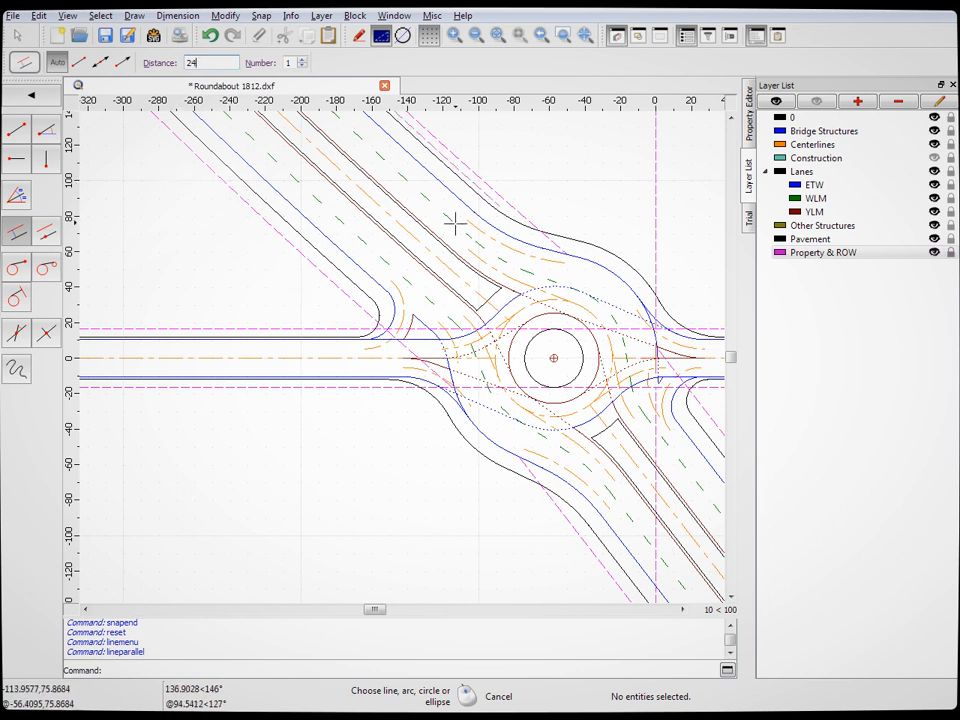
Try an untrimmed rounding of radius 24 between the right-of-way lines at the corner northwest of the roundabout
left_click(231, 13)
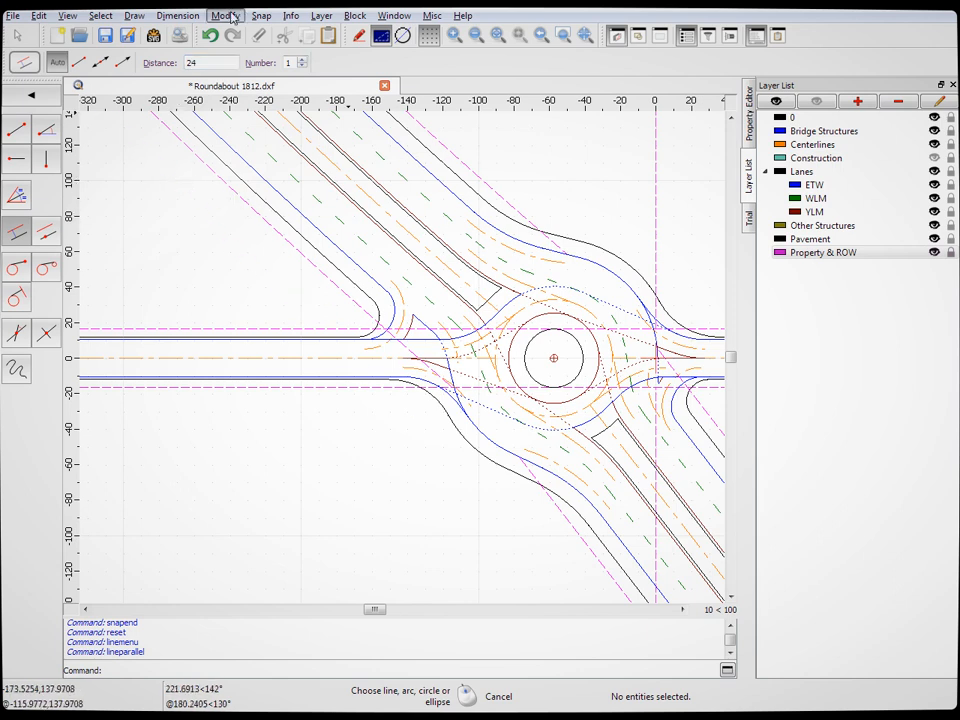
left_click(256, 335)
left_click_drag(156, 64, 103, 53)
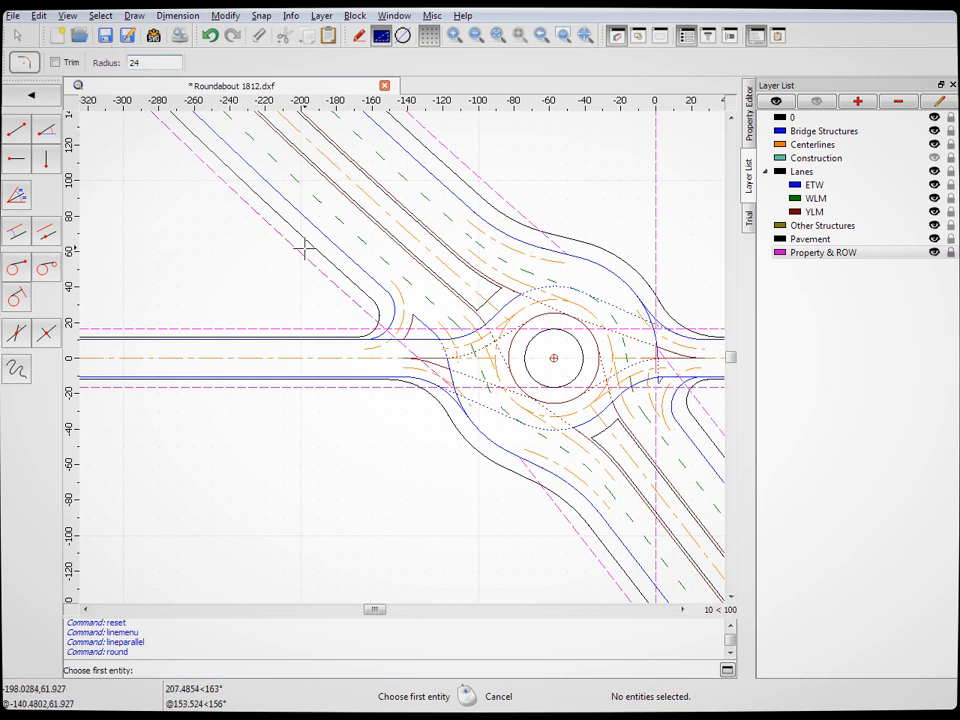
left_click(330, 332)
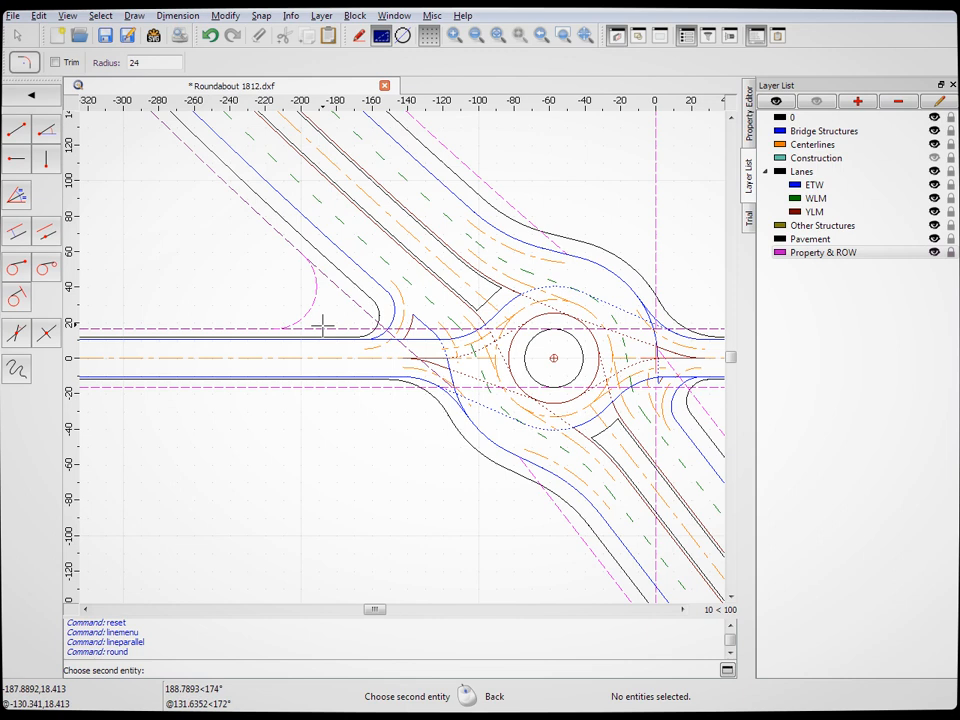
right_click(323, 323)
Round the corner between the northwest road's southwestern right-of-way line and the west road's northern one with radius 6, untrimmed
left_click_drag(140, 63, 115, 65)
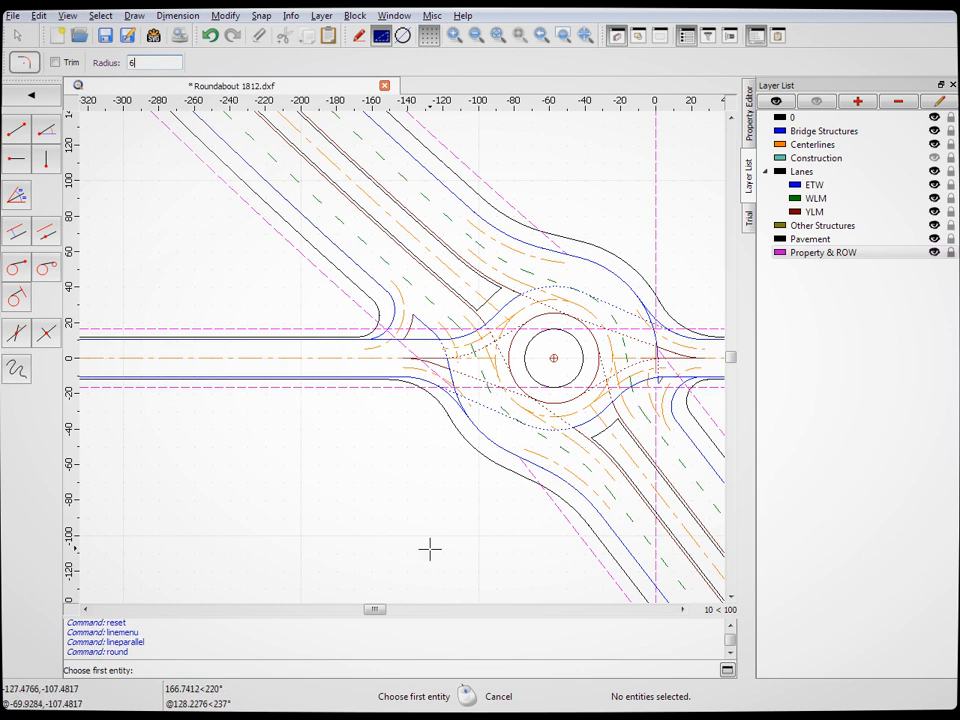
scroll(368, 302, "down", 5)
scroll(283, 263, "up", 5)
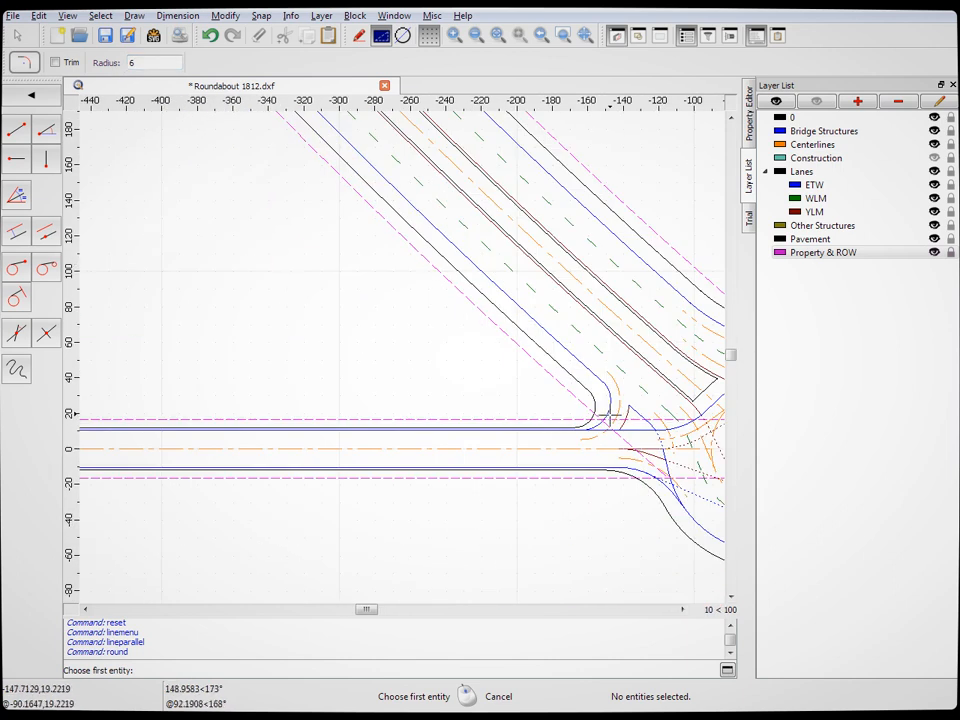
scroll(625, 424, "up", 5)
left_click(488, 353)
left_click(424, 404)
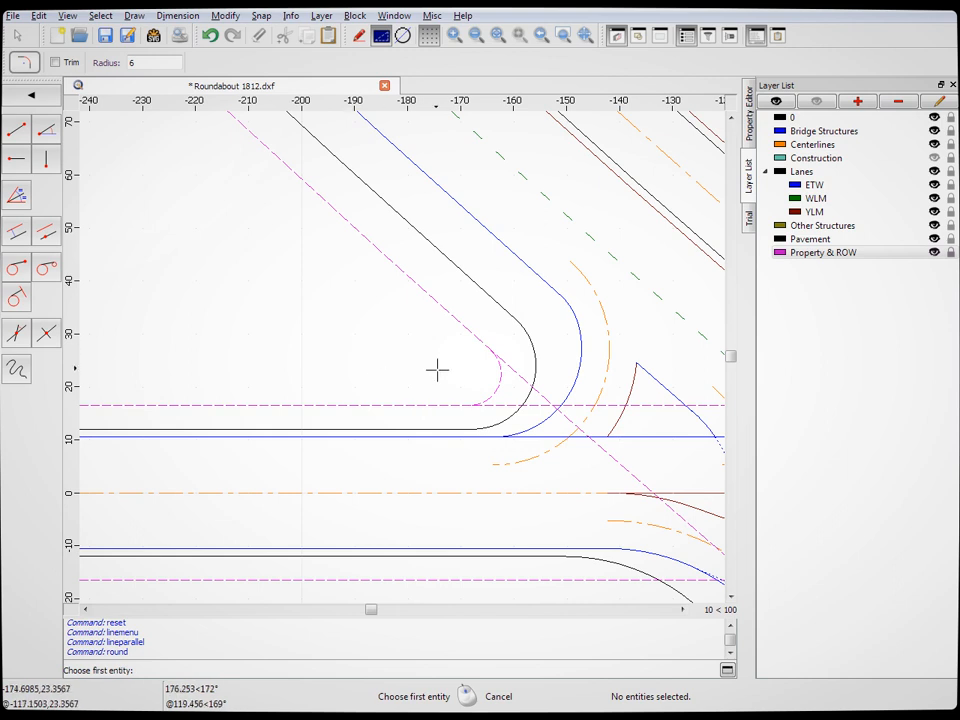
Round the corner between the southeast road's northeastern right-of-way line and the east road's southern one with radius 6, untrimmed
scroll(400, 310, "down", 10)
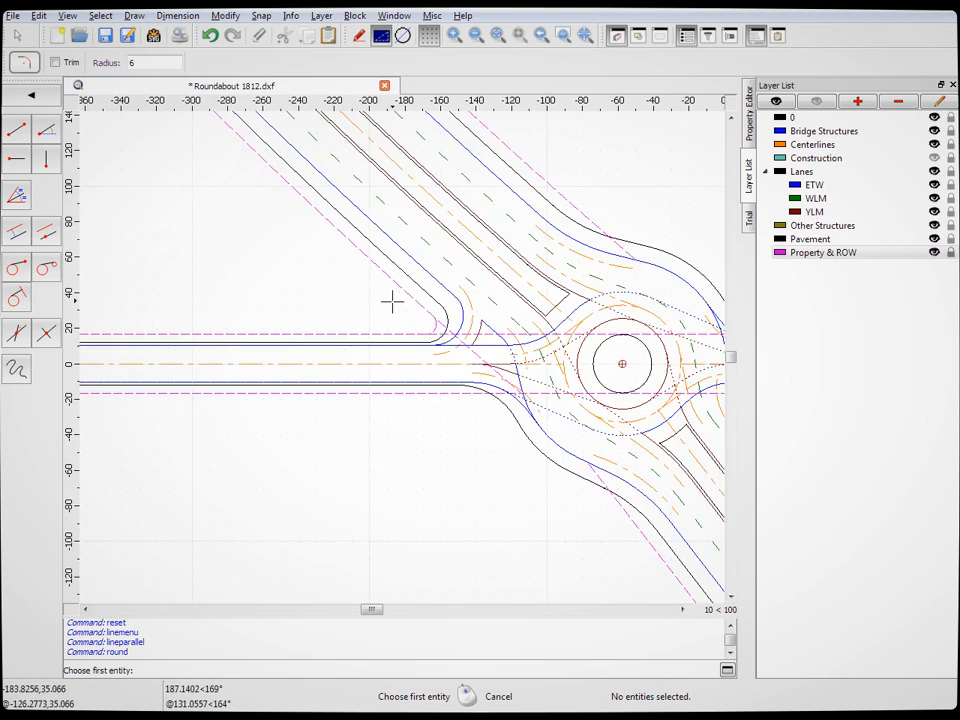
scroll(542, 339, "up", 4)
scroll(456, 317, "up", 3)
left_click(459, 342)
left_click(482, 321)
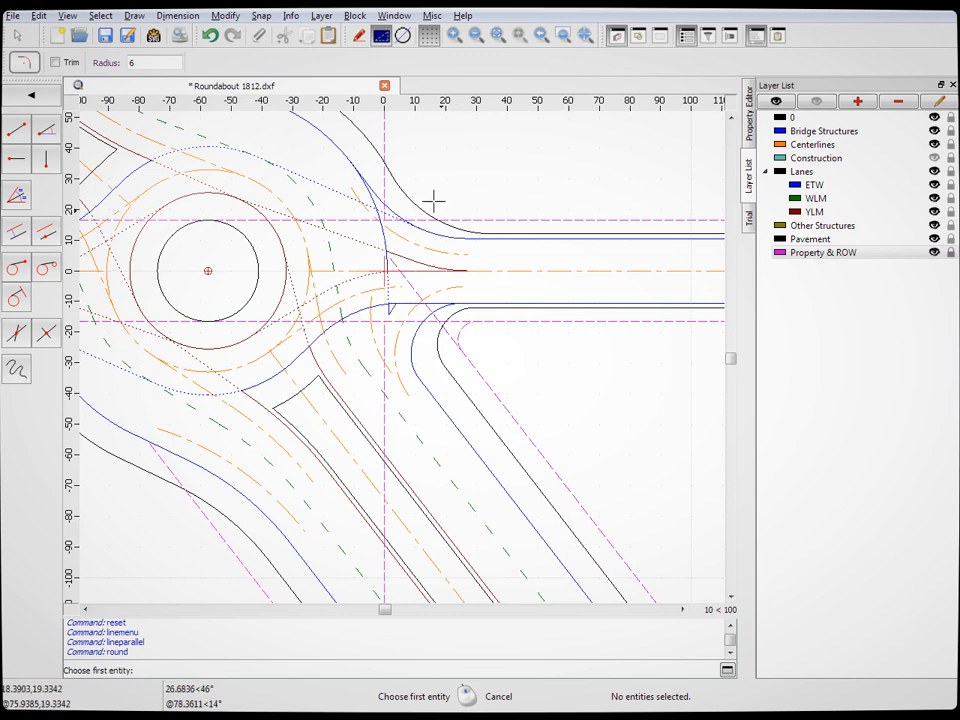
Offset the outer pavement arcs northeast and southwest of the roundabout outward by 18
scroll(567, 398, "down", 5)
scroll(567, 398, "up", 2)
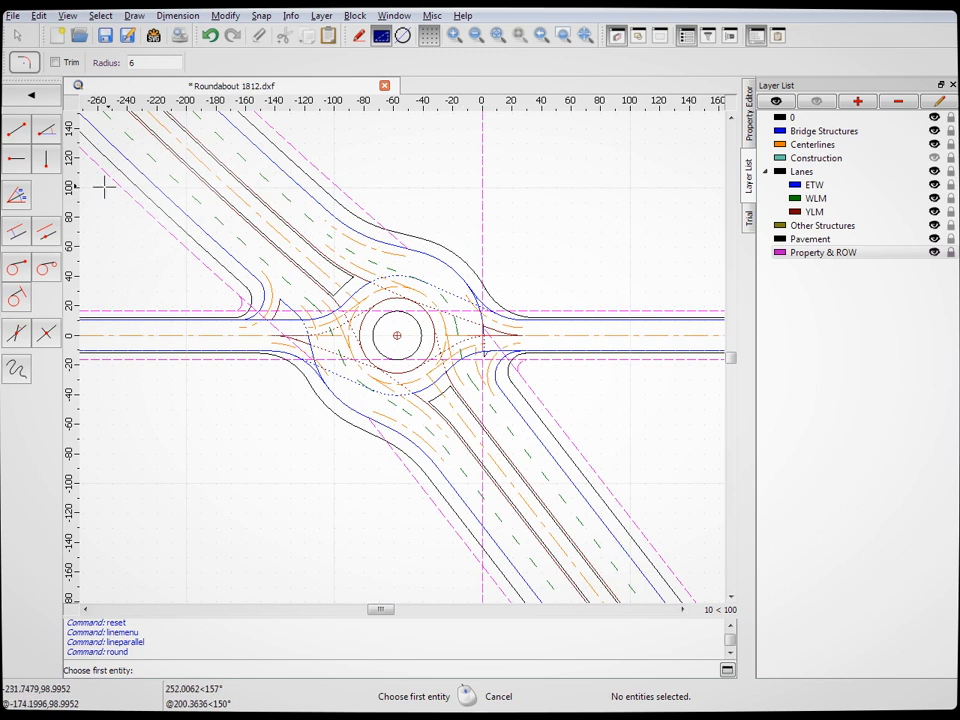
left_click(27, 240)
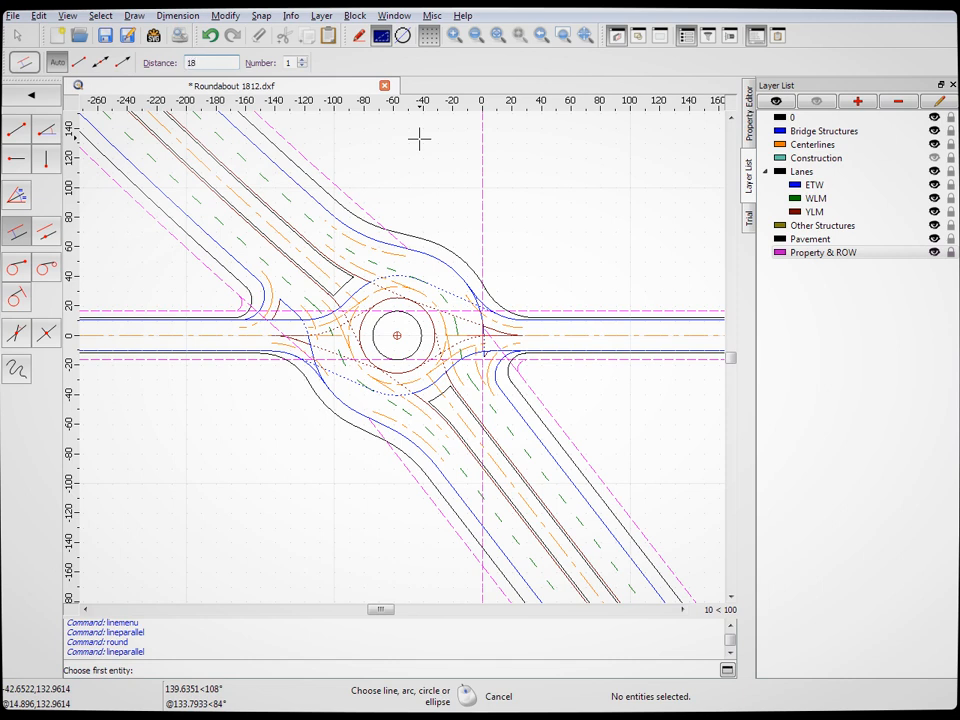
left_click(455, 252)
left_click(330, 416)
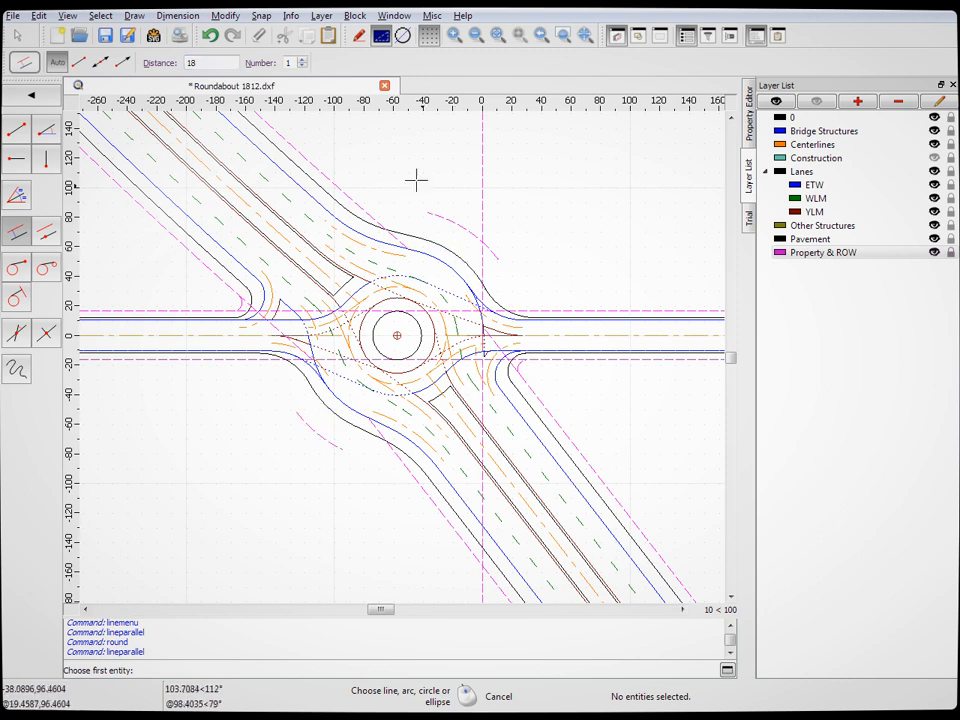
Extend both ends of the northeastern offset arc to the northwest road's and the east road's northern right-of-way lines with Trim
left_click(225, 16)
left_click(292, 218)
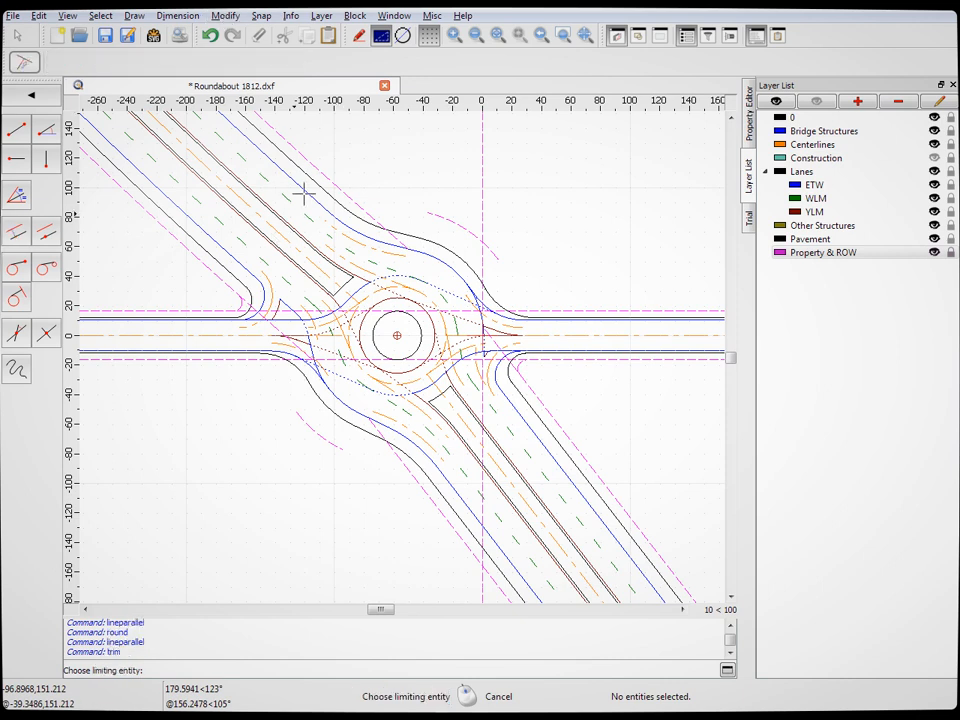
left_click(418, 208)
right_click(422, 221)
left_click(572, 310)
left_click(500, 257)
right_click(543, 257)
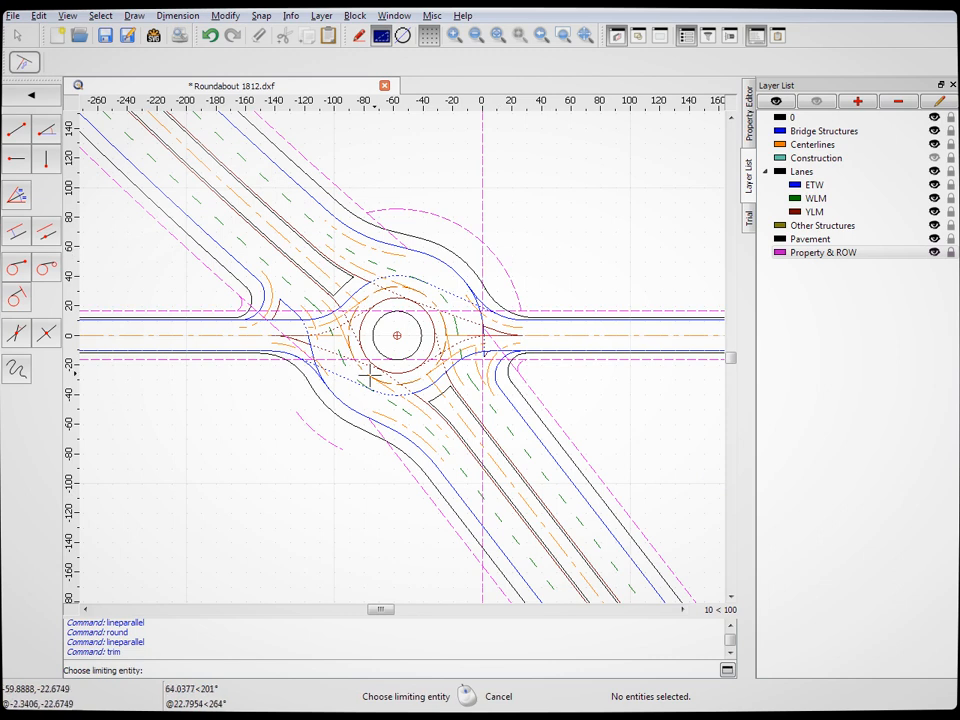
Extend the southwestern offset arc to the west road's southern right-of-way line and the southeast road's southwestern one
left_click(210, 358)
left_click(305, 428)
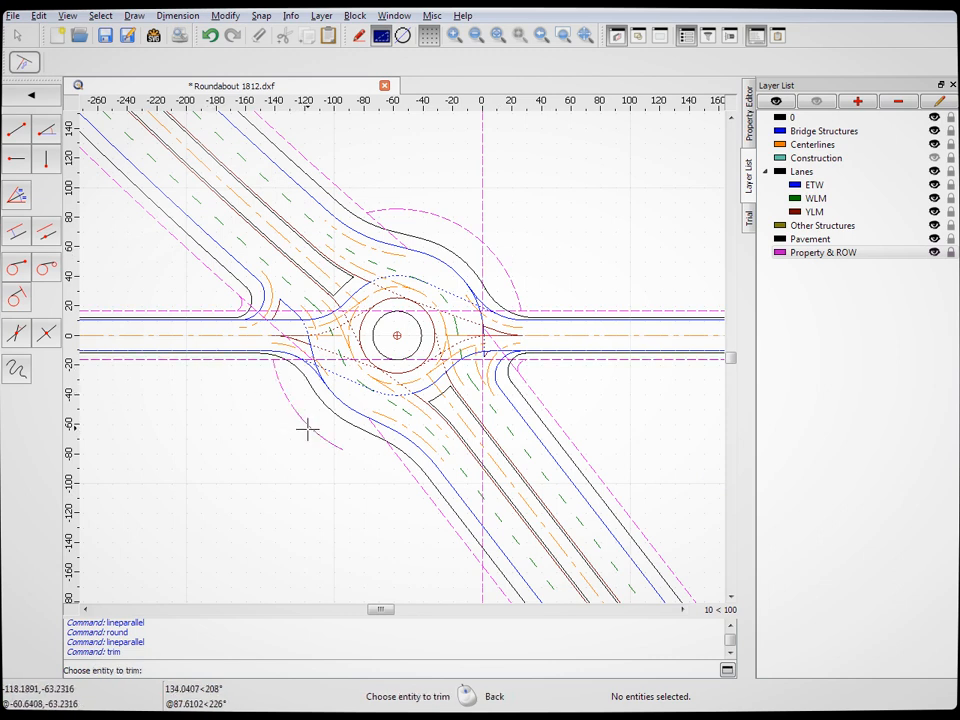
right_click(311, 465)
left_click(411, 480)
left_click(328, 440)
right_click(306, 508)
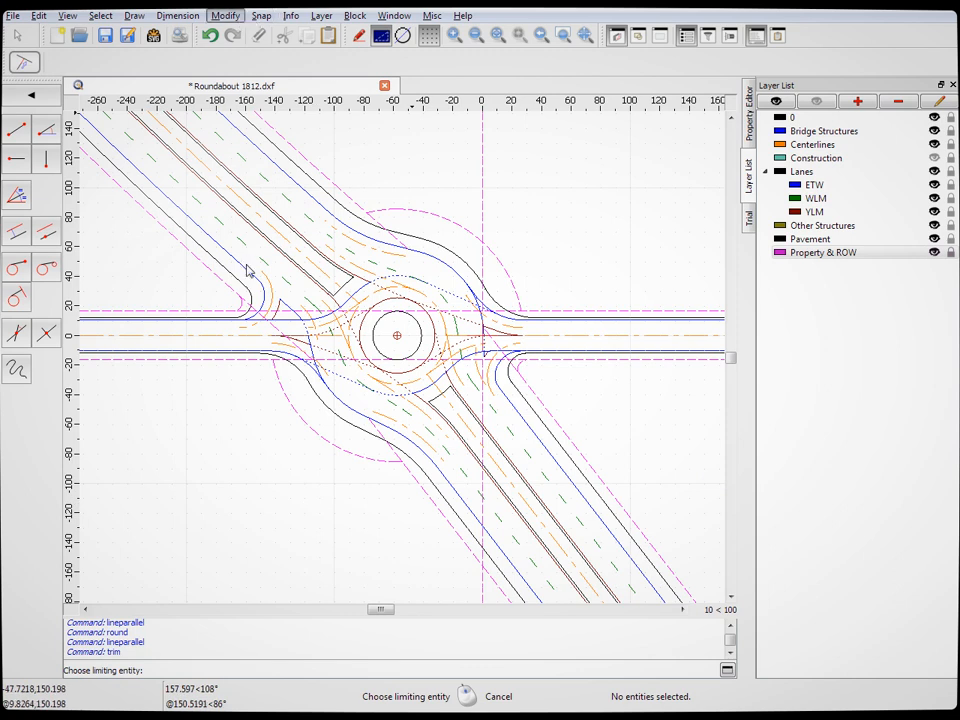
Divide the west road's northern right-of-way line at the end of the northwestern corner arc, using endpoint snap
left_click(242, 362)
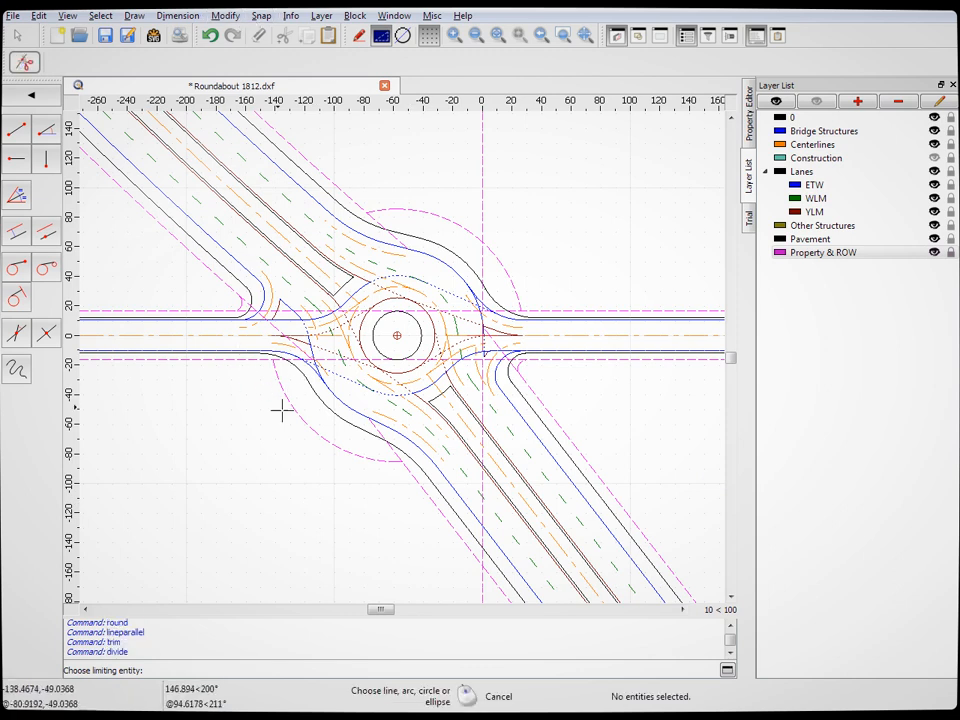
scroll(406, 314, "up", 3)
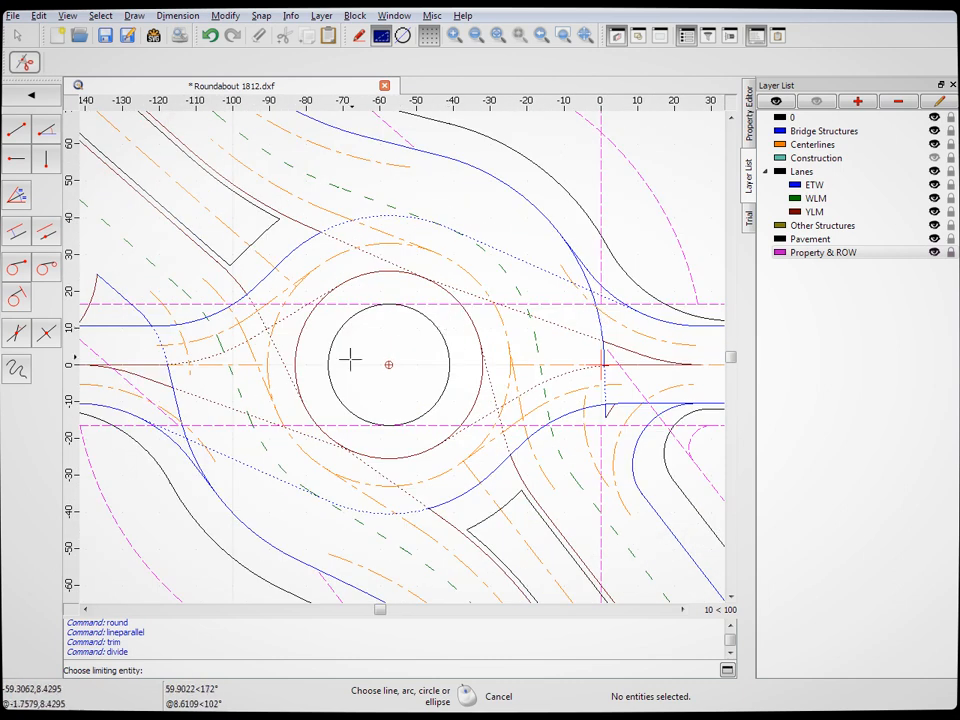
scroll(413, 314, "down", 4)
scroll(141, 347, "up", 2)
left_click(248, 318)
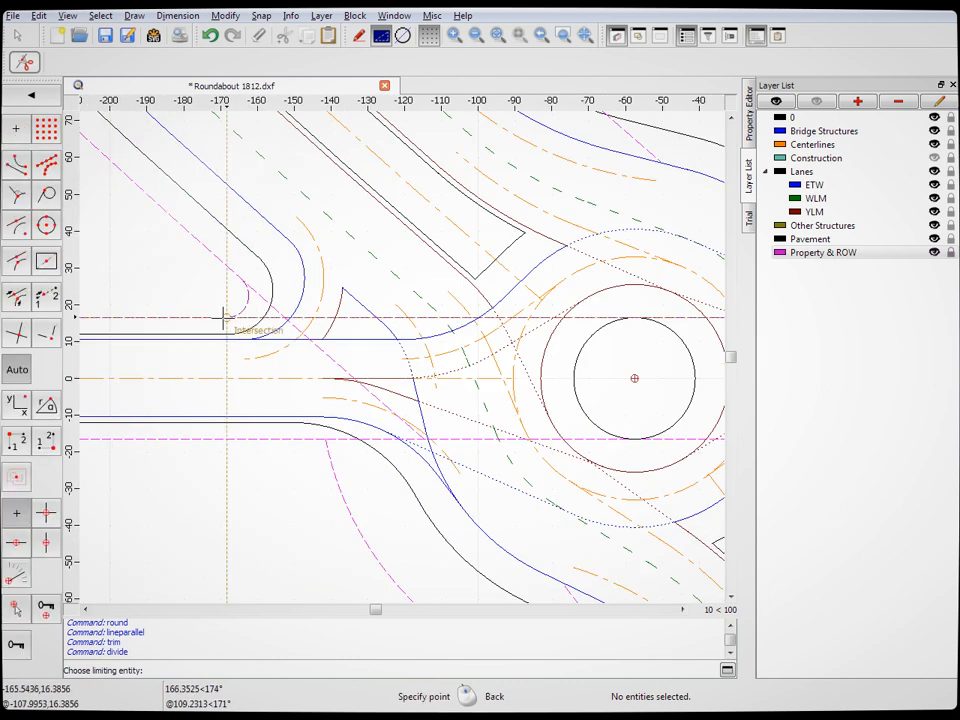
left_click(16, 165)
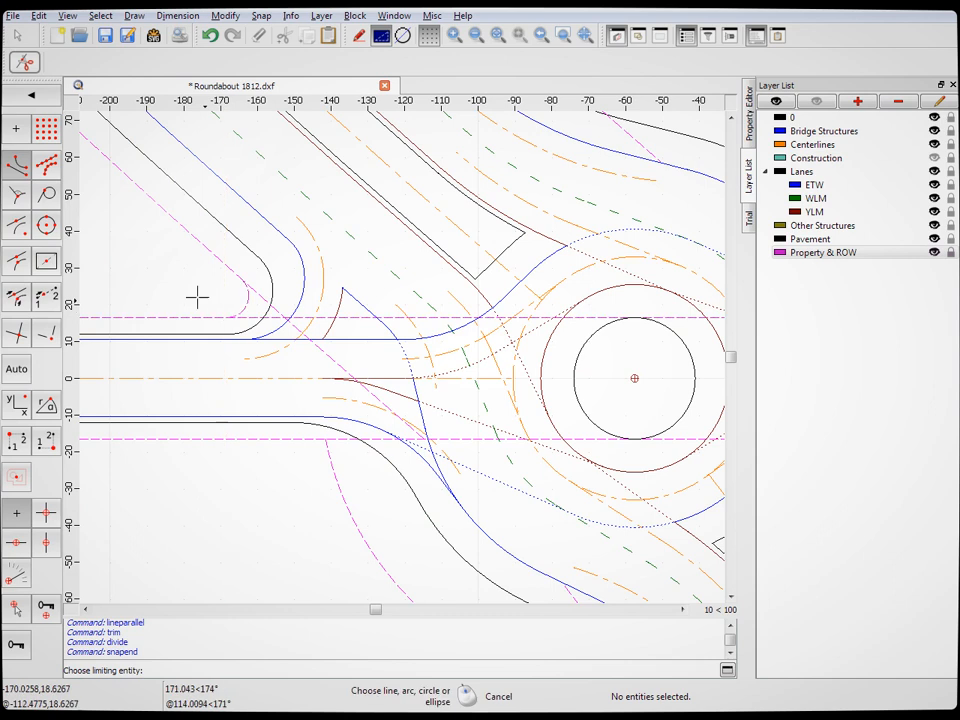
Divide the east road's southern and the southeast road's northeastern right-of-way lines at the two ends of their corner arc
scroll(150, 278, "down", 4)
scroll(490, 344, "up", 3)
left_click(431, 330)
left_click(438, 330)
left_click(412, 356)
left_click(420, 367)
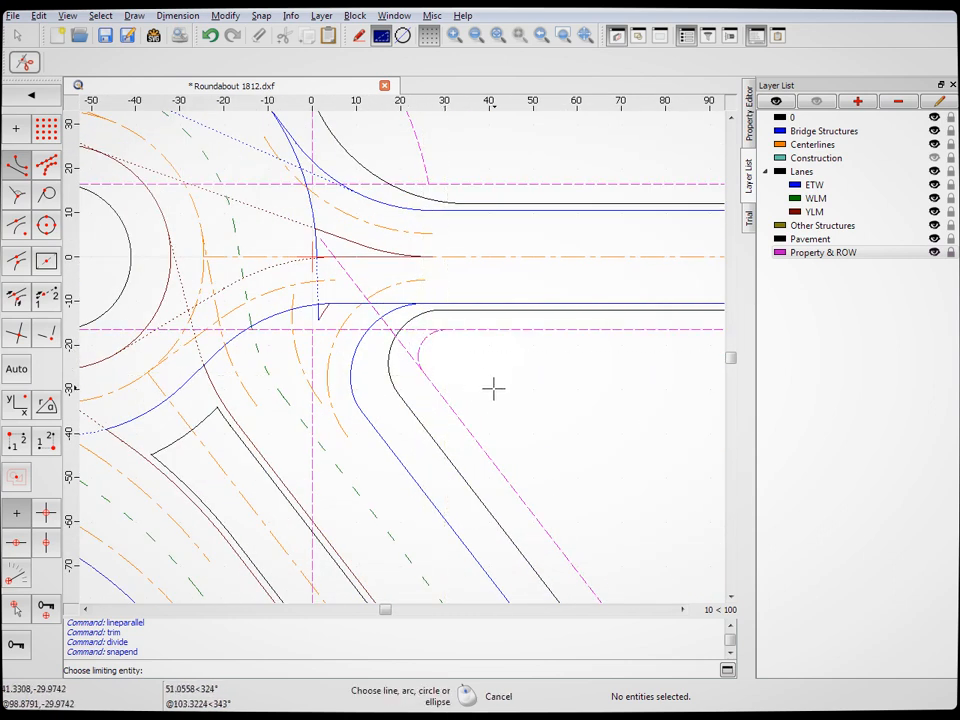
Divide the northwest road's southwestern right-of-way line at the end of its corner arc
scroll(380, 360, "down", 4)
scroll(261, 332, "up", 3)
left_click(276, 352)
left_click(276, 352)
scroll(212, 298, "down", 4)
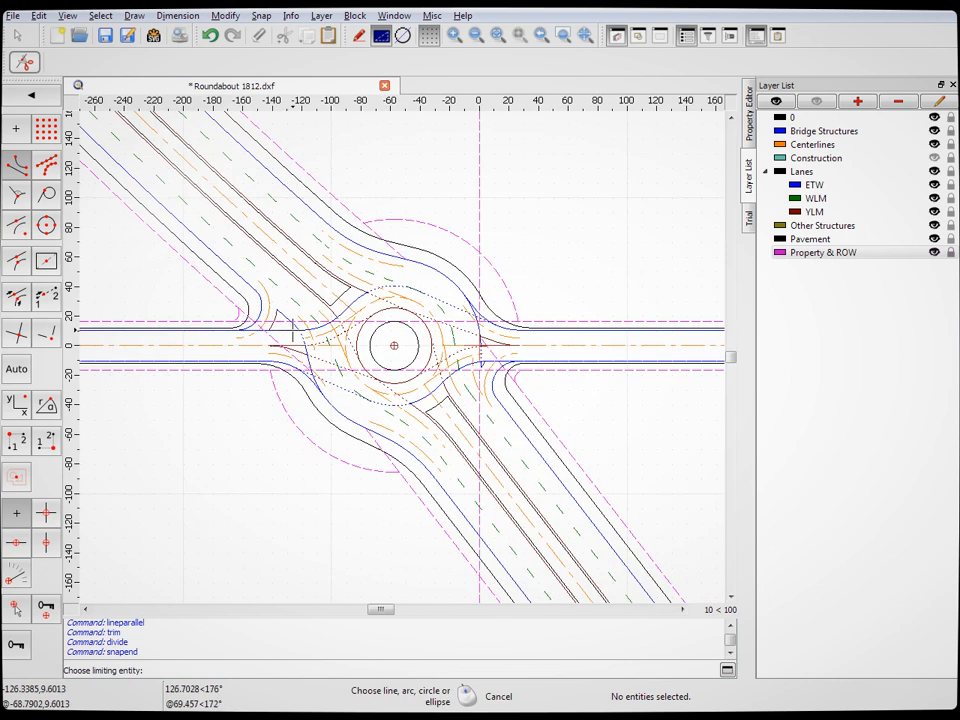
Delete the two diagonal right-of-way pieces that run past the northwestern and southeastern corner arcs into the intersection
left_click(18, 34)
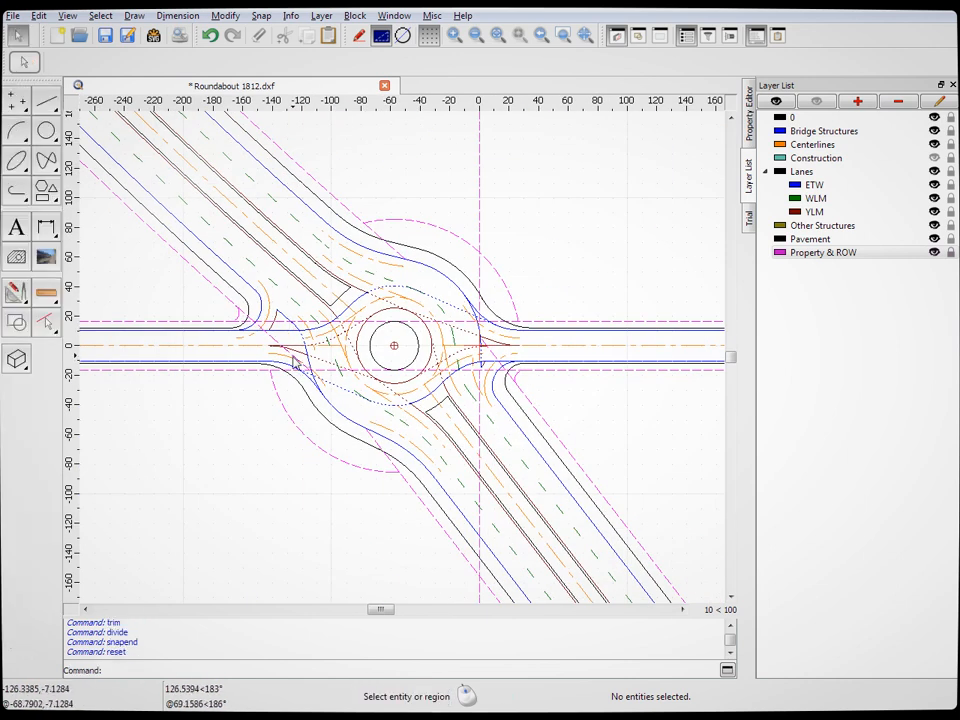
left_click(293, 361)
key("Delete")
left_click(513, 383)
key("Delete")
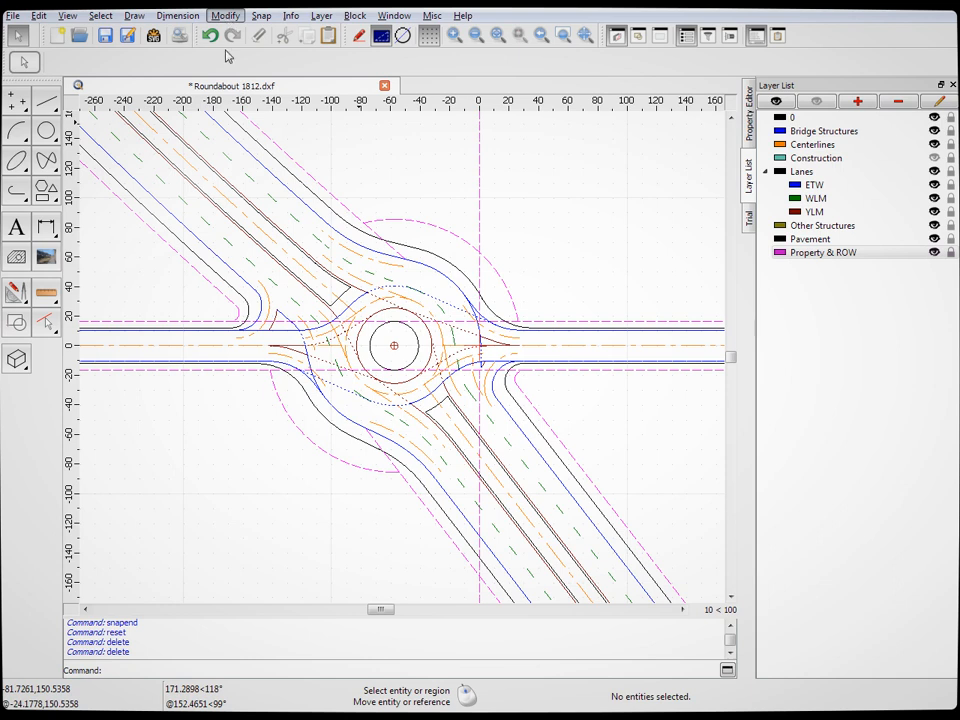
Round the corner between the northern right-of-way arc and the northwest road's northeastern right-of-way line with radius 33 and trimming on
left_click(273, 335)
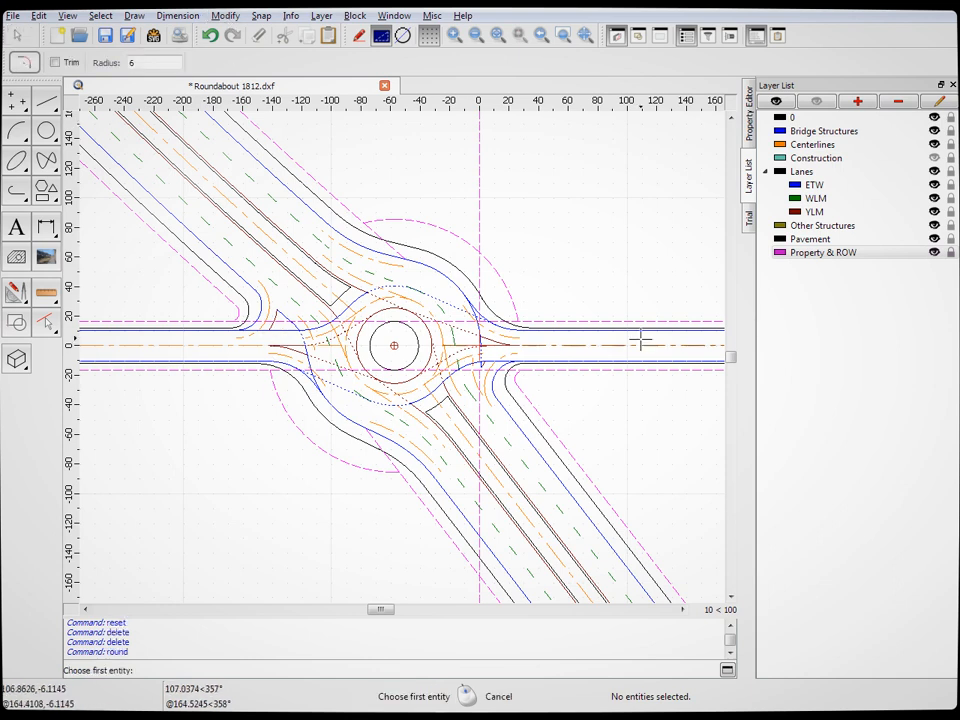
left_click(57, 61)
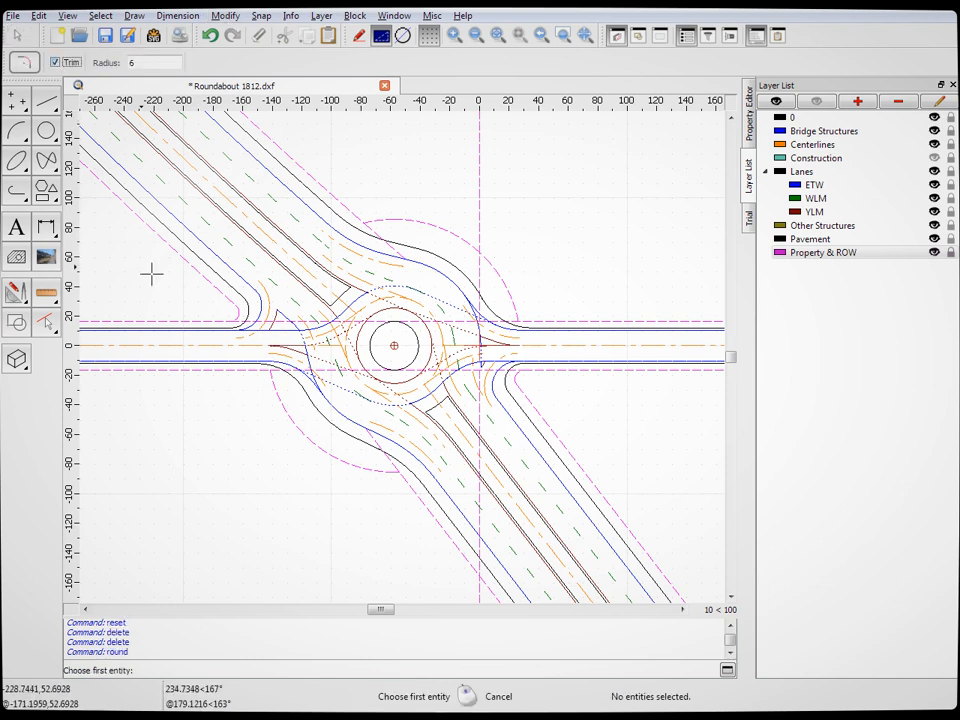
scroll(341, 210, "up", 2)
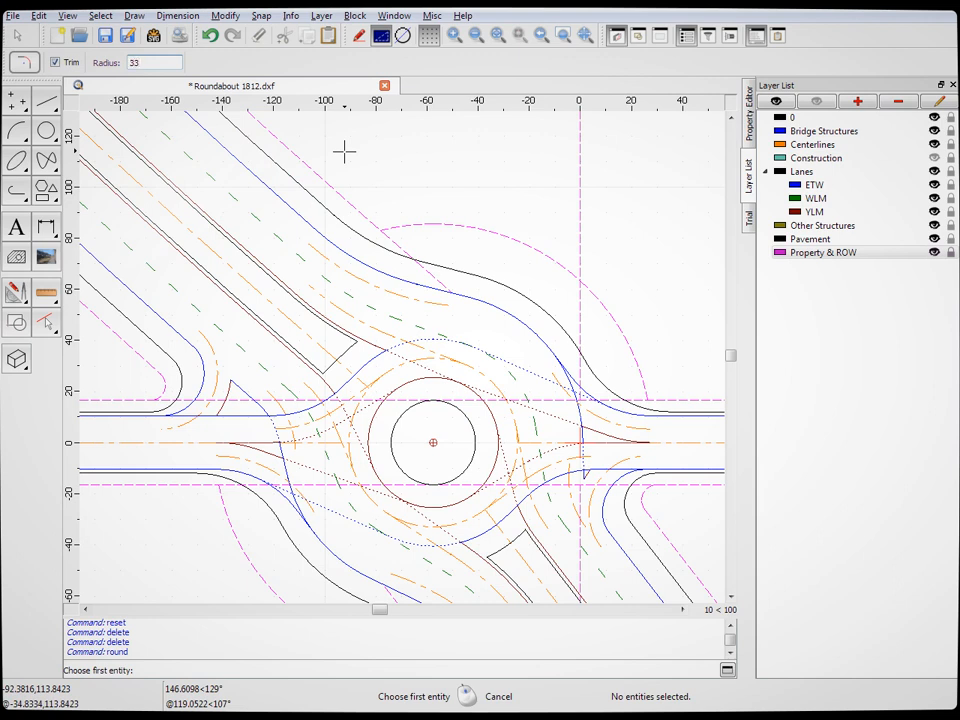
left_click(368, 208)
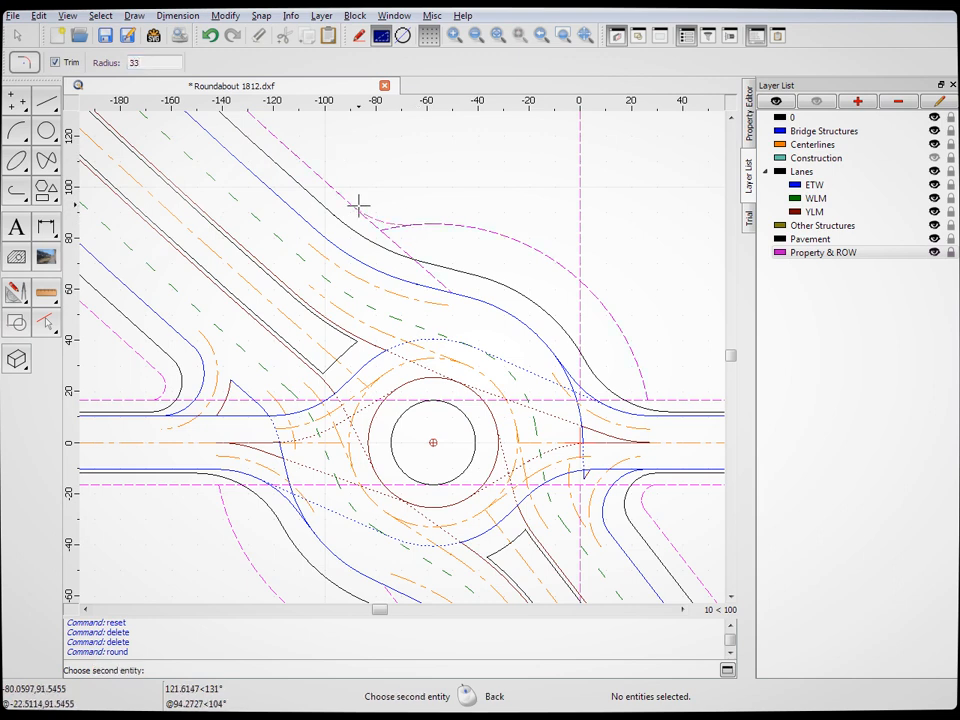
left_click(347, 201)
Round the corner between the southern right-of-way arc and the southeast road's southwestern right-of-way line with radius 33
scroll(441, 168, "down", 4)
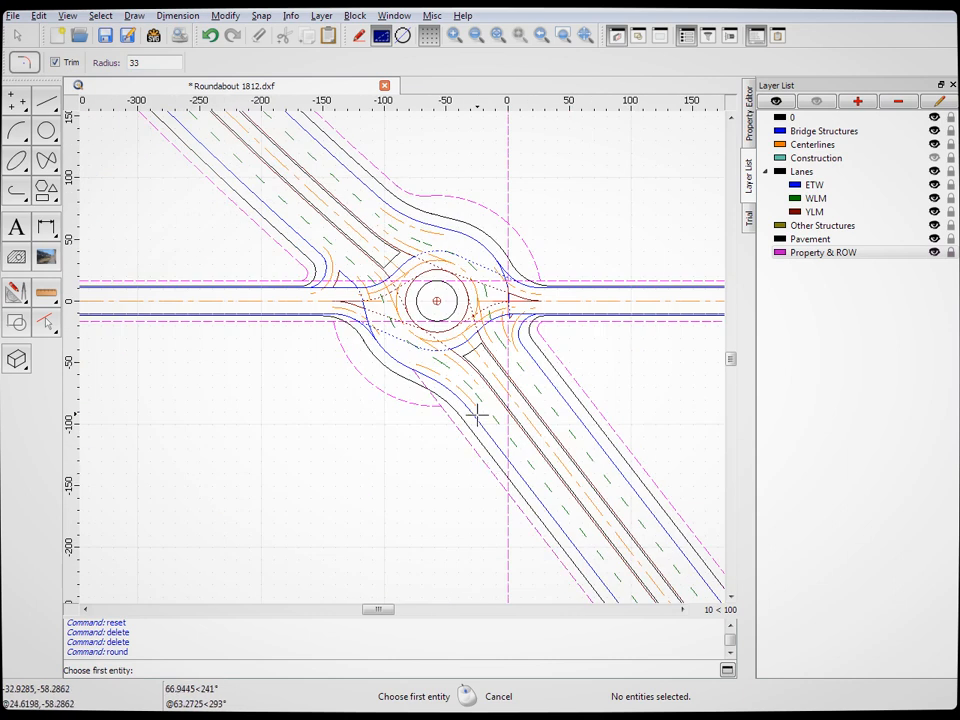
scroll(453, 484, "up", 5)
left_click(404, 293)
left_click(431, 311)
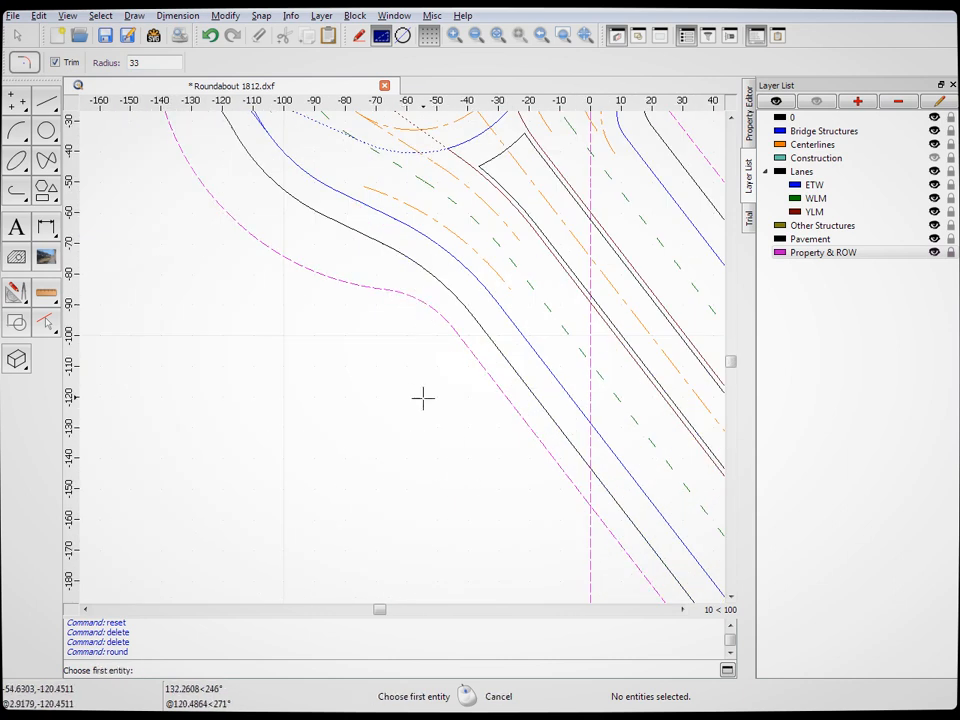
Round the corner between the west road's southern right-of-way line and the southwestern arc with radius 12
scroll(422, 396, "down", 4)
scroll(325, 283, "up", 3)
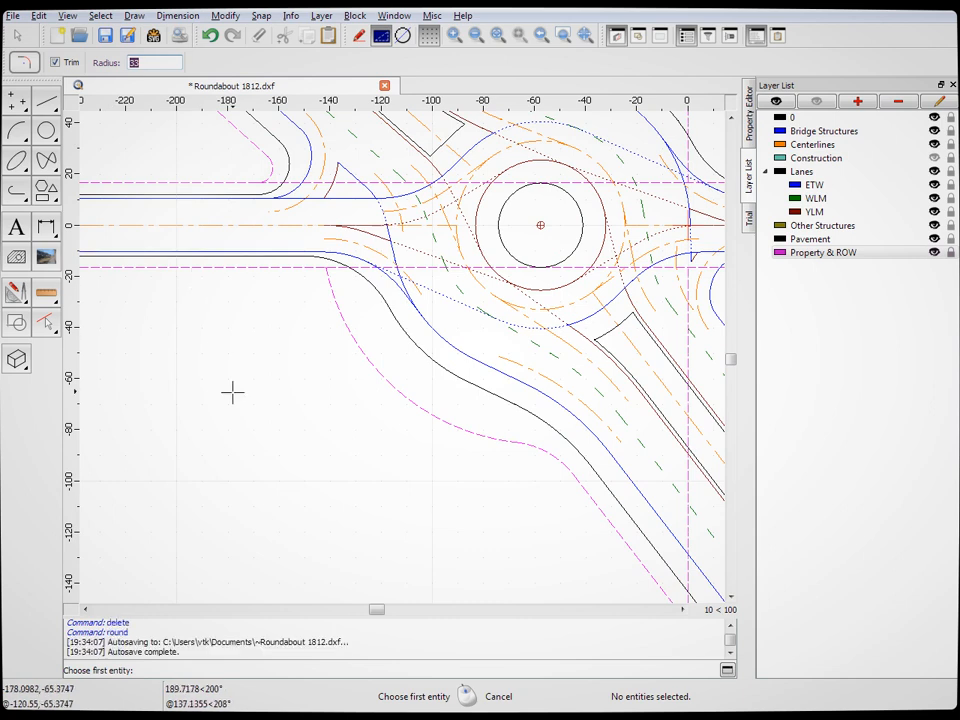
type("12")
left_click(309, 267)
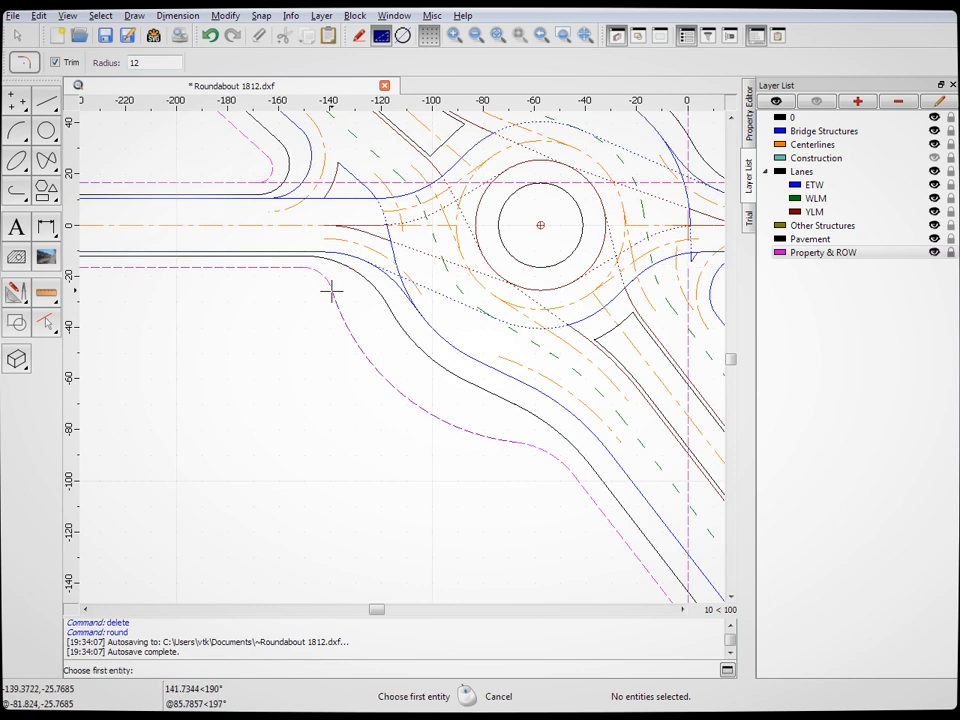
left_click(332, 291)
Round the corner between the northeastern arc and the east road's northern right-of-way line with radius 12
scroll(283, 360, "down", 6)
scroll(437, 275, "up", 5)
scroll(437, 275, "up", 1)
left_click(471, 349)
left_click(461, 335)
Hide the Centerlines, Pavement, Other Structures, Lanes and Bridge Structures layers so only the property and right-of-way lines are displayed
scroll(525, 270, "down", 4)
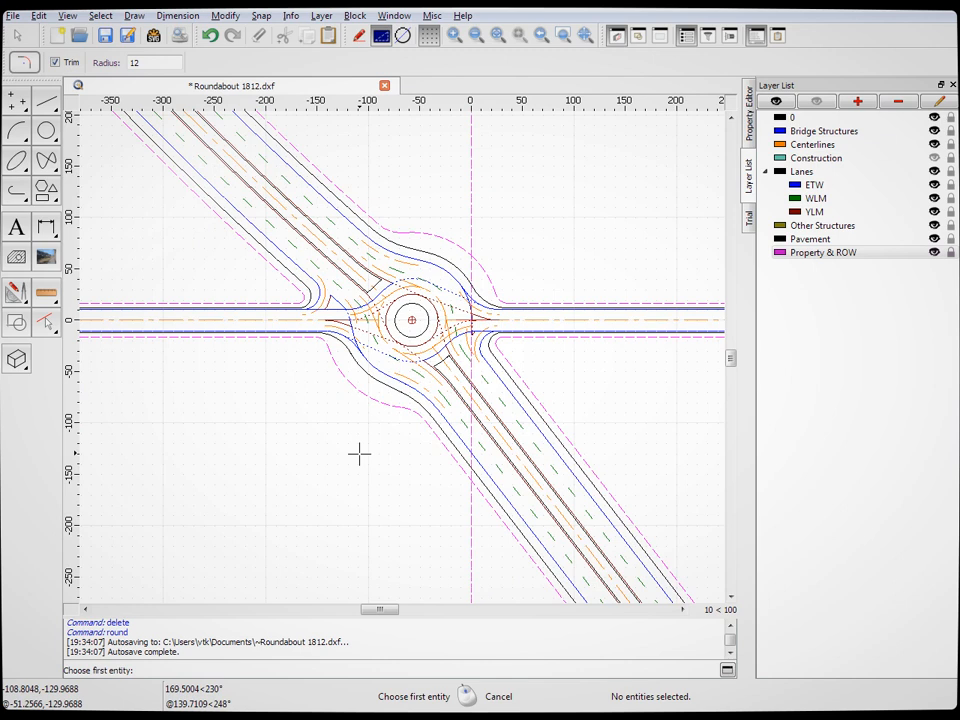
left_click(934, 145)
left_click(934, 158)
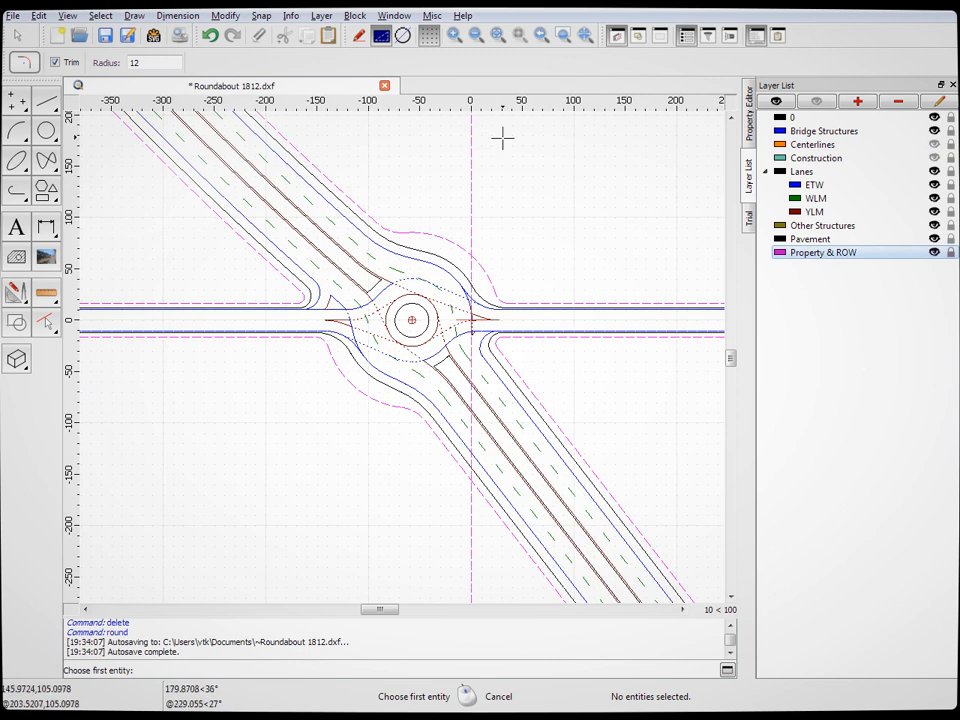
left_click(937, 239)
left_click(936, 226)
left_click(935, 172)
left_click(935, 131)
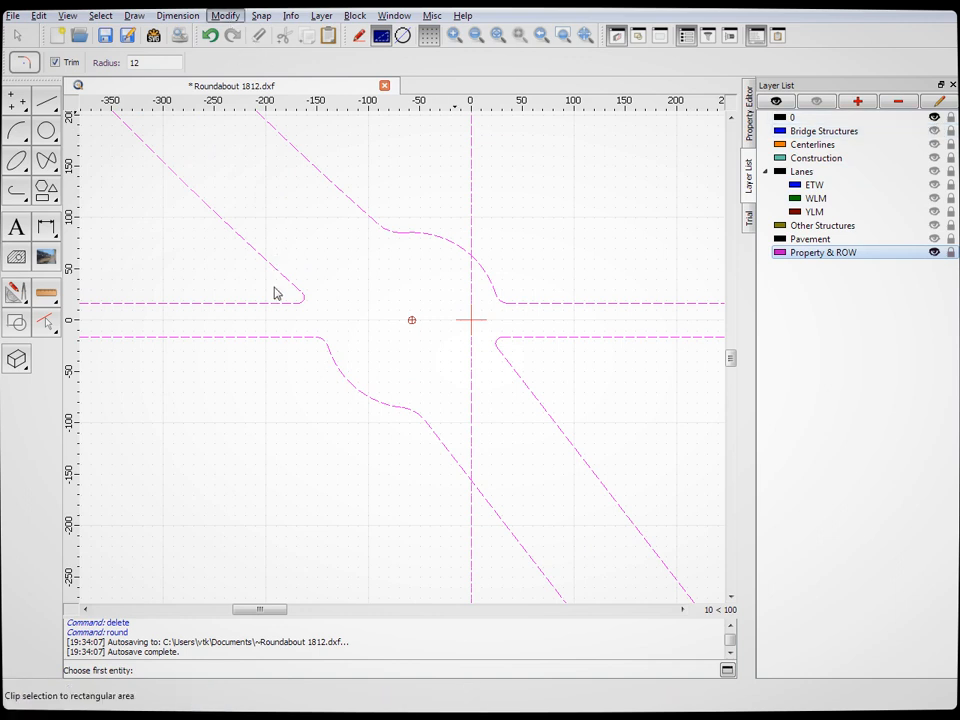
Break out the vertical property line's segment inside the roundabout right-of-way and the horizontal line's segment across the southeast road
left_click(276, 396)
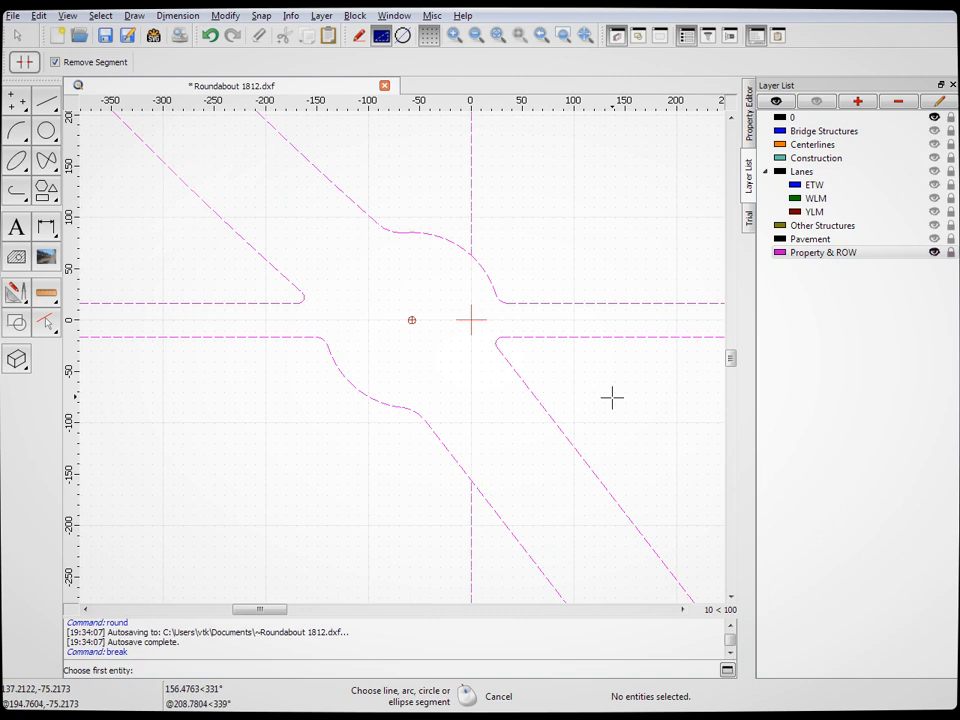
scroll(440, 321, "down", 8)
scroll(440, 321, "down", 2)
scroll(560, 490, "up", 4)
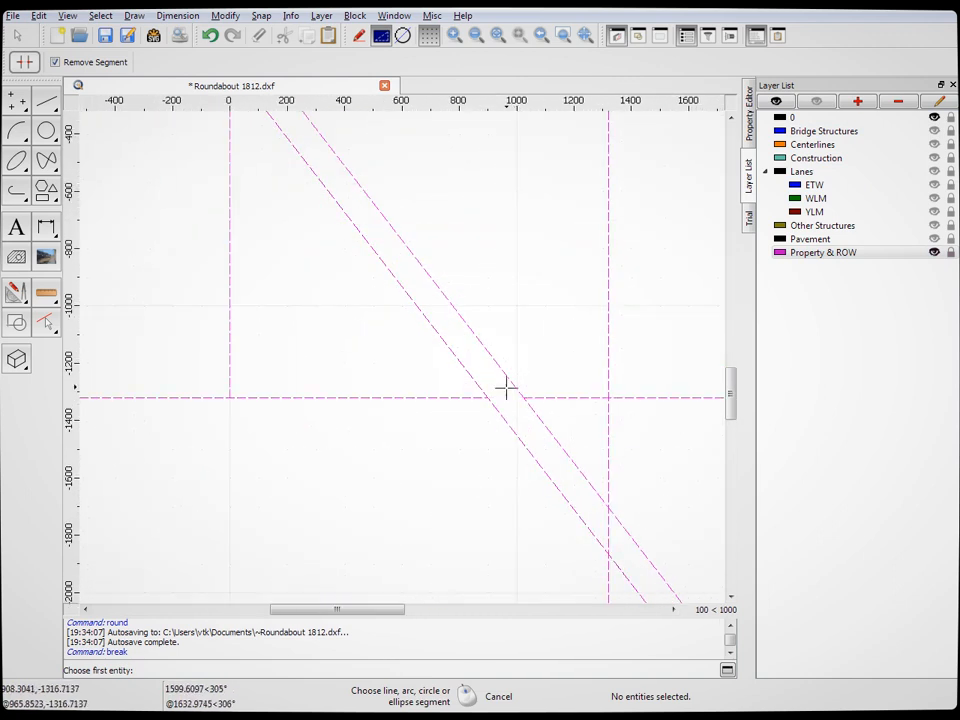
Break out the next vertical and horizontal property line segments farther along, between the southeast road's two right-of-way lines
scroll(500, 393, "down", 4)
scroll(563, 521, "up", 7)
left_click(531, 287)
scroll(480, 321, "down", 4)
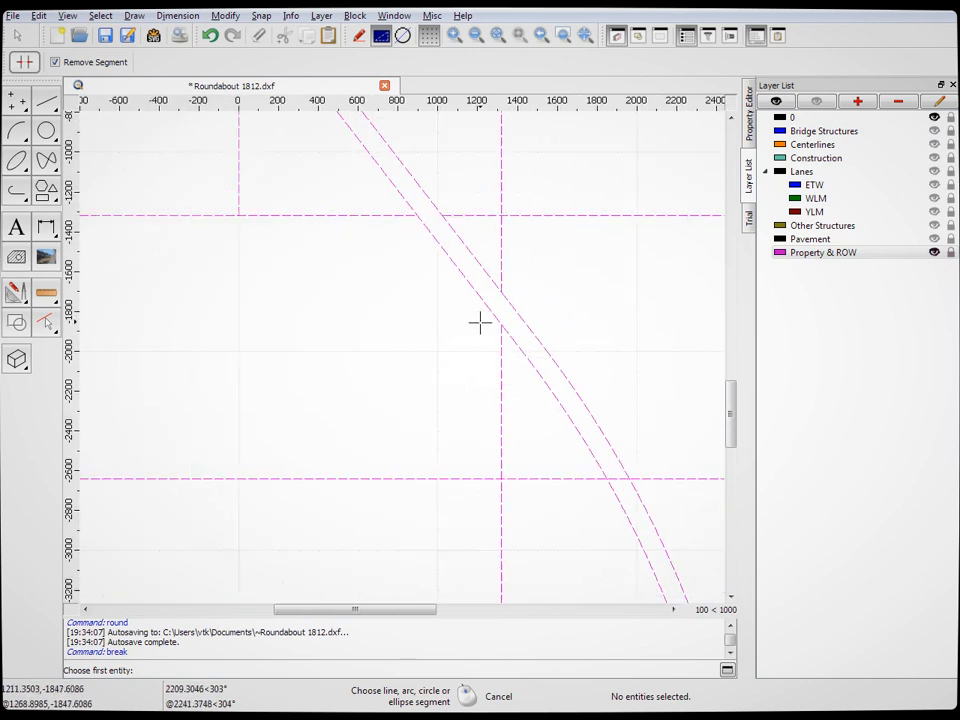
scroll(610, 470, "up", 6)
scroll(560, 400, "down", 6)
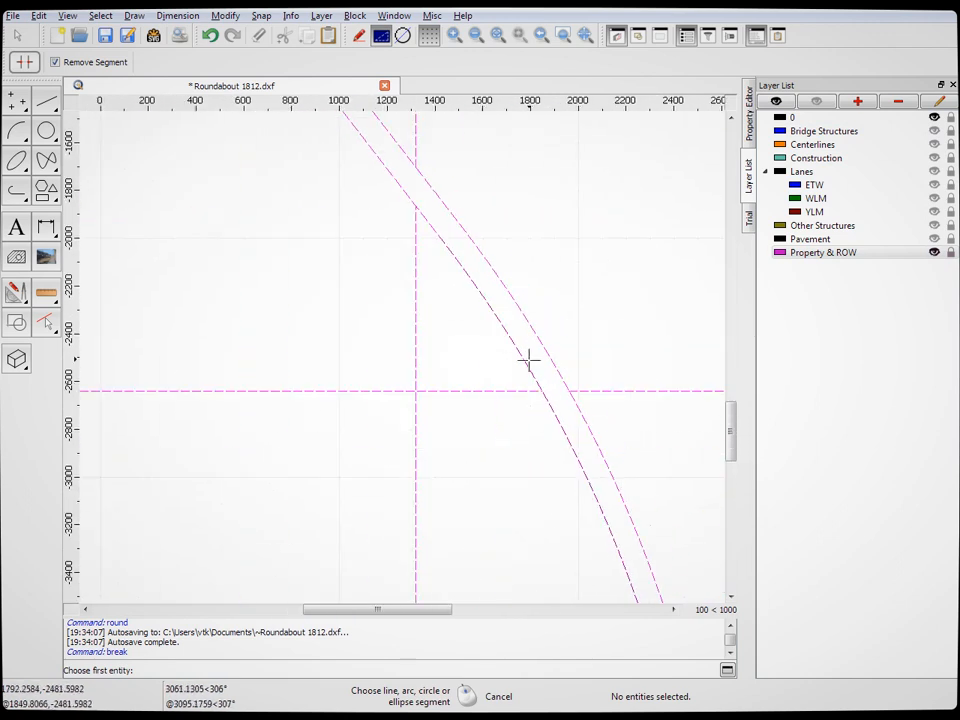
Break out the curved side road's overhanging right-of-way ends and the northwest road's right-of-way segment across its mouth
scroll(540, 380, "down", 4)
scroll(589, 490, "up", 2)
scroll(493, 321, "down", 4)
scroll(439, 246, "up", 10)
scroll(515, 352, "down", 4)
scroll(461, 162, "up", 3)
scroll(519, 313, "down", 2)
scroll(546, 454, "up", 8)
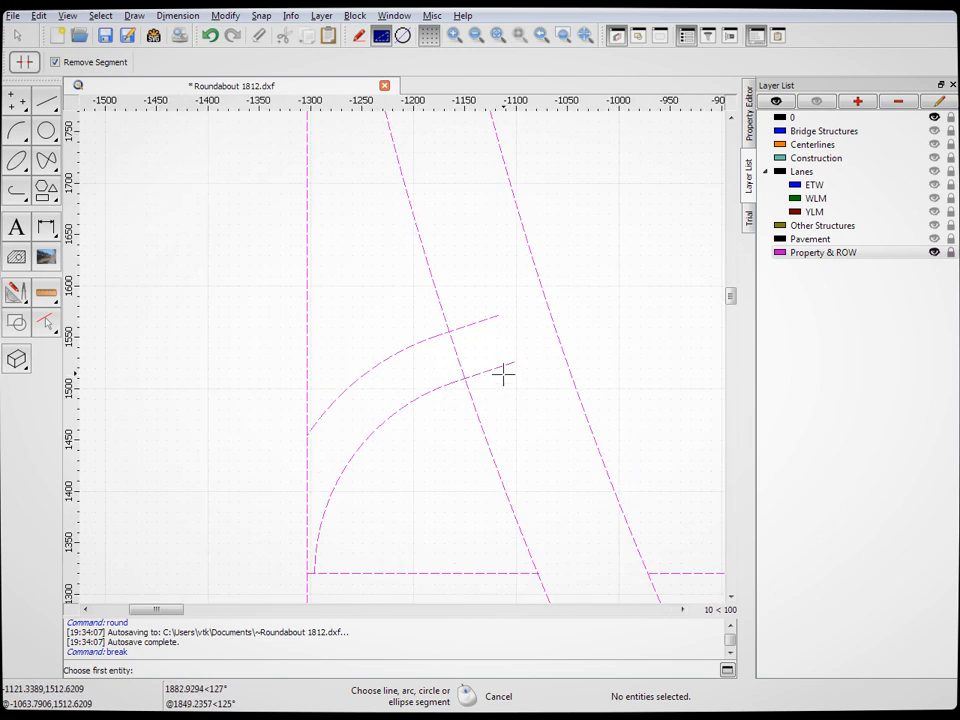
left_click(485, 369)
left_click(474, 324)
left_click(455, 349)
scroll(511, 338, "down", 1)
scroll(515, 350, "down", 5)
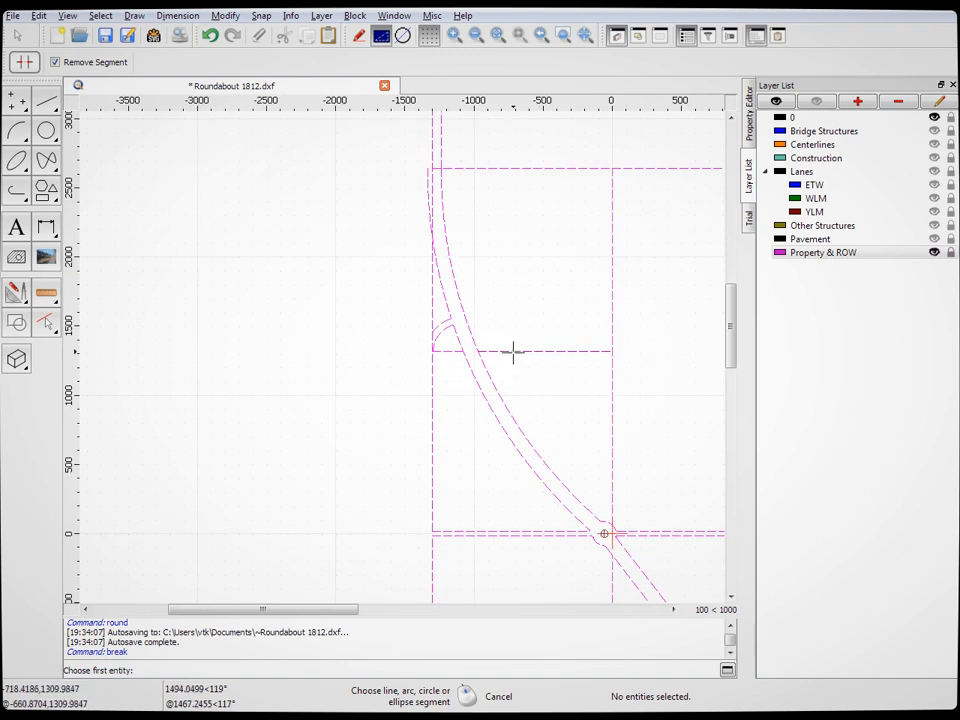
Show the Pavement, Other Structures, Lanes, Construction, Centerlines and Bridge Structures layers again
scroll(590, 460, "up", 6)
scroll(504, 362, "up", 2)
scroll(505, 364, "down", 5)
scroll(505, 364, "down", 3)
scroll(506, 364, "up", 1)
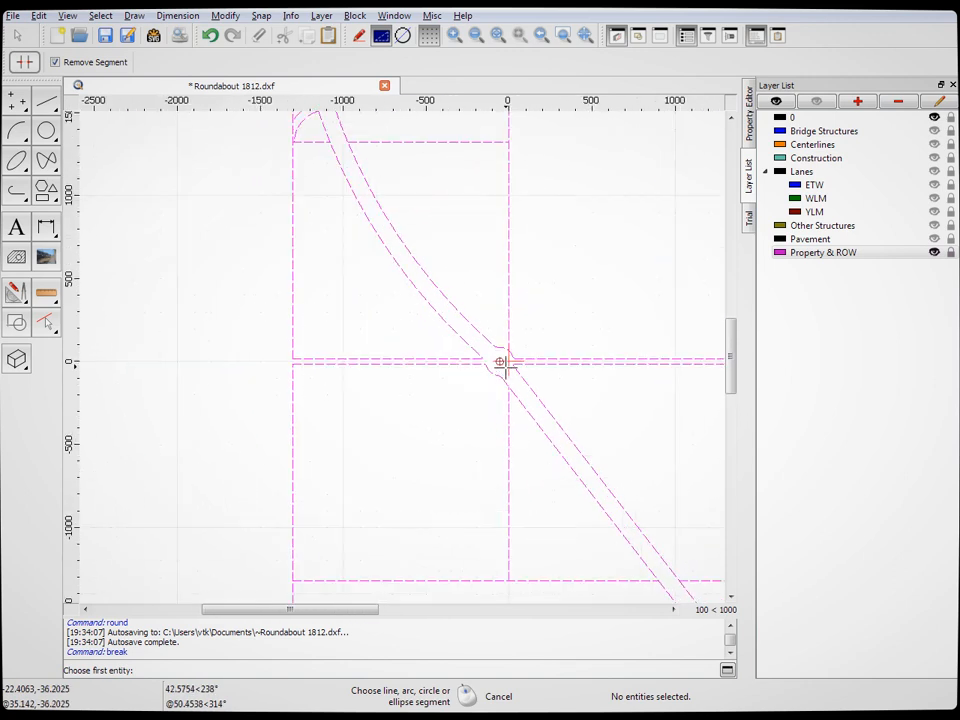
left_click(934, 239)
left_click(934, 225)
left_click(934, 172)
left_click(934, 158)
left_click(934, 144)
left_click(934, 131)
left_click(934, 117)
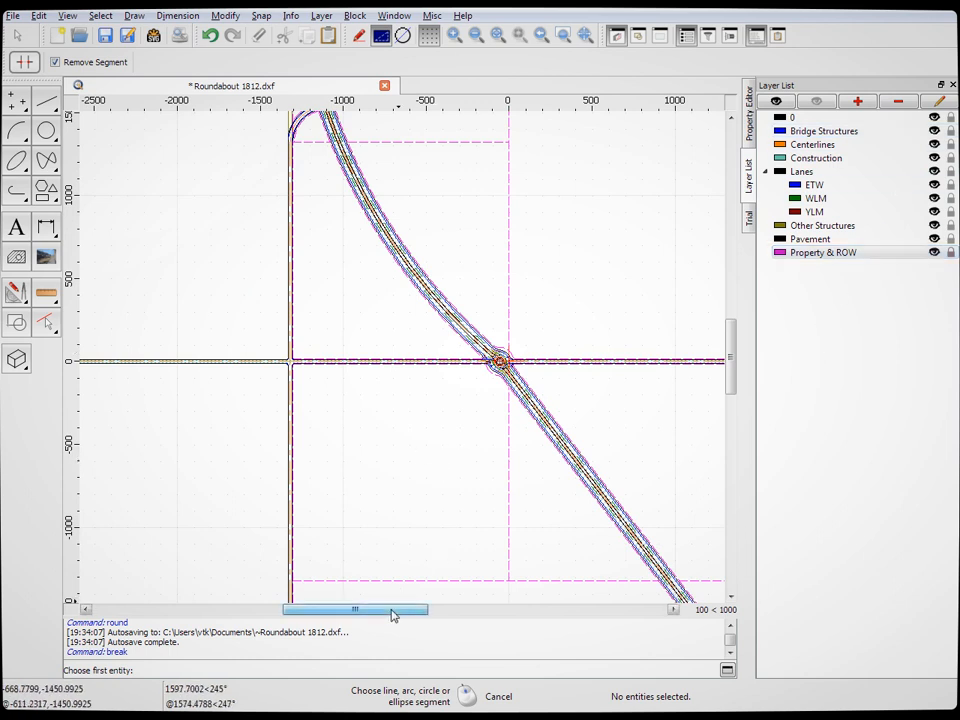
Examine the finished roads, the side road junction and the roundabout with all layers displayed
scroll(393, 615, "down", 2)
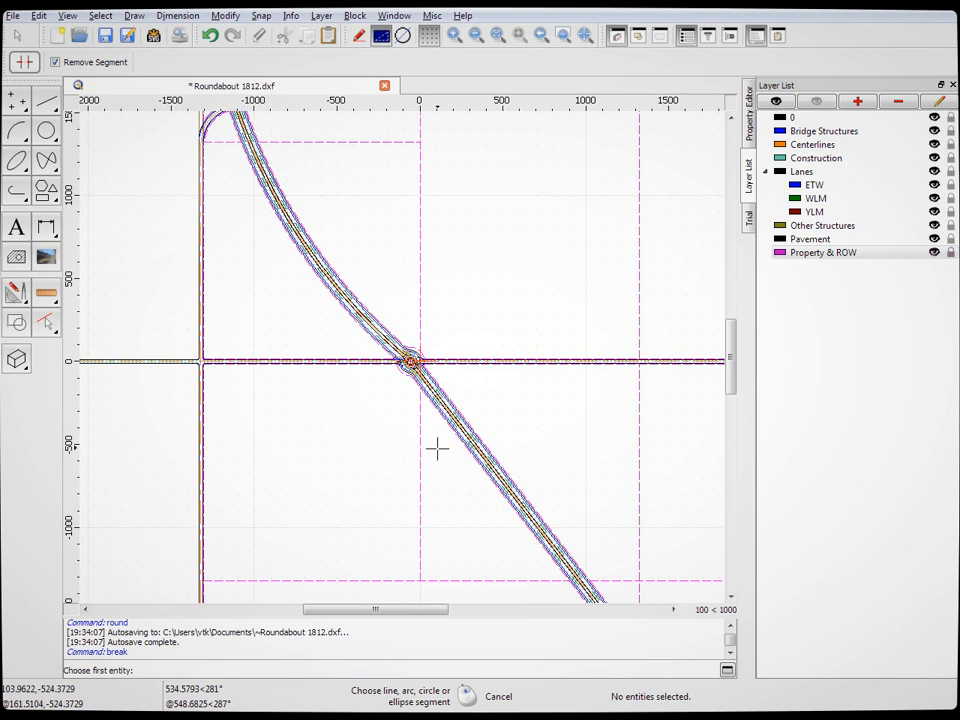
mouse_move(737, 375)
left_mouse_down()
mouse_move(735, 413)
mouse_move(746, 360)
mouse_move(737, 347)
left_mouse_up()
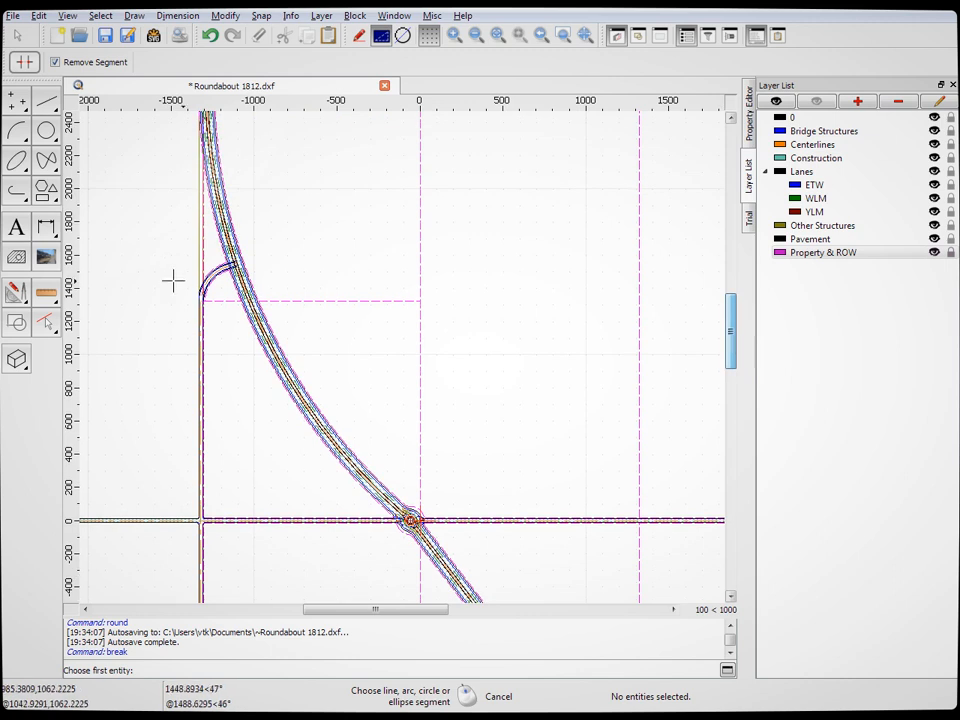
scroll(200, 250, "up", 8)
scroll(190, 248, "down", 10)
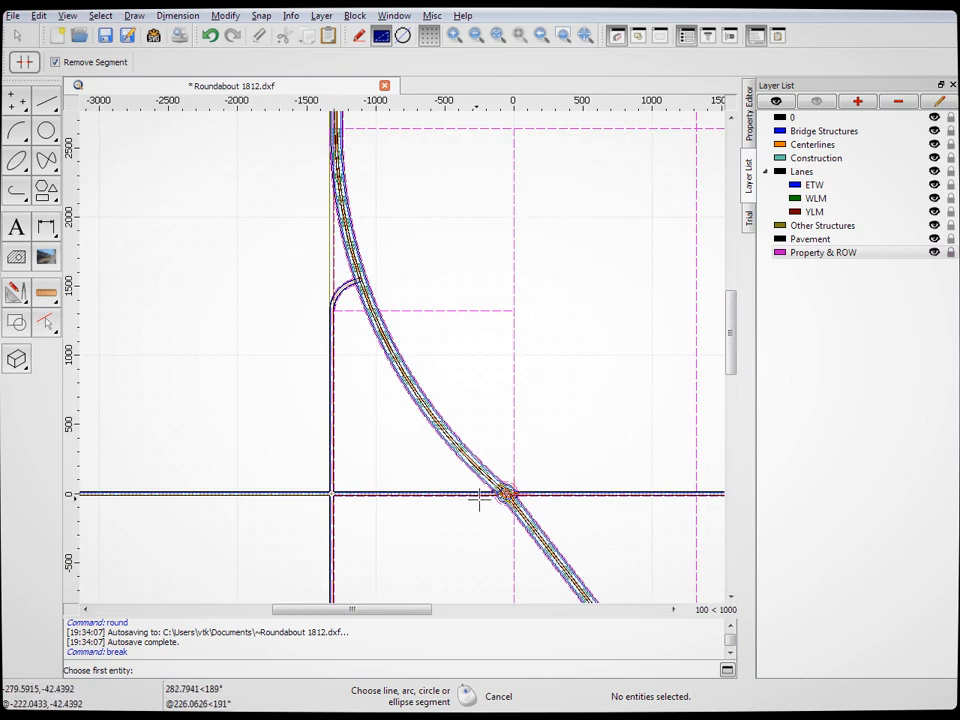
scroll(500, 490, "up", 3)
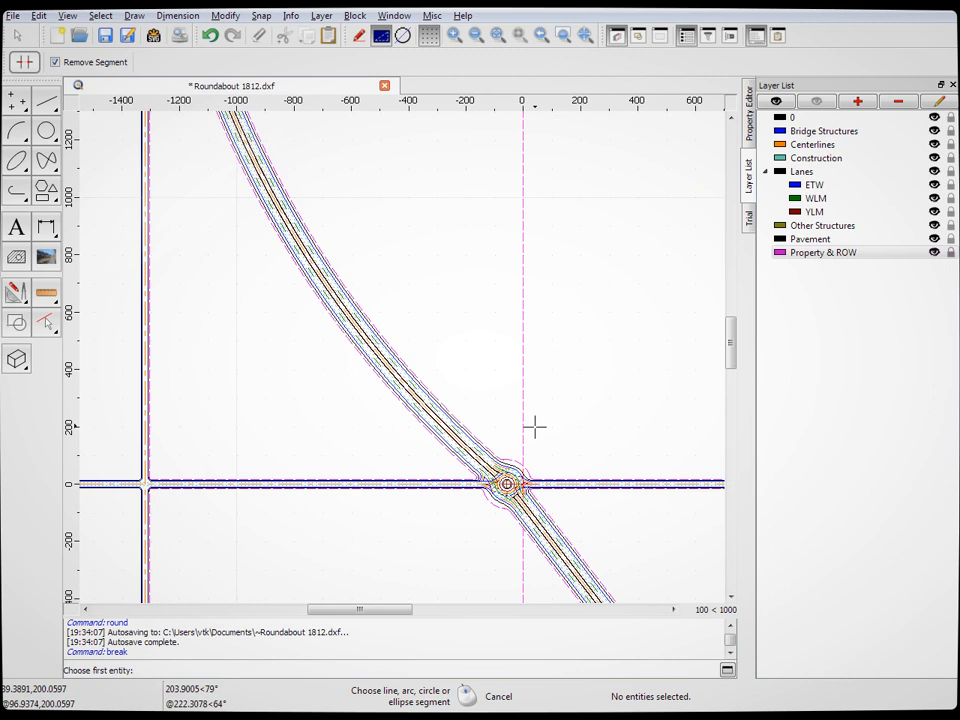
scroll(510, 488, "up", 6)
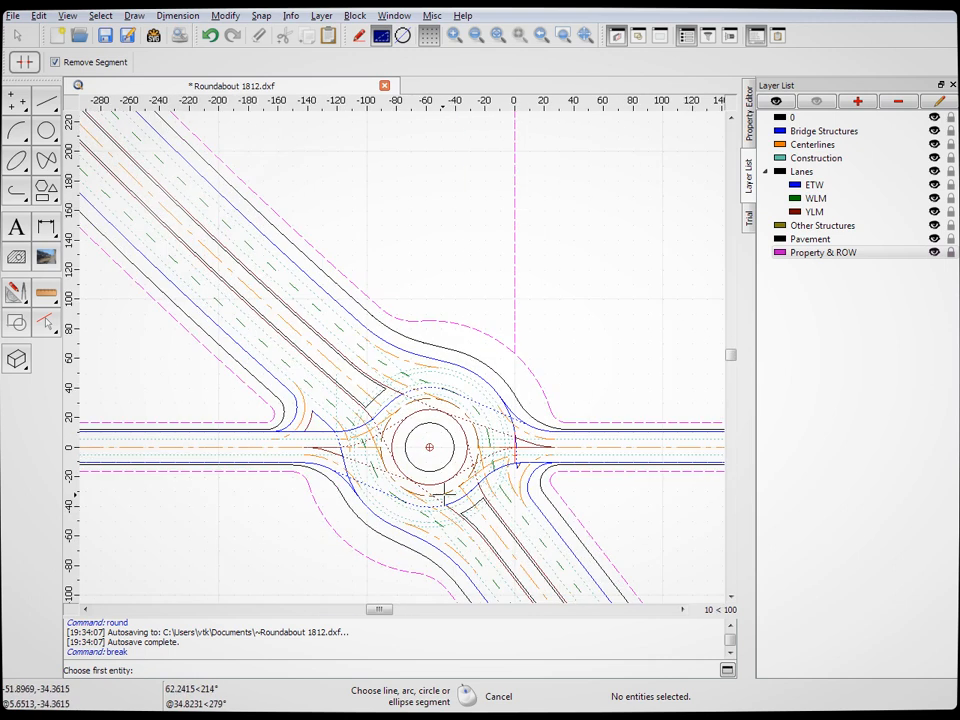
Hide the Construction and Centerlines layers and save the drawing
left_click(934, 158)
left_click(934, 147)
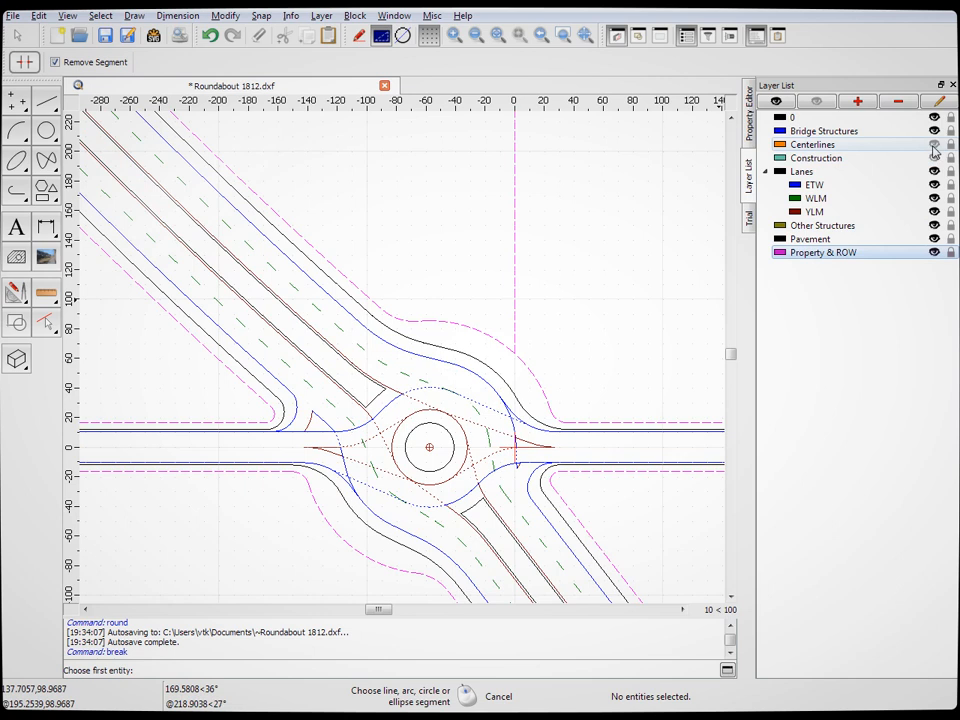
left_click_drag(731, 354, 734, 362)
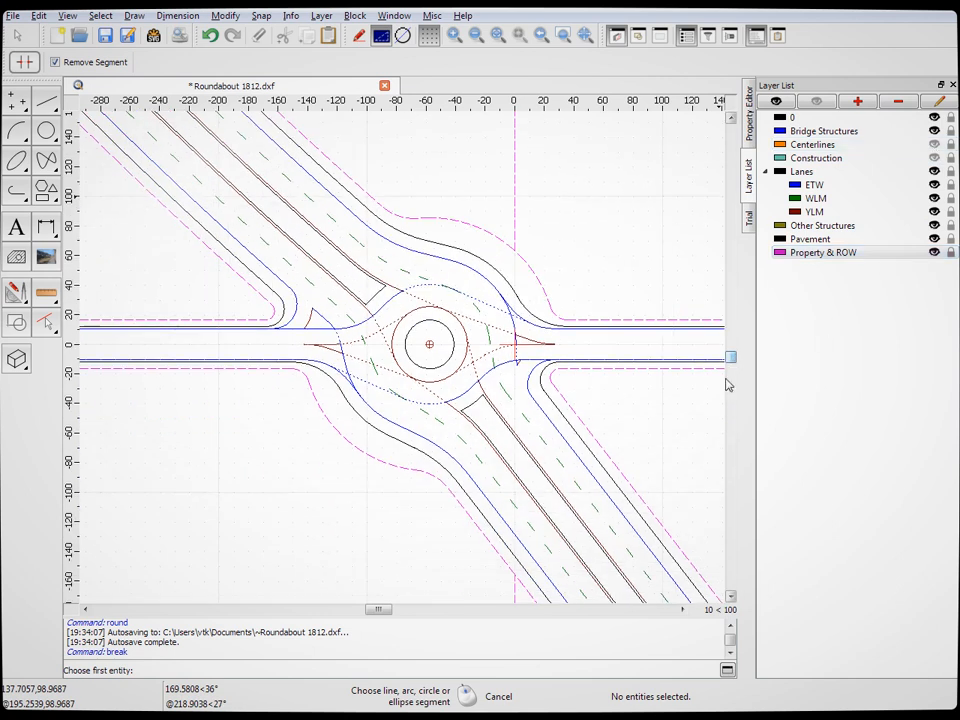
left_click_drag(379, 610, 381, 610)
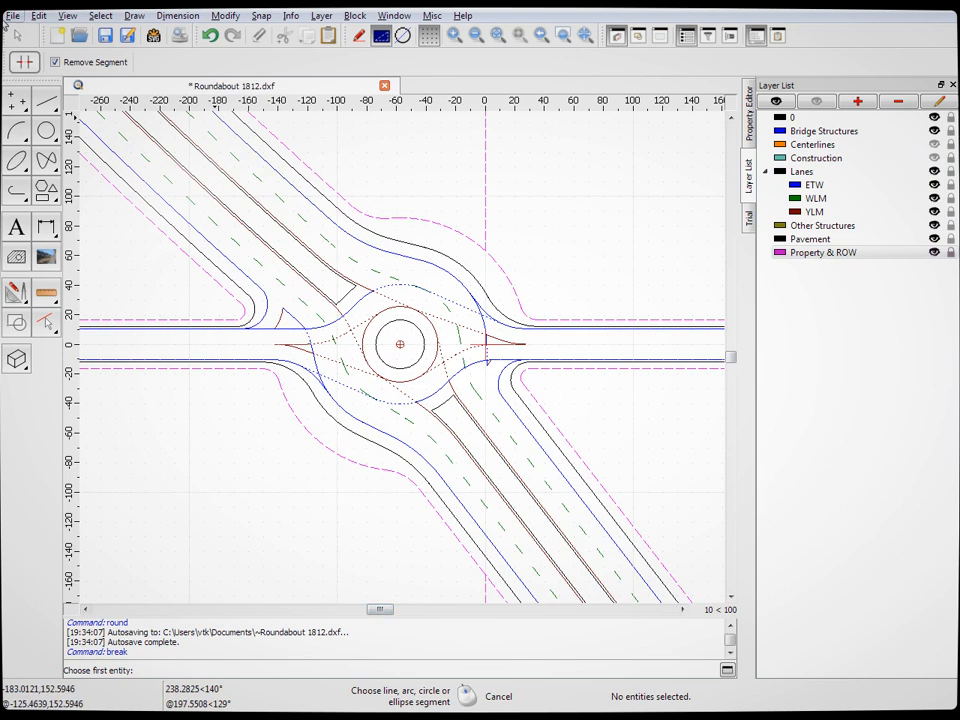
key("ctrl+s")
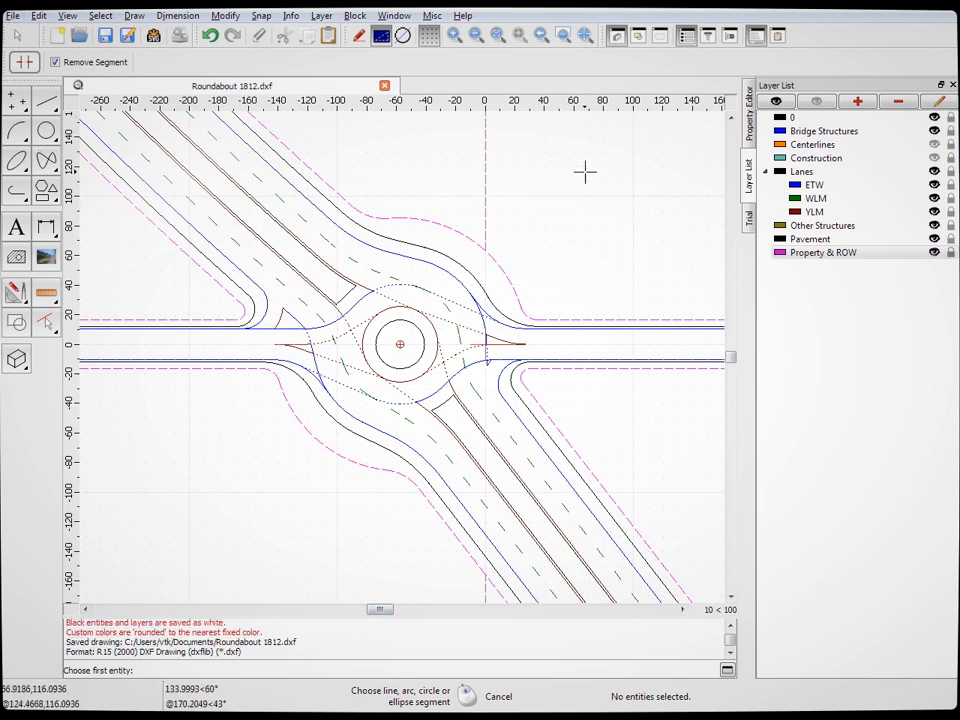